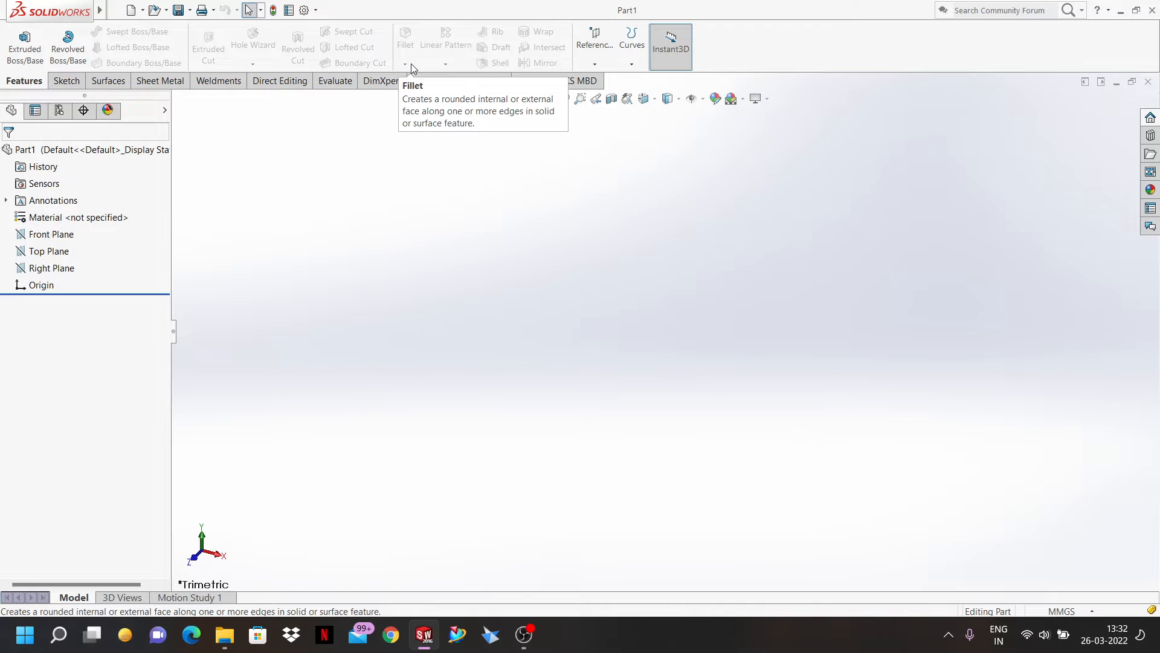
- Sketch a center rectangle about 104 by 85 mm, centred on the origin, on the Front Plane
mouse_move(63, 6)
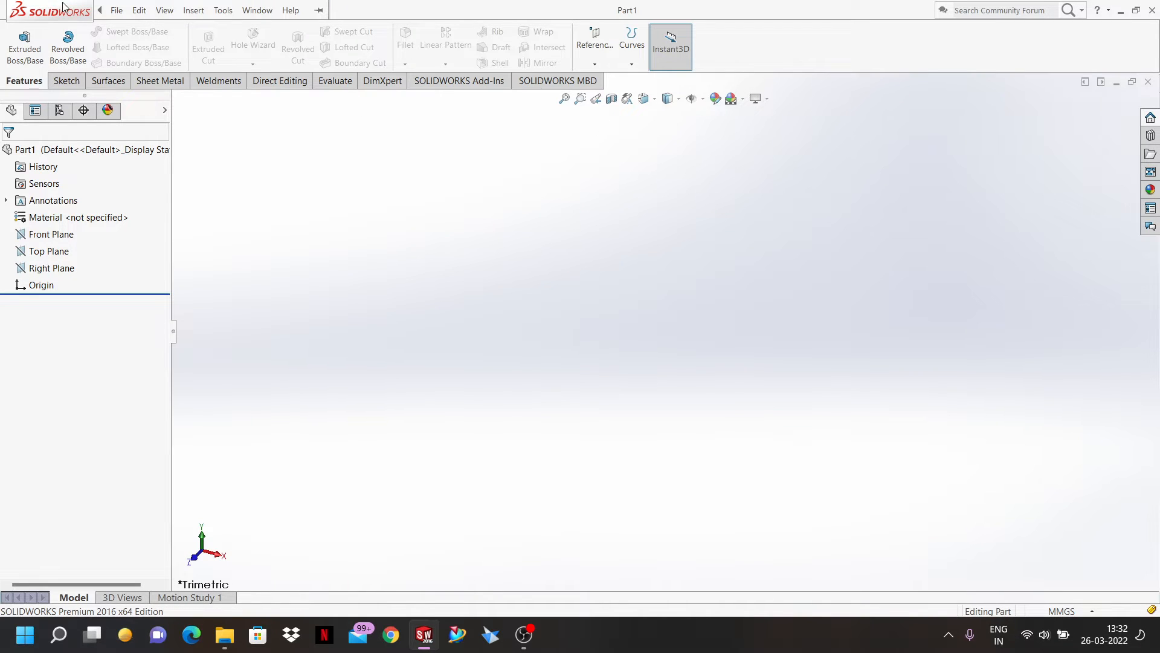
click(66, 82)
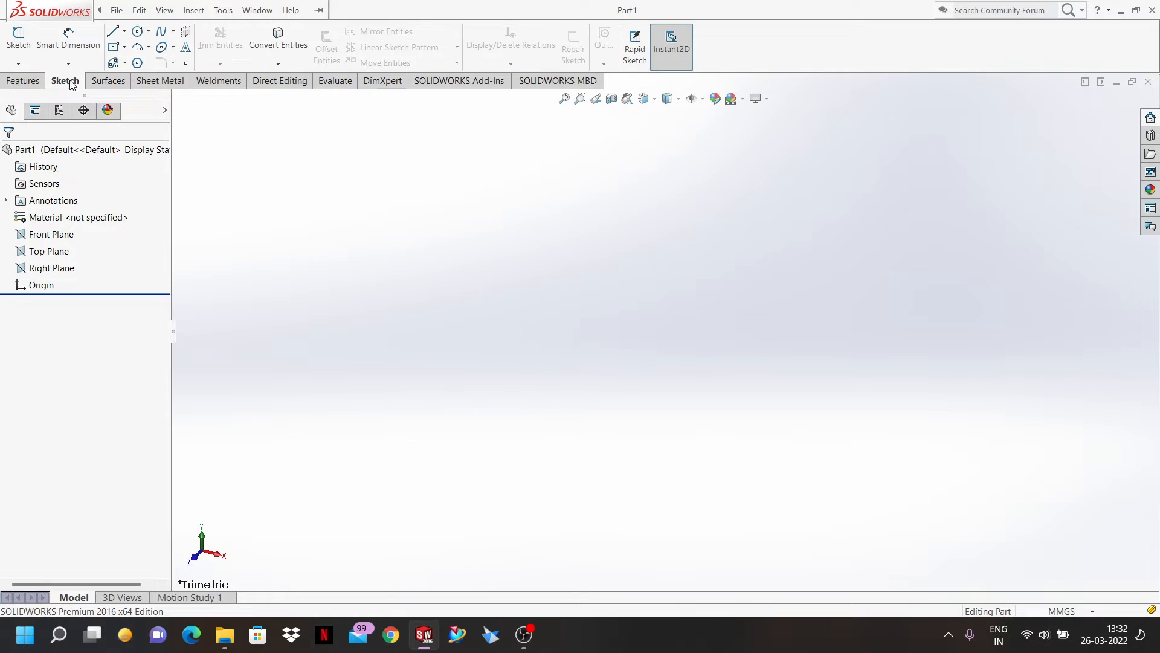
click(19, 43)
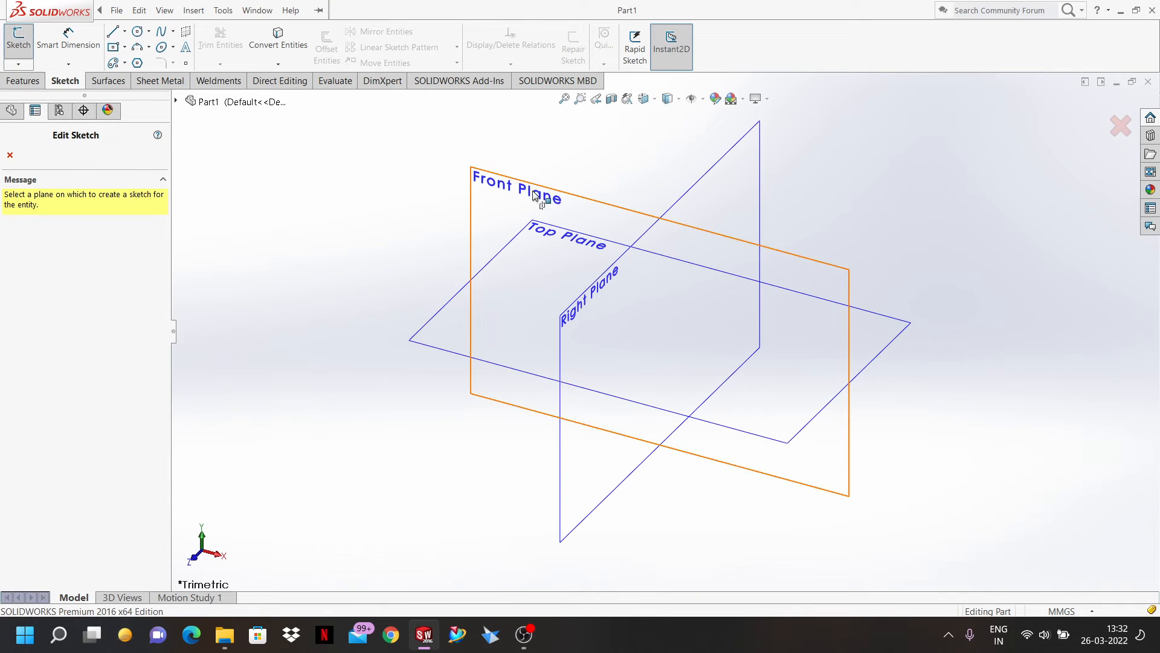
click(534, 193)
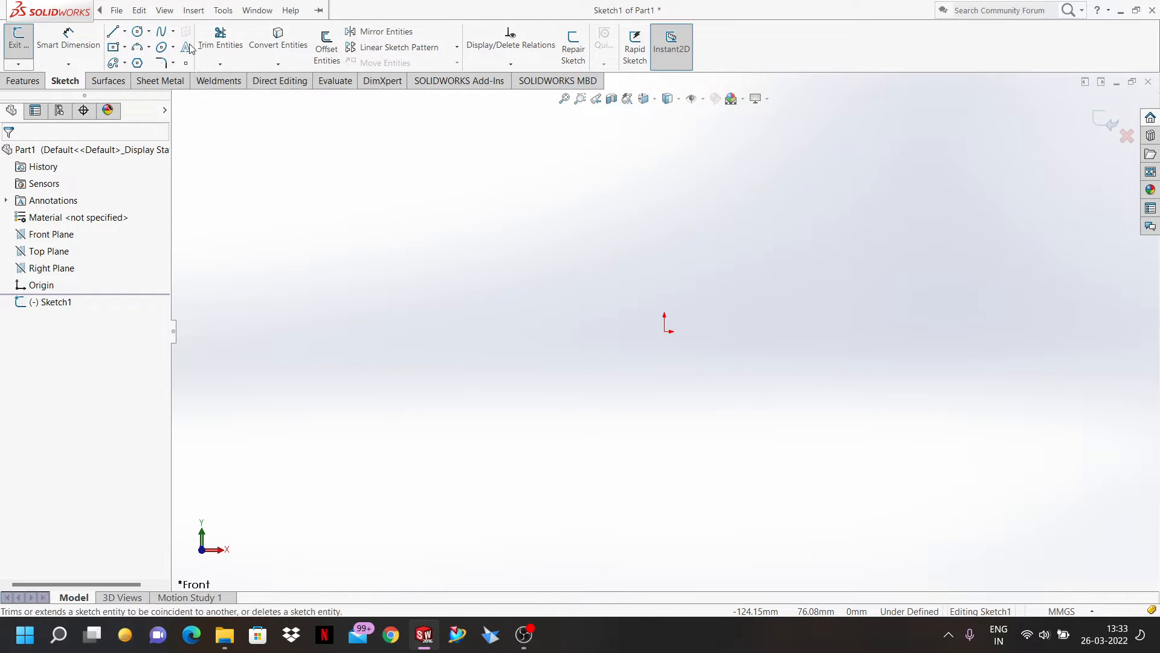
click(113, 47)
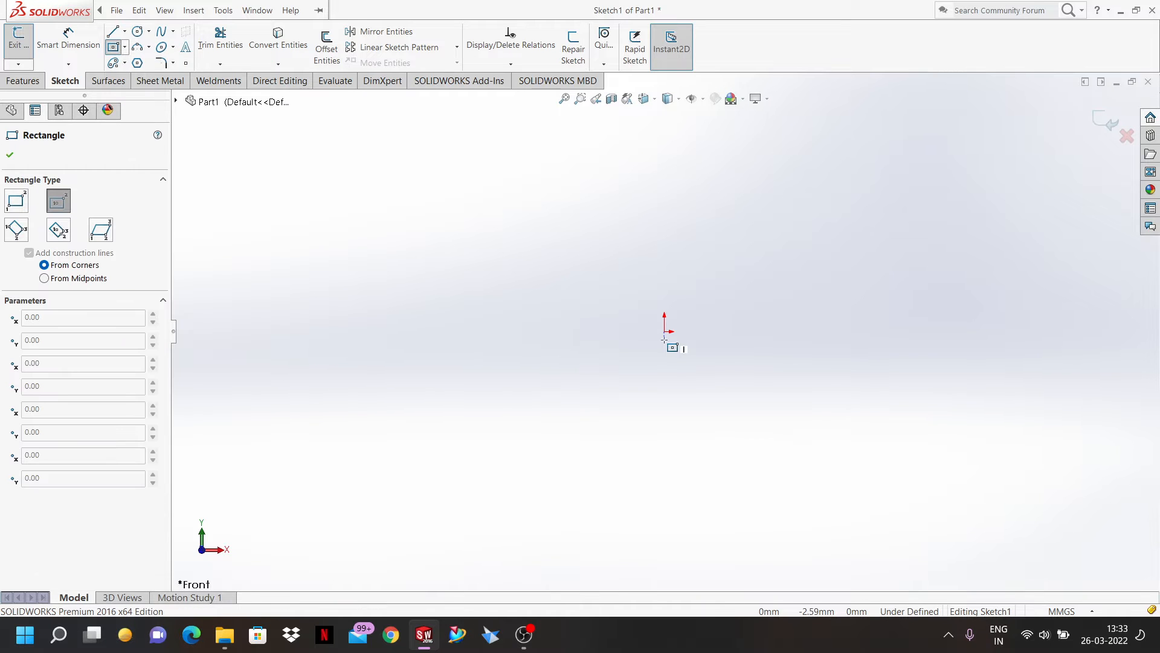
click(665, 329)
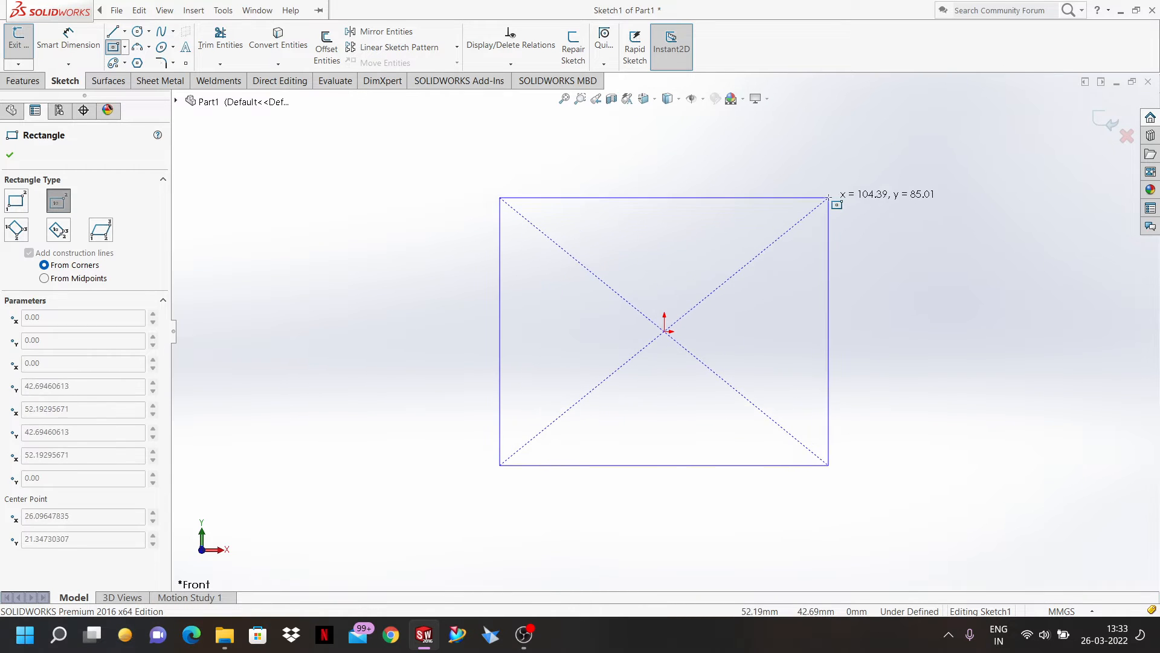
click(829, 197)
- Dimension the rectangle's top edge to 150 mm
right_drag(958, 262, 954, 216)
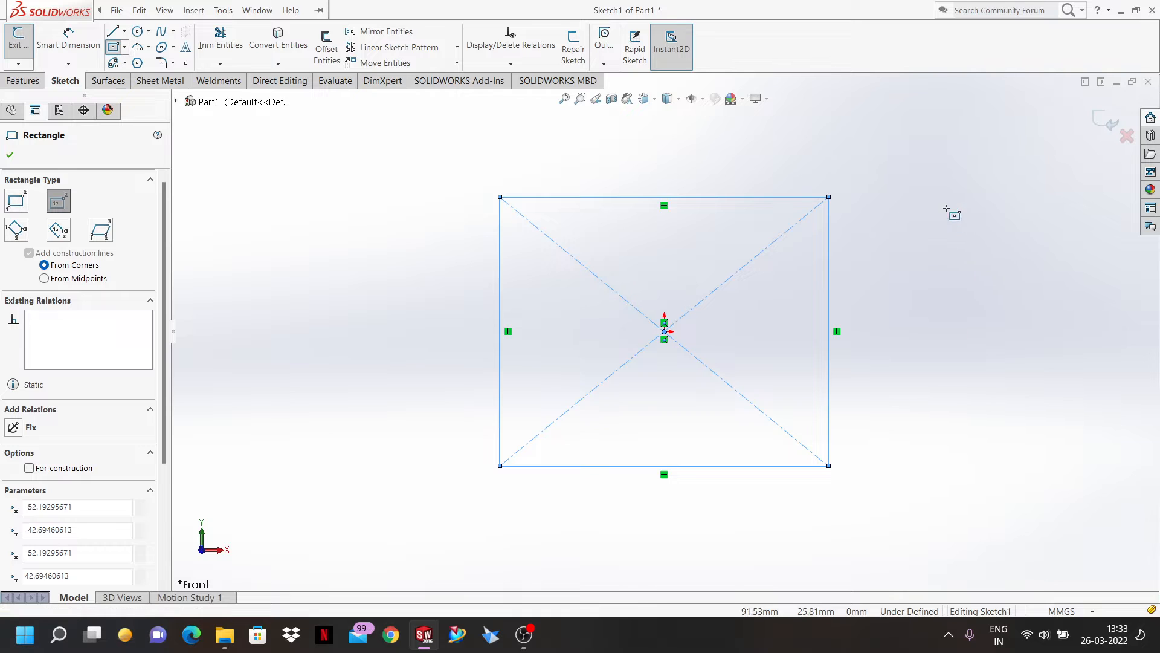
click(802, 197)
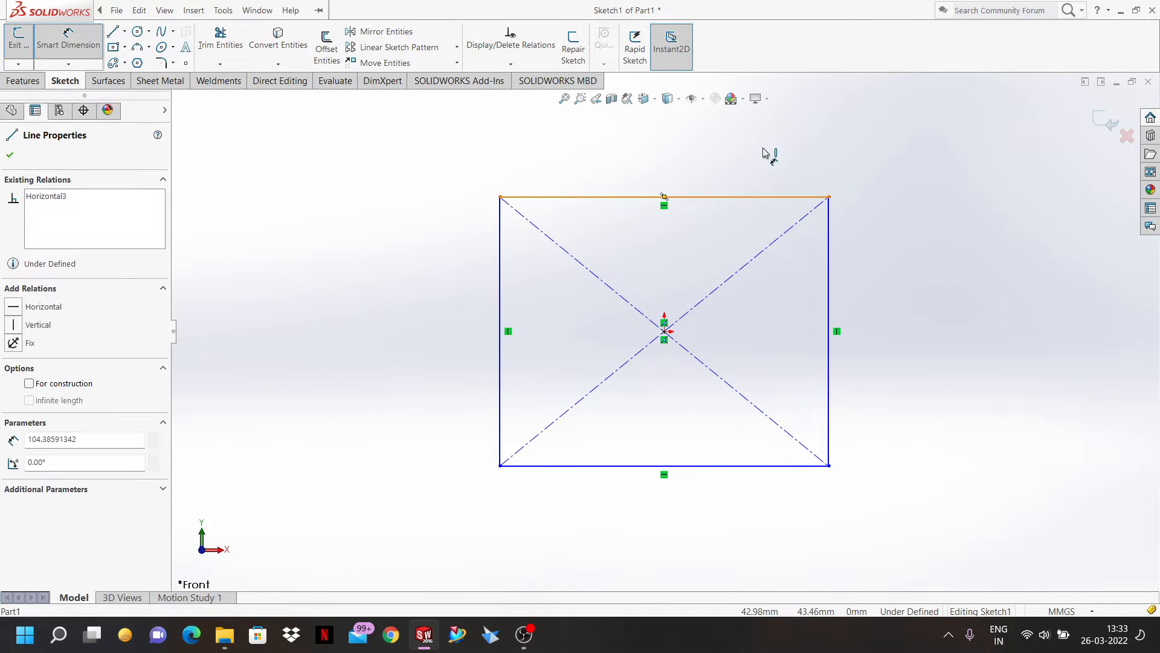
click(763, 148)
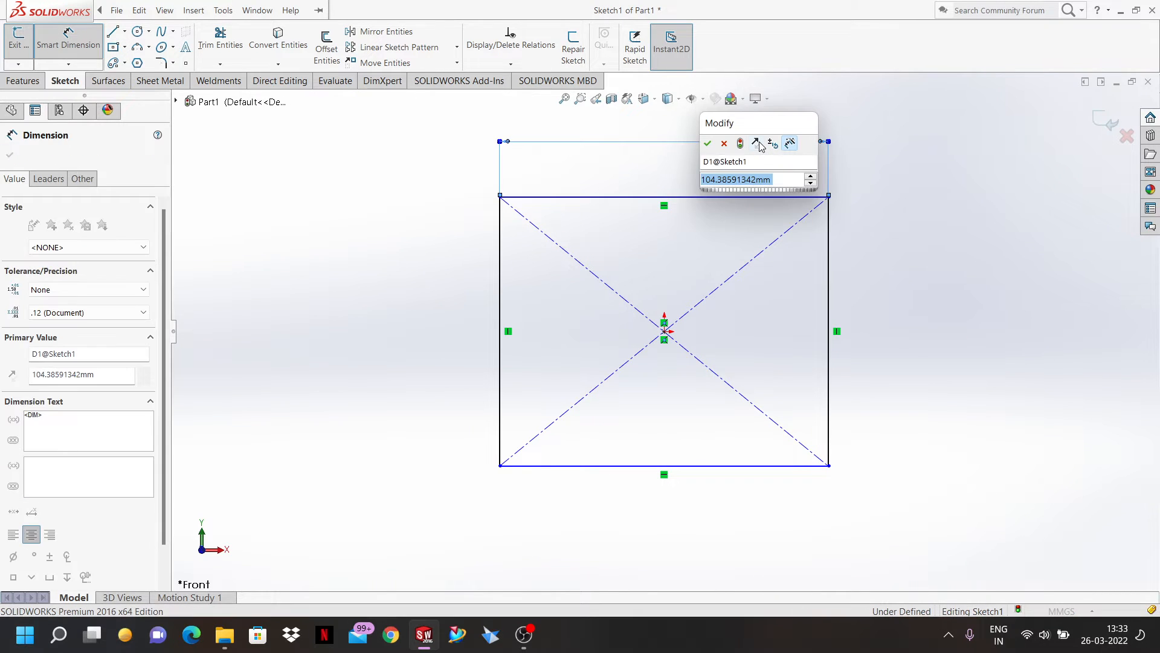
text(150)
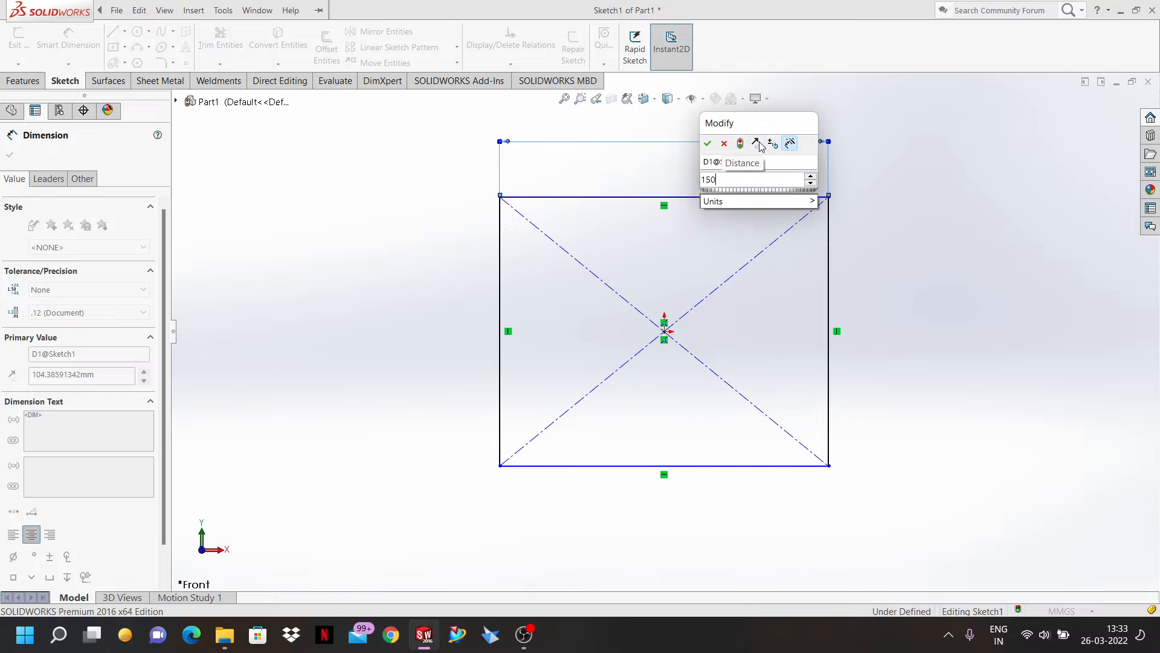
key(Return)
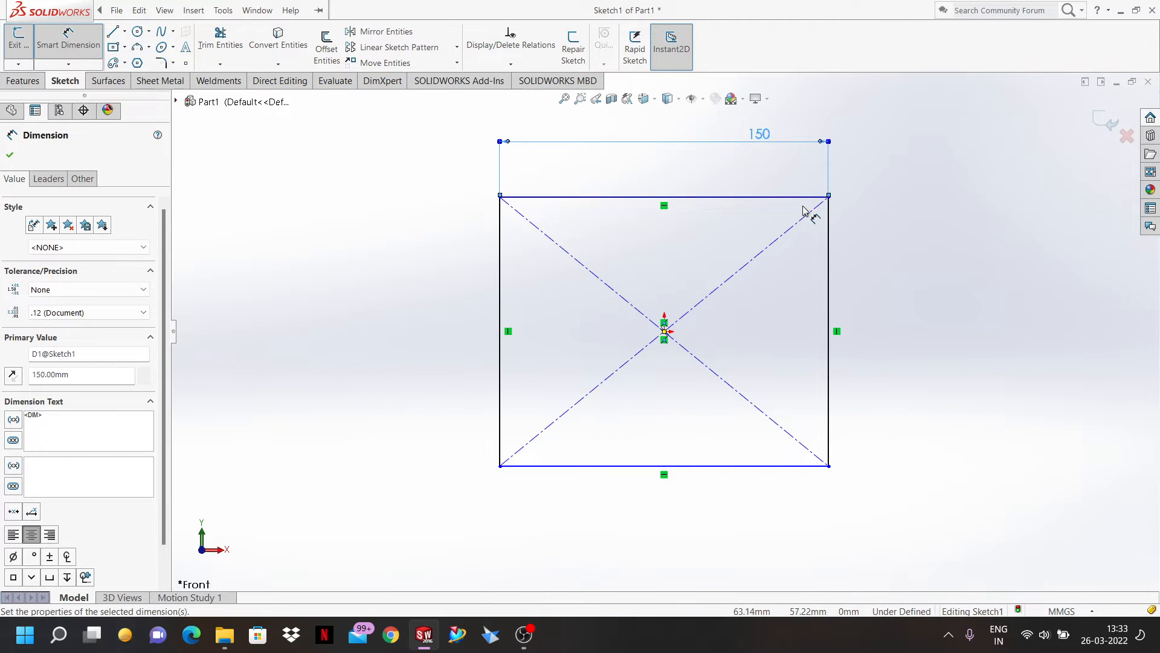
key(Escape)
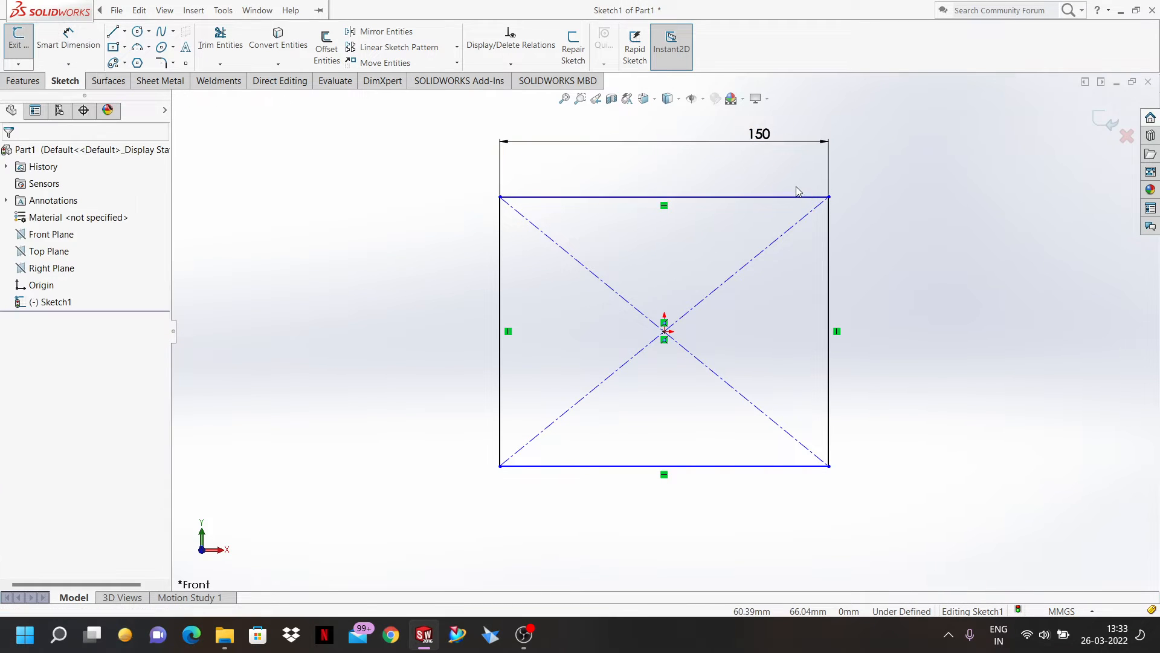
- Add an Equal relation between the rectangle's top edge and its right vertical edge
click(799, 196)
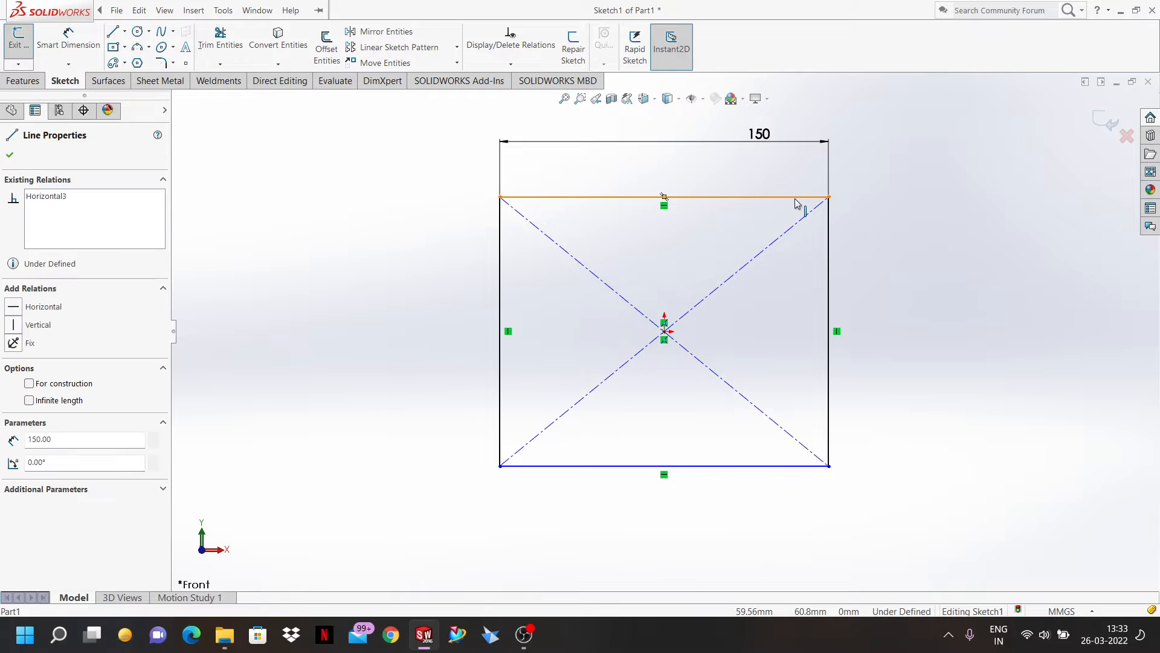
ctrl+click(832, 227)
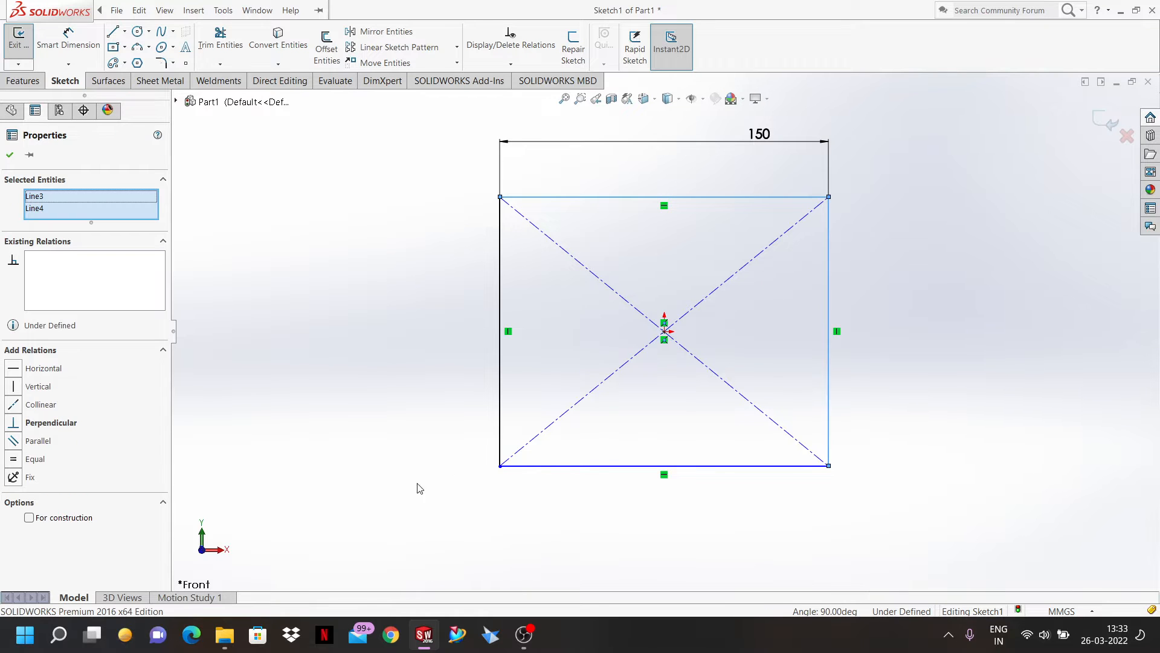
click(35, 460)
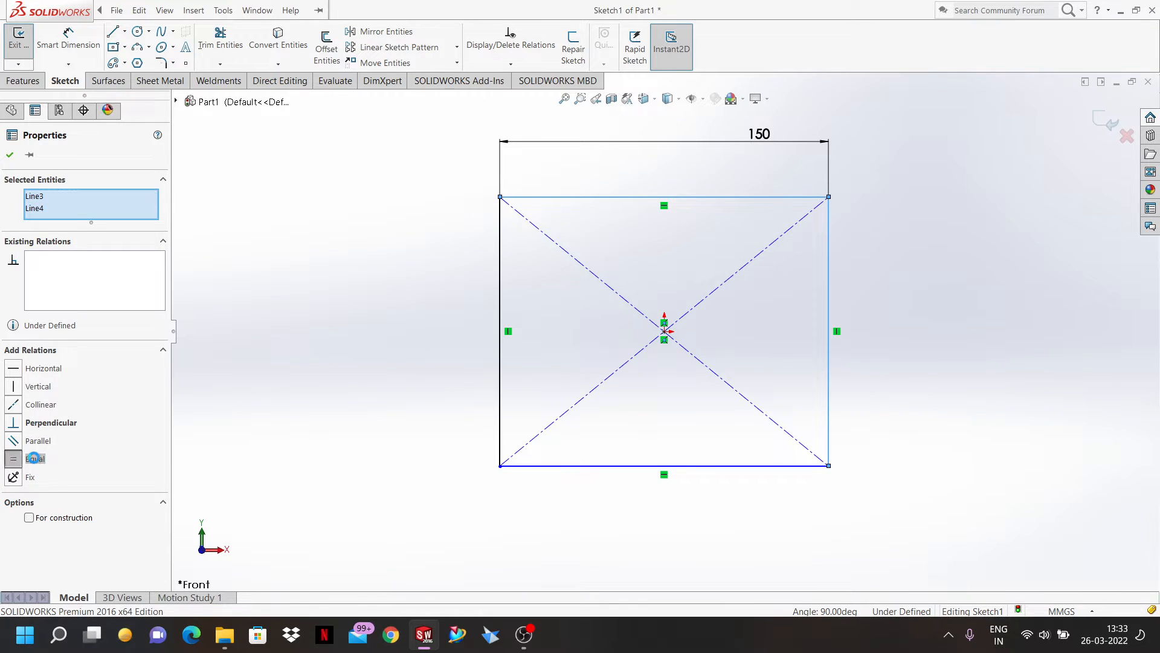
click(10, 155)
- Extrude the square sketch as a blind boss 150 mm deep and clear the selection
click(35, 82)
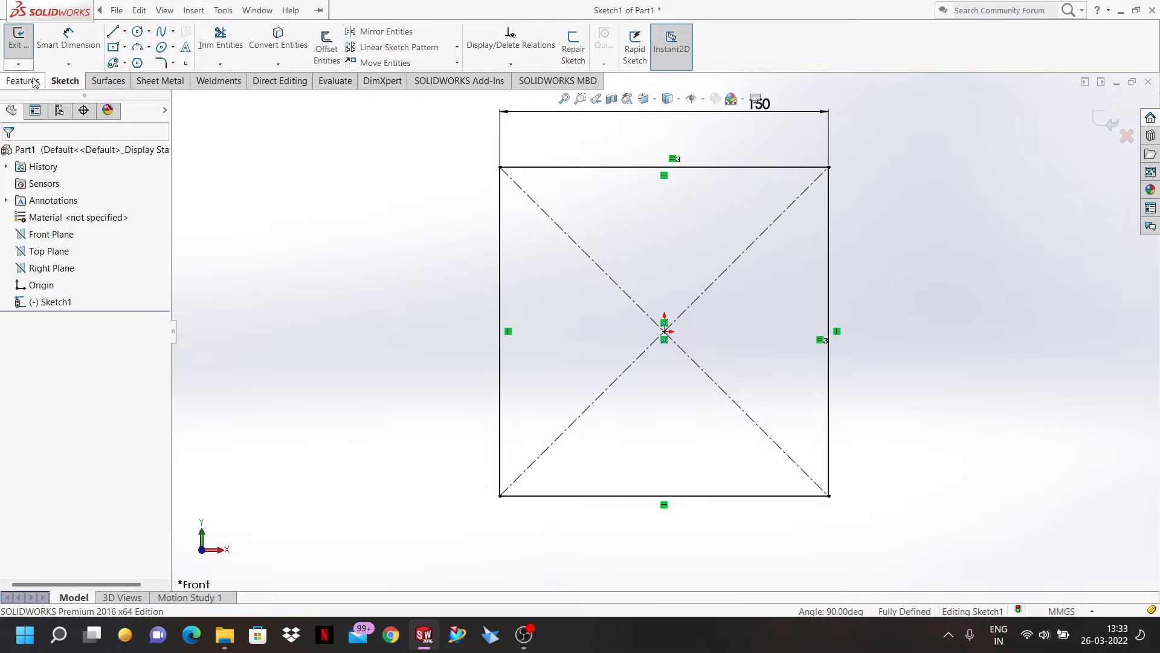
click(25, 45)
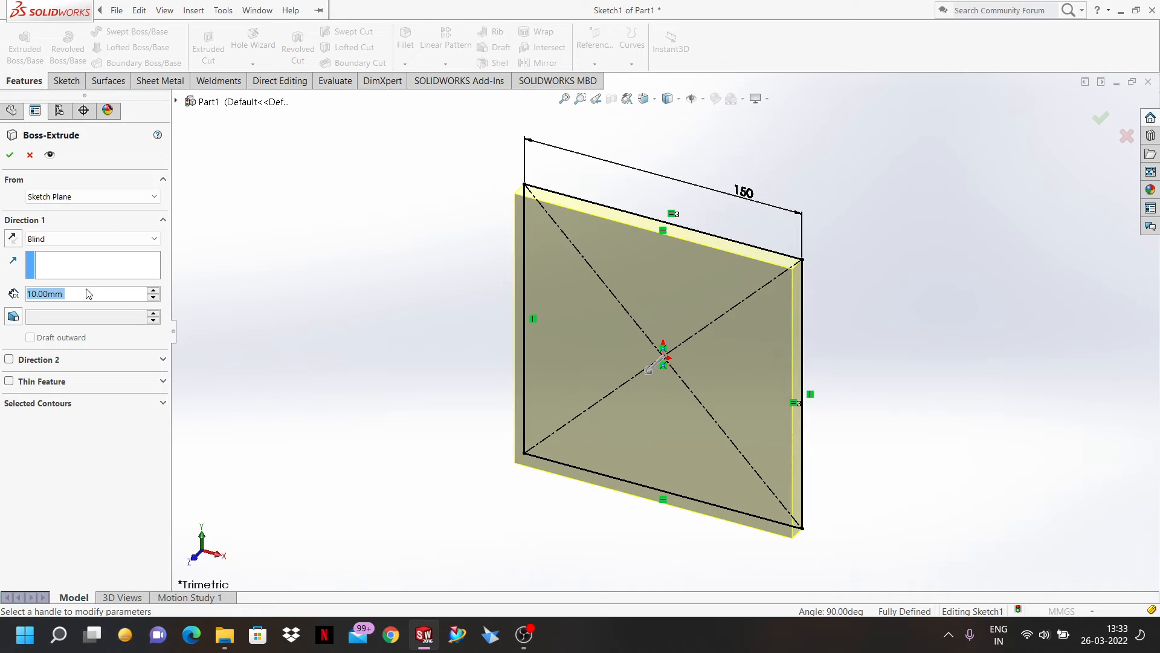
text(150)
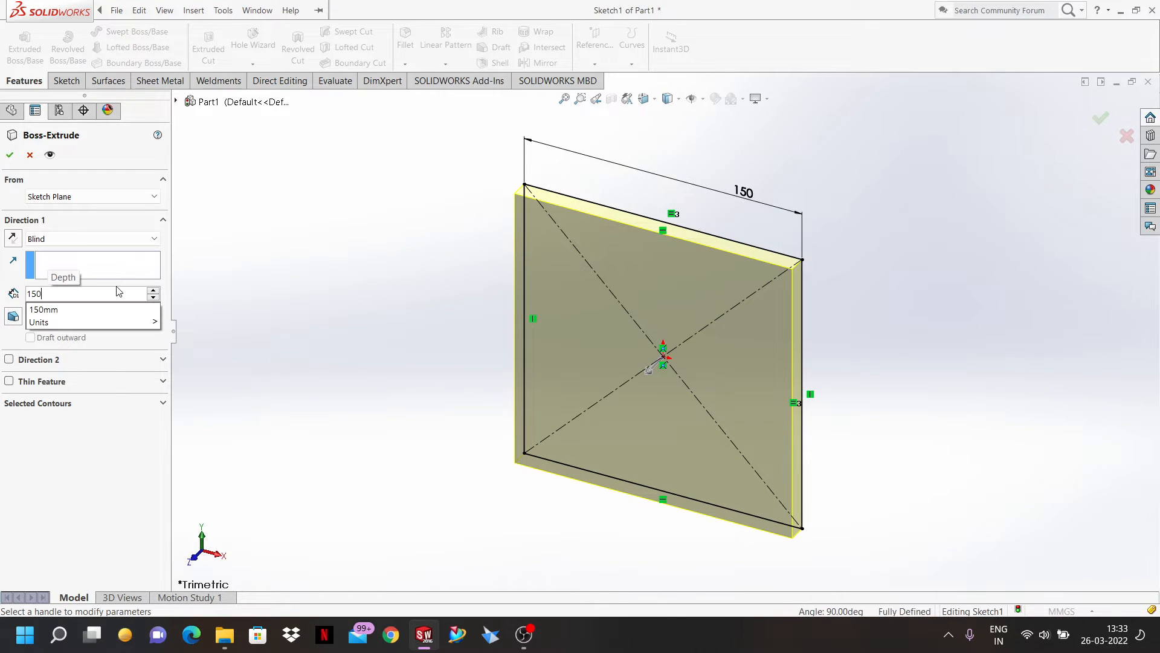
key(Return)
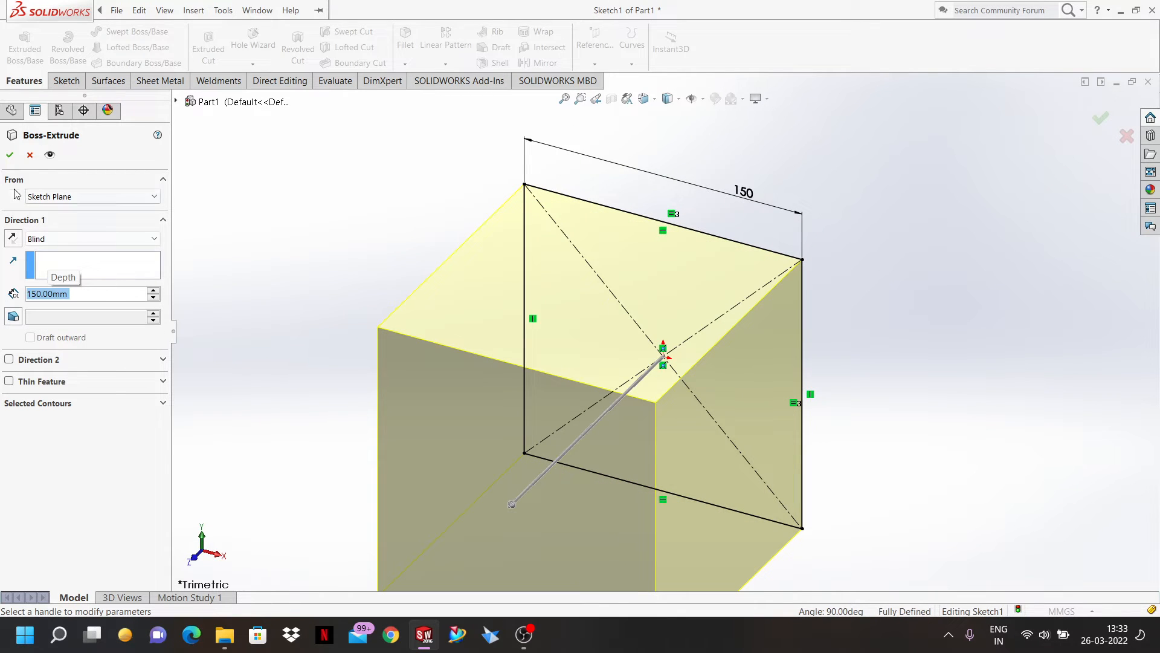
click(10, 156)
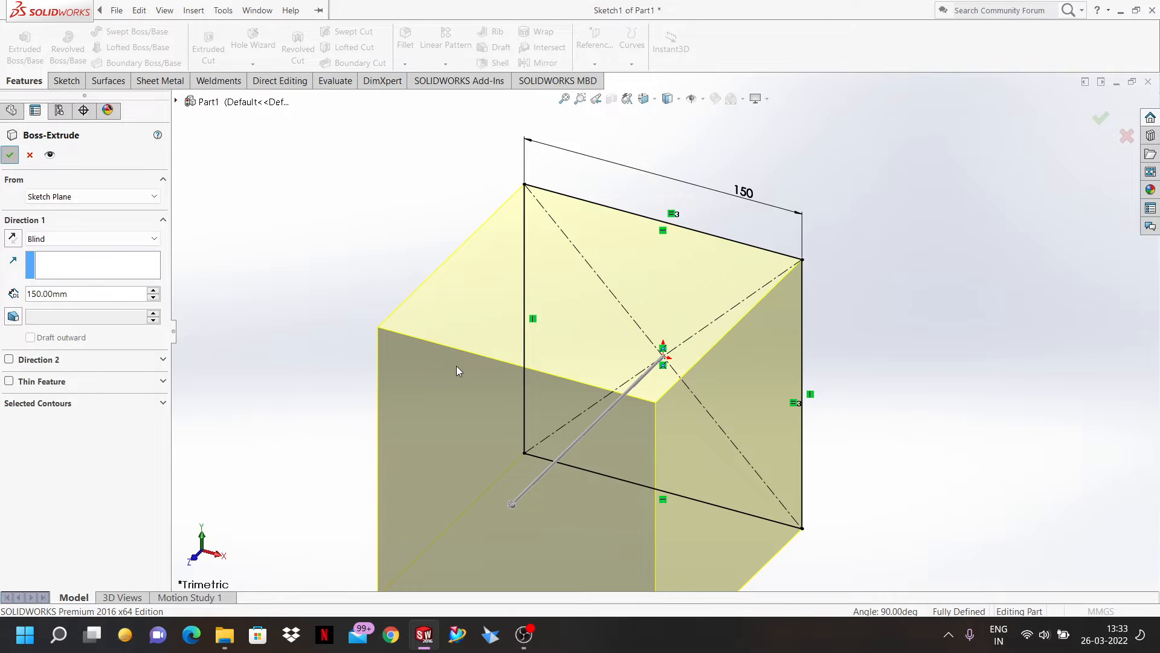
middle_drag(527, 389, 542, 319)
scroll(624, 162, up, 6)
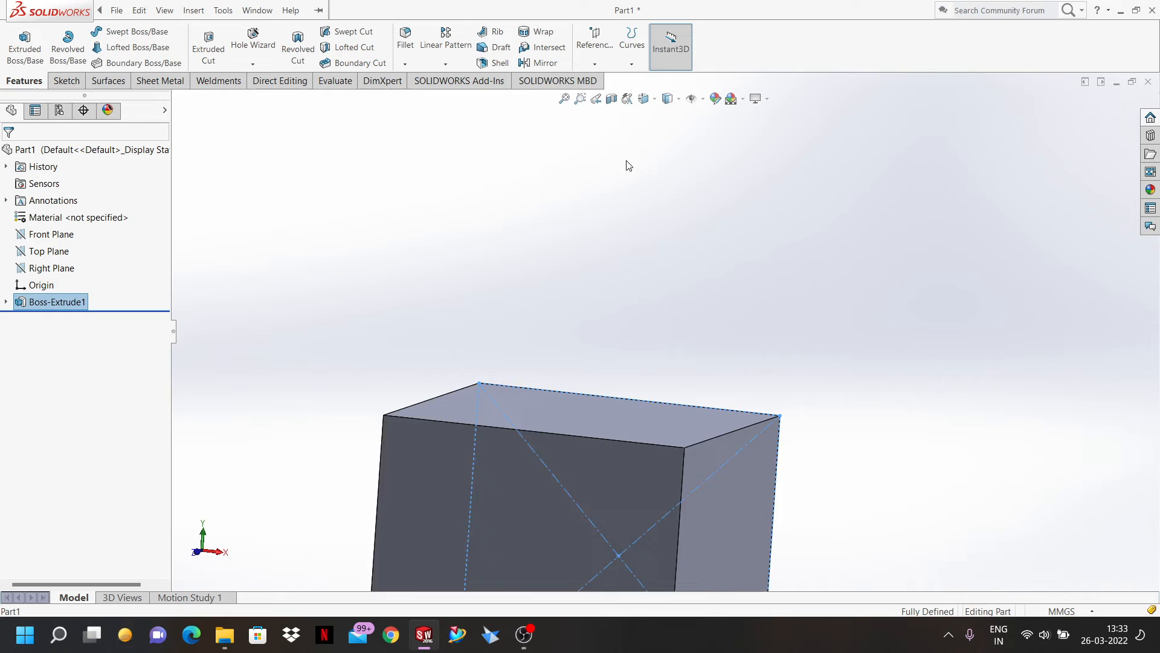
click(651, 271)
- Set up a constant size fillet with a 20 mm radius on the right edge of the cube's top face
scroll(665, 284, up, 3)
scroll(671, 372, down, 5)
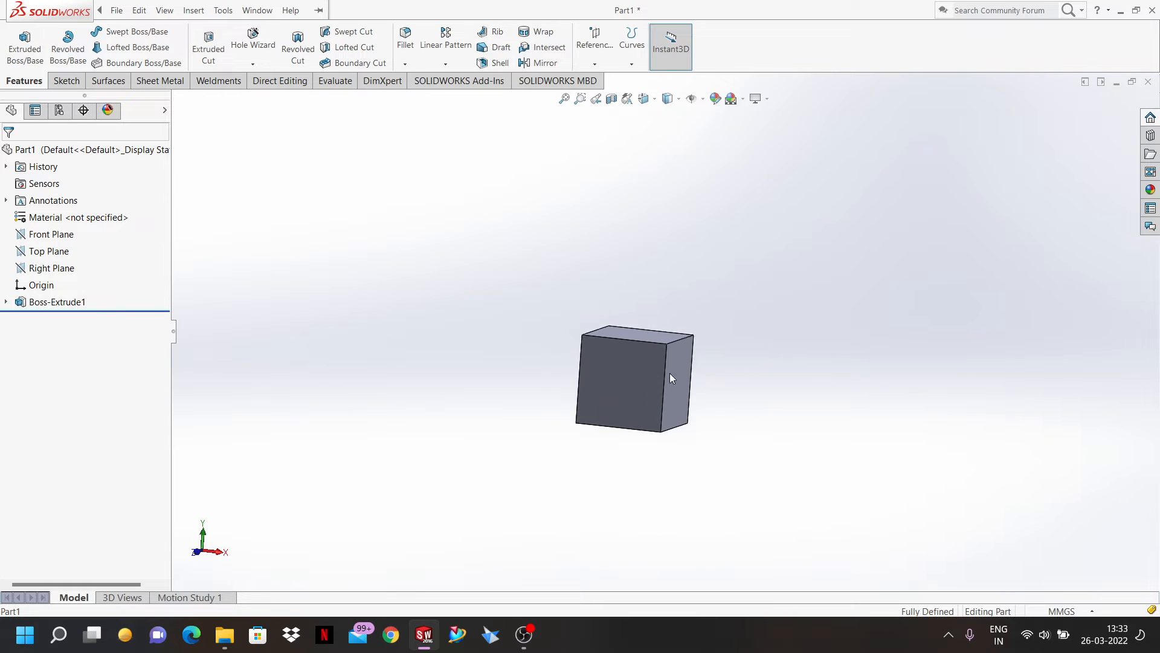
scroll(676, 315, down, 3)
middle_drag(686, 277, 700, 305)
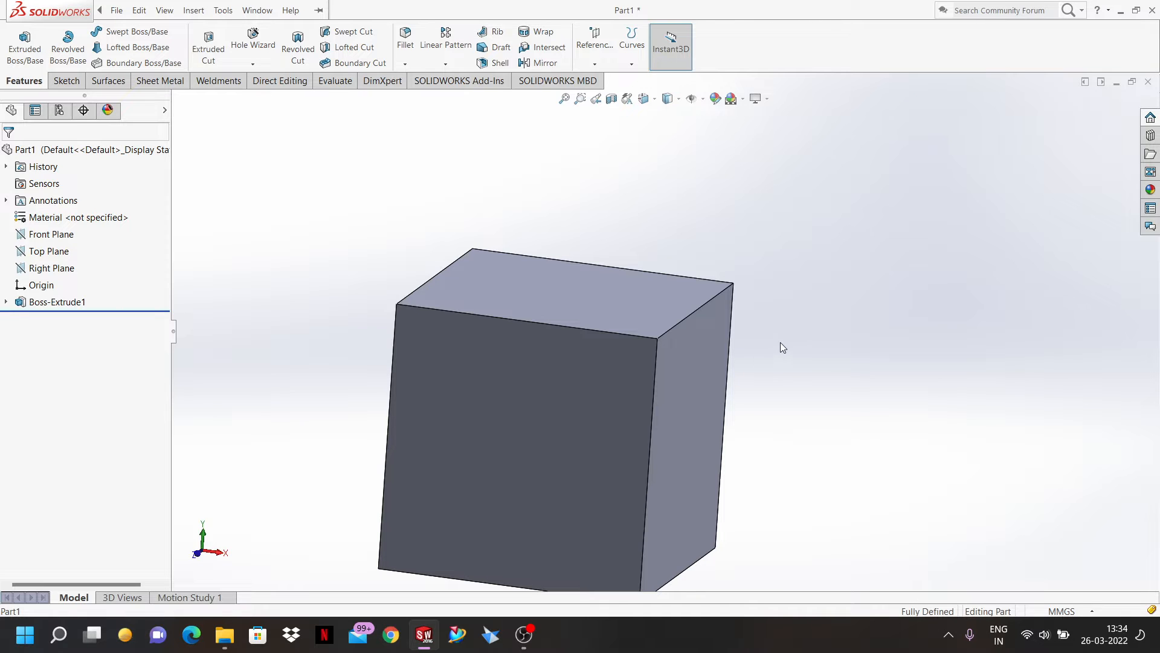
click(405, 39)
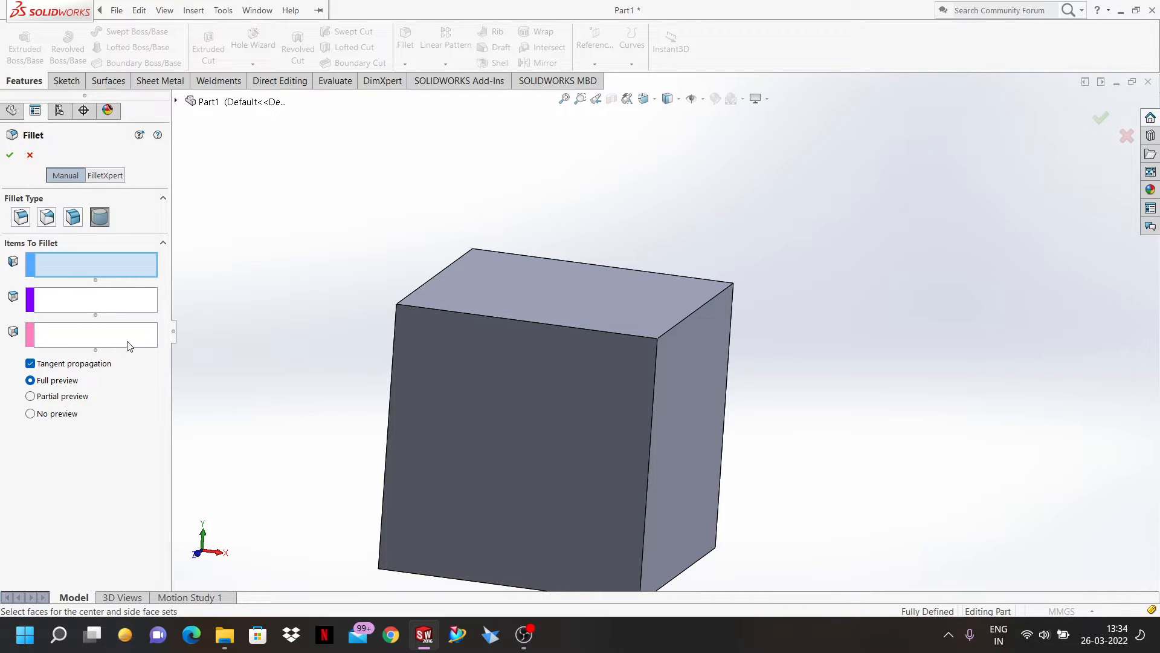
click(20, 217)
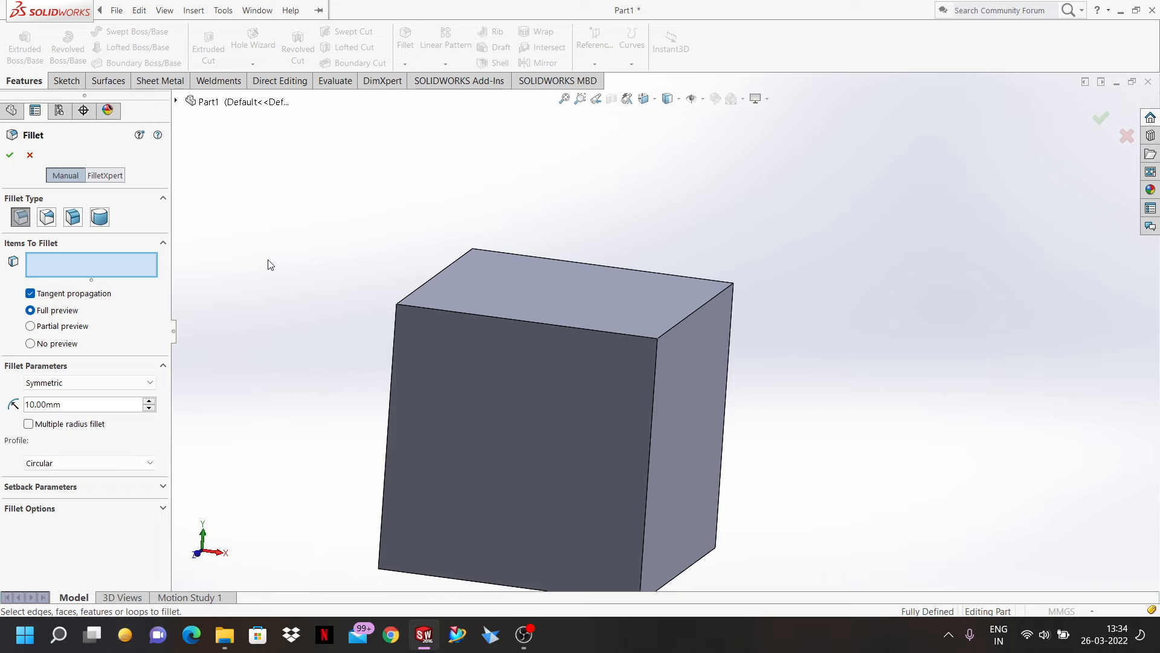
middle_drag(348, 194, 354, 235)
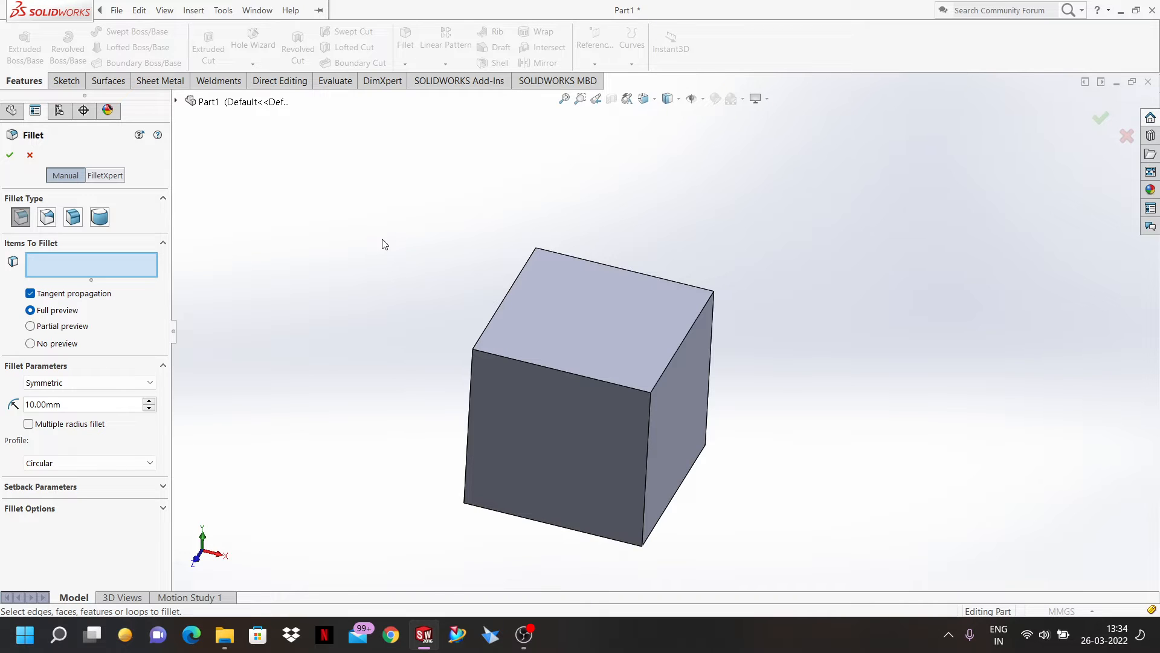
middle_drag(688, 350, 658, 329)
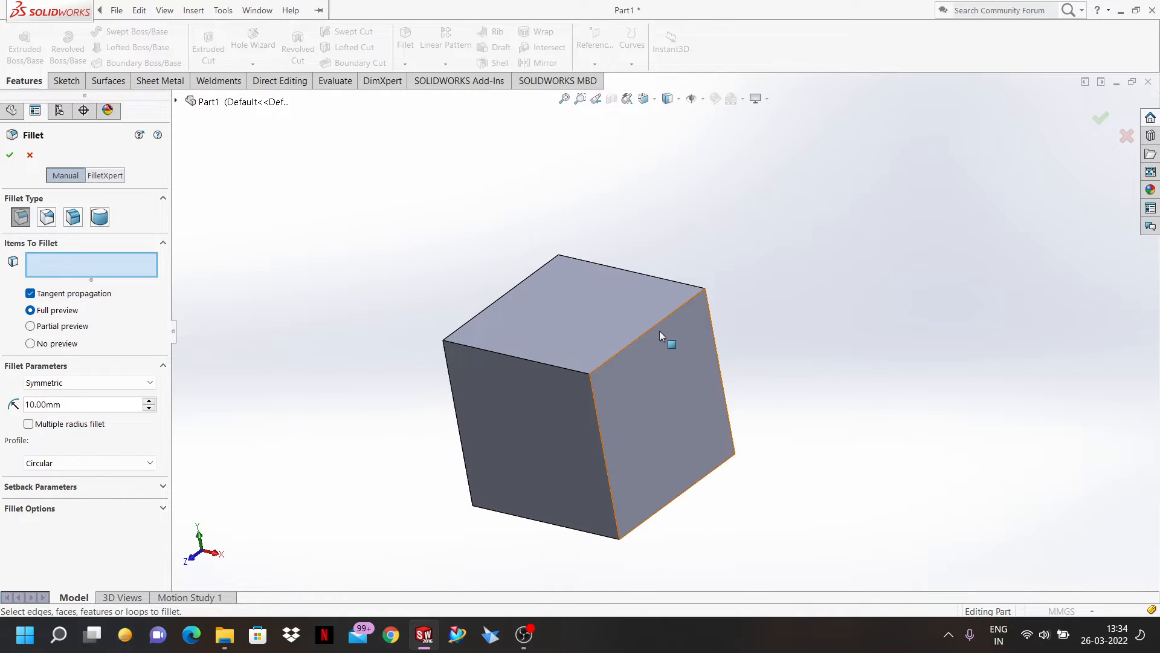
click(659, 328)
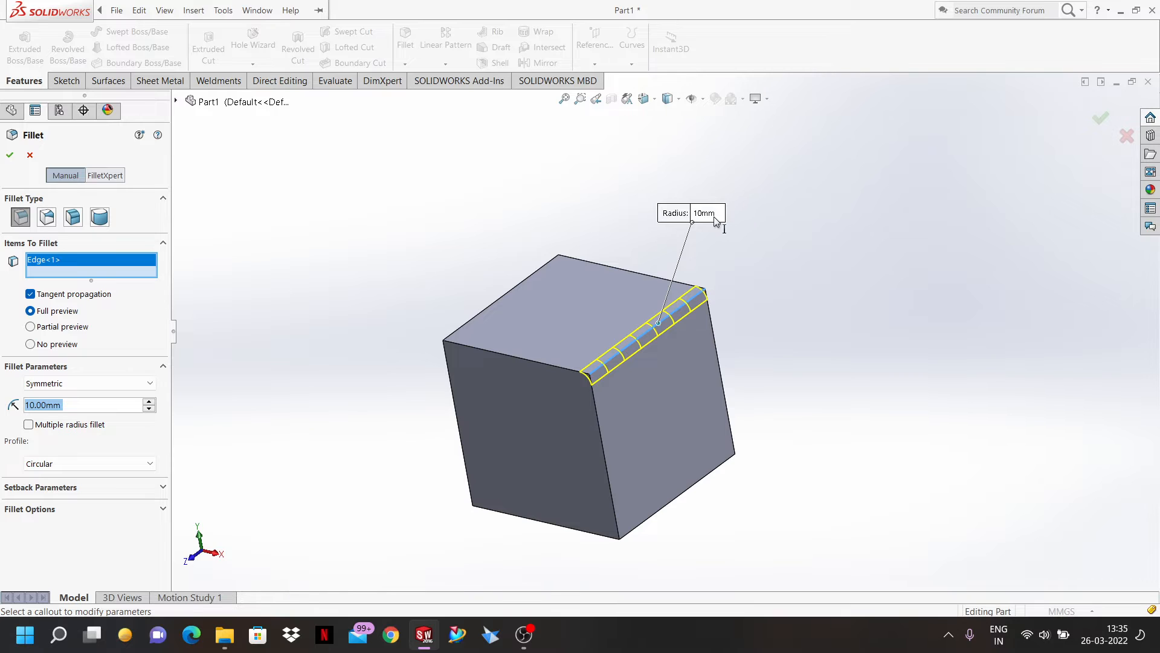
click(149, 400)
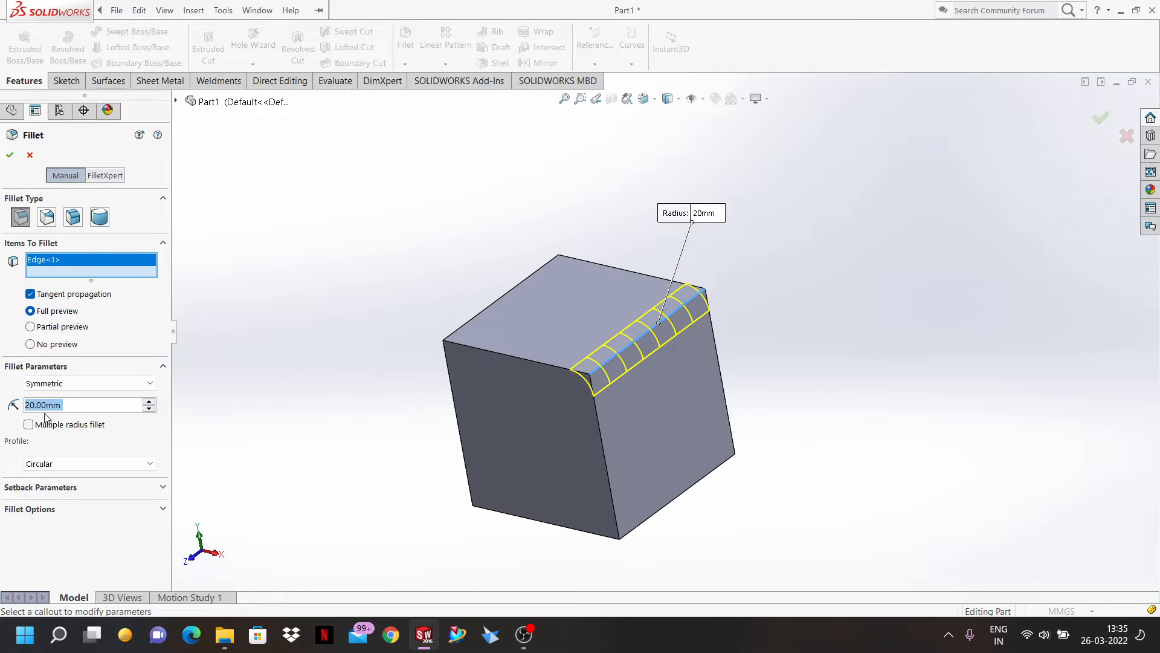
- Add the cube's front face and the left edge of its top face to the fillet selection
click(533, 370)
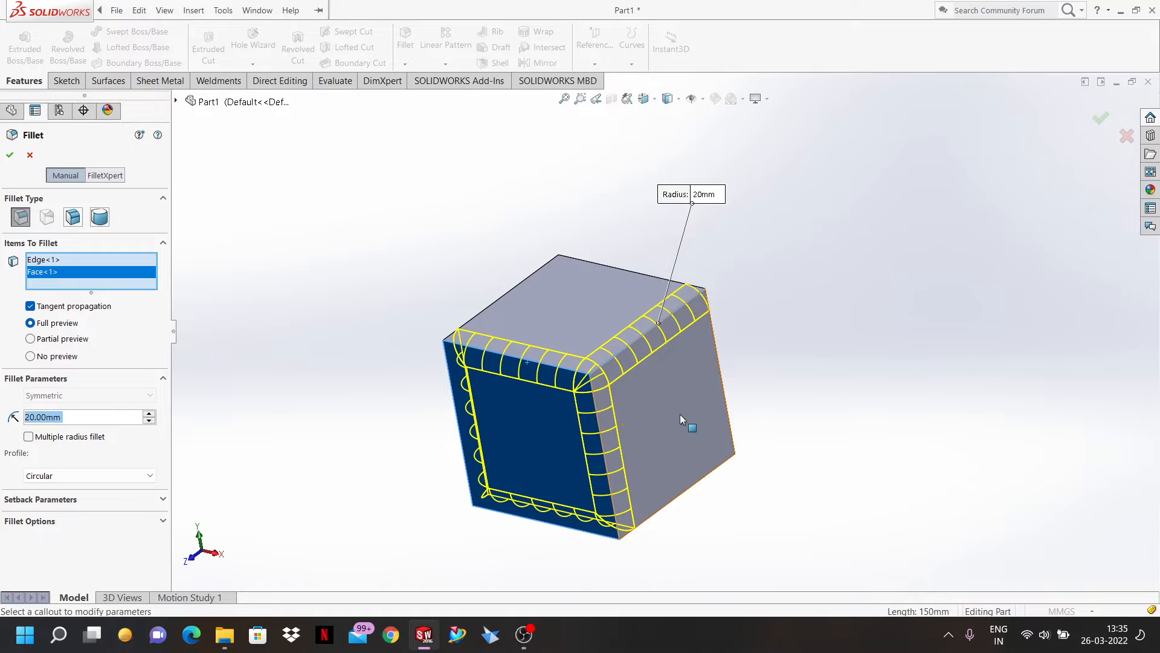
middle_drag(629, 386, 510, 296)
click(512, 299)
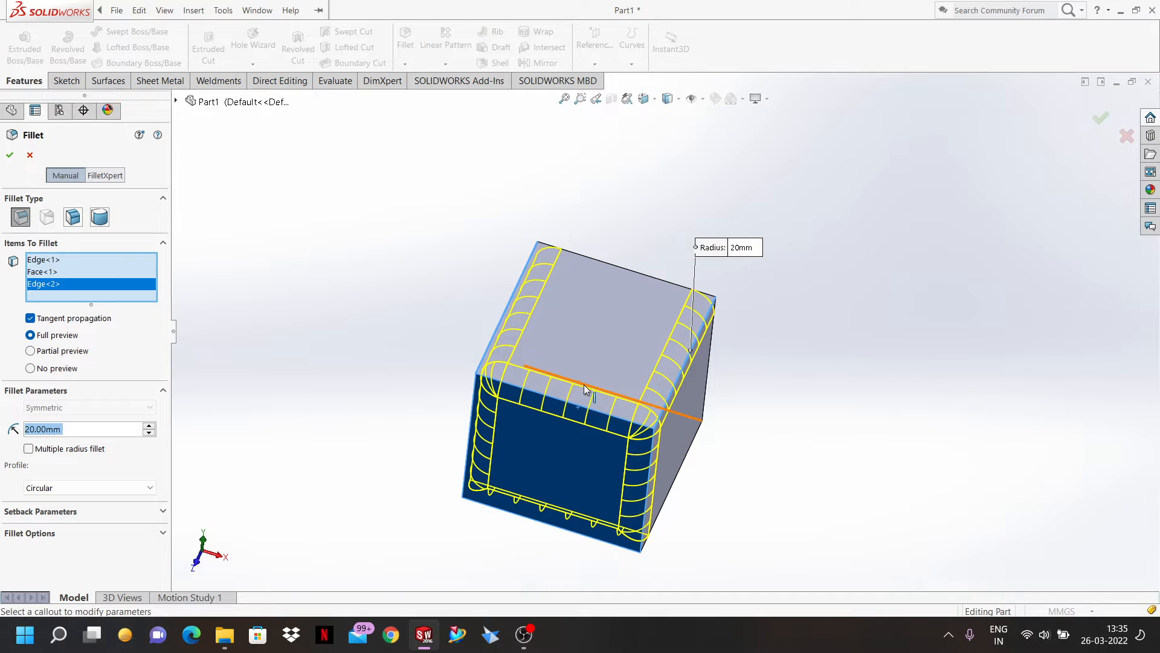
middle_drag(588, 392, 569, 321)
scroll(648, 363, down, 3)
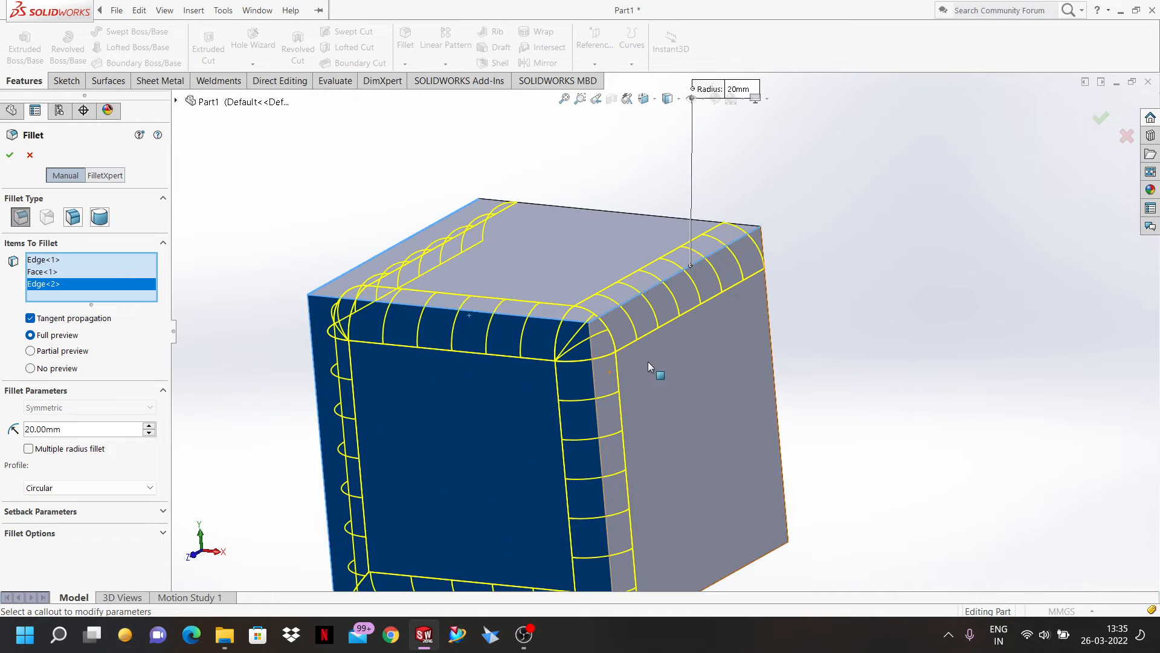
- Remove all the selected edges and the face from the fillet's items
key(Delete)
click(47, 271)
key(Delete)
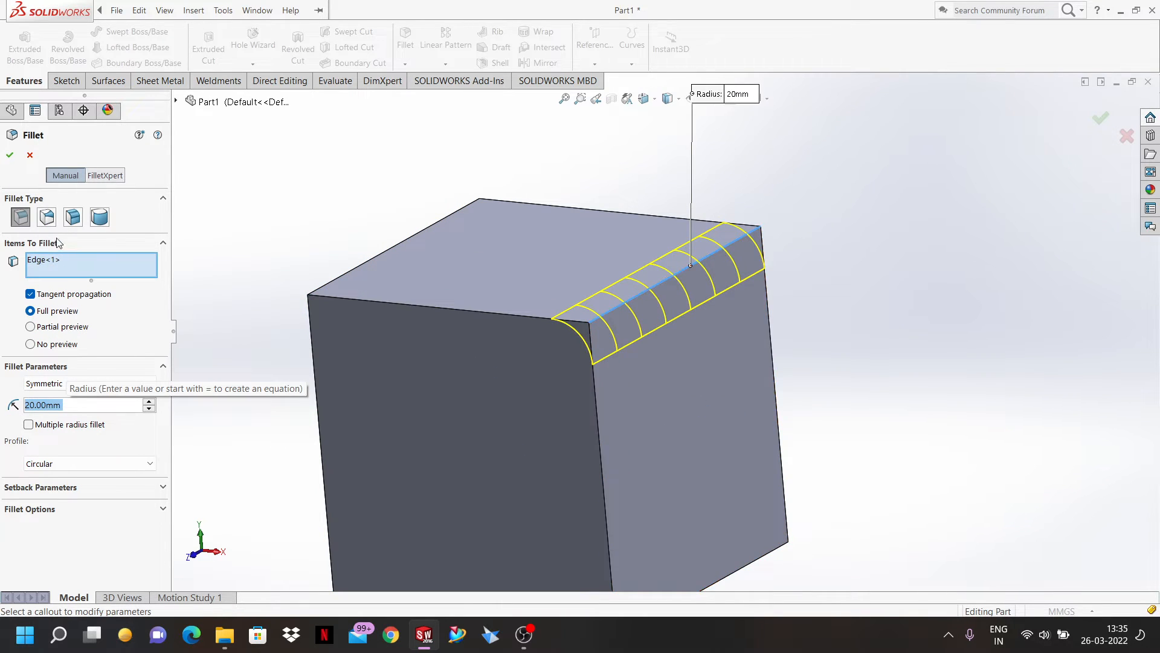
click(35, 262)
key(Delete)
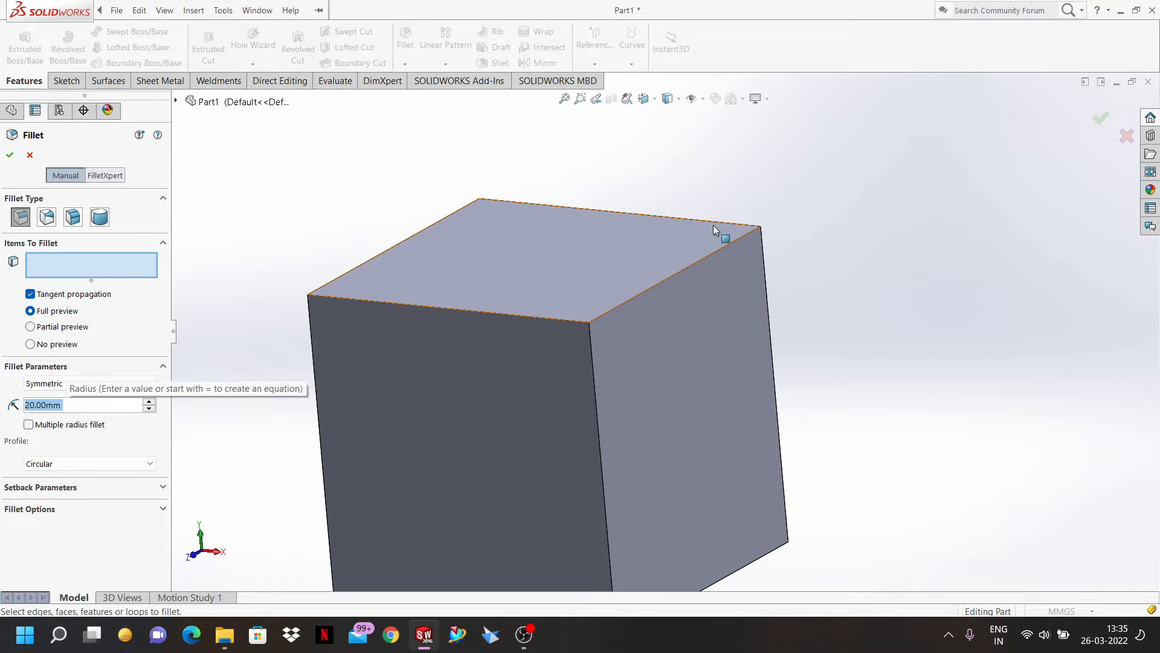
scroll(792, 242, up, 1)
middle_drag(604, 271, 624, 296)
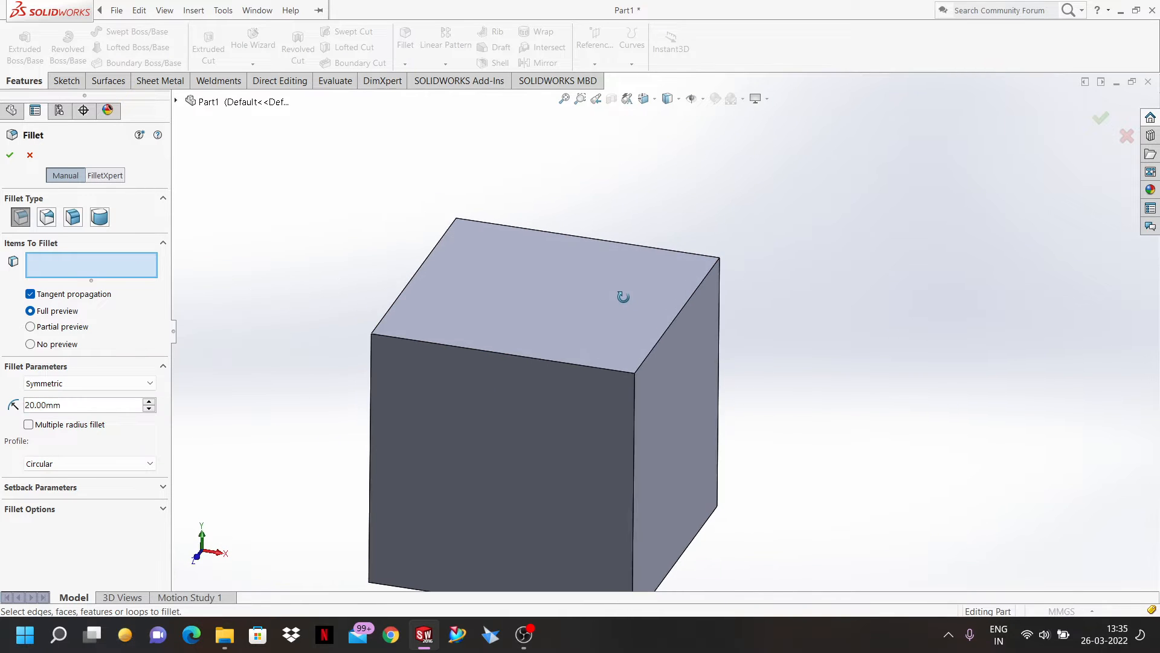
- Select the right edge of the cube's top face and extend the fillet selection to all twelve edges
click(679, 314)
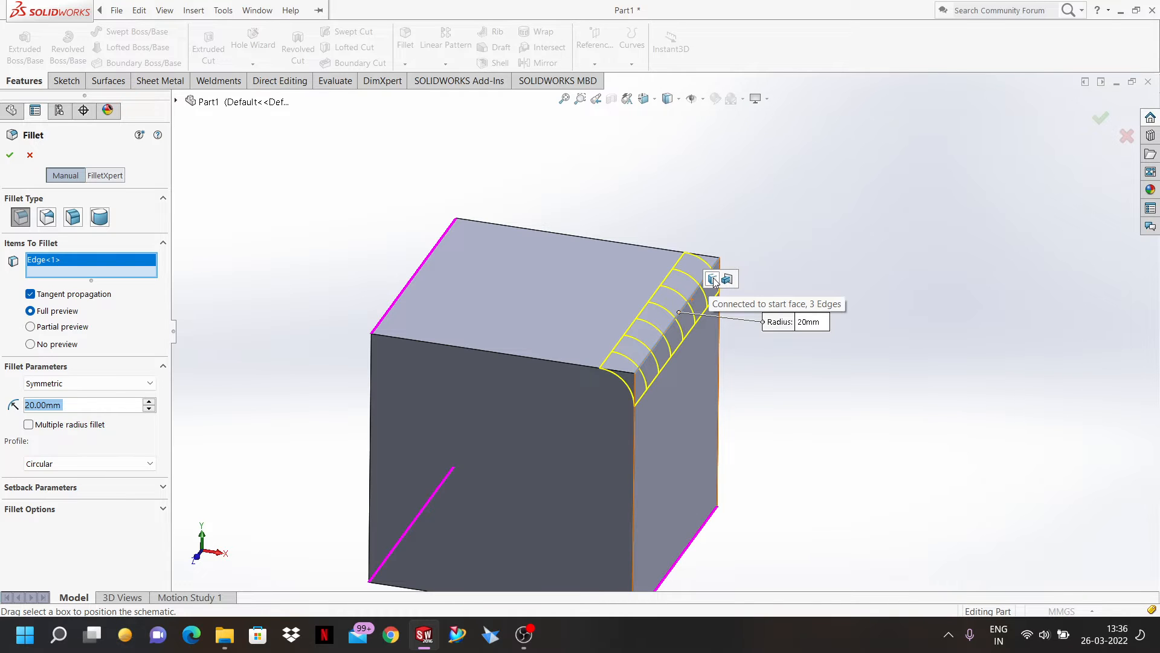
click(713, 280)
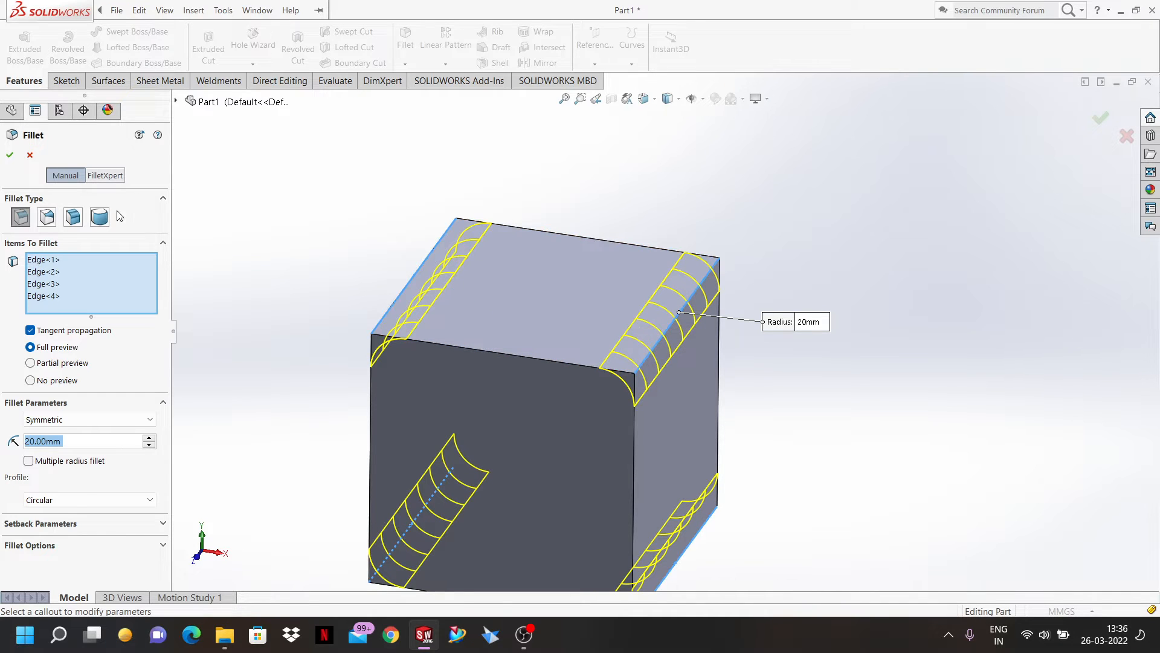
click(686, 307)
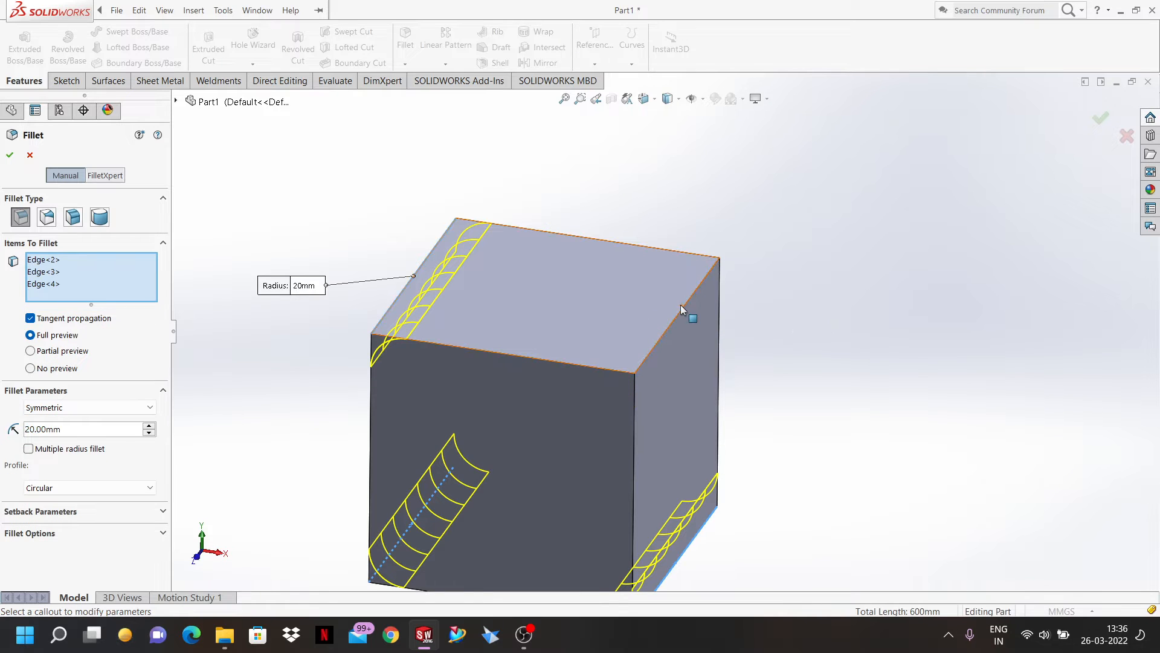
click(683, 307)
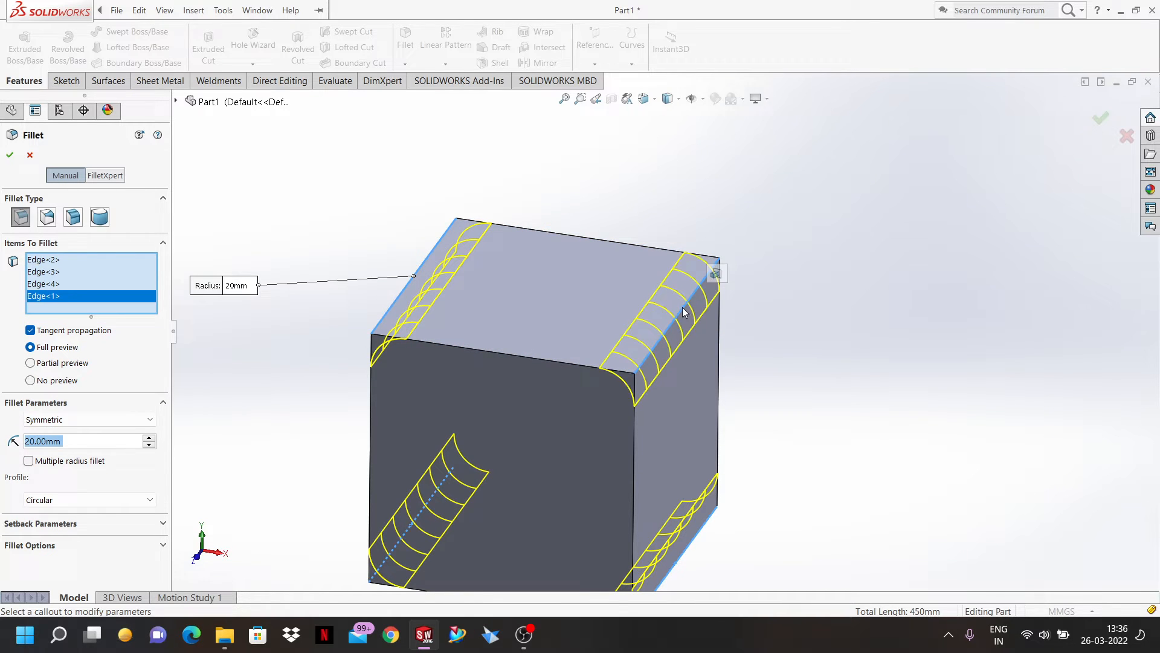
click(716, 275)
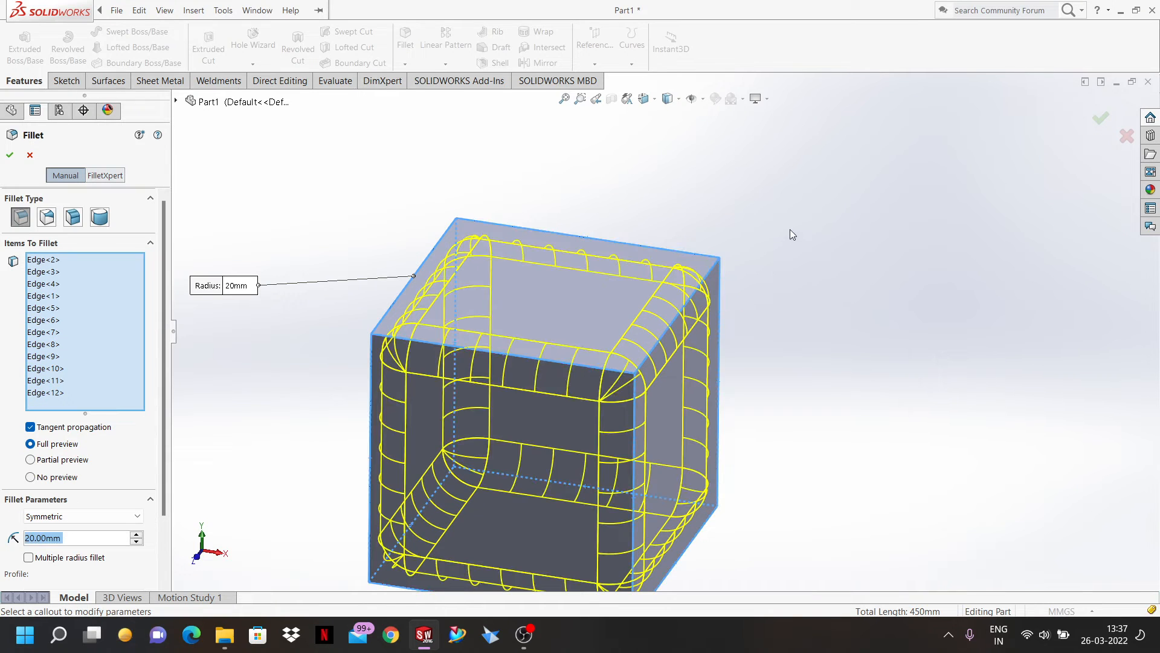
- Apply the 20 mm fillet to the cube's edges and inspect the rounded body from several sides
middle_drag(791, 235, 766, 300)
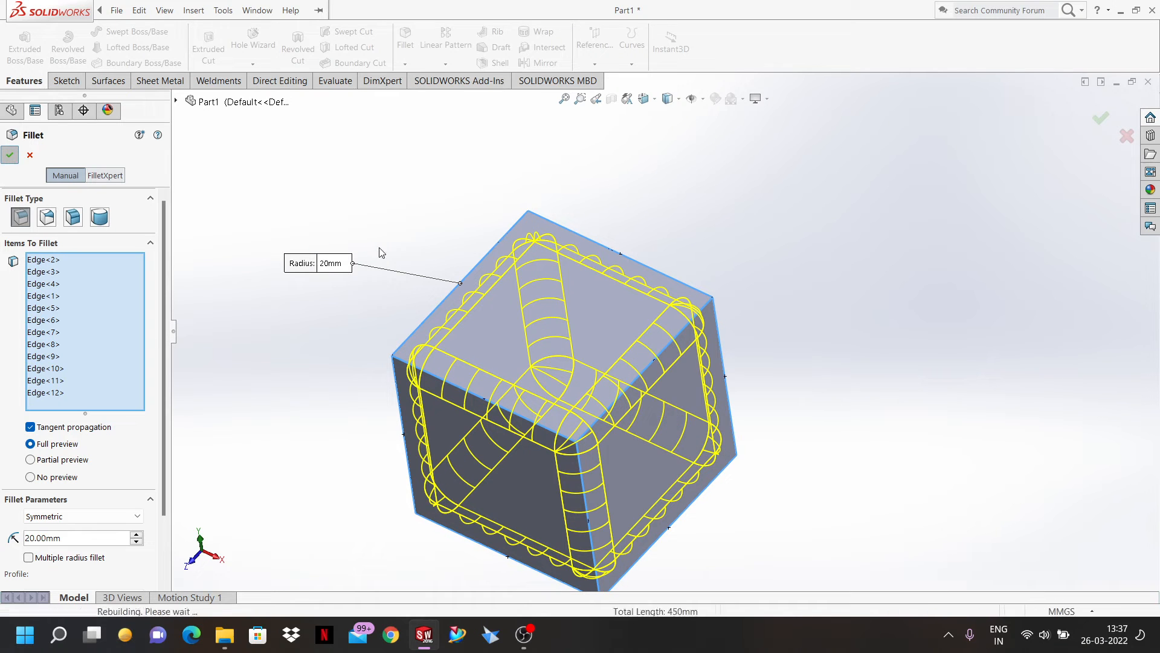
key(Return)
middle_drag(401, 232, 284, 321)
scroll(653, 349, up, 5)
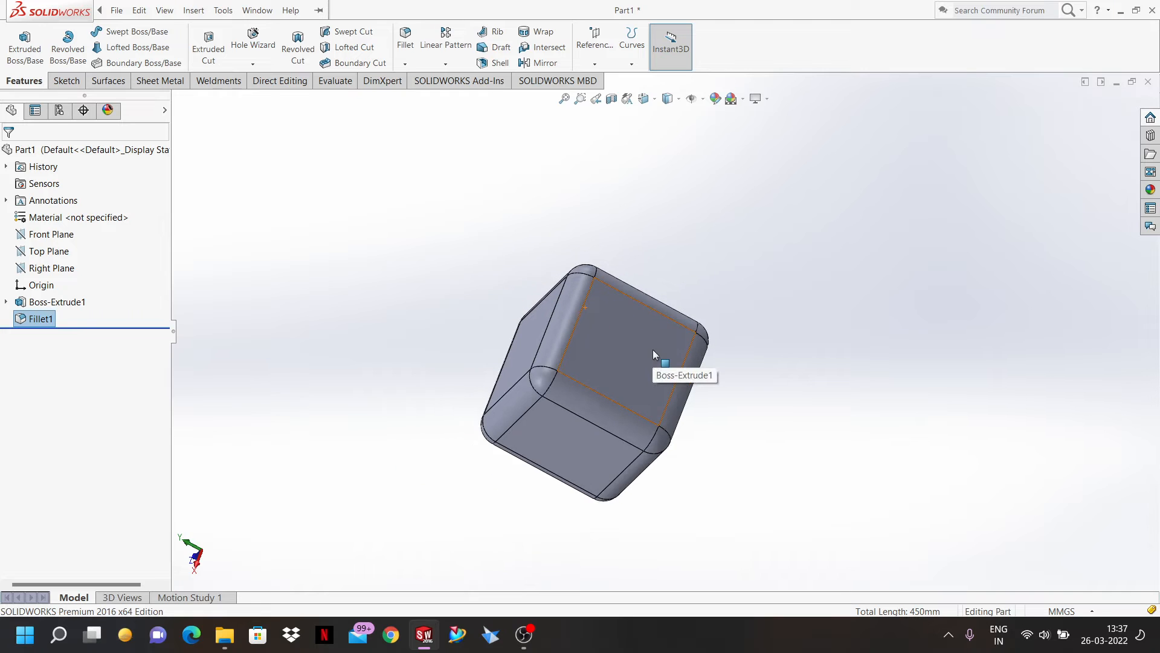
scroll(591, 296, down, 6)
middle_drag(575, 269, 614, 350)
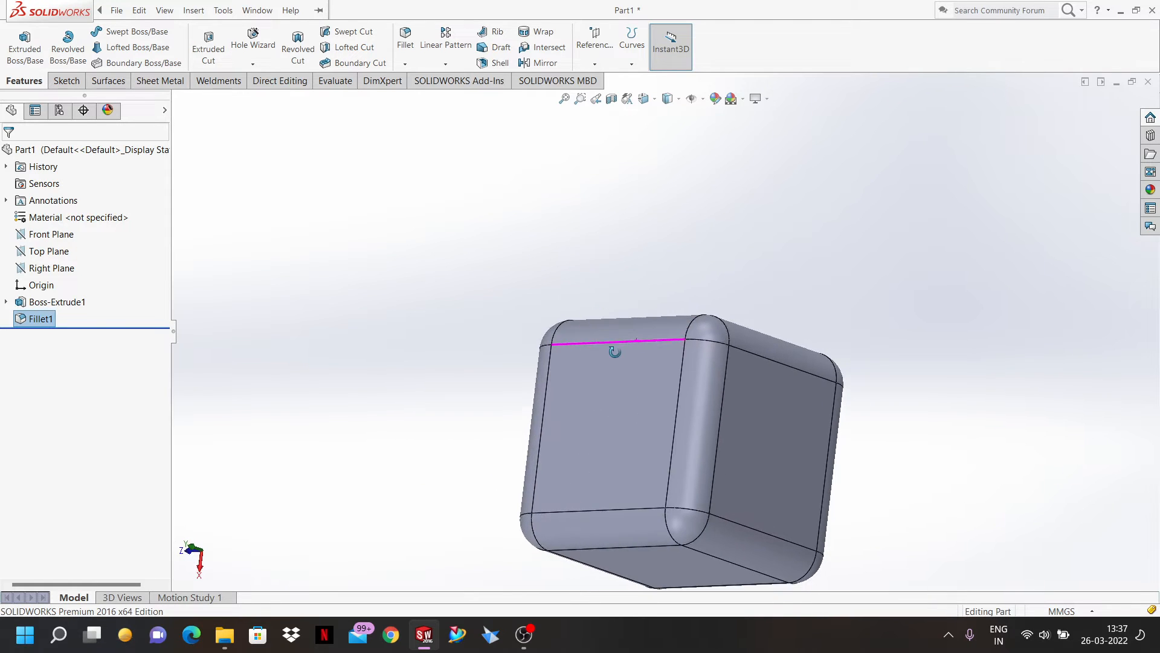
- Reopen the cube's edge fillet for editing and enable multiple radius fillet
right_click(34, 319)
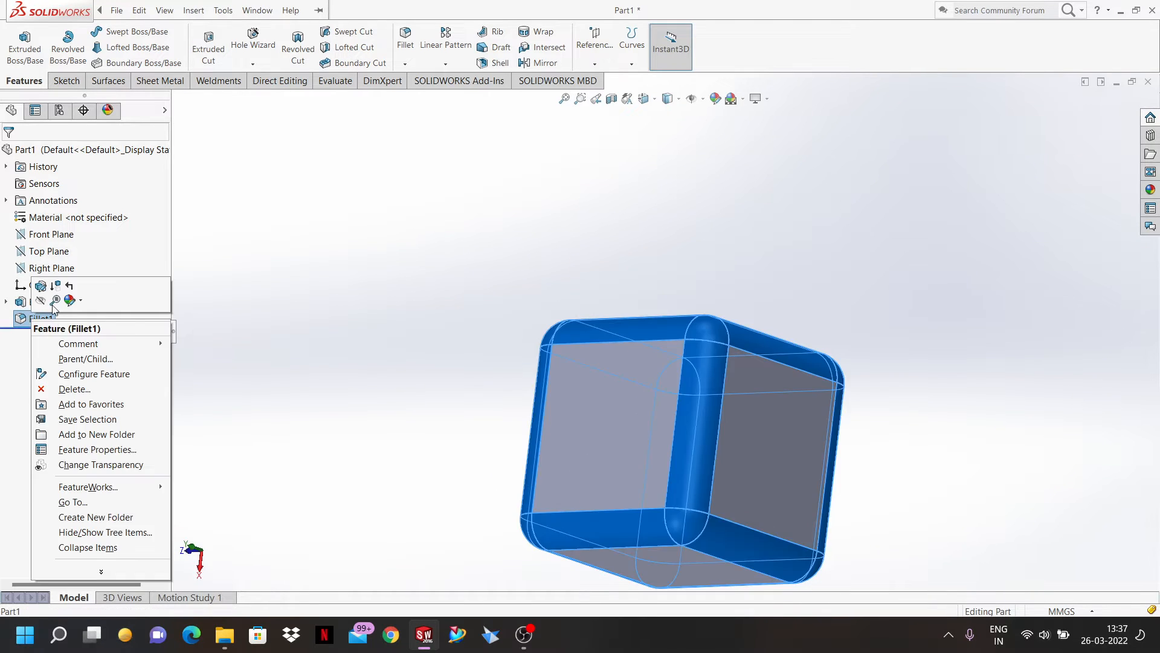
click(54, 289)
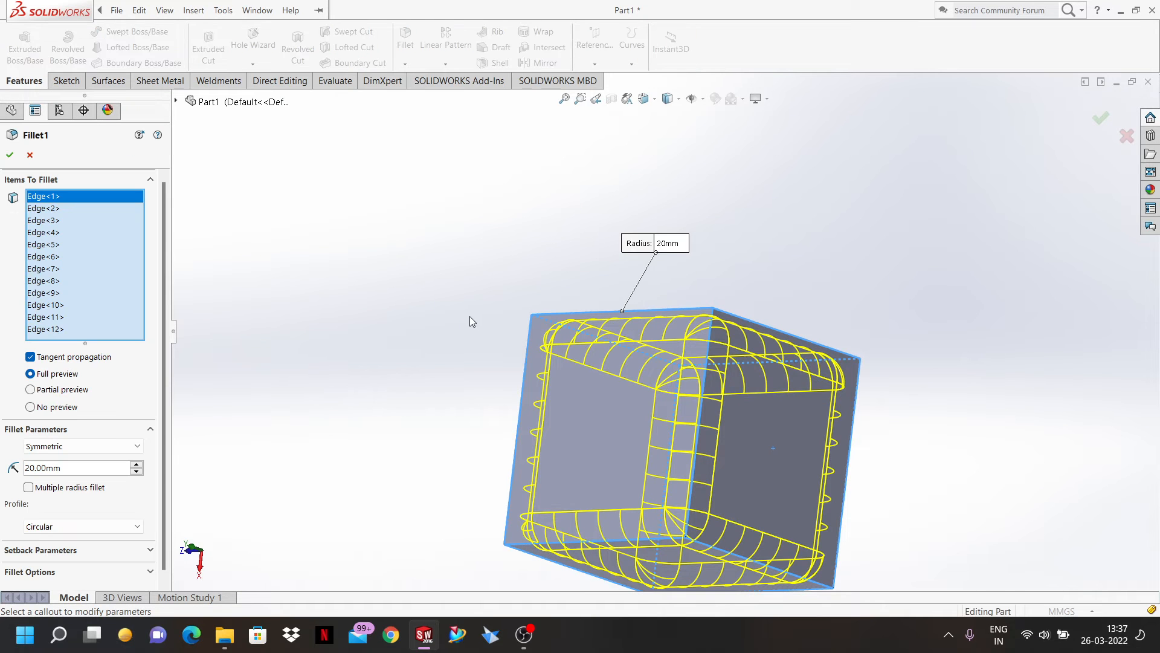
middle_drag(470, 317, 515, 181)
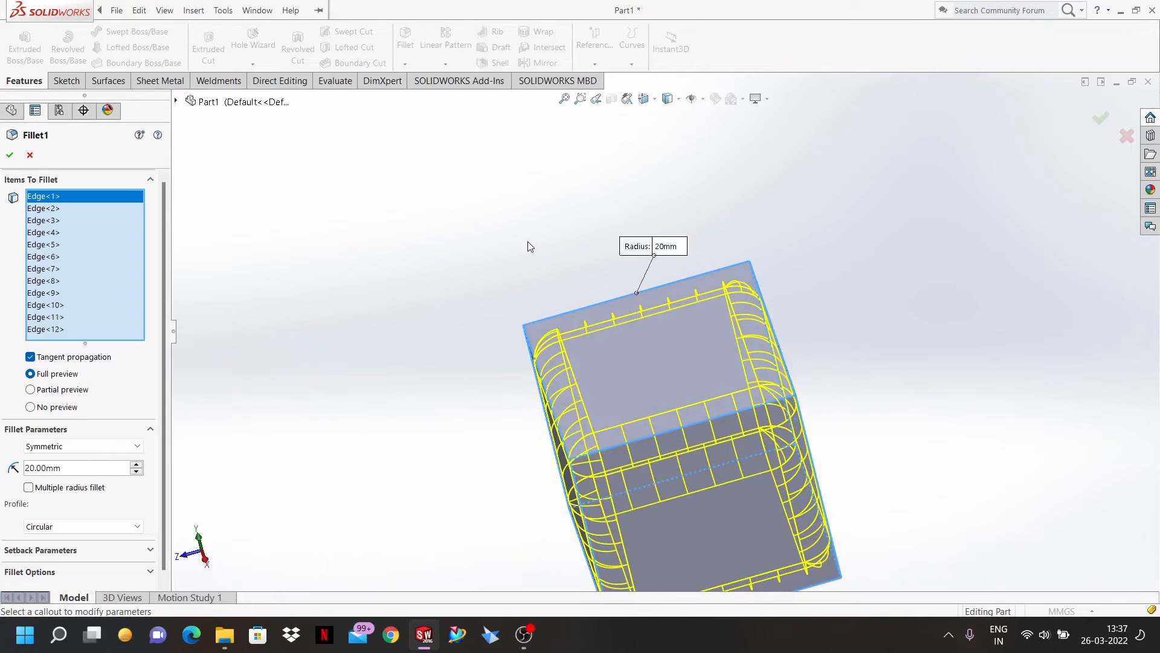
scroll(528, 241, up, 3)
scroll(521, 245, up, 1)
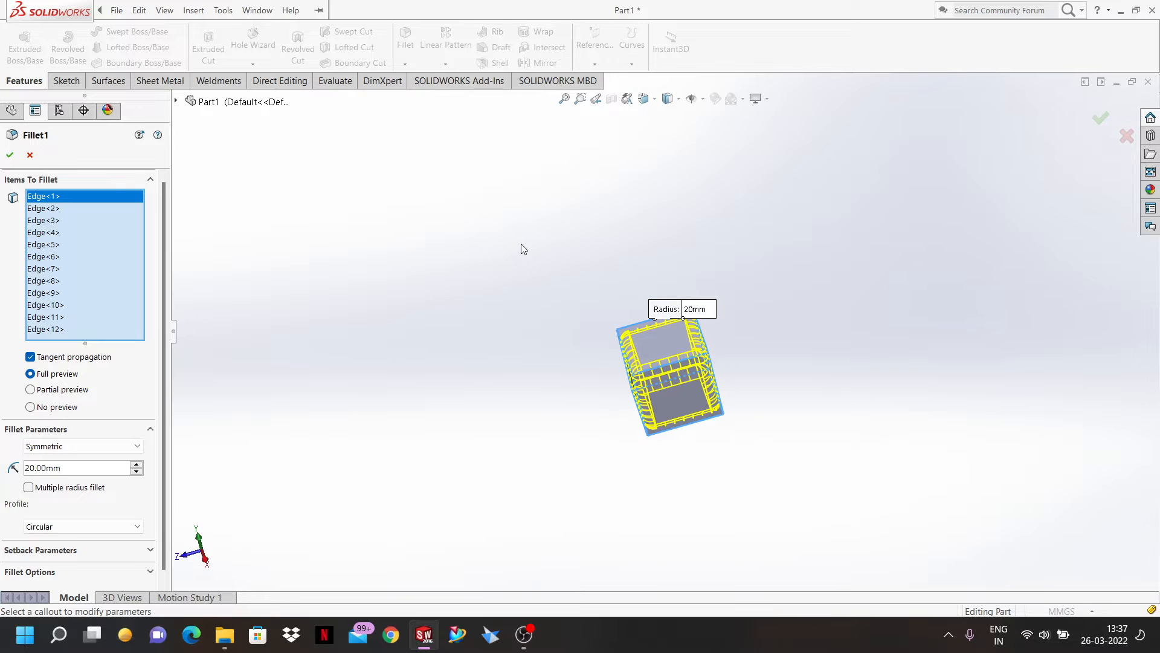
scroll(625, 320, down, 2)
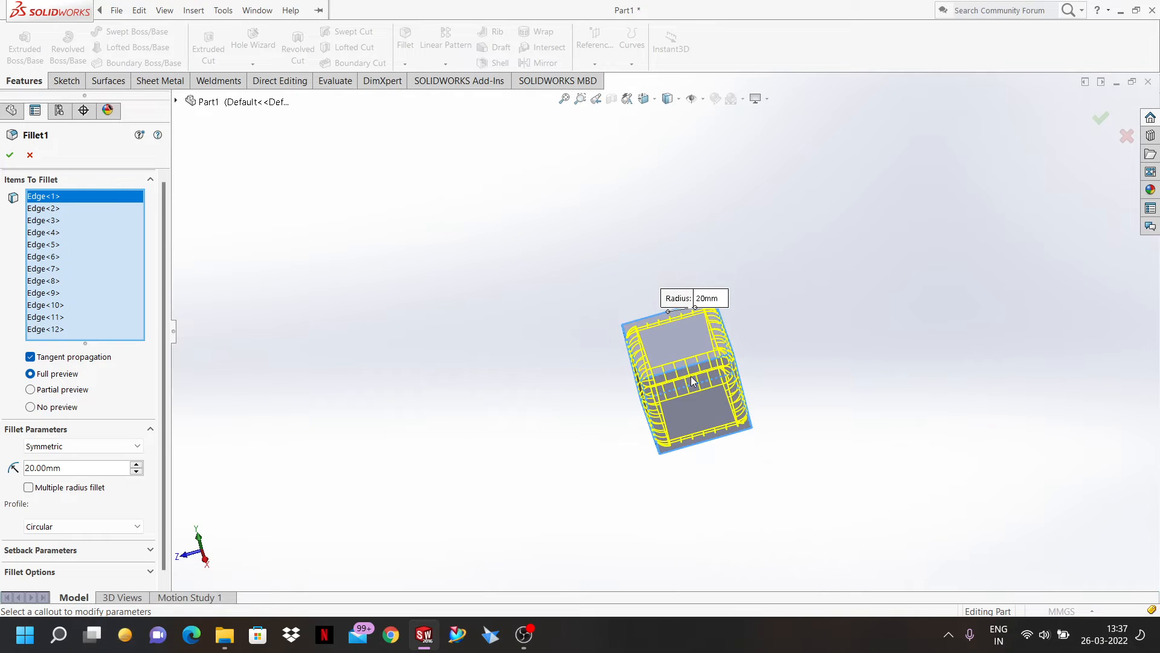
middle_drag(695, 381, 647, 244)
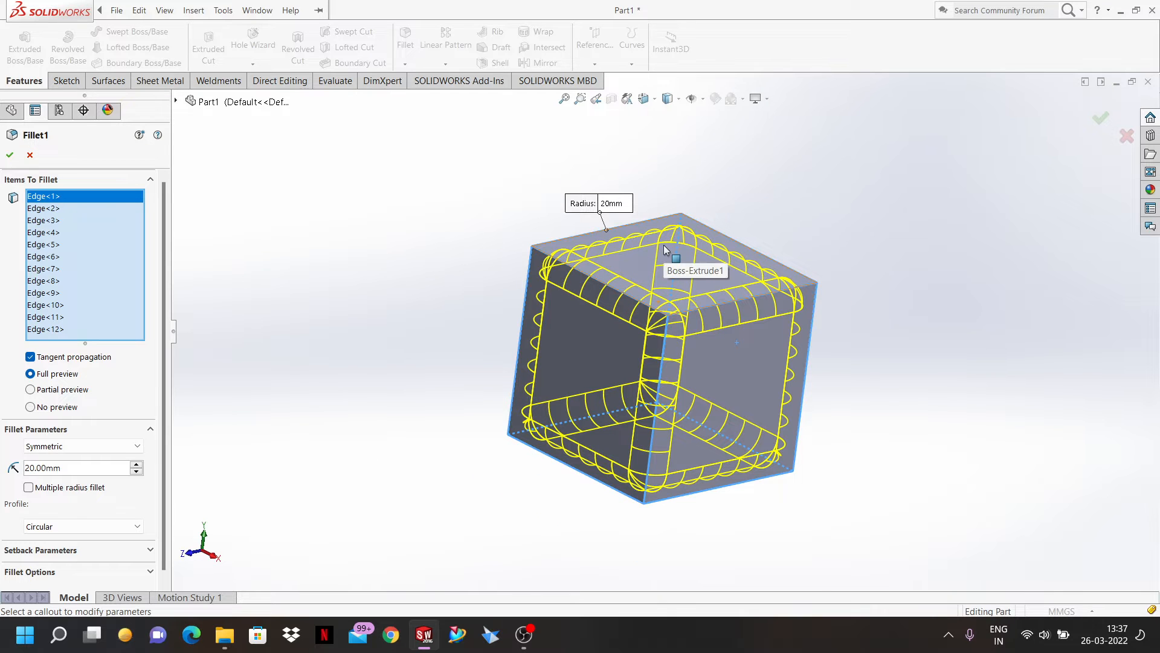
scroll(668, 251, down, 2)
middle_drag(670, 252, 668, 290)
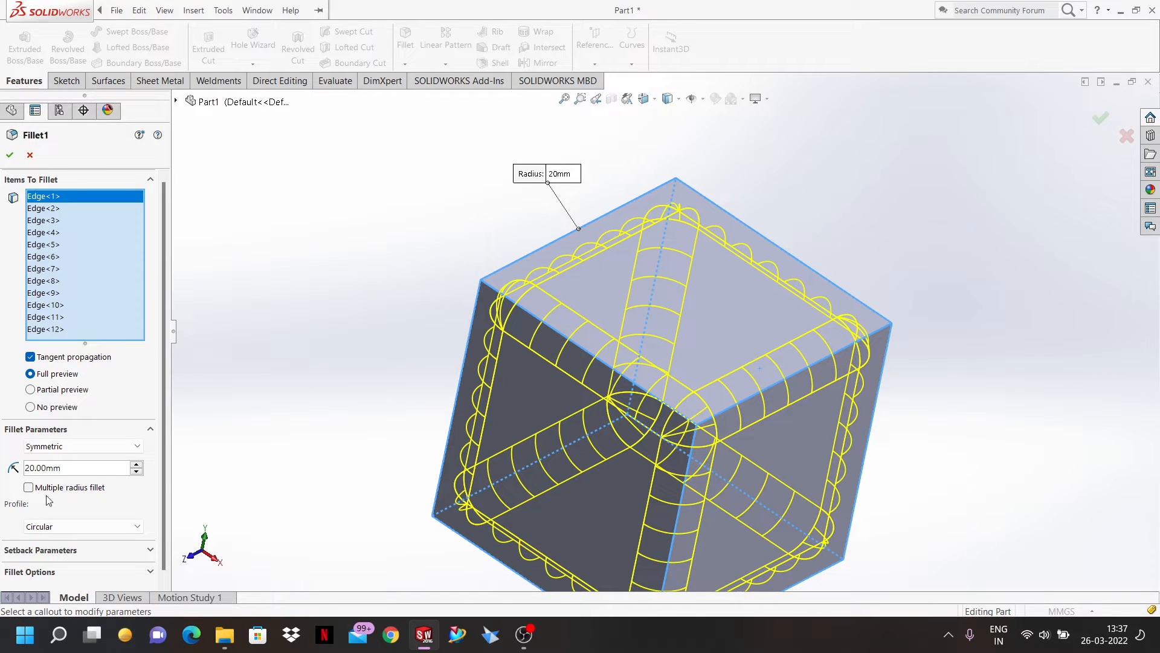
click(28, 488)
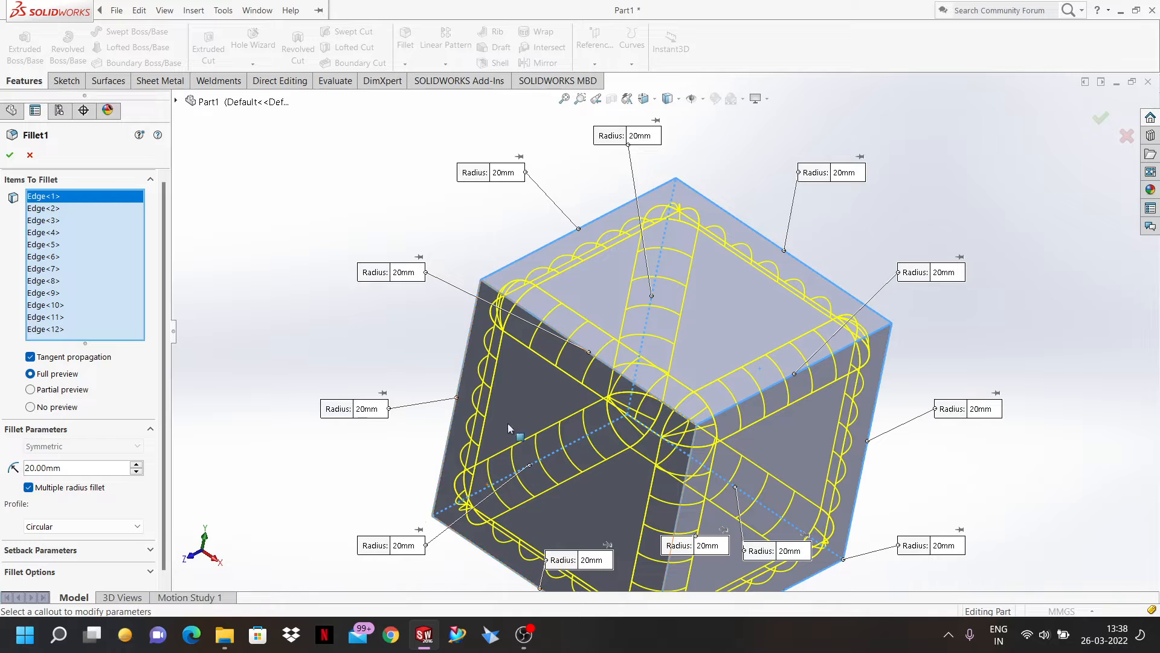
- Set the fillet radius of Edge<2> to 15 mm
click(46, 208)
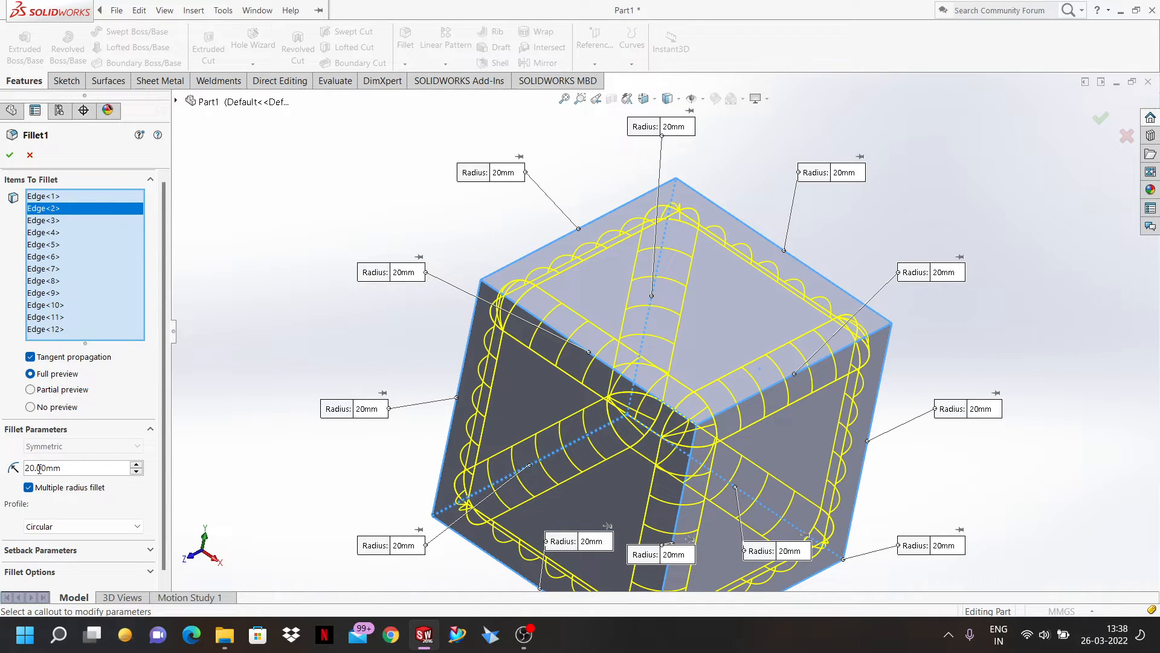
drag(67, 470, 5, 467)
text(15)
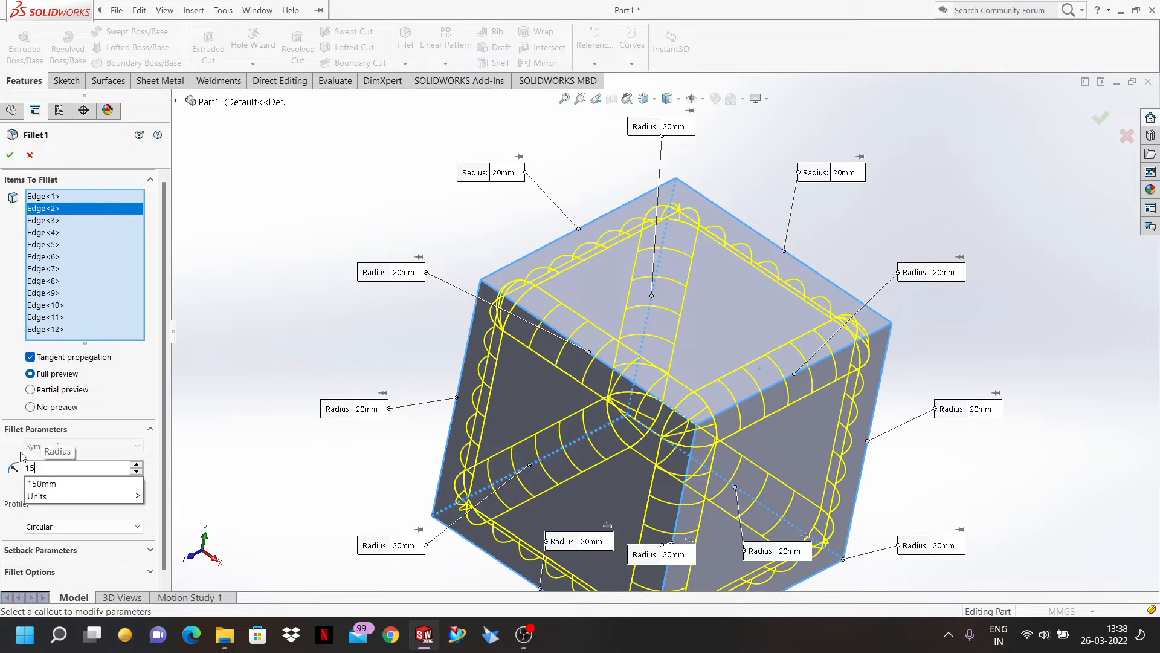
key(Return)
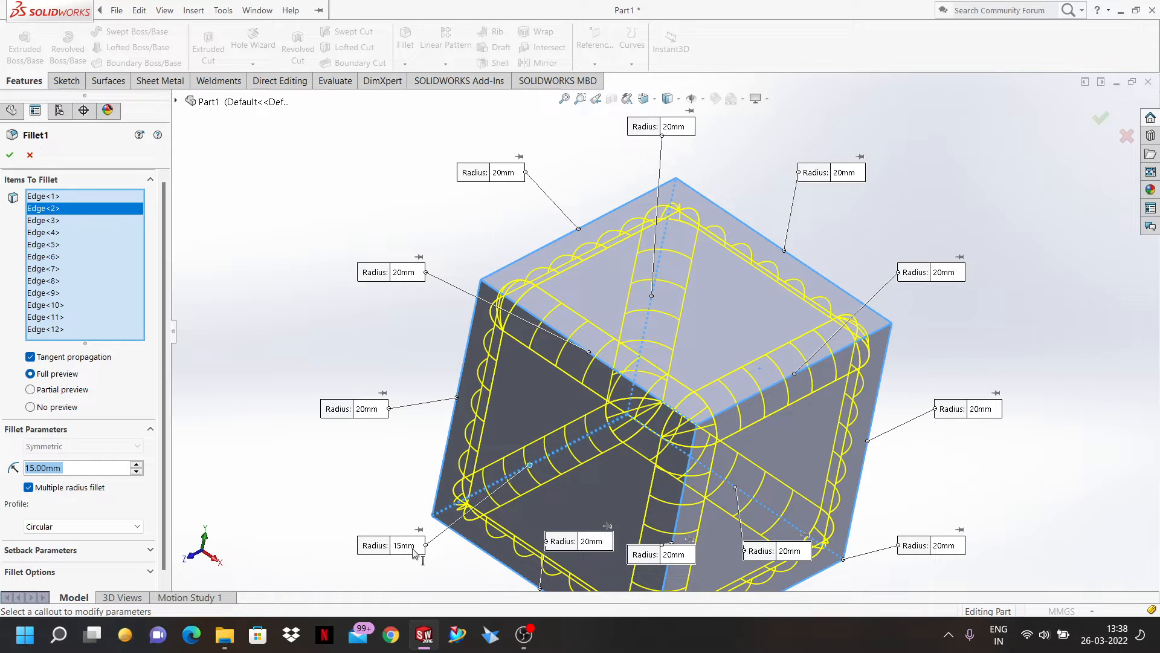
- Set the fillet radius of the edge between the top face and the dark front face to 10 mm
click(53, 258)
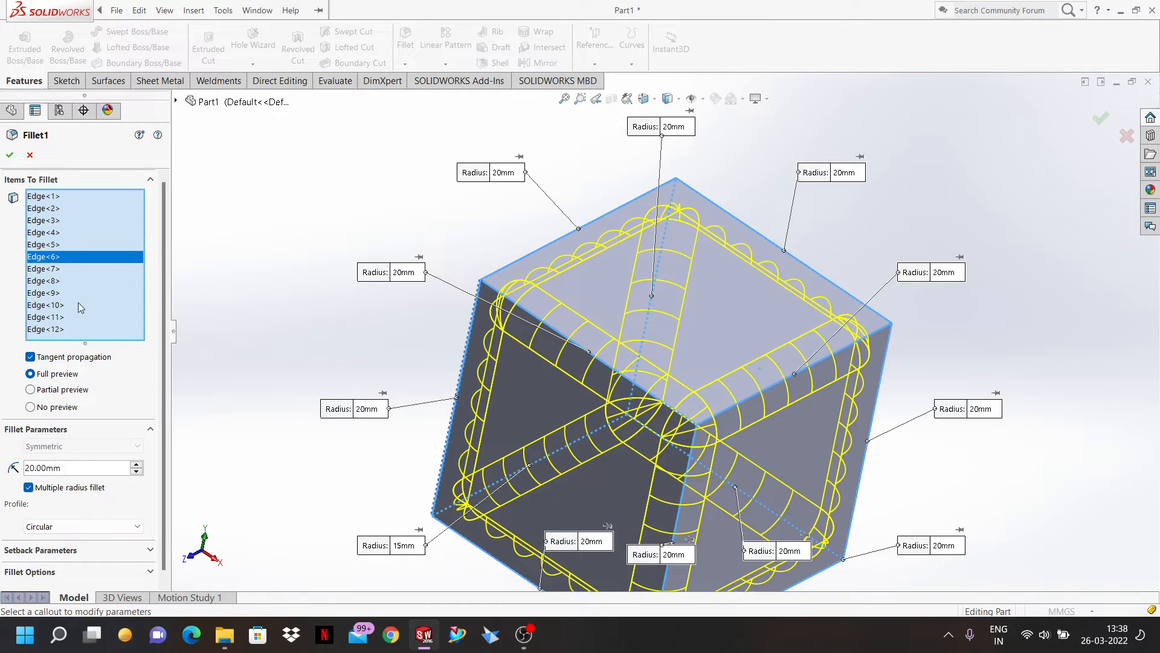
click(405, 272)
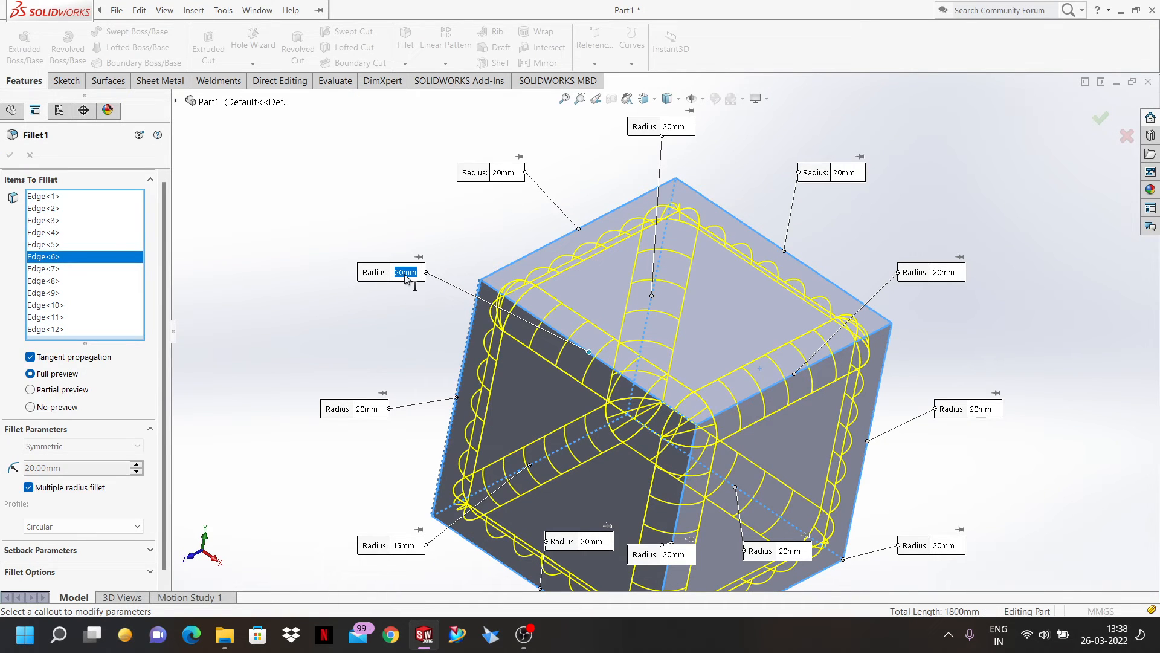
text(10)
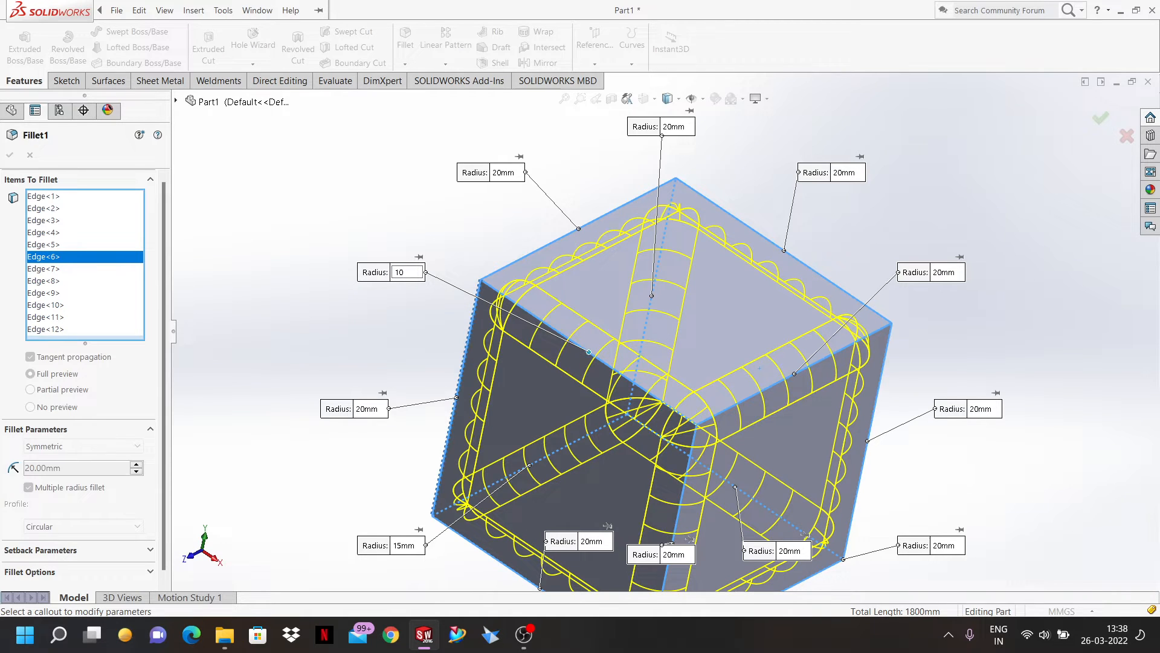
key(Return)
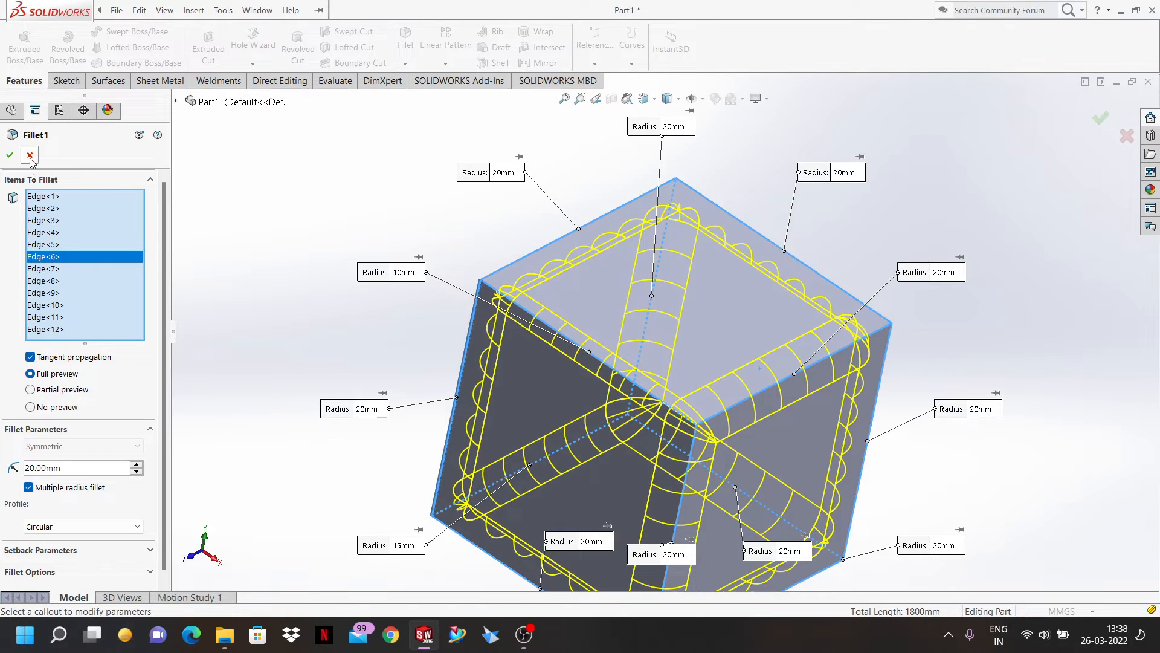
- Preview the Curvature Continuous profile on the edge fillet and return the profile to Circular
drag(164, 230, 162, 241)
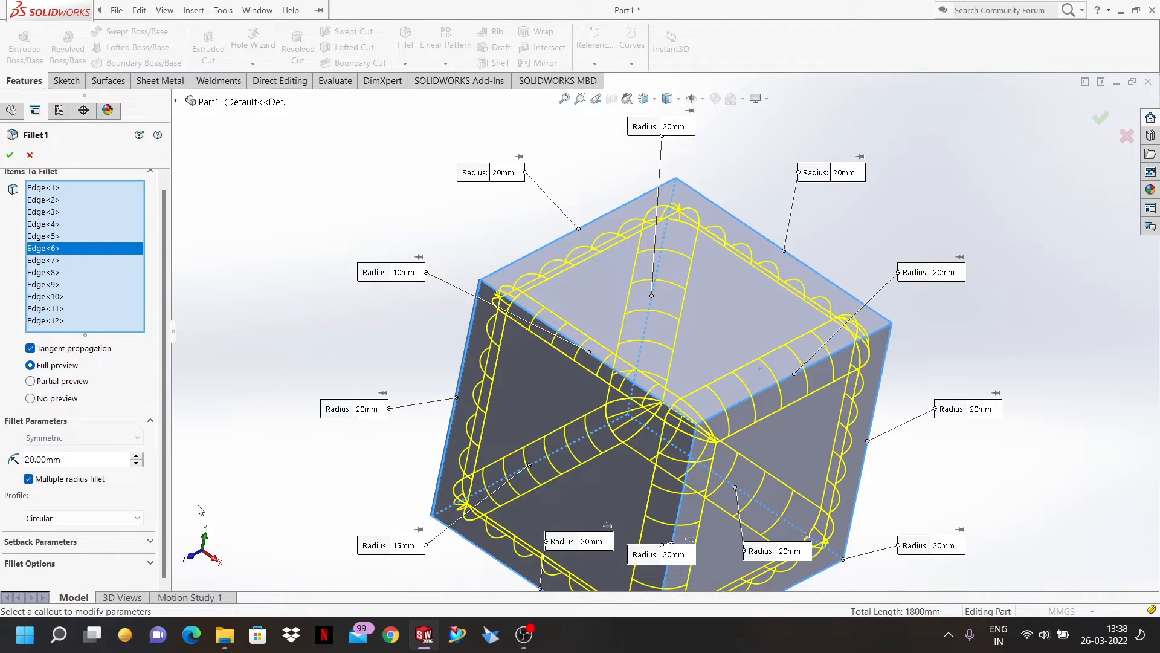
click(121, 518)
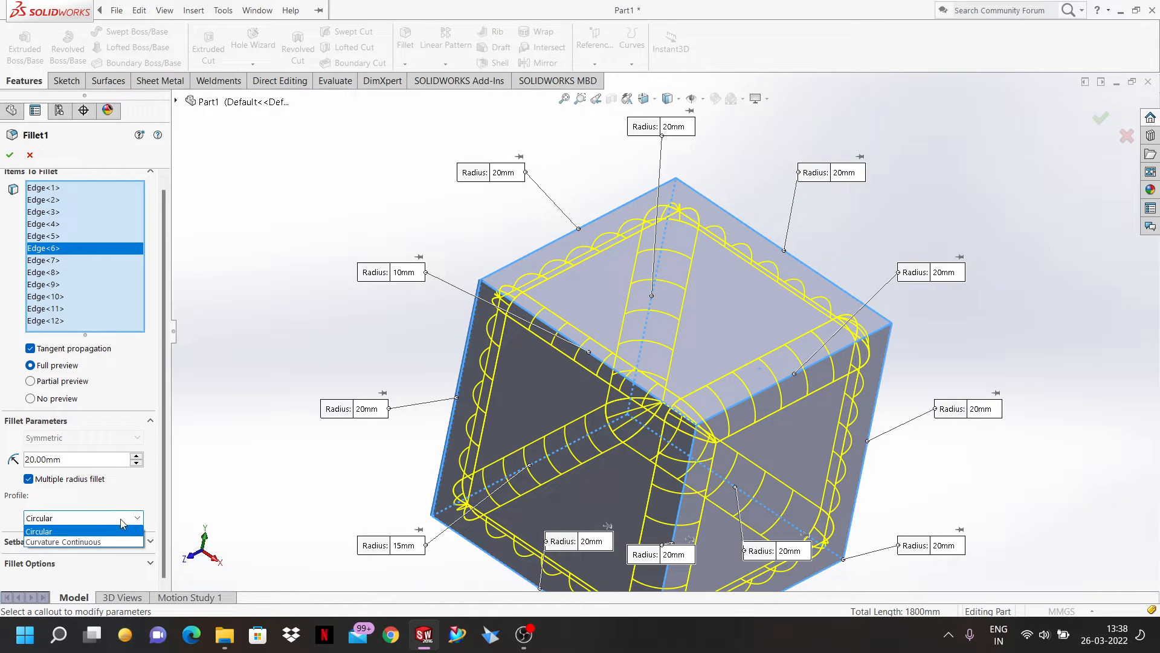
click(100, 542)
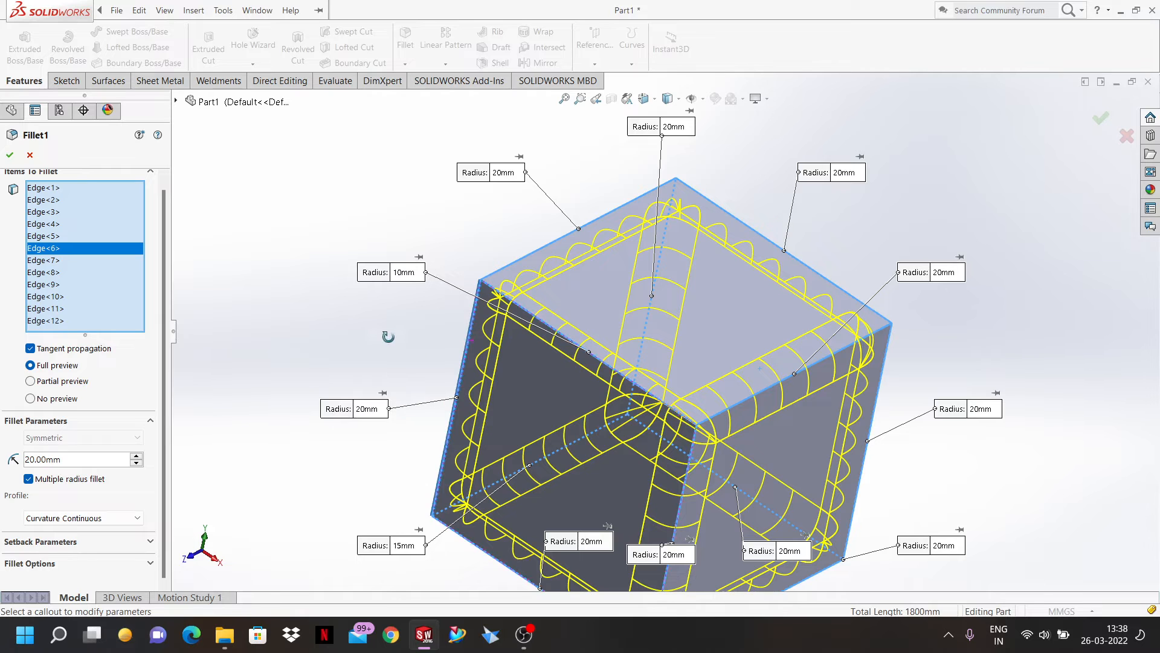
middle_drag(388, 337, 448, 278)
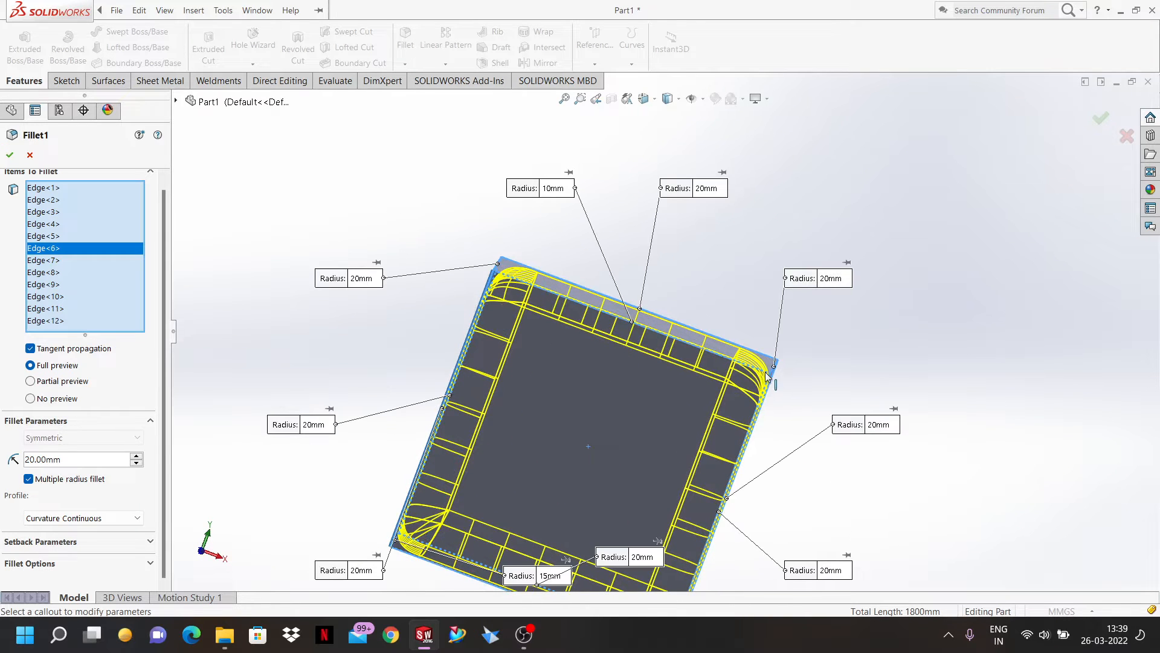
click(117, 519)
click(81, 536)
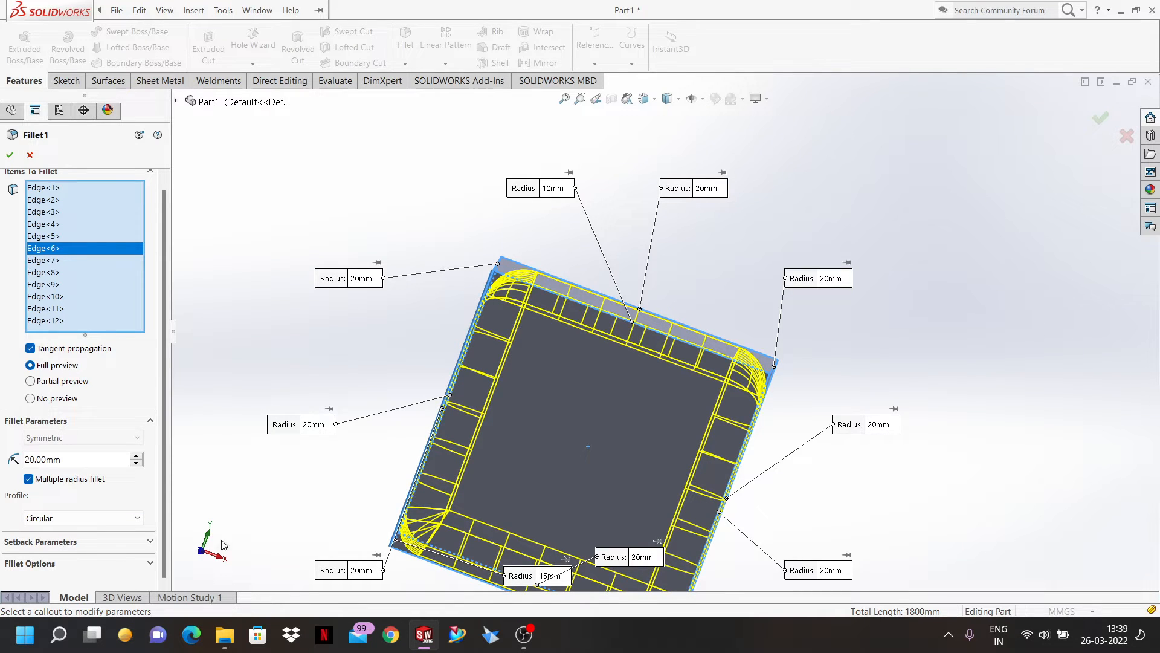
- Expand the fillet options and the setback parameters of the edge fillet
click(151, 564)
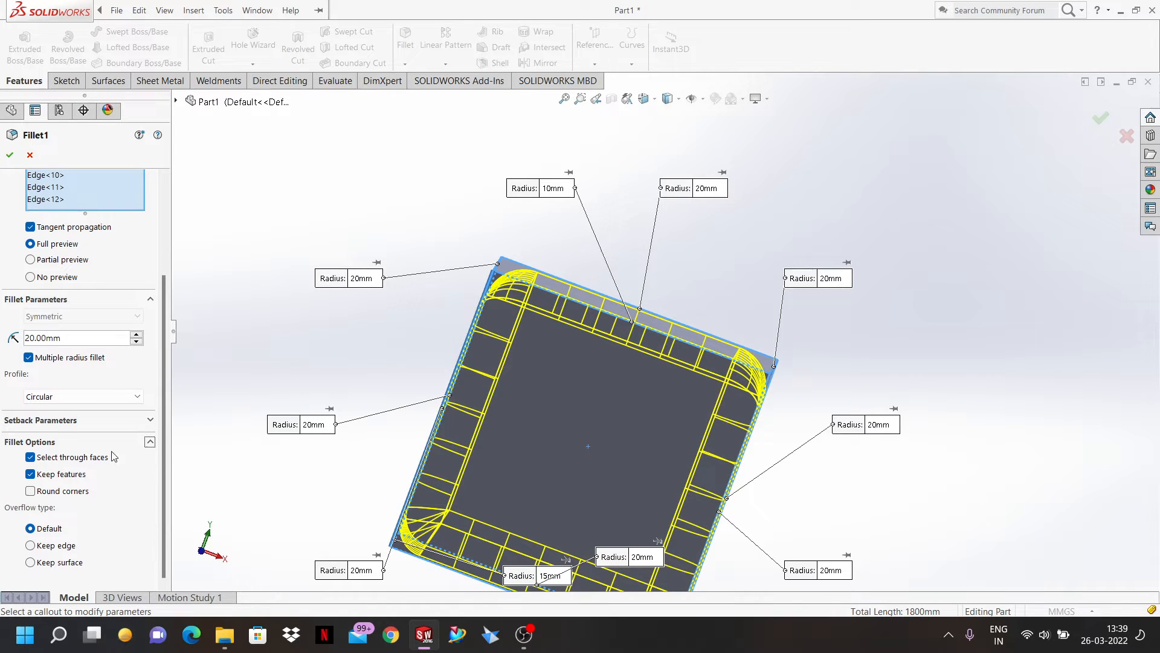
click(151, 421)
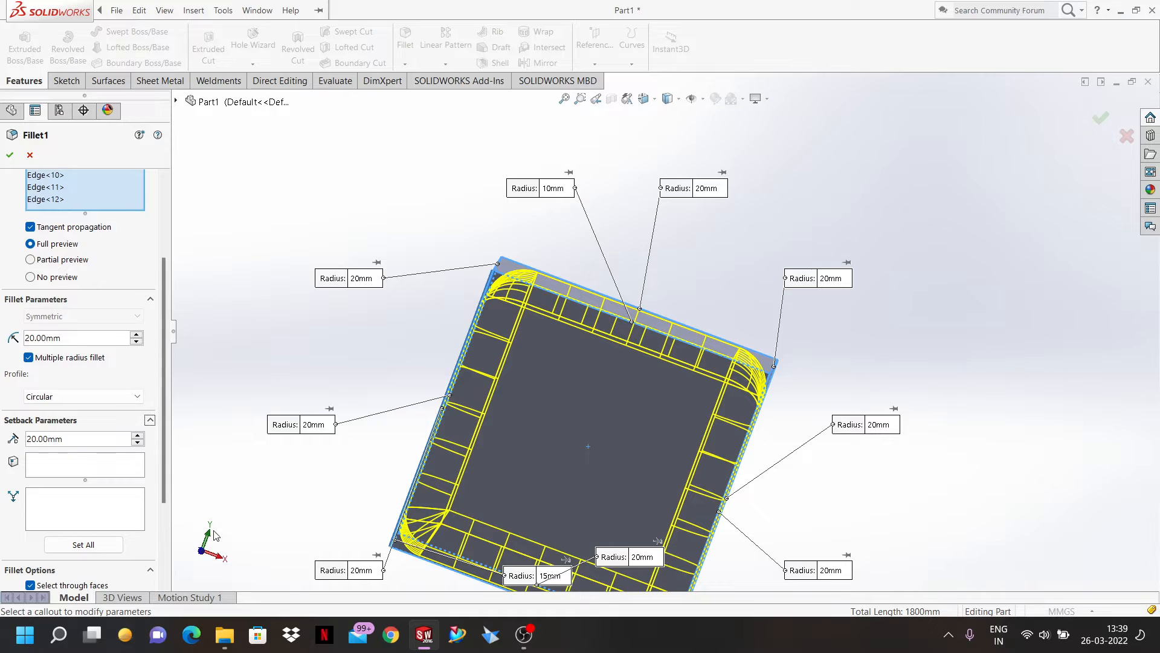
scroll(550, 374, up, 1)
middle_drag(549, 374, 570, 428)
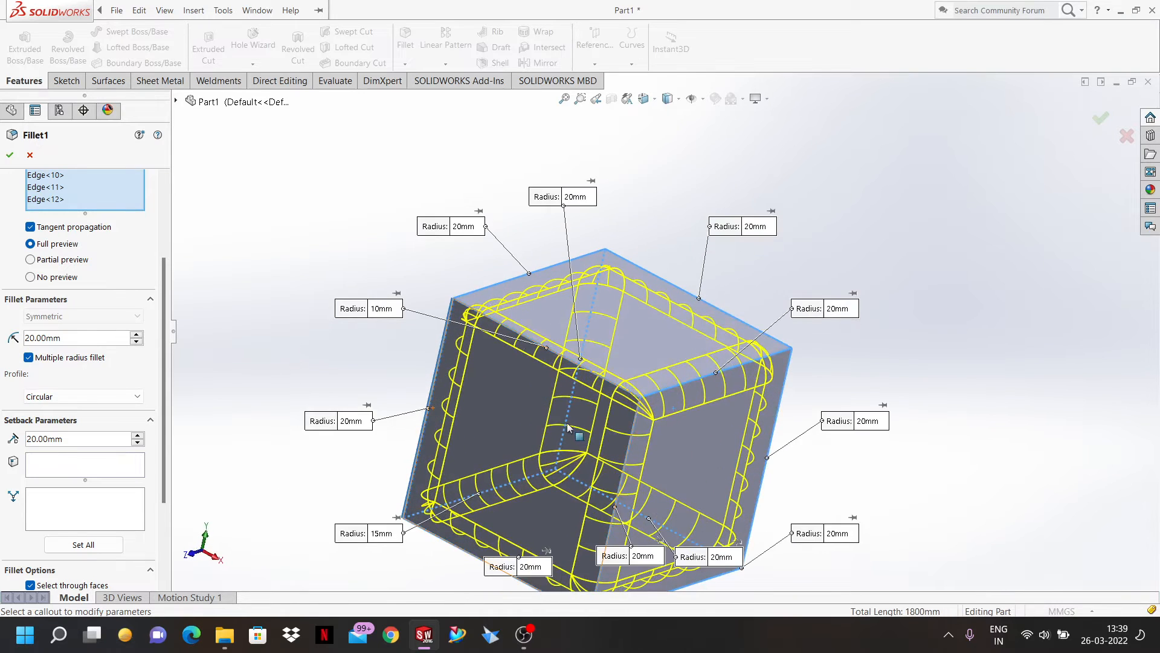
scroll(570, 428, up, 2)
scroll(670, 420, down, 5)
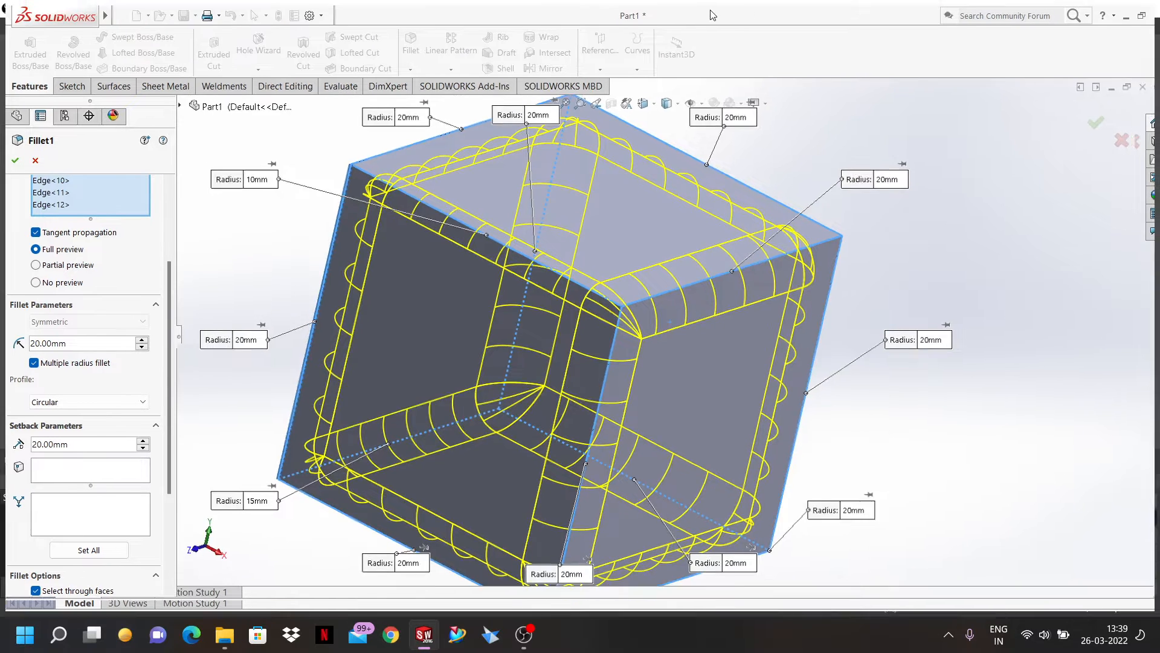
double_click(694, 18)
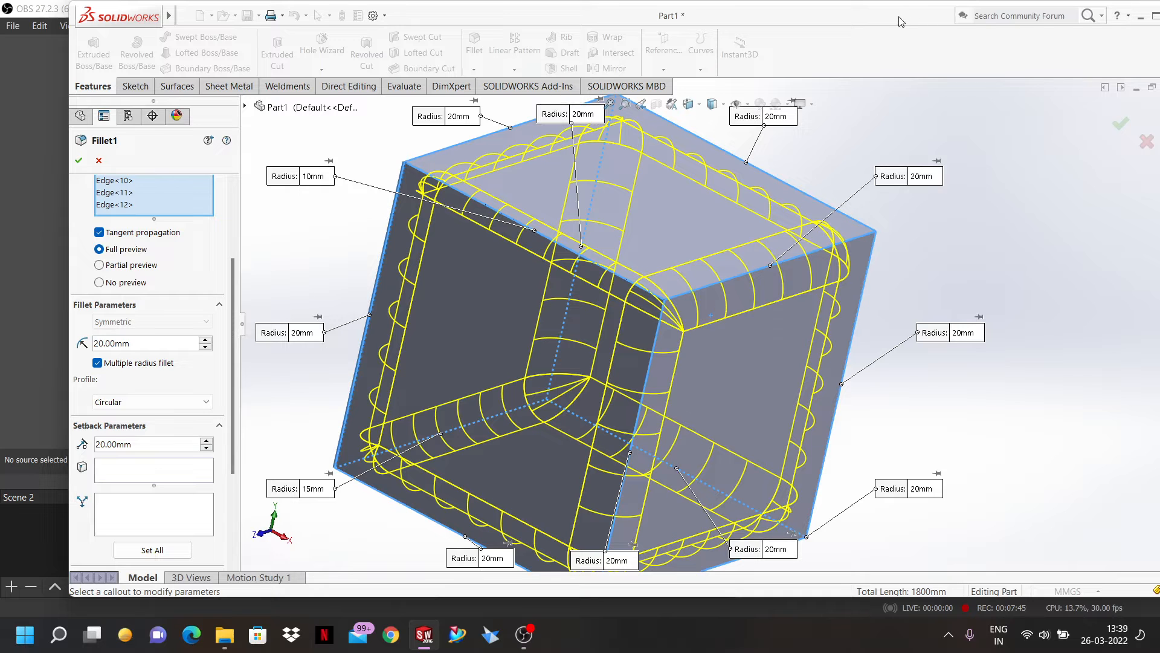
drag(888, 17, 816, 25)
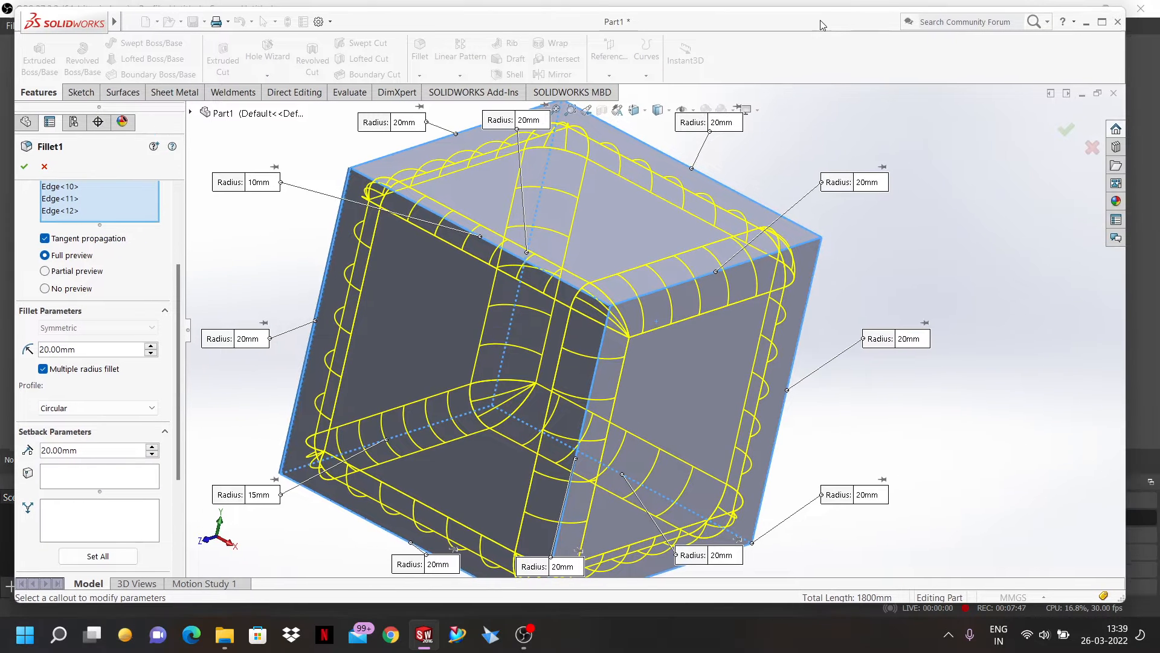
click(1086, 24)
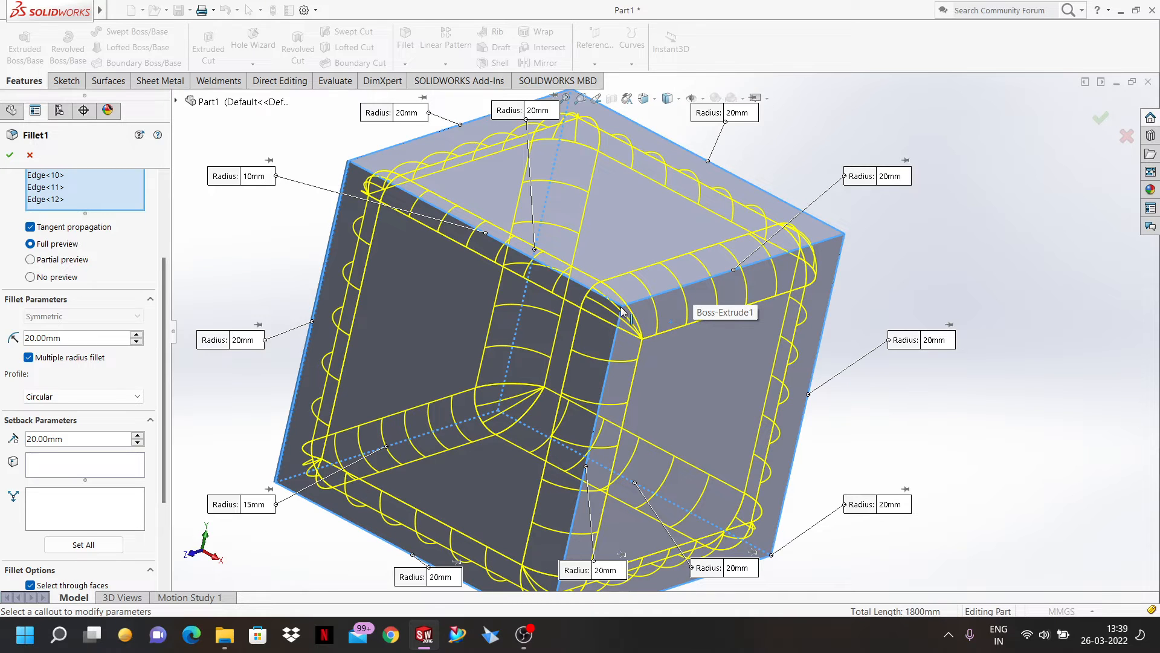
scroll(622, 311, down, 5)
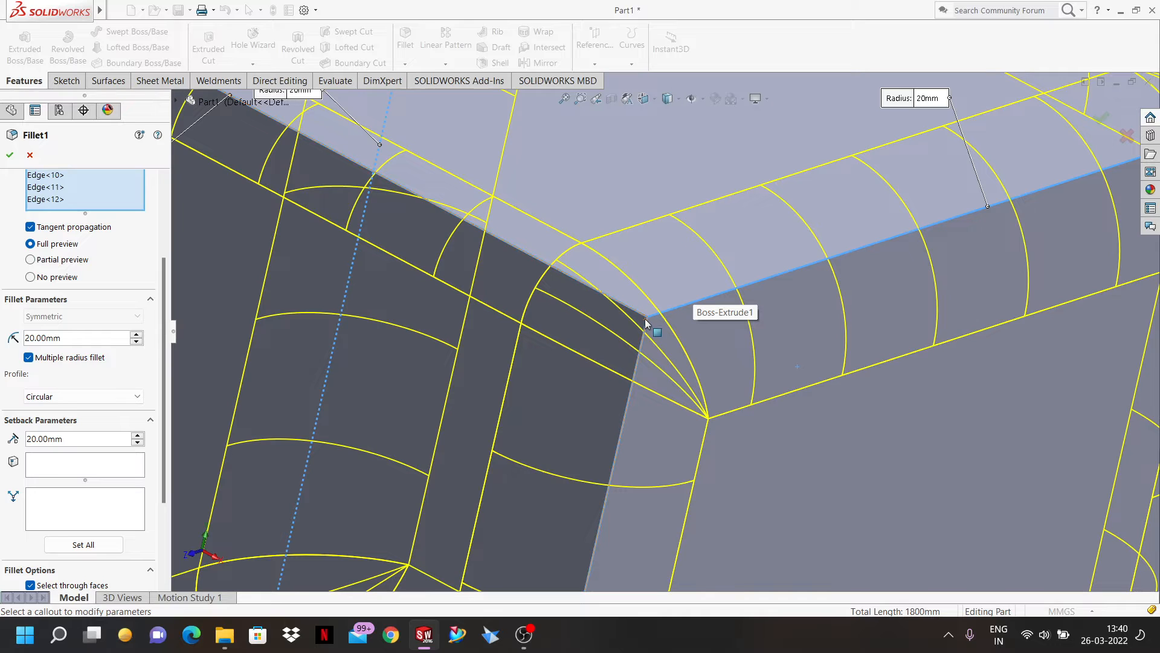
click(647, 317)
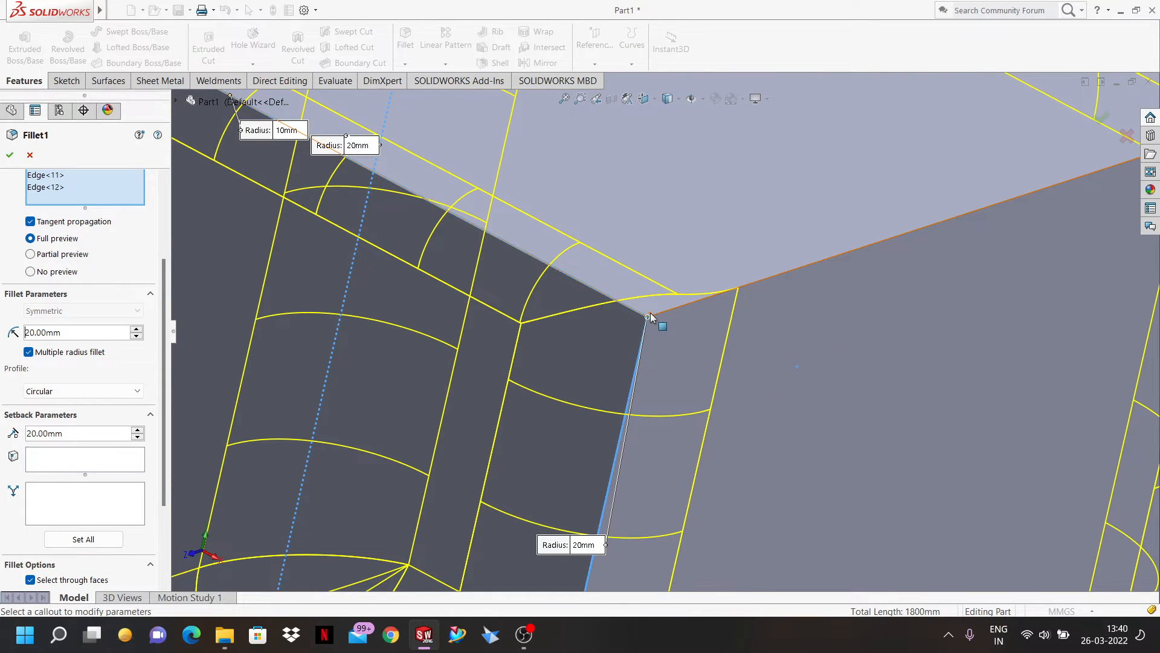
scroll(654, 321, down, 2)
scroll(654, 322, up, 3)
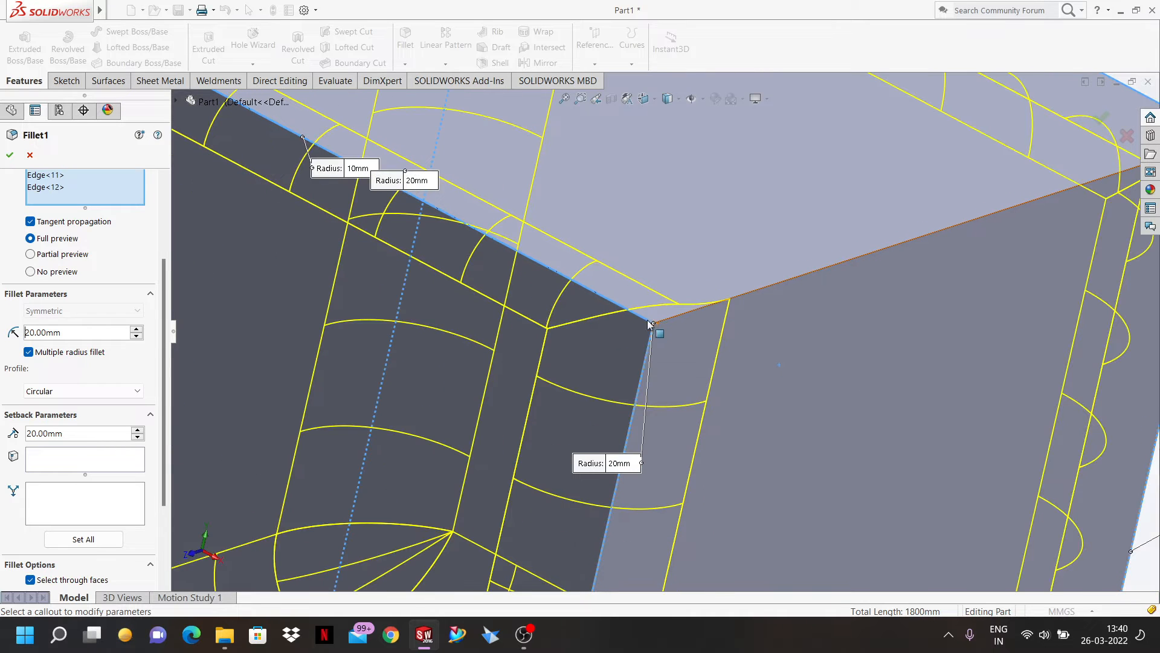
drag(166, 356, 166, 274)
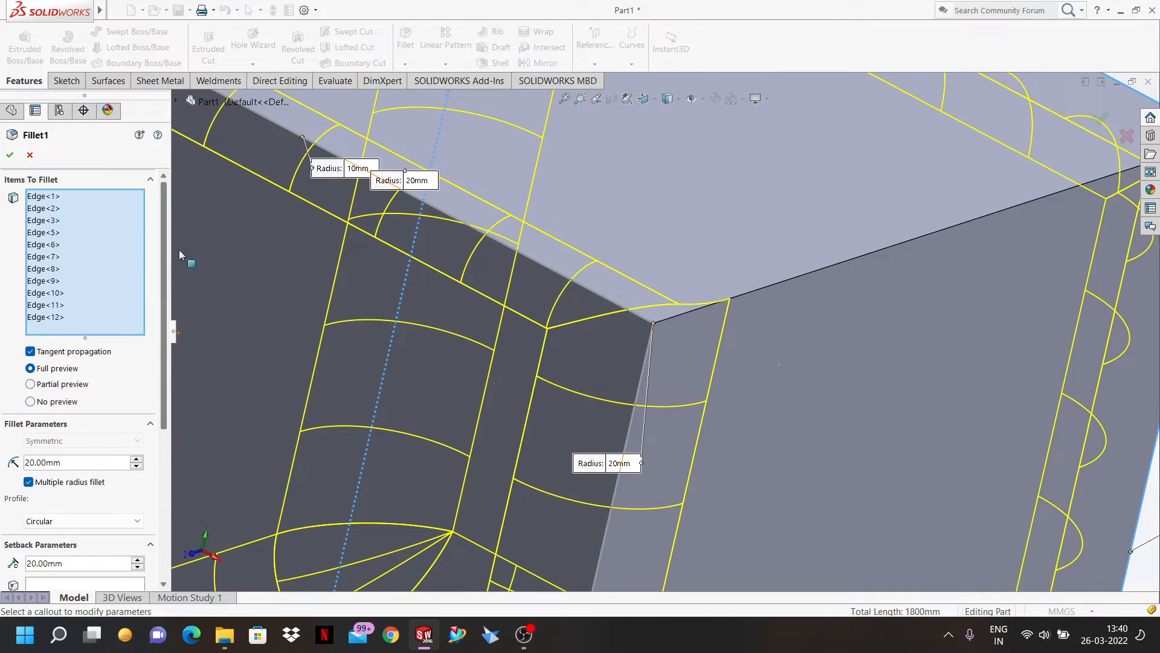
click(763, 286)
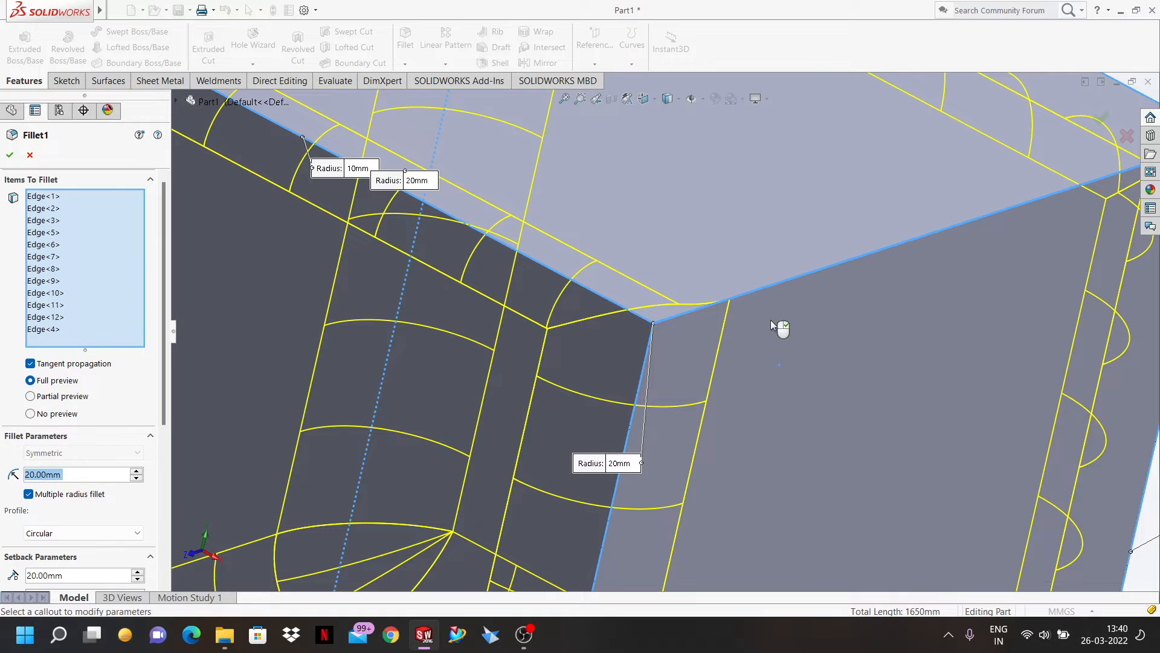
- Add the corner vertex shared by the top, dark front and lighter side faces as a setback vertex of the fillet
drag(166, 354, 177, 416)
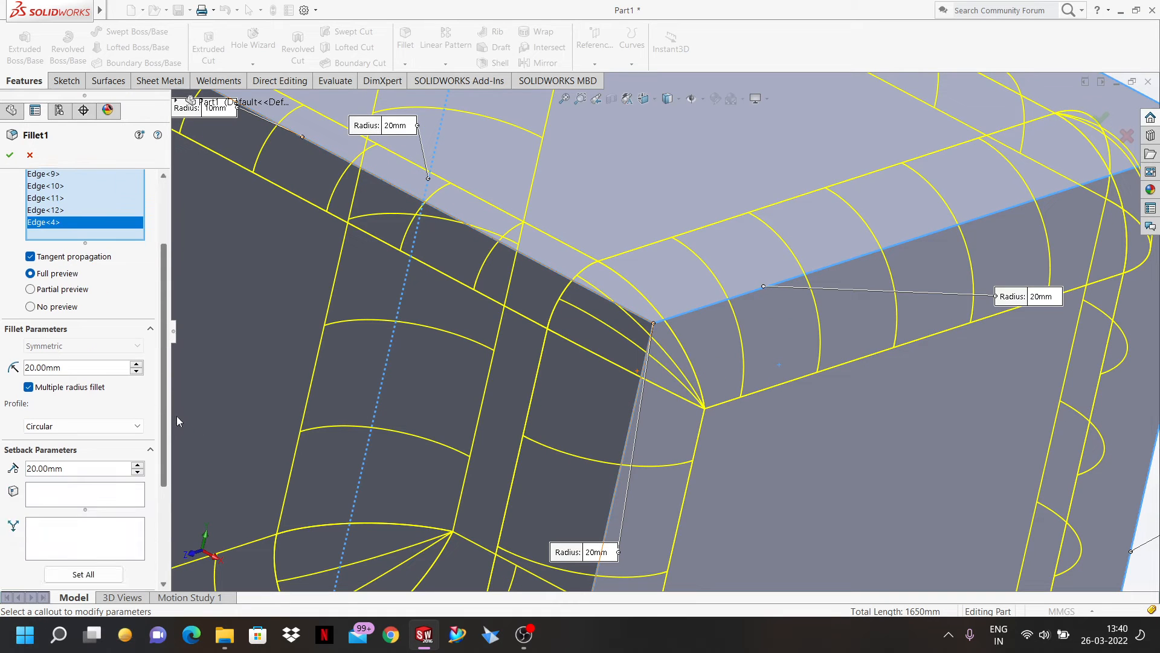
click(64, 492)
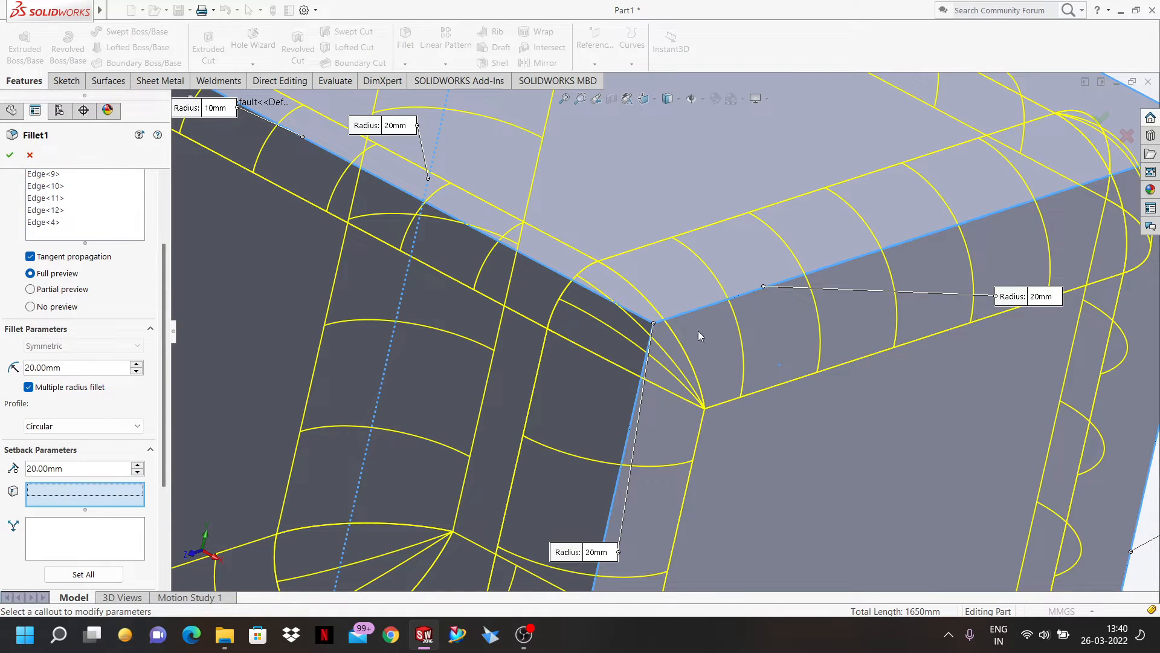
click(653, 323)
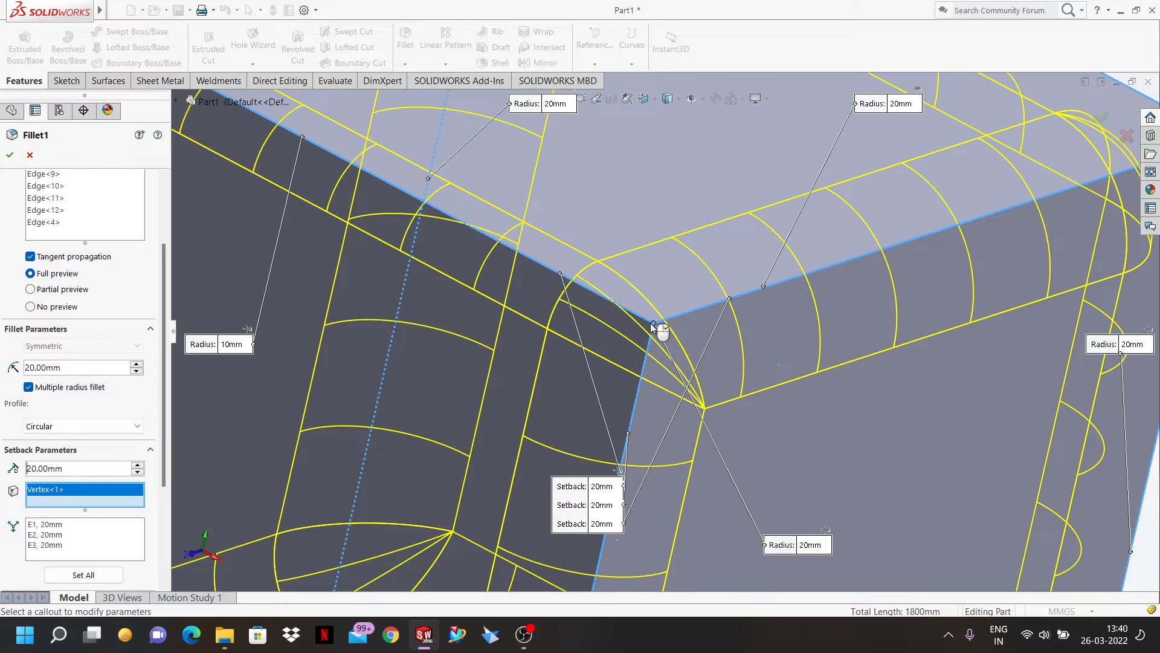
- Set the first setback distance of Vertex<1> to 15 mm and its third setback distance to 25 mm
scroll(743, 411, up, 2)
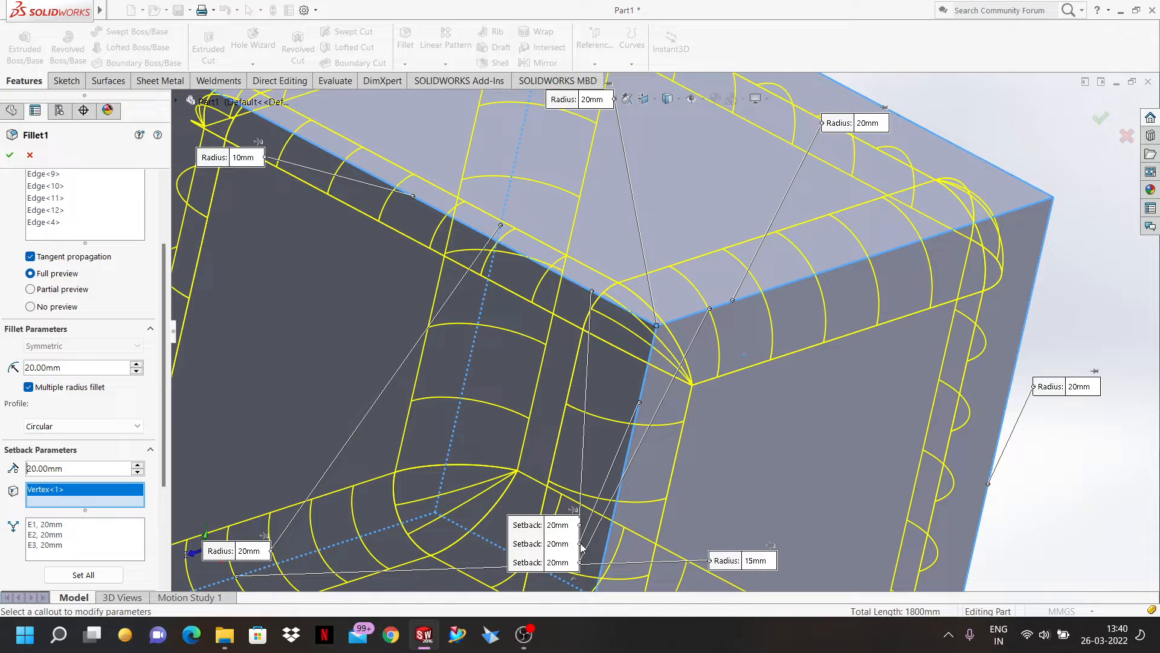
click(563, 525)
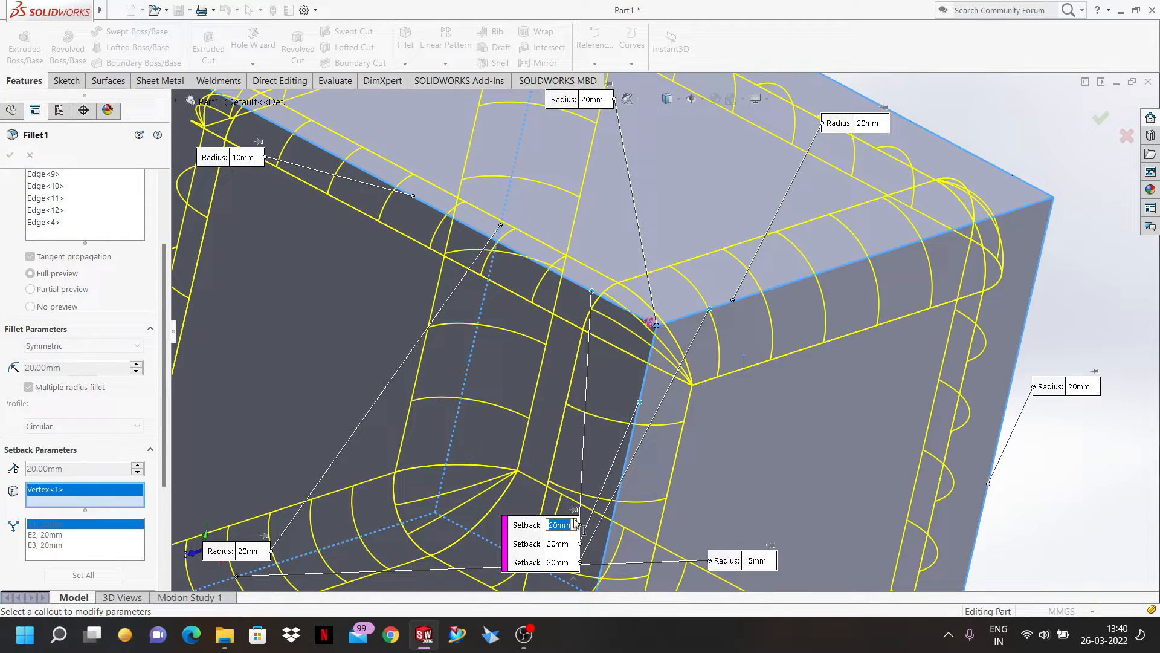
text(15)
key(Return)
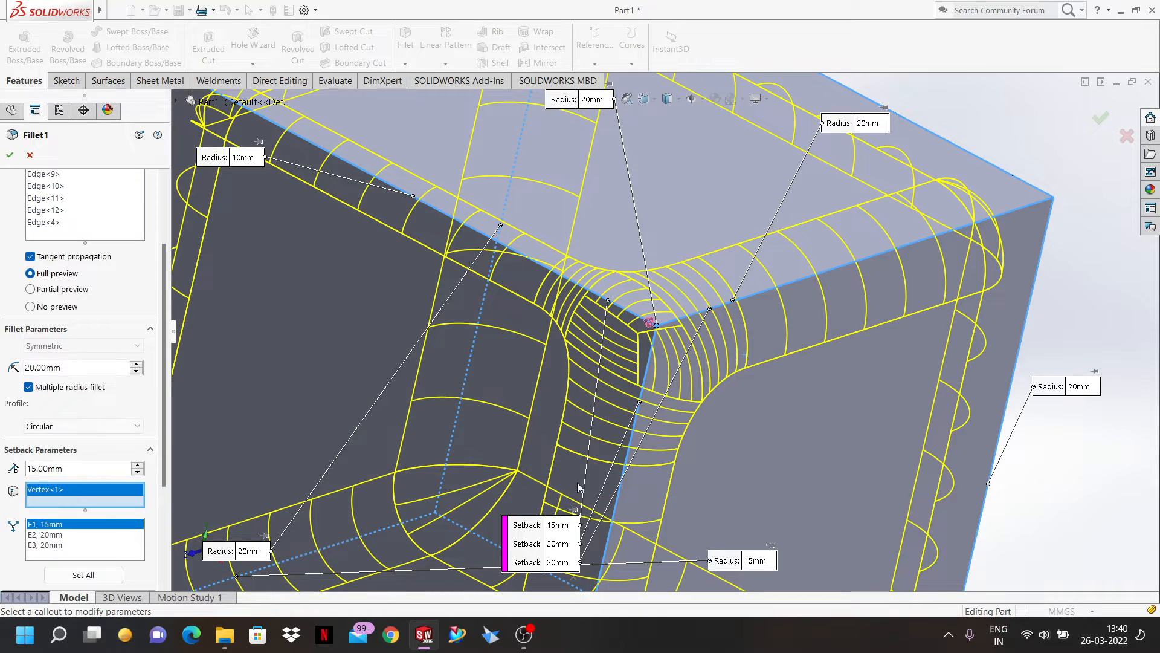
click(559, 562)
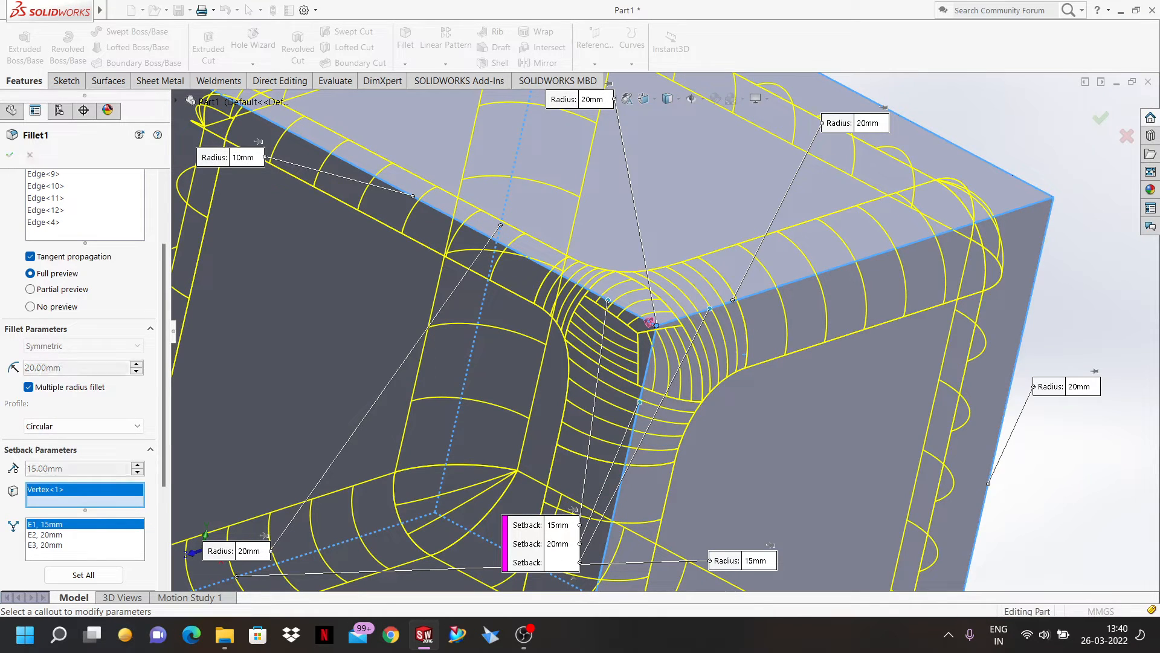
text(25)
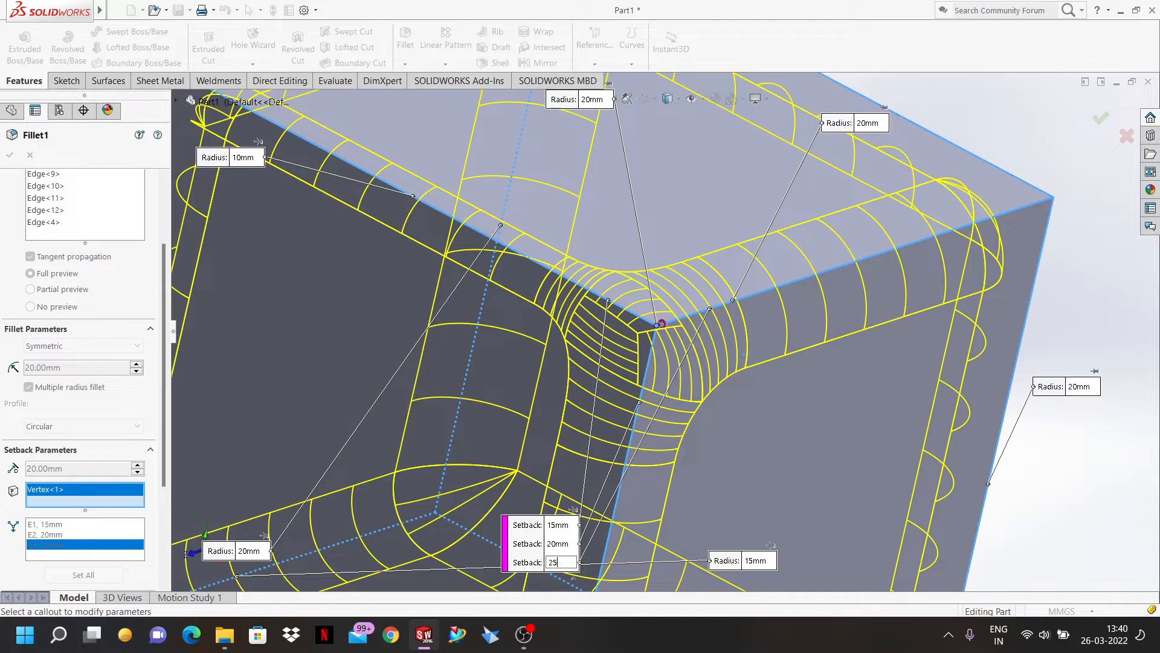
key(Return)
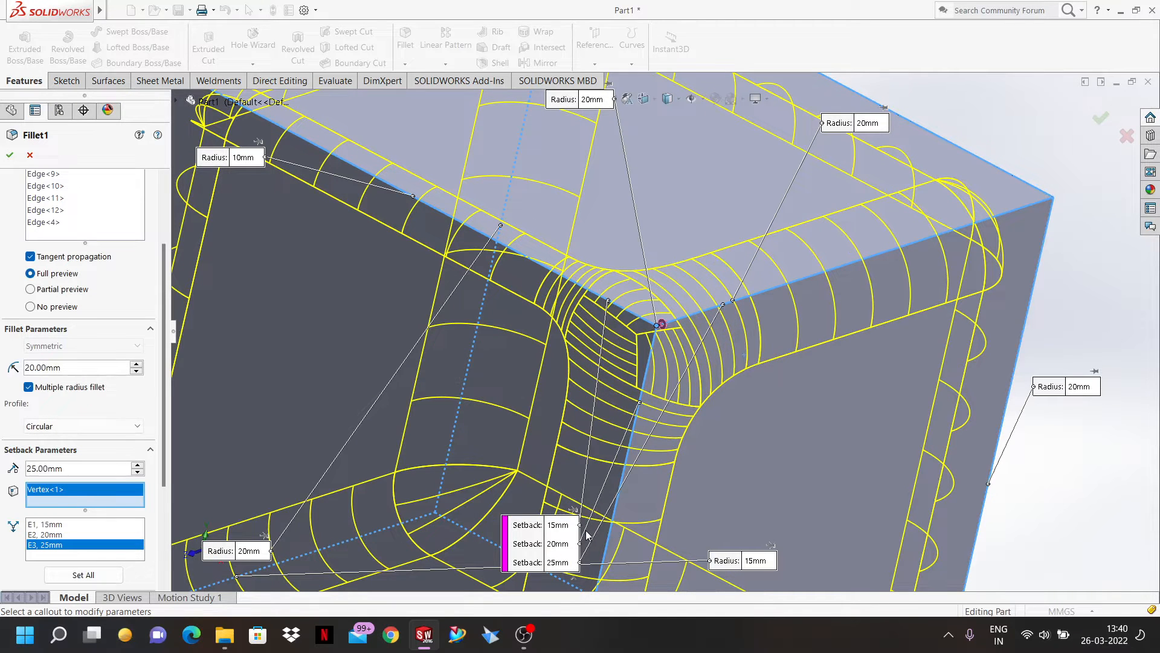
- Add the three remaining corner vertices of the cube's top face as setback vertices
scroll(701, 353, up, 2)
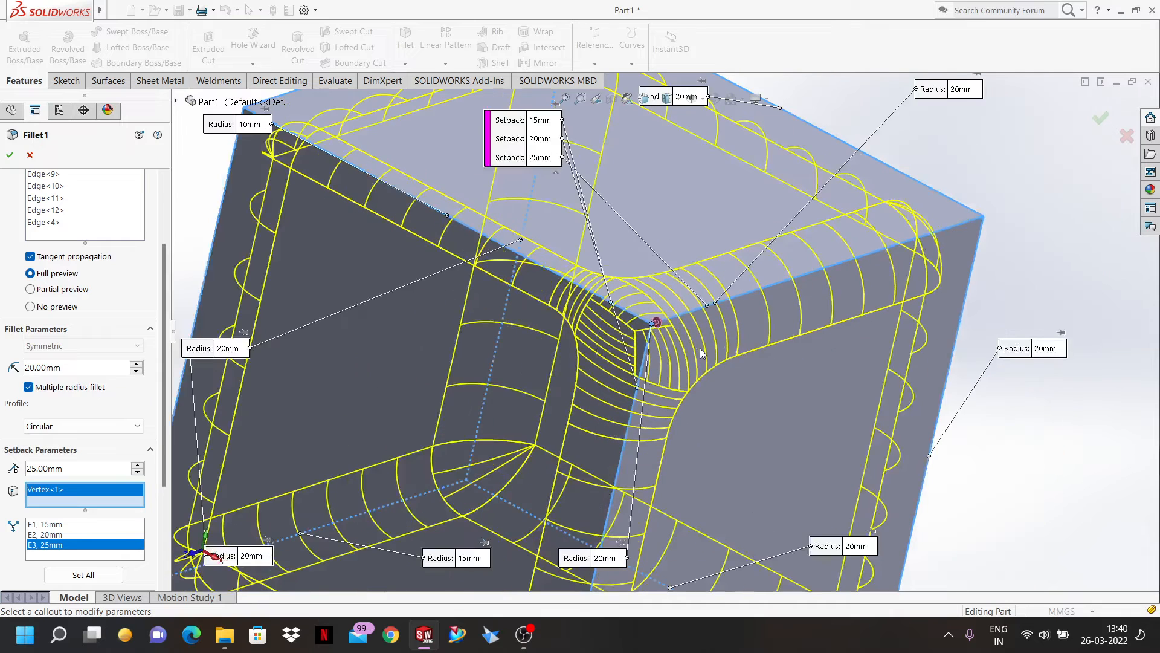
click(984, 216)
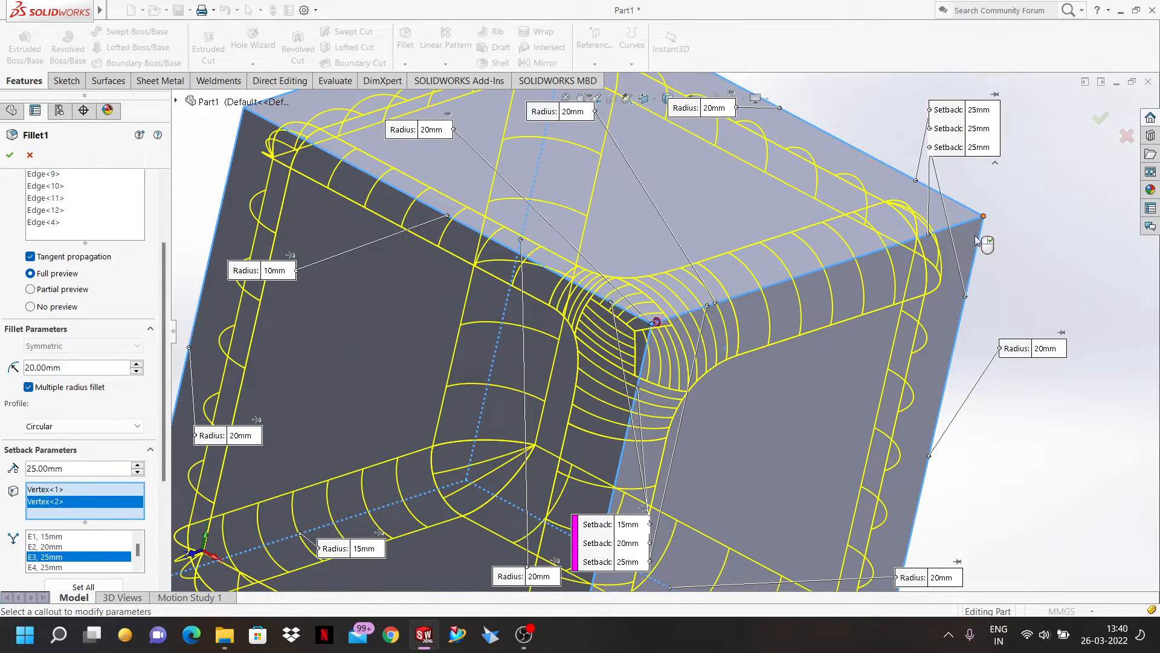
key(z)
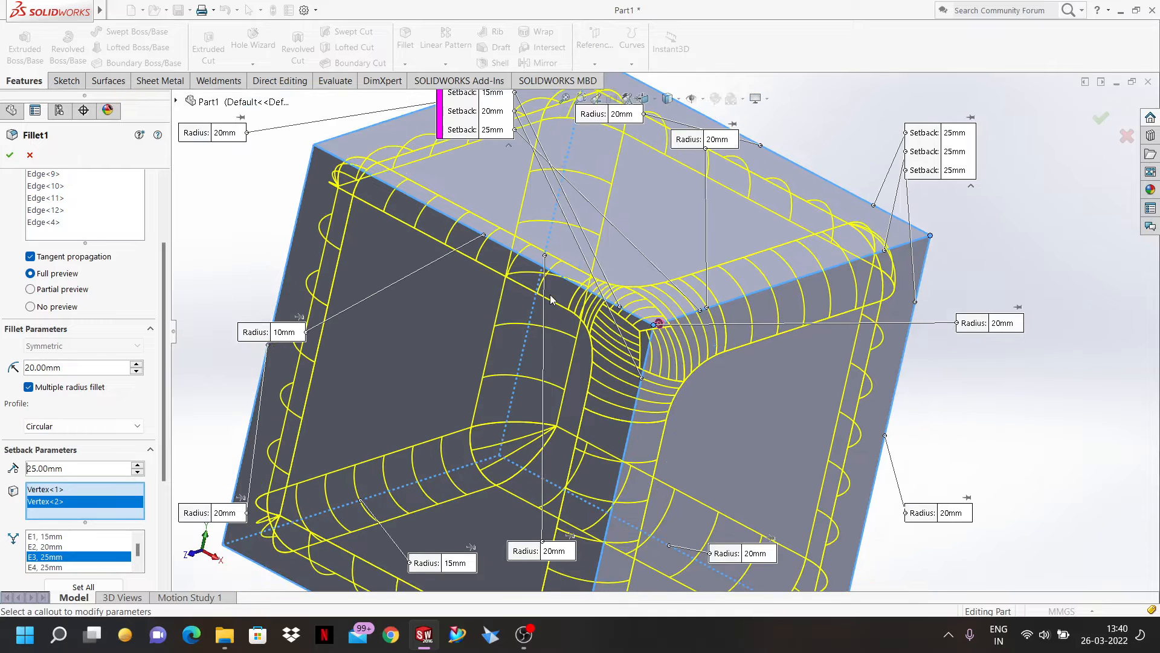
scroll(342, 165, down, 3)
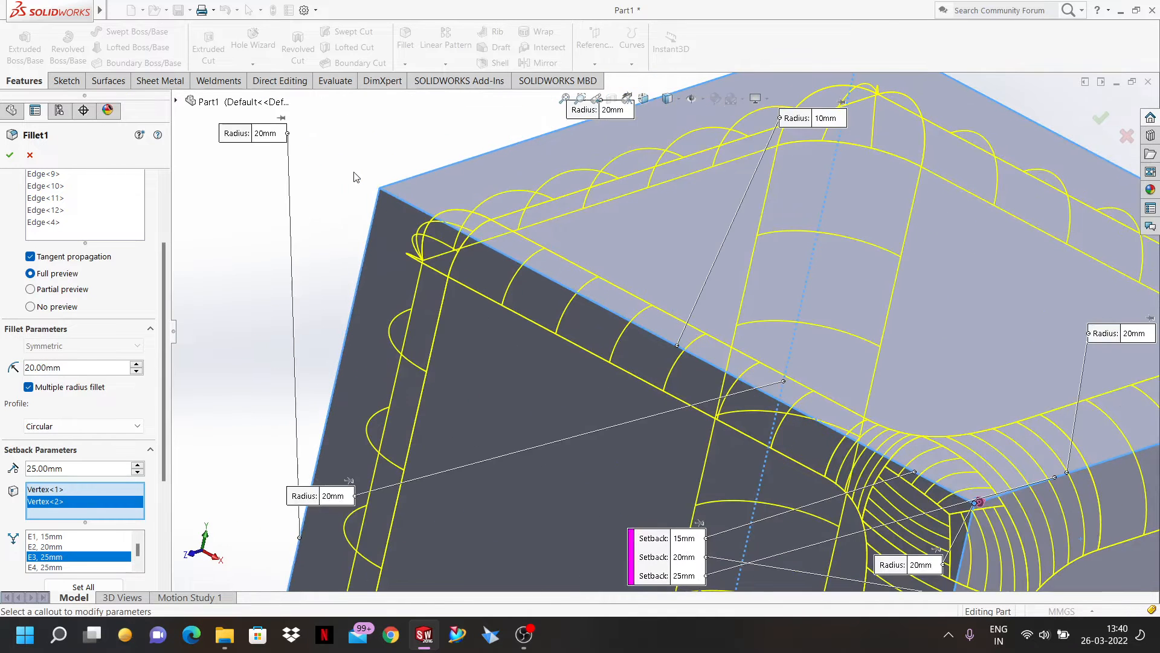
click(380, 188)
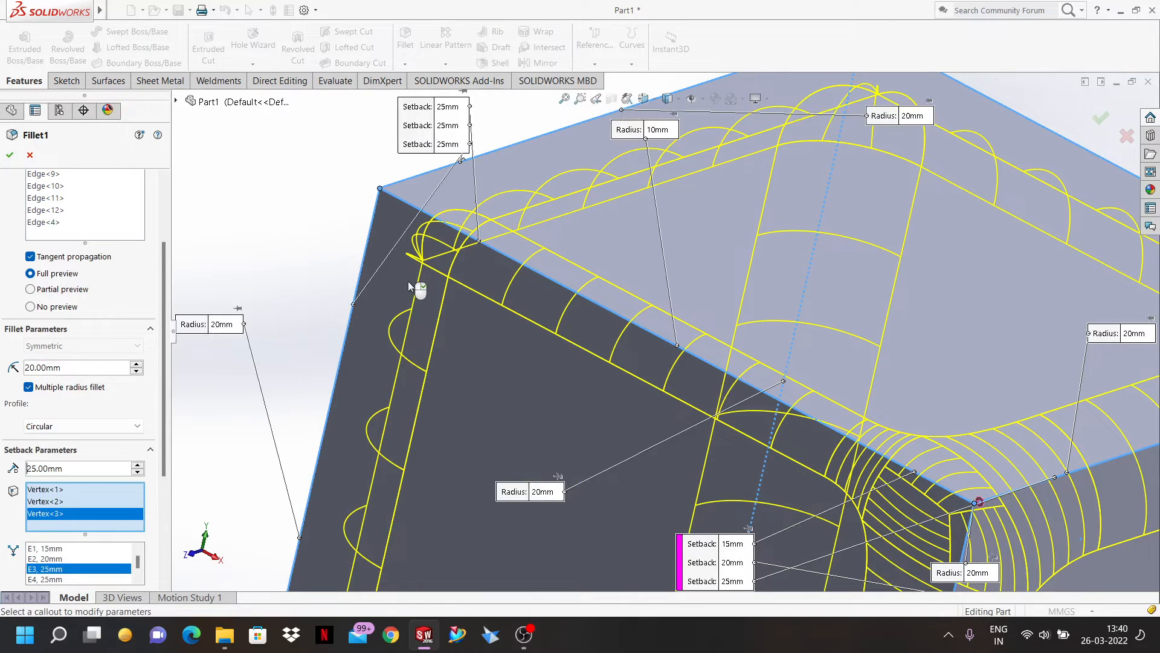
key(z)
middle_drag(652, 255, 778, 151)
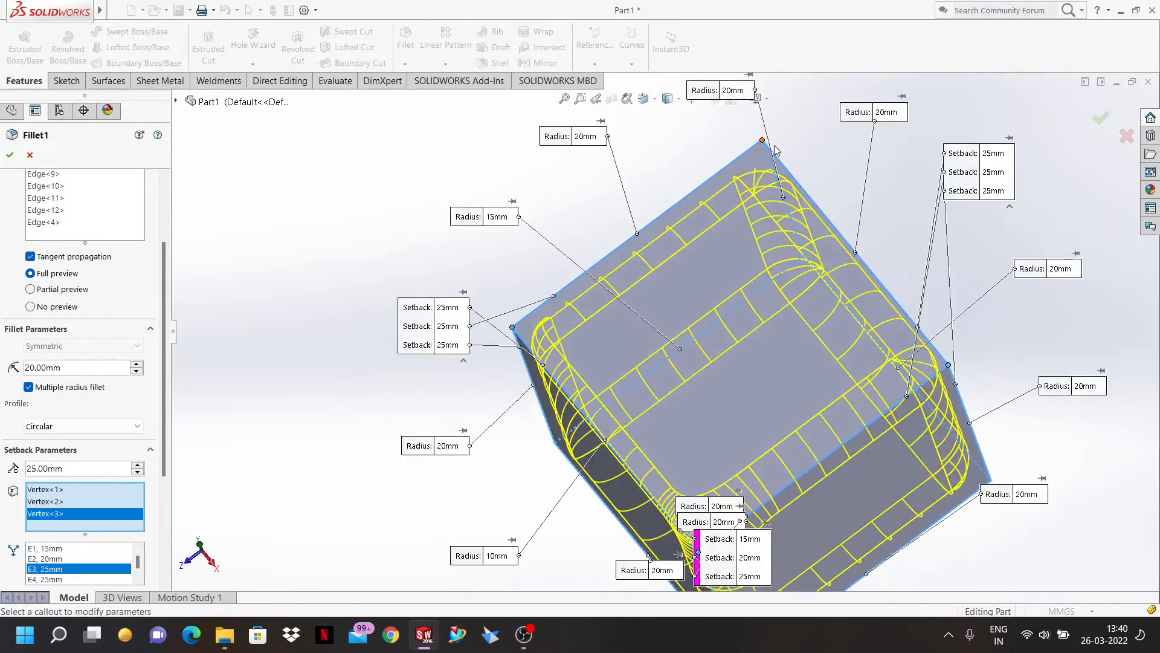
click(762, 140)
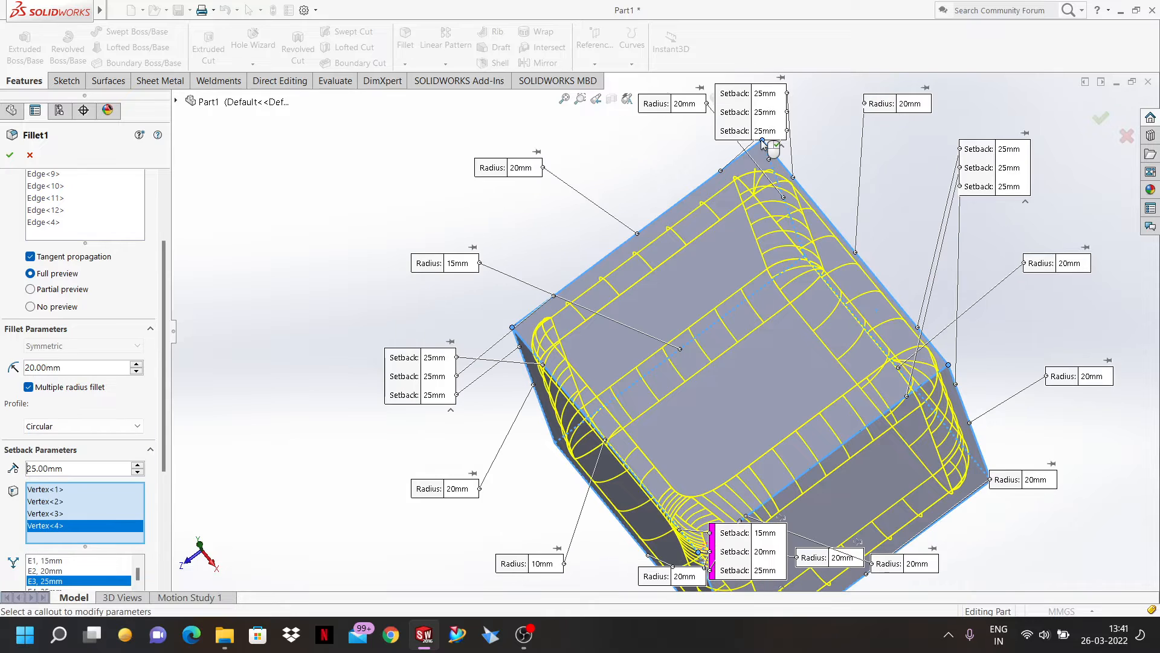
- Set the first setback distance of Vertex<2> to 30 mm and its third to 45 mm, and accept the fillet
click(1008, 148)
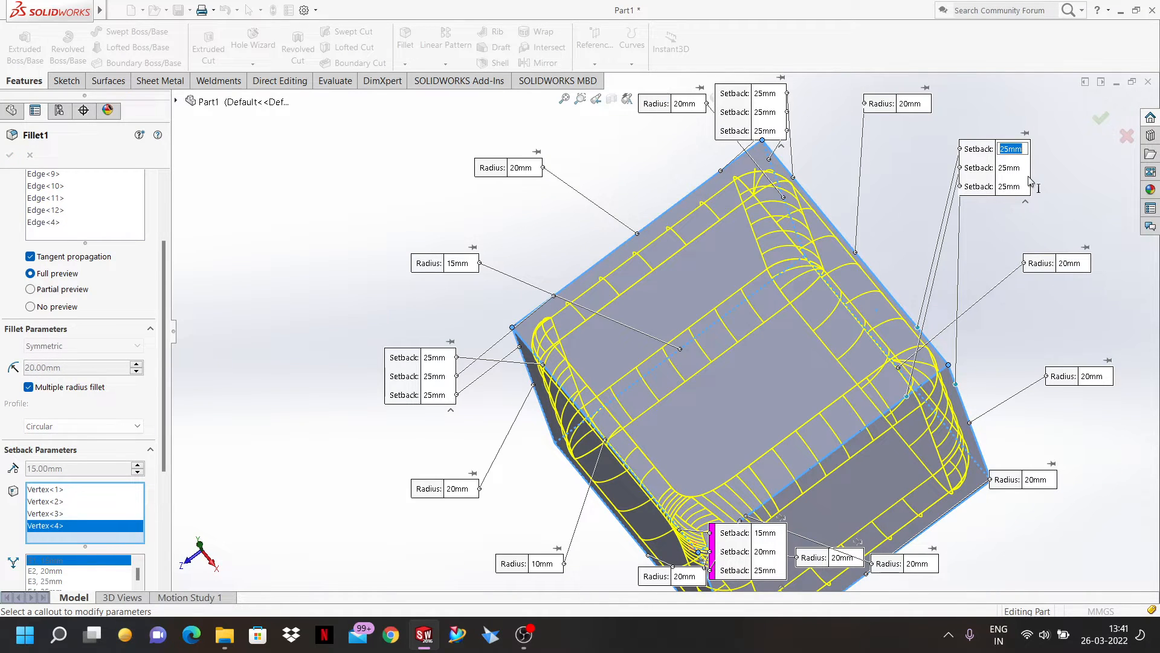
text(30)
key(Return)
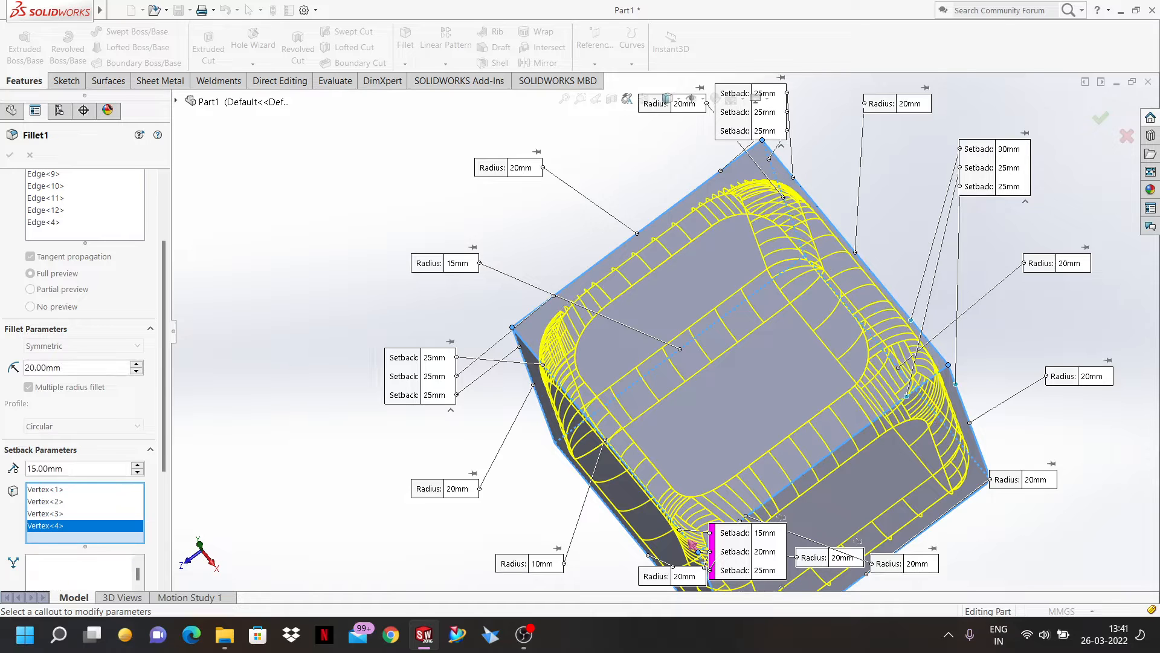
click(1005, 188)
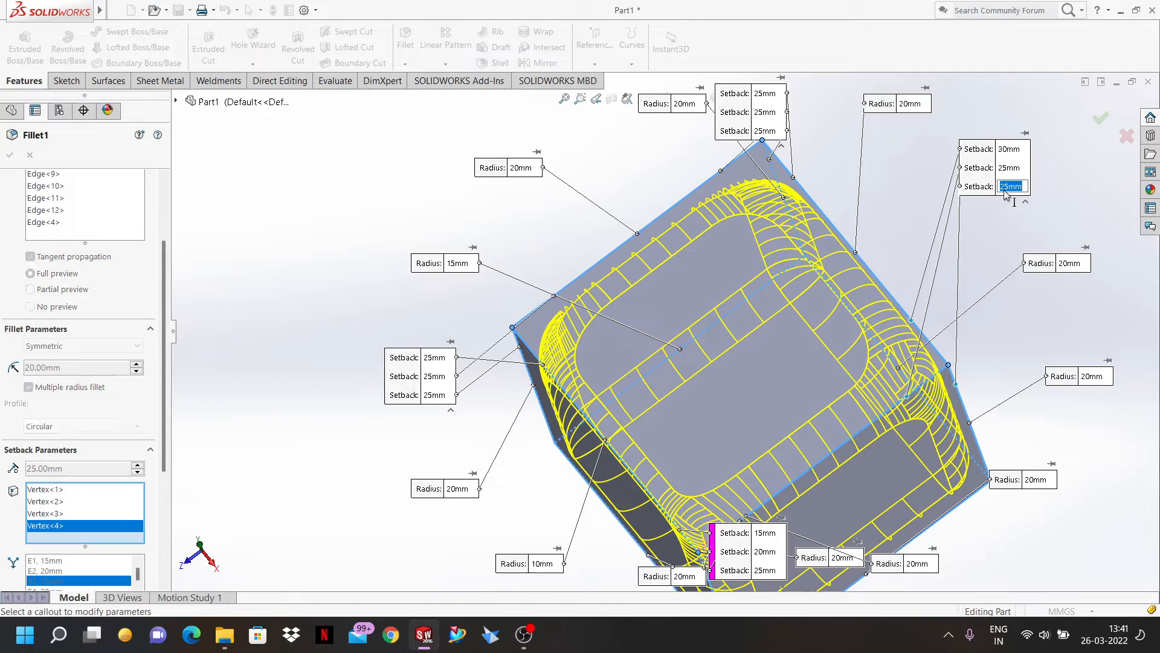
text(45)
key(Return)
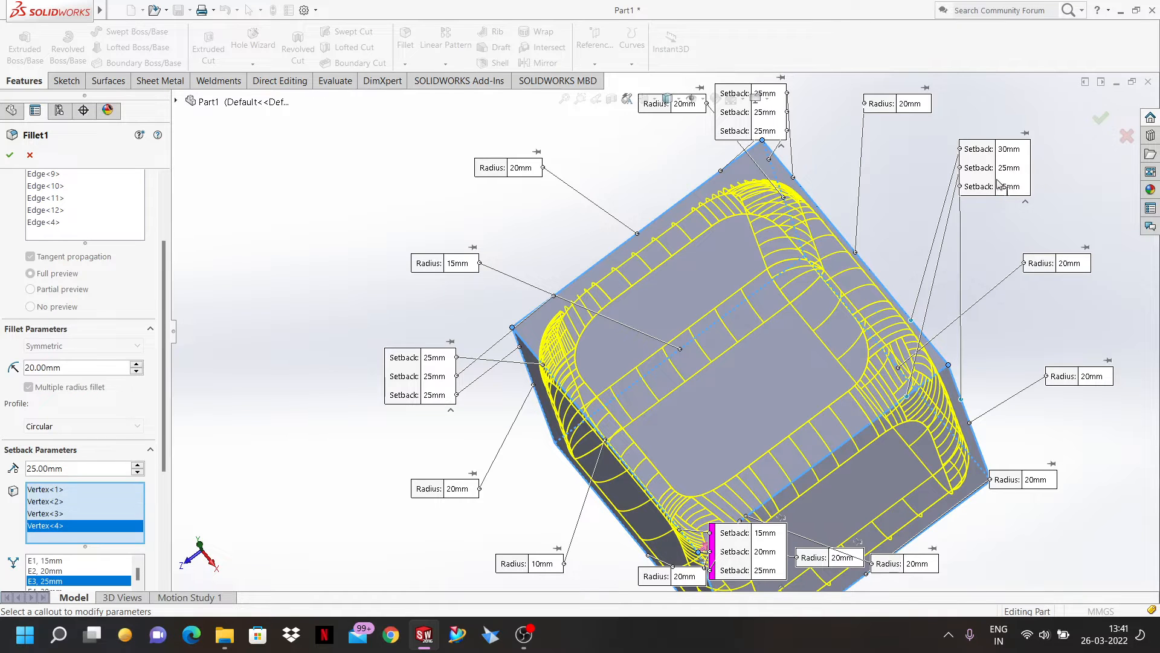
click(10, 154)
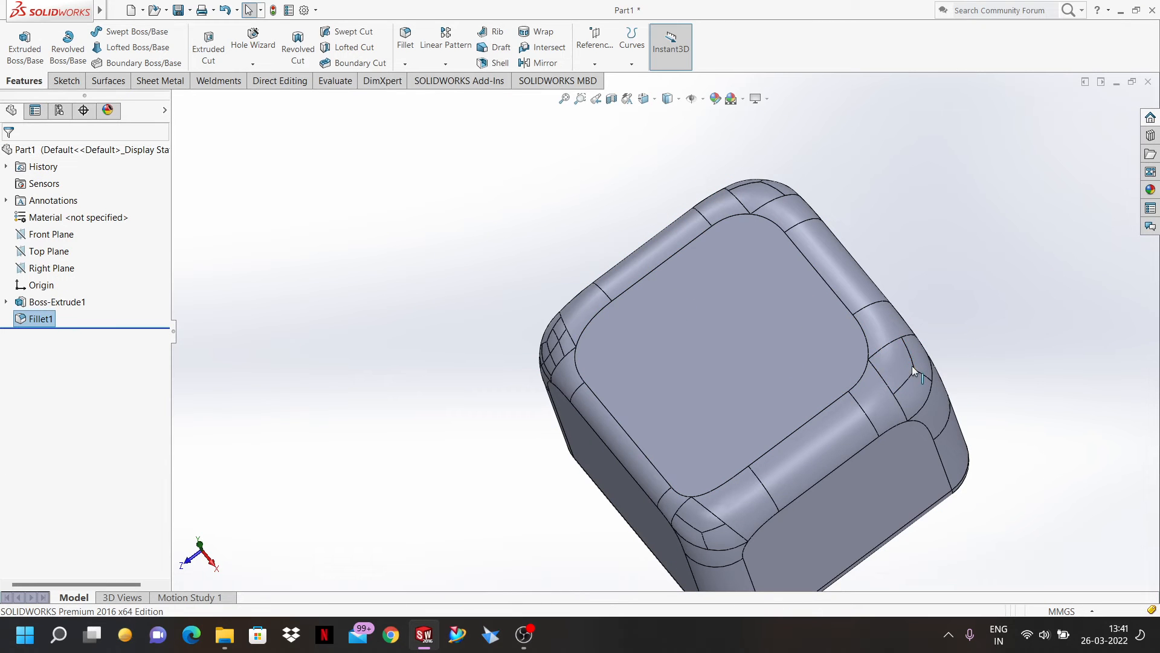
- Examine the rounded cube's setback corners from several angles, including the blend face beside one corner
middle_drag(912, 363, 939, 379)
scroll(949, 372, up, 3)
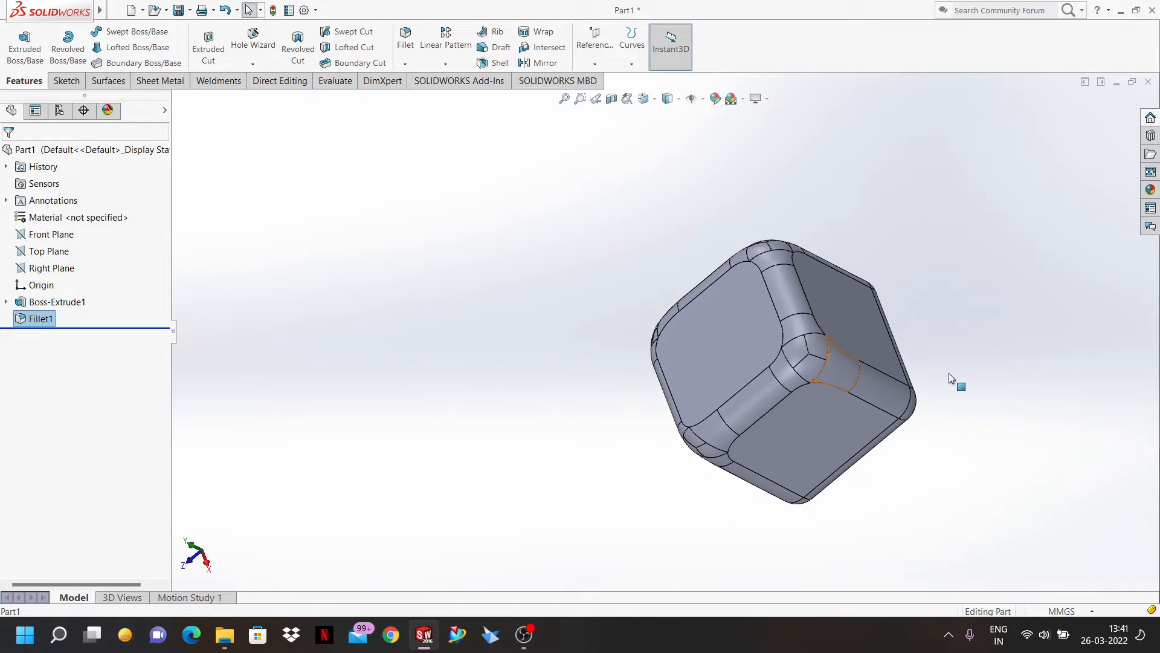
scroll(829, 360, down, 6)
scroll(743, 351, up, 5)
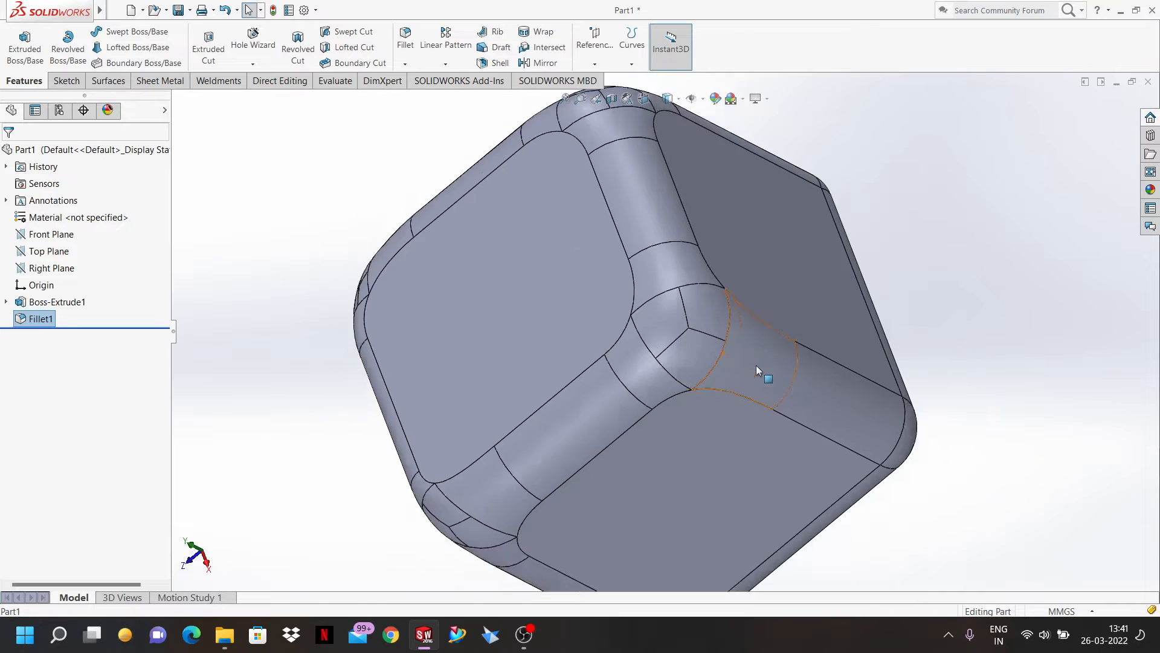
middle_drag(689, 254, 668, 443)
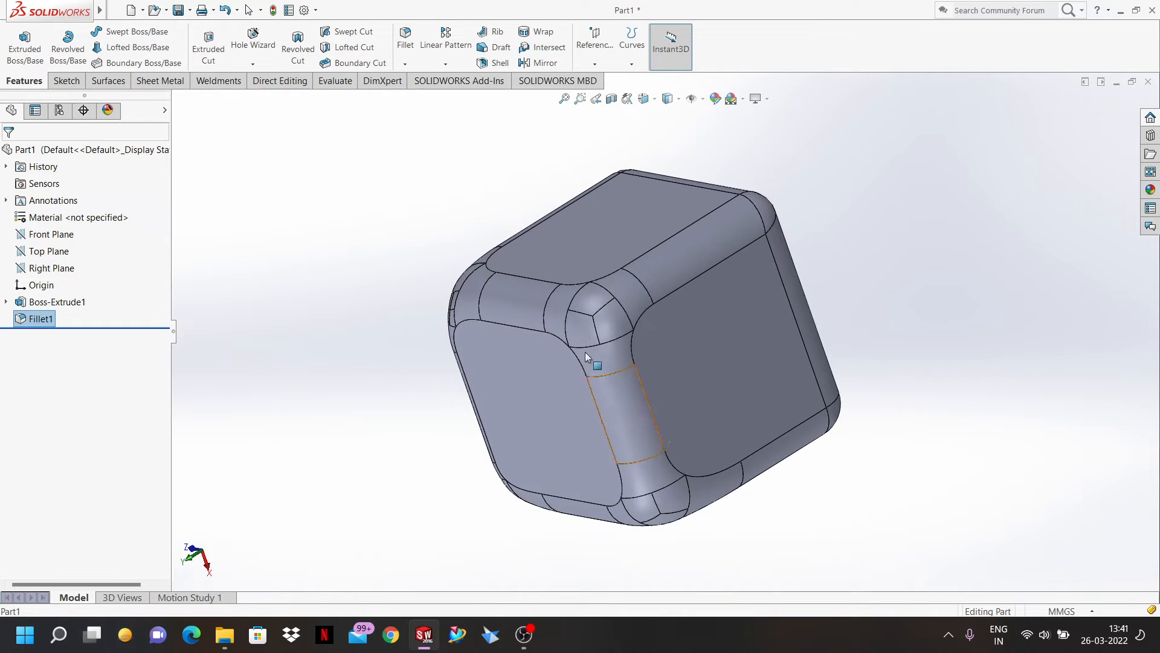
scroll(590, 338, down, 5)
click(745, 263)
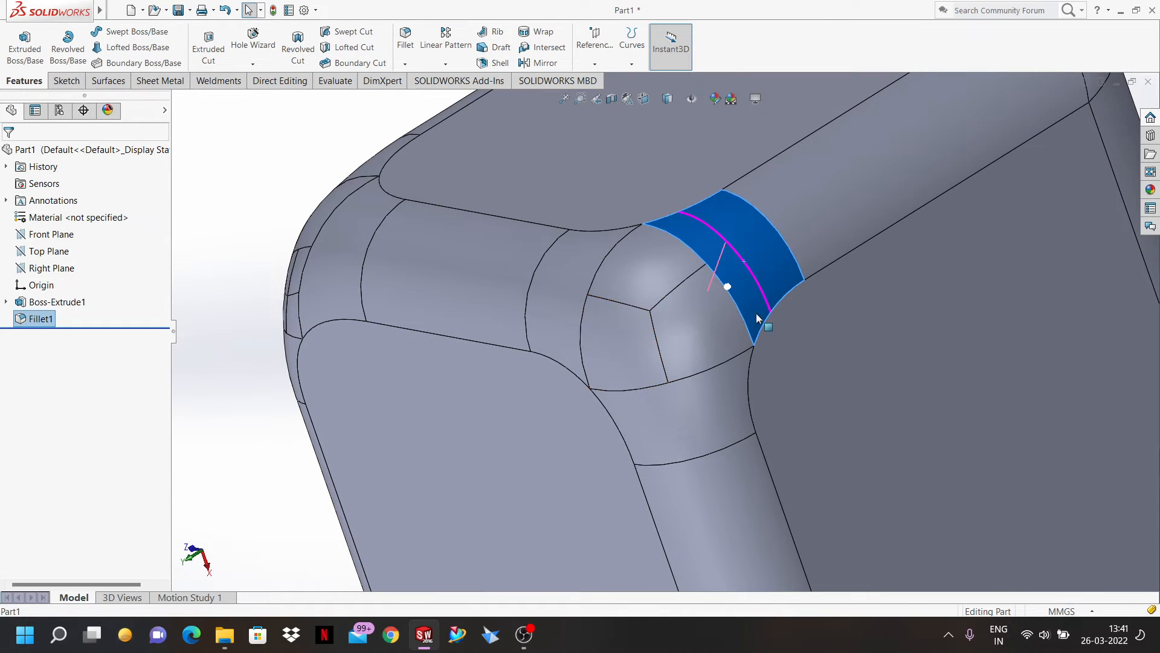
key(Escape)
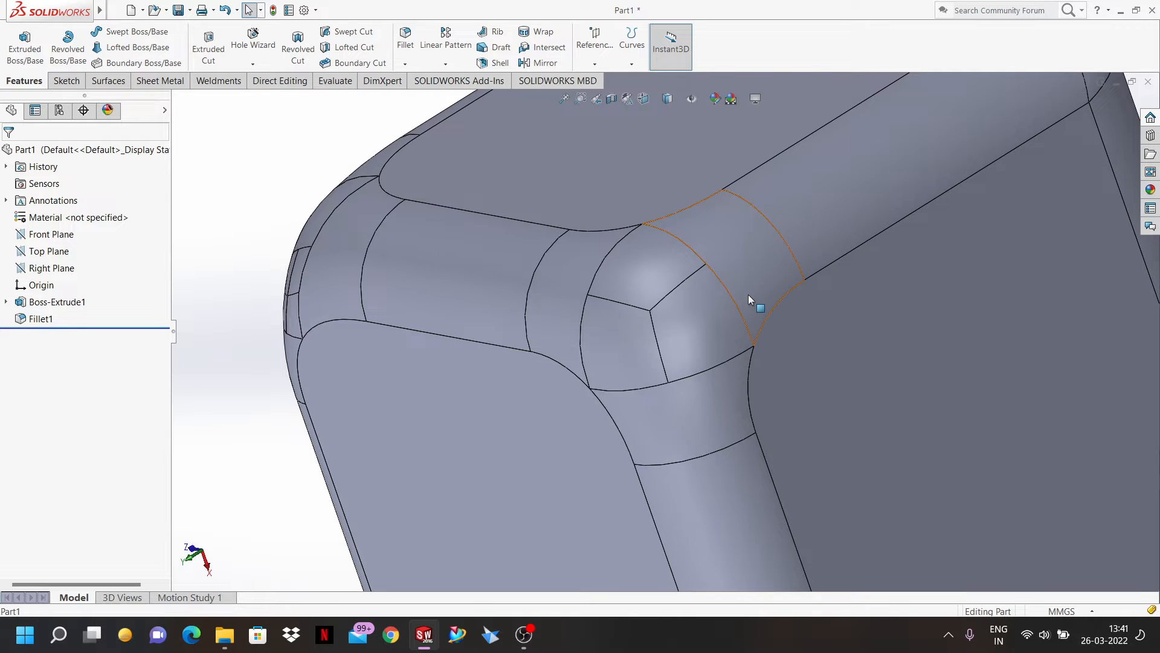
- Show the fillet's dimensions from the blend face beside the corner and compare the setback distances around the top face's corners
click(749, 296)
click(774, 268)
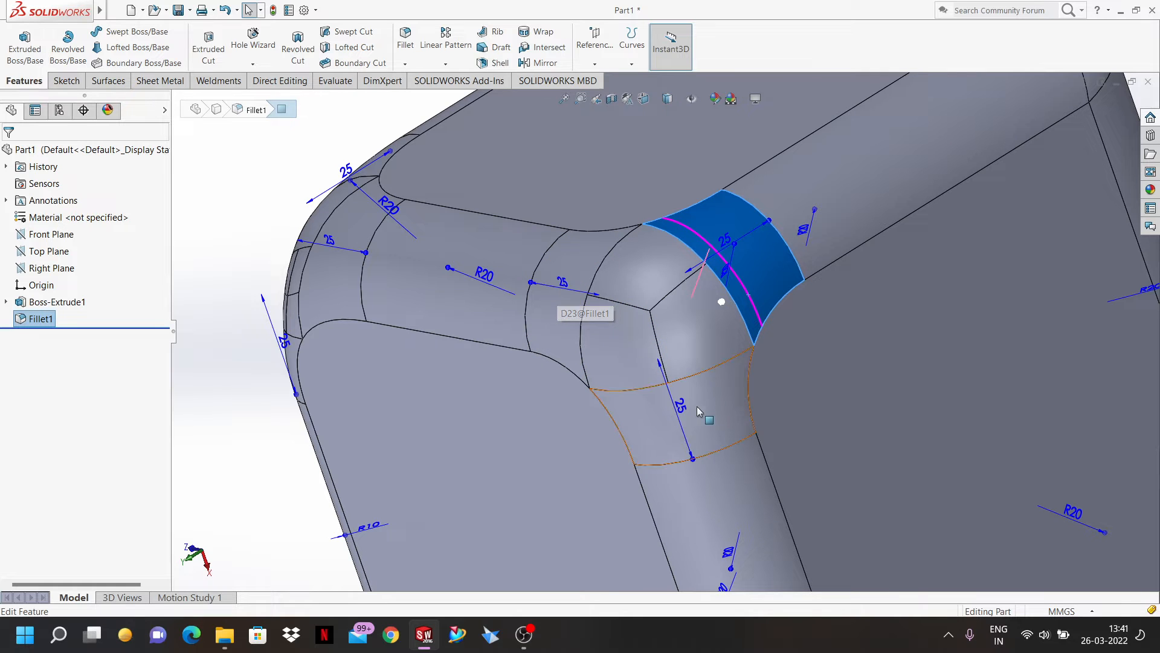
middle_drag(738, 261, 697, 296)
scroll(745, 277, up, 4)
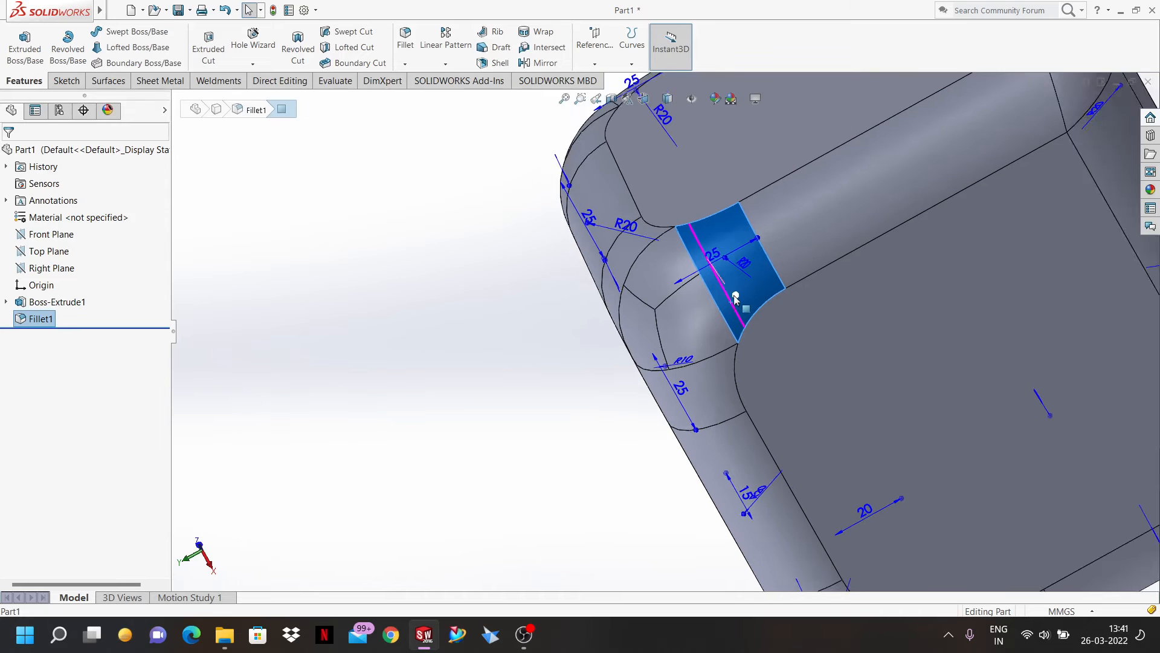
middle_drag(887, 221, 878, 285)
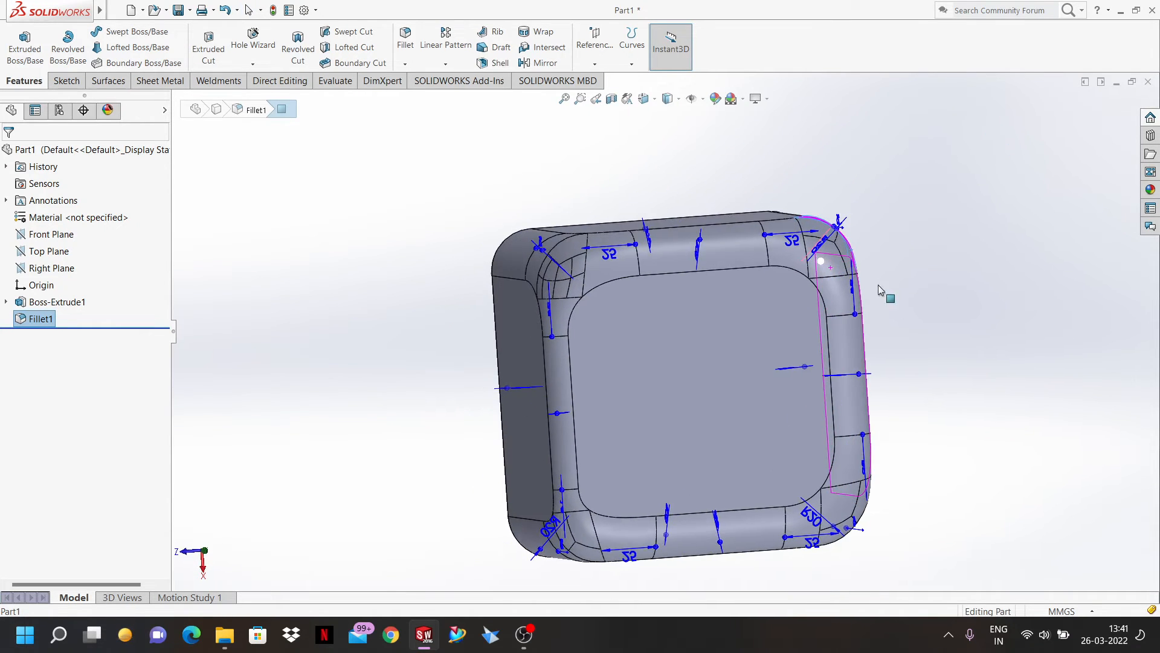
middle_drag(736, 451, 724, 304)
scroll(609, 325, down, 2)
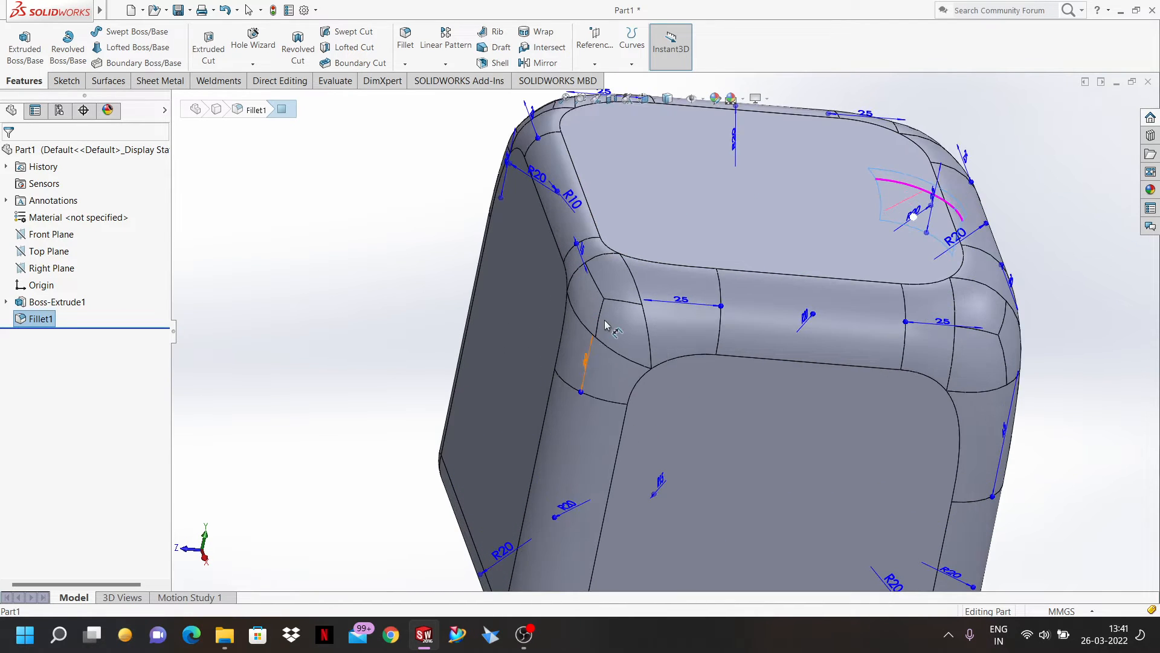
- Examine the setback distances around the near top corner of the rounded cube from several angles, and clear the selection
middle_drag(609, 325, 665, 305)
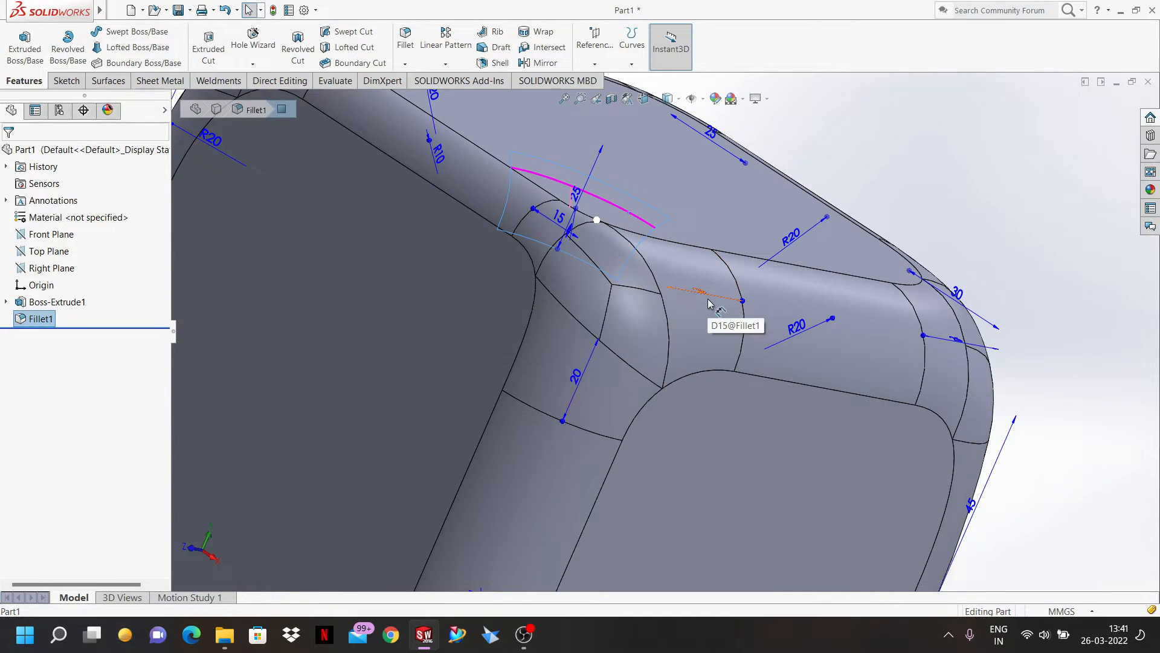
middle_drag(711, 303, 677, 351)
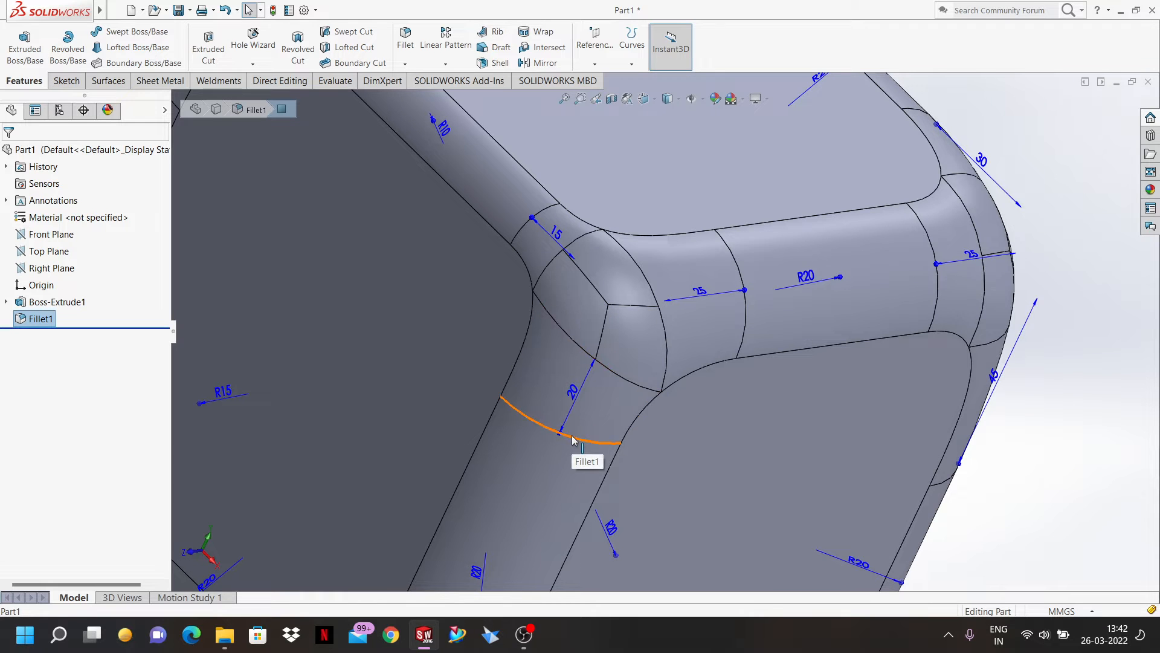
middle_drag(574, 439, 605, 382)
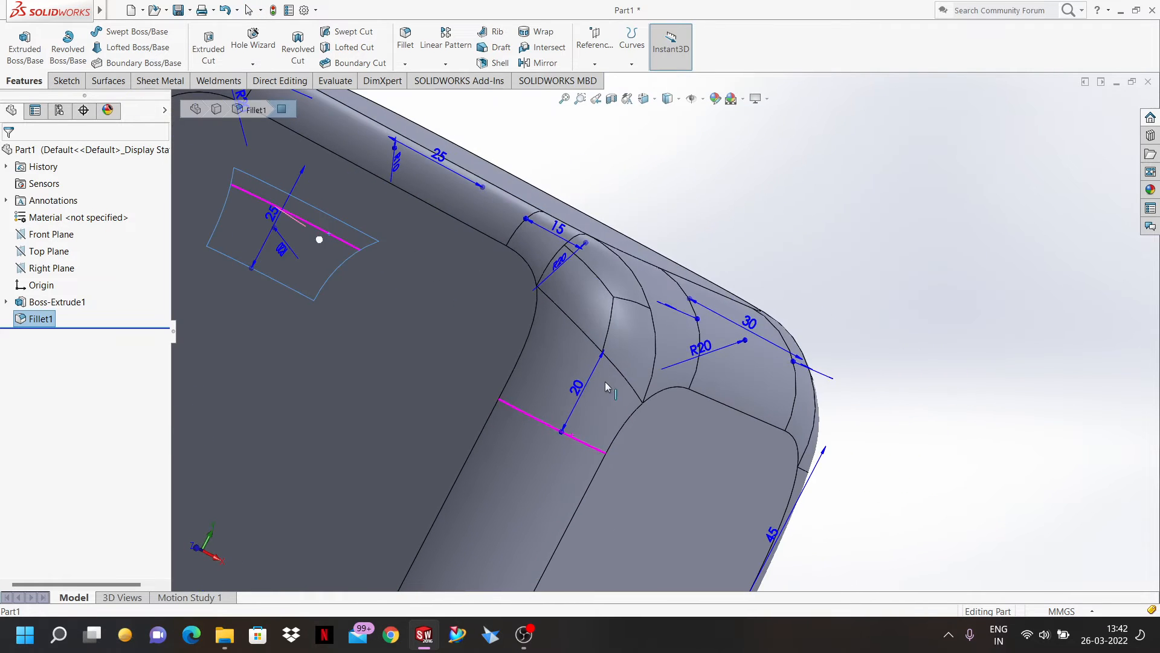
scroll(604, 382, down, 6)
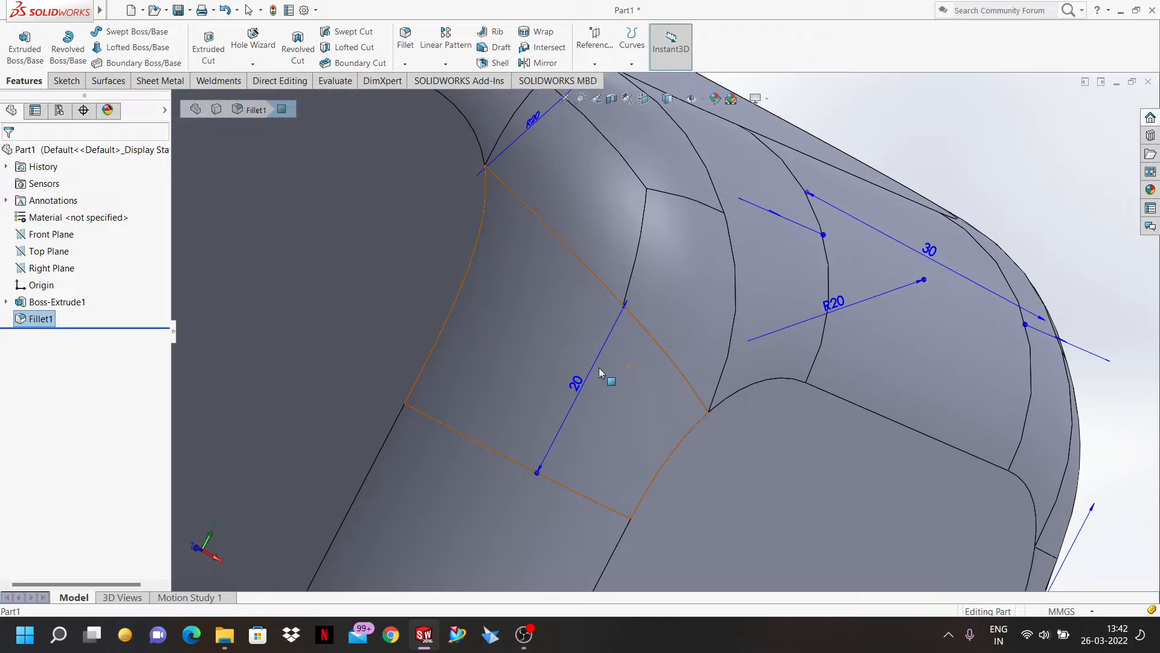
mouse_move(602, 367)
middle_down()
mouse_move(626, 364)
mouse_move(534, 340)
mouse_move(553, 332)
mouse_move(601, 382)
middle_up()
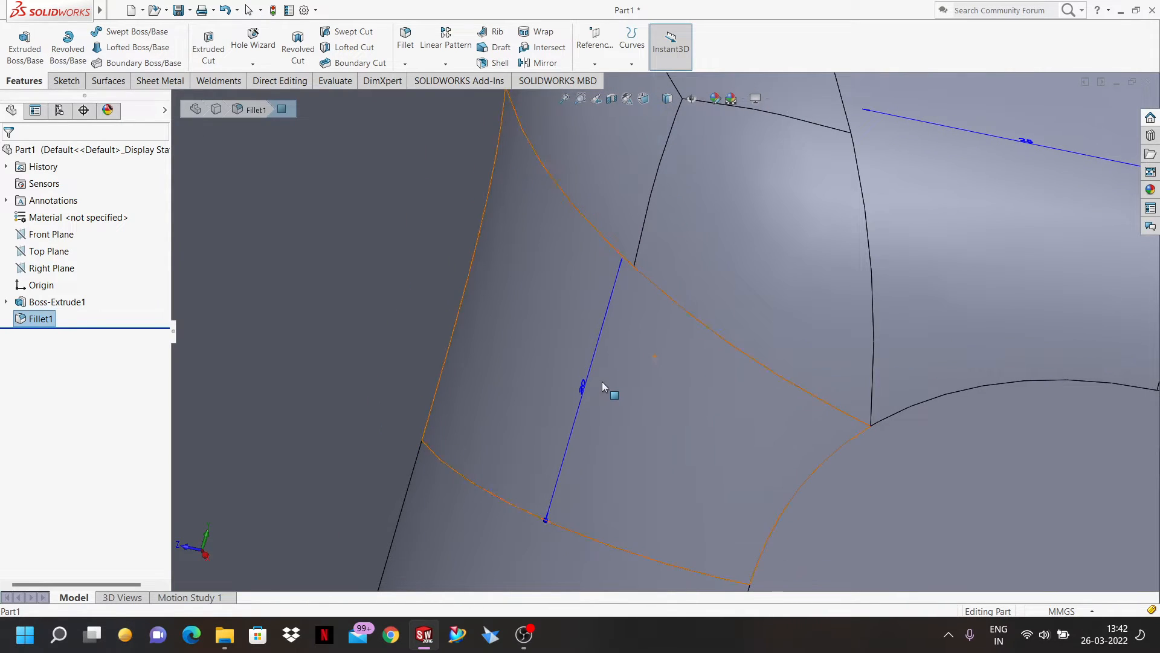
scroll(602, 382, up, 2)
scroll(605, 389, up, 5)
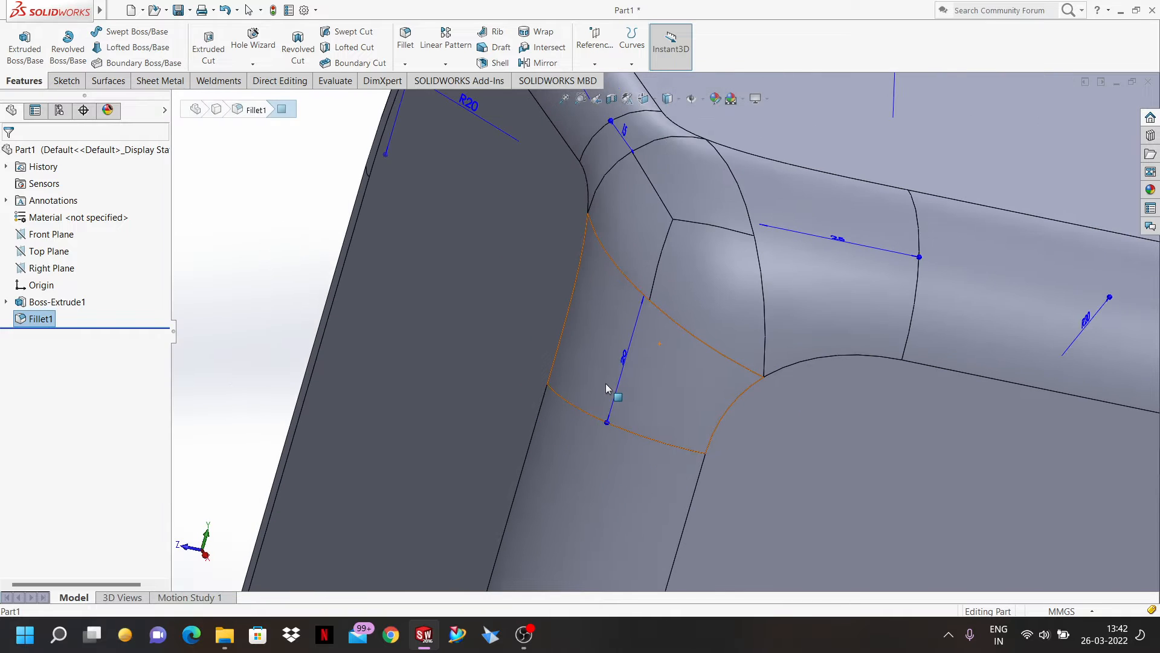
scroll(607, 387, up, 2)
scroll(605, 383, up, 8)
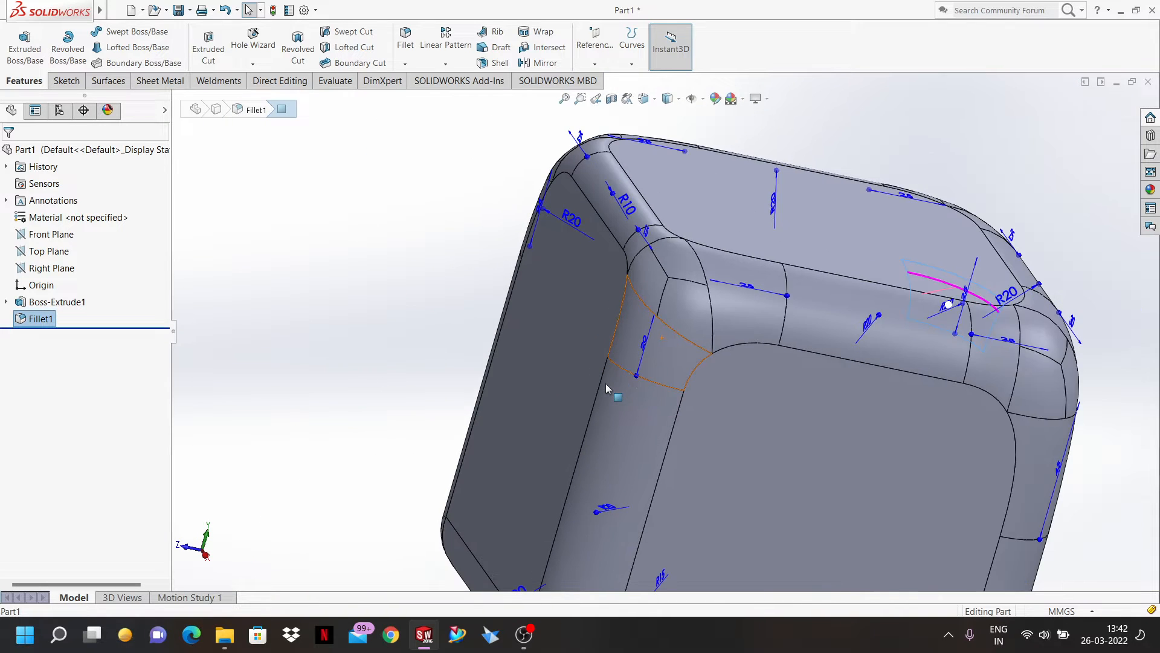
scroll(603, 368, up, 3)
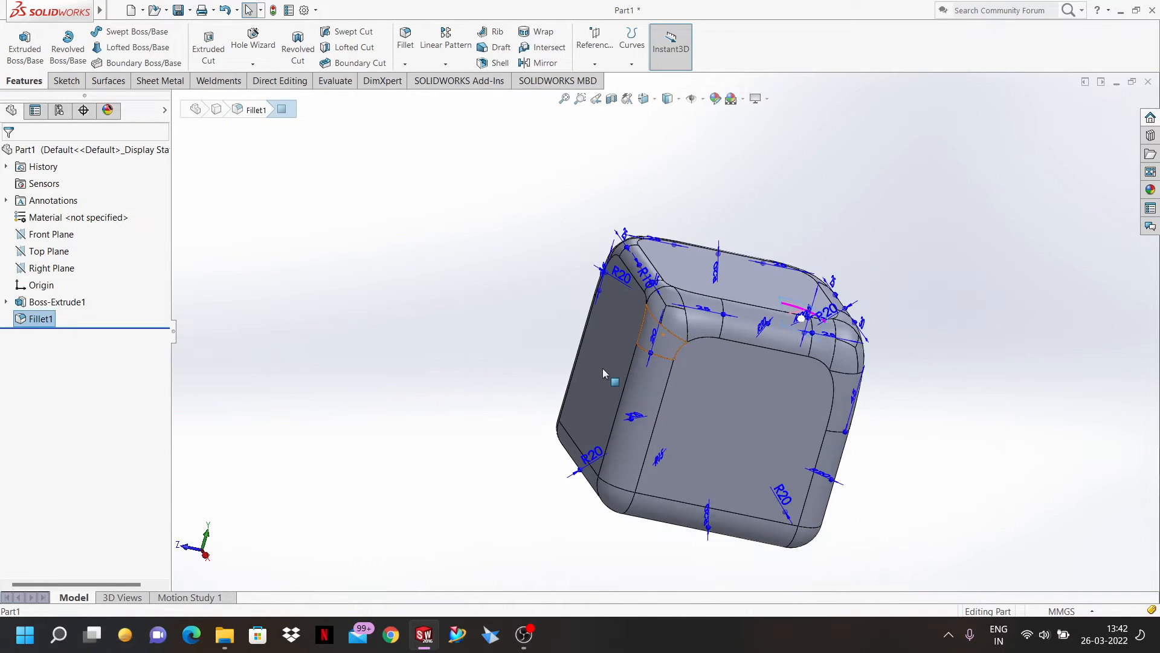
key(Escape)
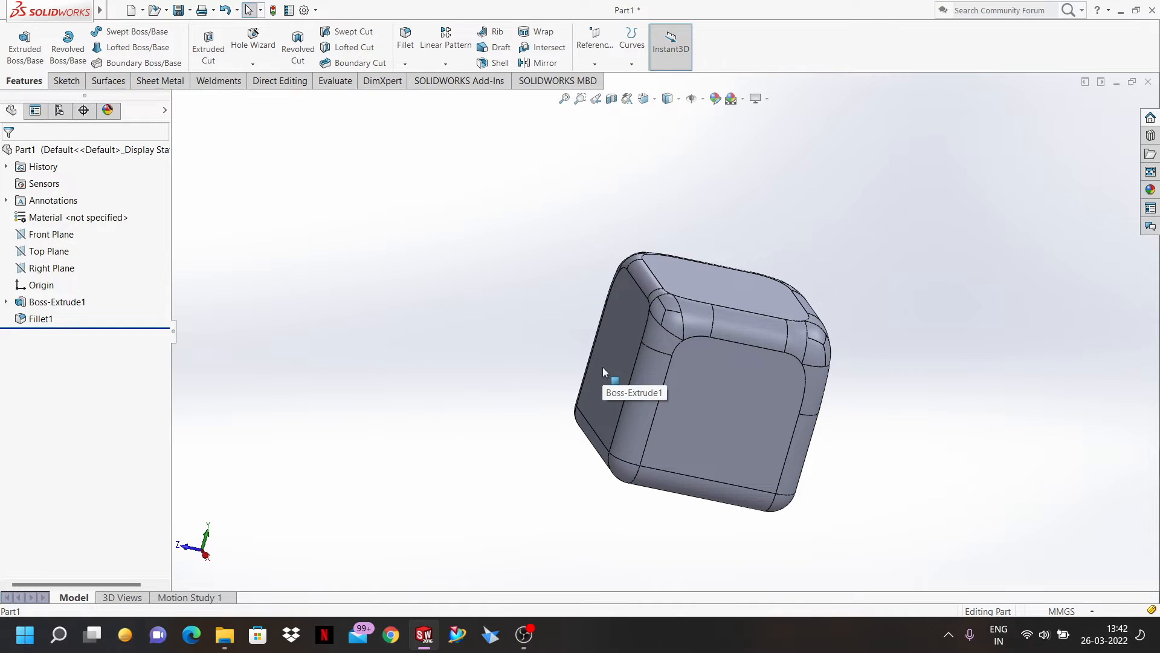
- Delete the Fillet1 feature from the cube
click(40, 322)
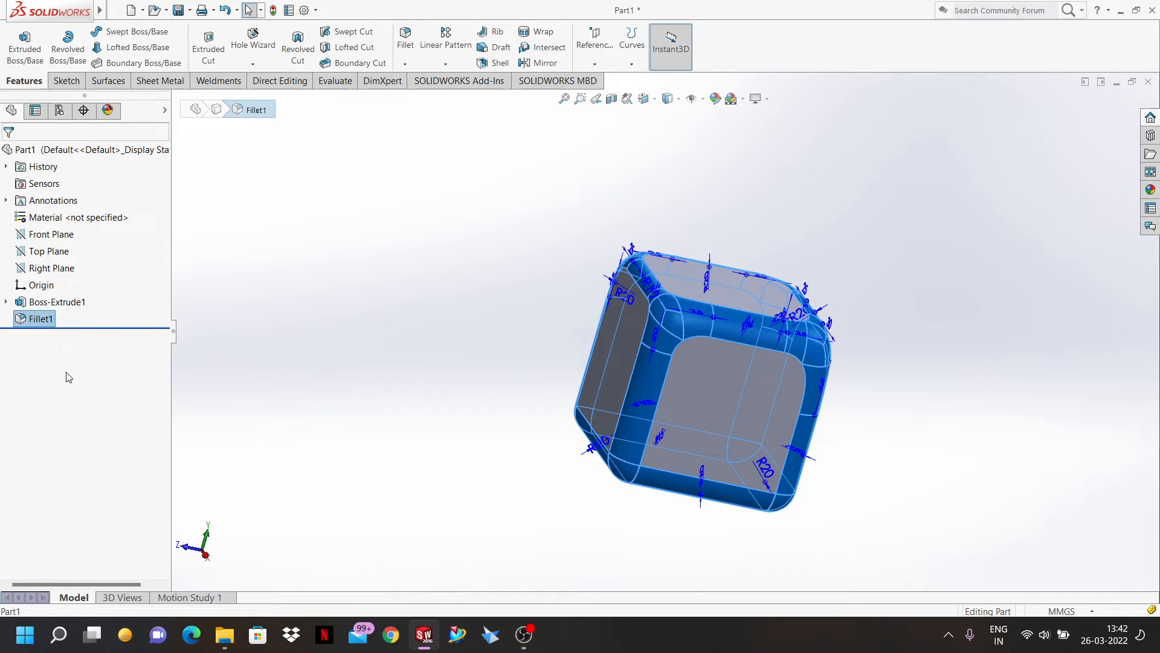
key(Delete)
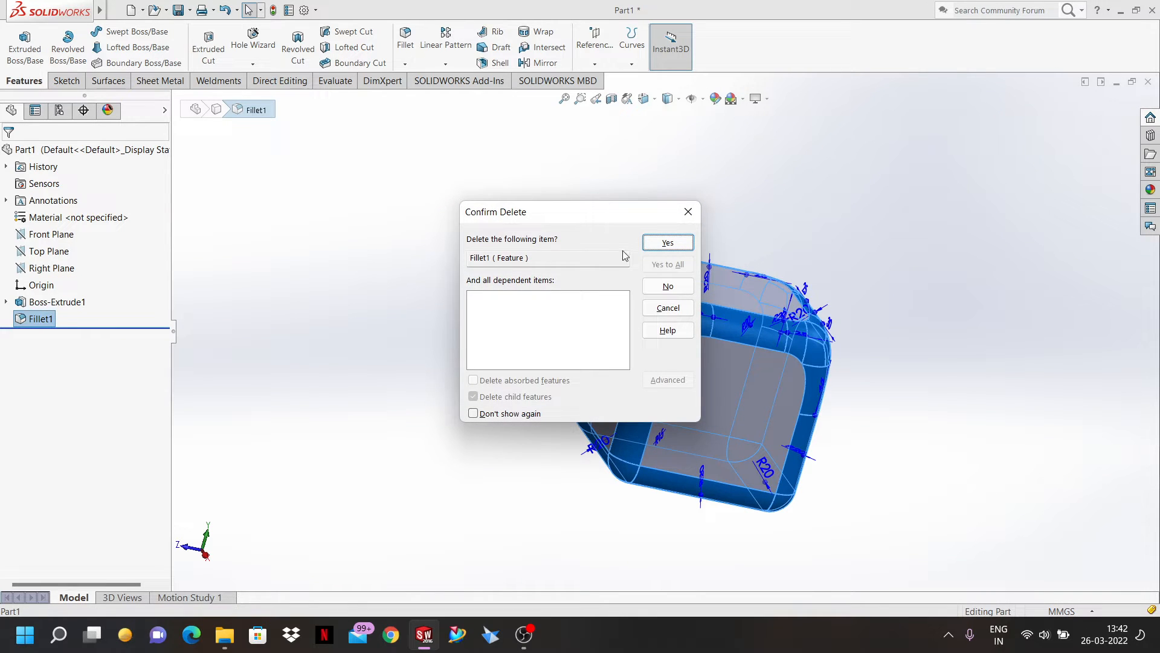
click(668, 242)
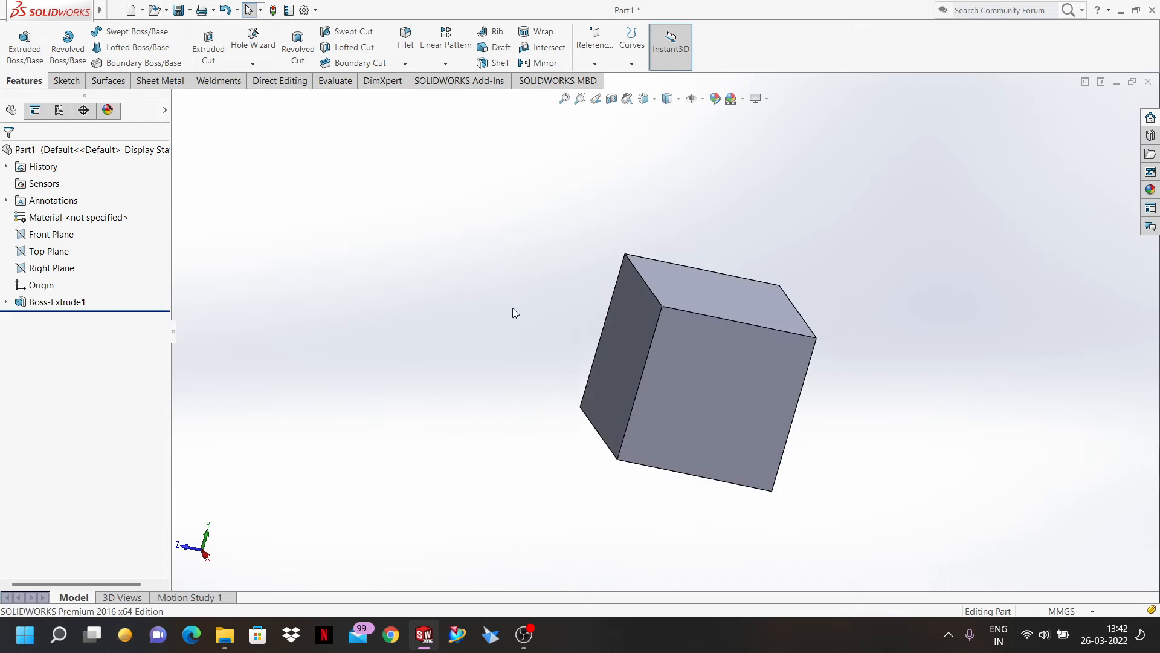
middle_drag(513, 308, 474, 270)
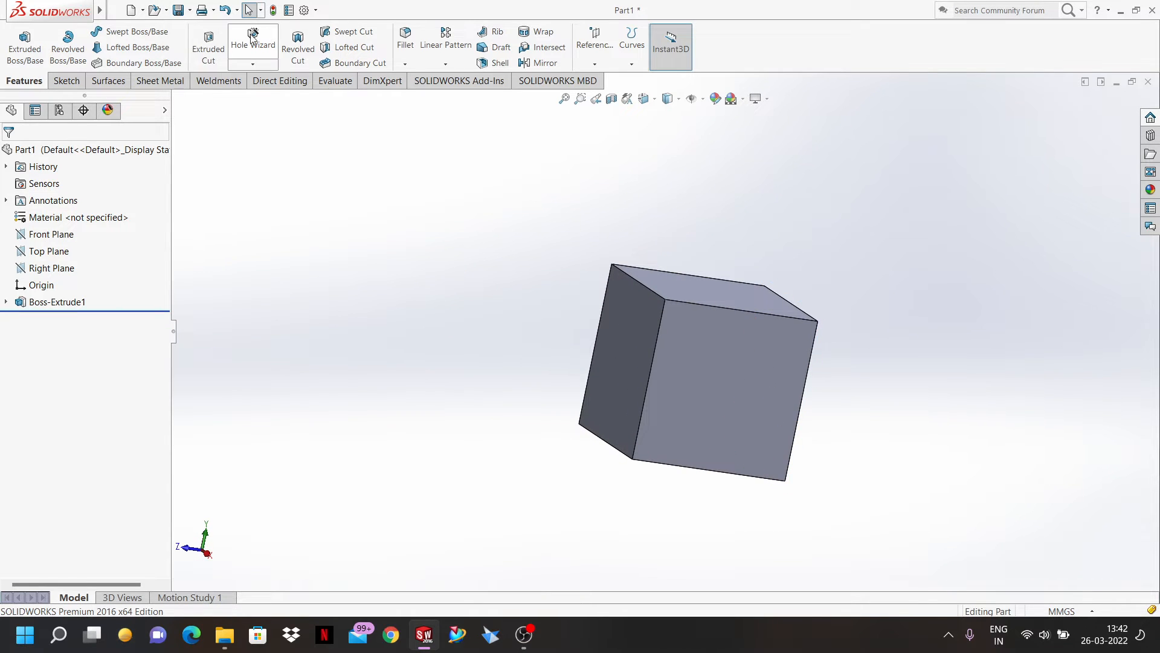
click(404, 36)
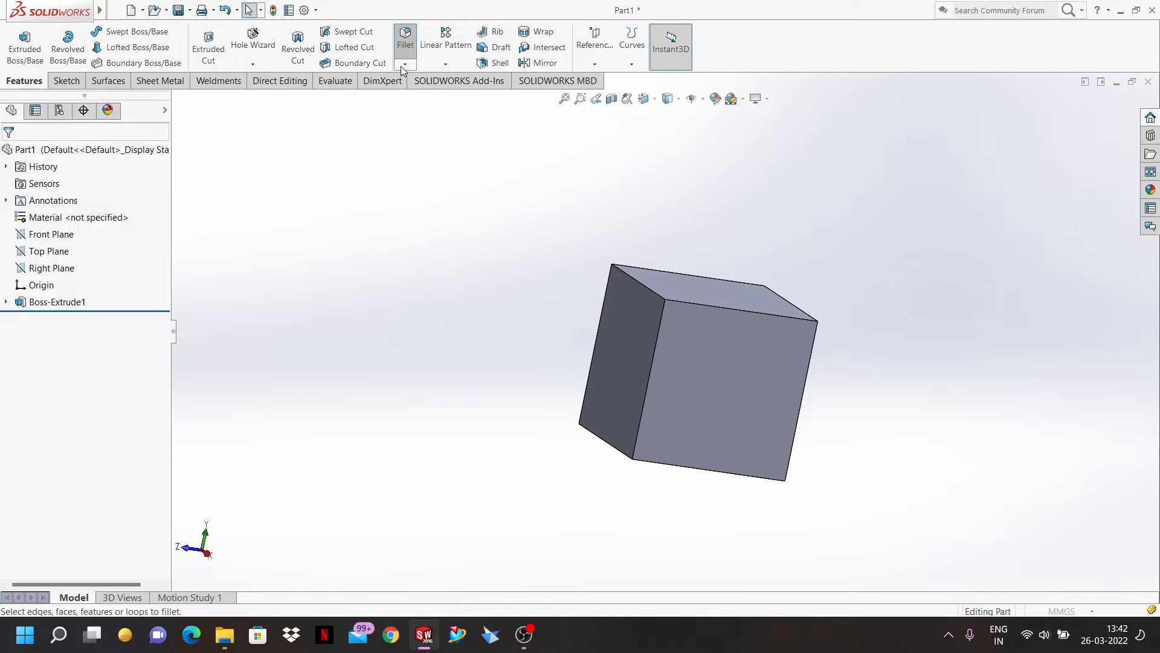
click(47, 217)
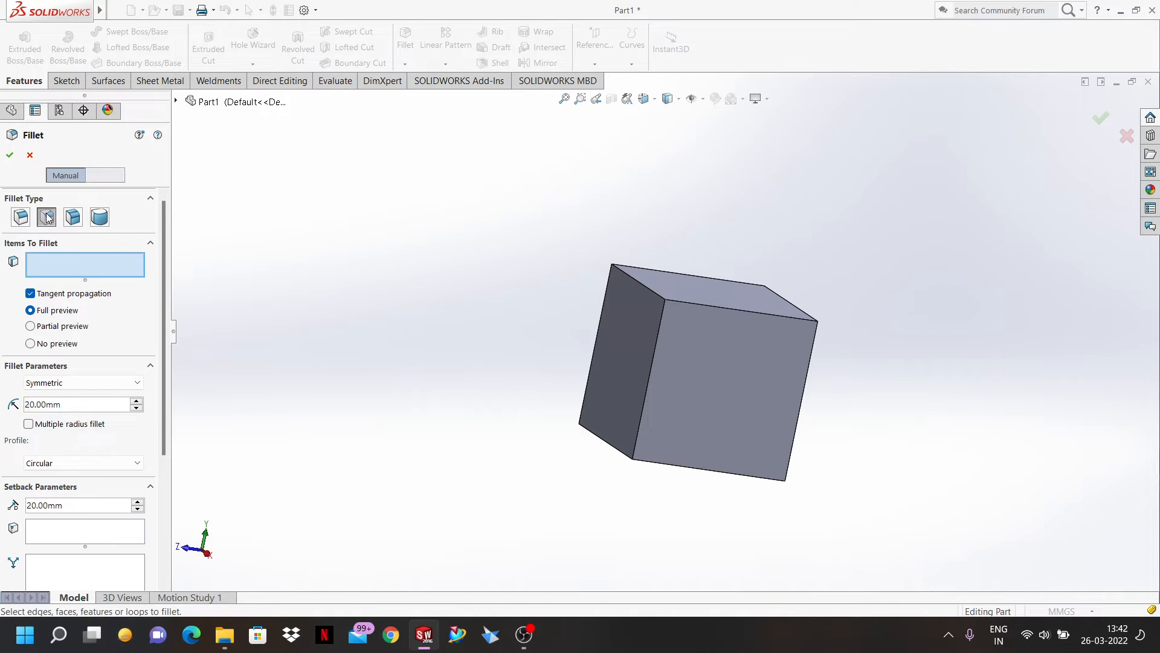
middle_drag(527, 271, 710, 292)
scroll(713, 299, down, 5)
scroll(716, 304, up, 5)
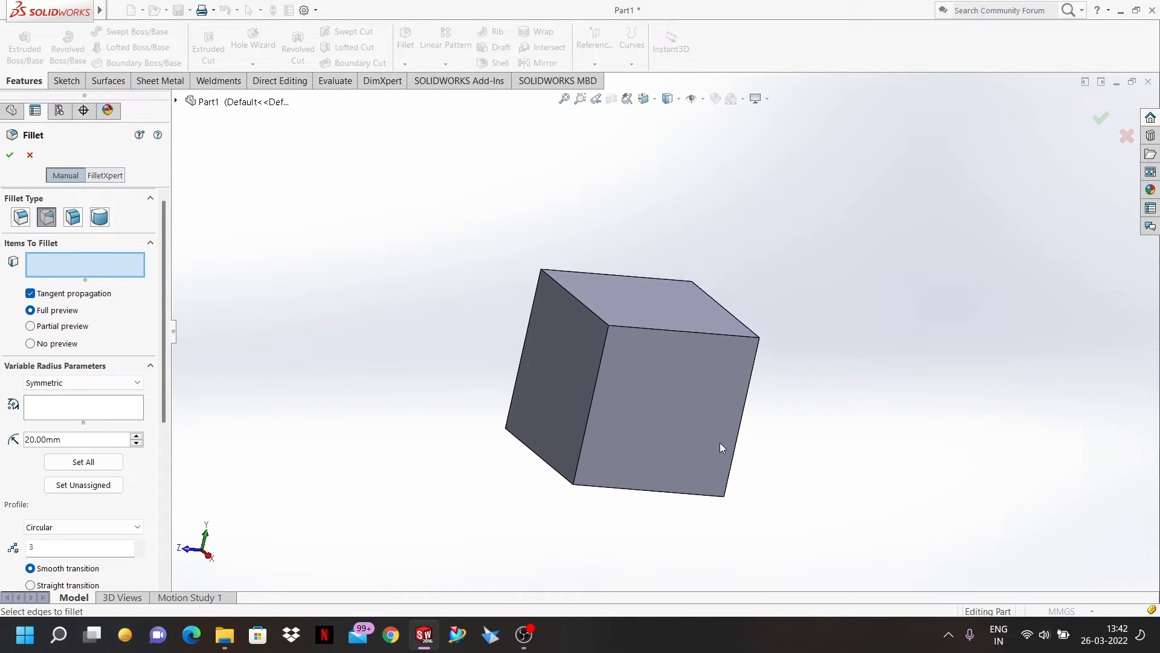
scroll(720, 443, down, 4)
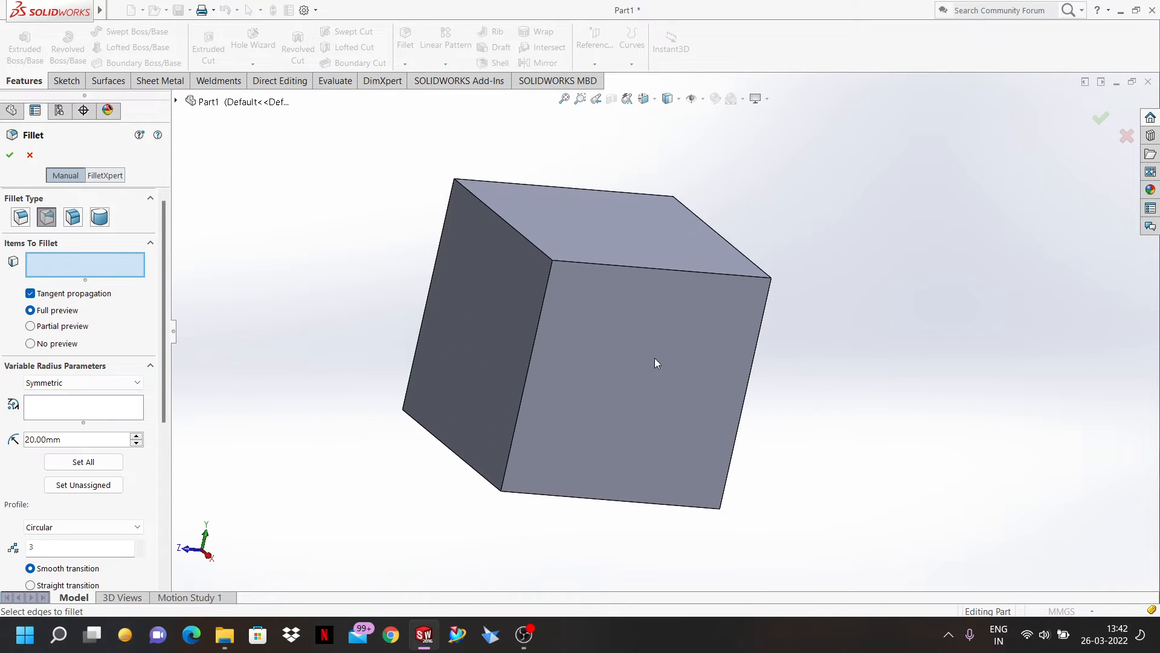
click(632, 267)
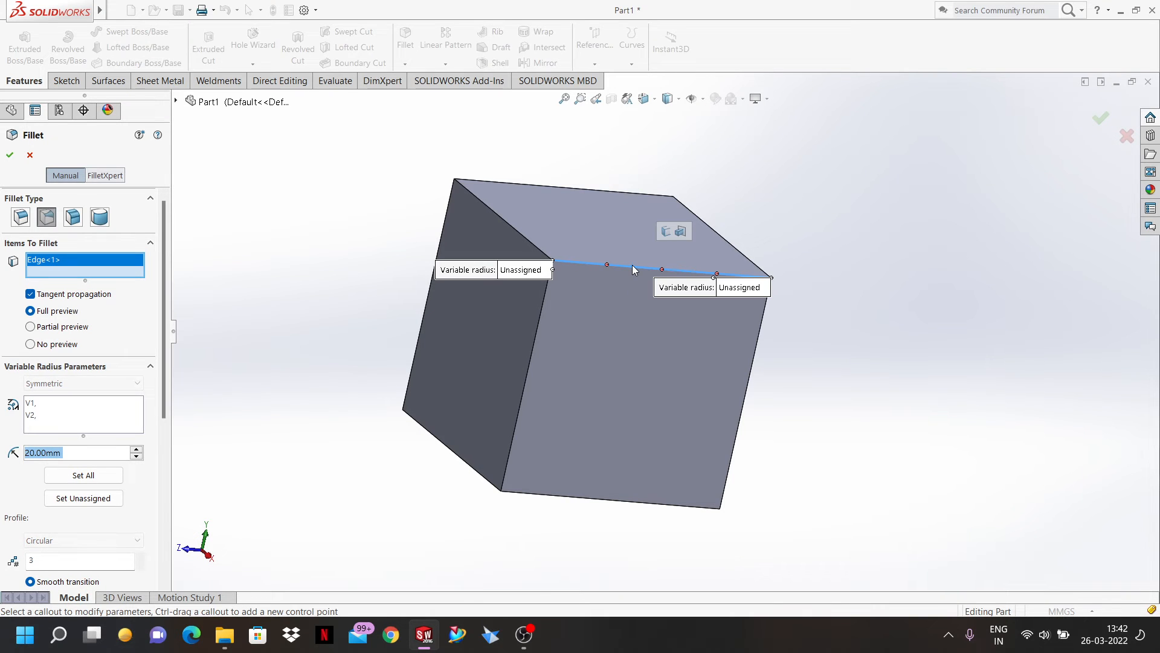
middle_drag(635, 383, 605, 428)
scroll(594, 368, down, 5)
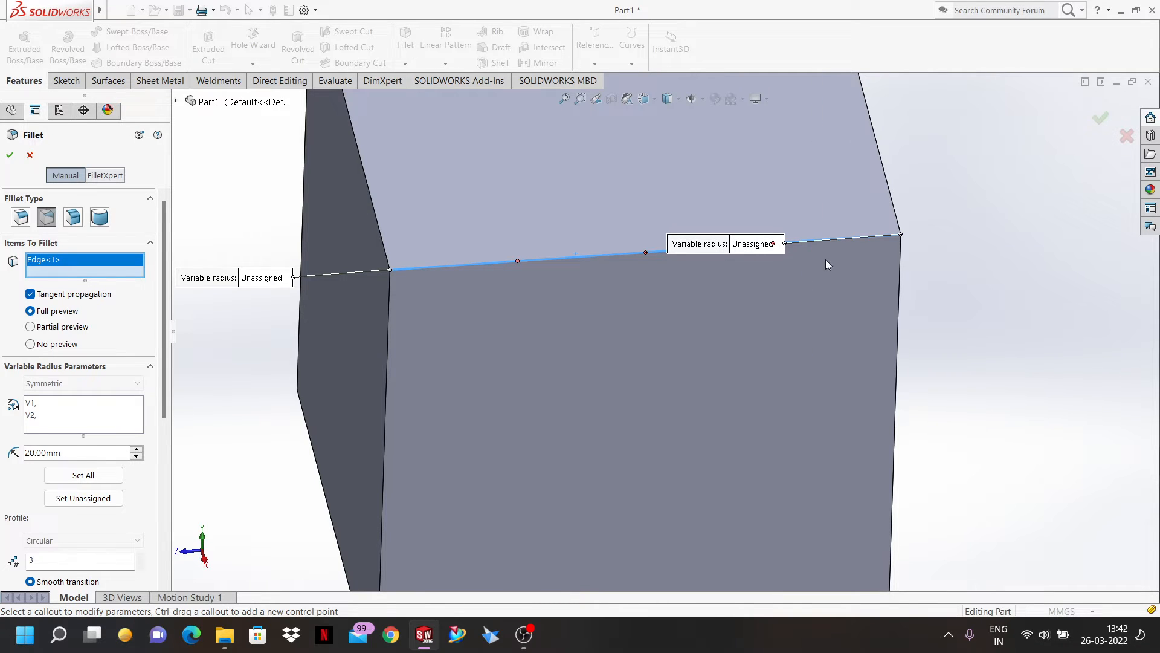
middle_drag(878, 278, 867, 334)
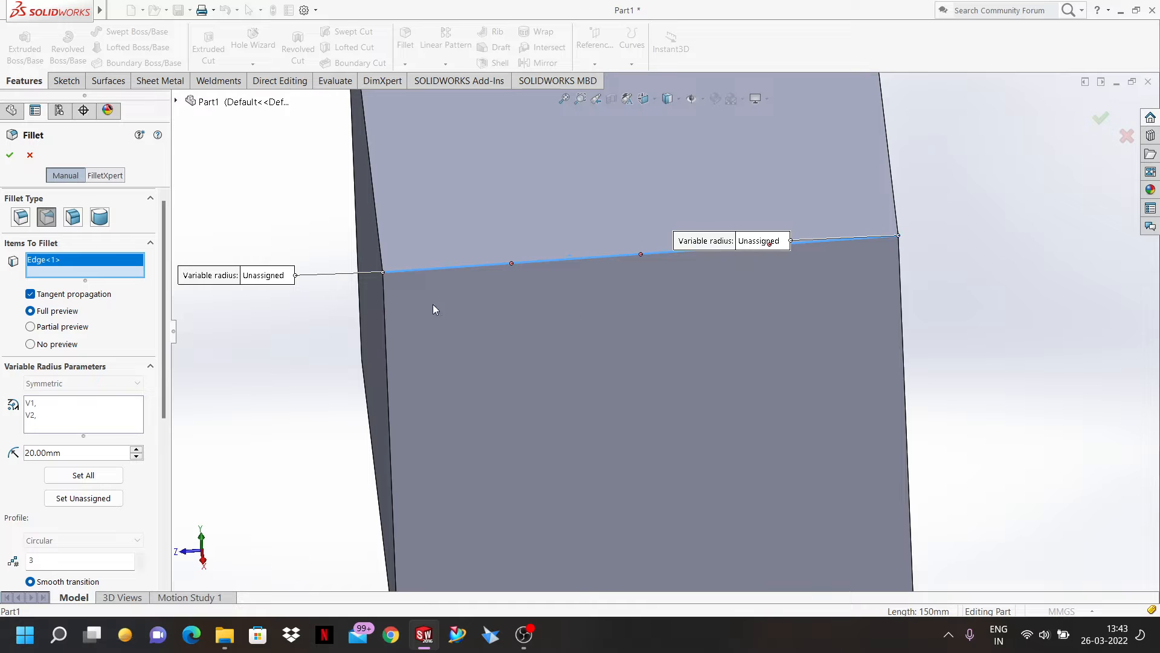
click(275, 276)
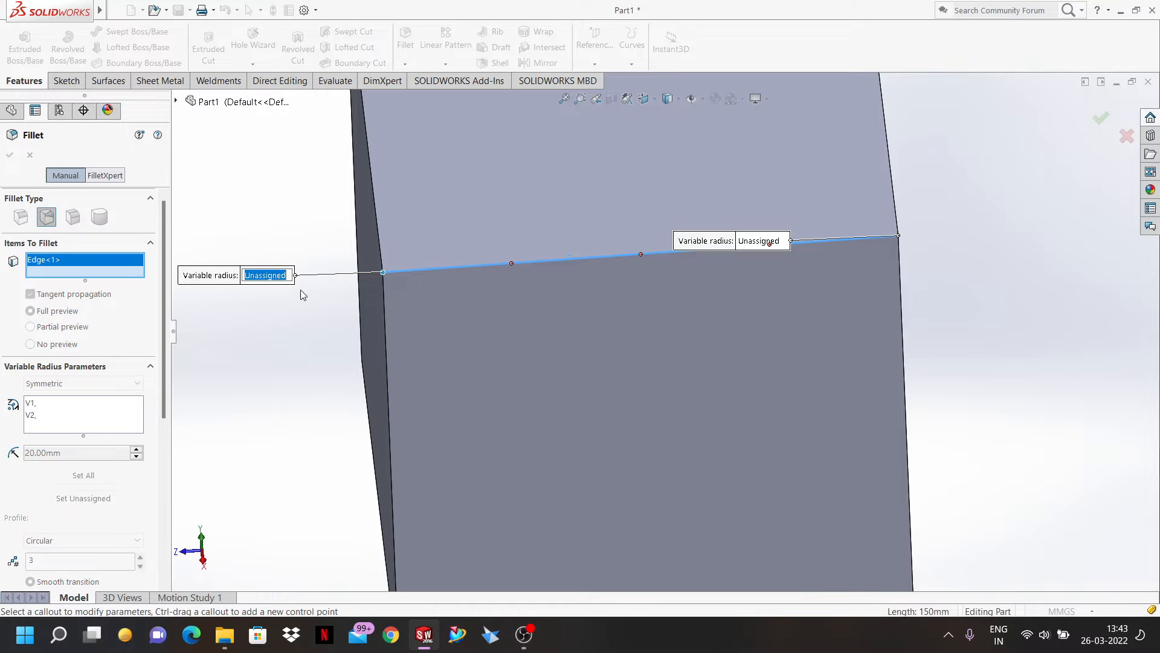
text(5)
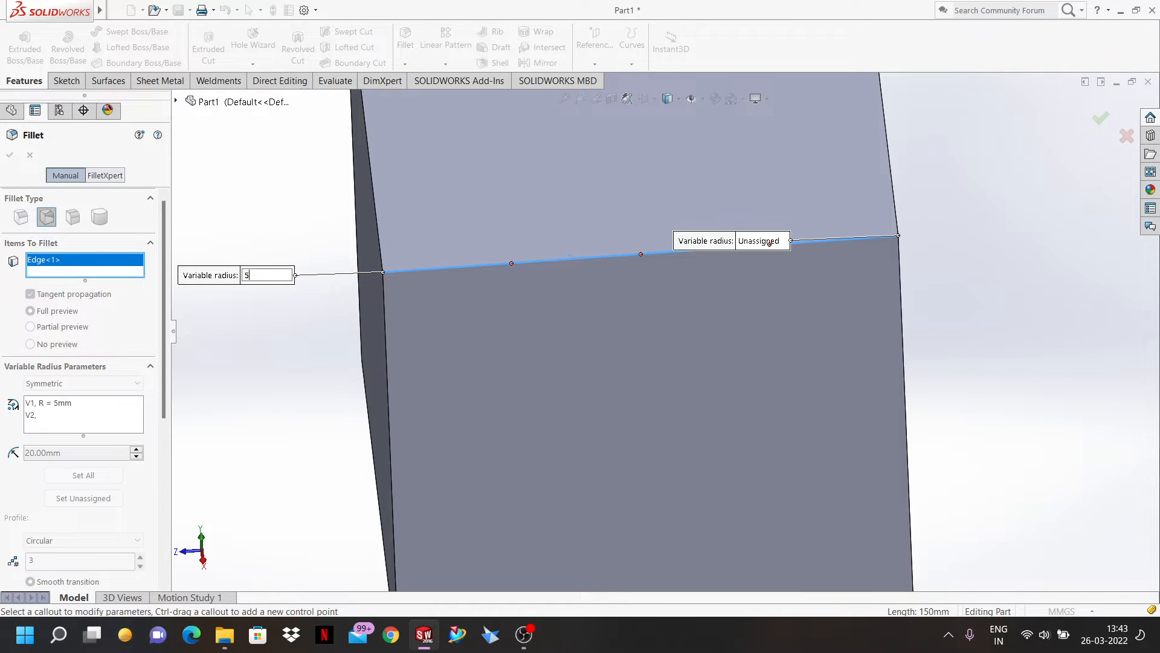
key(Return)
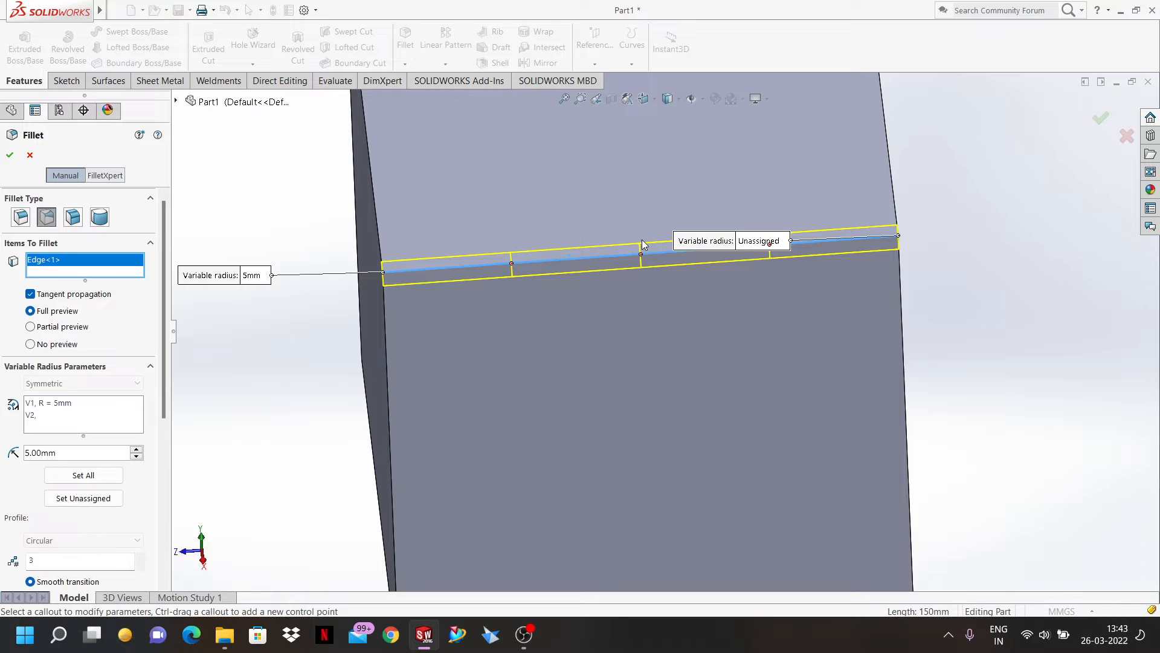
click(512, 264)
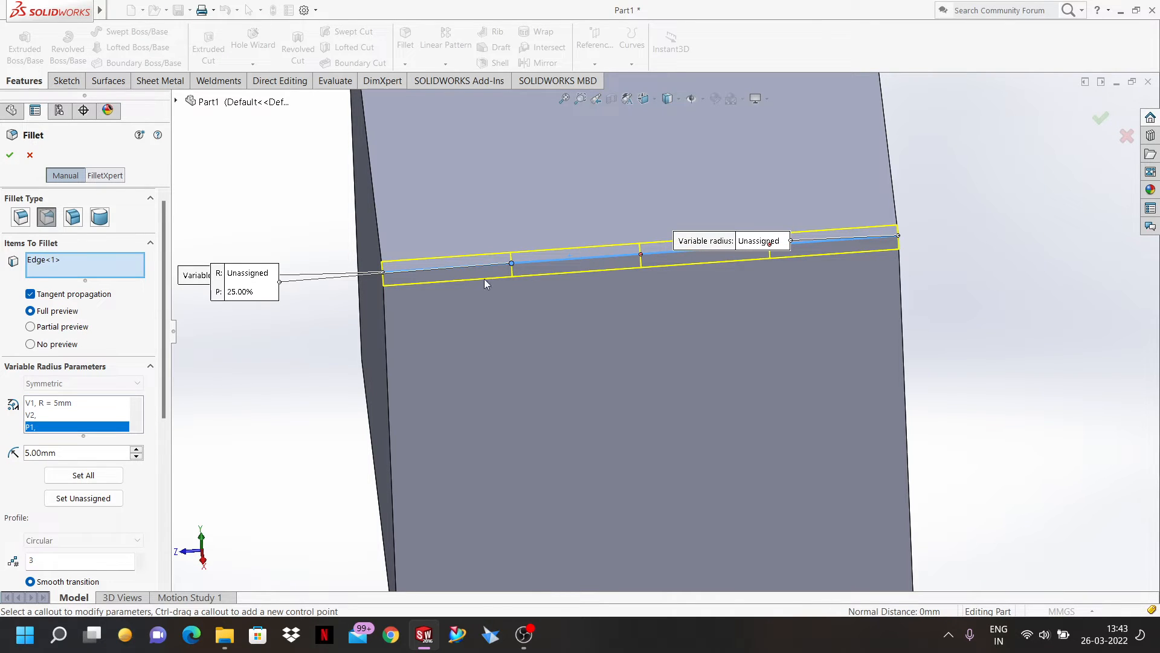
click(243, 292)
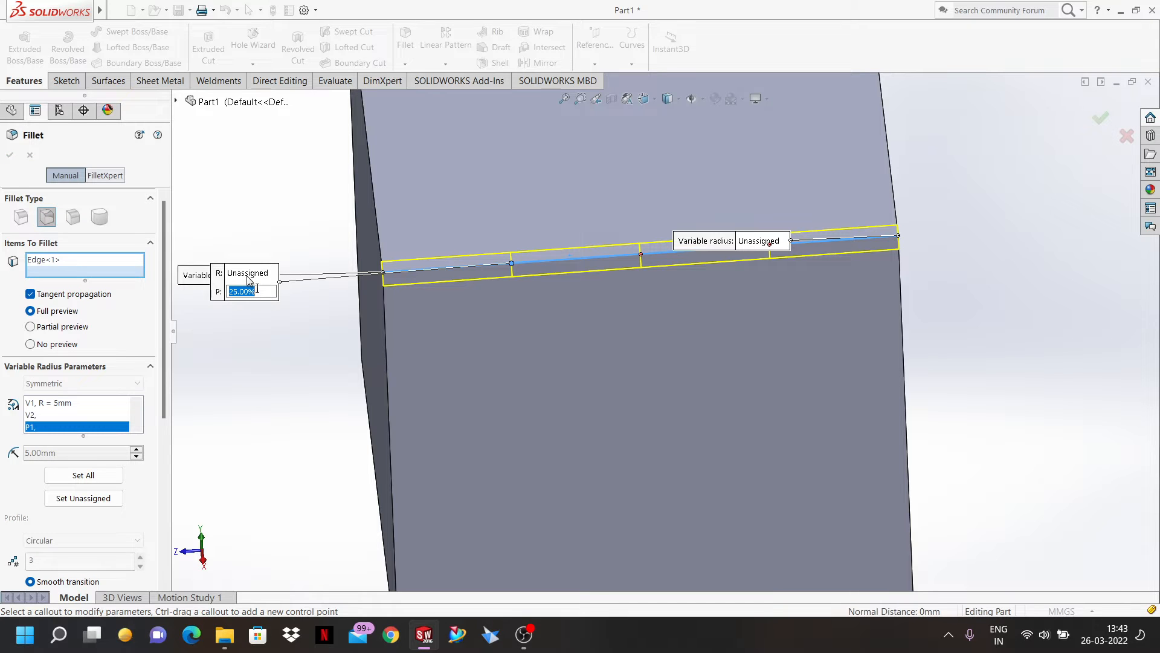
key(Return)
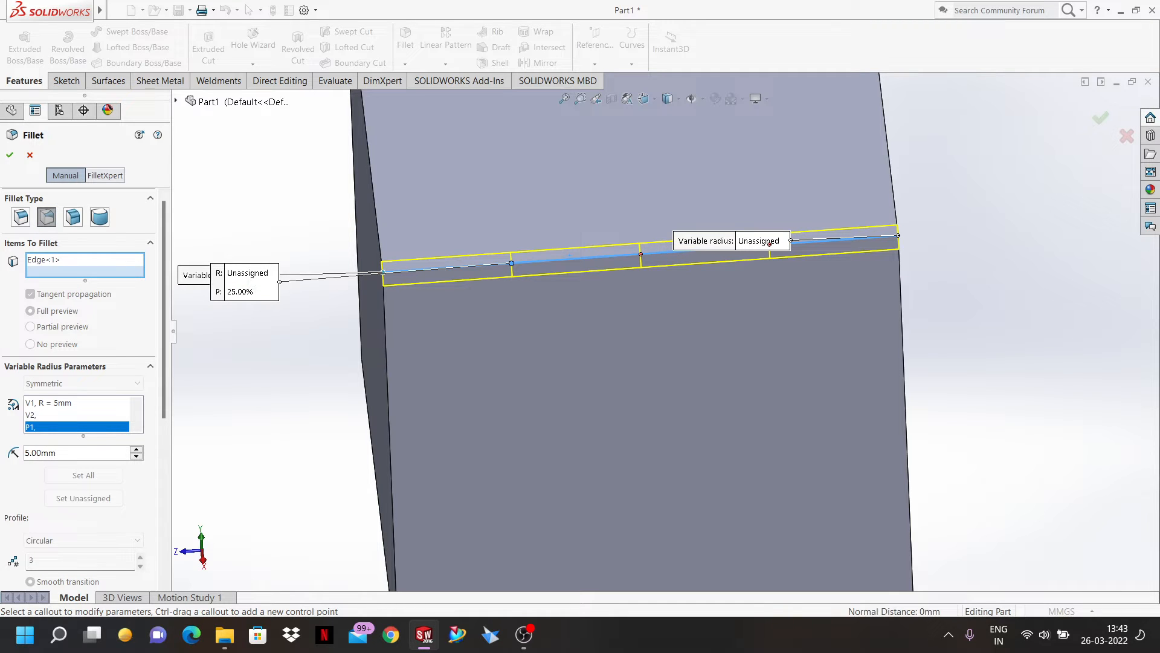
click(251, 272)
key(Escape)
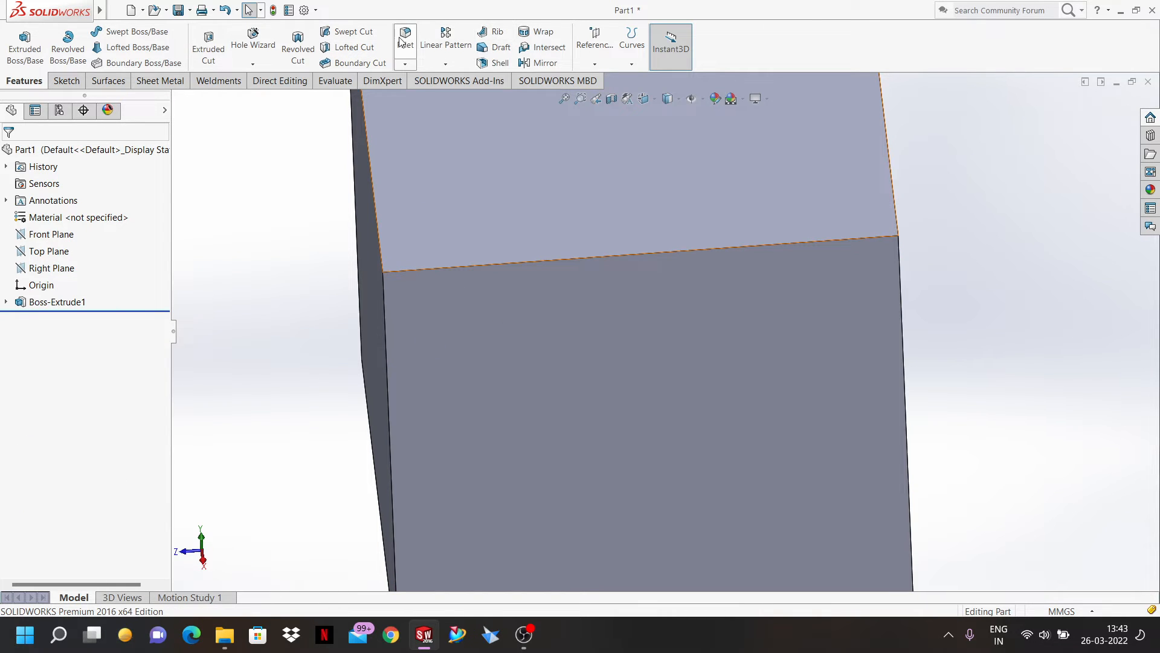
- Start a variable size fillet on the front edge of the cube's top face and set the radius at vertex V1 to 5 mm
click(405, 39)
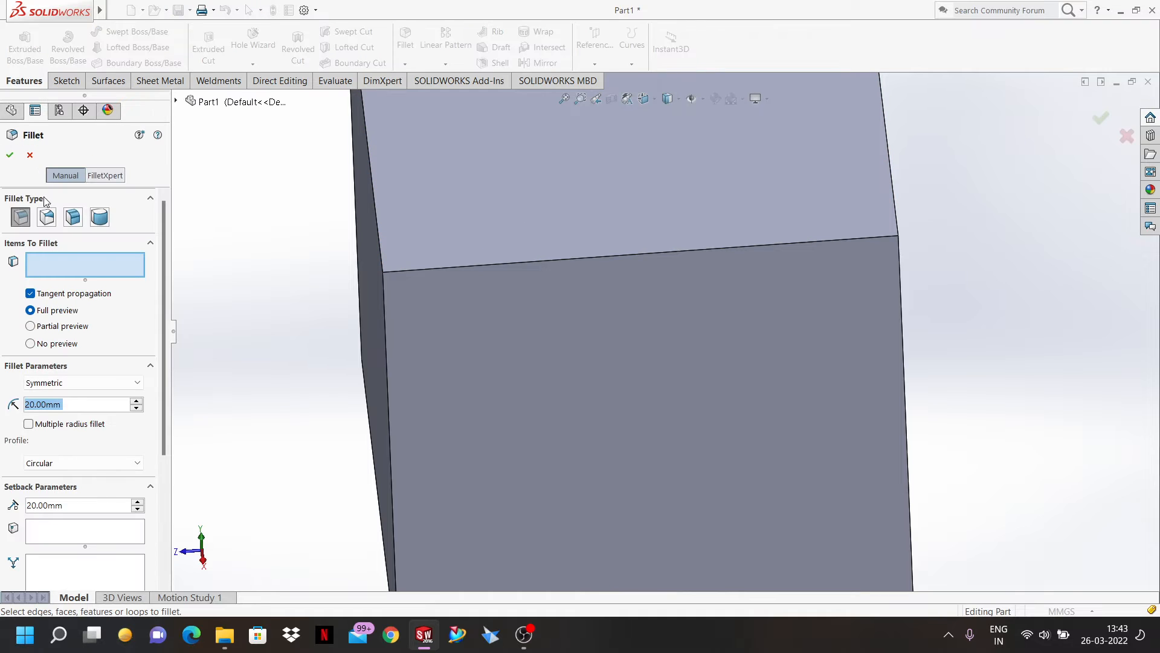
click(48, 218)
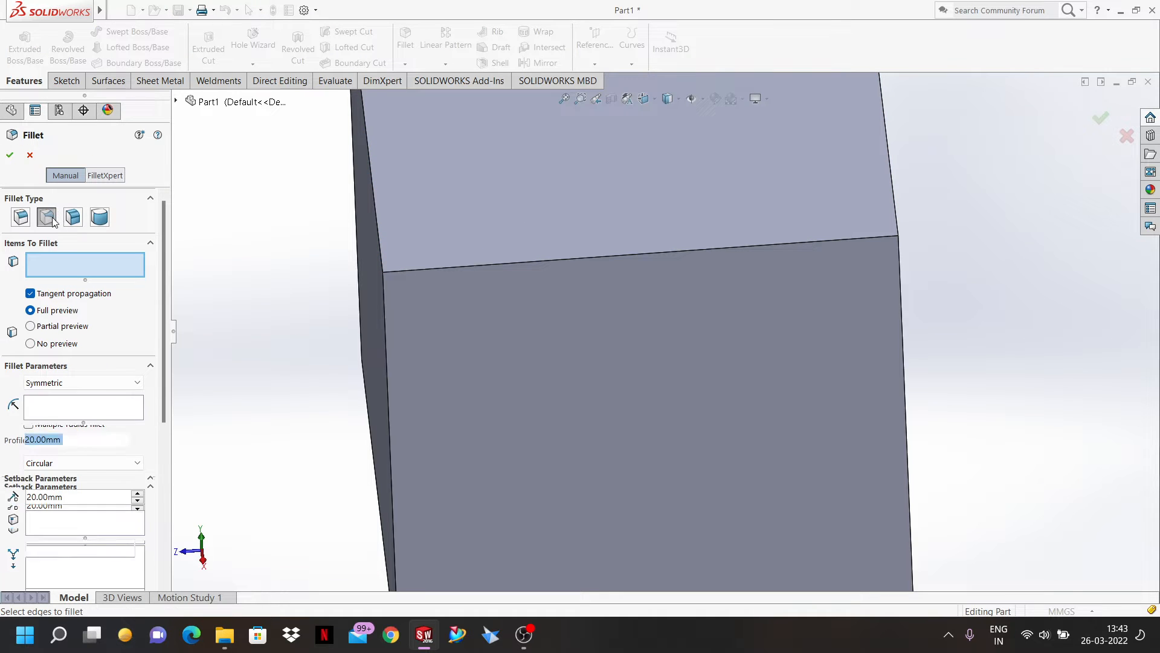
click(523, 261)
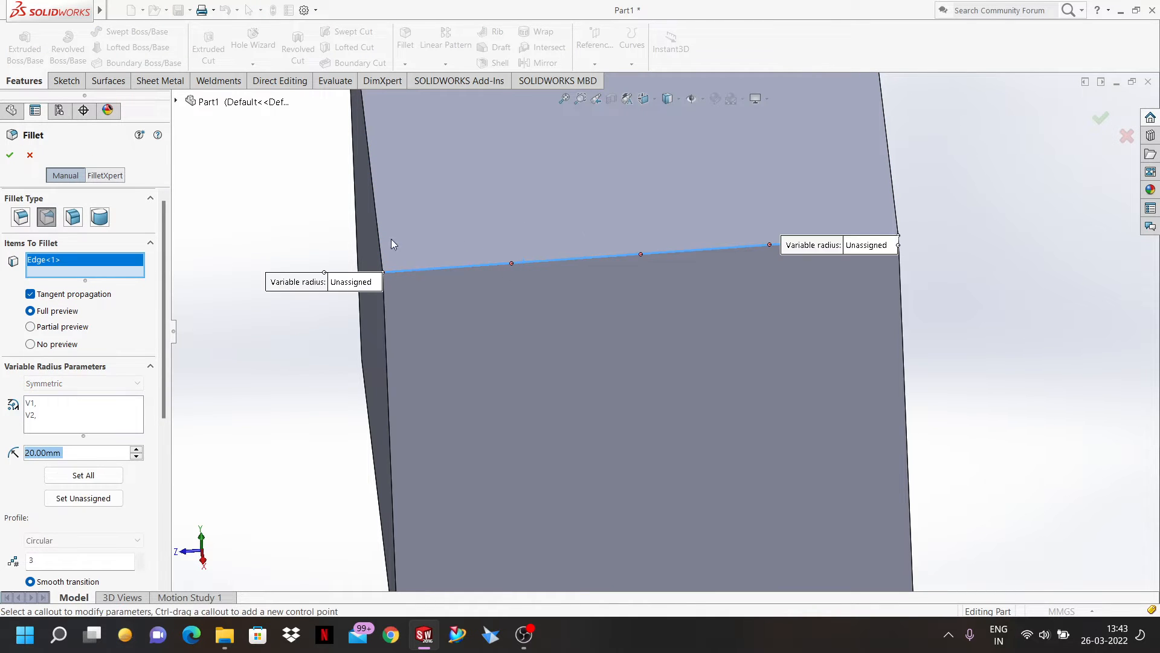
click(353, 282)
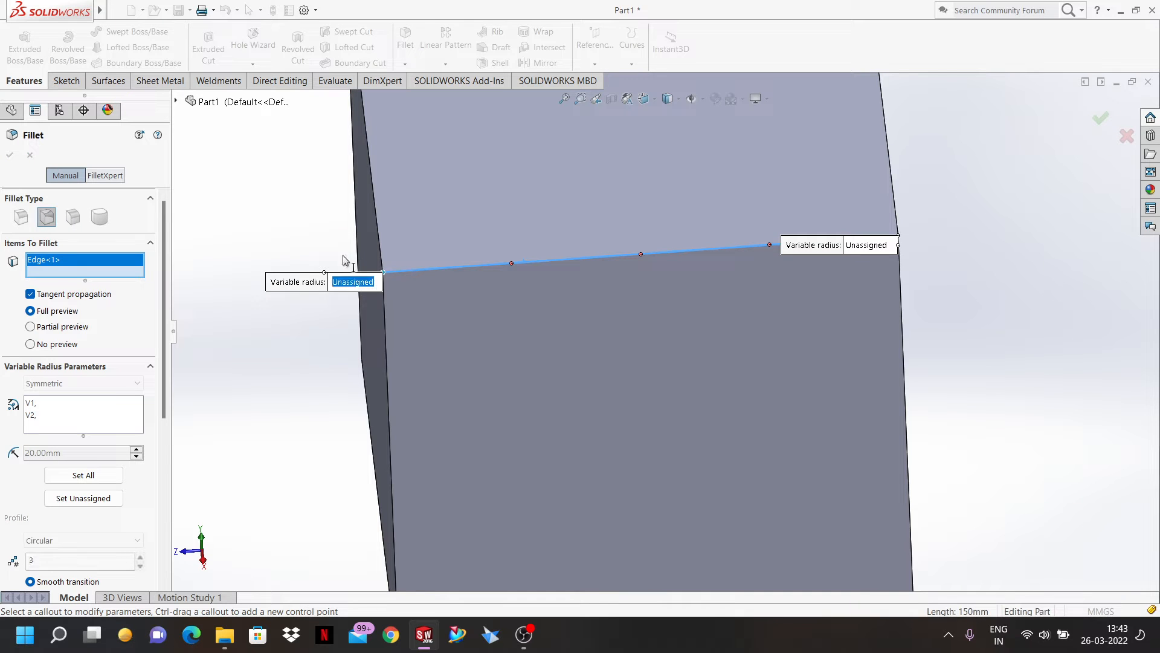
text(5)
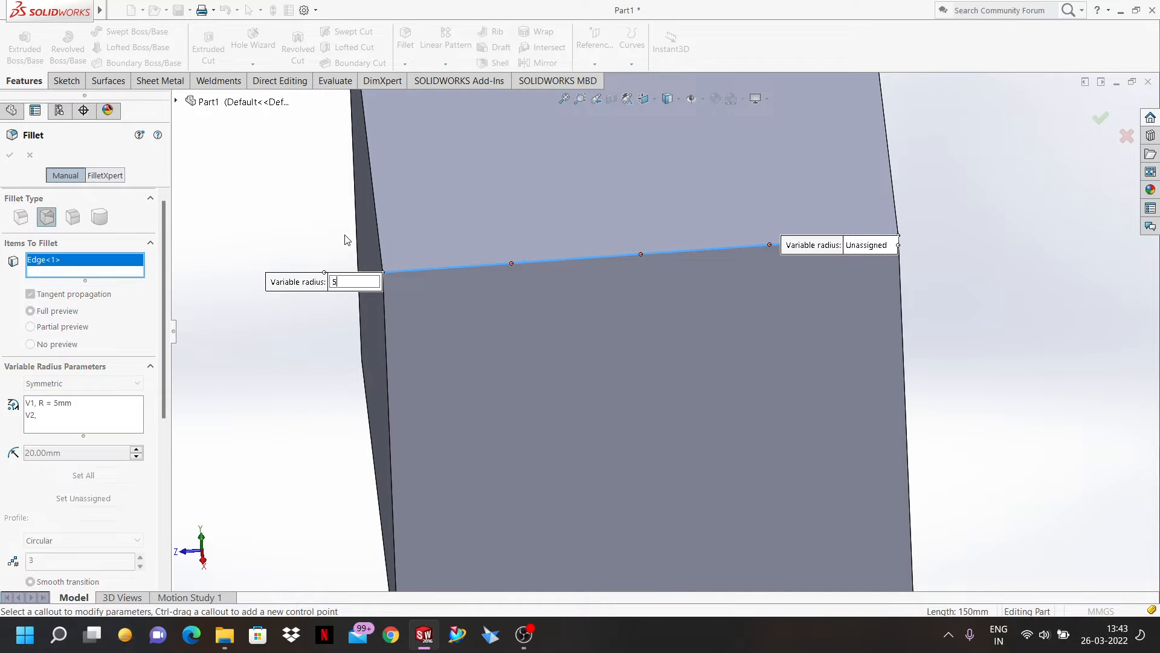
key(Return)
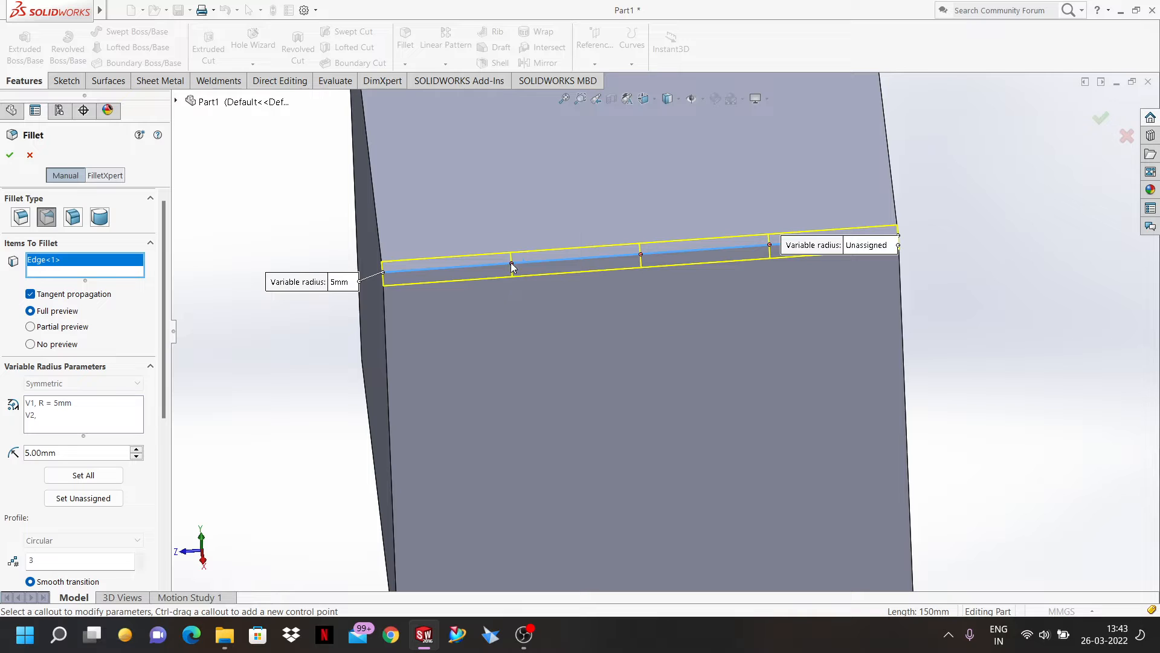
- Activate the control points at 25% and 50% along the edge and set their radii to 10 mm and 20 mm
click(511, 263)
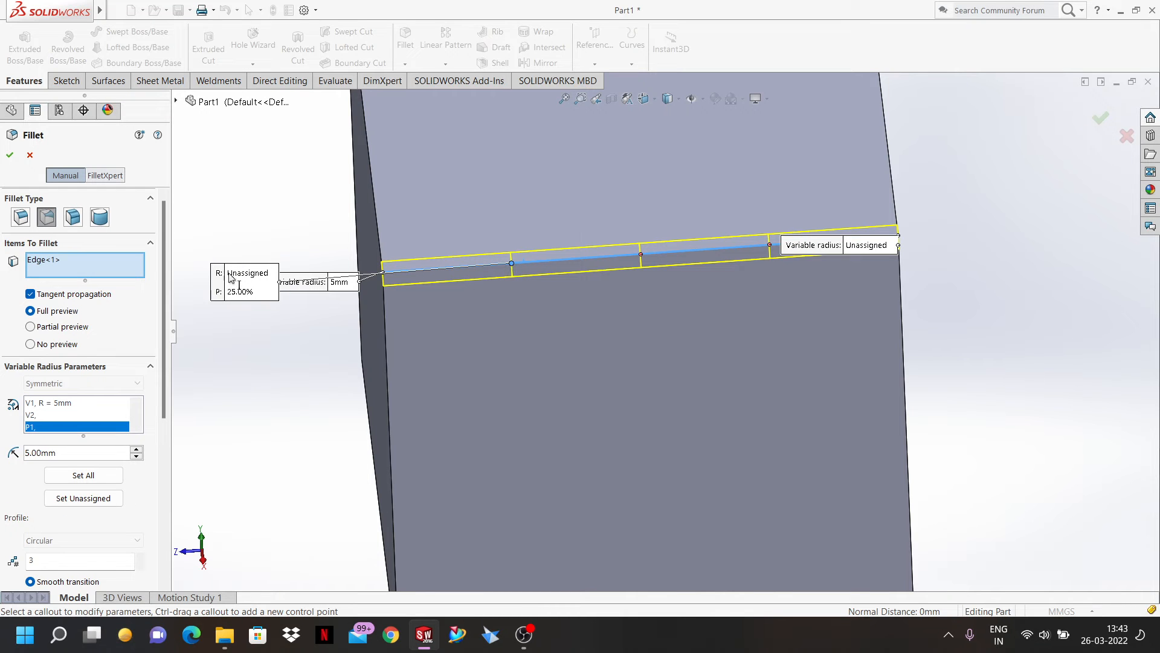
click(241, 275)
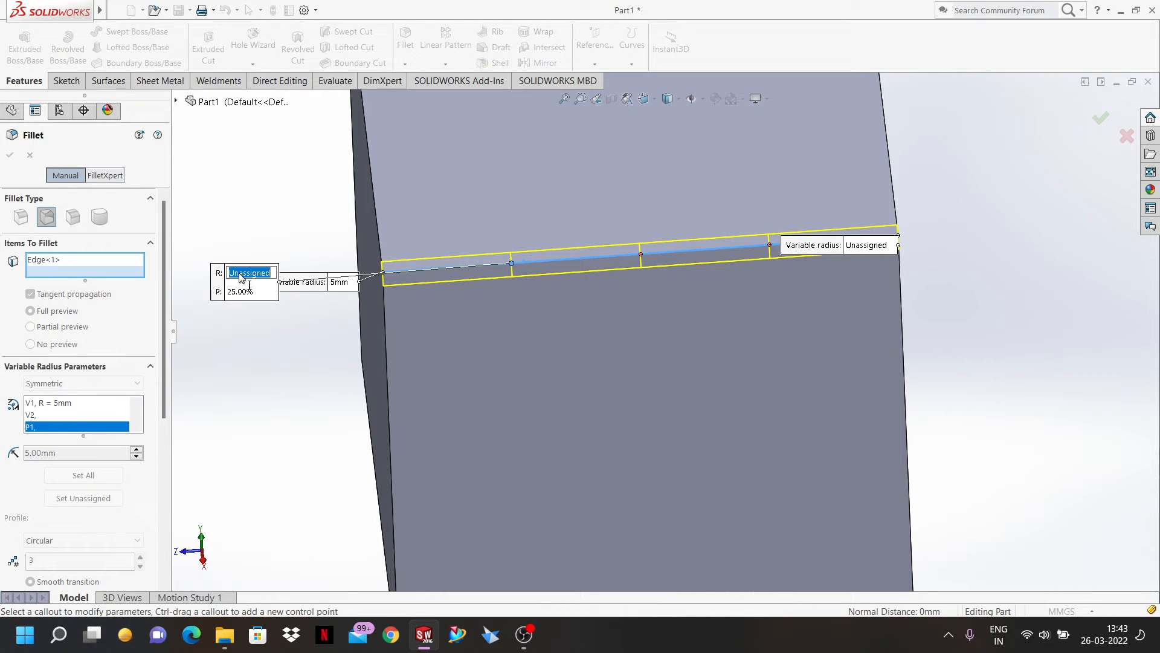
text(10)
key(Return)
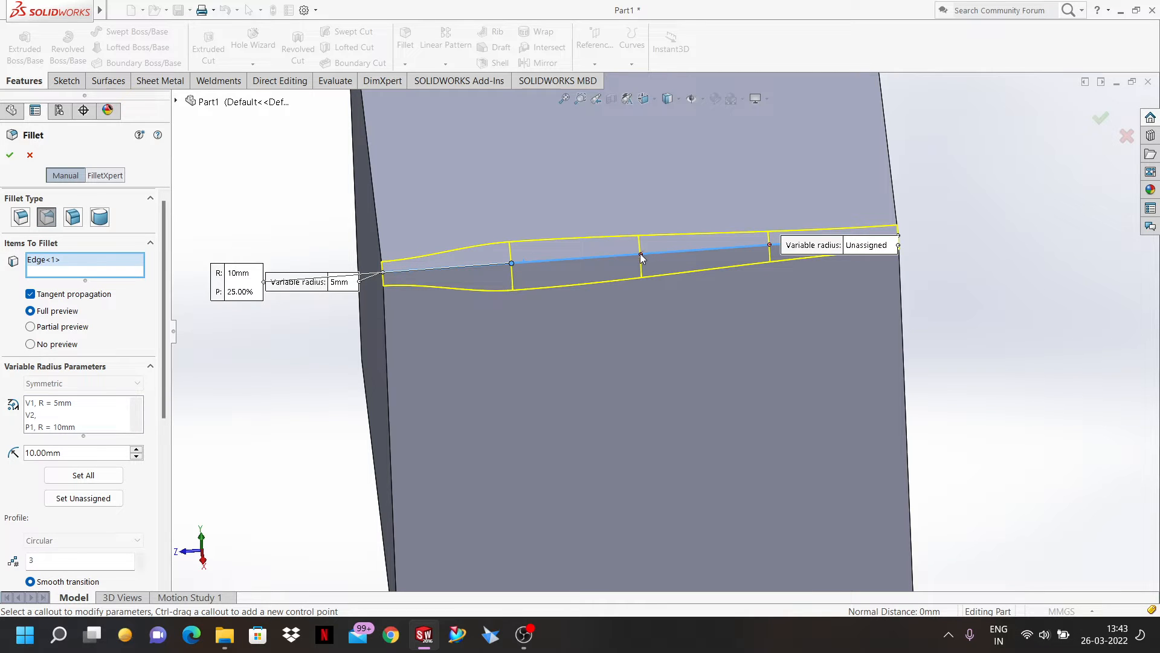
click(640, 253)
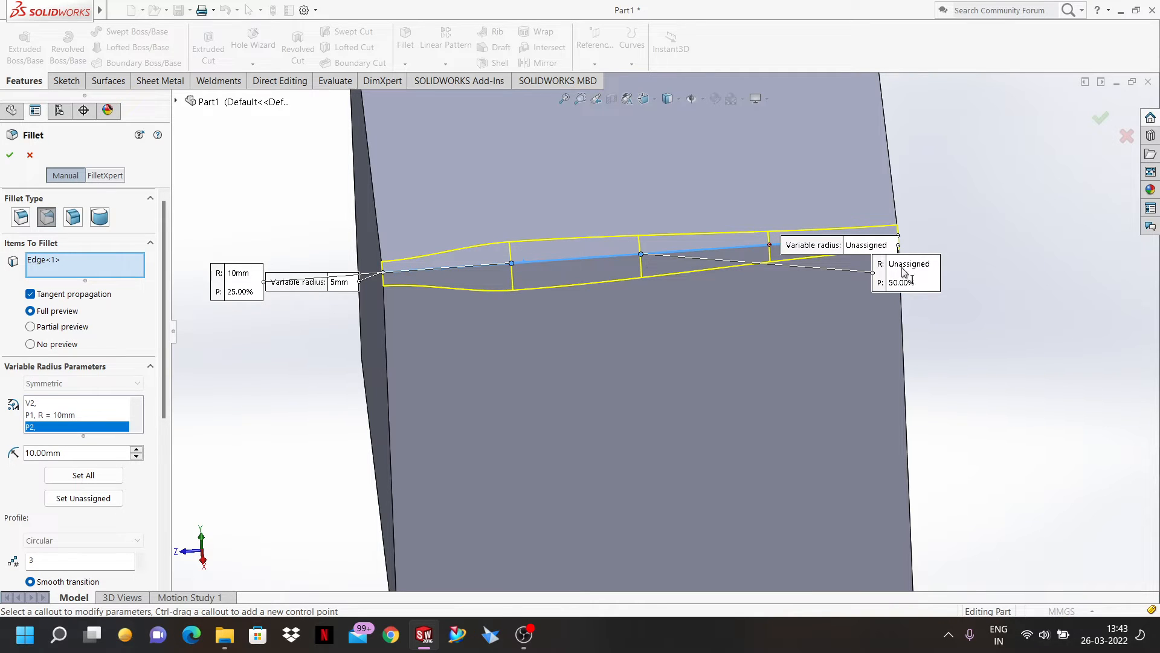
click(905, 265)
text(2)
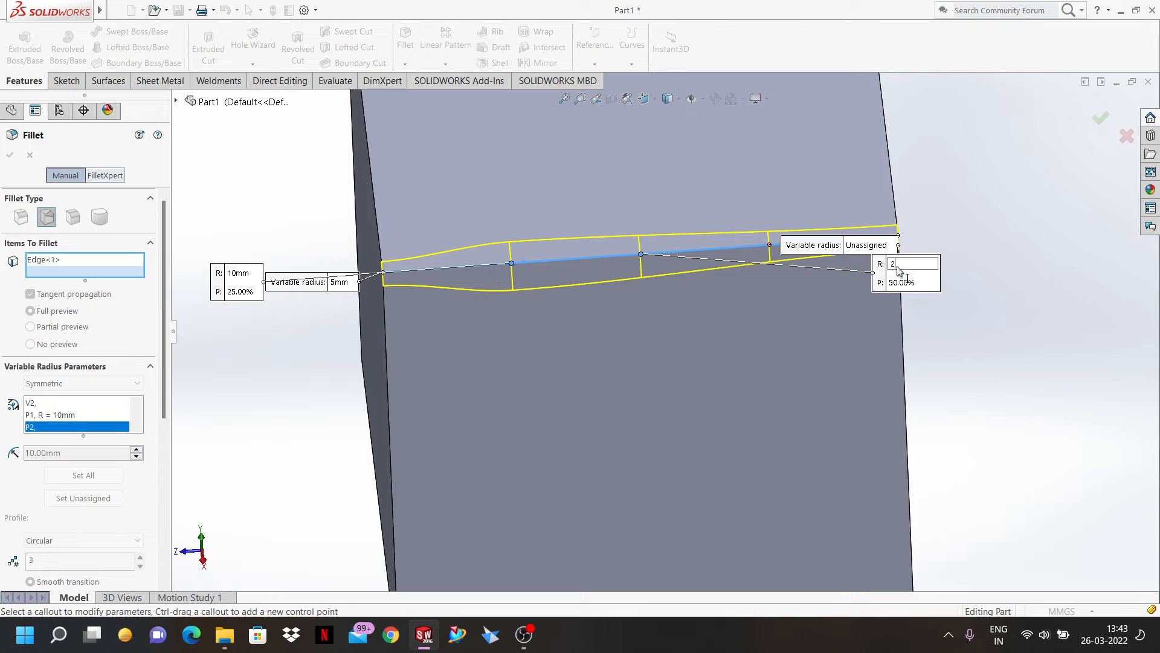
text(0)
key(Return)
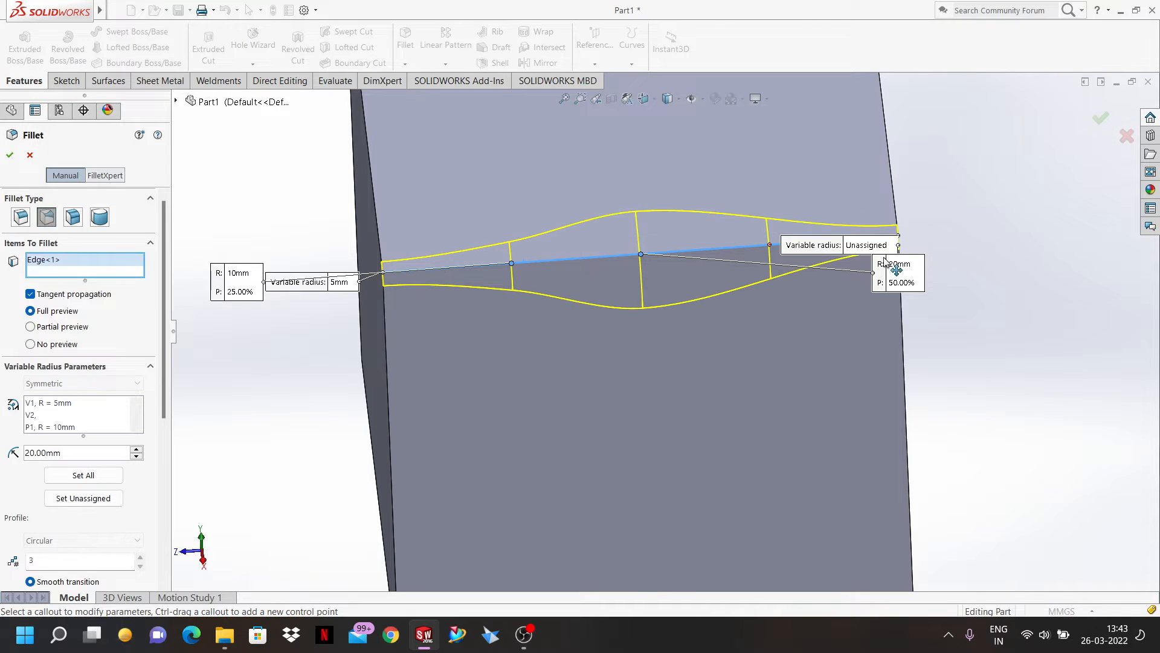
- Activate the control point at 75% with a 25 mm radius and set the radius at vertex V2 to 30 mm
click(771, 247)
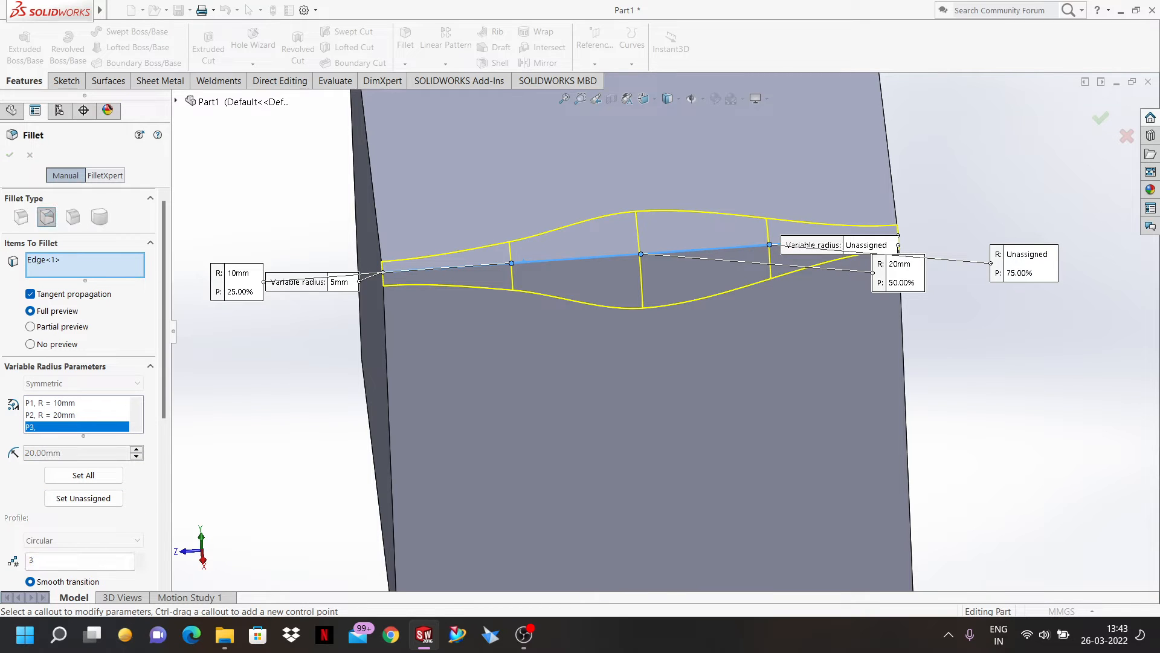
click(1016, 256)
text(25)
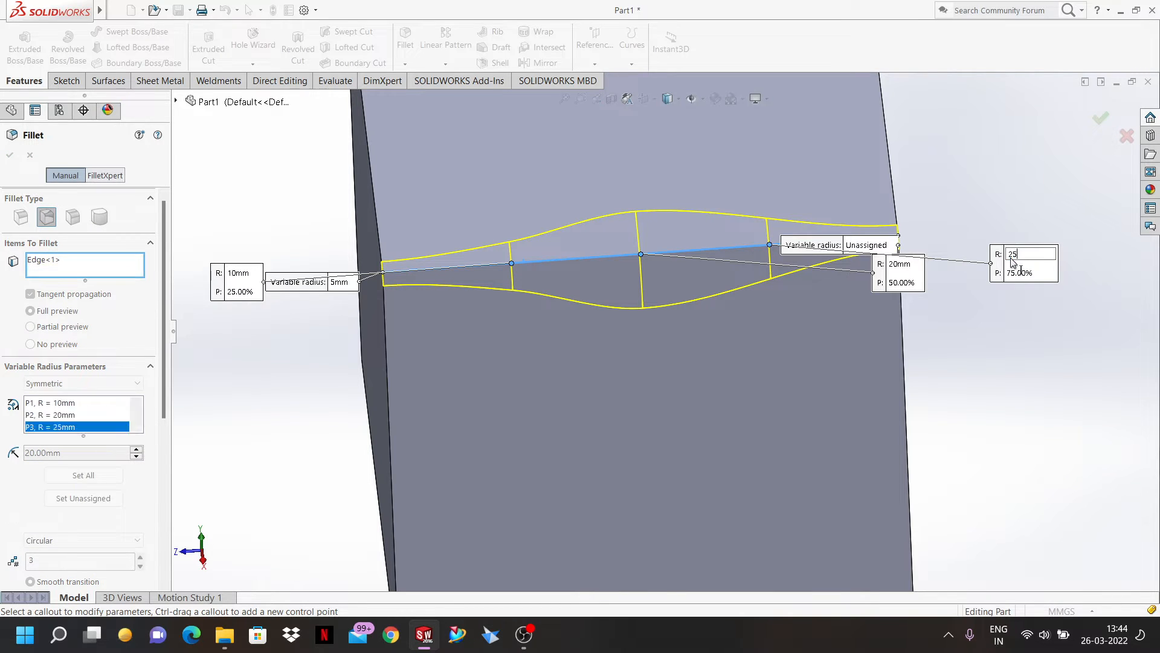
key(Return)
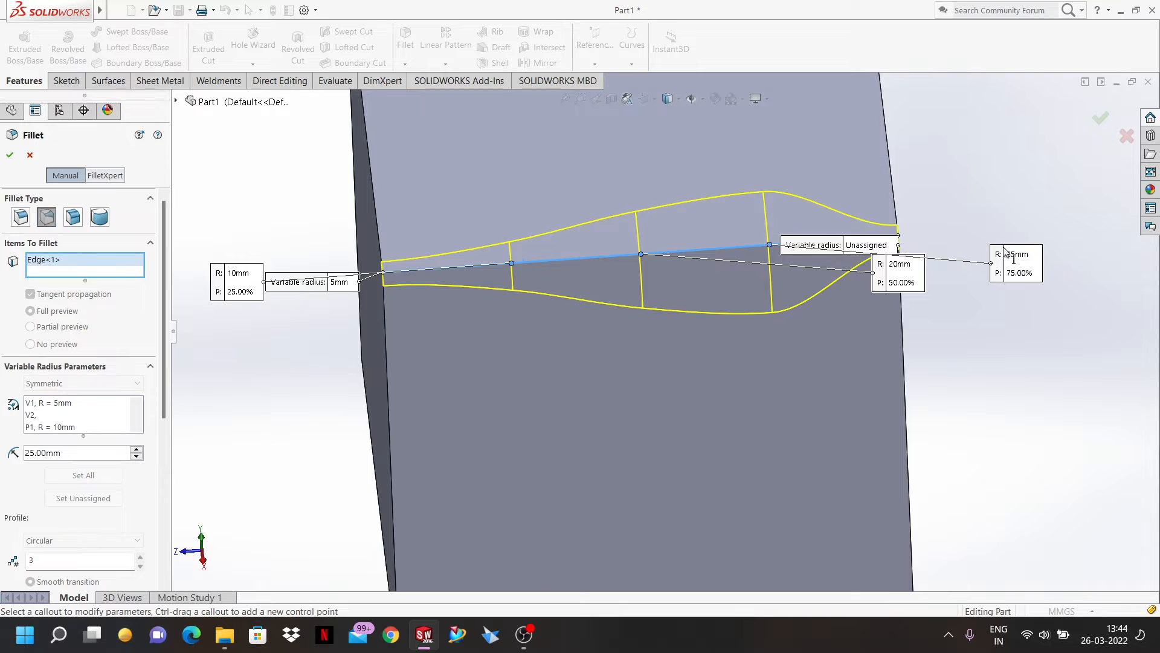
click(875, 248)
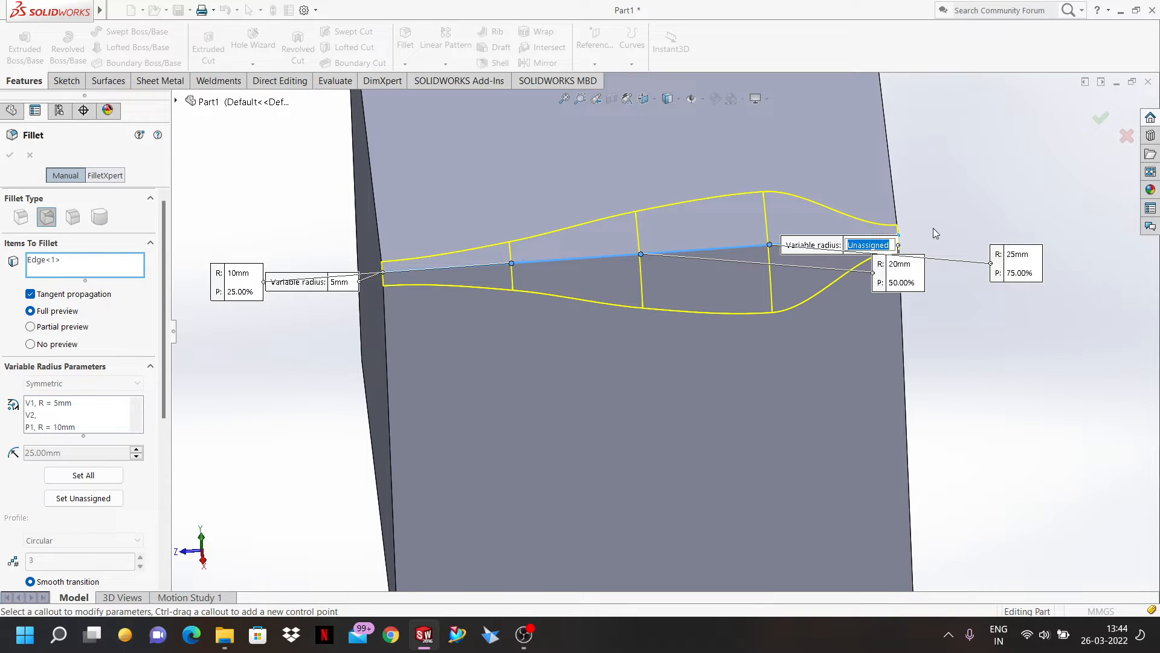
text(30)
key(Return)
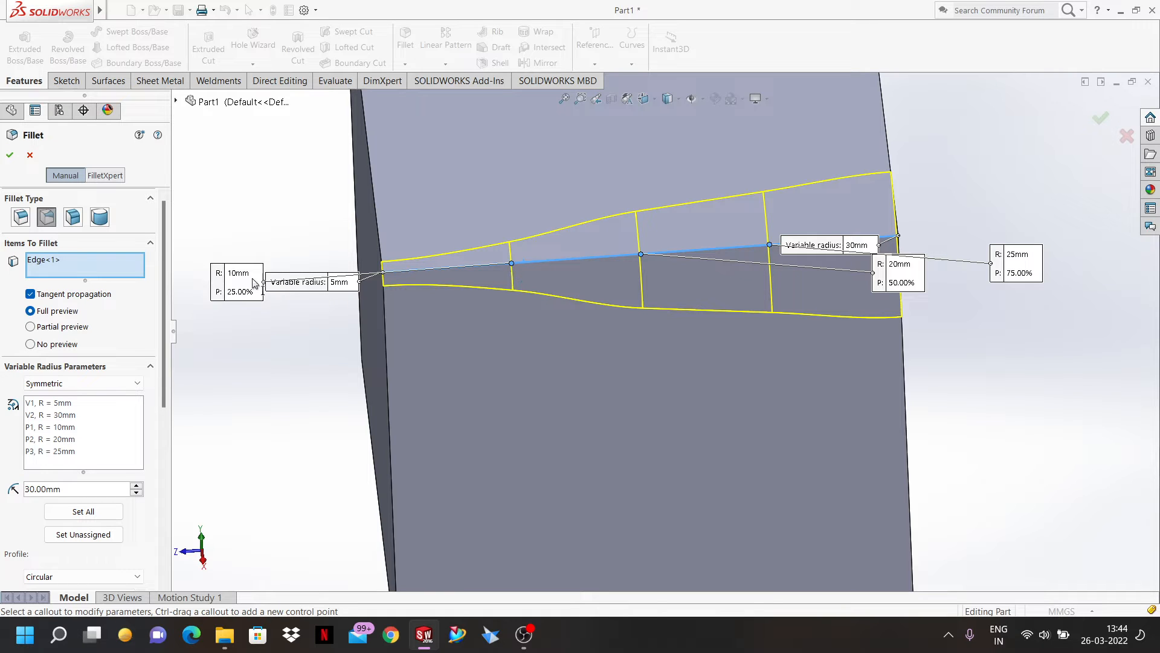
- Spread out the radius callouts so the three control points' callouts sit below the edge and the V2 callout sits beside the cube
drag(261, 282, 471, 402)
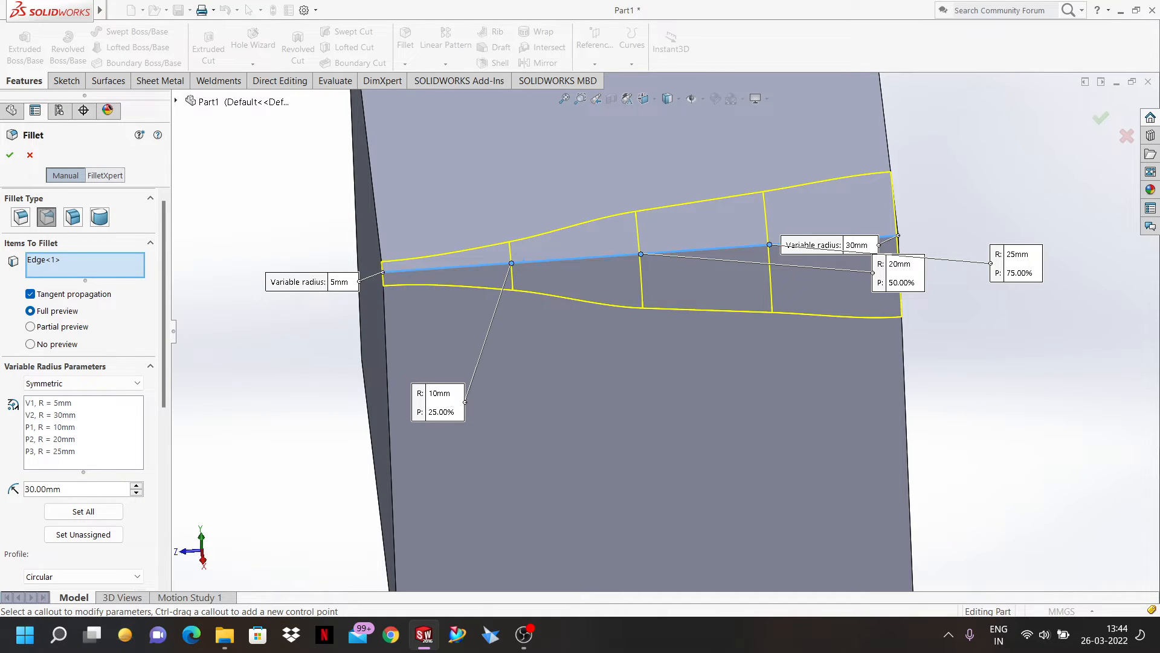
drag(888, 273, 658, 388)
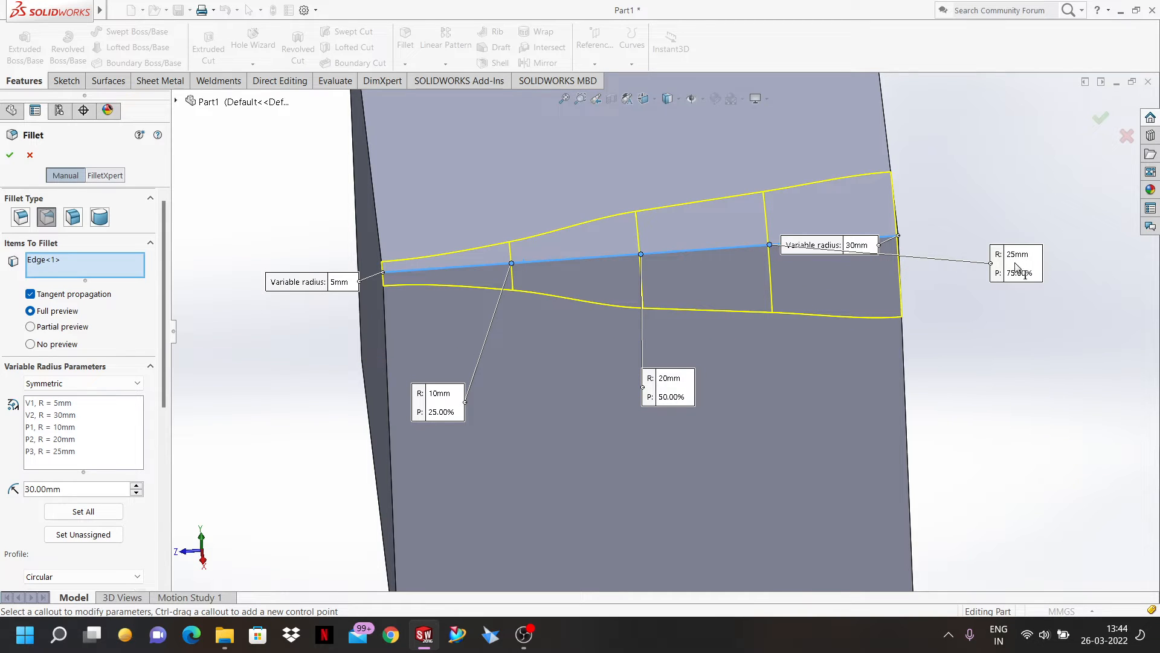
drag(1016, 266, 787, 418)
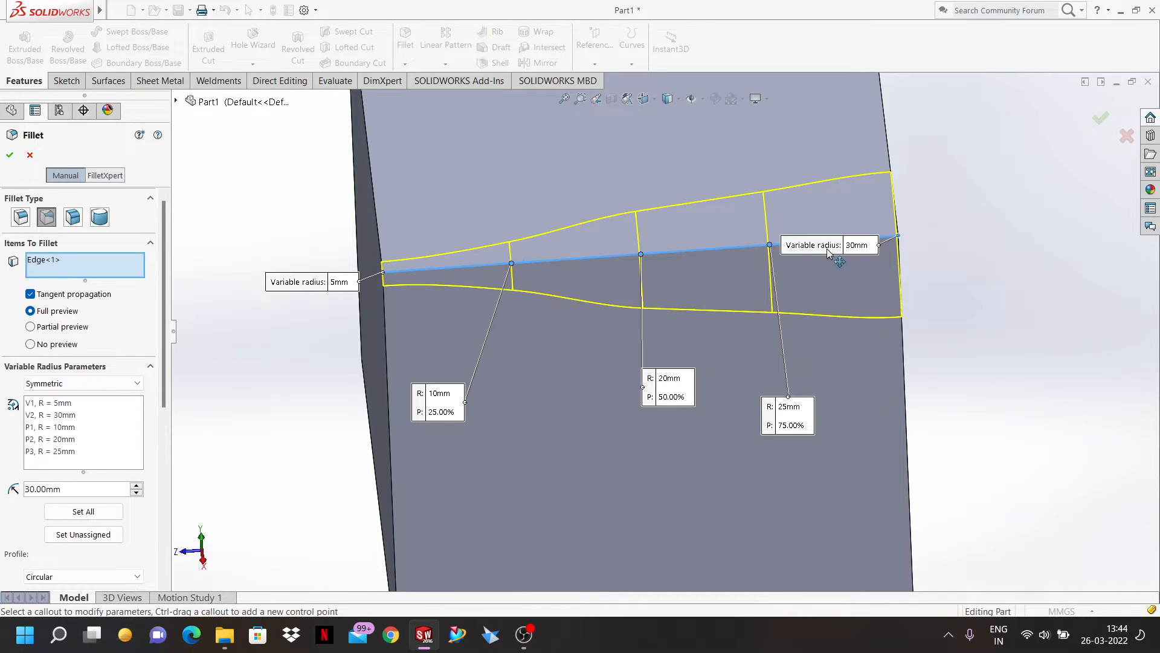
drag(833, 255, 972, 290)
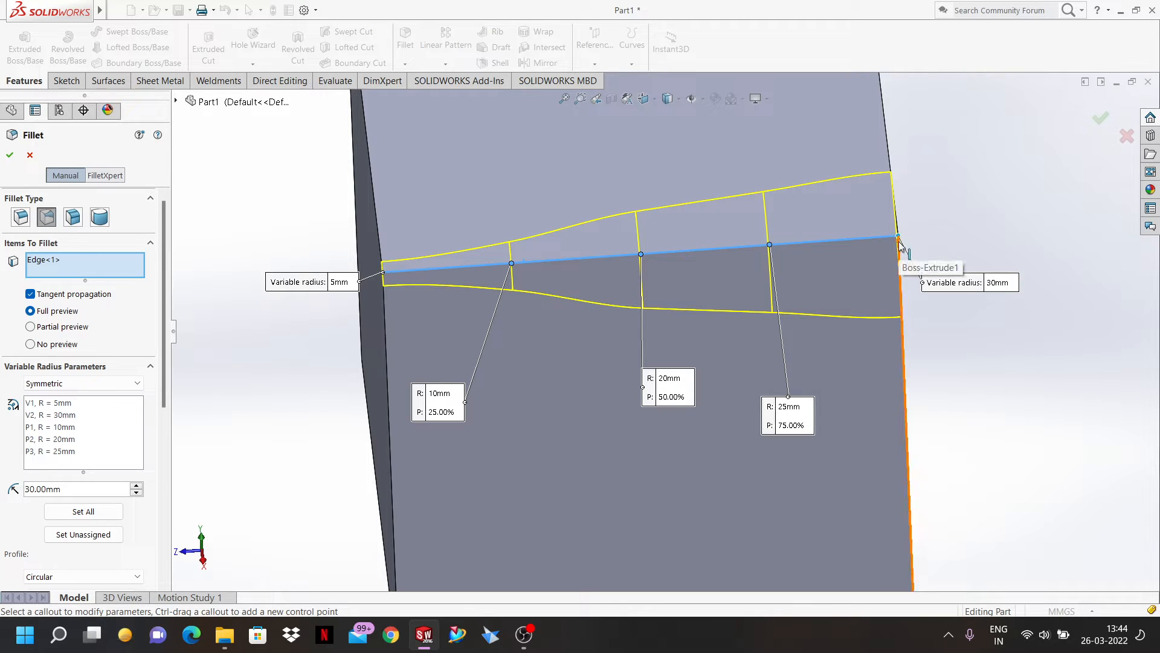
- Set the position of the 10 mm radius control point to 10% along the edge
click(444, 412)
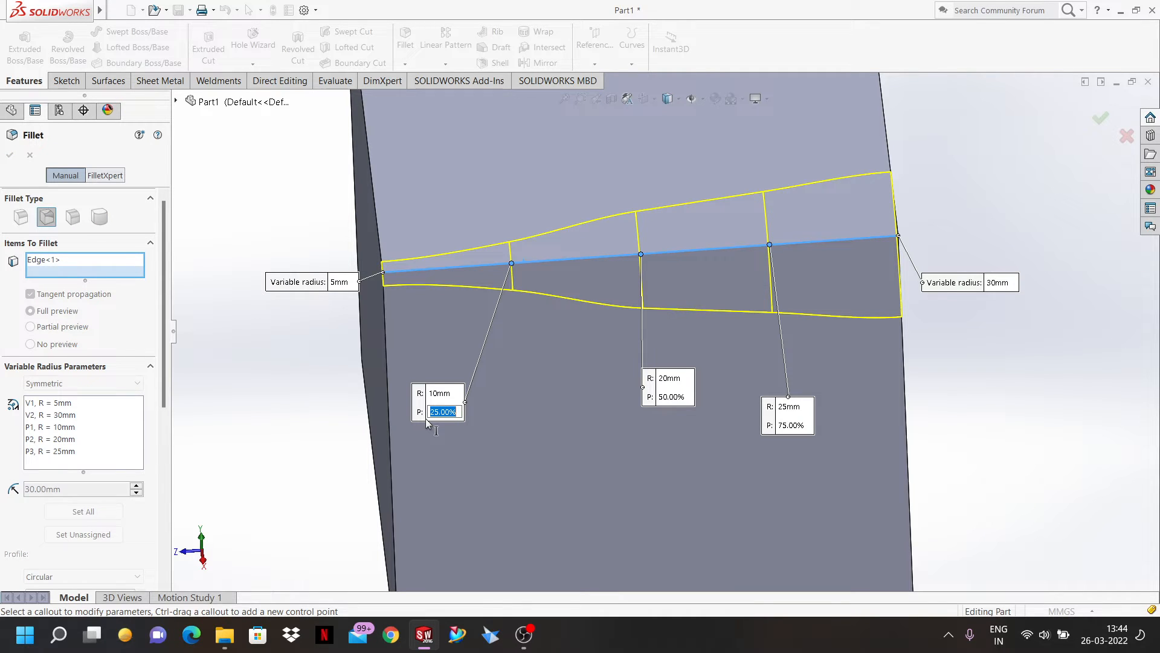
text(10)
key(Return)
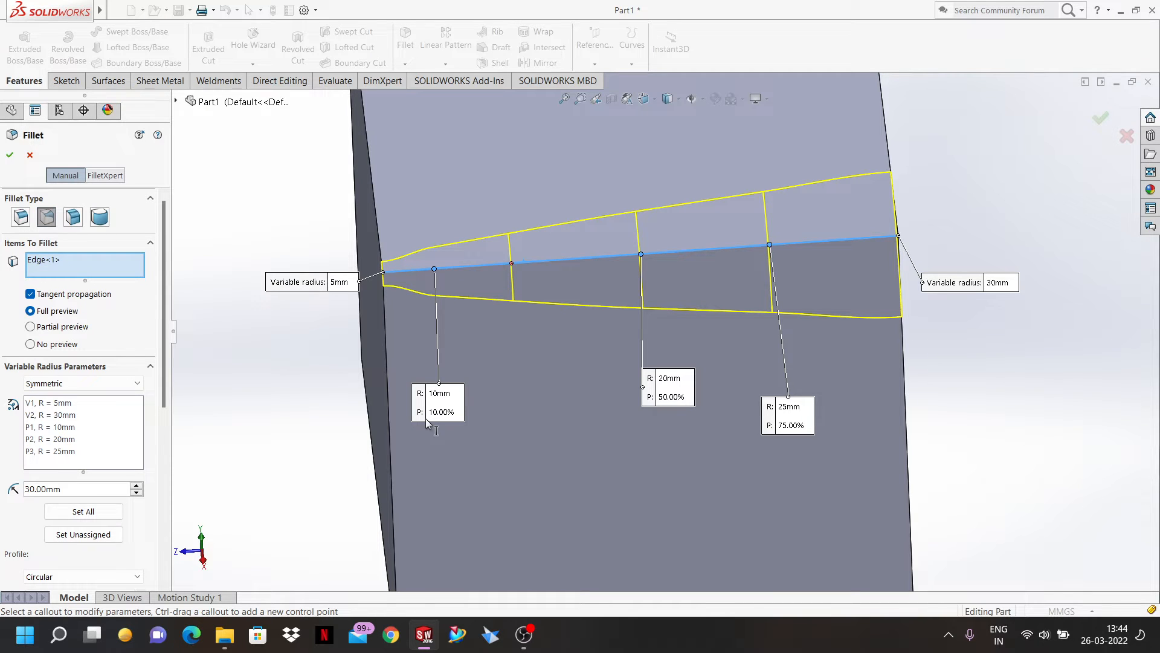
- Try adding another control point at 25% along the edge, moving the overlapping callouts apart, and cancel the fillet
click(513, 262)
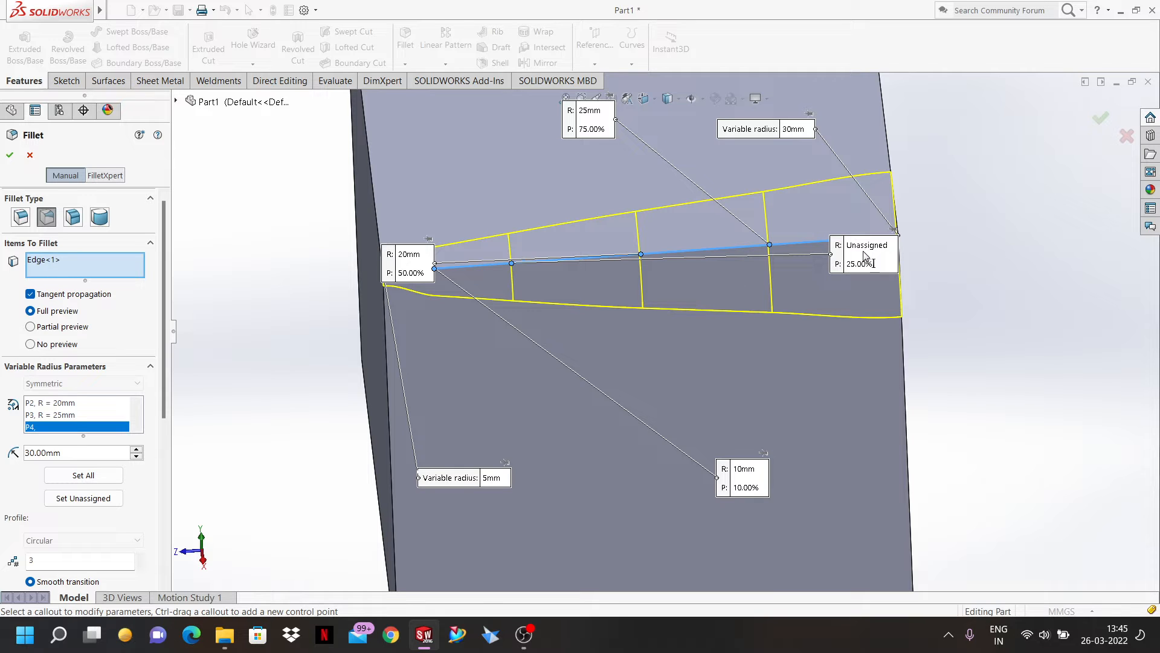
drag(867, 253, 560, 454)
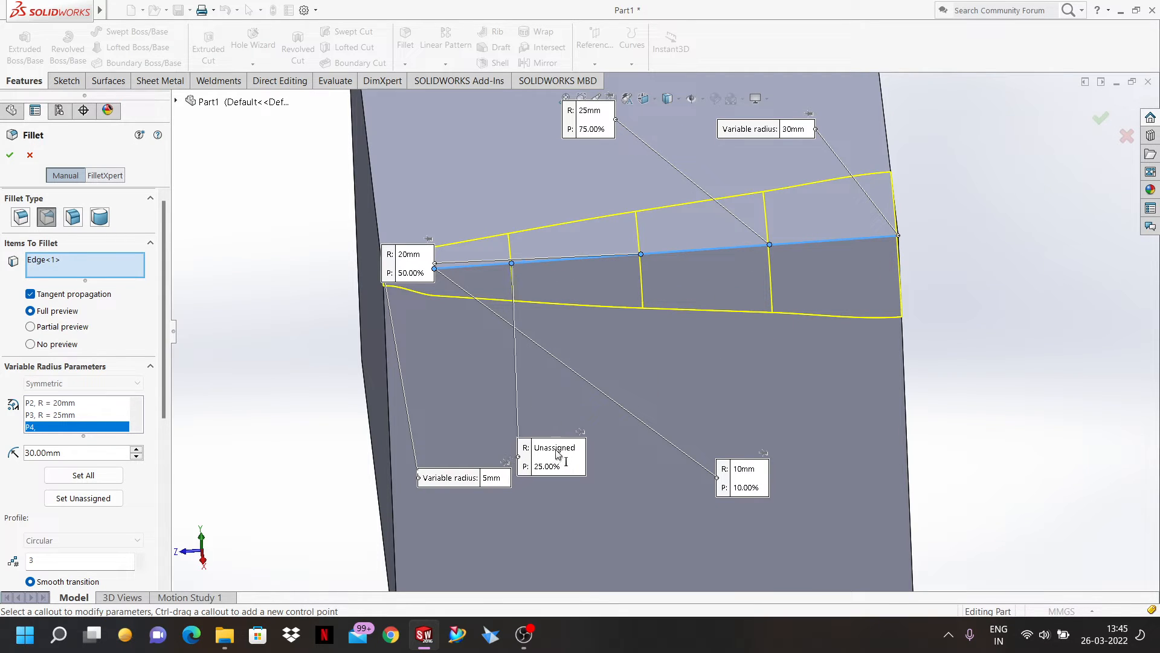
click(553, 446)
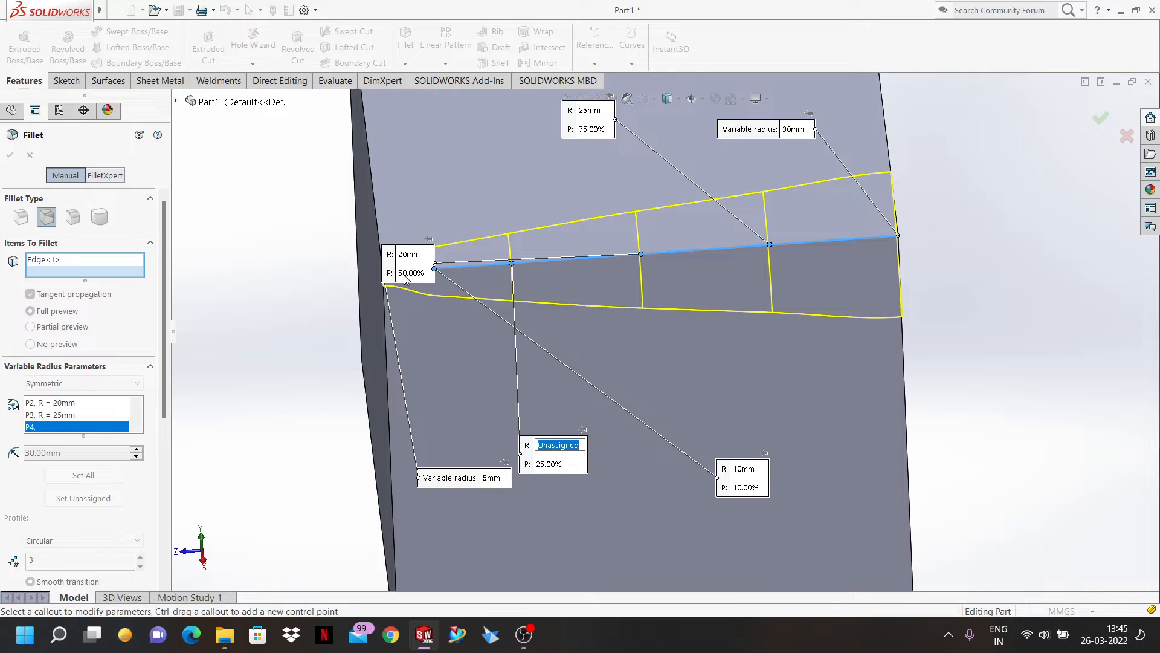
key(Escape)
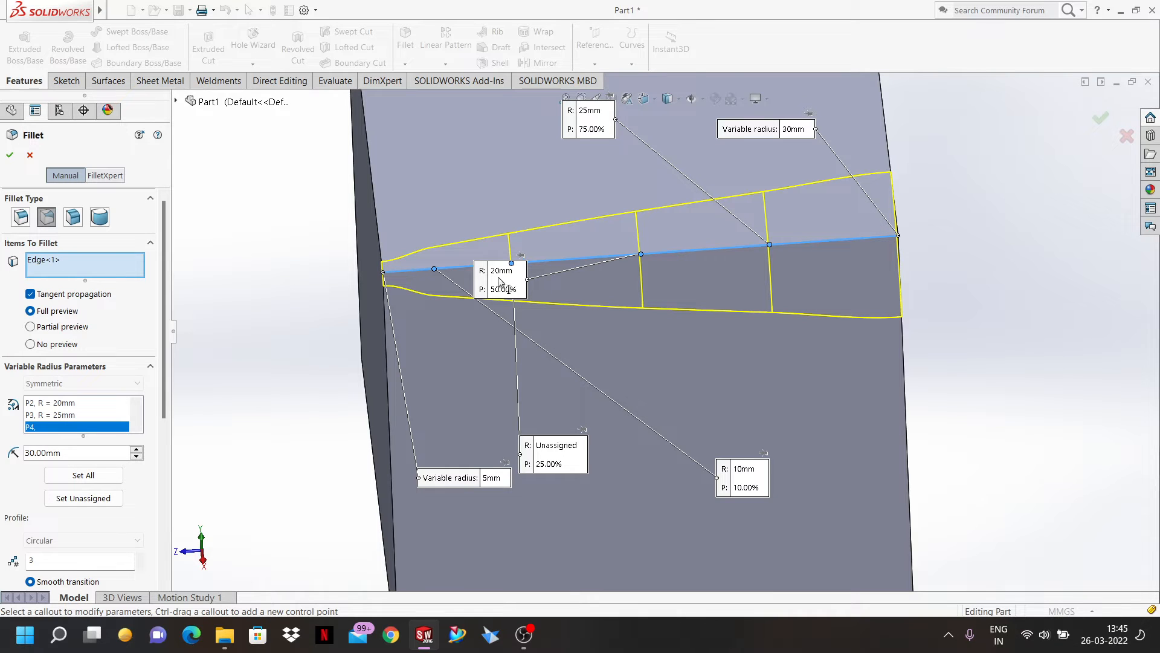
drag(499, 281, 712, 379)
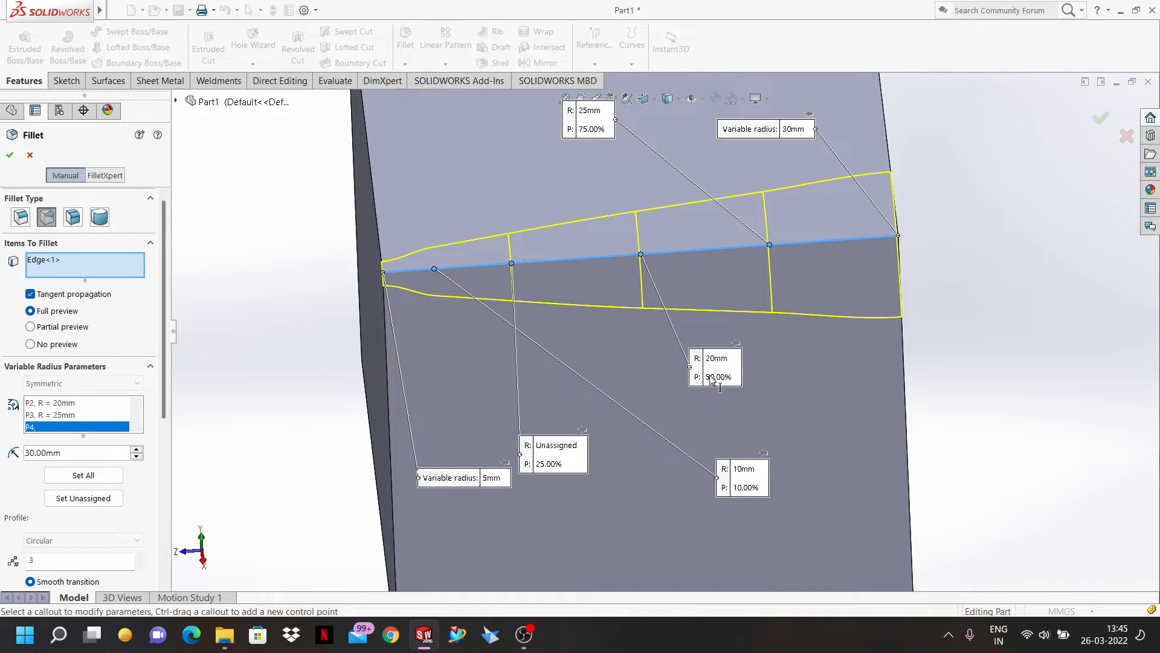
drag(748, 485, 458, 410)
key(Escape)
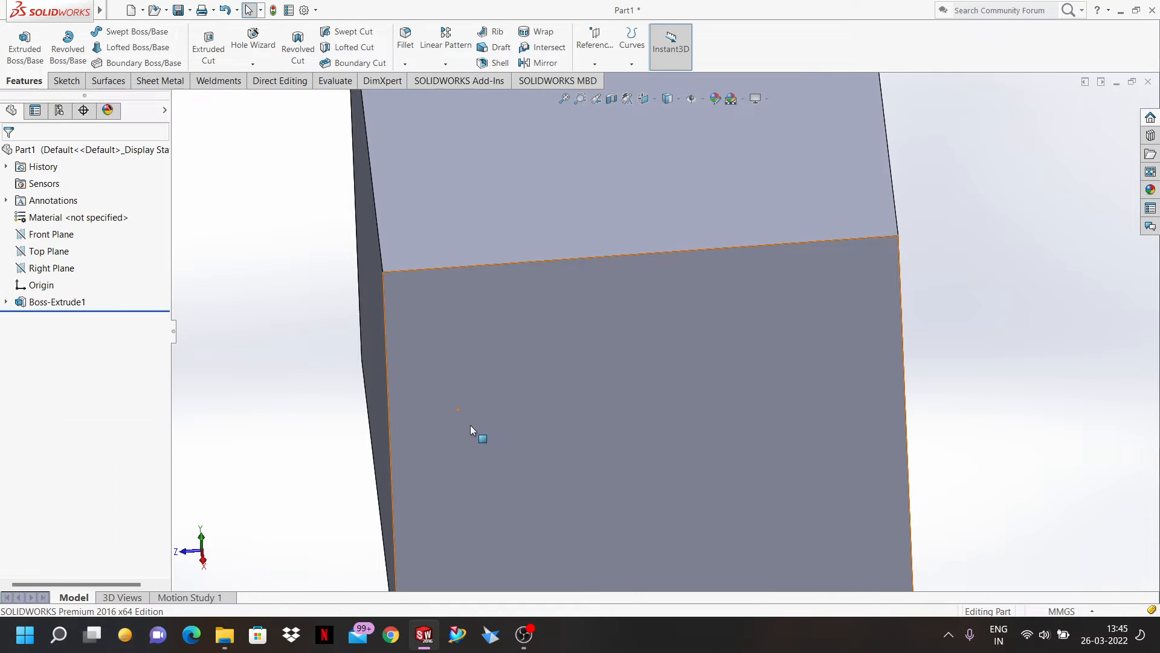
- Start a variable size fillet on the front edge of the cube's top face with 5 control point instances
click(403, 53)
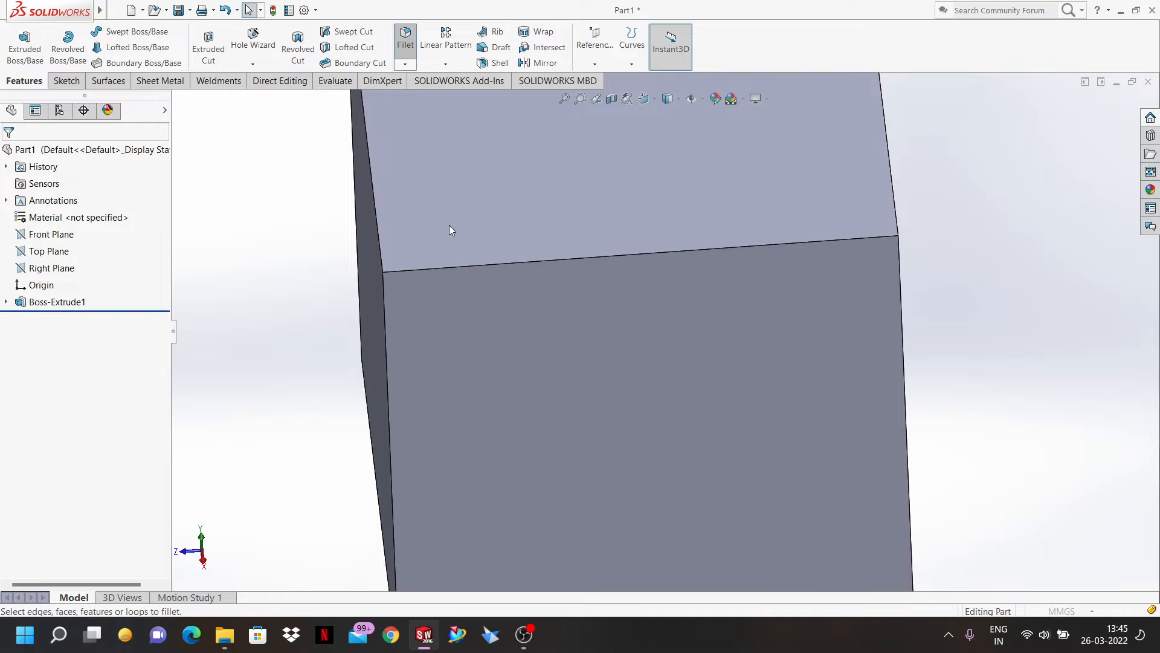
click(500, 265)
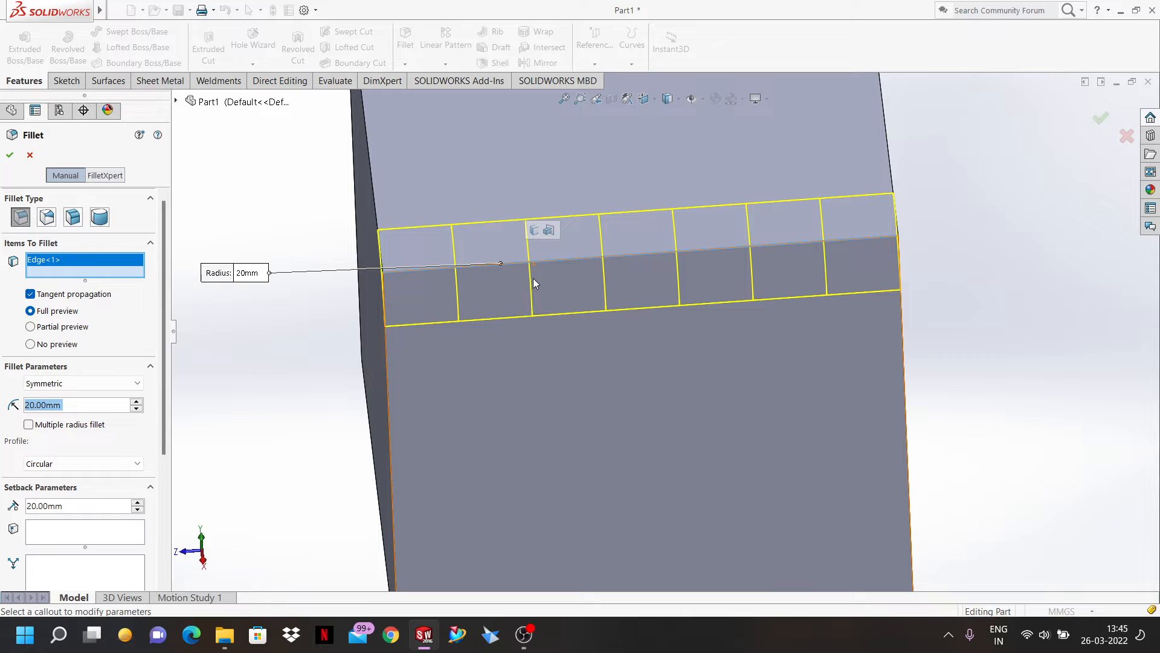
click(46, 219)
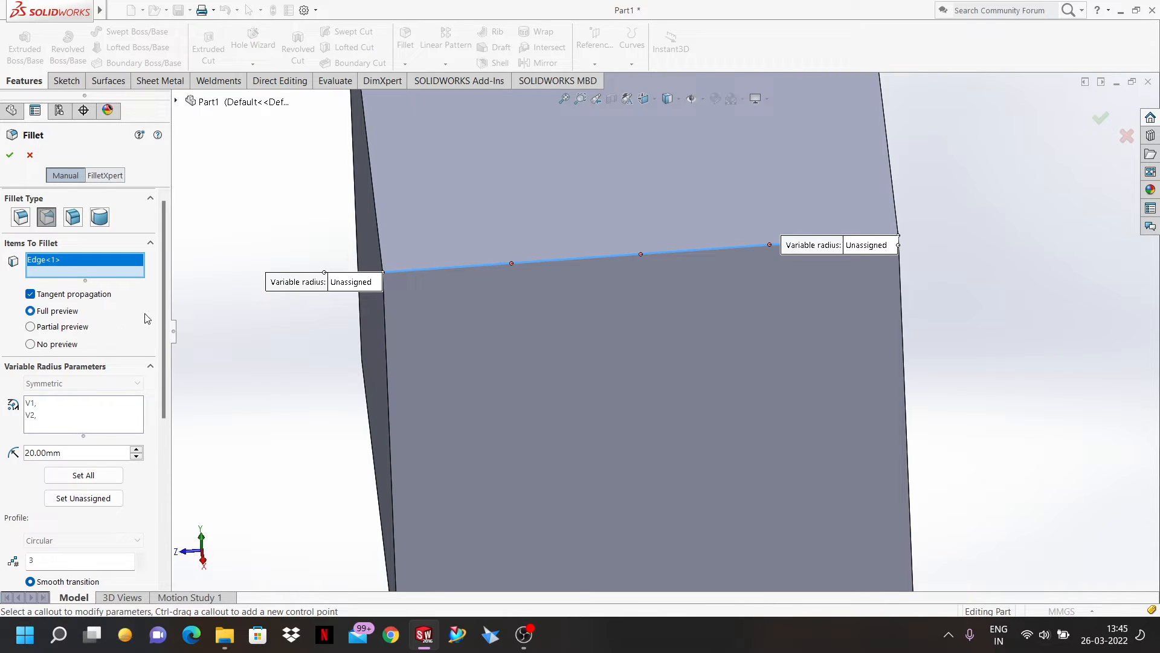
scroll(167, 306, down, 2)
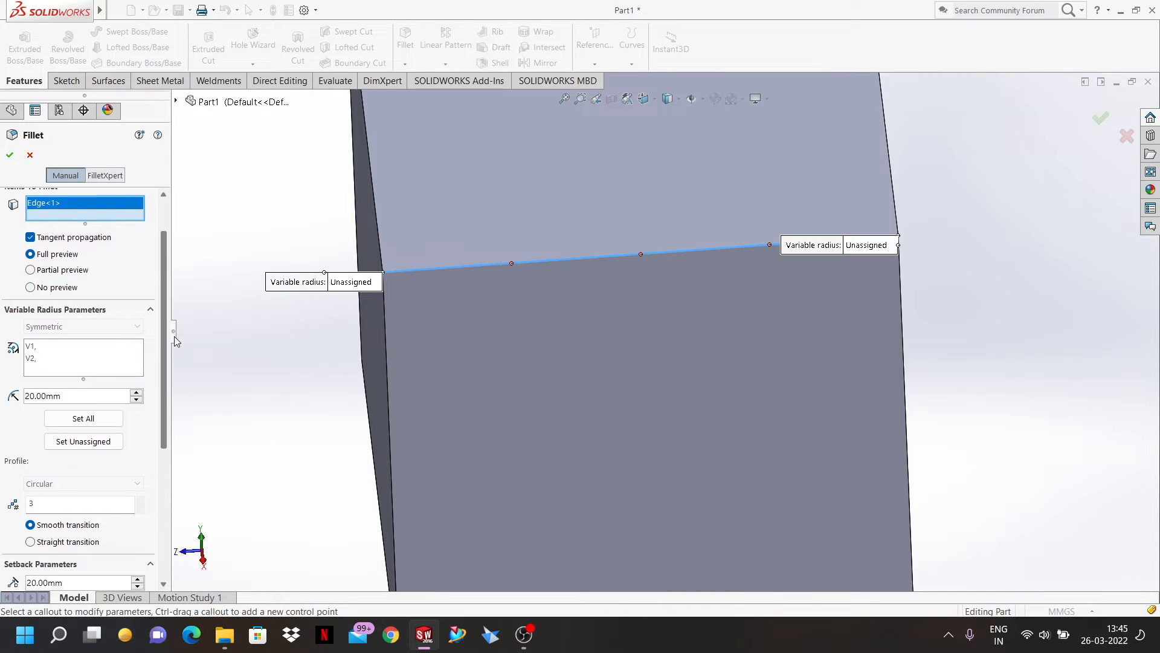
scroll(174, 336, down, 2)
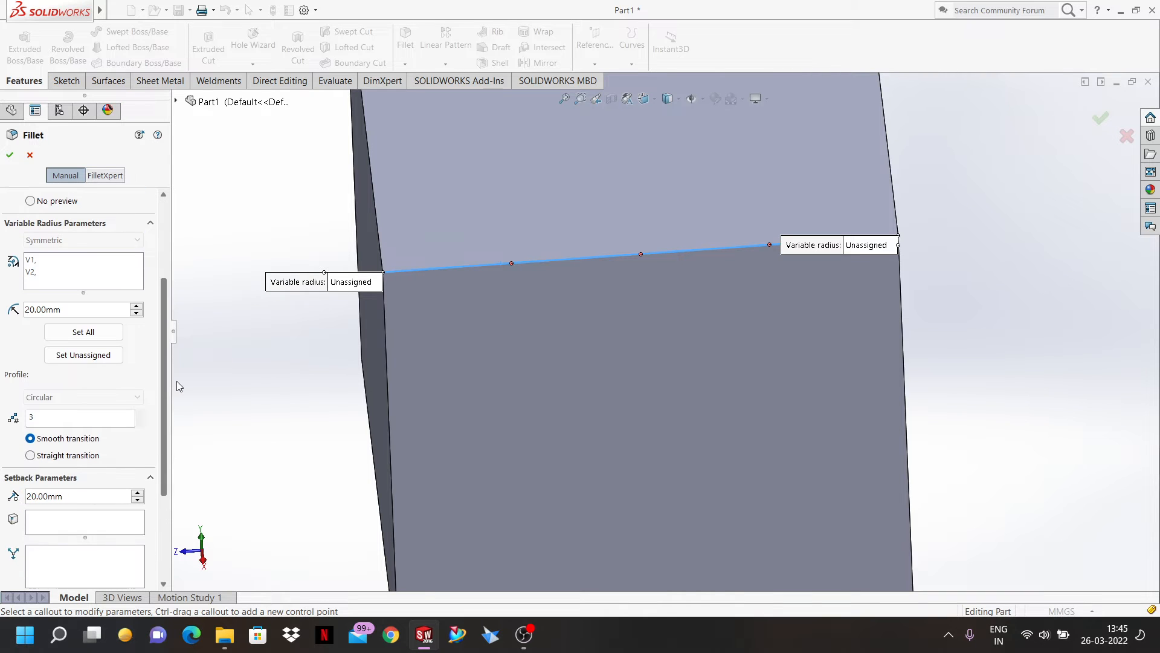
click(29, 416)
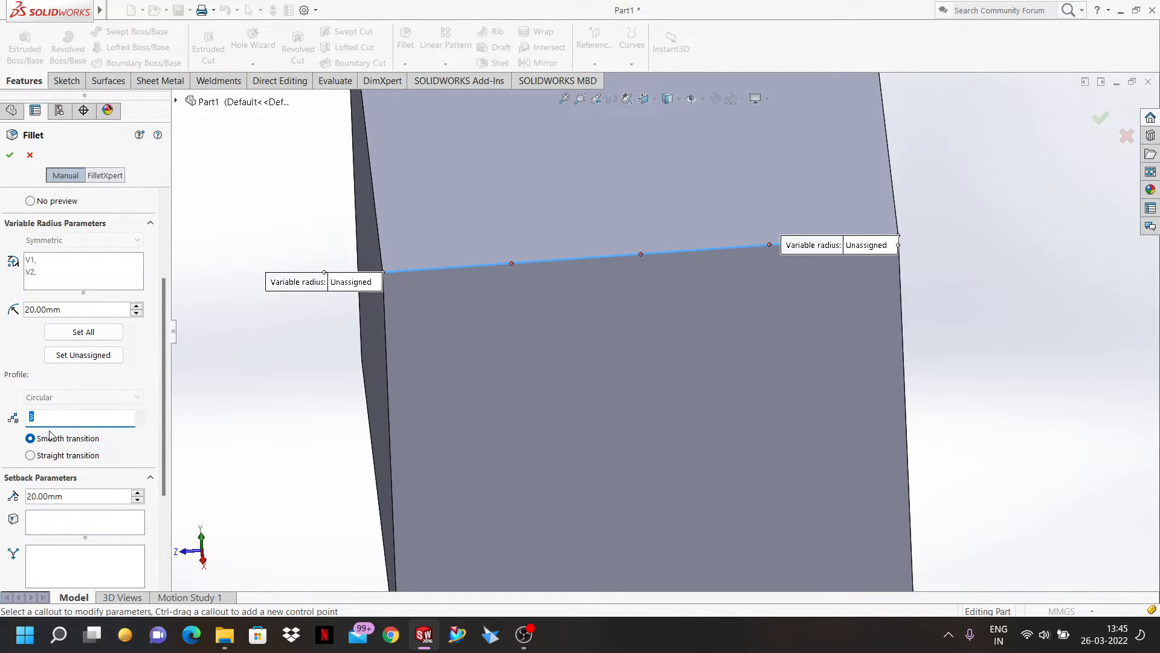
text(5)
- Set the variable fillet radius to 20 mm at vertex V1 and 50 mm at vertex V2
click(349, 283)
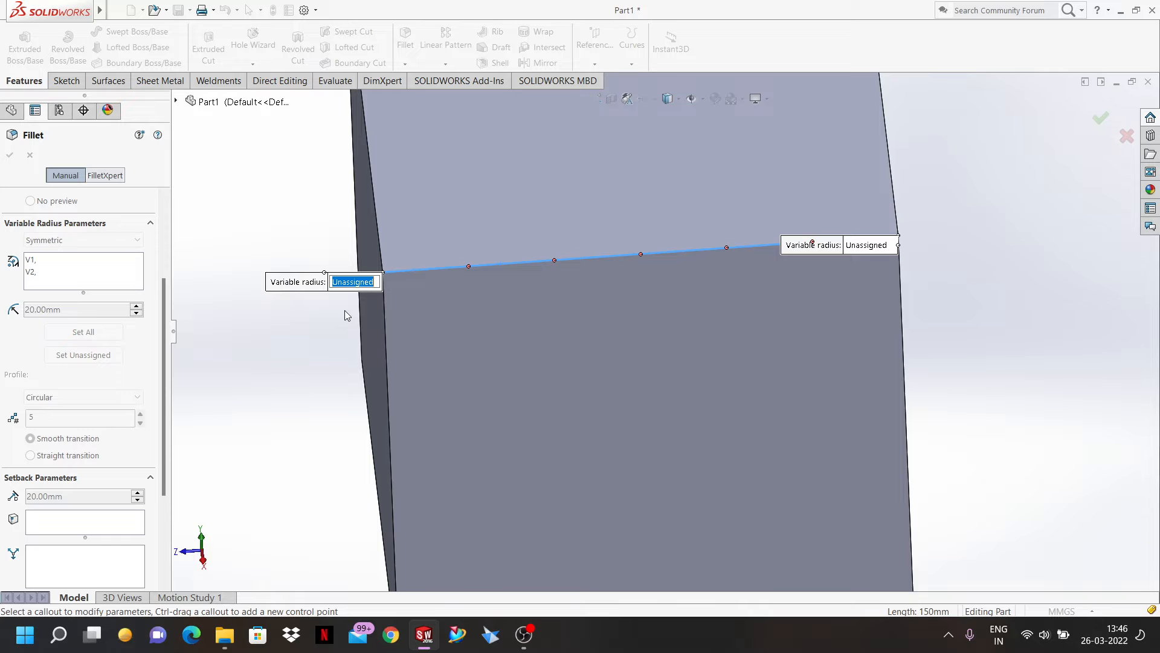
text(20)
key(Return)
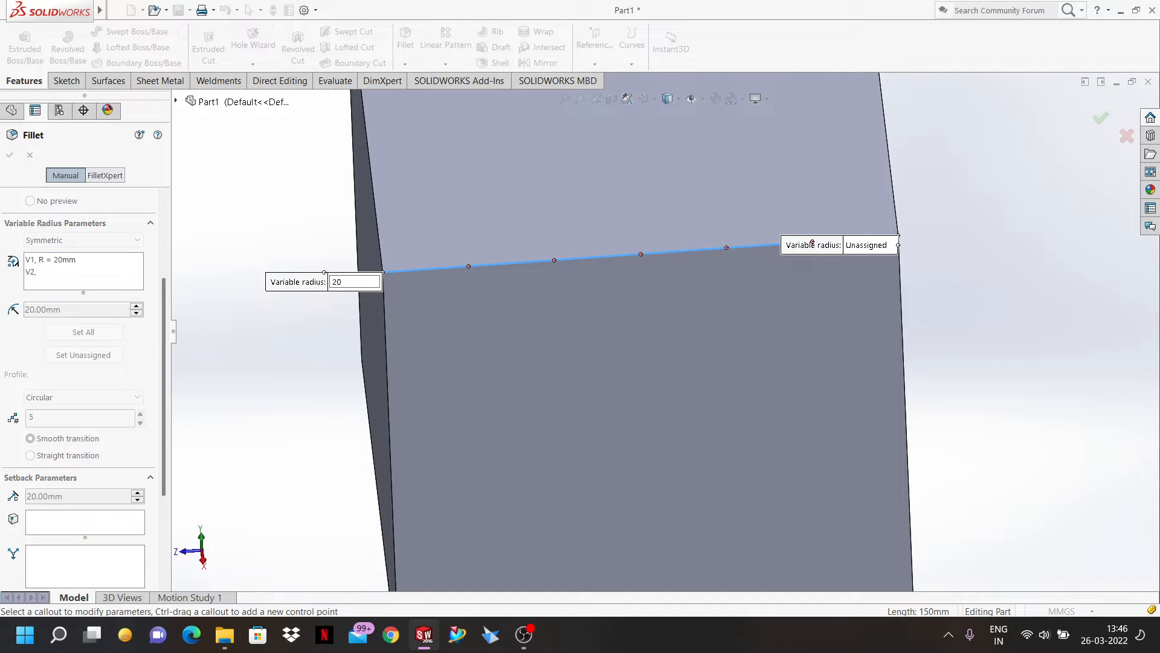
click(884, 248)
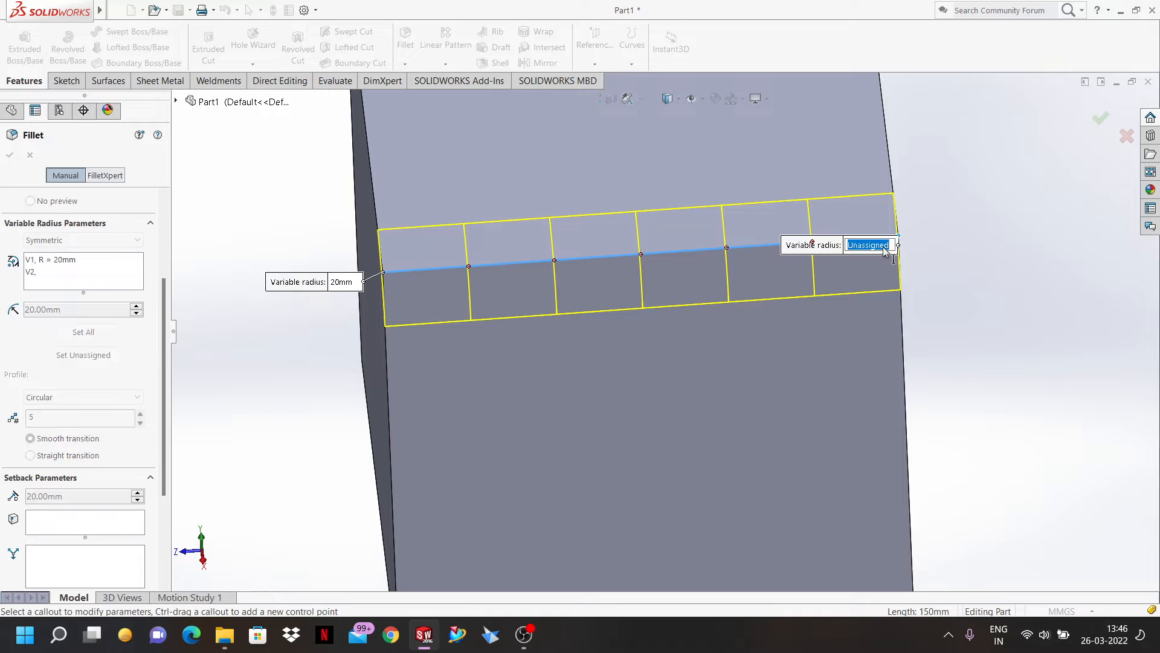
text(50)
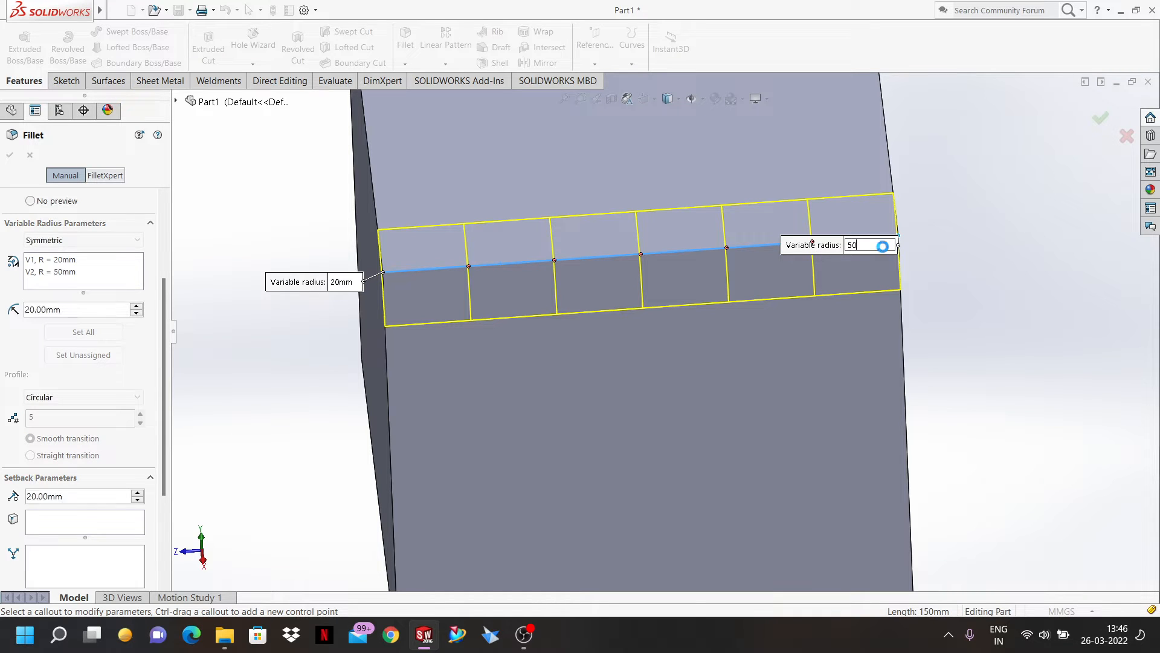
key(Return)
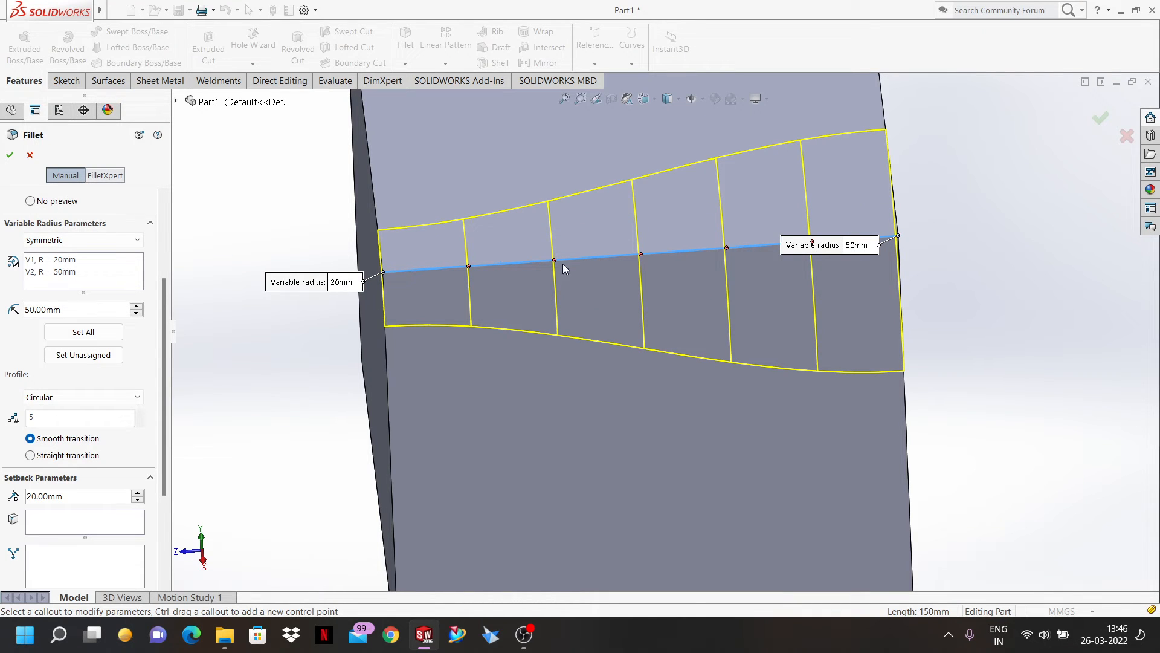
- Add a control point at 33.33% along the edge with a 45 mm radius and move its callout clear of the V1 callout
click(554, 261)
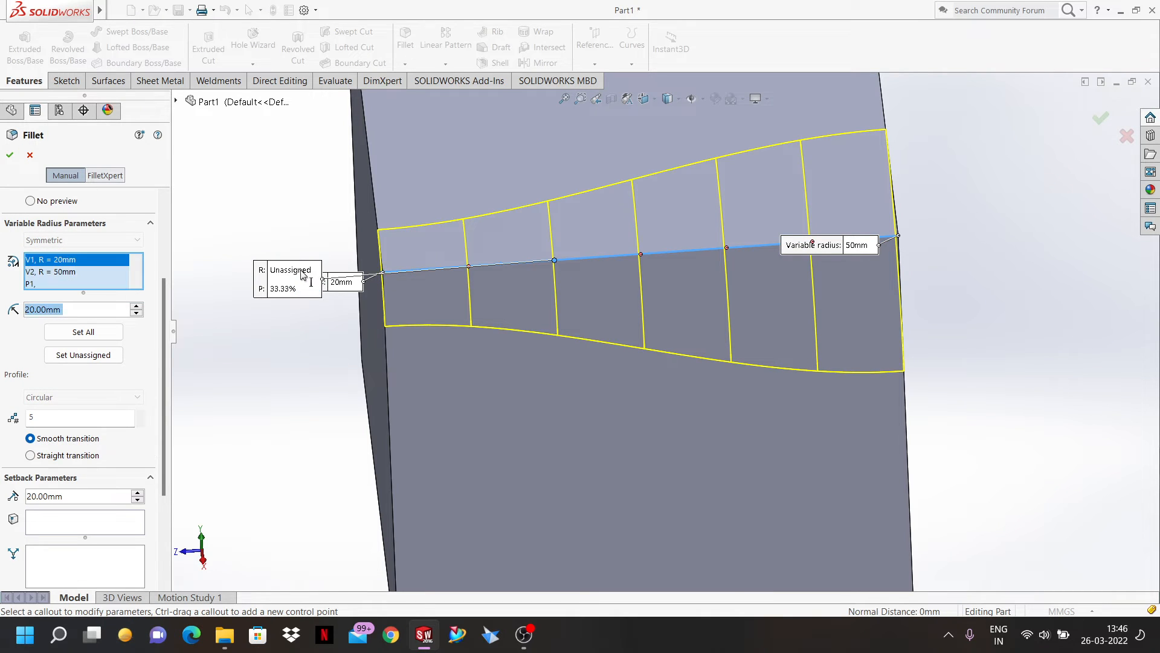
click(298, 272)
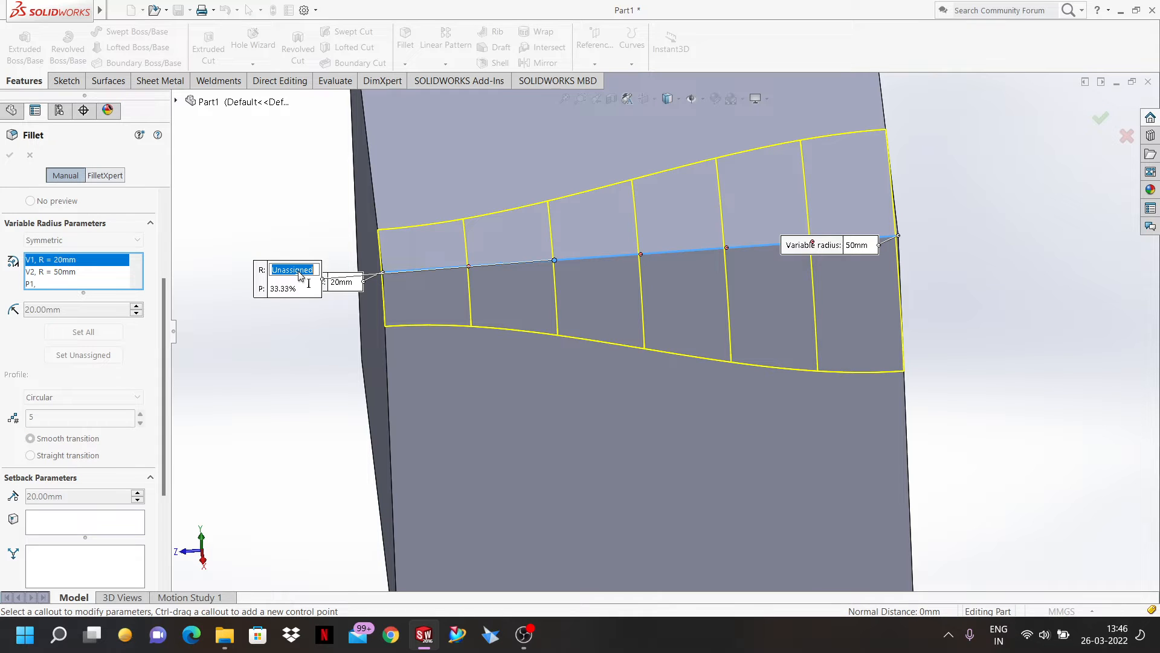
text(45)
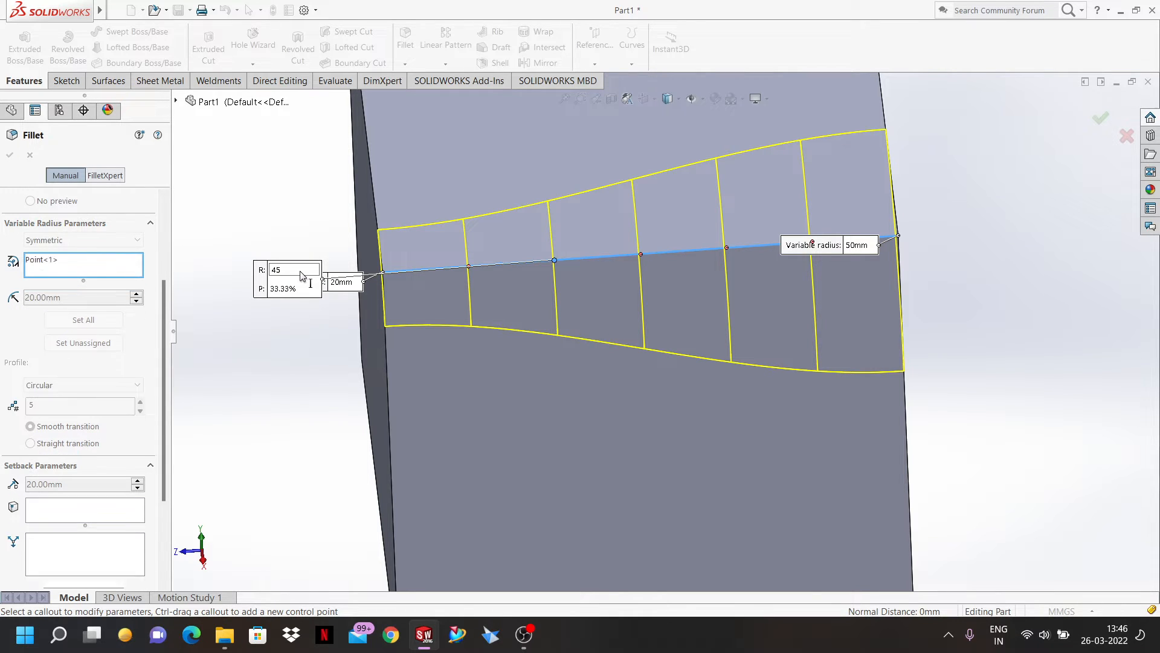
key(Return)
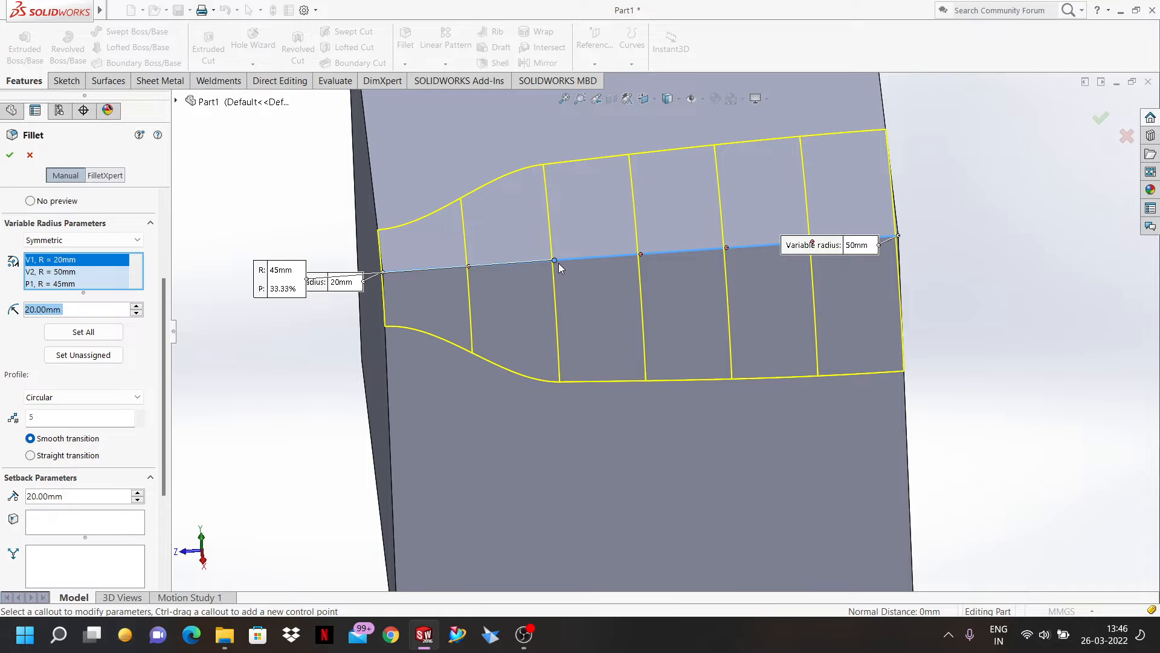
drag(308, 281, 382, 185)
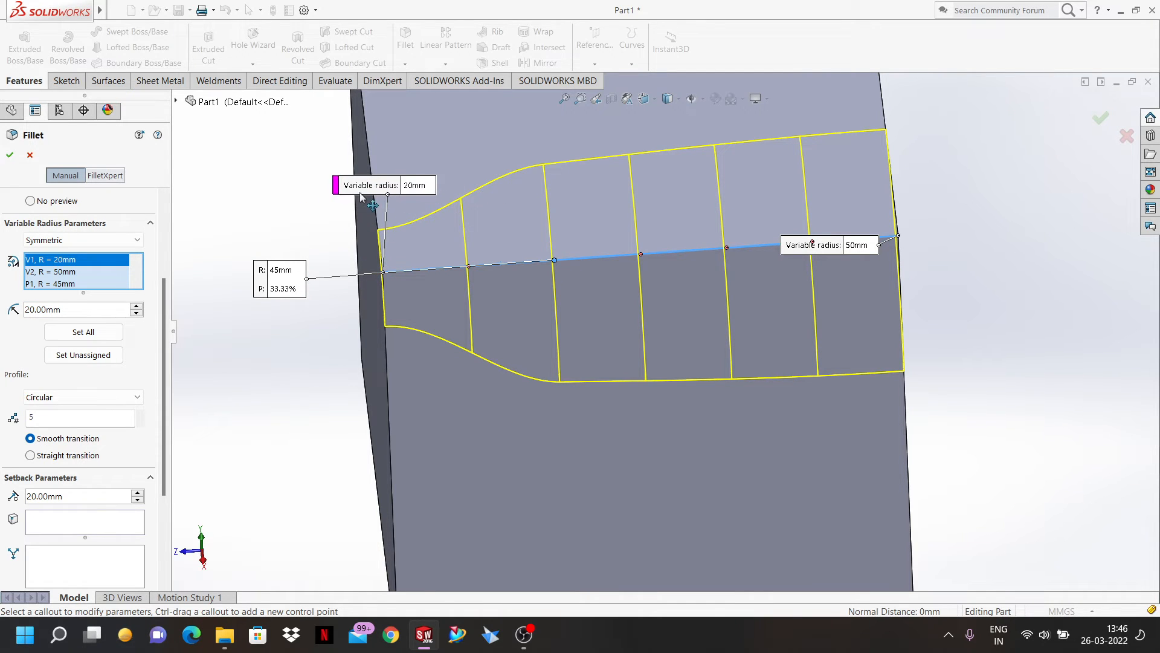
drag(283, 286, 504, 440)
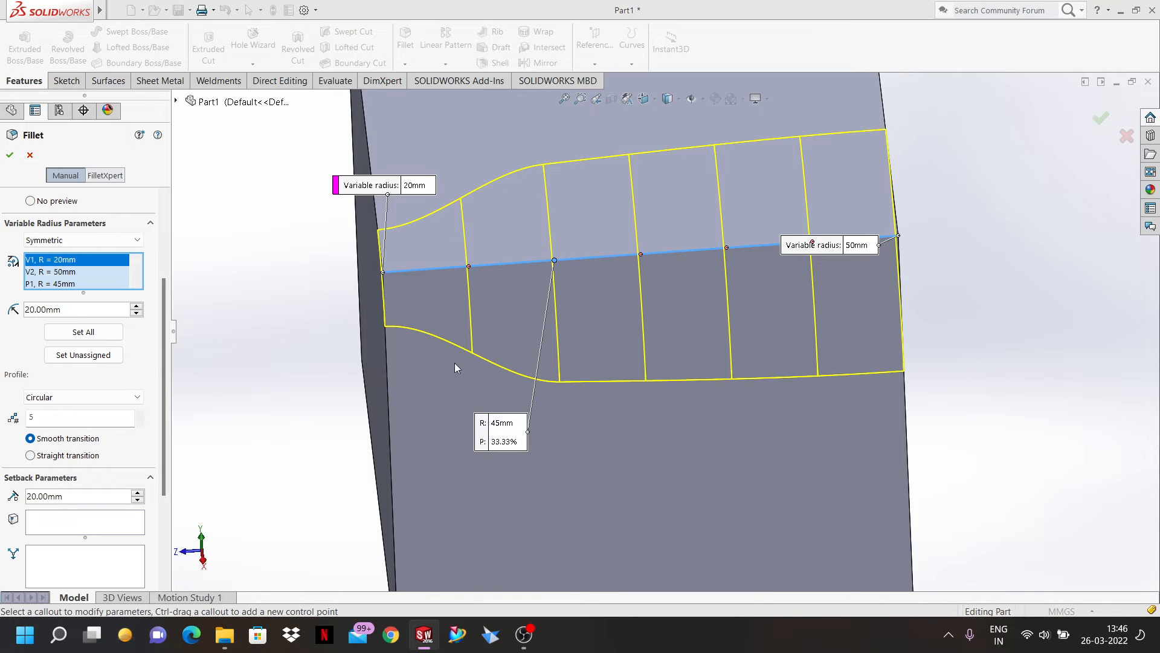
- Add a 20 mm radius control point at 16.67% along the edge and move its callout below the edge
click(469, 266)
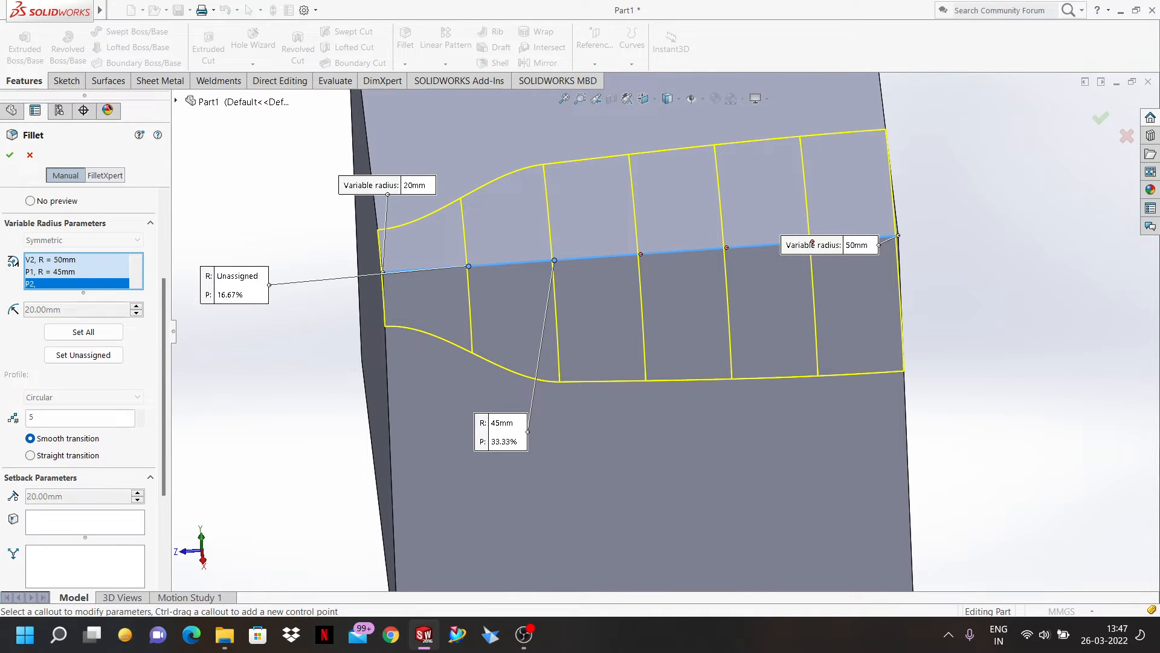
click(248, 271)
text(20)
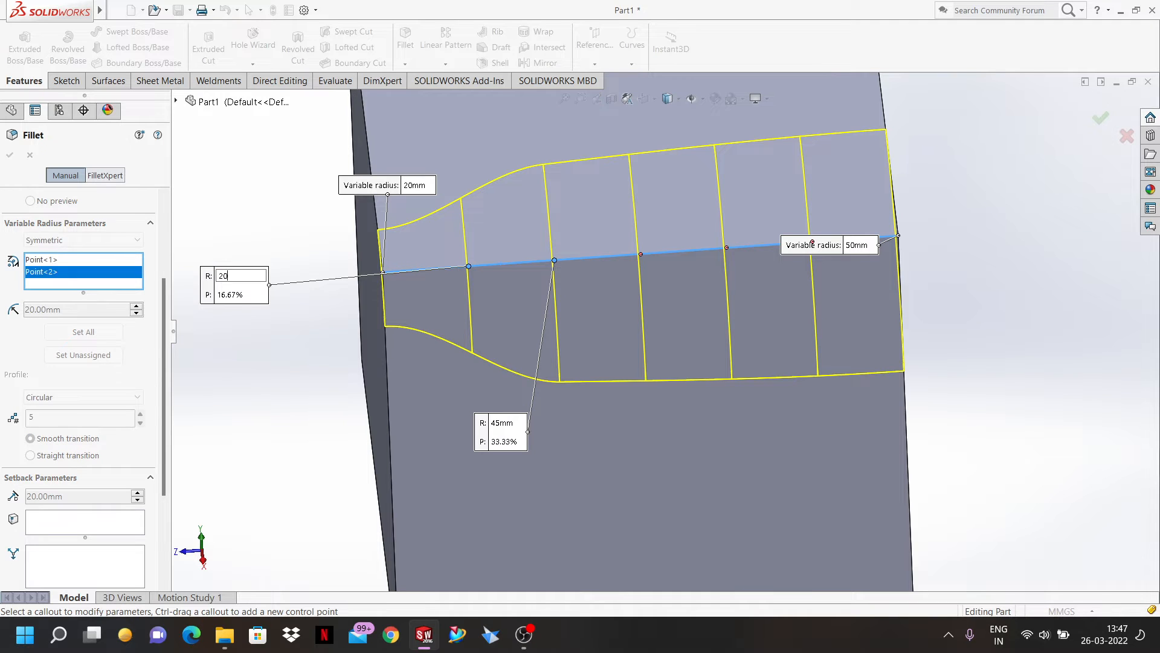
key(Return)
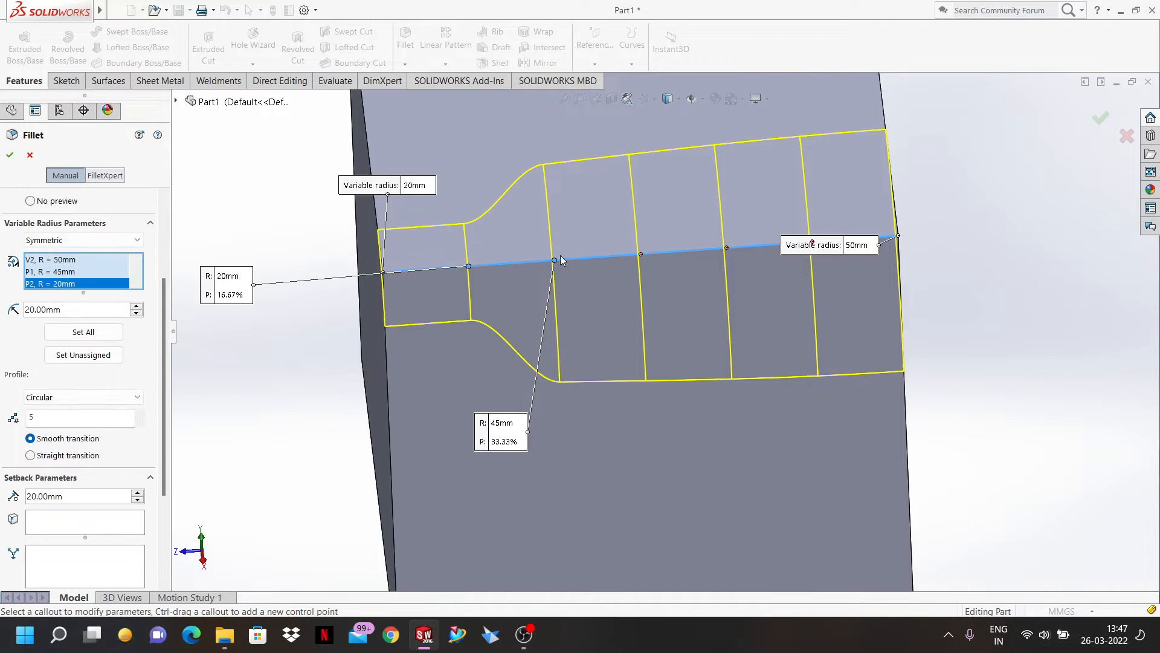
drag(239, 291, 341, 403)
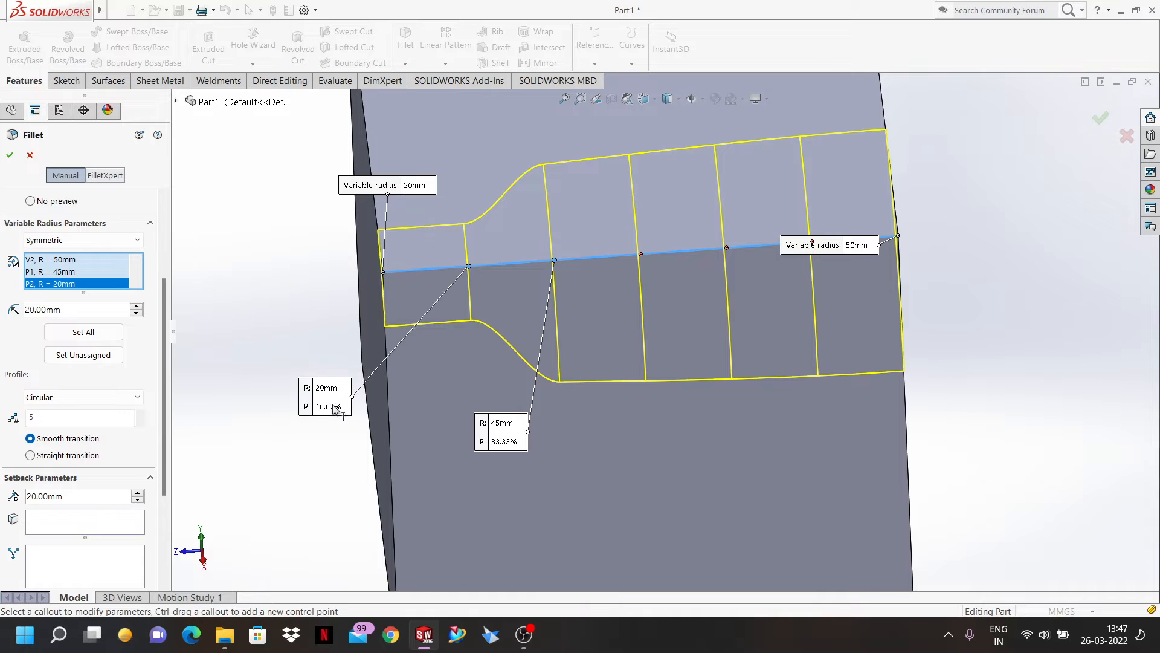
- Add a control point at 50% along the edge, move its callout below the edge, and set its radius to 15 mm
click(641, 254)
drag(944, 281, 721, 496)
click(695, 478)
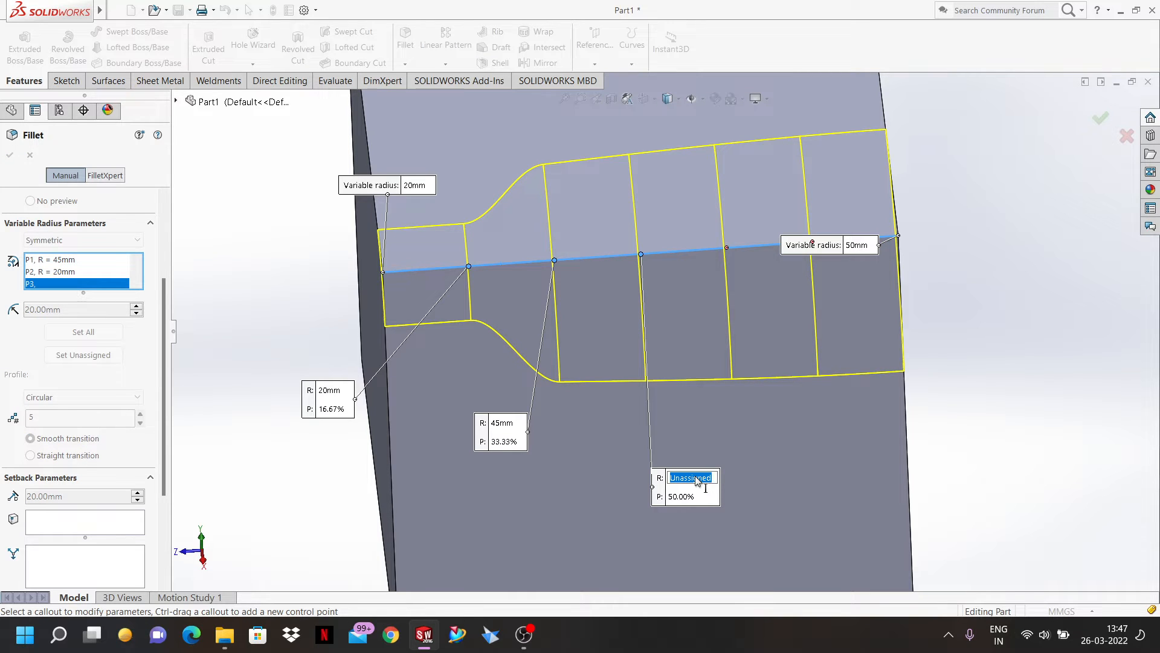
text(15)
key(Return)
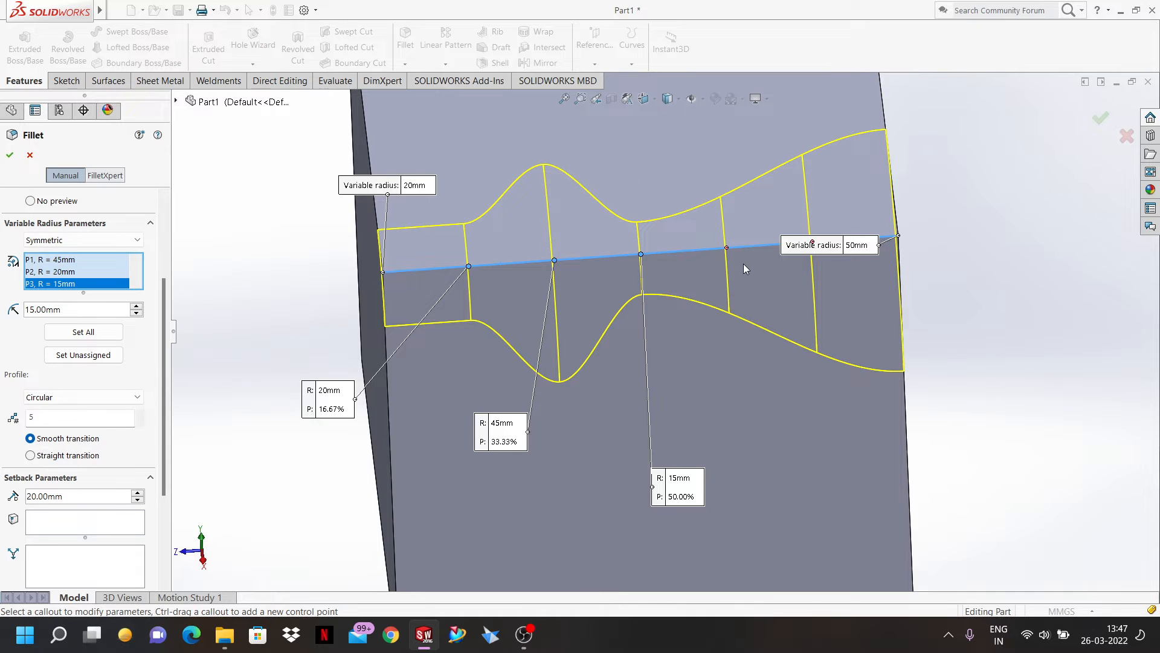
- Add a control point at 66.67% along the edge, place its callout below the edge, and set its radius to 25 mm
click(729, 248)
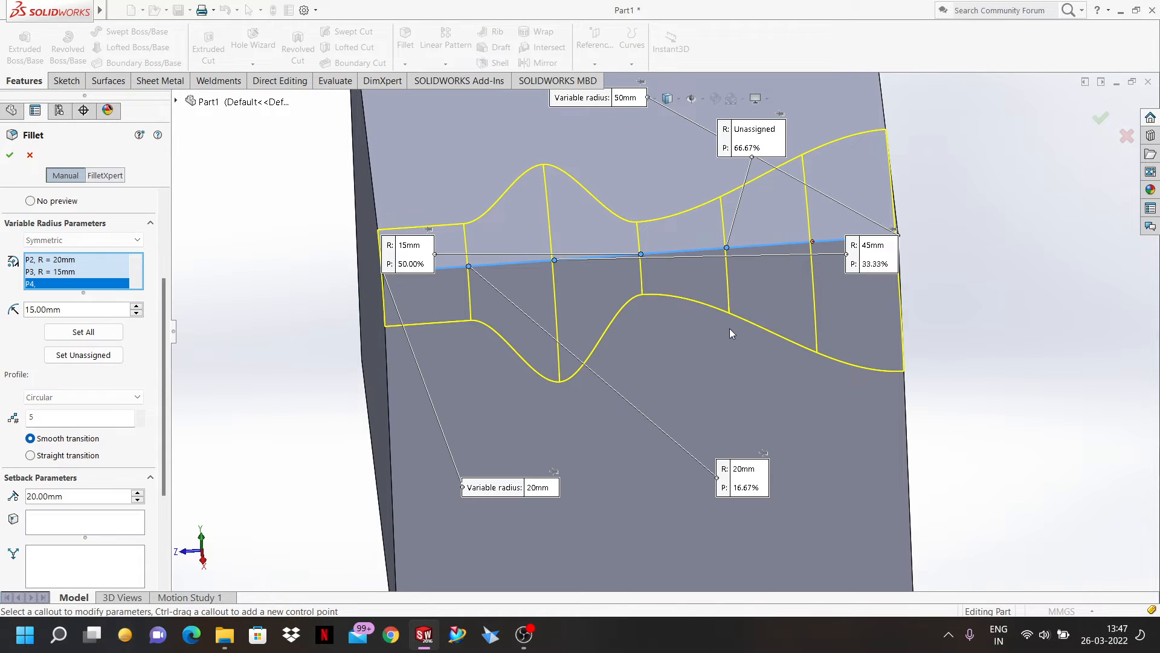
drag(756, 135, 826, 429)
click(825, 426)
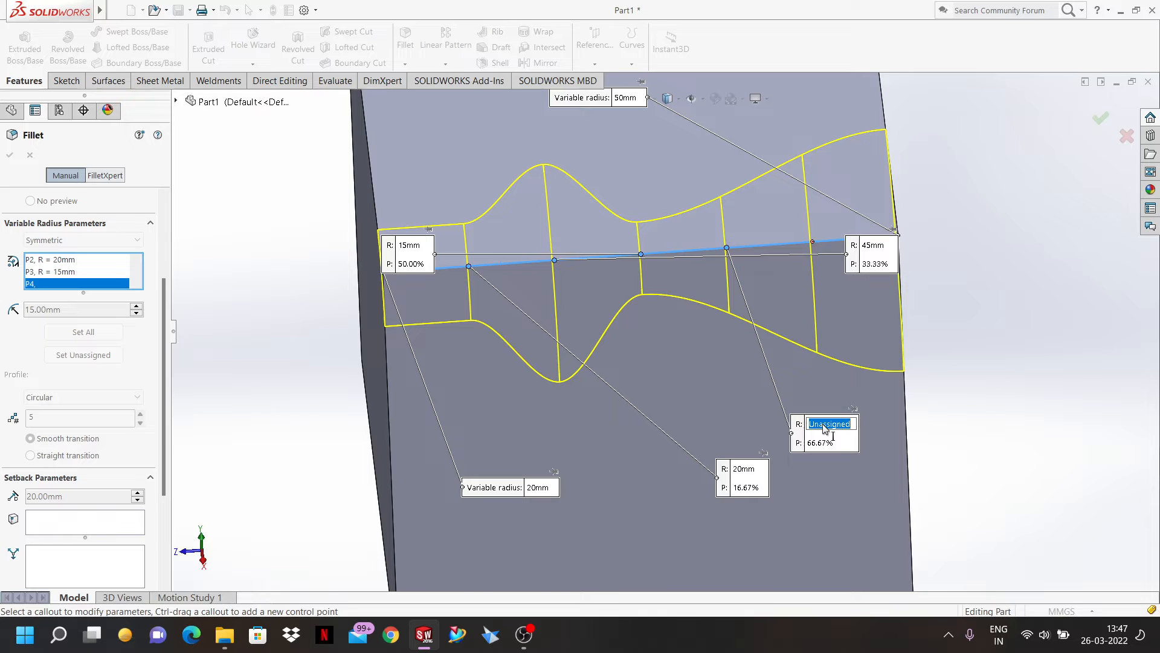
text(25)
key(Return)
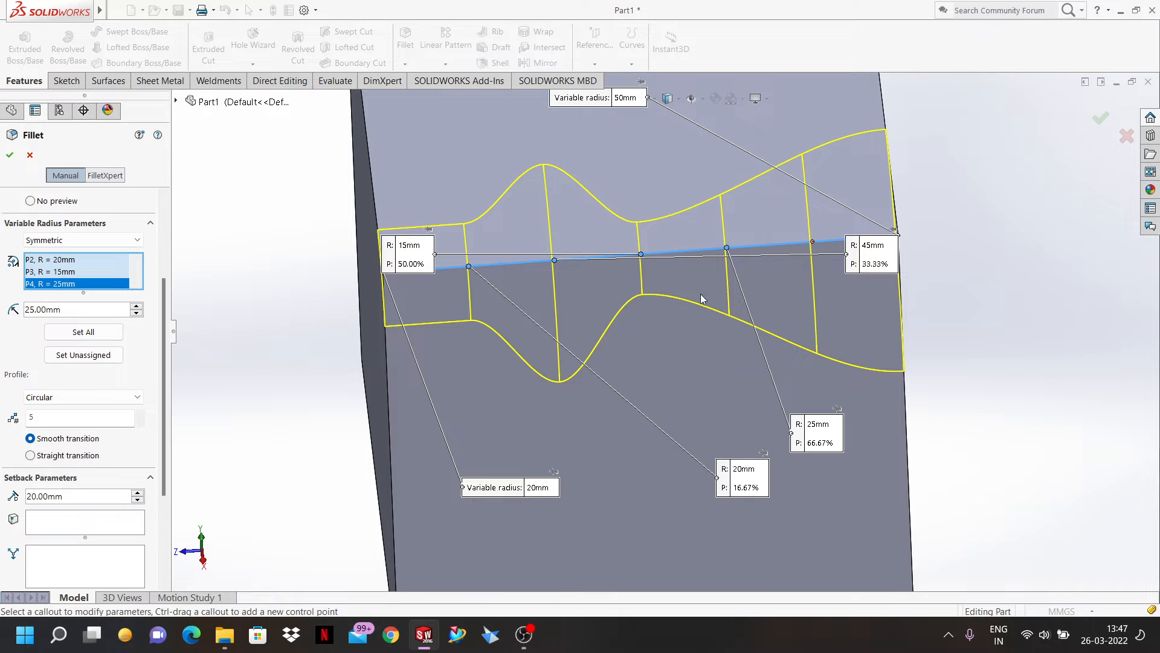
- Rearrange the radius callouts below the edge so each one sits near its own control point without crossing leaders
drag(406, 255, 662, 377)
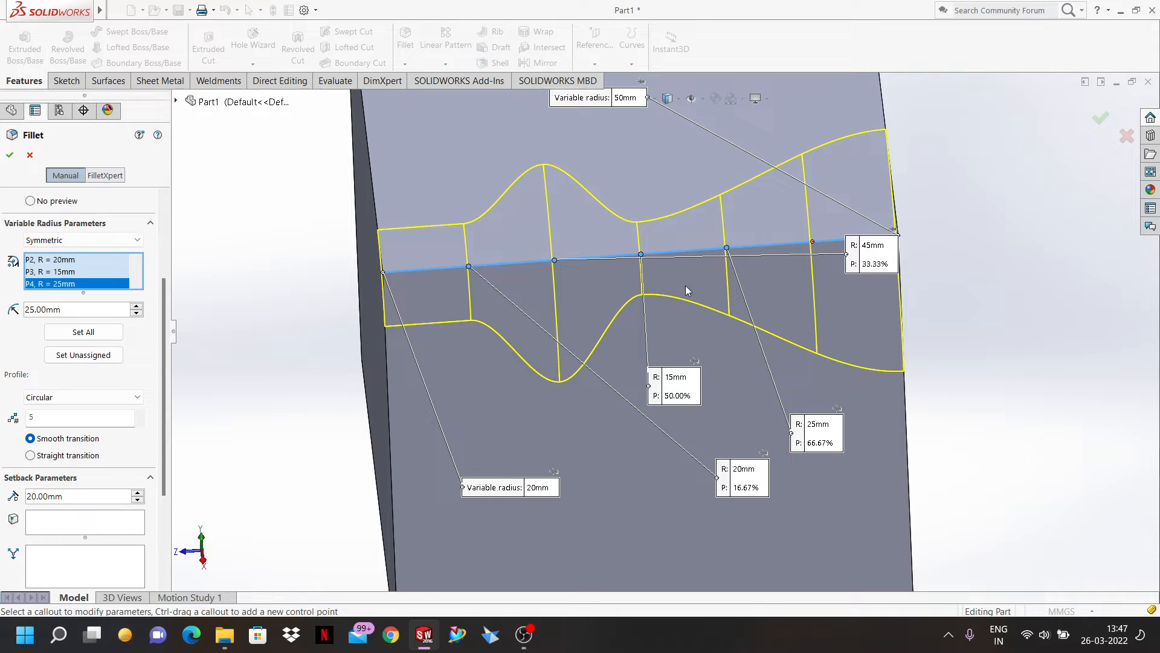
drag(856, 269, 616, 526)
drag(743, 481, 515, 427)
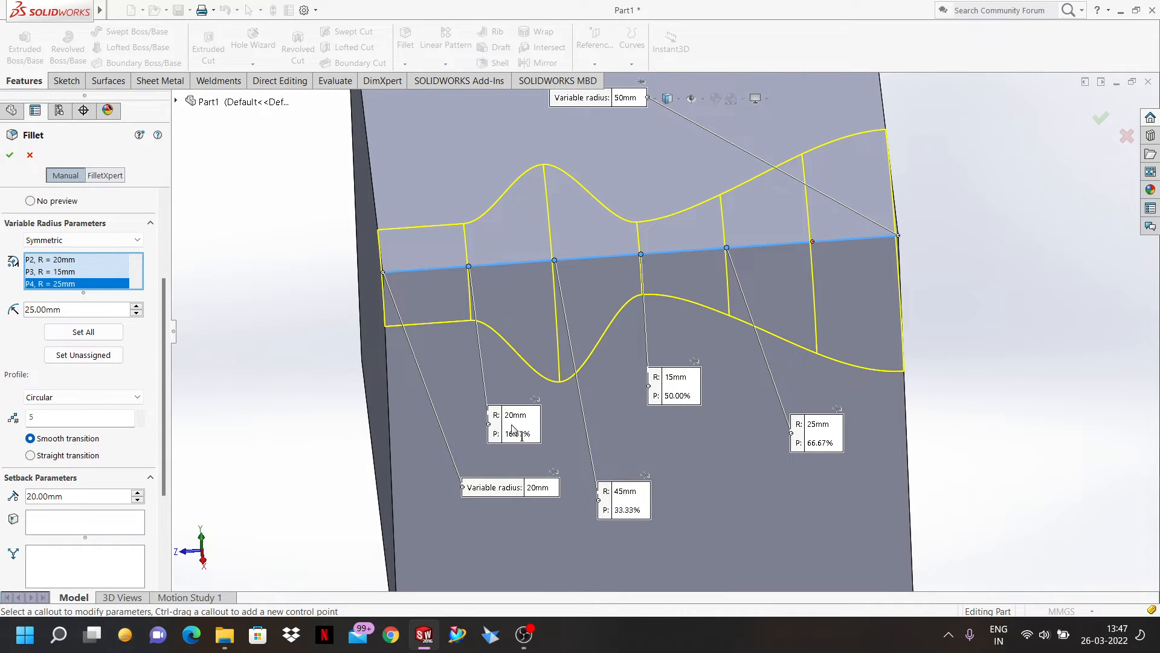
drag(528, 492, 457, 514)
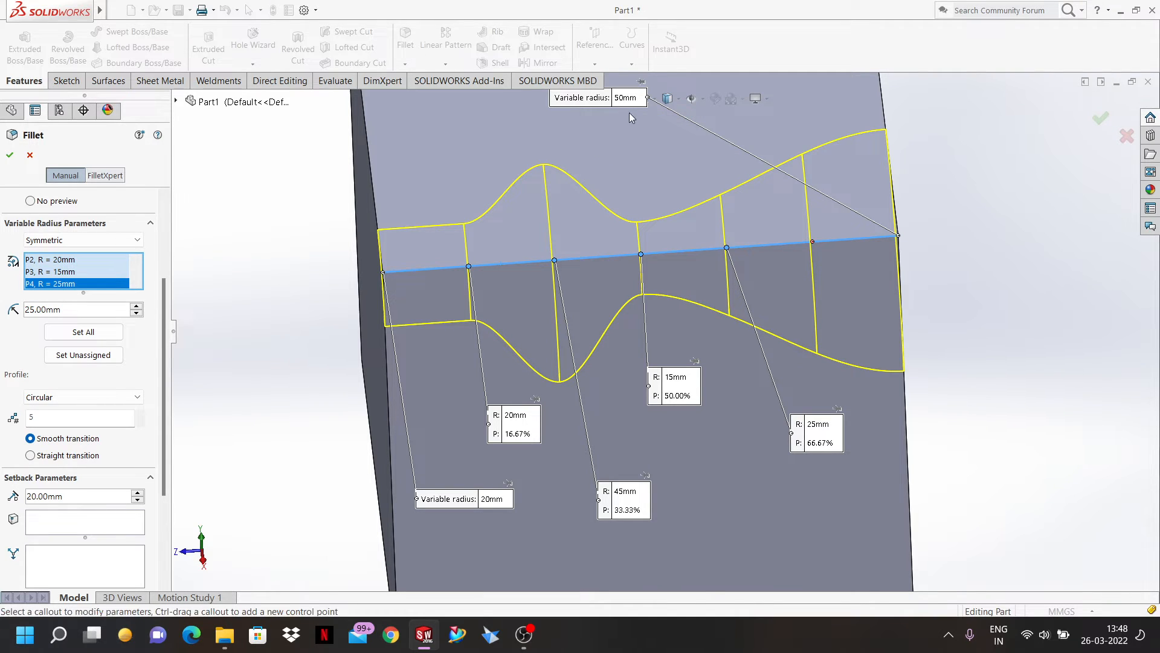
- Add a control point at 83.33% along the edge with a 35 mm radius and accept the variable size fillet
key(Left)
key(Left)
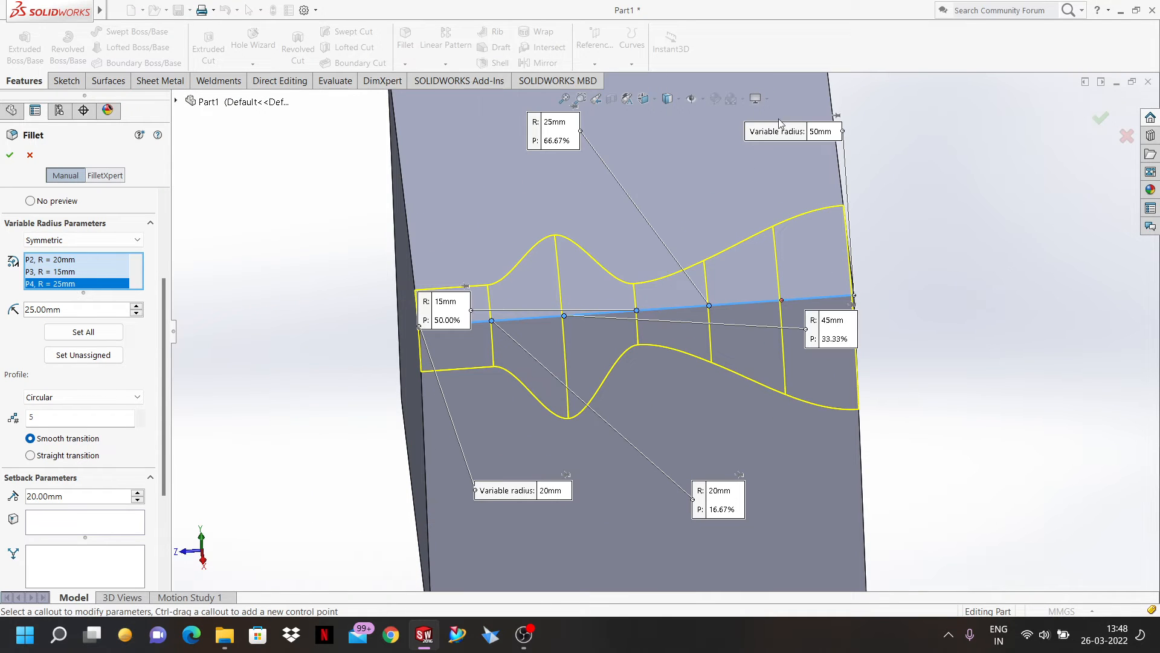
drag(786, 136, 917, 180)
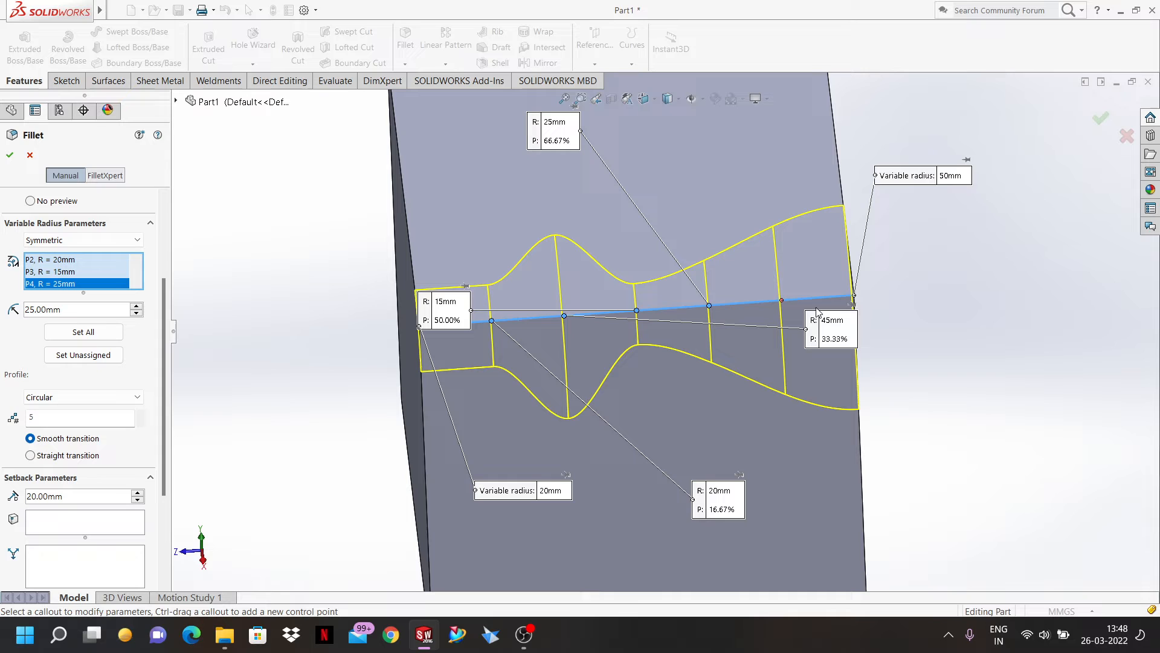
click(782, 300)
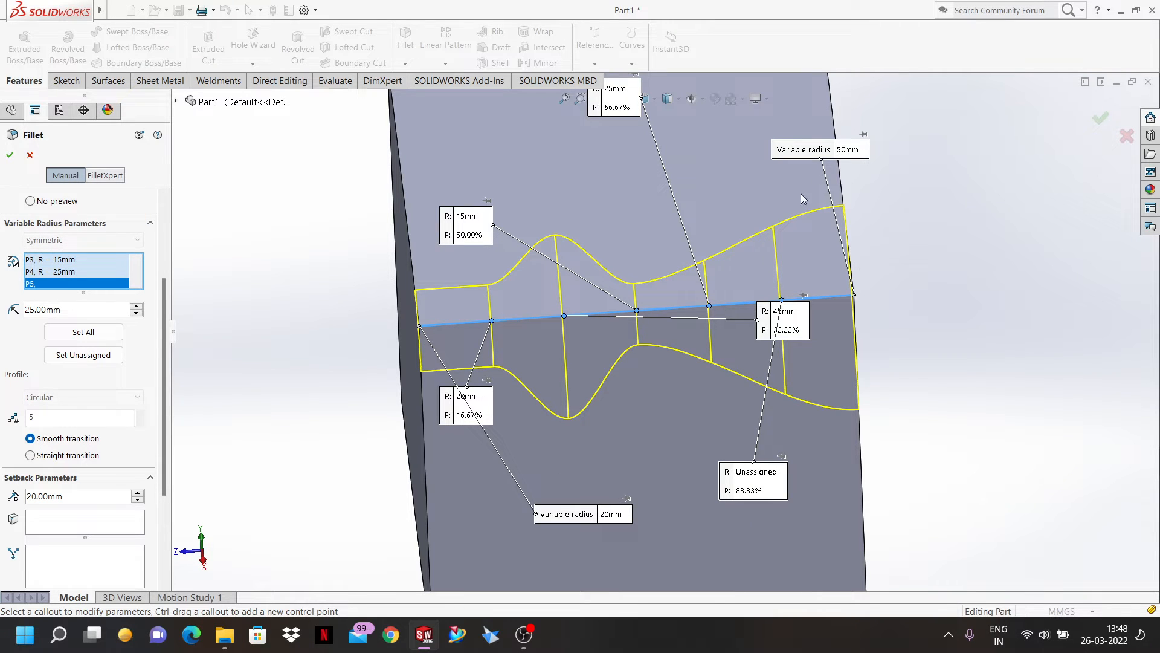
click(763, 472)
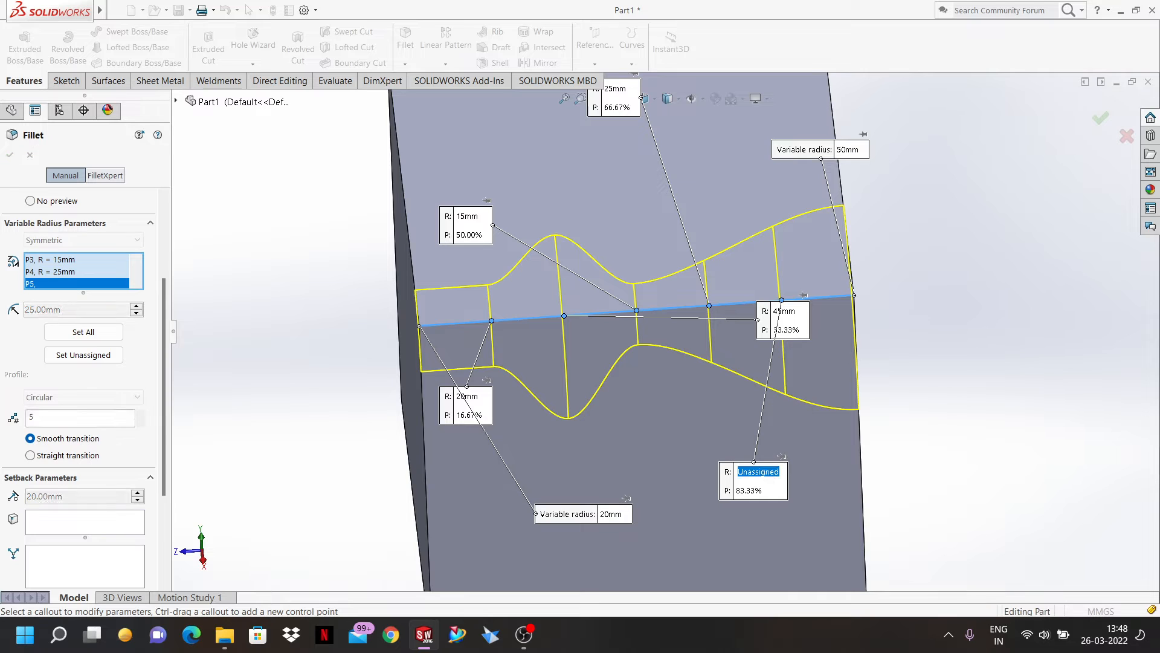
text(35)
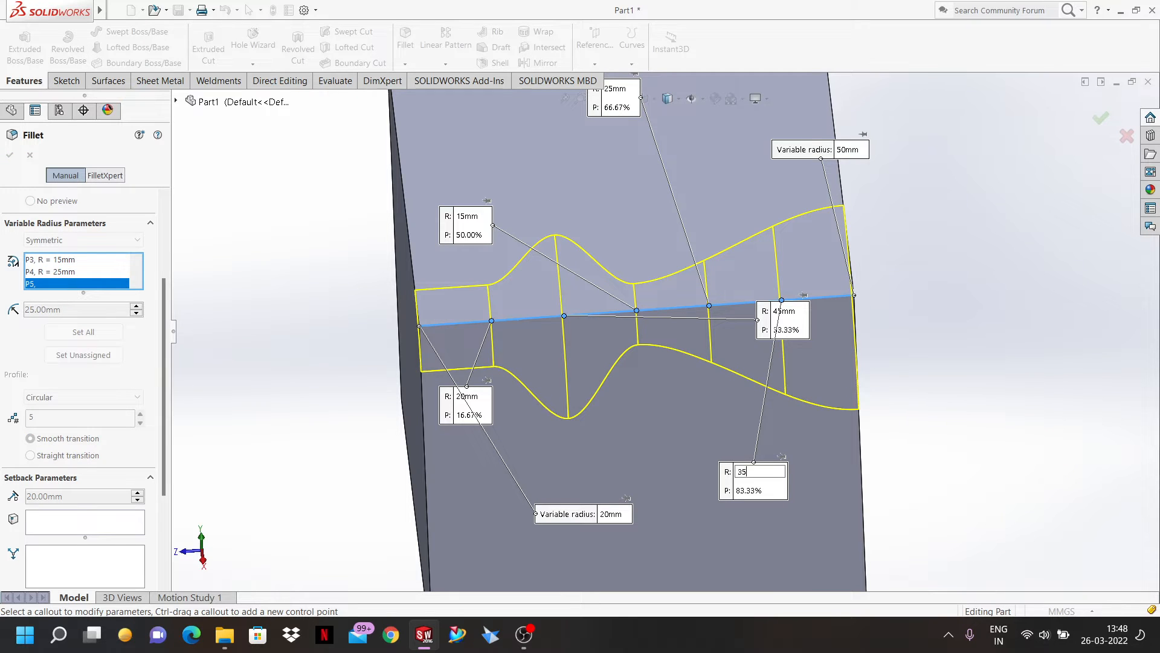
key(Return)
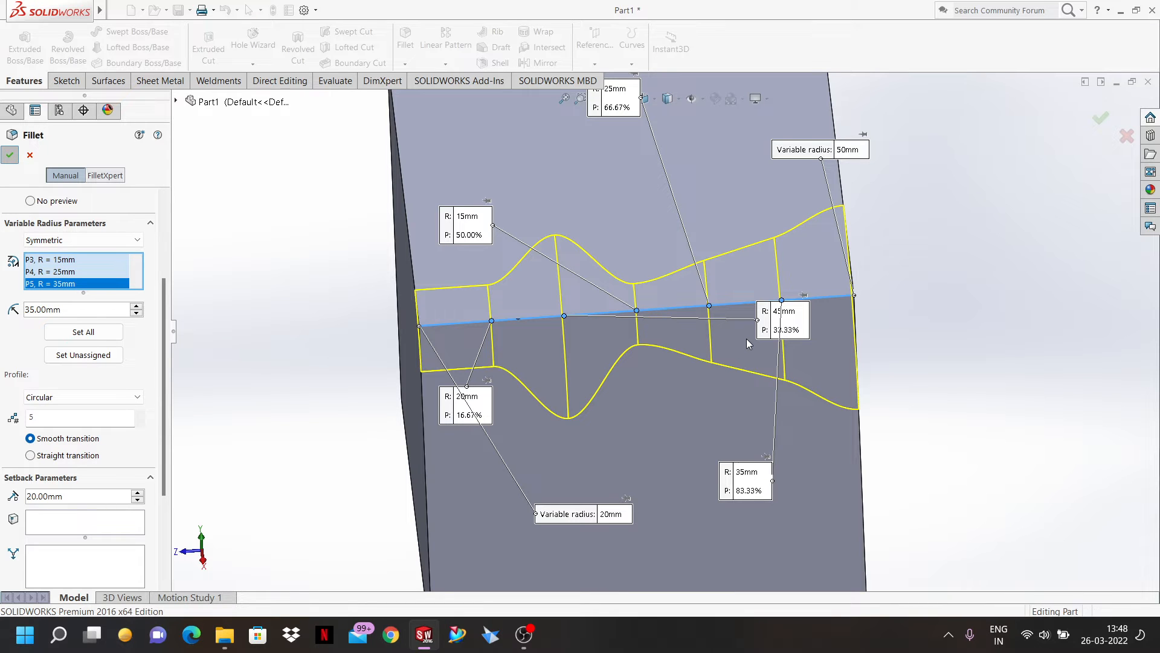
key(Return)
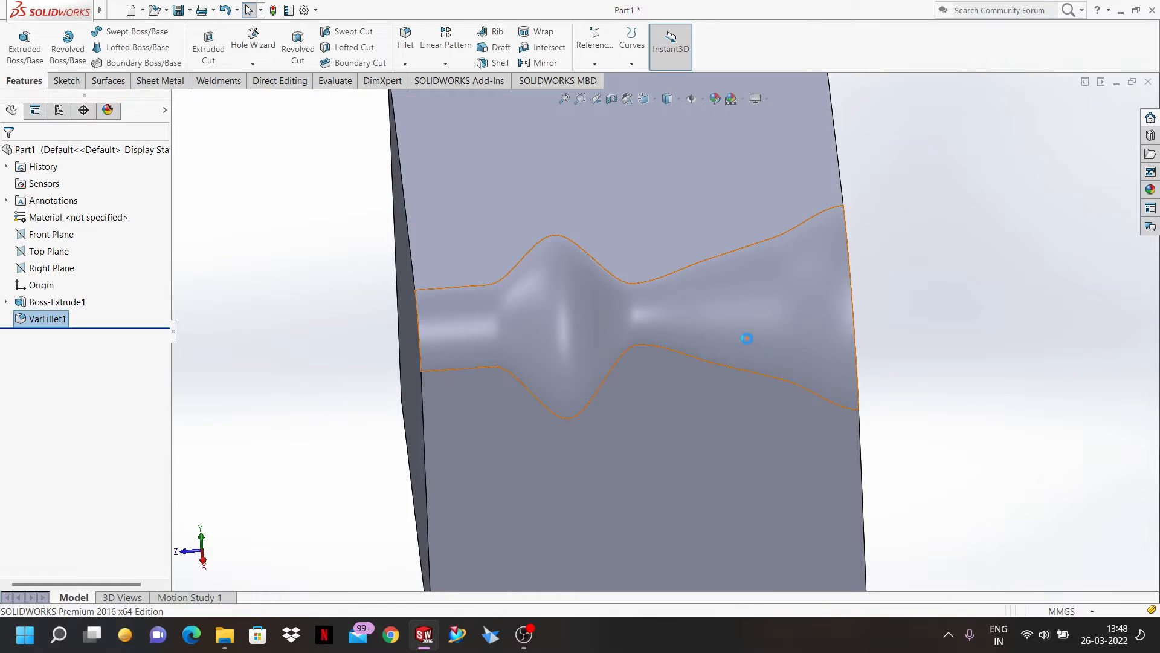
- Examine the shape of the finished variable size fillet on the cube from different angles
middle_drag(747, 339, 673, 383)
scroll(667, 378, up, 2)
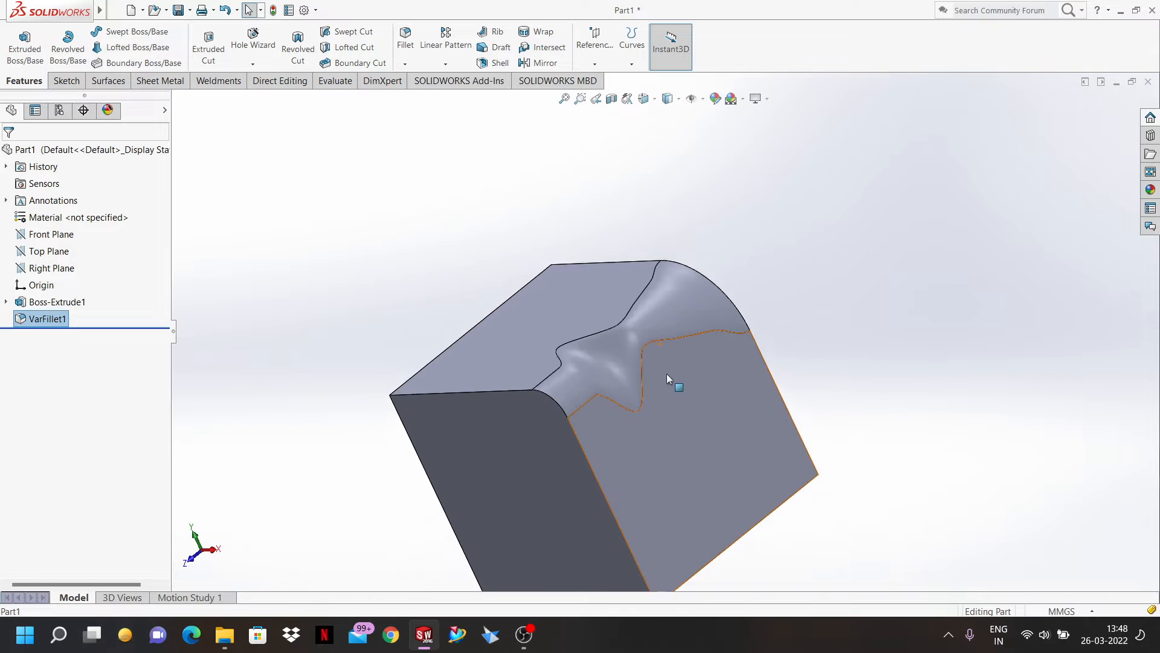
scroll(666, 374, up, 2)
middle_drag(617, 353, 683, 330)
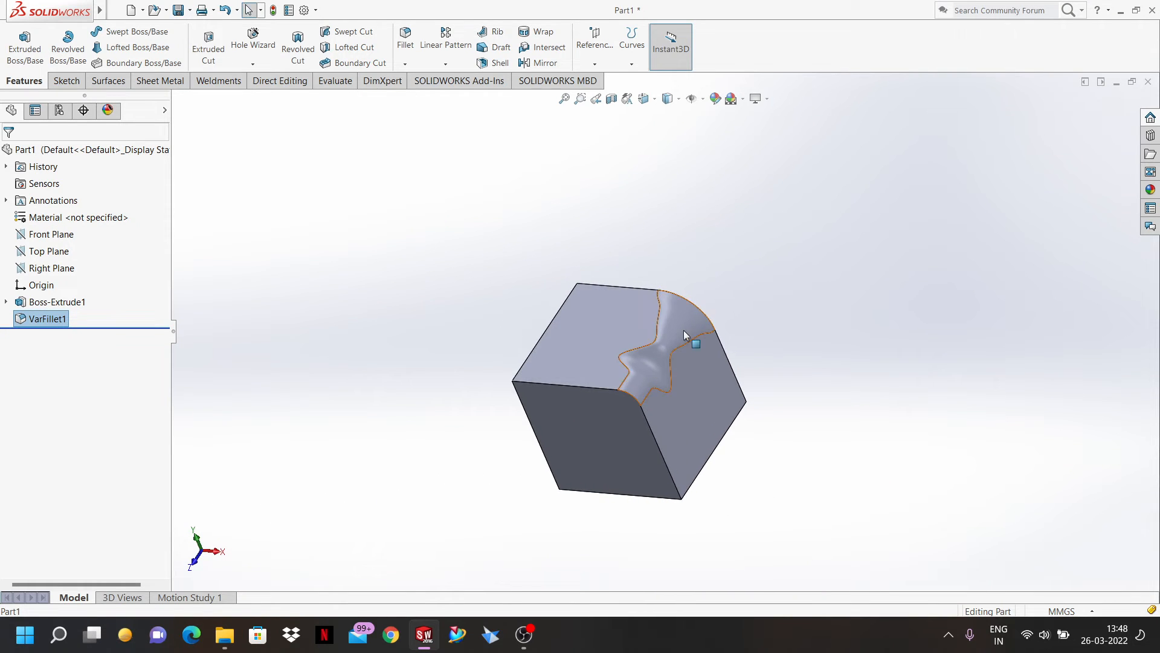
scroll(684, 330, down, 3)
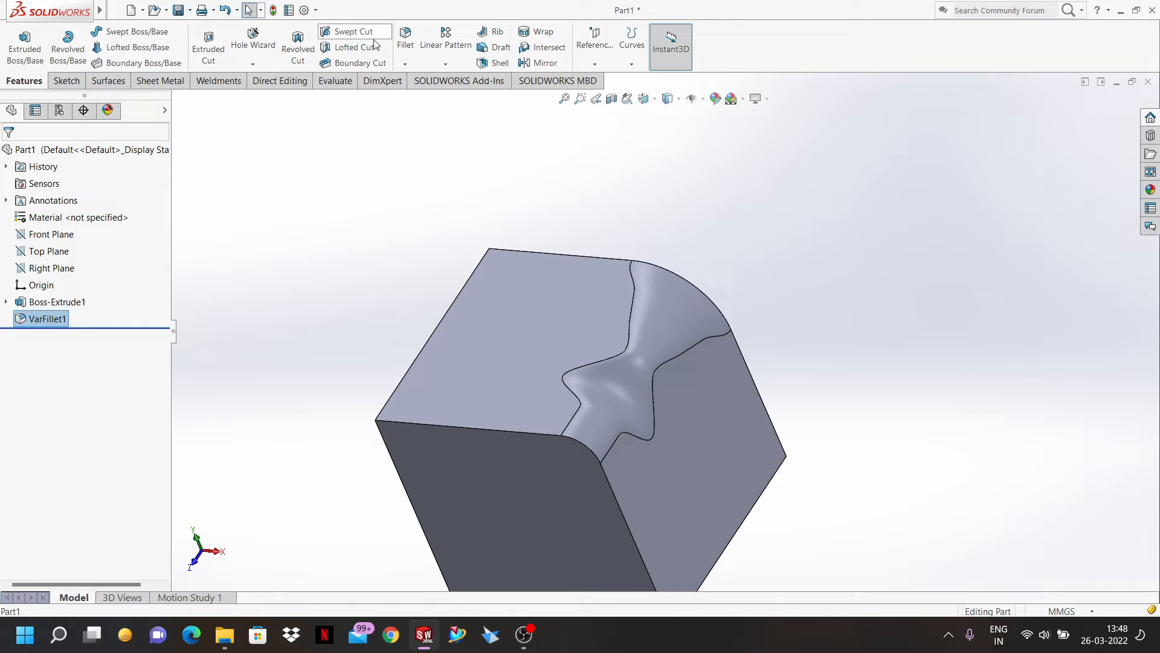
- Review the variable radius, setback and overflow options of a new Fillet command, and close it without filleting anything
click(411, 45)
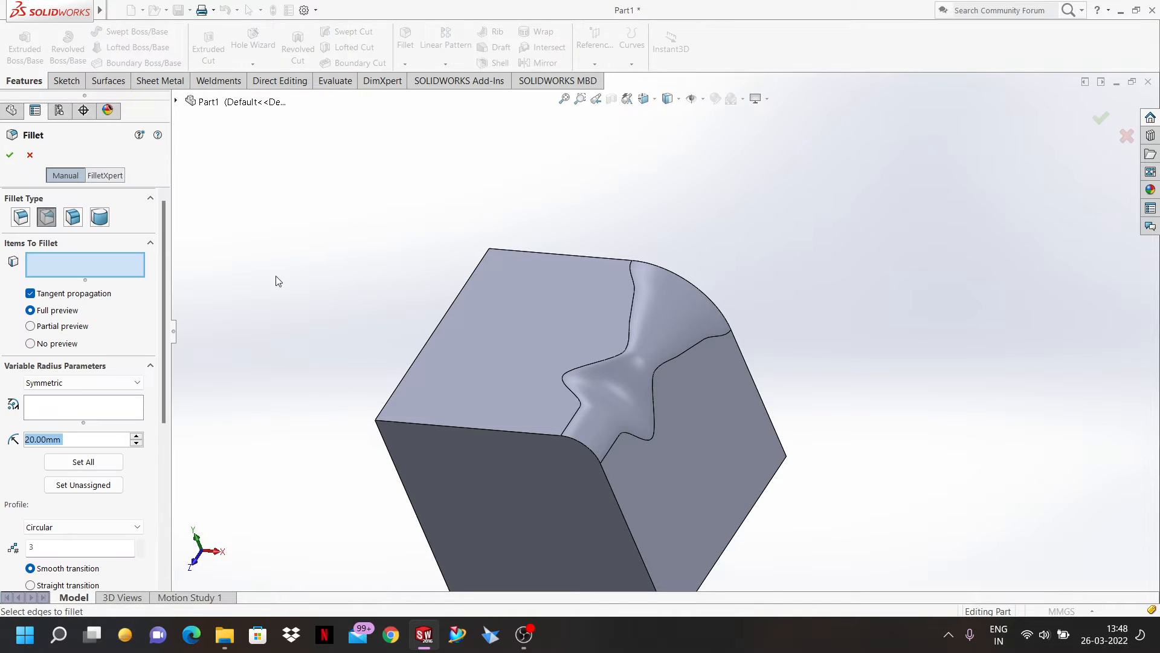
drag(162, 285, 173, 387)
scroll(173, 399, down, 3)
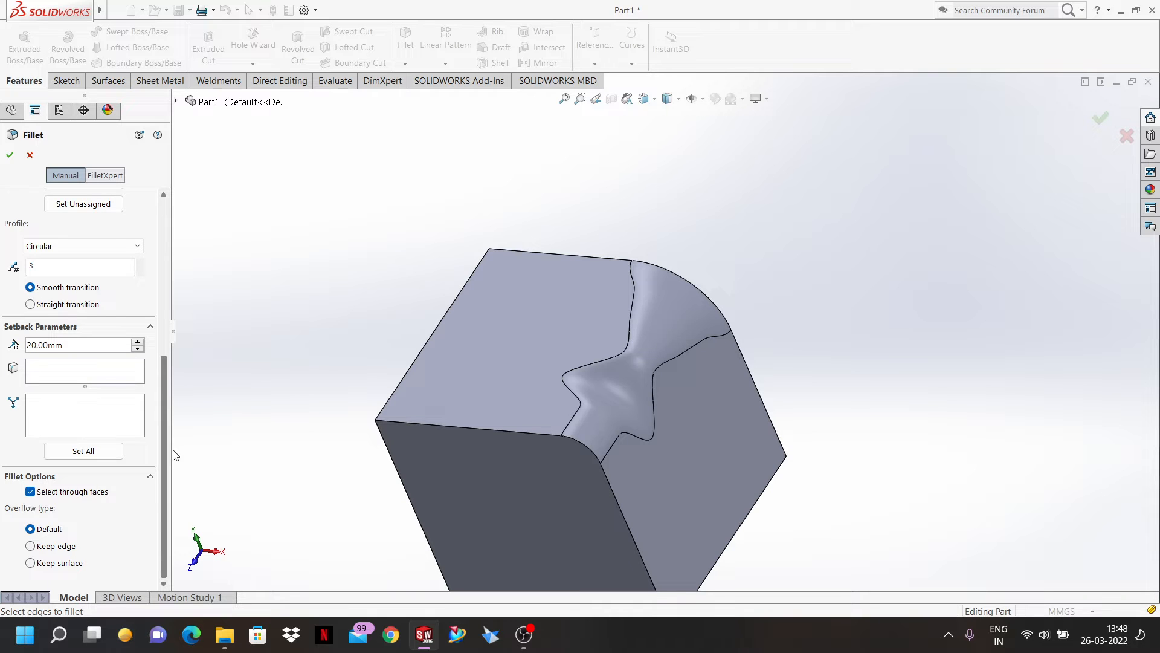
scroll(175, 455, up, 10)
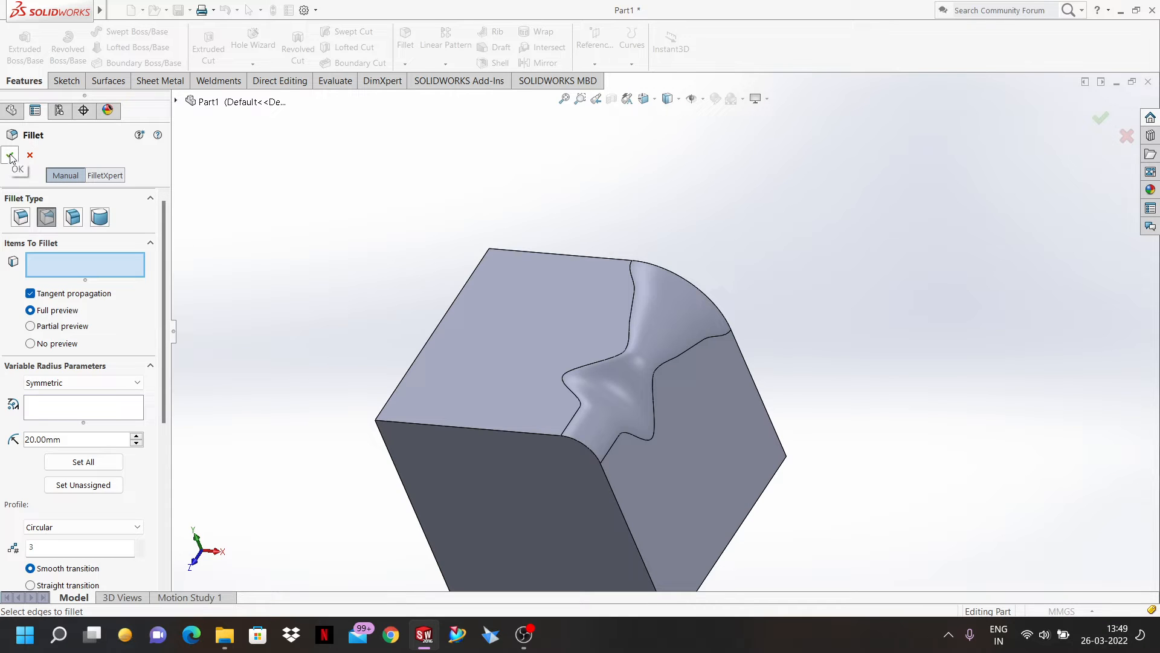
middle_drag(440, 378, 494, 362)
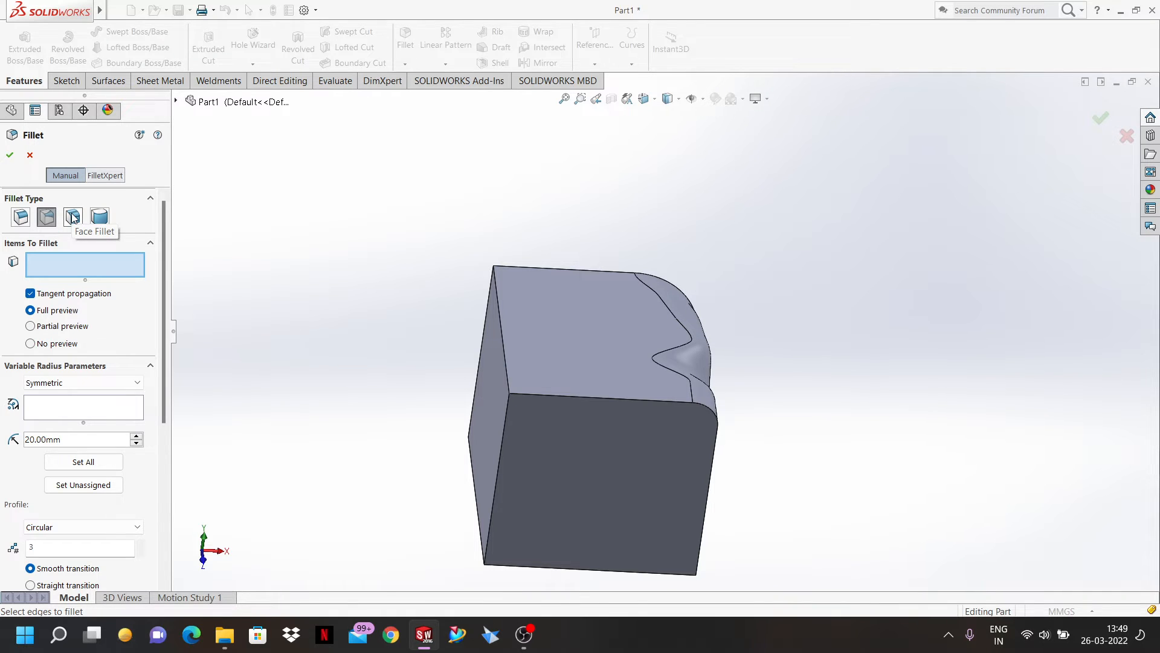
key(Return)
middle_drag(524, 324, 594, 155)
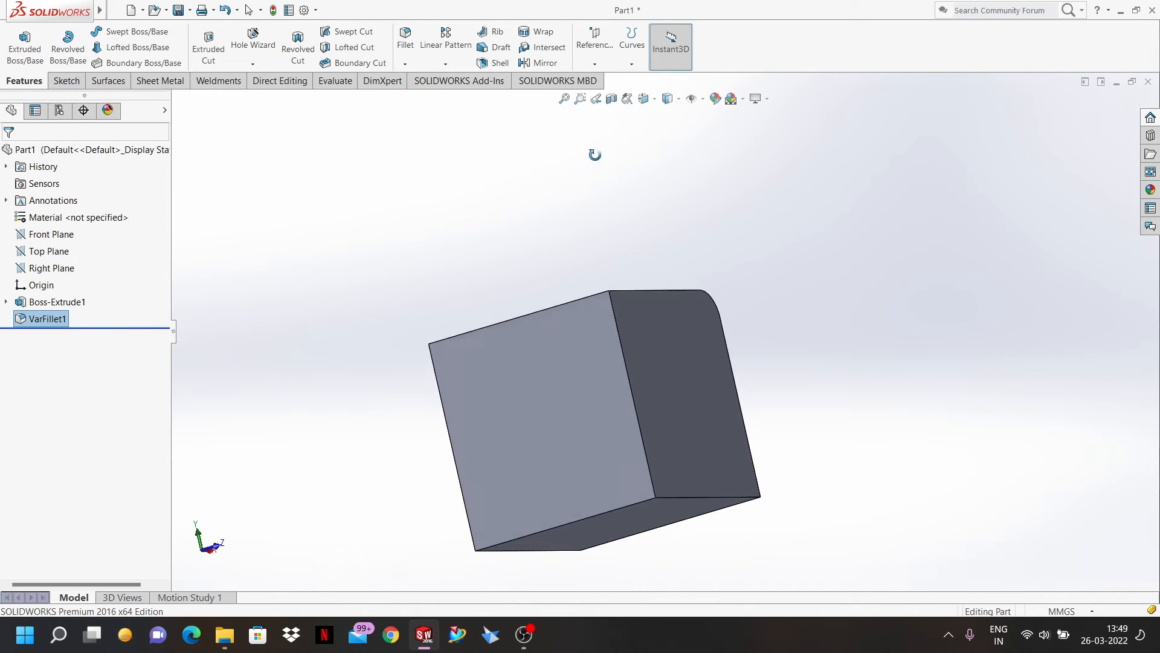
scroll(704, 366, up, 4)
scroll(707, 367, down, 4)
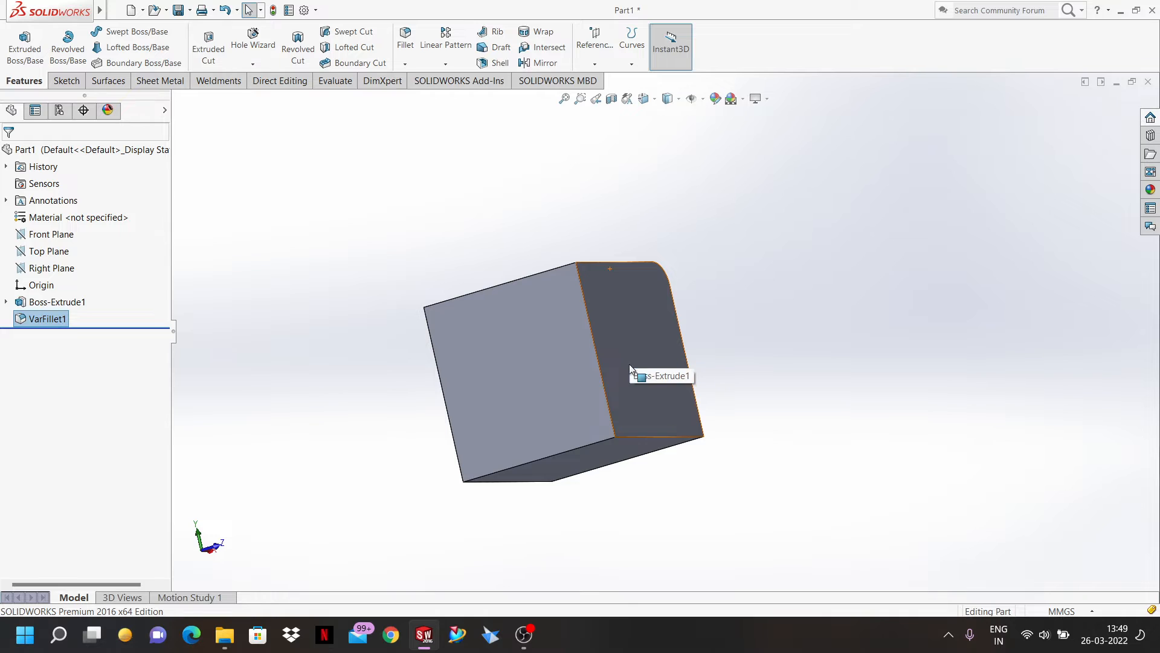
middle_drag(629, 364, 648, 370)
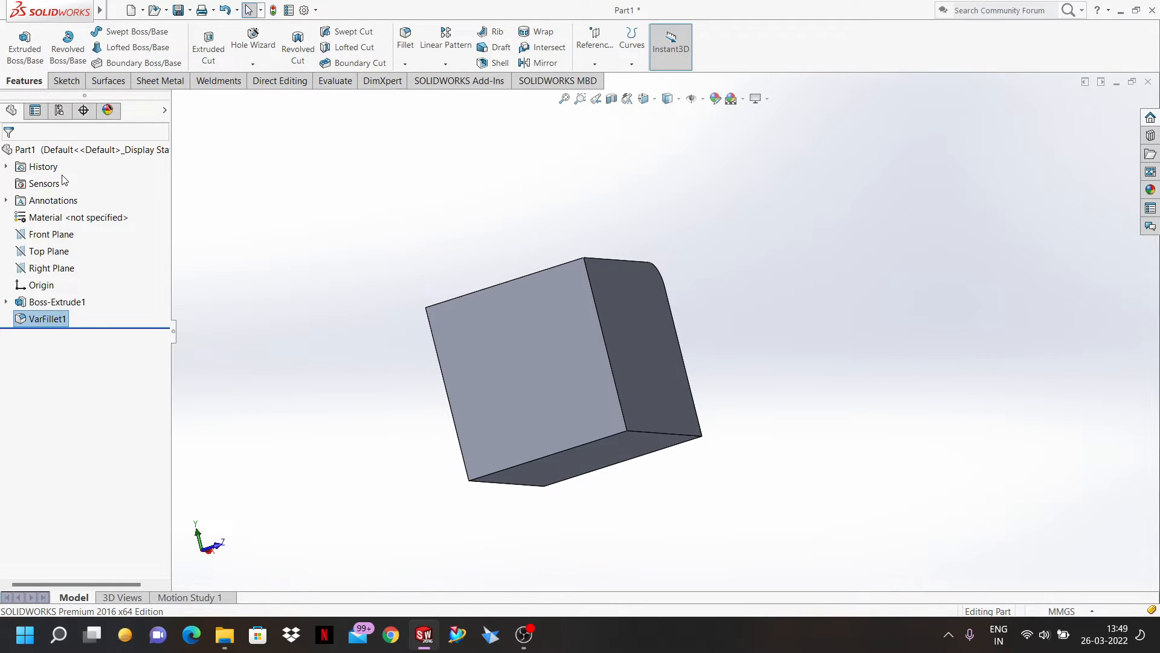
- Start a new sketch on the Right Plane and view the plane face-on
click(55, 275)
click(63, 261)
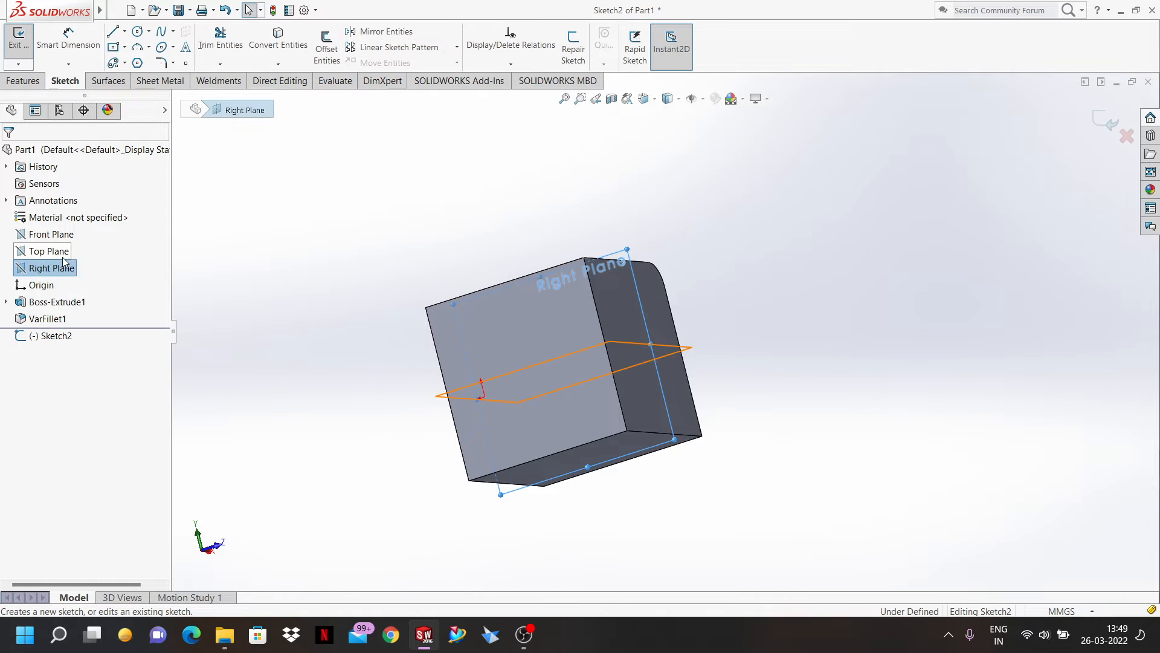
middle_drag(712, 362, 727, 362)
scroll(727, 362, up, 1)
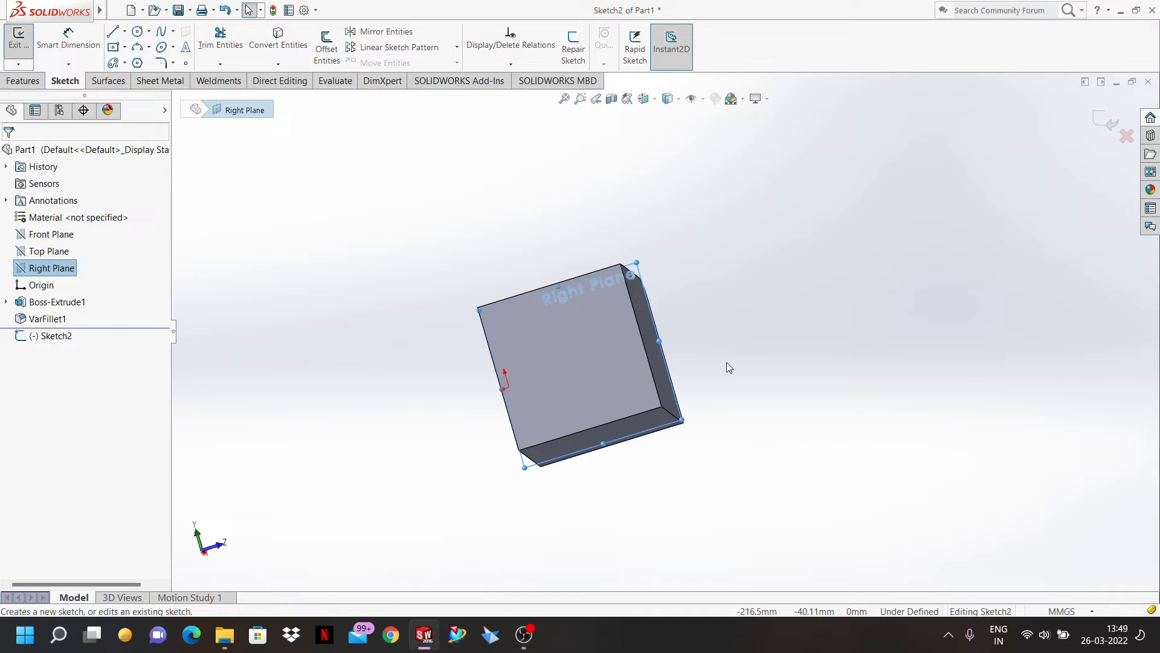
key(ctrl+8)
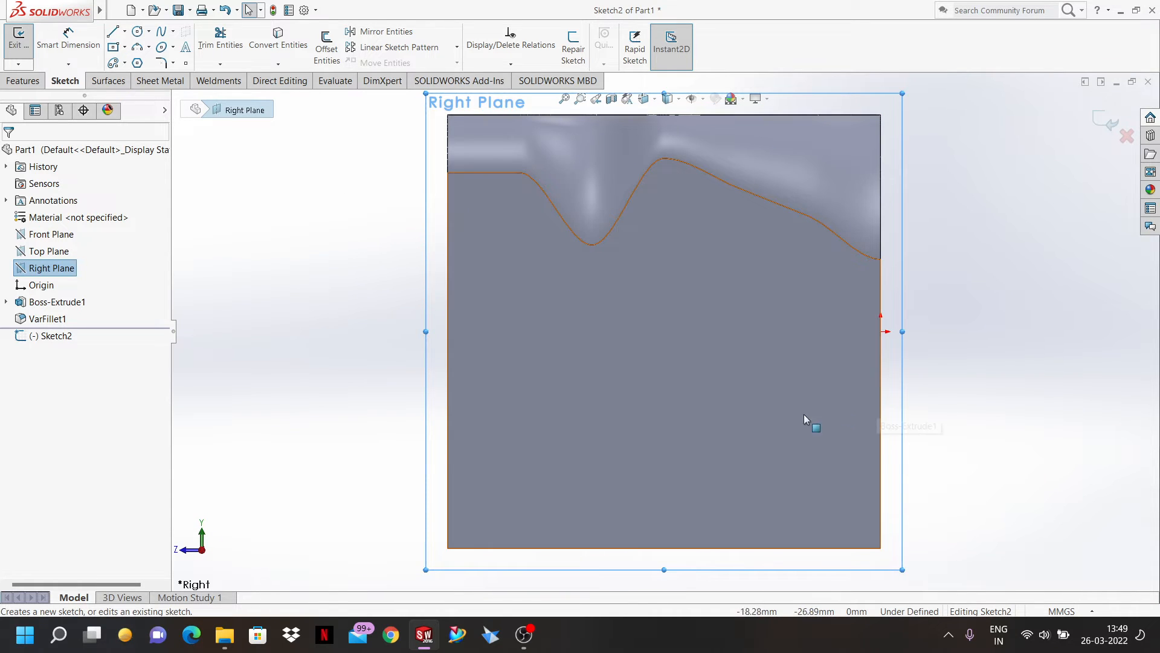
- Sketch a closed five-line wedge profile with a notch outside the cube, closing it with a vertical line about 43 mm long on the cube's edge
click(112, 31)
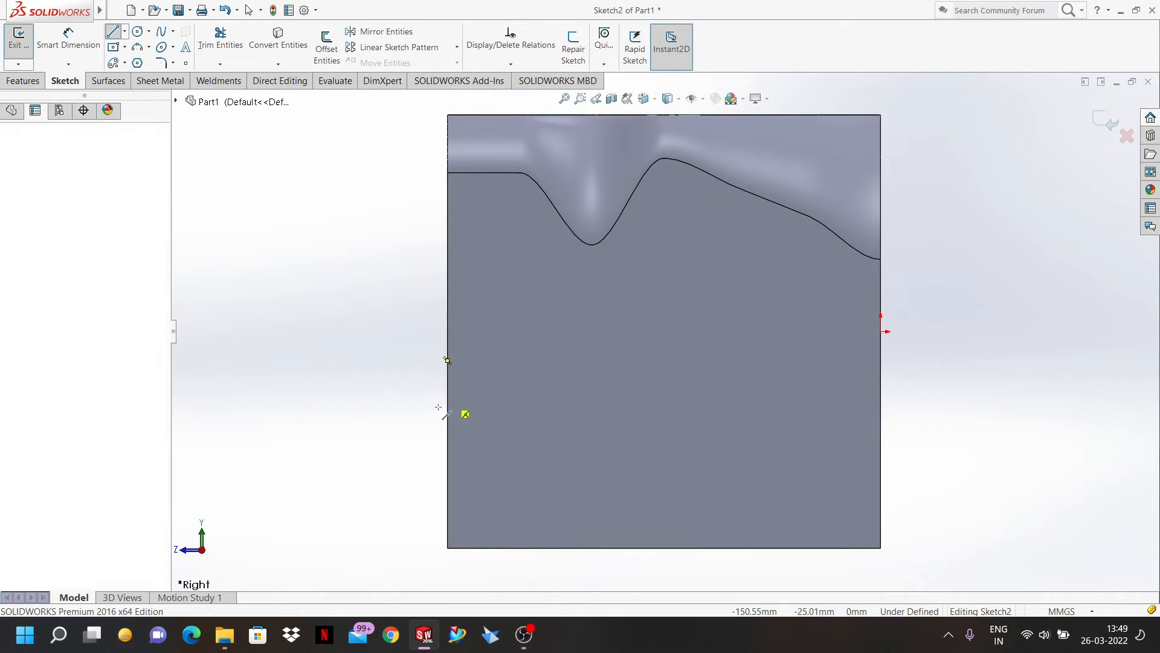
click(447, 404)
click(347, 428)
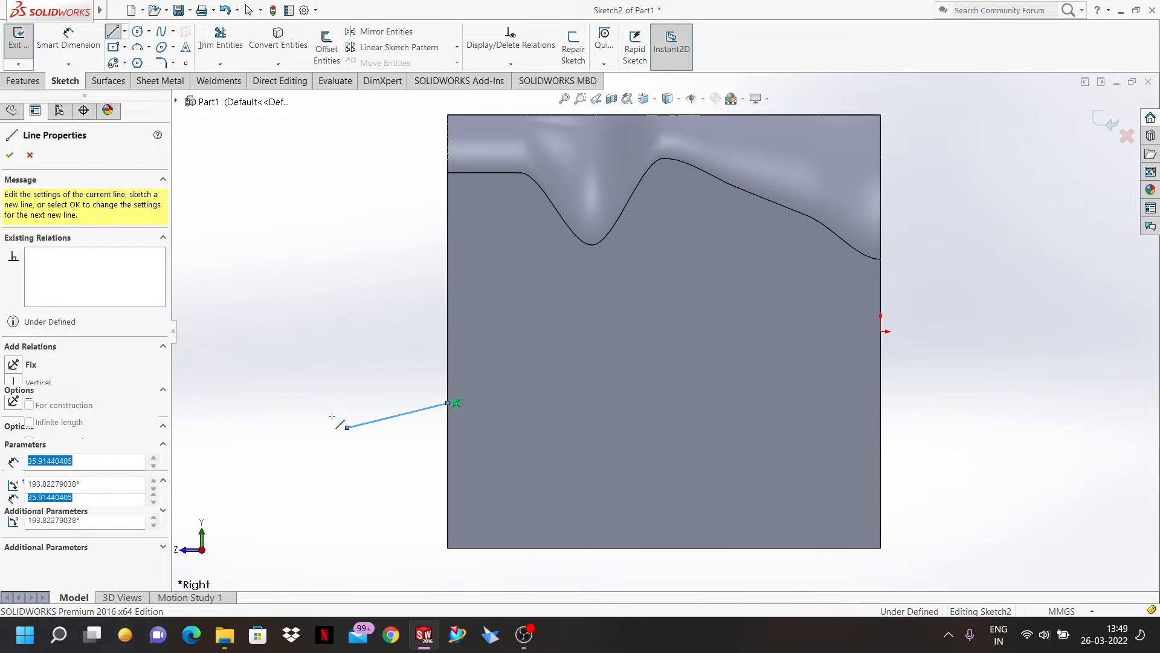
click(272, 373)
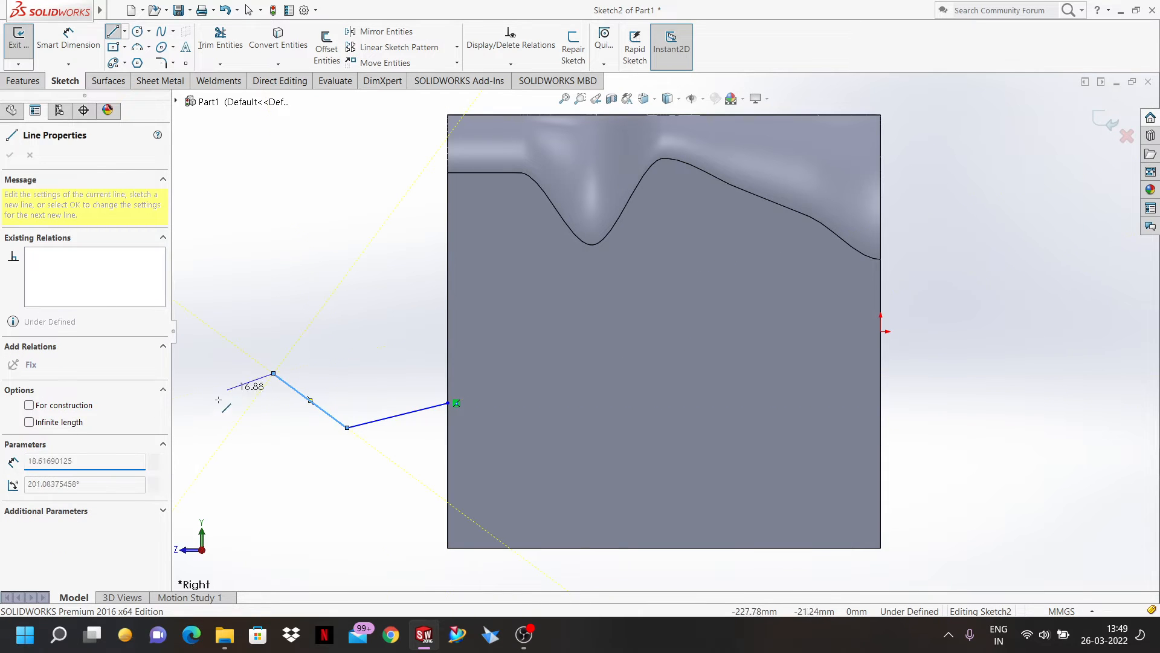
scroll(206, 454, down, 3)
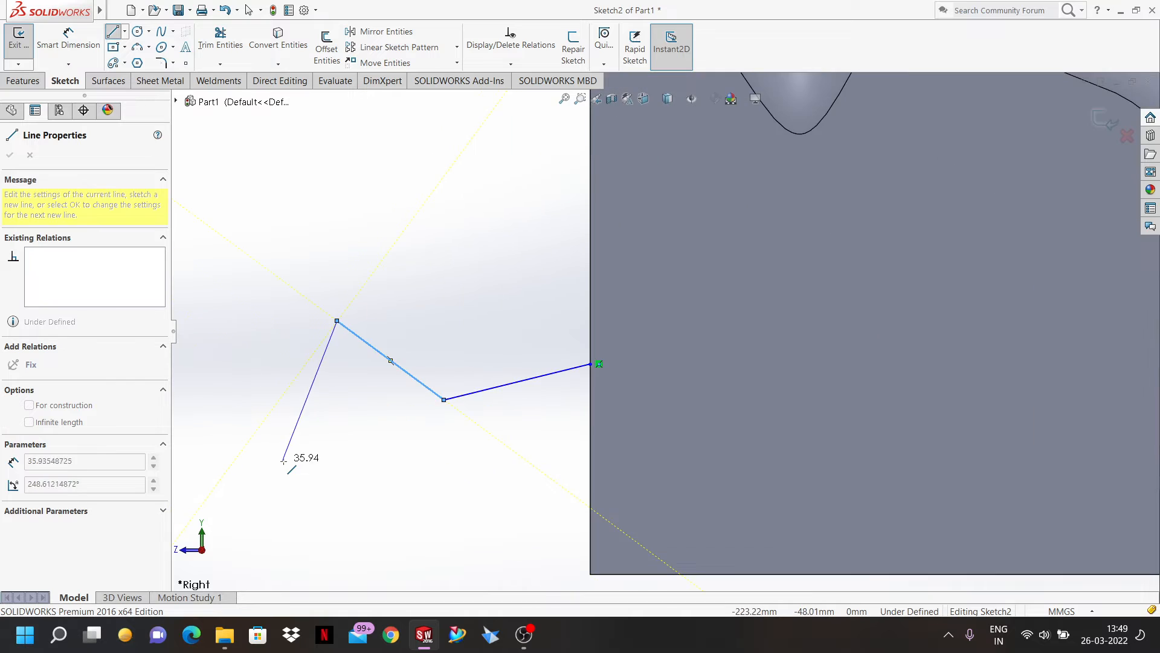
scroll(445, 401, up, 6)
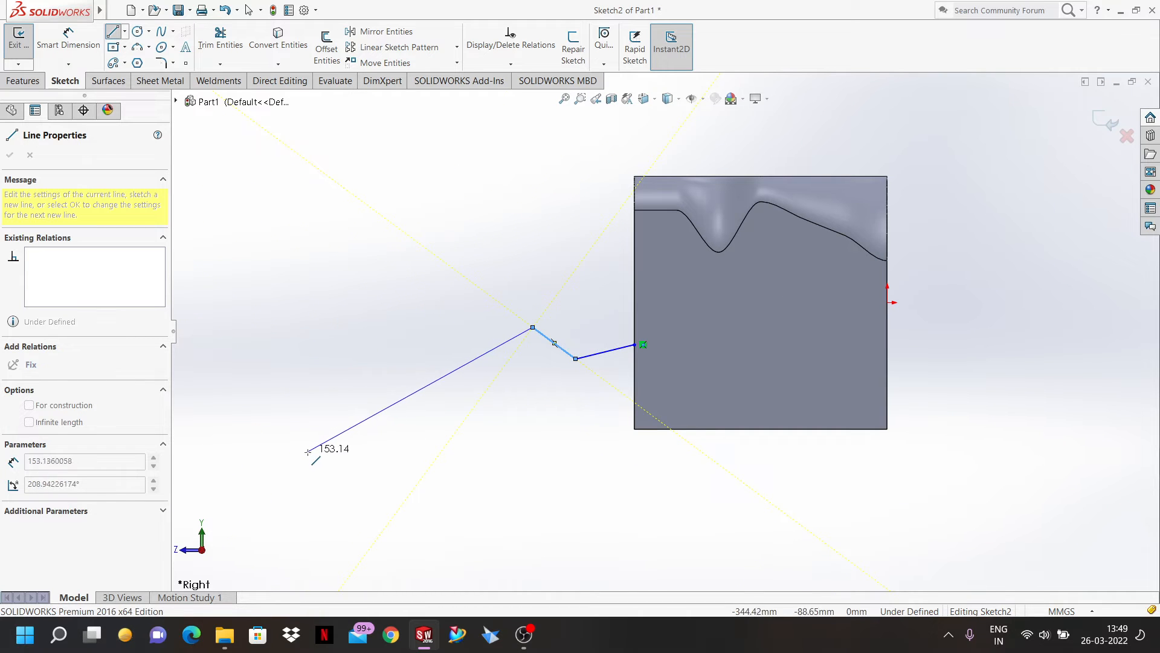
click(308, 451)
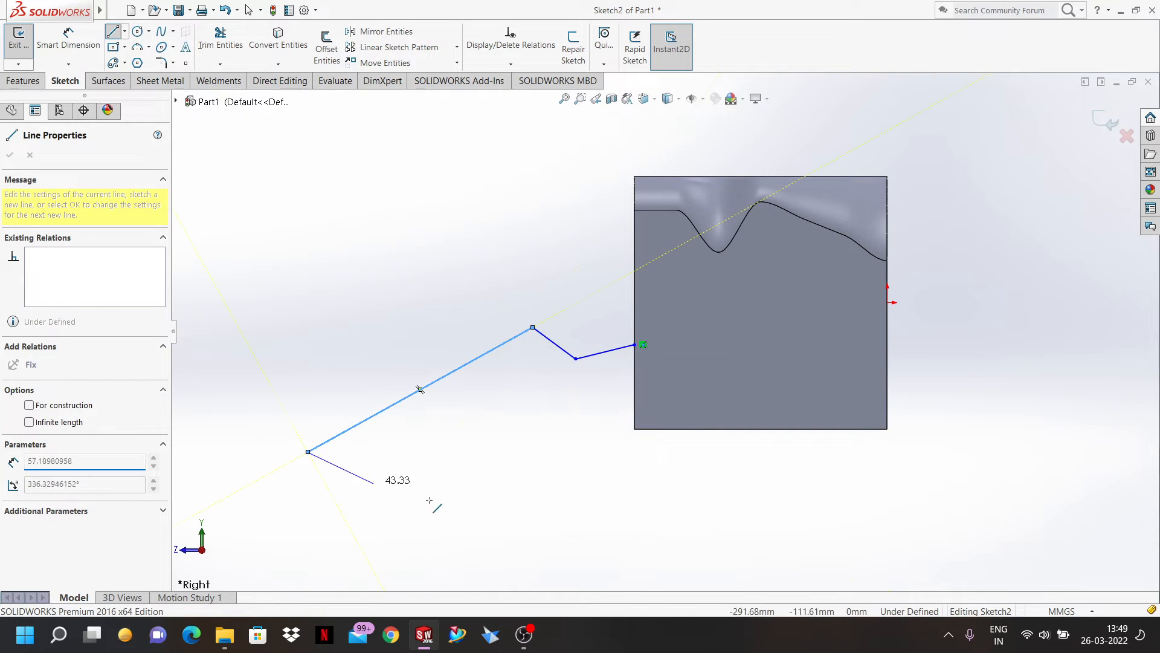
click(637, 417)
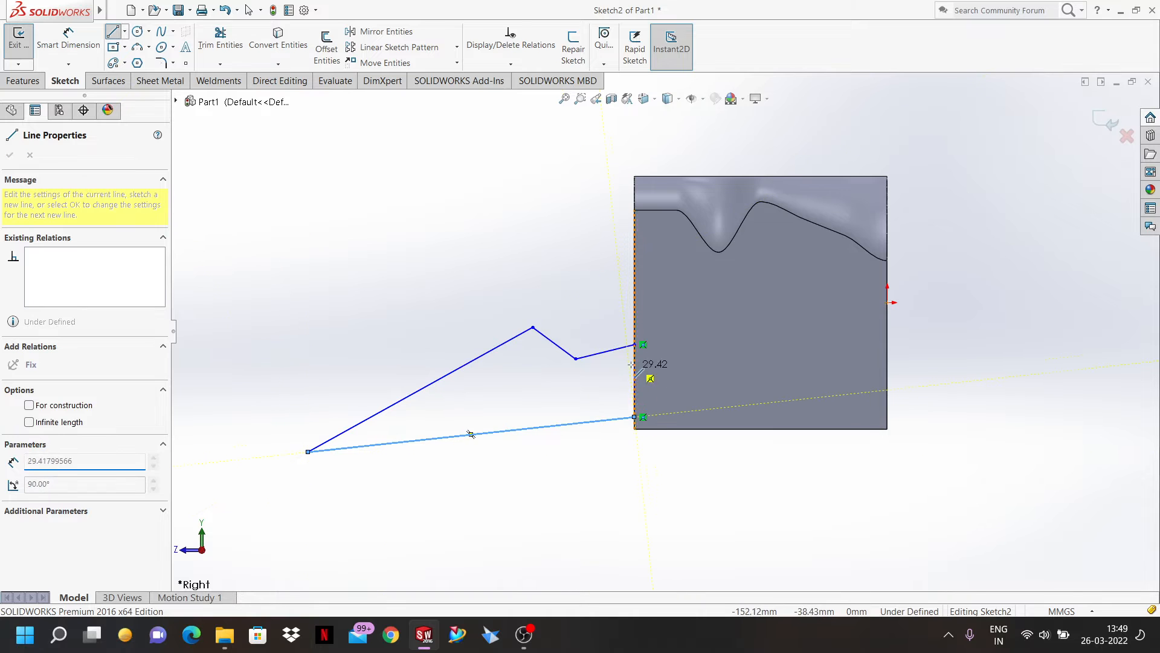
scroll(665, 336, up, 3)
scroll(629, 369, down, 4)
scroll(663, 325, down, 3)
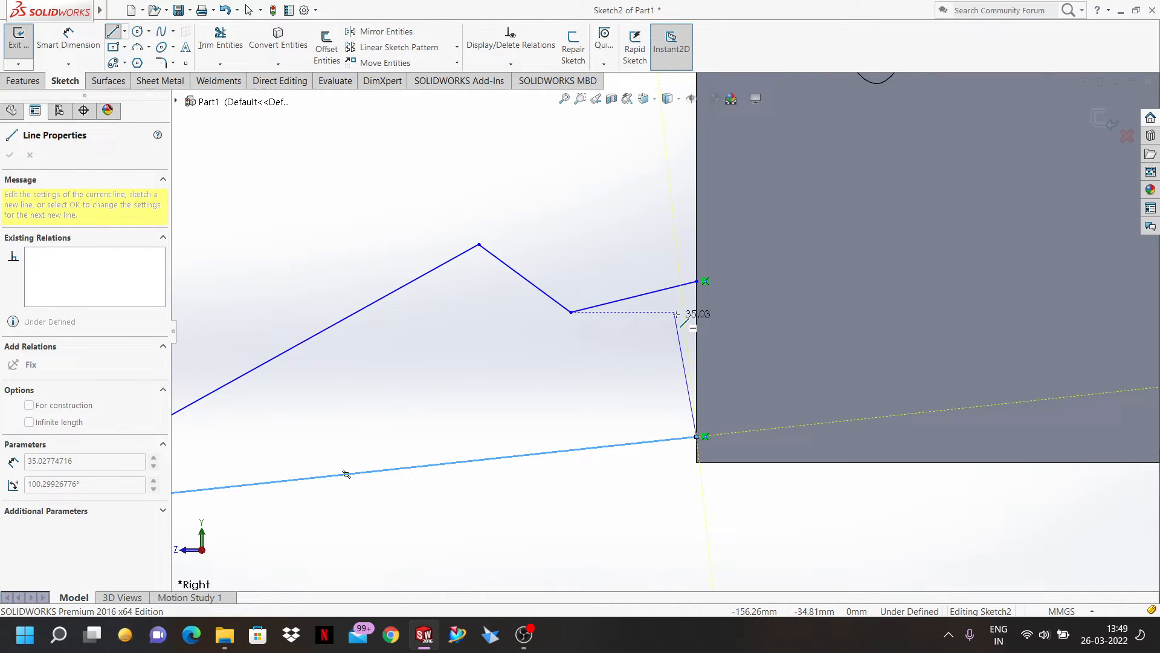
click(700, 288)
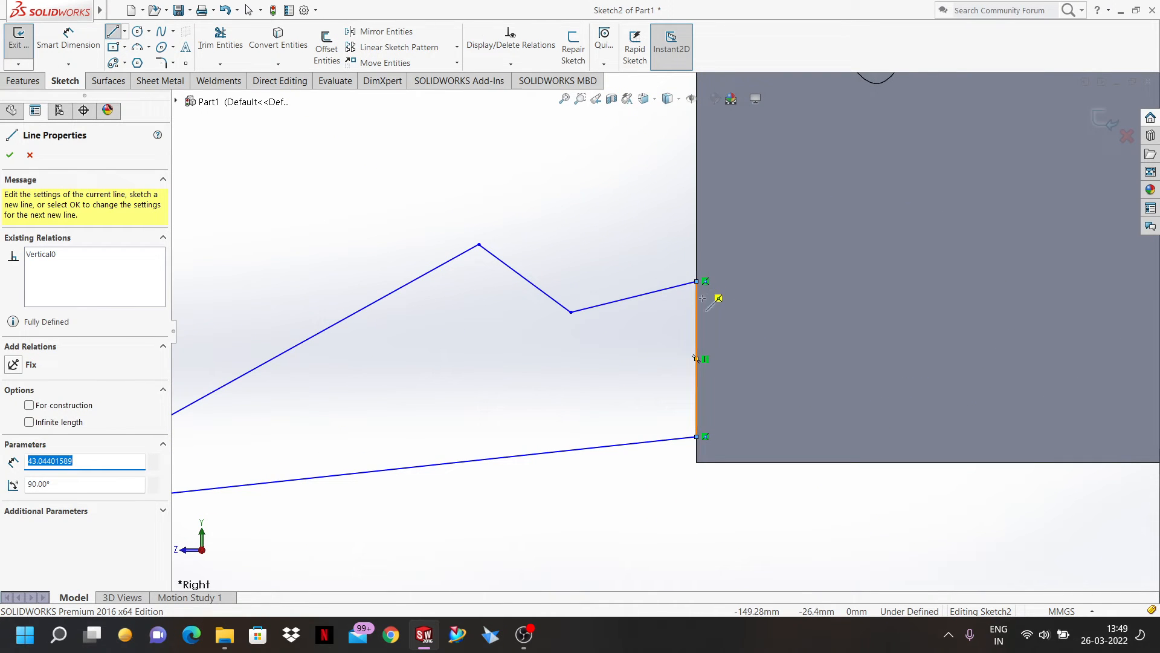
scroll(695, 363, up, 3)
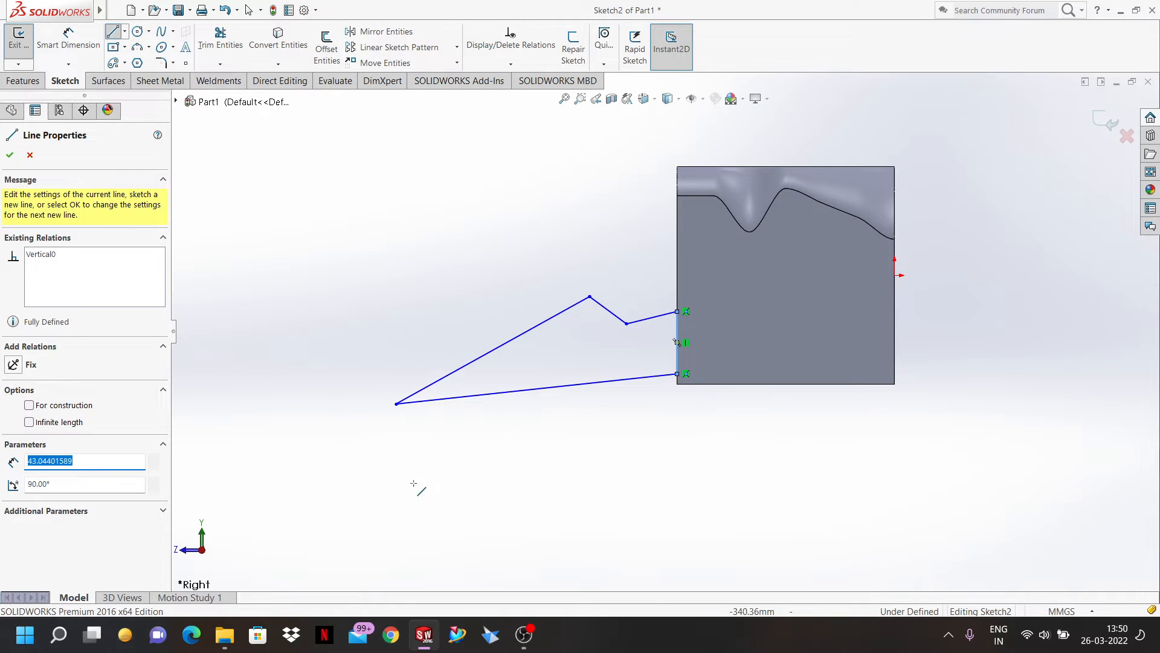
click(9, 156)
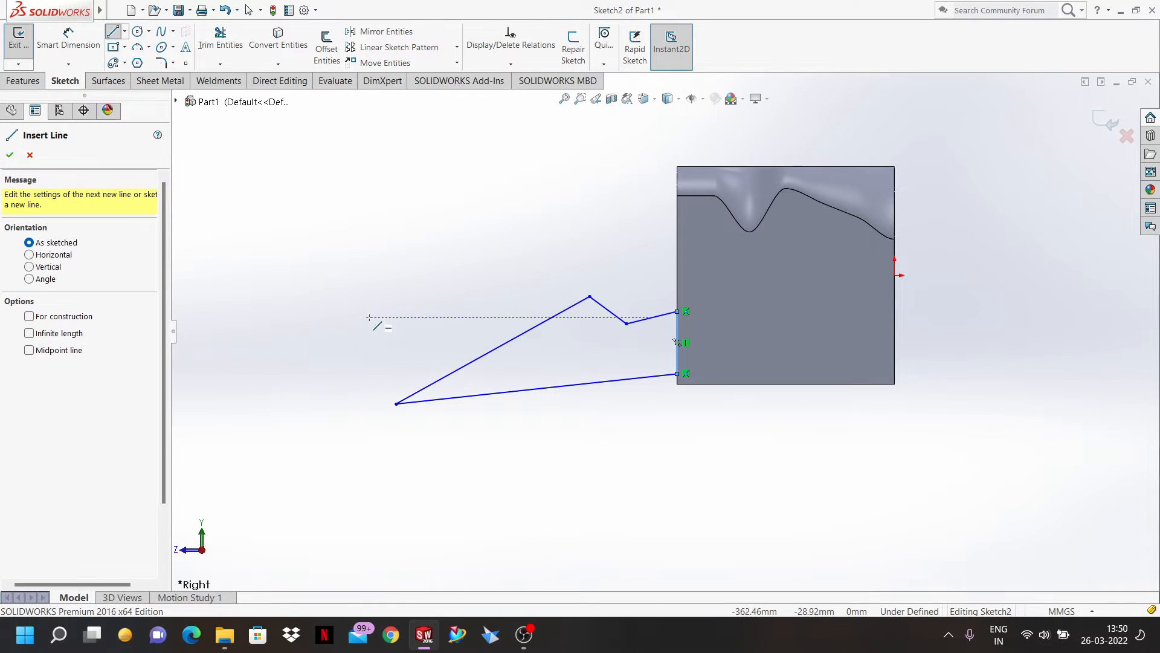
- Extrude the wedge profile 150 mm as a mid-plane boss merged with the cube
click(23, 82)
click(24, 47)
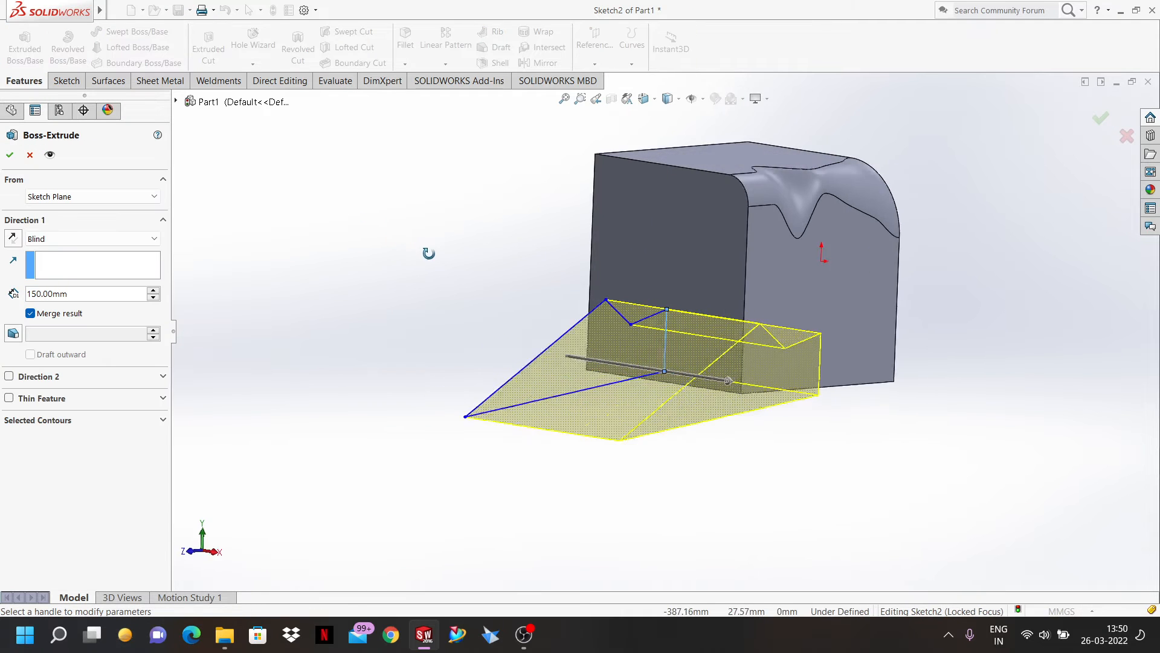
click(78, 238)
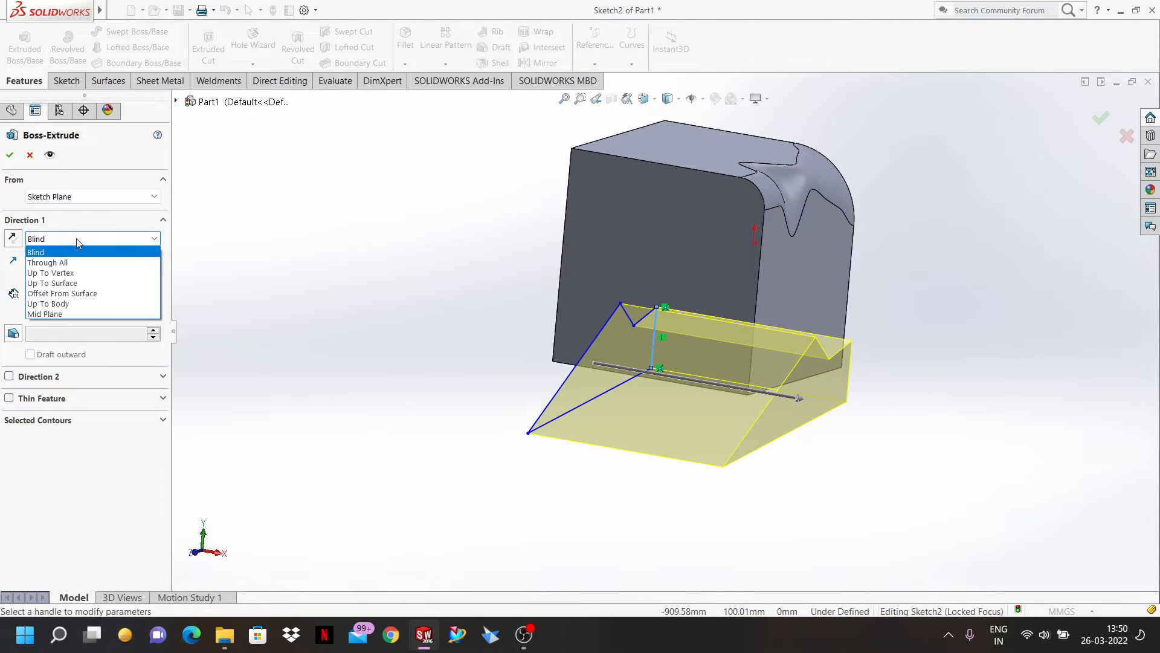
click(68, 314)
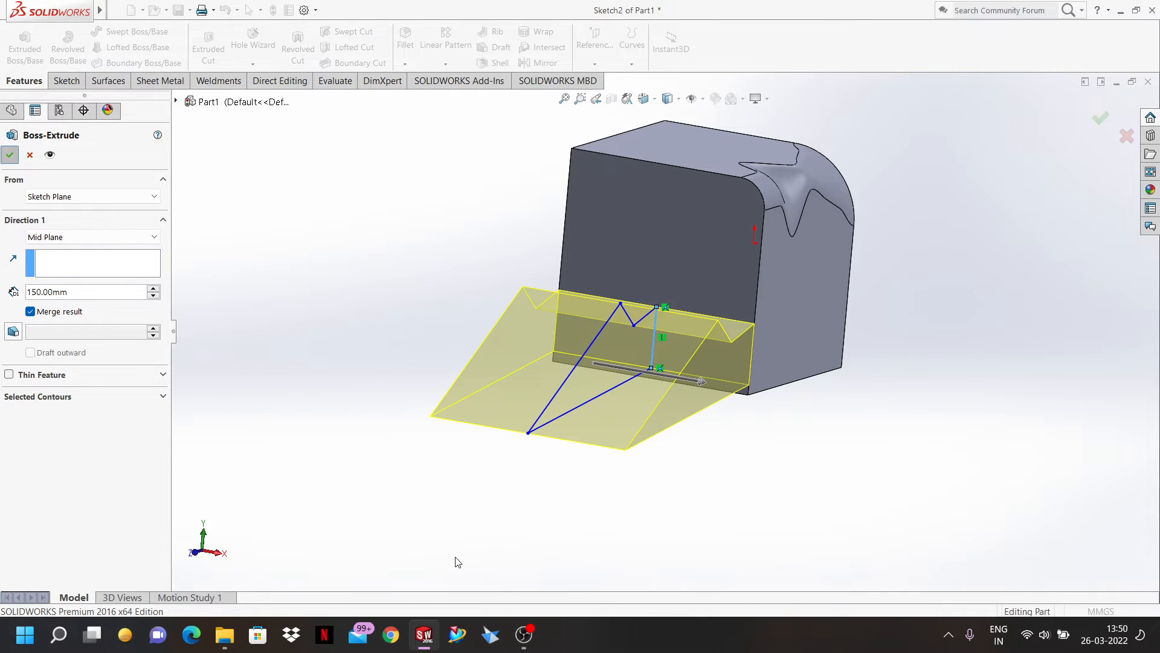
key(Return)
middle_drag(477, 549, 423, 538)
scroll(836, 338, down, 3)
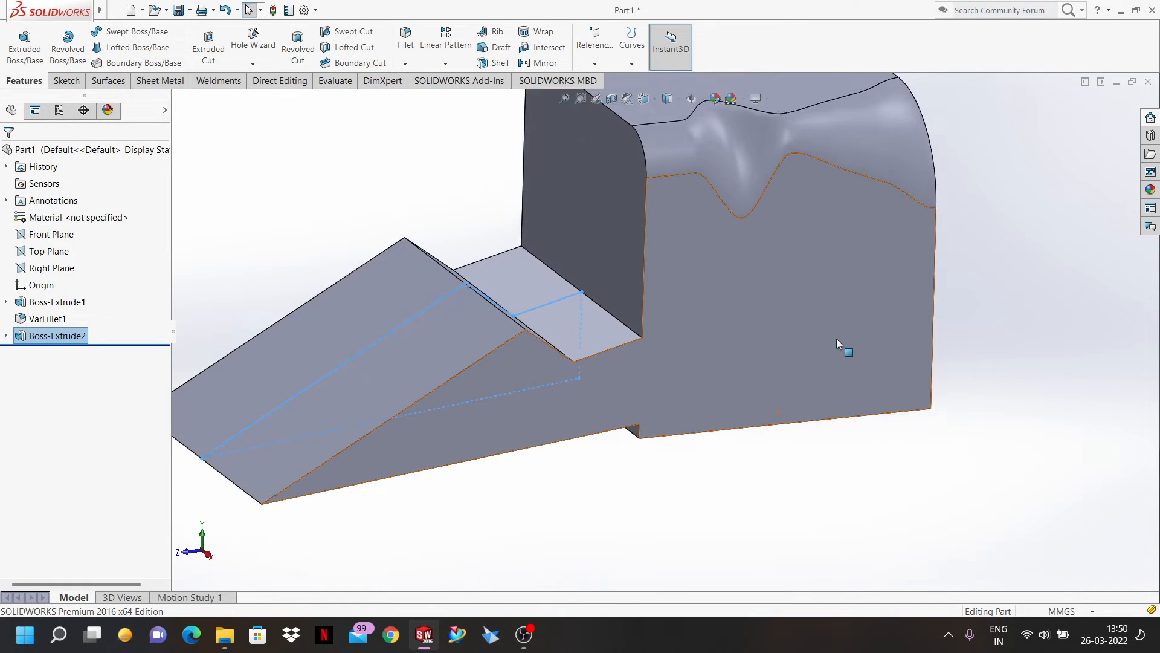
key(Escape)
- Start a new Fillet and choose the face fillet type
scroll(835, 339, up, 5)
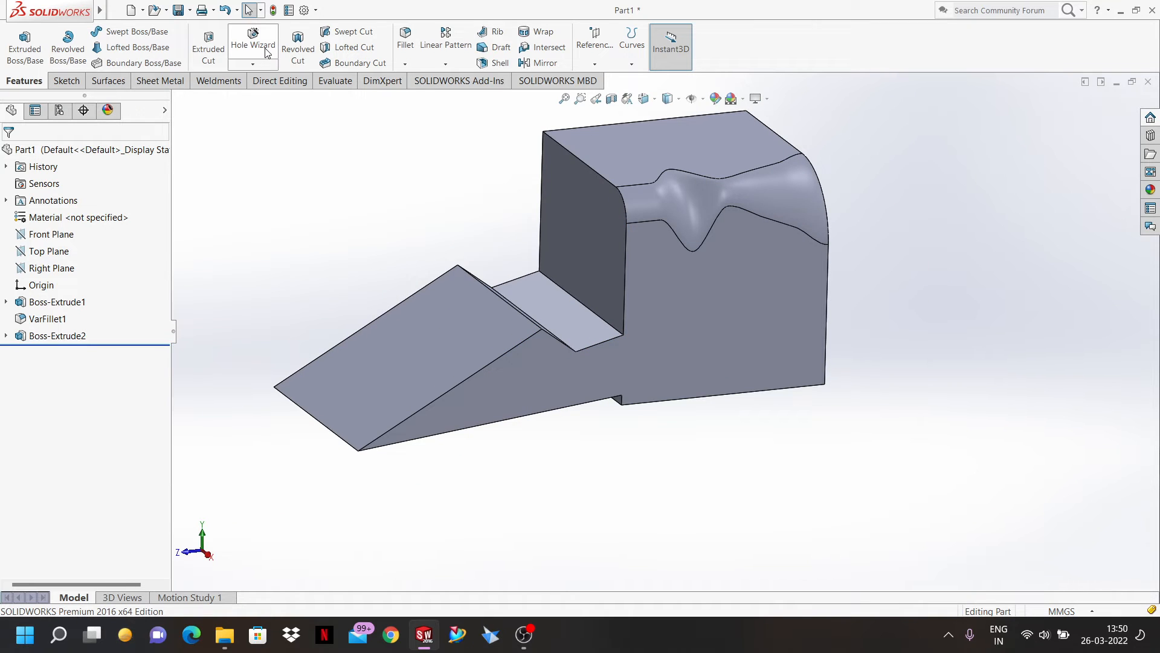
click(405, 37)
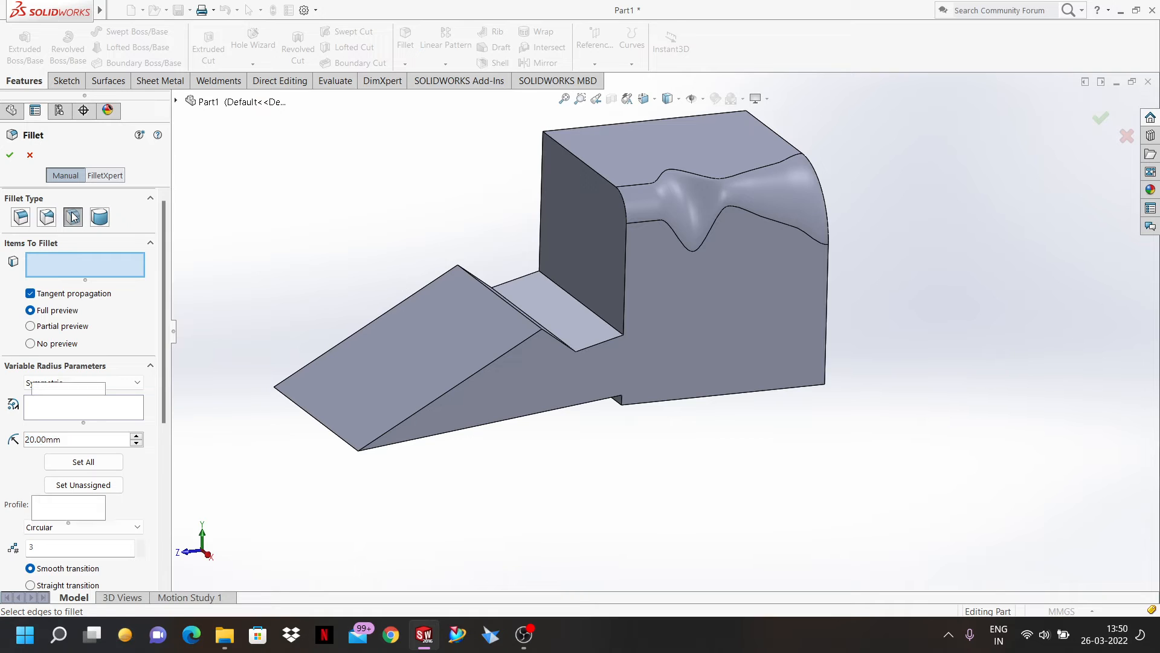
click(74, 217)
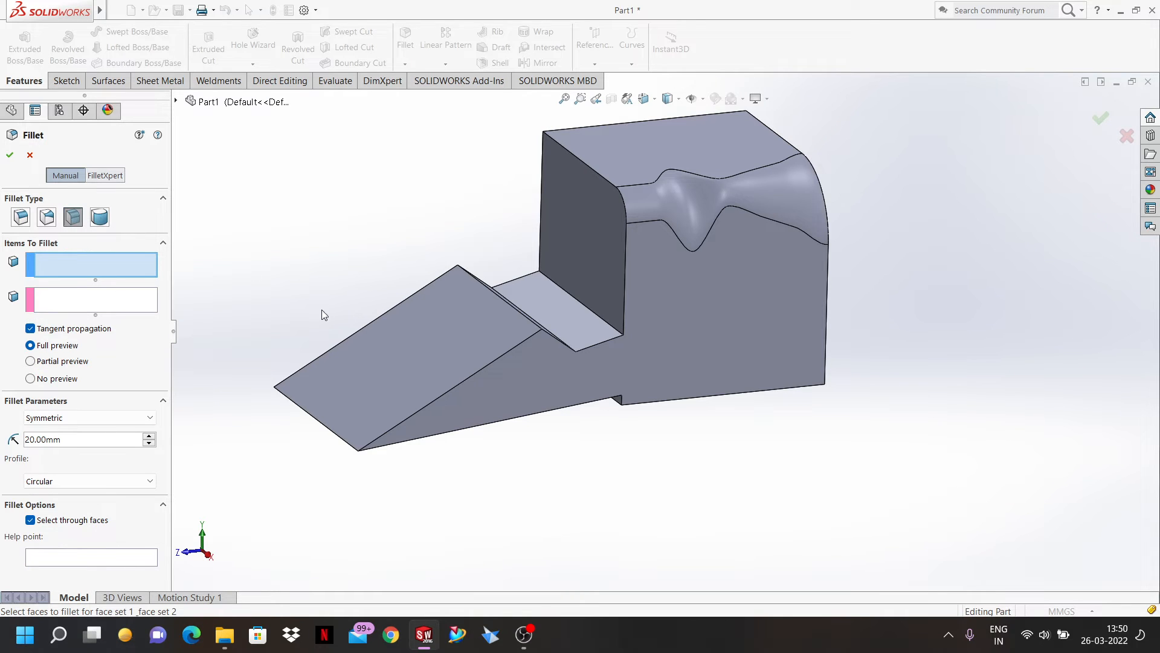
click(440, 320)
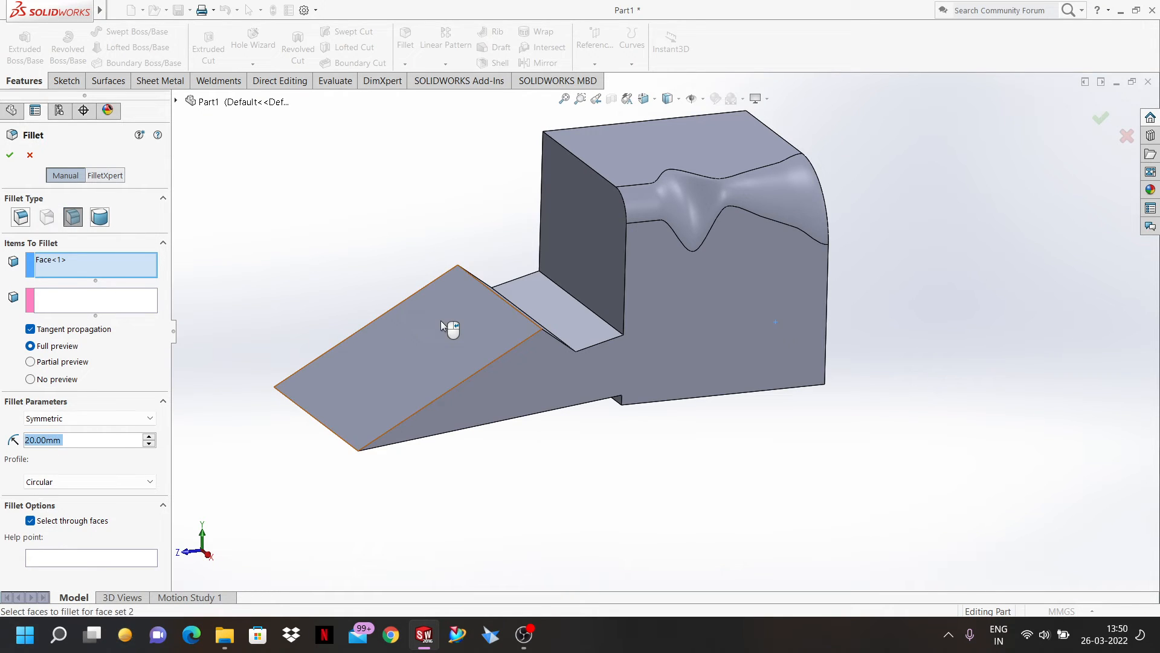
click(597, 219)
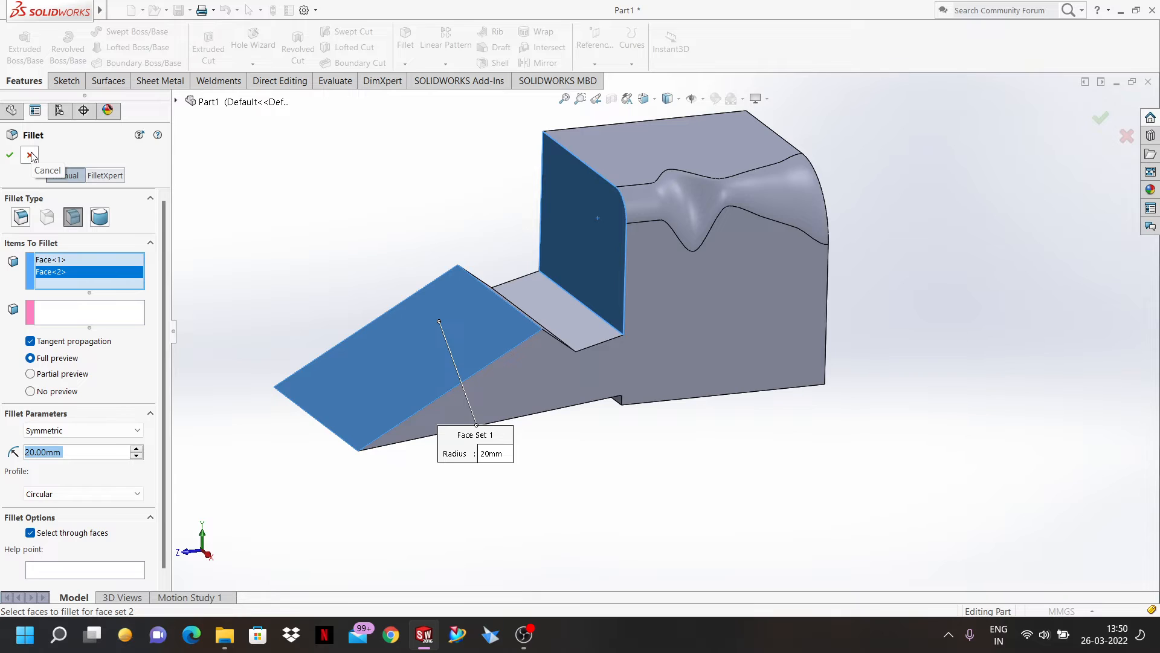
click(64, 273)
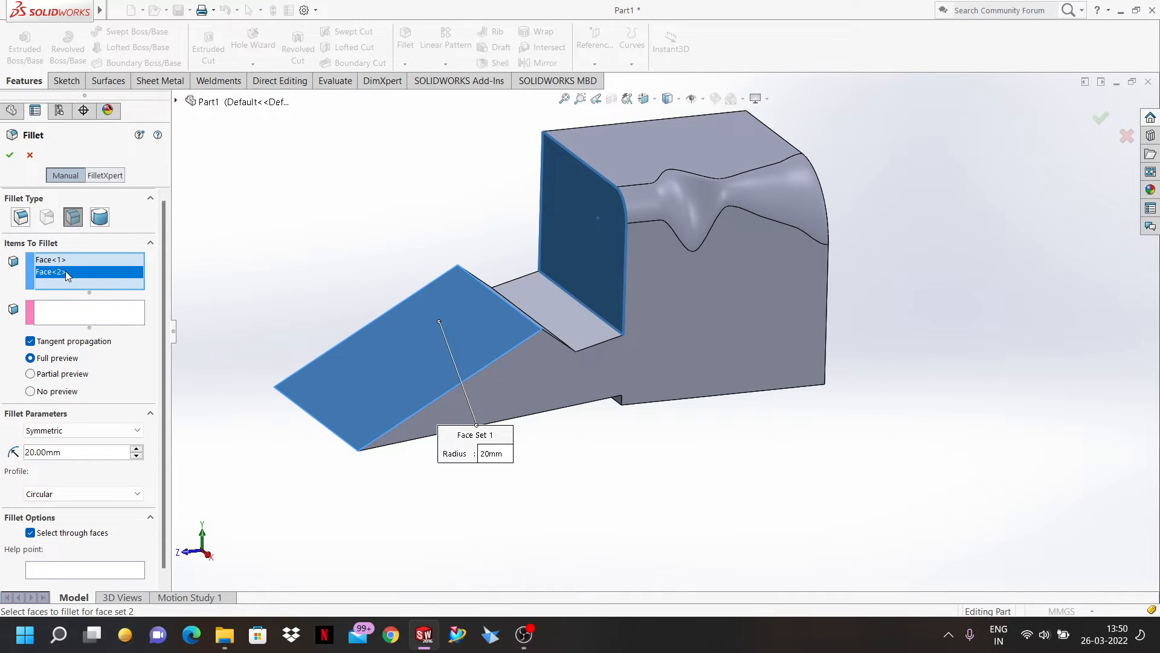
key(Delete)
click(62, 260)
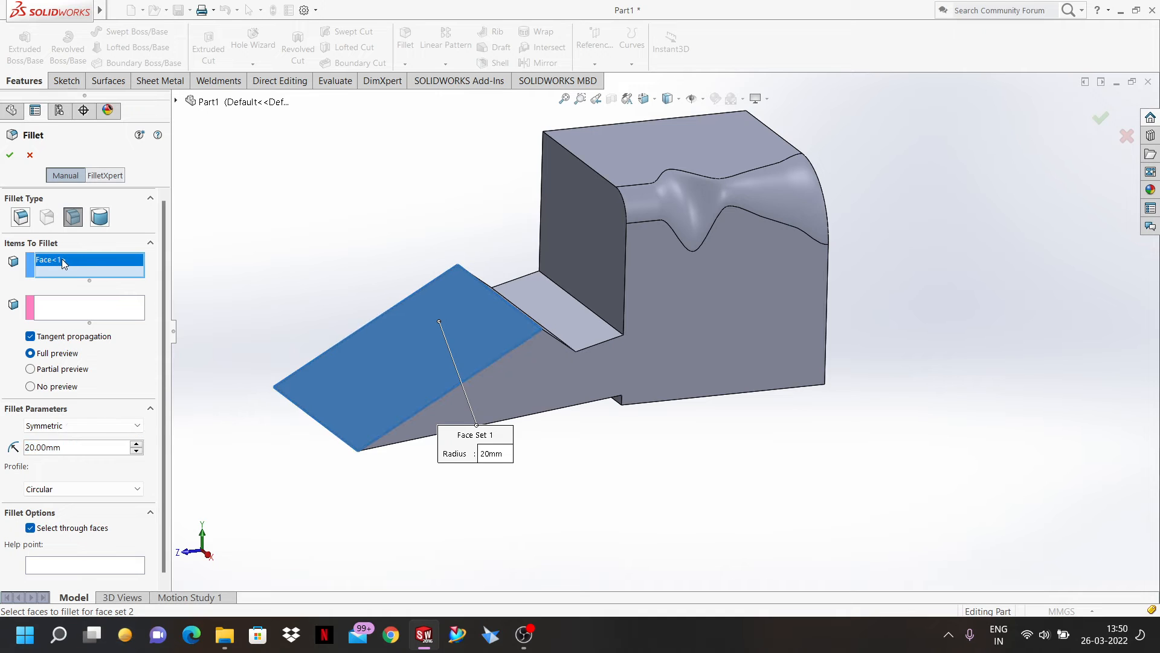
key(Delete)
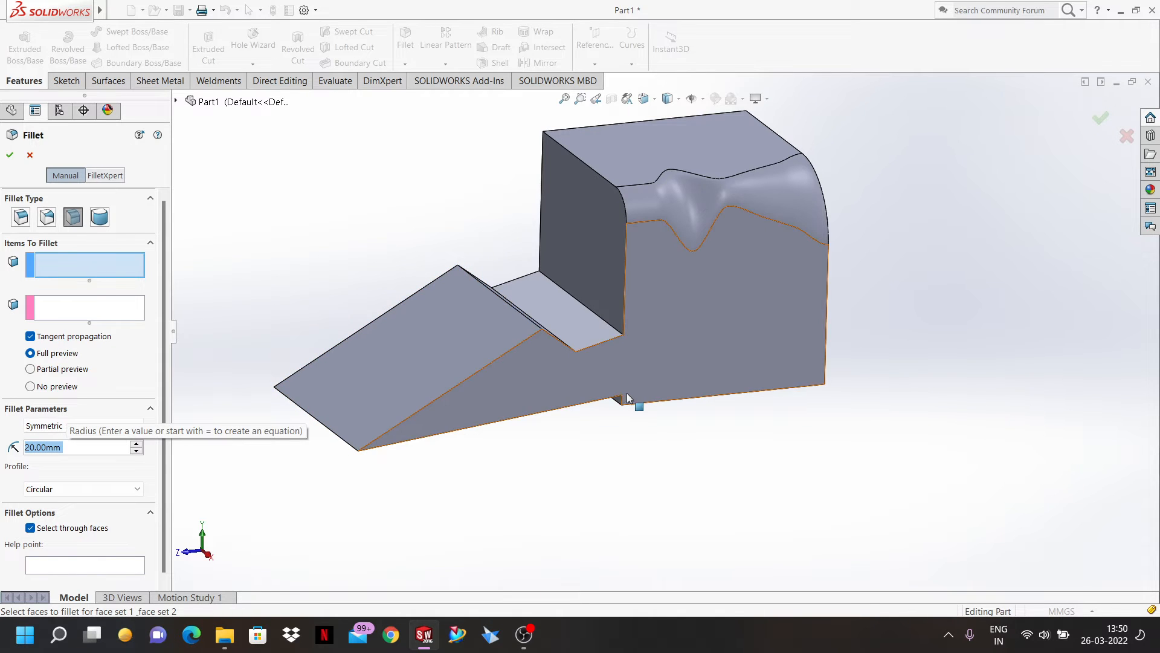
- Select the narrow ledge face between the wedge and the cube wall for the first face set
middle_drag(626, 392, 609, 416)
scroll(529, 277, down, 5)
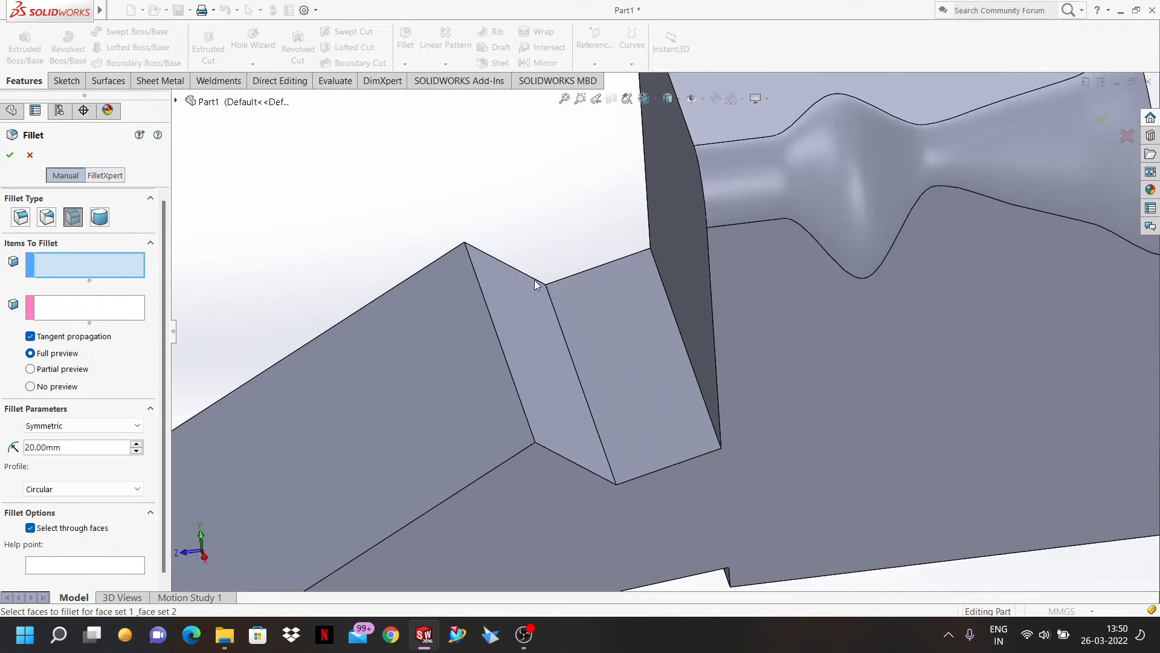
key(f)
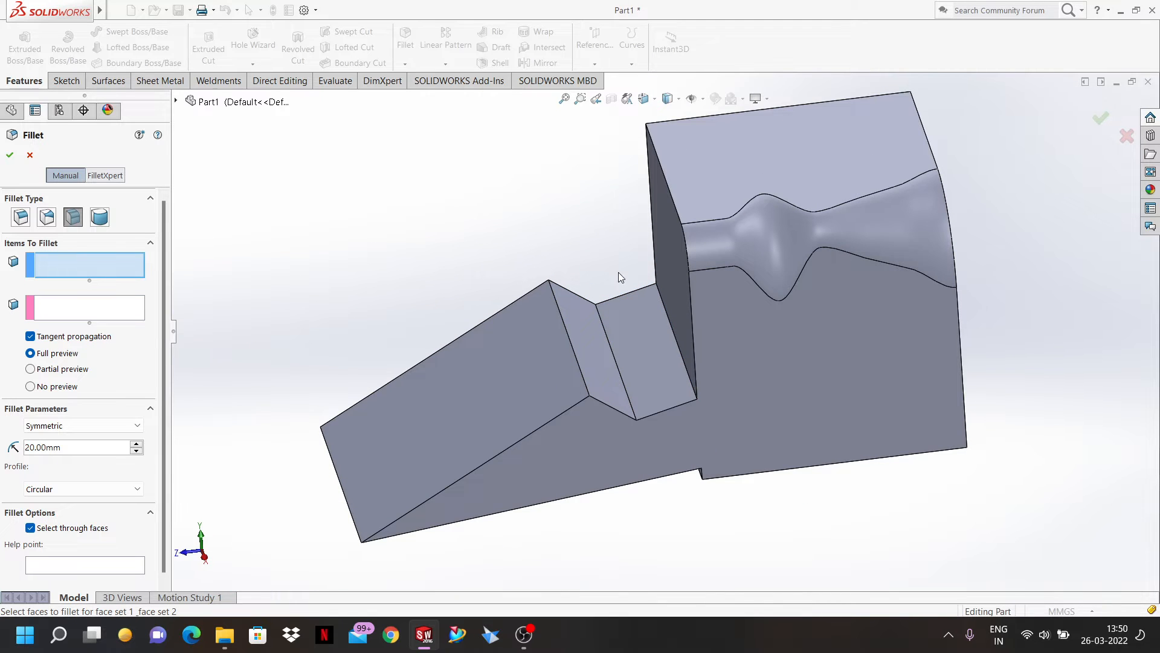
middle_drag(619, 272, 660, 406)
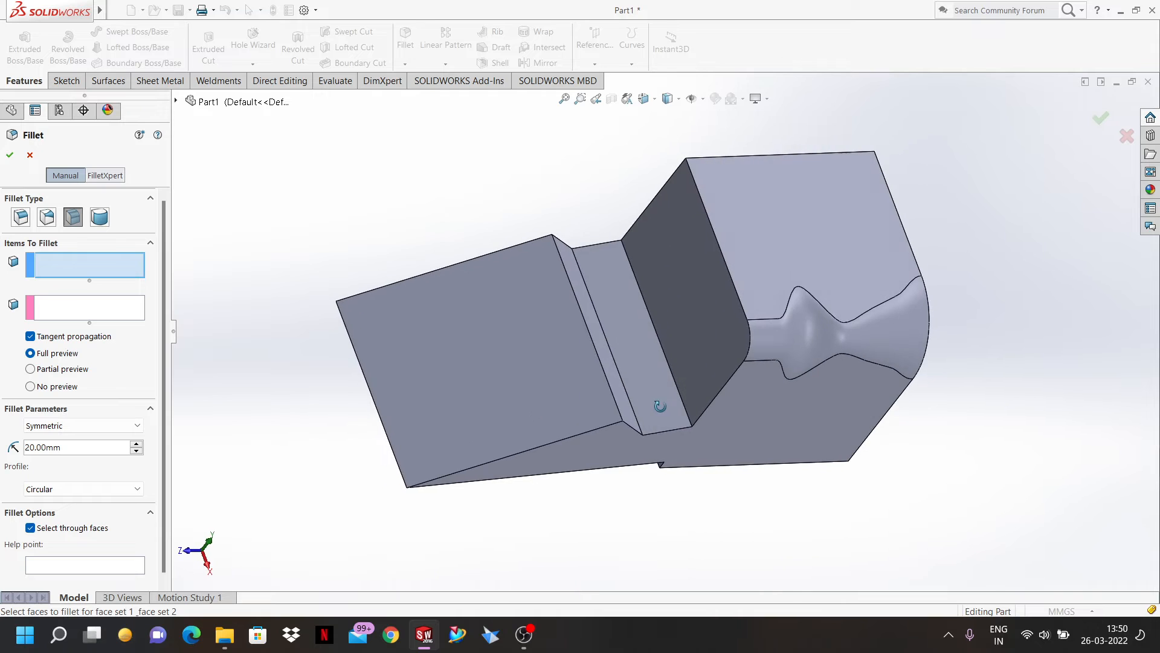
scroll(589, 229, down, 5)
click(712, 423)
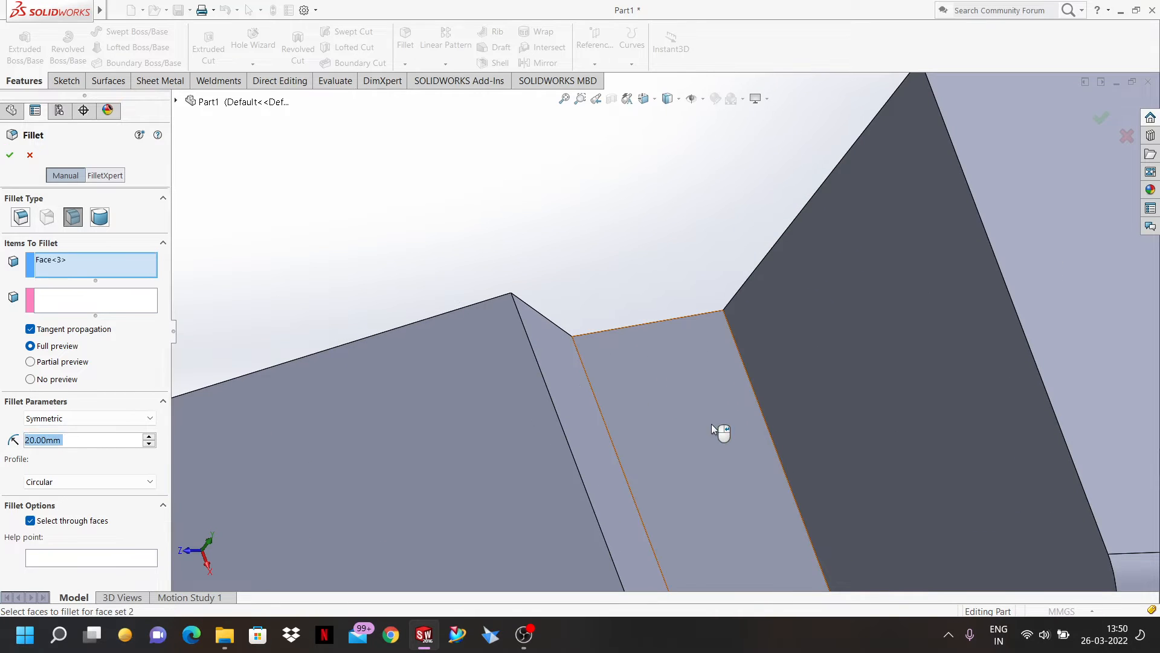
click(863, 412)
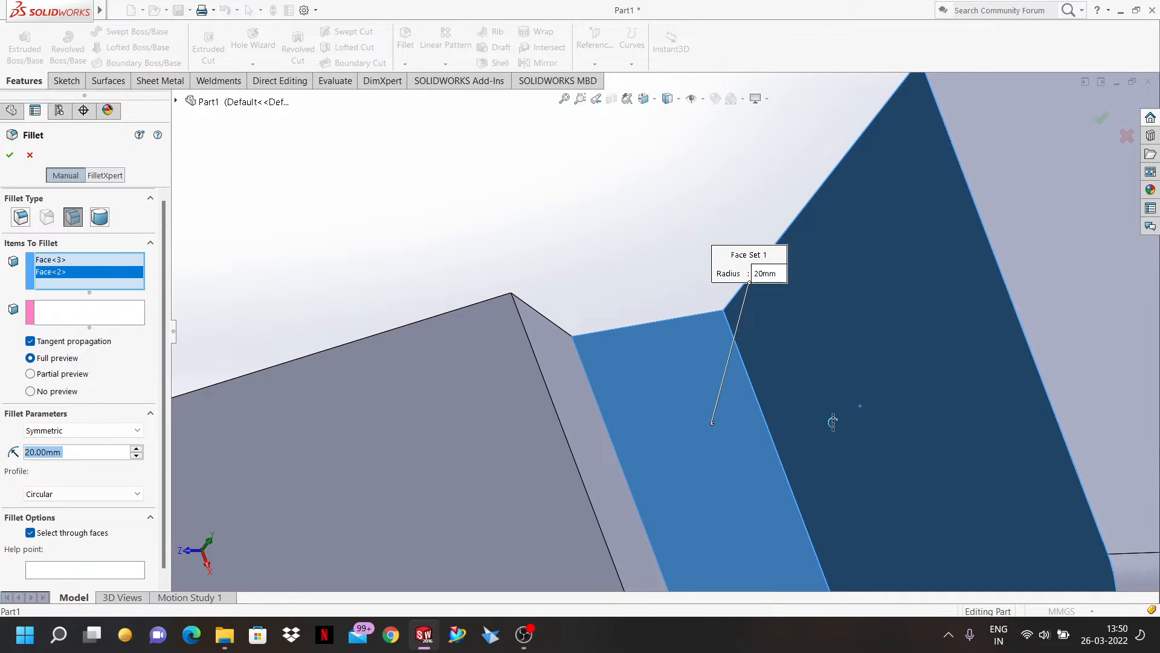
middle_drag(833, 422, 784, 414)
scroll(750, 345, up, 3)
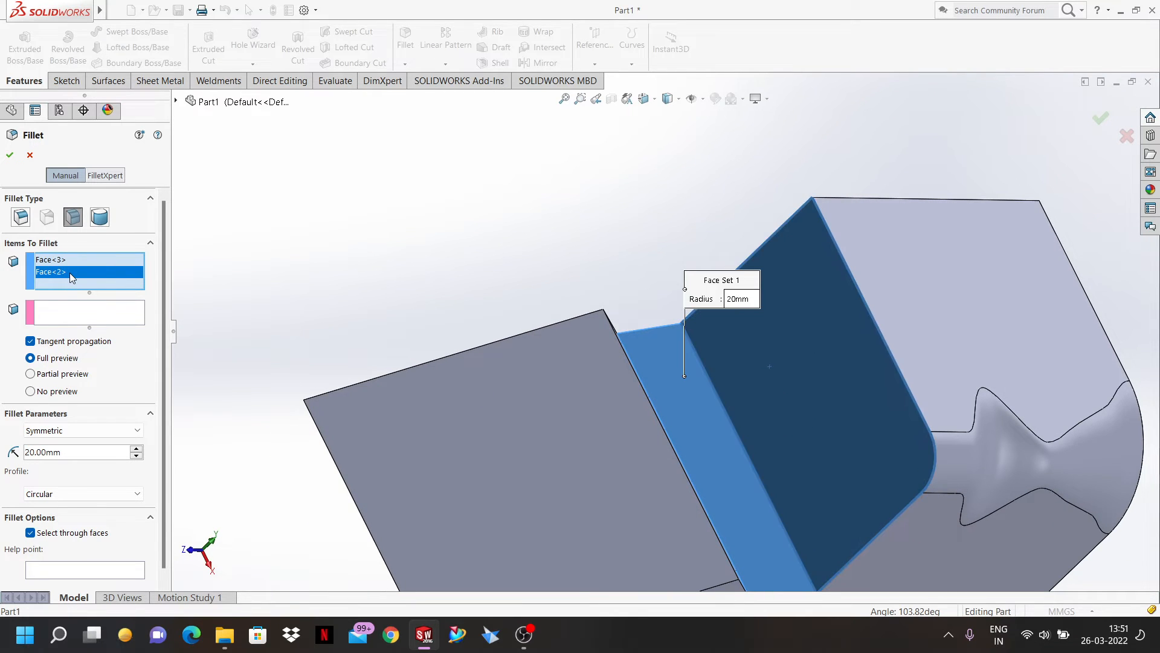
key(Delete)
- Assign the cube wall adjoining the ledge to the second face set and set the face fillet radius to 15 mm
click(70, 304)
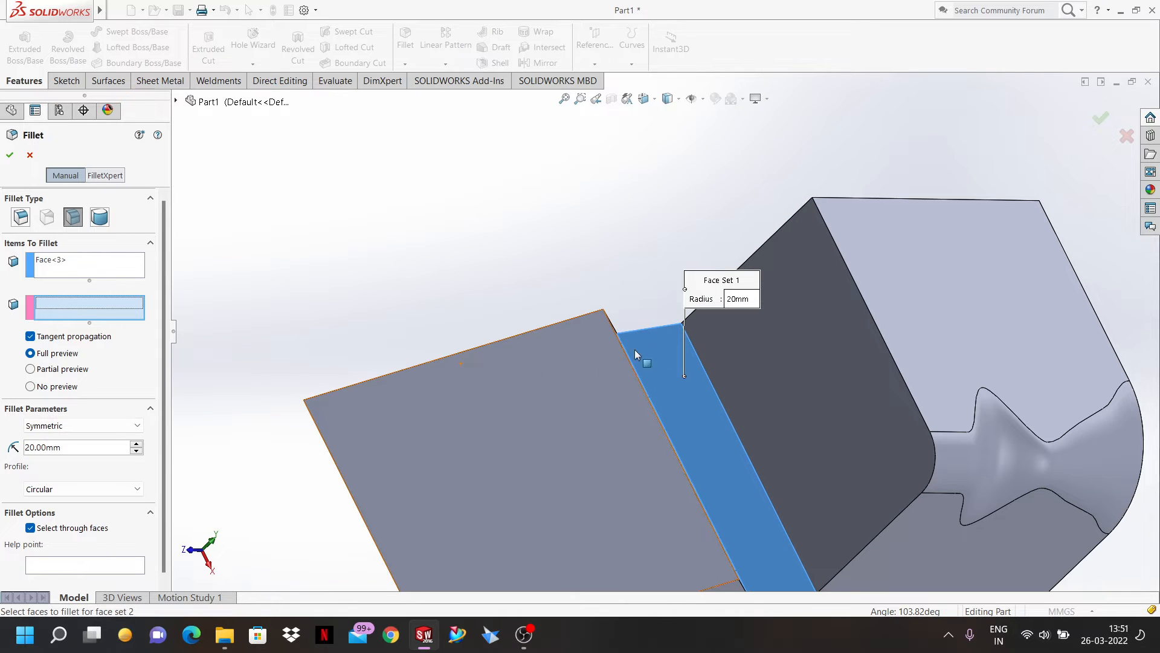
click(808, 351)
middle_drag(786, 405, 753, 471)
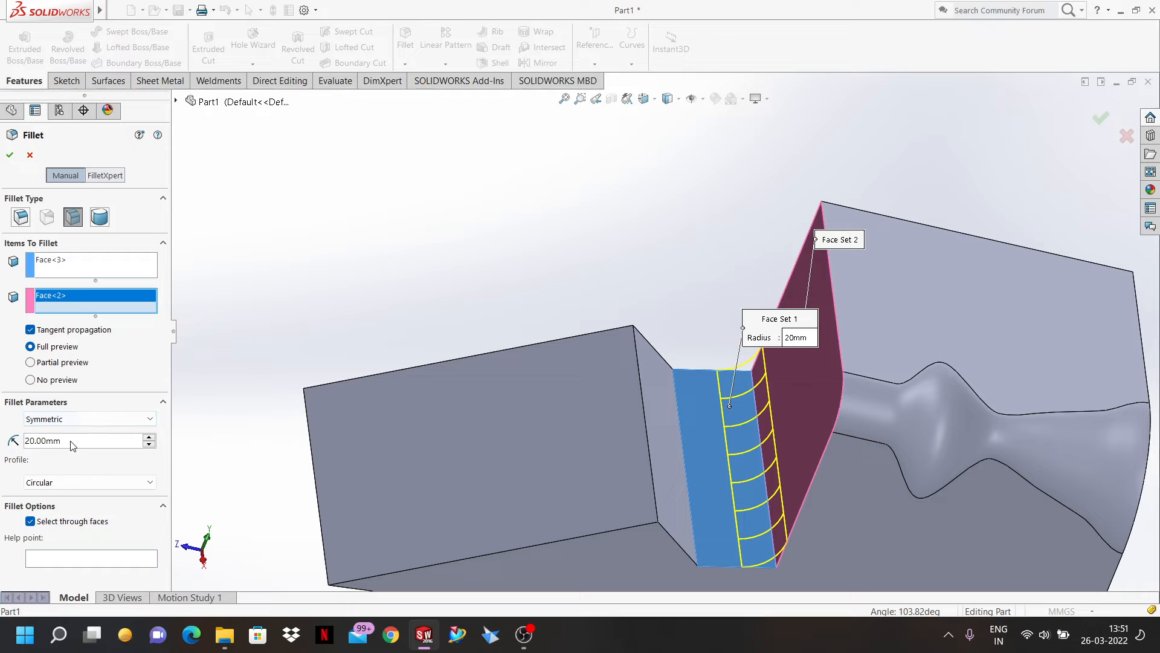
drag(72, 446, 50, 440)
text(15)
key(Return)
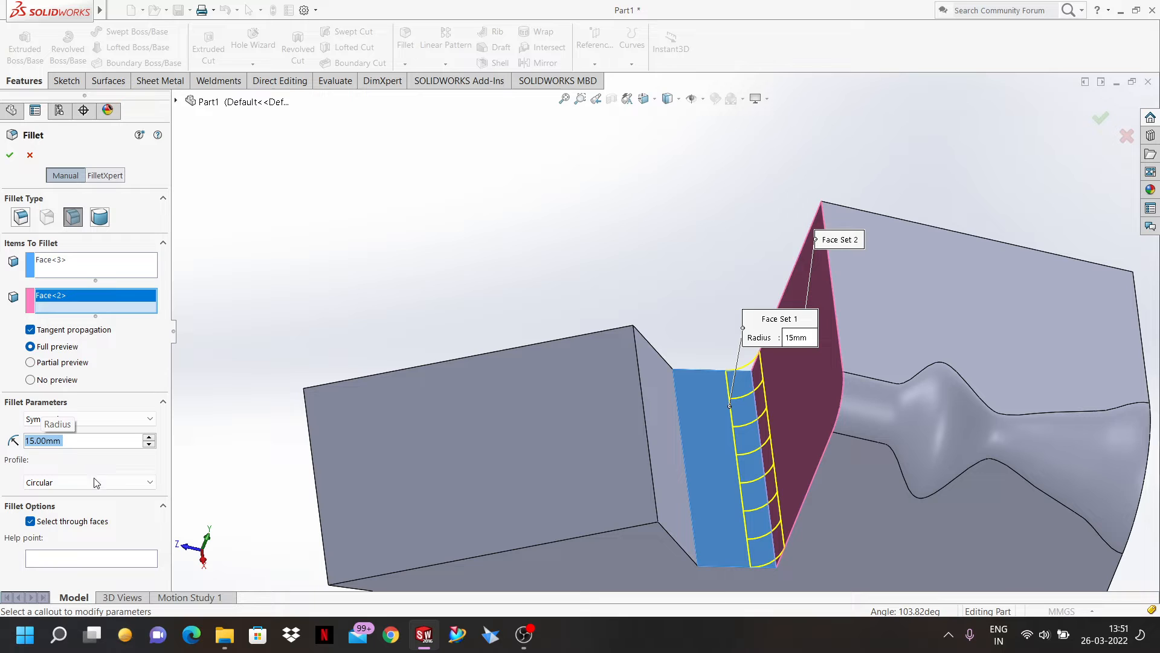
- Close the ledge fillet and try a 15 mm face fillet between the wedge's large upper face and the cube wall
key(Return)
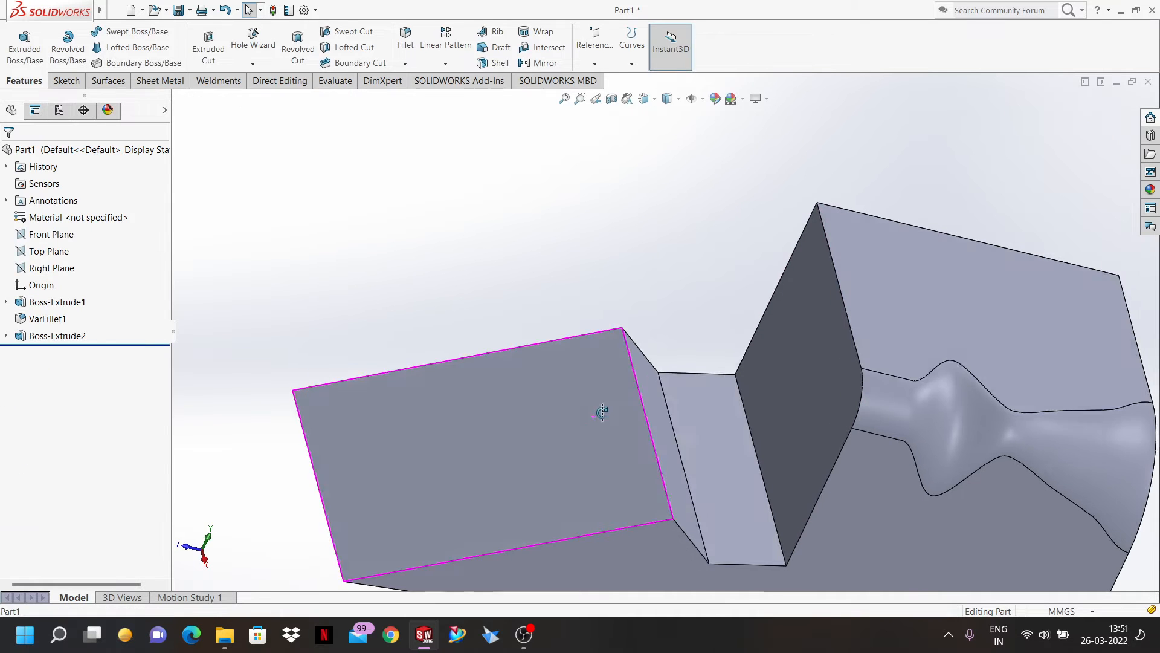
middle_drag(602, 413, 611, 397)
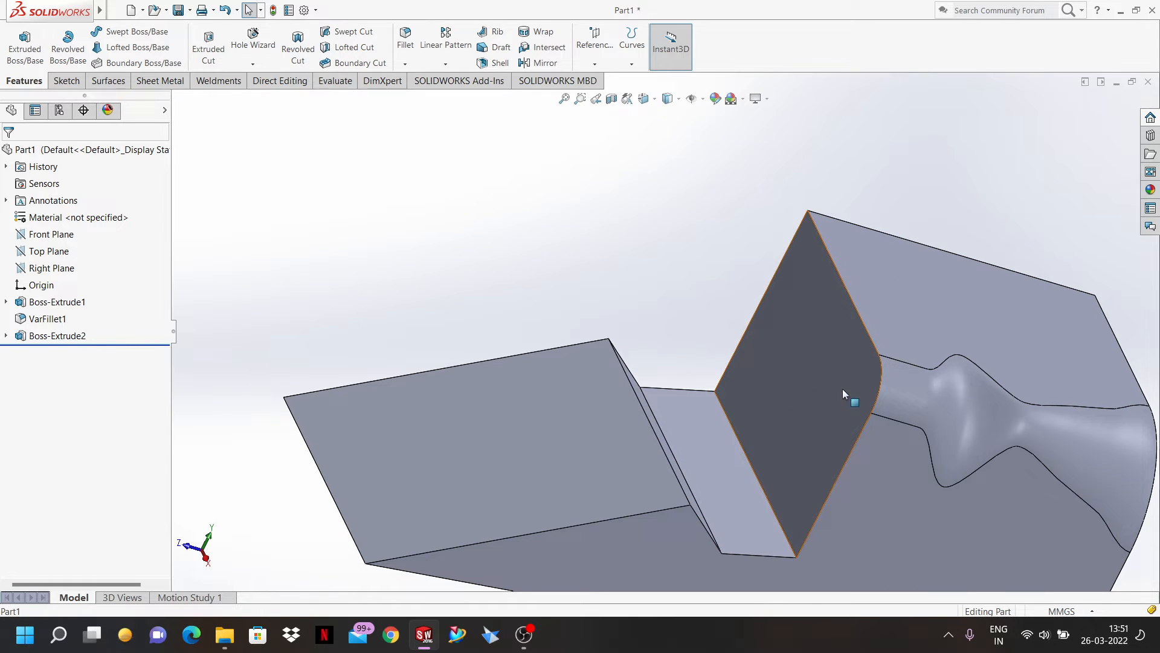
click(405, 38)
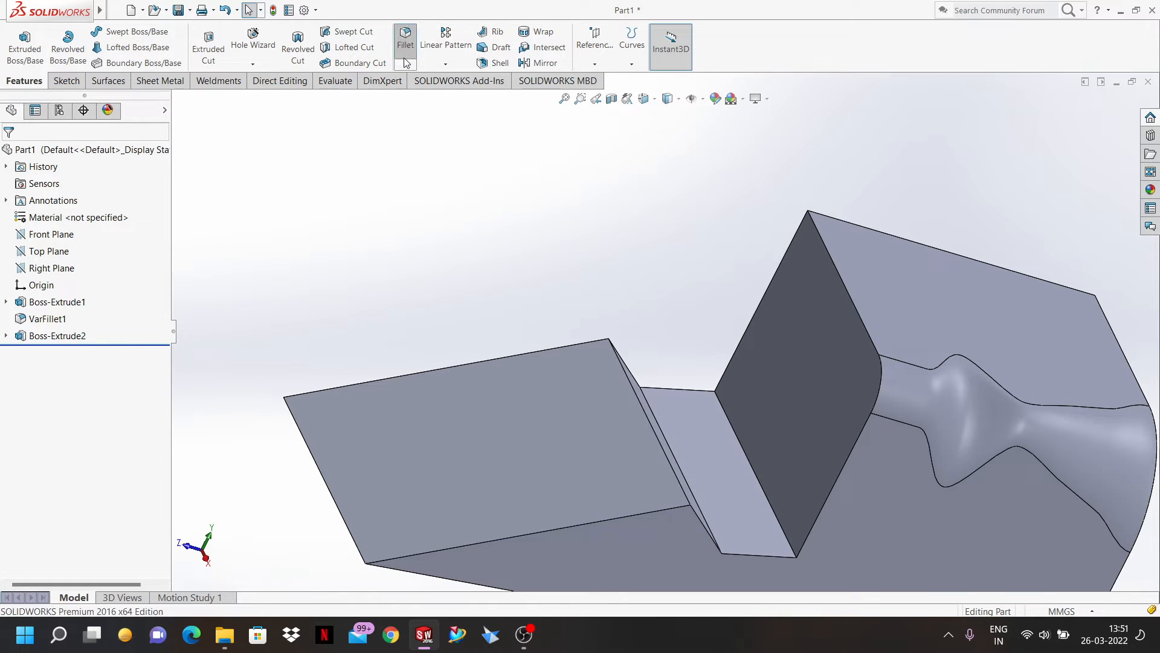
click(71, 217)
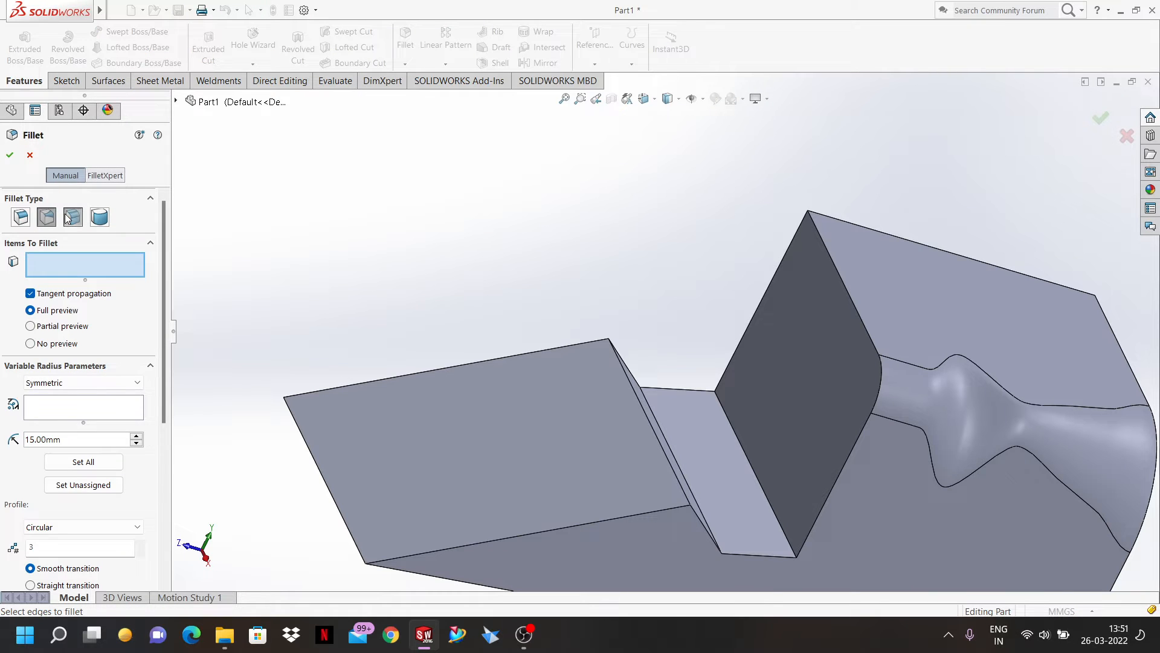
click(375, 438)
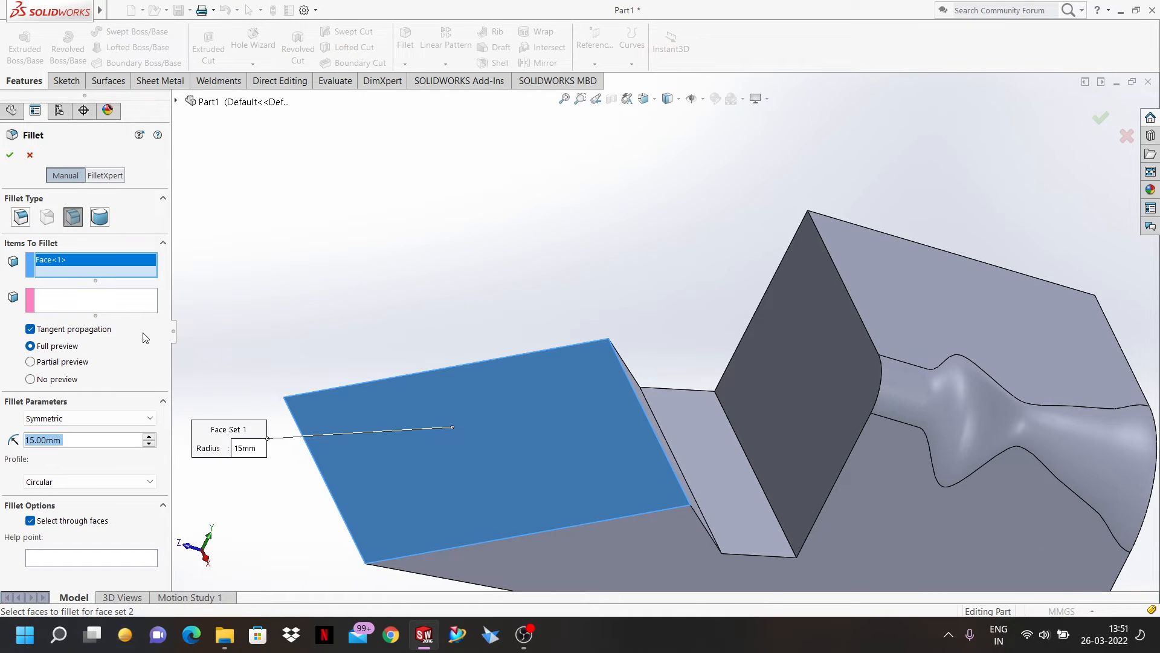
click(103, 308)
click(799, 321)
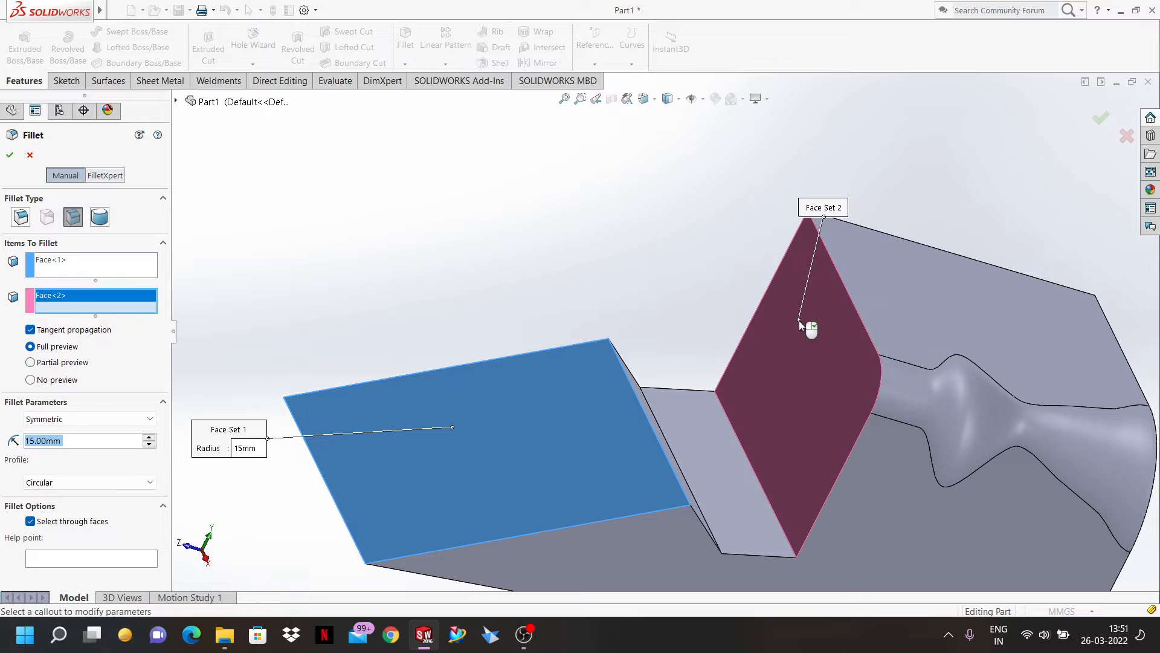
middle_drag(813, 375, 782, 288)
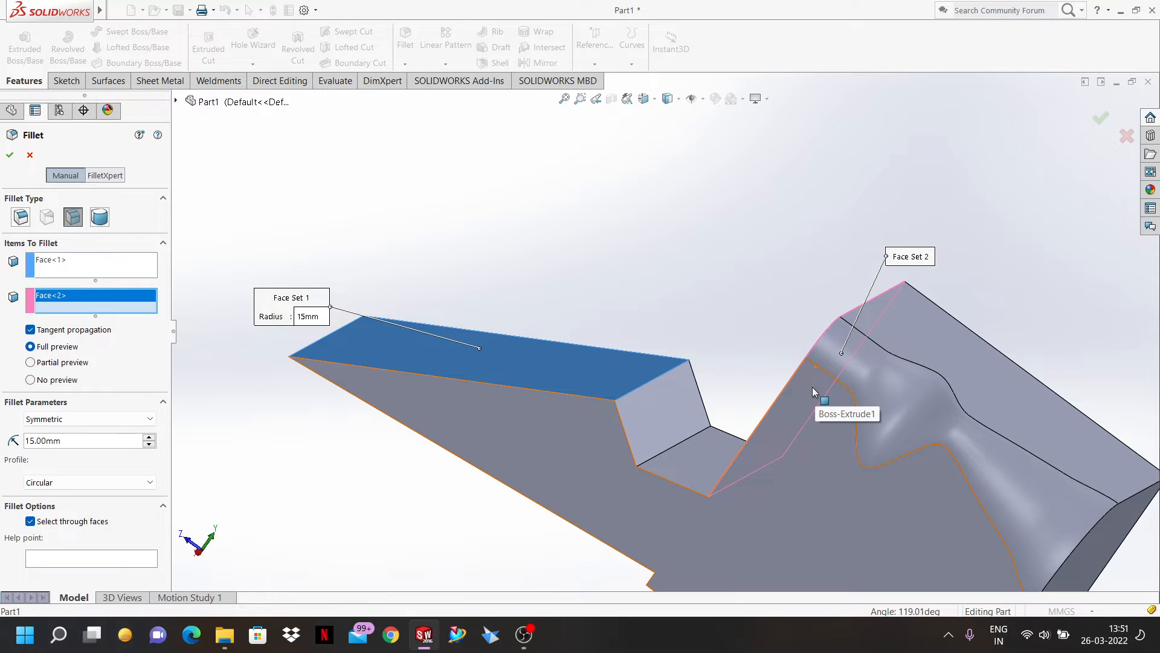
key(Return)
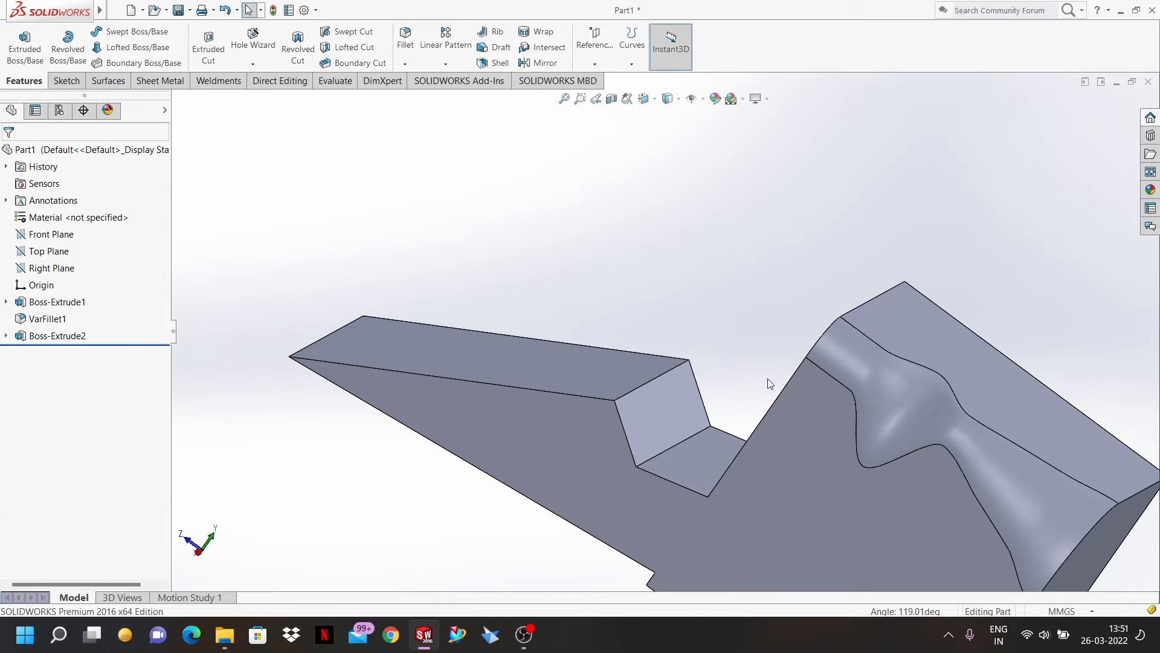
middle_drag(768, 379, 672, 380)
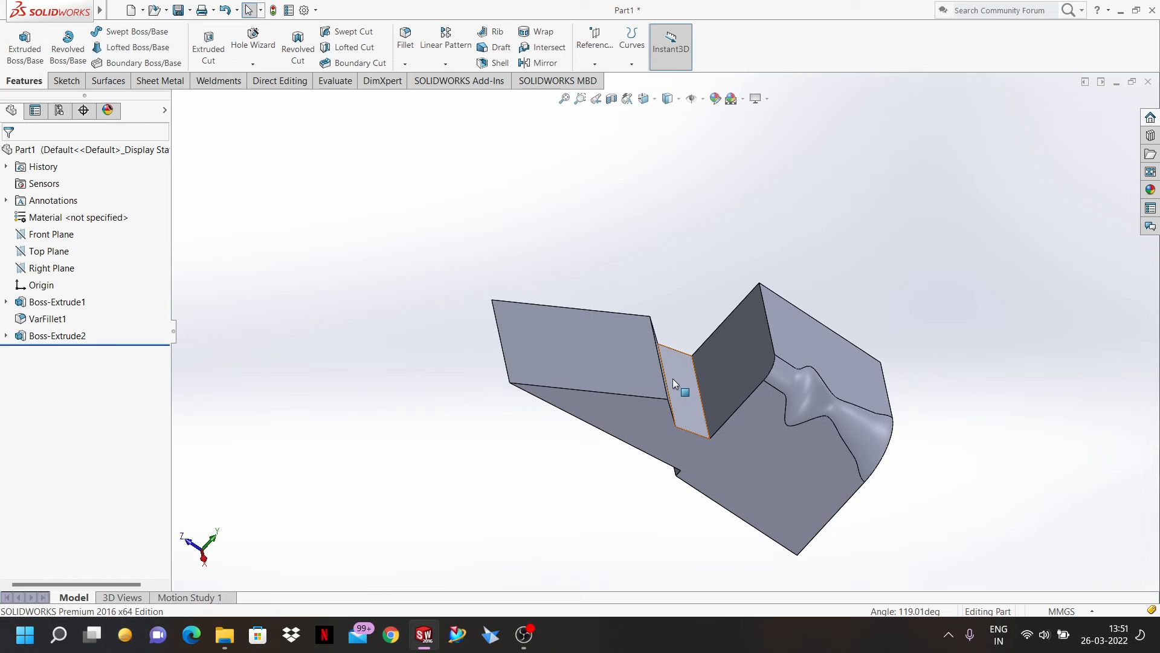
scroll(689, 393, down, 3)
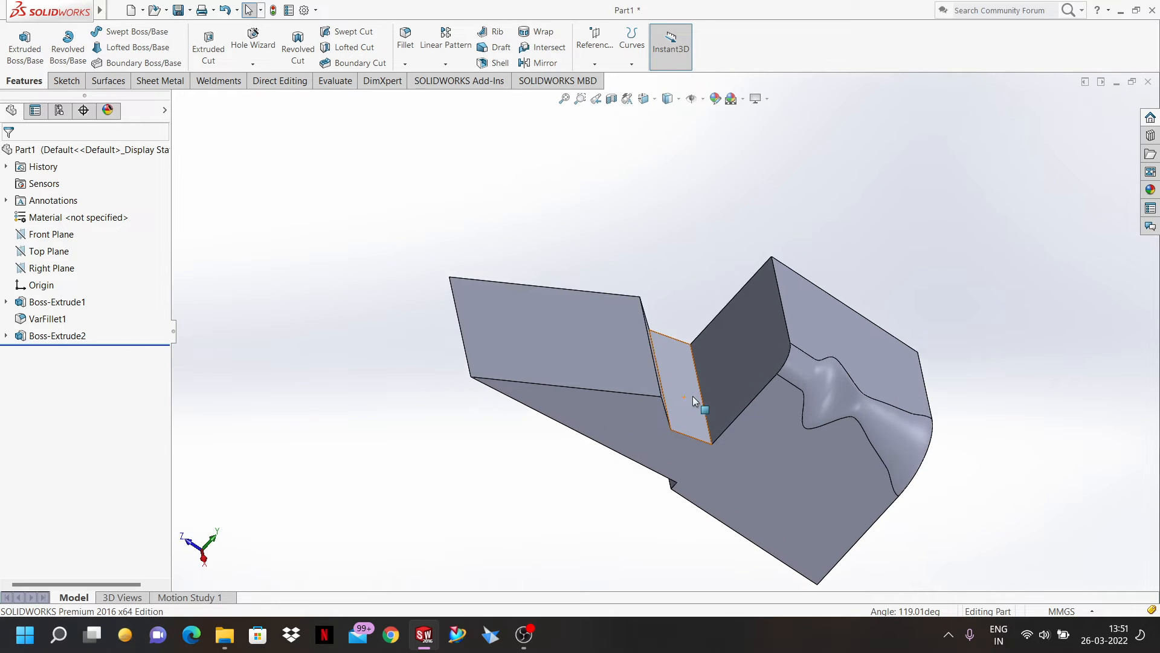
click(608, 406)
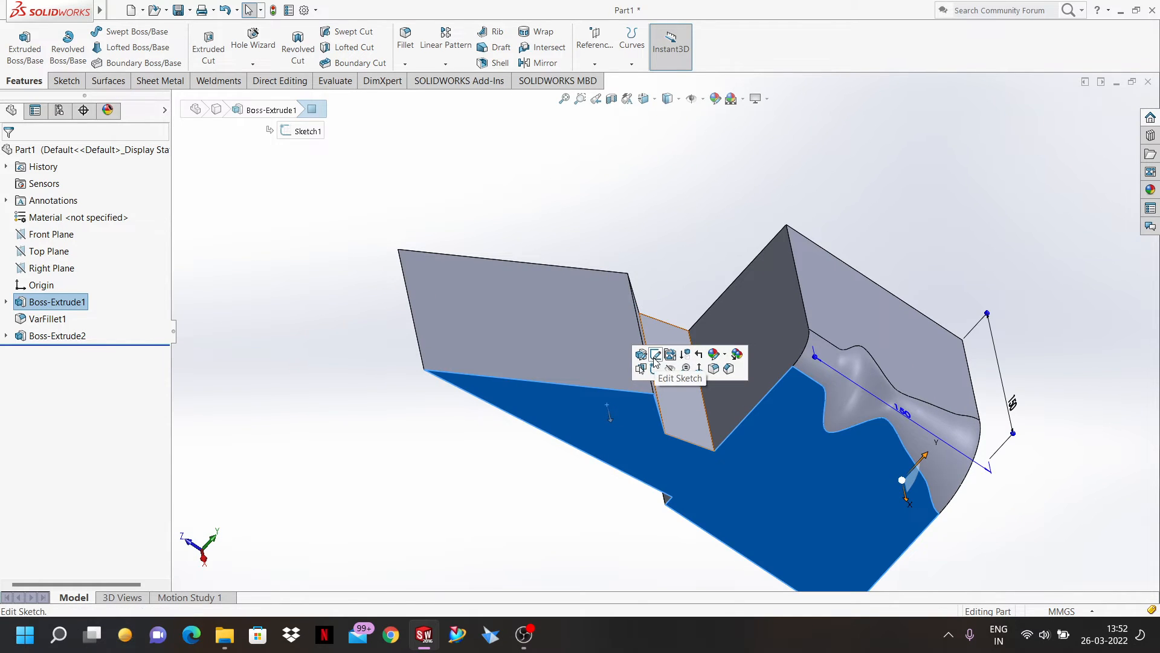
click(654, 360)
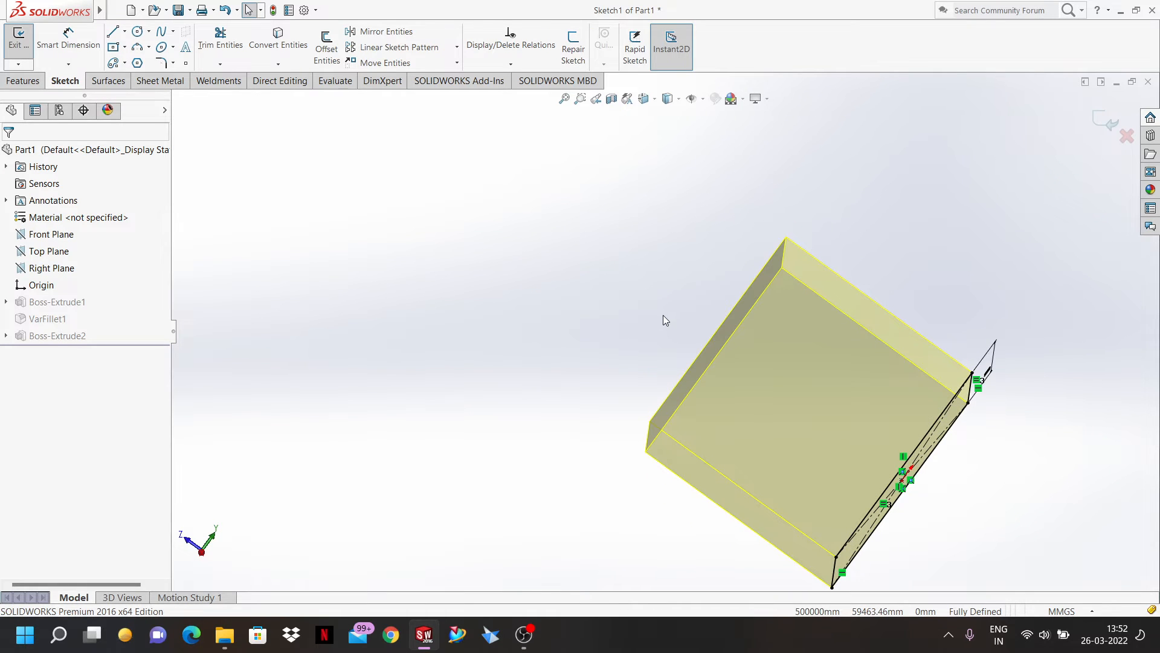
click(18, 37)
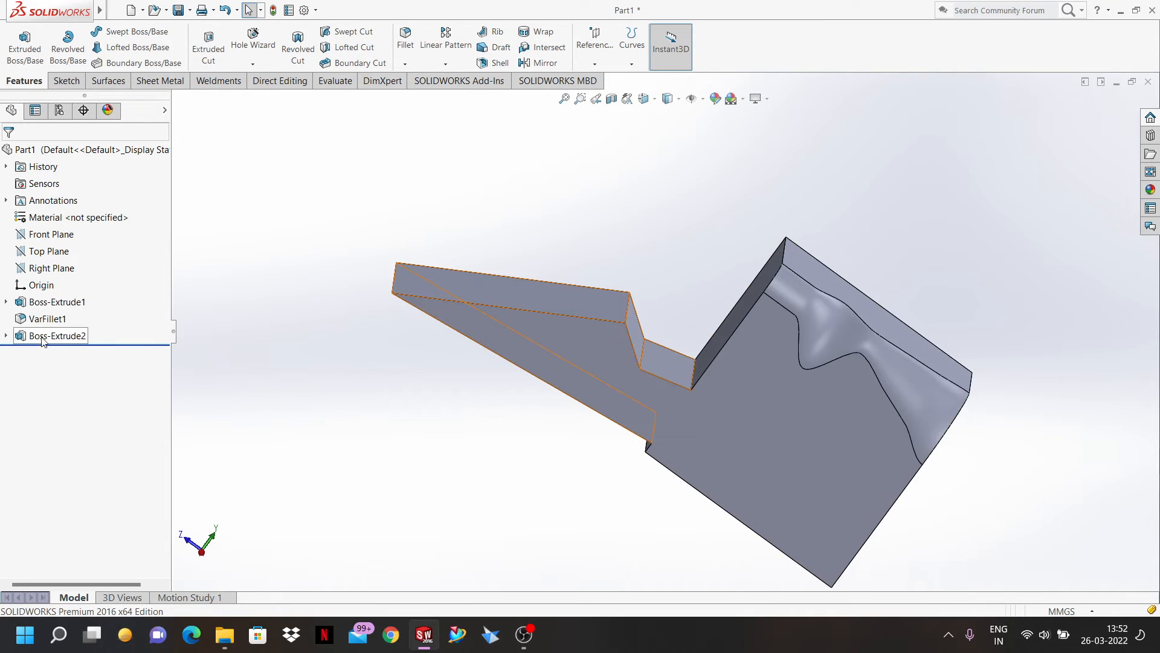
- Edit the wedge's sketch, moving the two profile corners at the step beside the cube wall so the notch is shallower, and rebuild
click(7, 336)
click(63, 352)
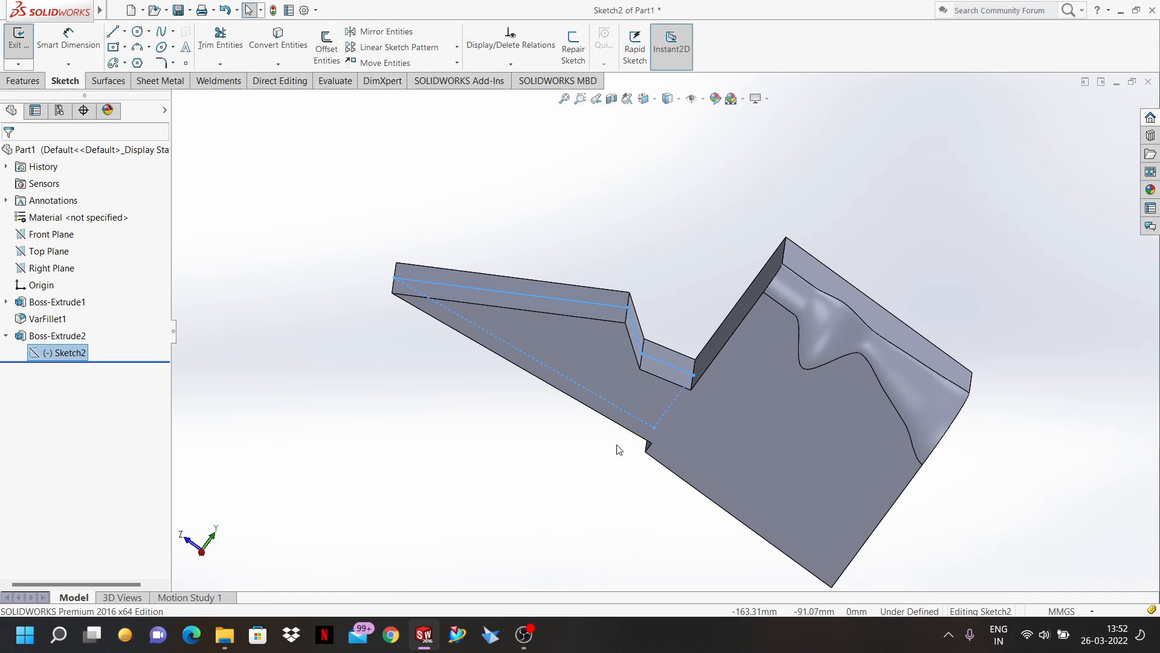
scroll(634, 309, down, 4)
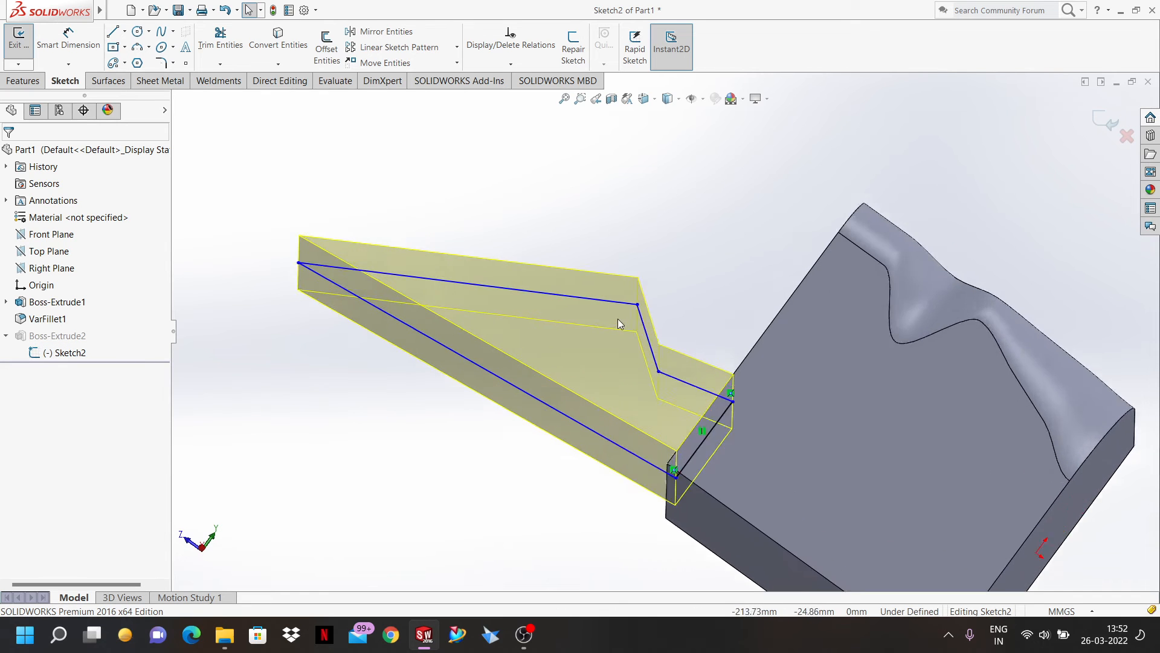
drag(651, 300, 606, 415)
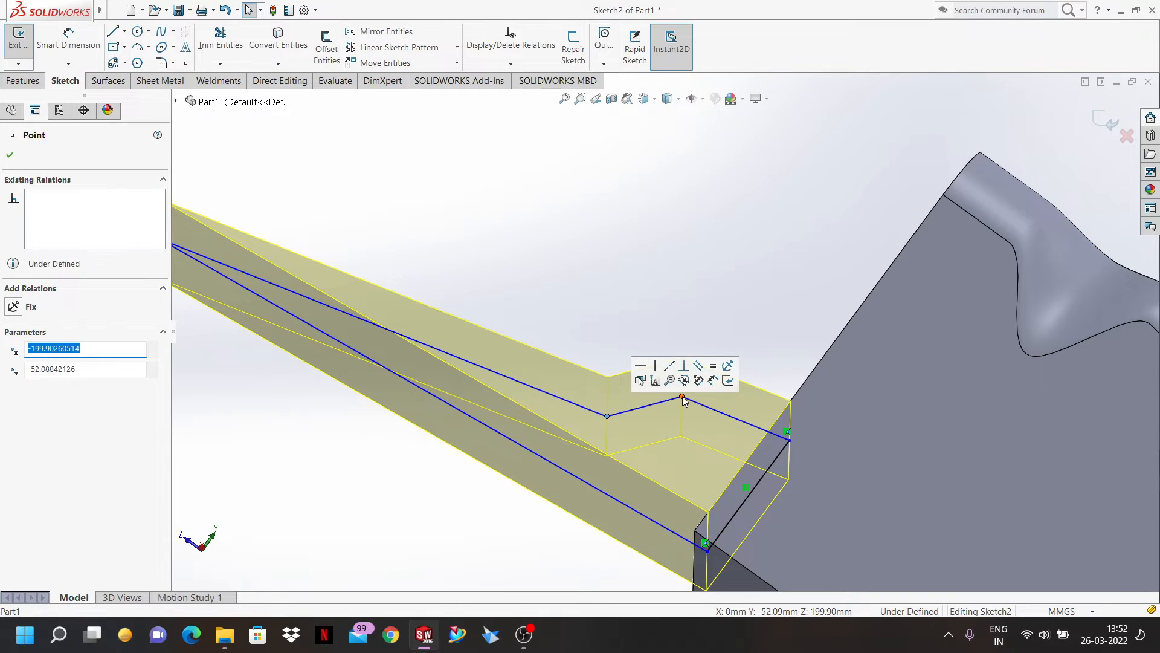
drag(682, 398, 663, 453)
middle_drag(652, 319, 656, 391)
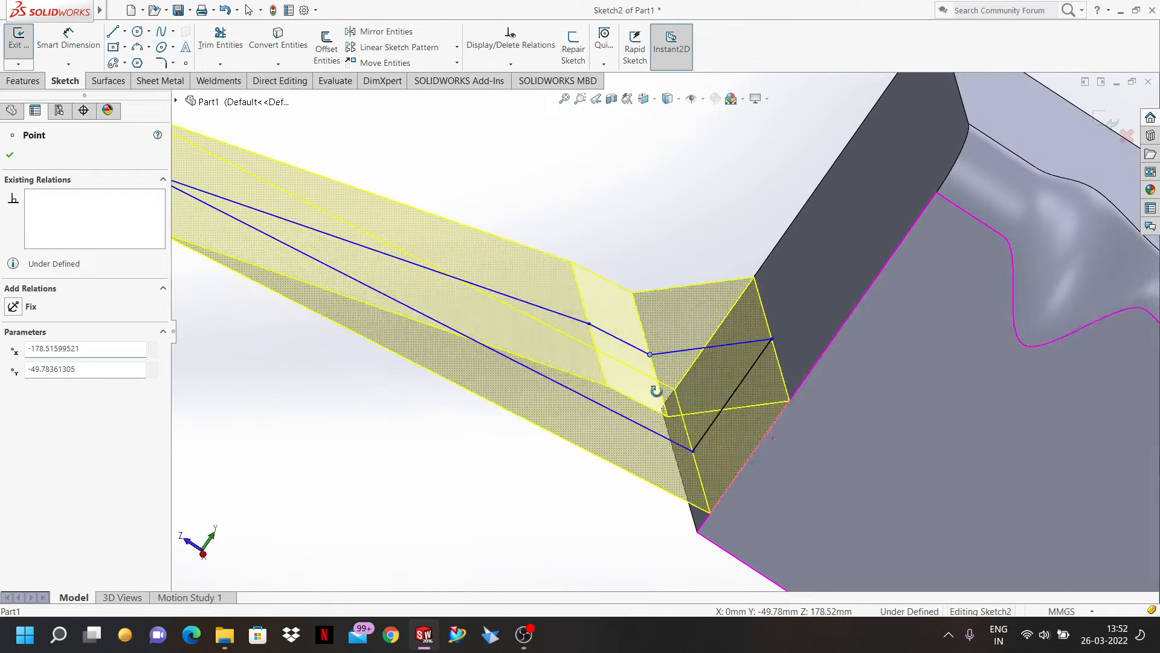
click(19, 39)
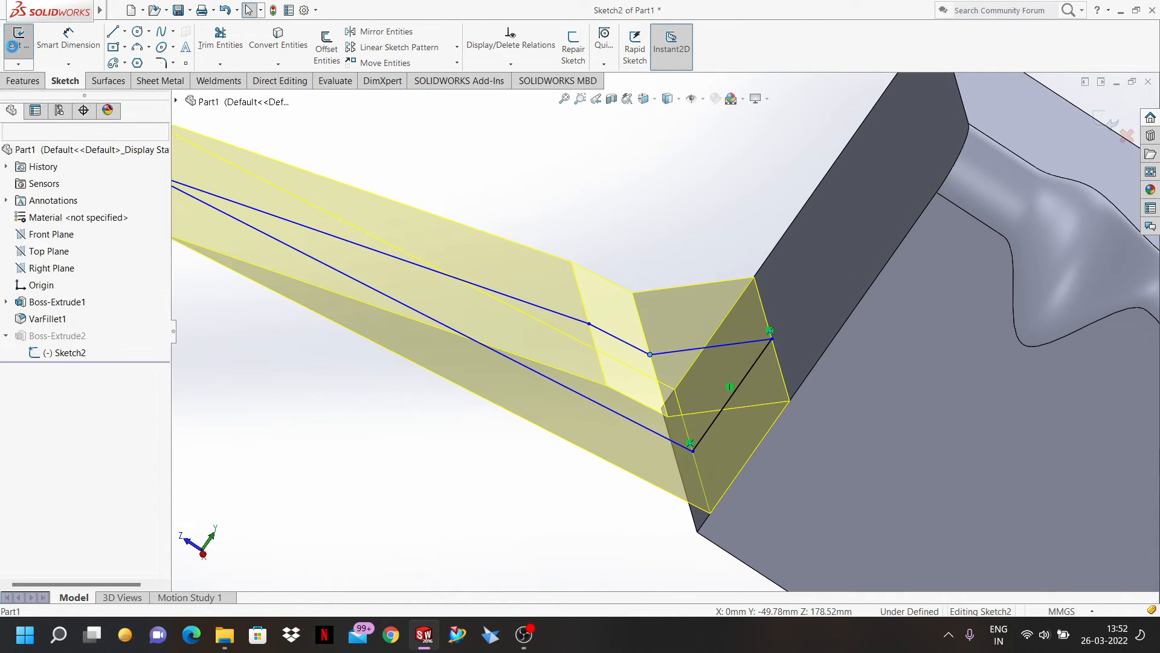
- Start a face fillet with the wedge's long upper face as the first face set and the cube wall as the second
mouse_move(608, 351)
middle_down()
mouse_move(604, 329)
mouse_move(611, 358)
middle_up()
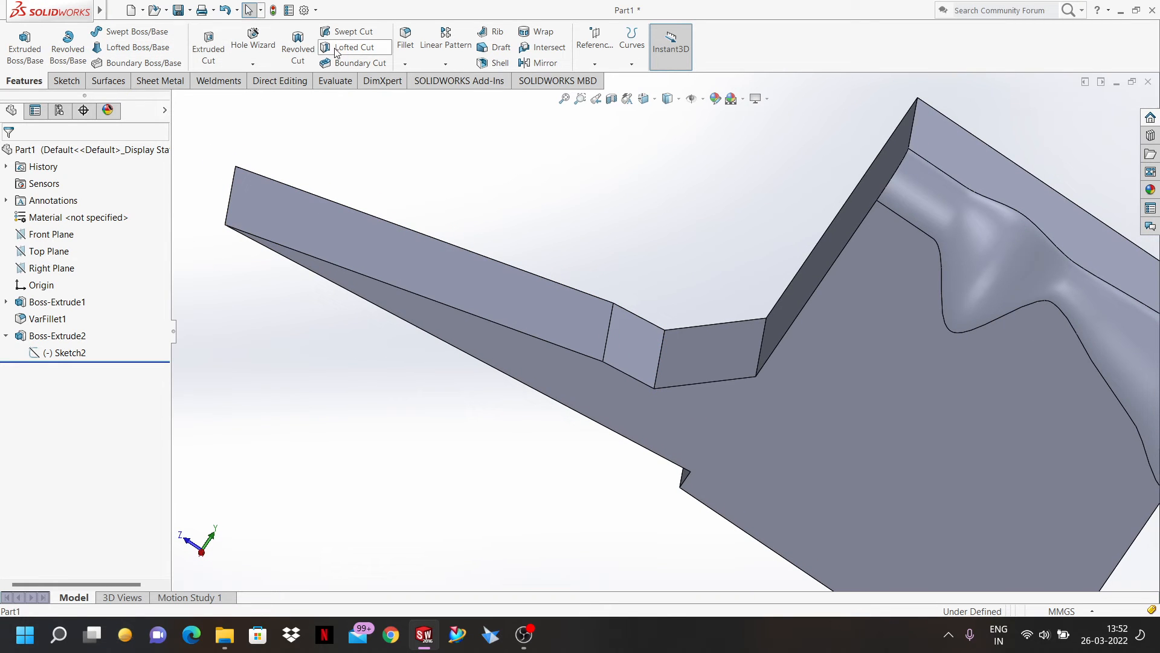
click(402, 48)
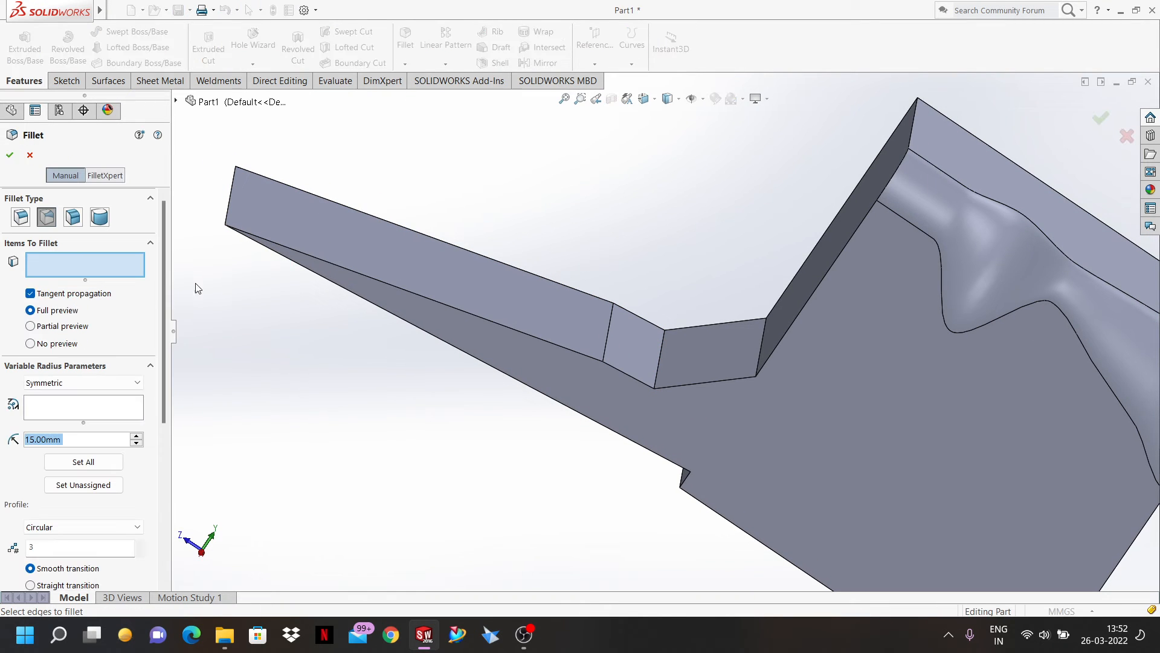
click(73, 217)
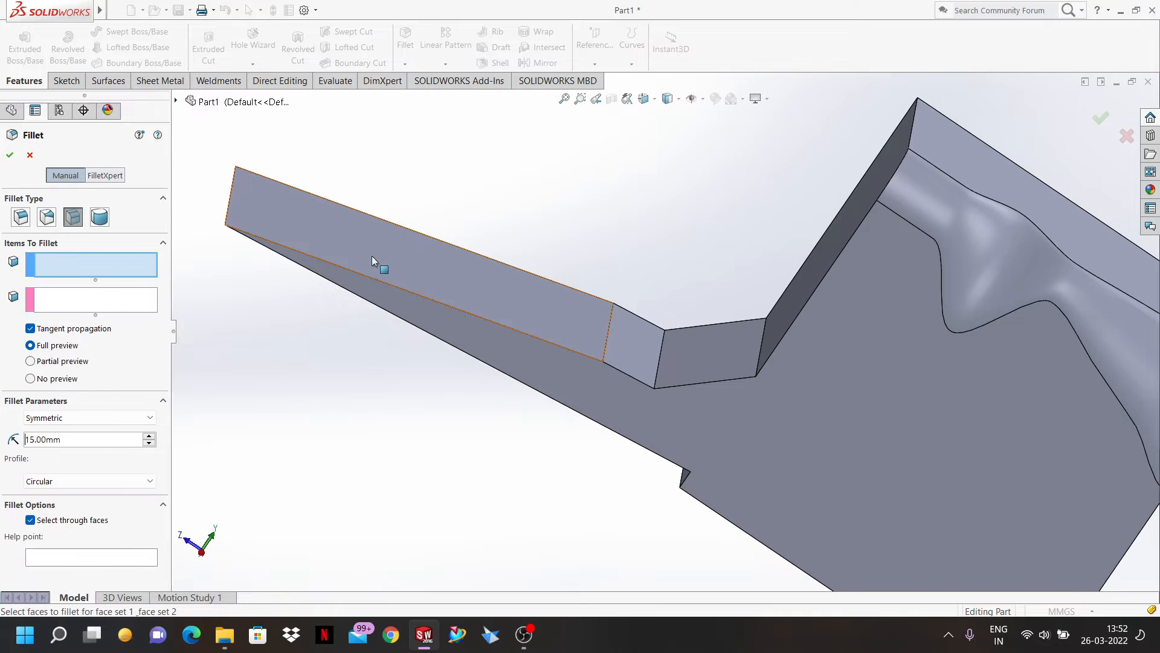
click(410, 255)
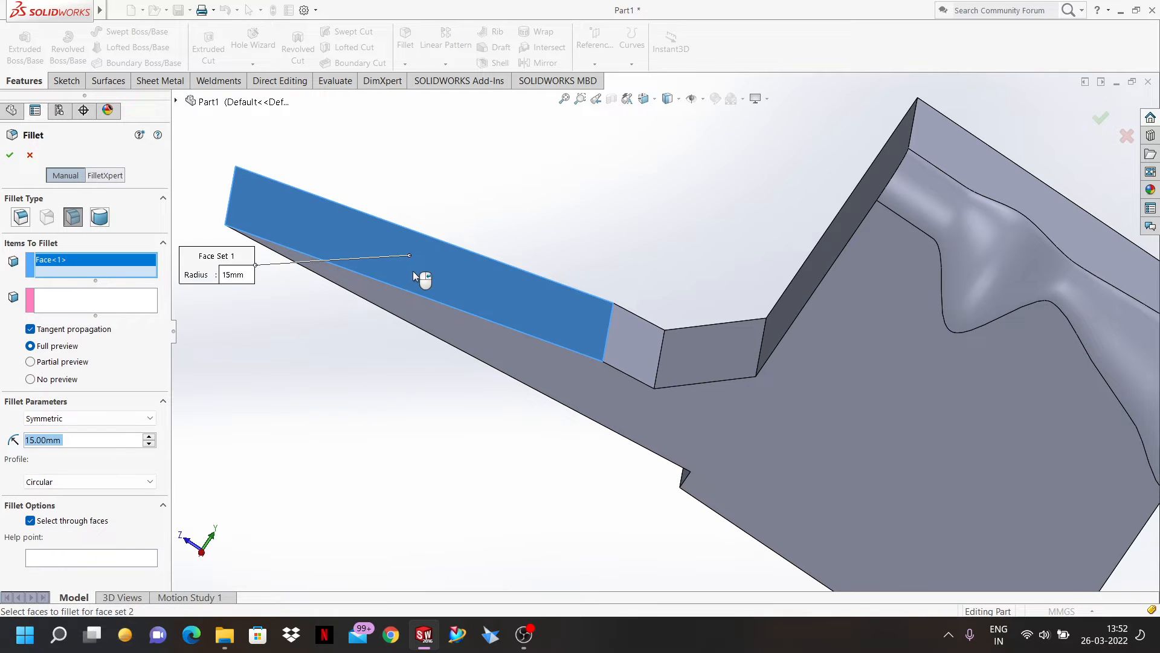
click(134, 298)
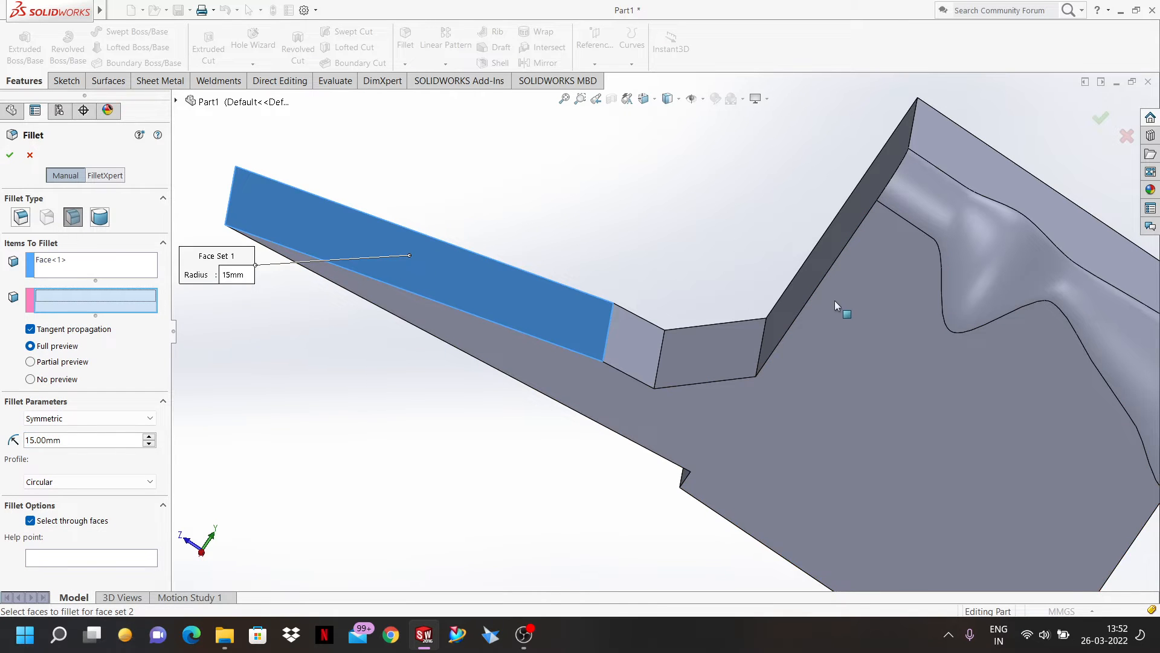
click(830, 245)
middle_drag(802, 249, 810, 296)
scroll(756, 380, down, 2)
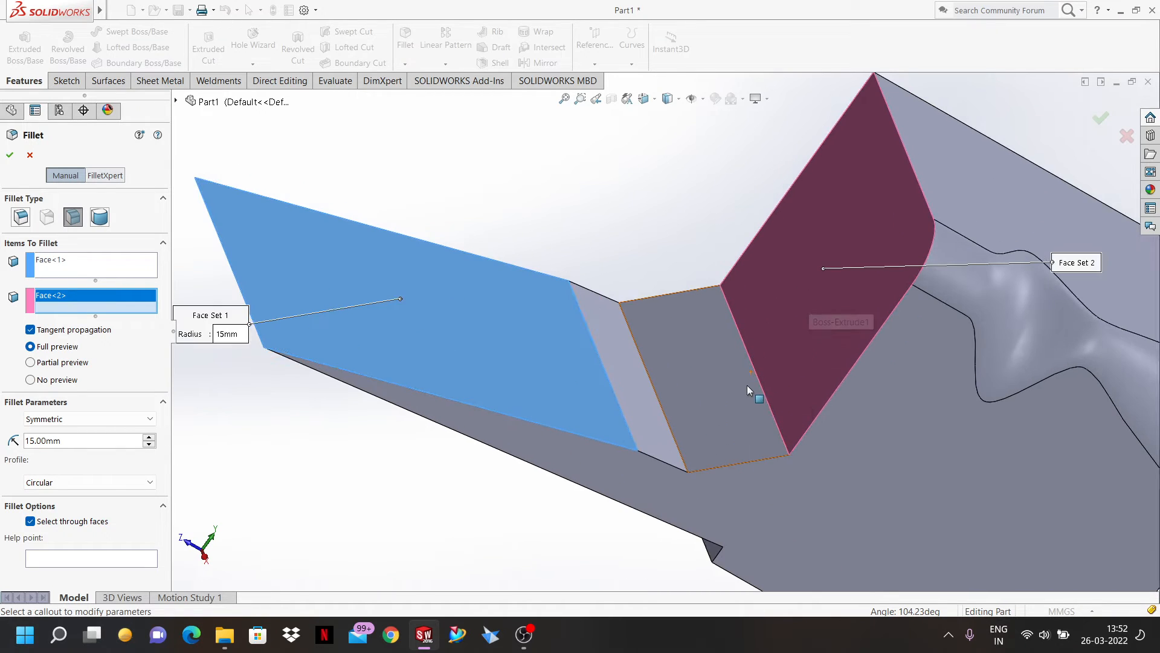
- Try a 25 mm radius for the face fillet, and discard the fillet
click(227, 334)
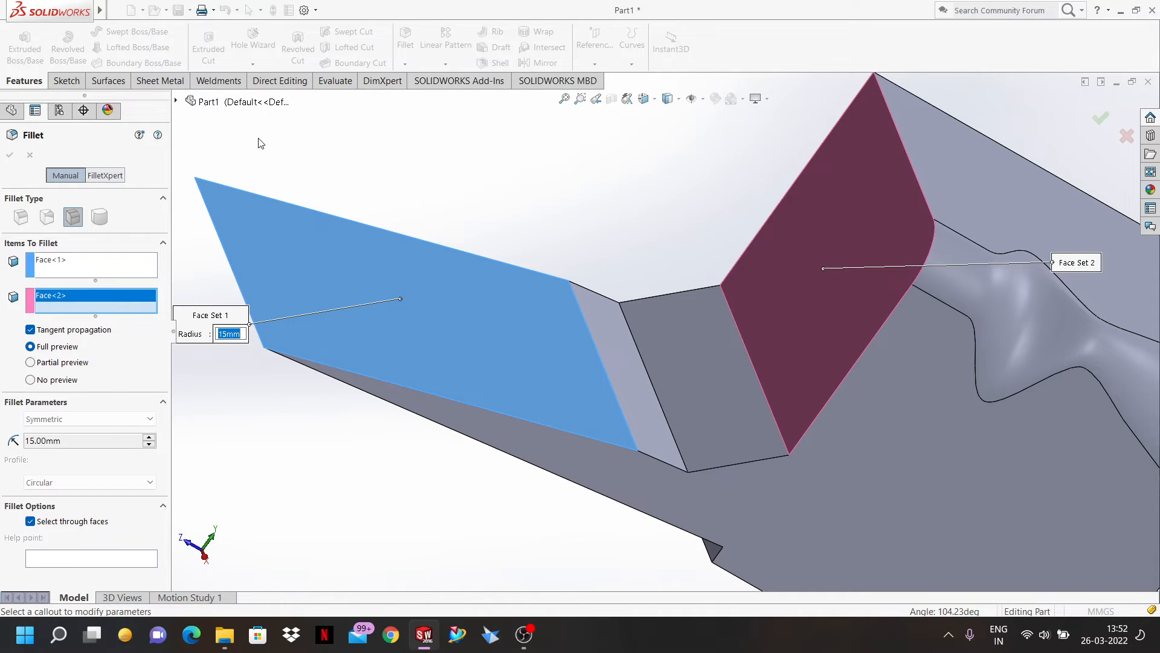
text(25)
key(Return)
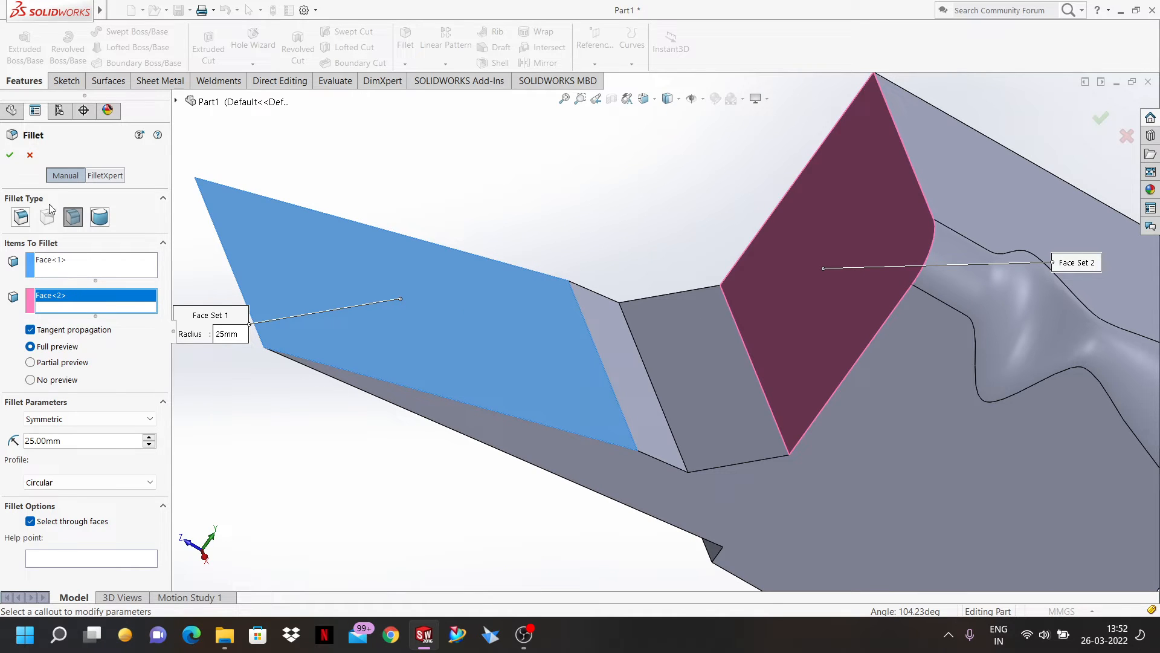
click(30, 155)
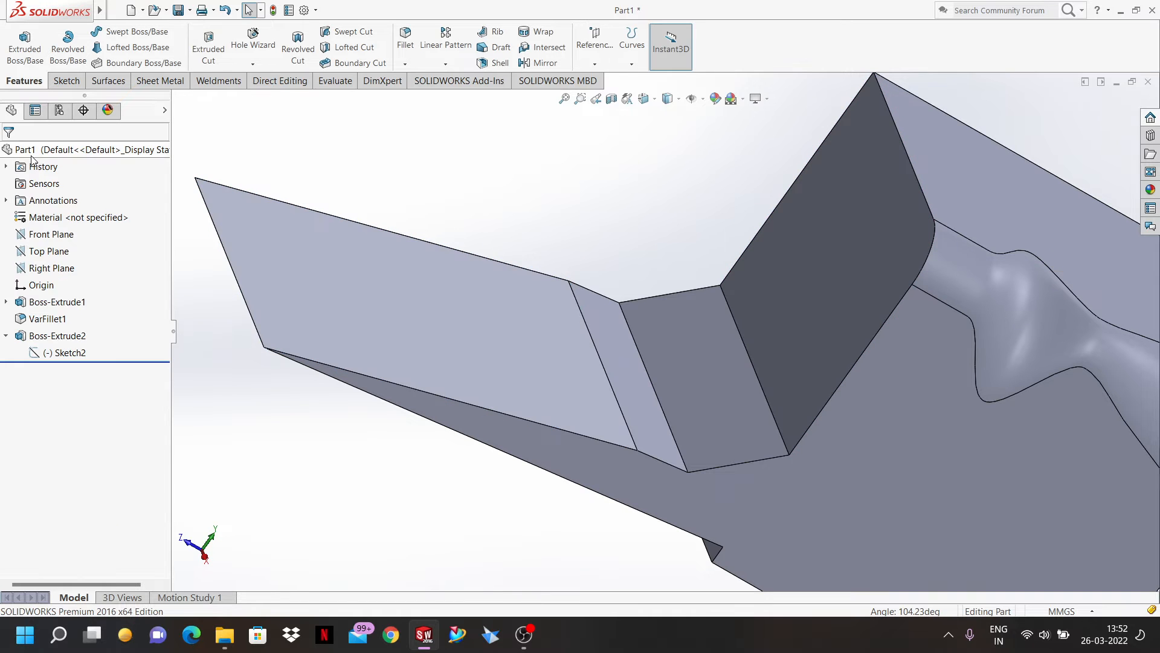
- Start a fillet on the part and set its type to full round
middle_drag(729, 391, 720, 358)
scroll(755, 375, down, 3)
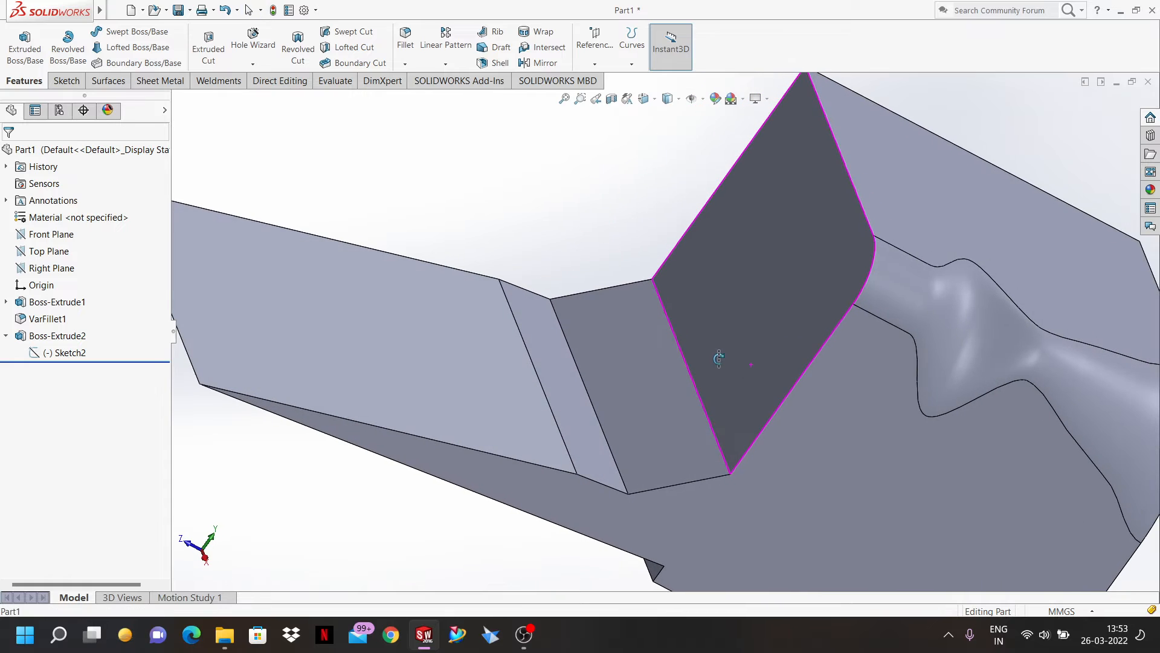
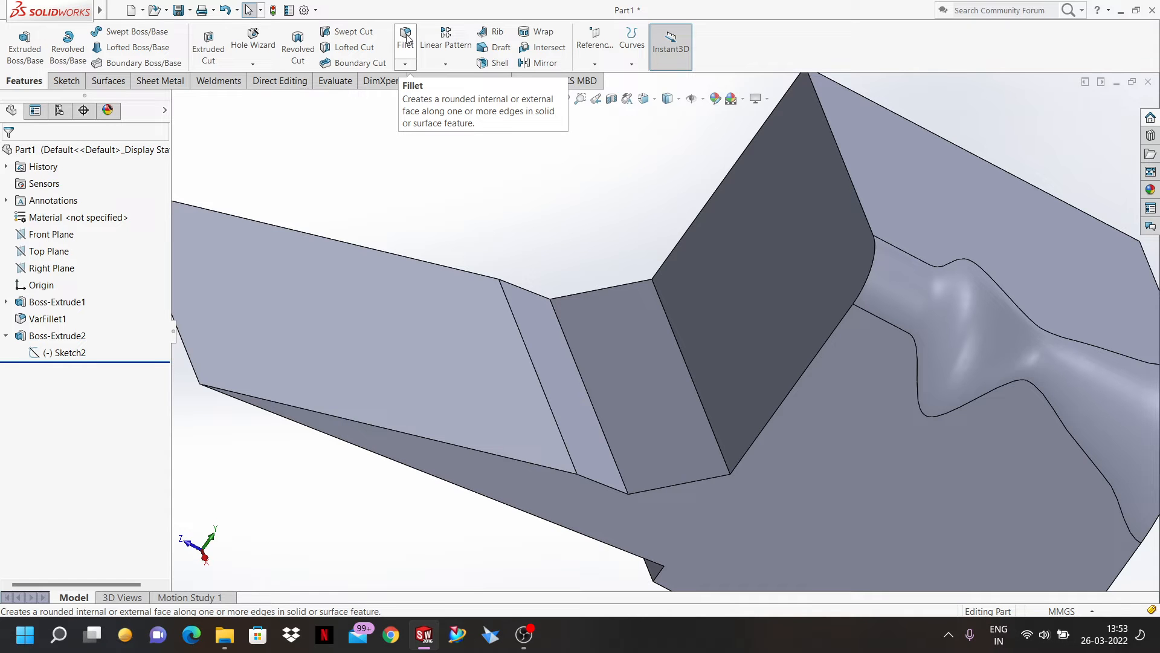
middle_drag(678, 294, 624, 137)
scroll(731, 379, up, 5)
middle_drag(733, 373, 694, 331)
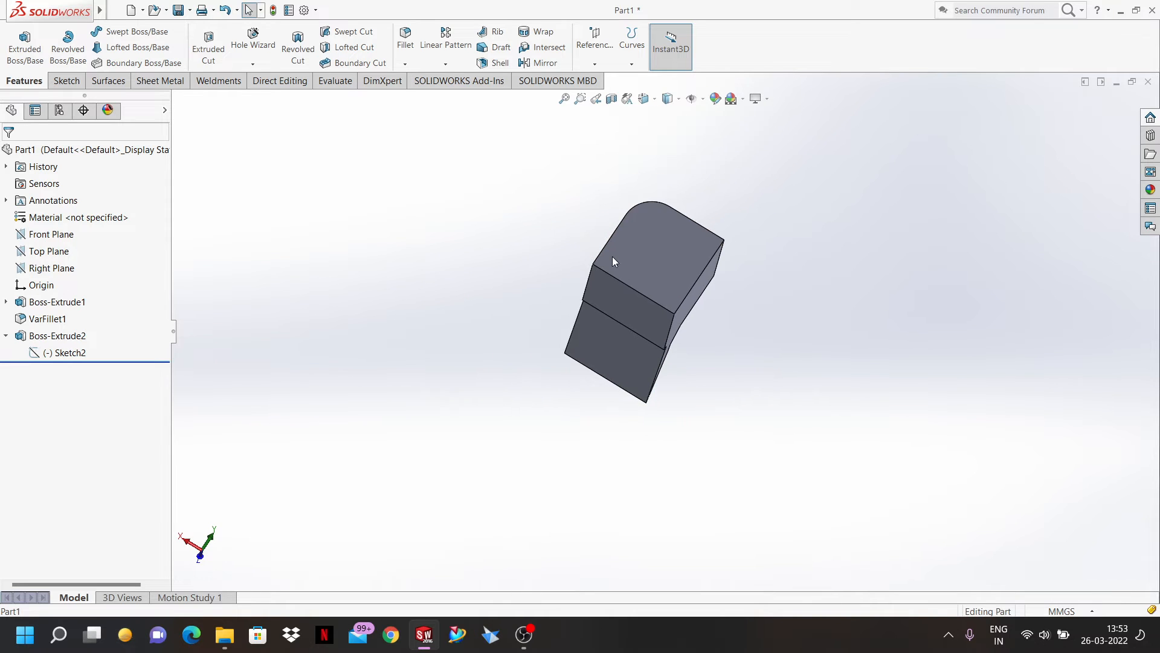
middle_drag(613, 259, 621, 214)
scroll(665, 205, down, 4)
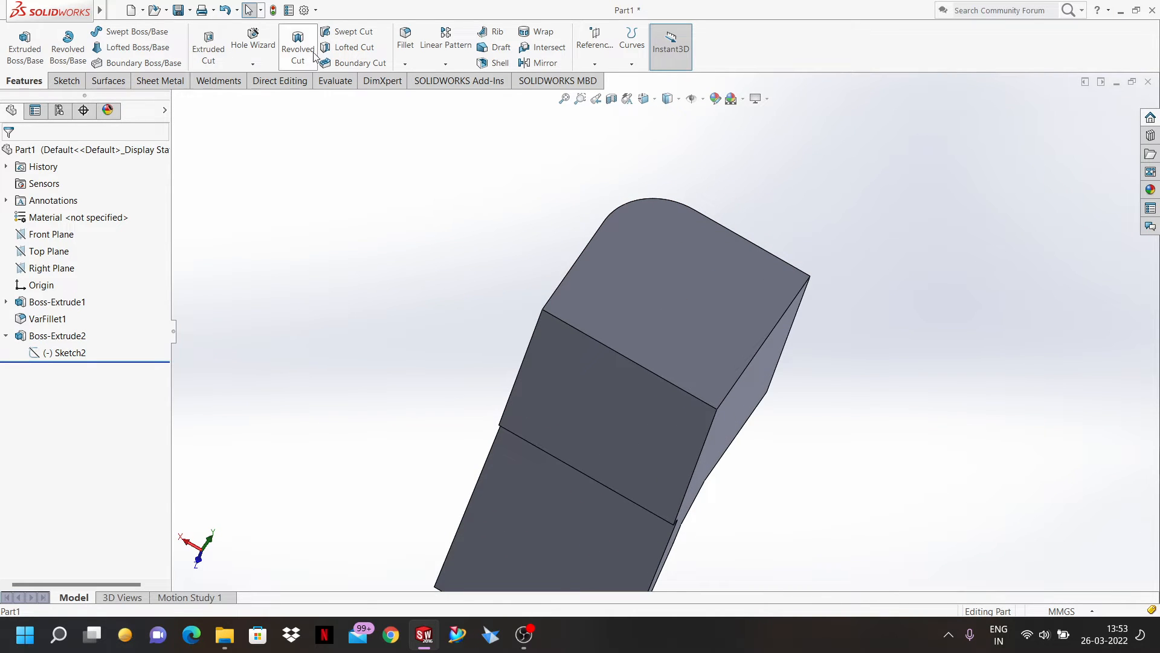
click(405, 38)
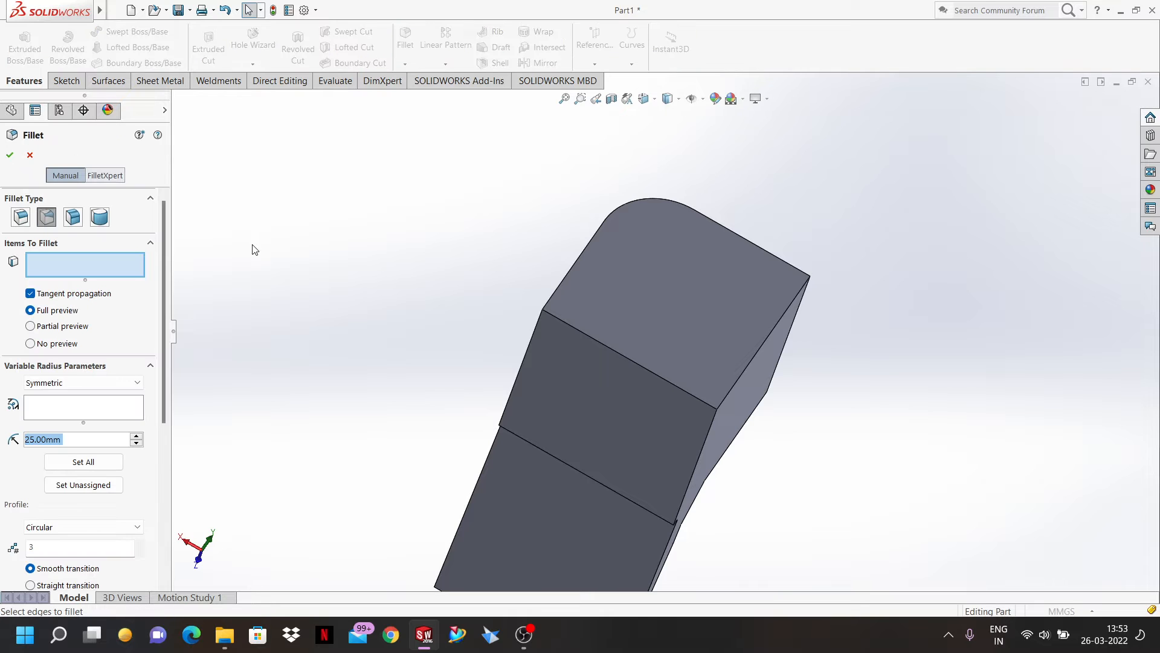
click(98, 219)
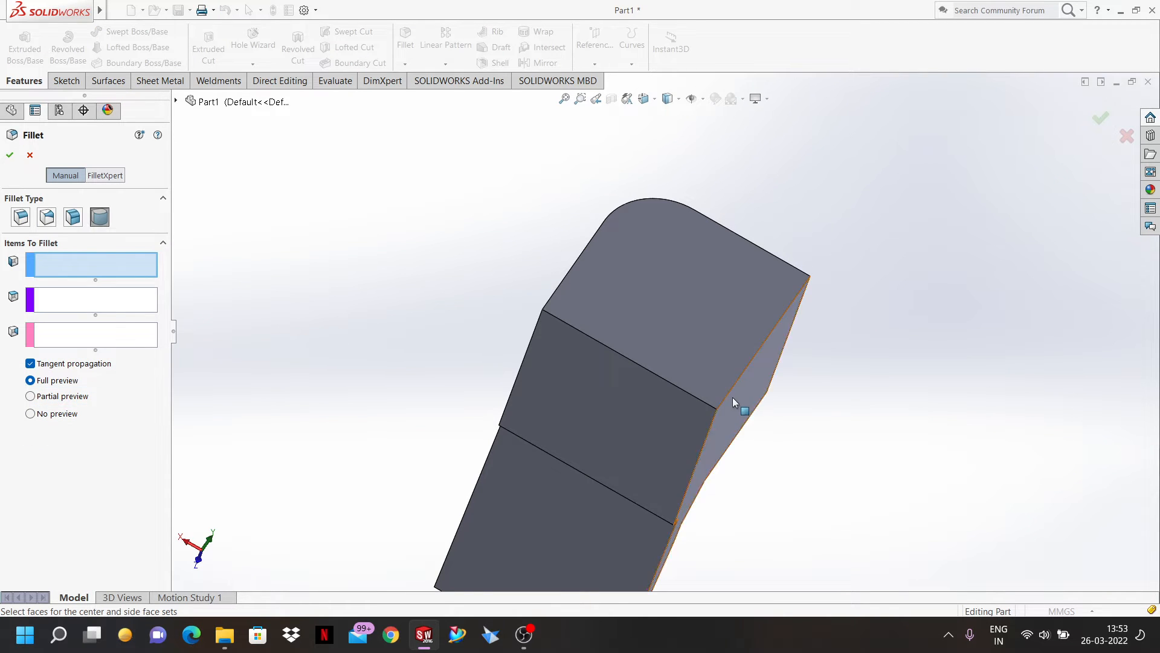
- Try the cube face opposite the wedge as the center face set, between the two side faces that continue onto the wedge's sides
middle_drag(732, 397, 796, 291)
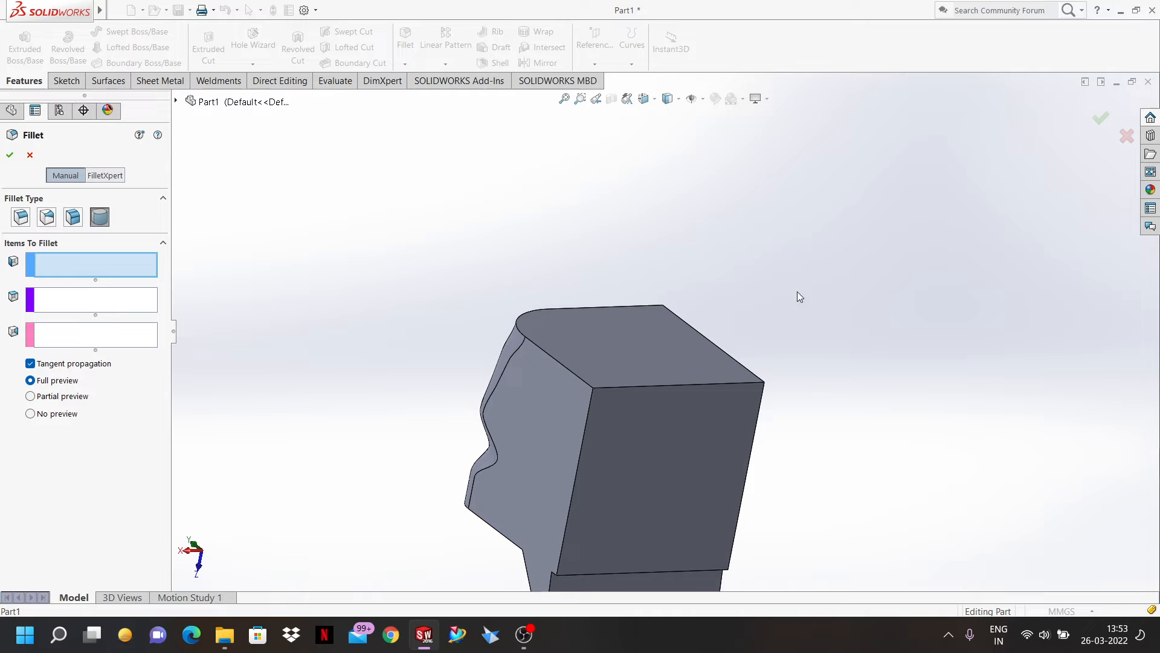
click(546, 417)
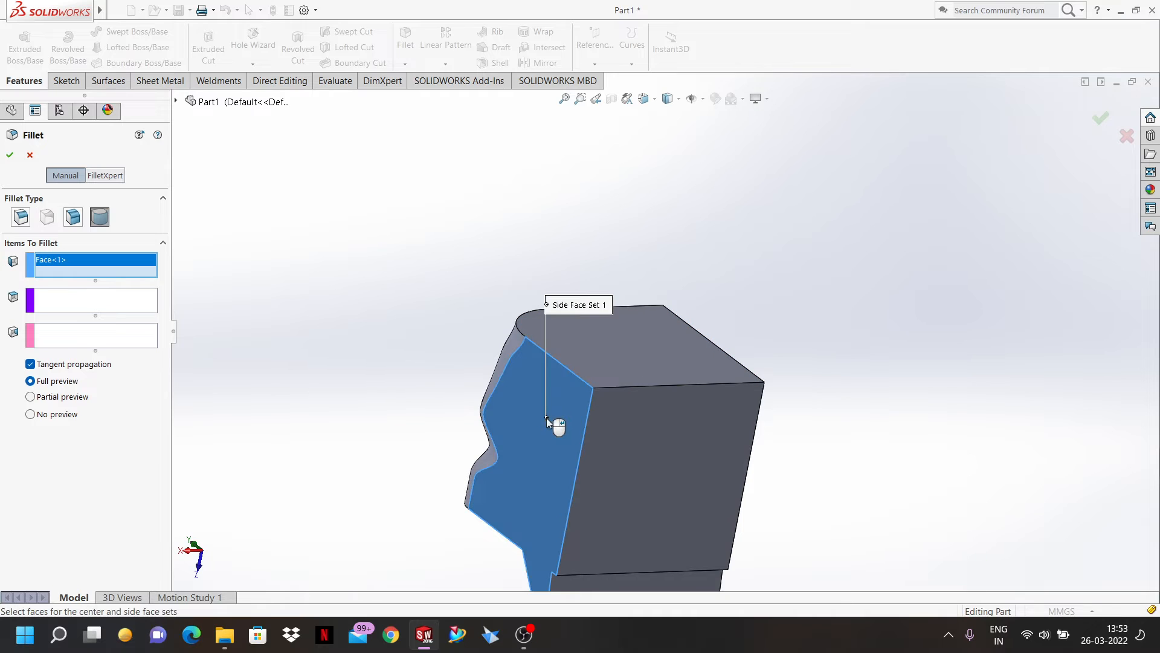
click(93, 305)
click(604, 349)
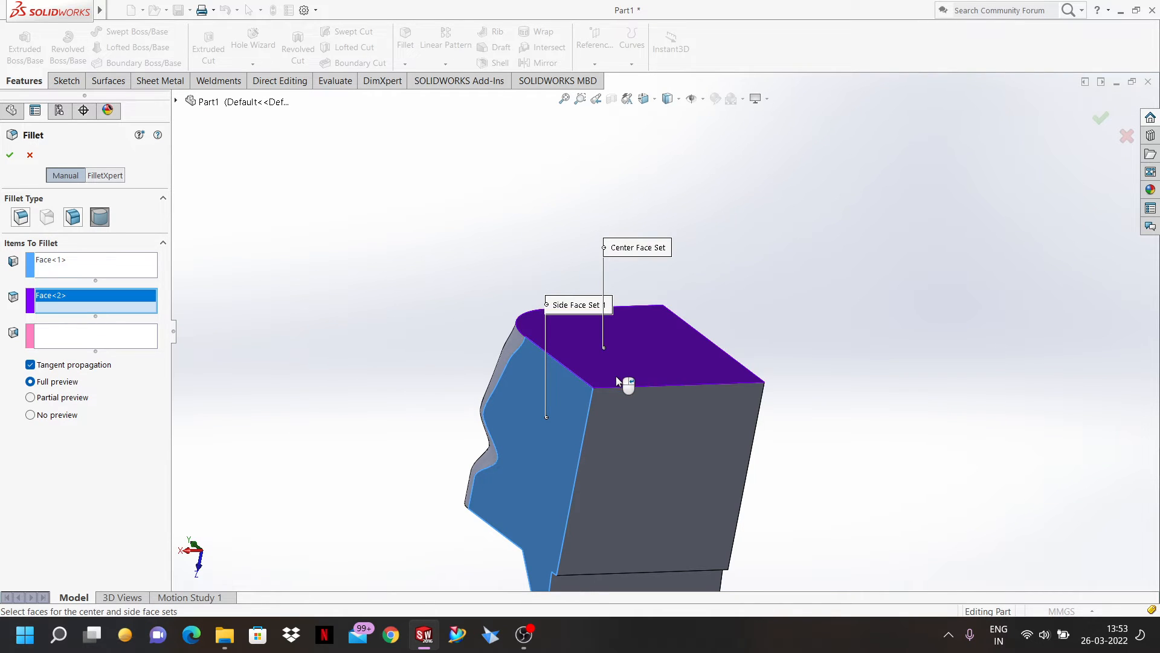
middle_drag(617, 381, 544, 392)
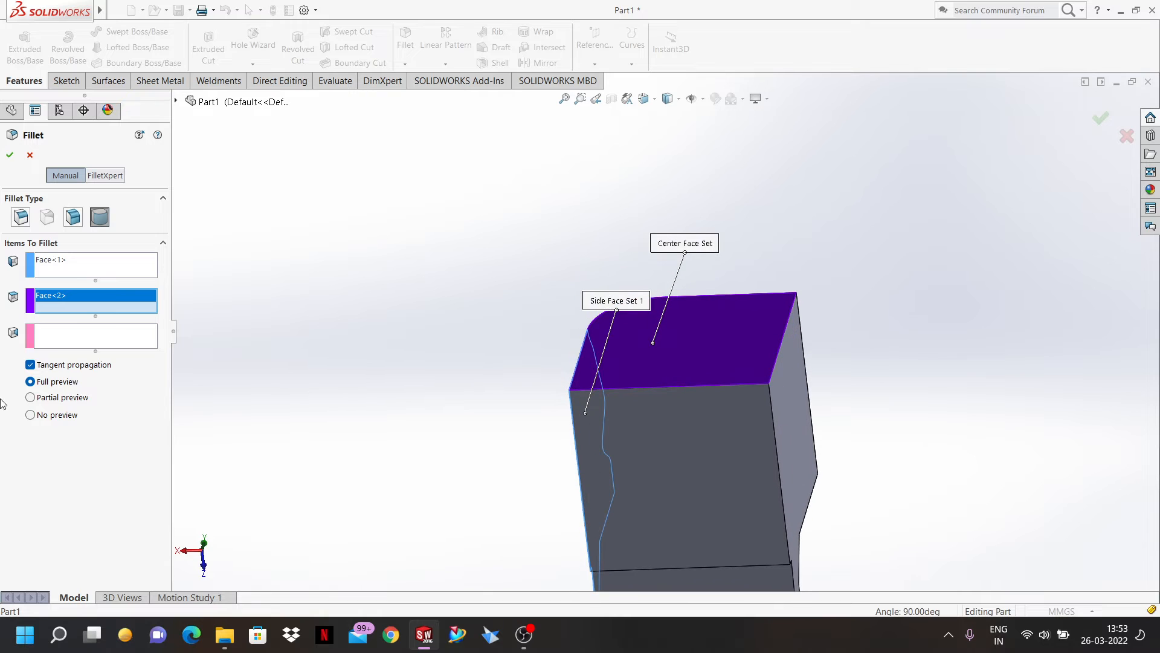
click(84, 343)
click(794, 392)
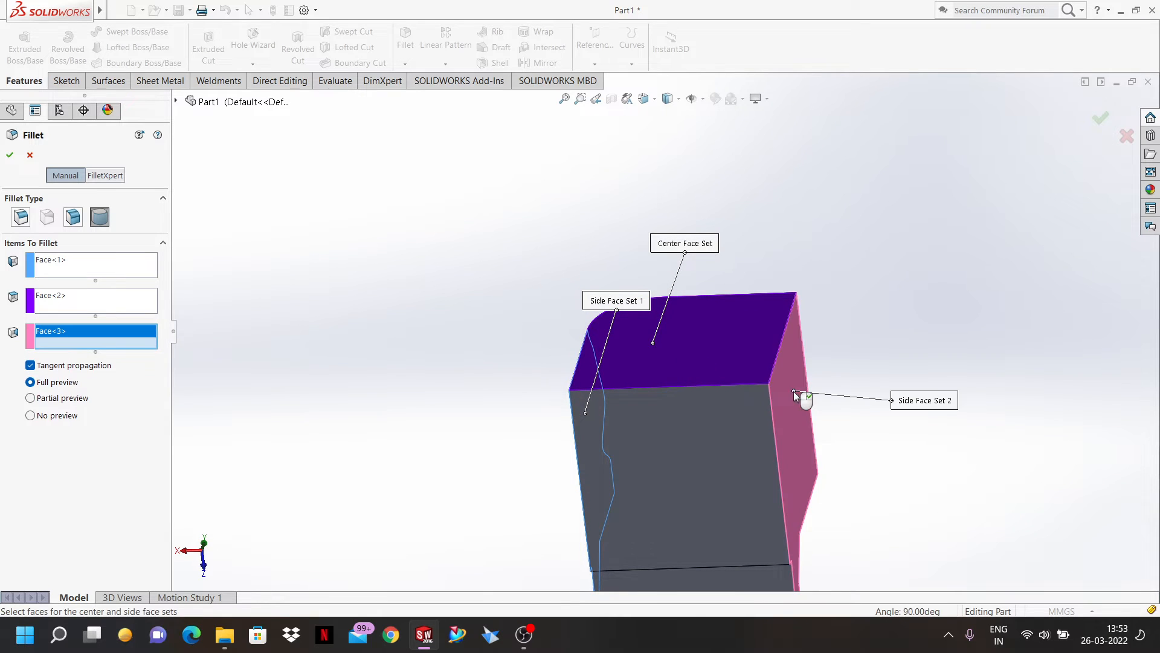
middle_drag(678, 391, 683, 501)
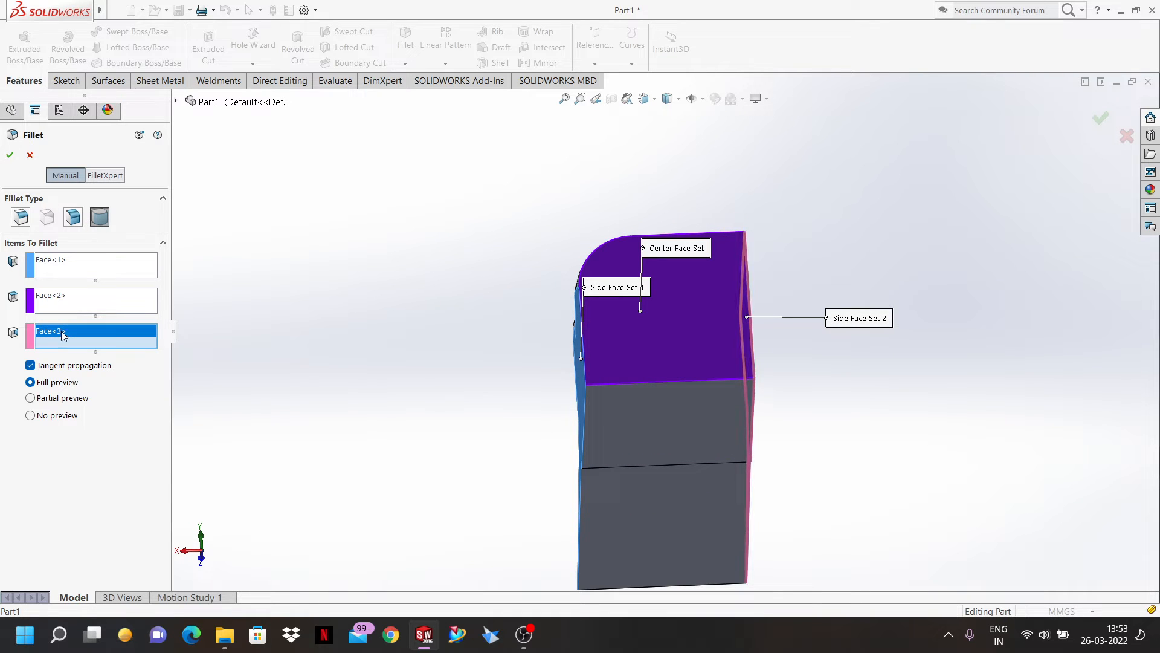
- Remove the selected faces from all three face sets of the full round fillet
key(Delete)
click(53, 296)
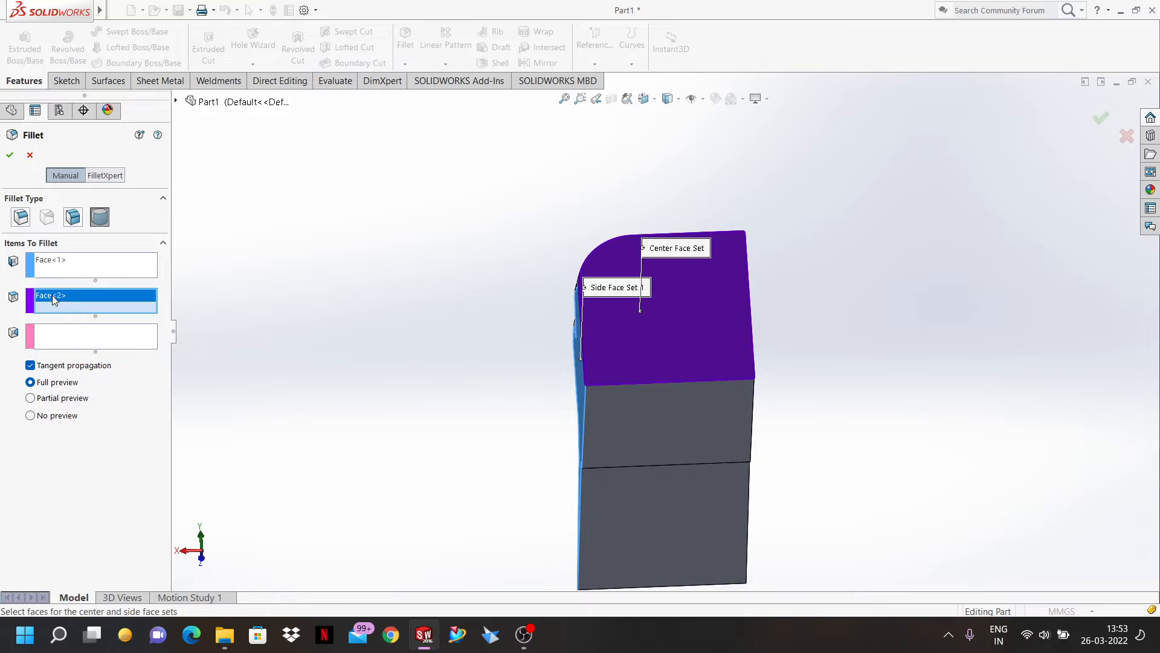
key(Delete)
click(52, 266)
key(Delete)
- Try the upper cube face beside the variable fillet as side set 1, the face opposite the wedge as center, and the underside as side set 2
middle_drag(292, 332, 636, 272)
click(665, 293)
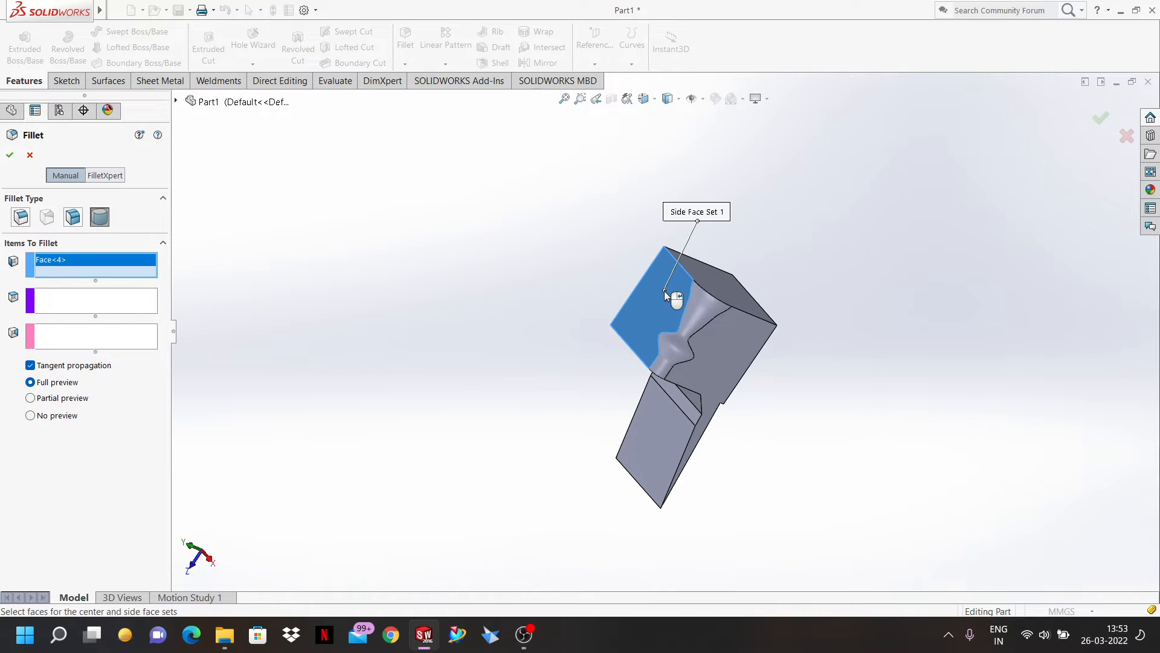
middle_drag(731, 295, 648, 318)
click(676, 308)
key(Delete)
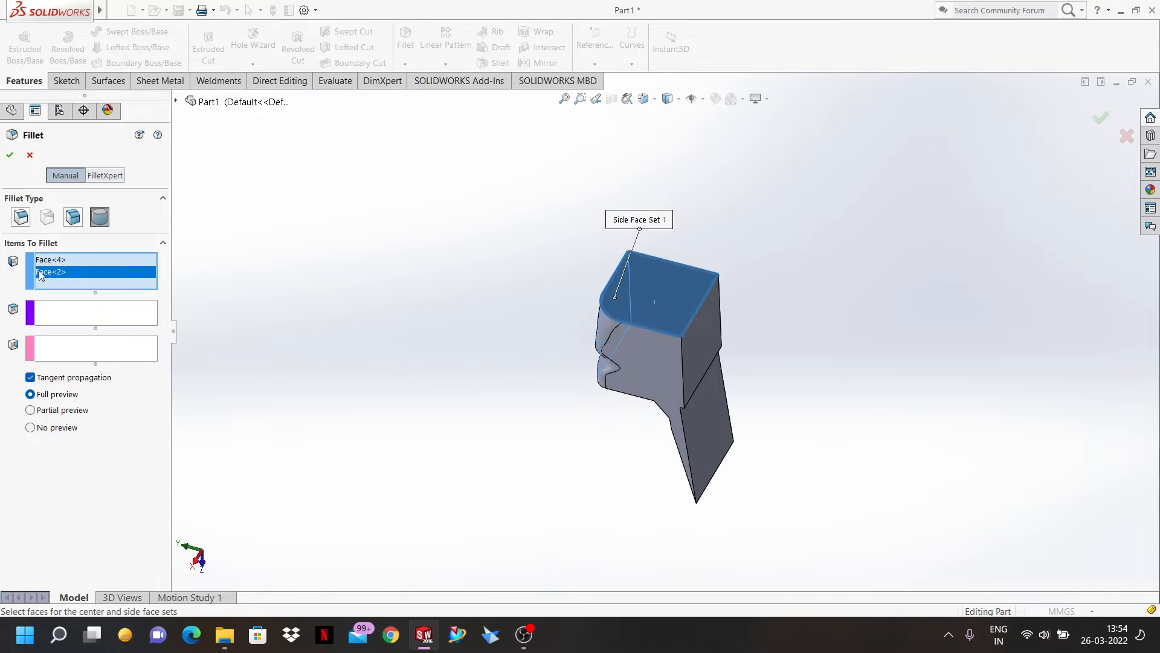
click(65, 310)
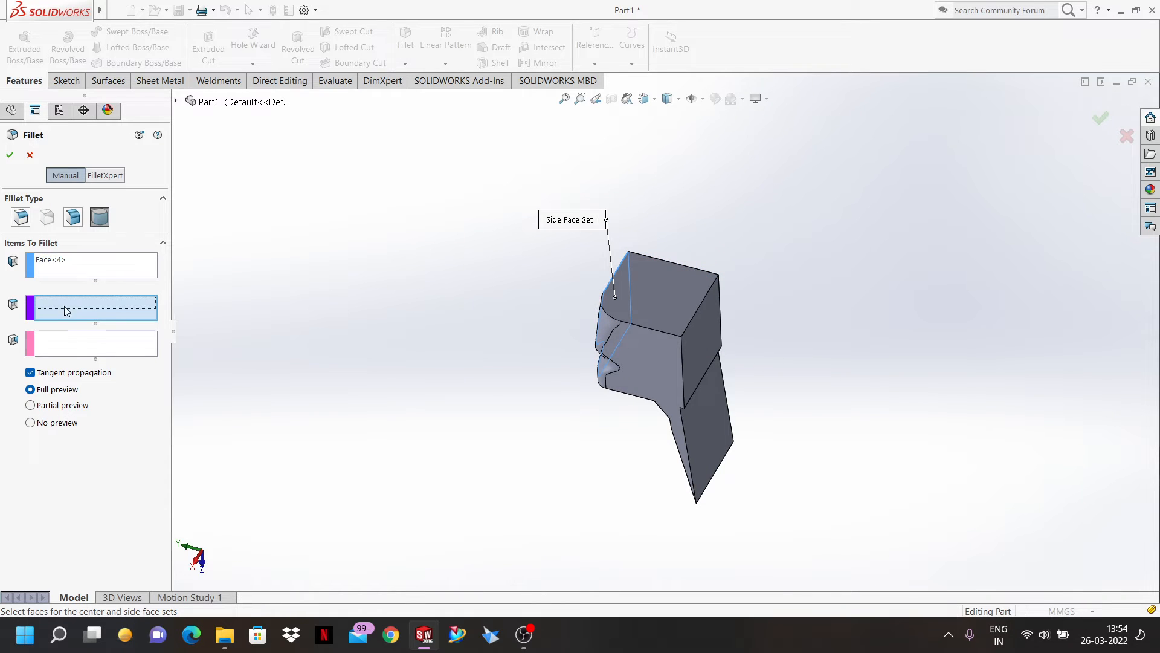
click(651, 293)
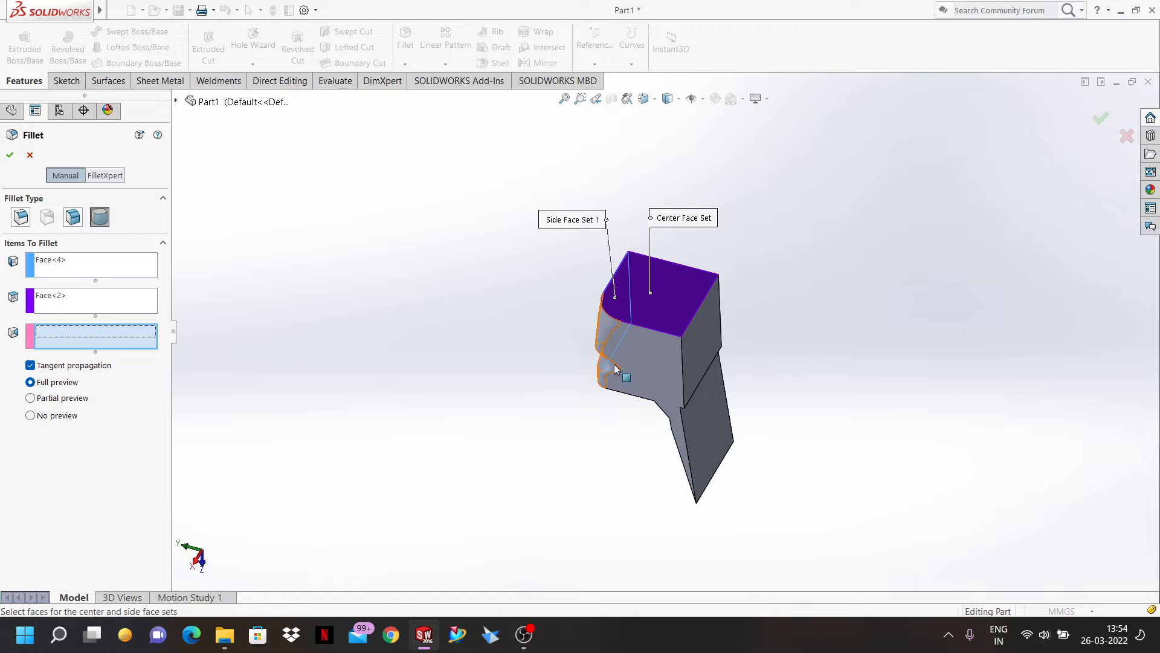
click(708, 332)
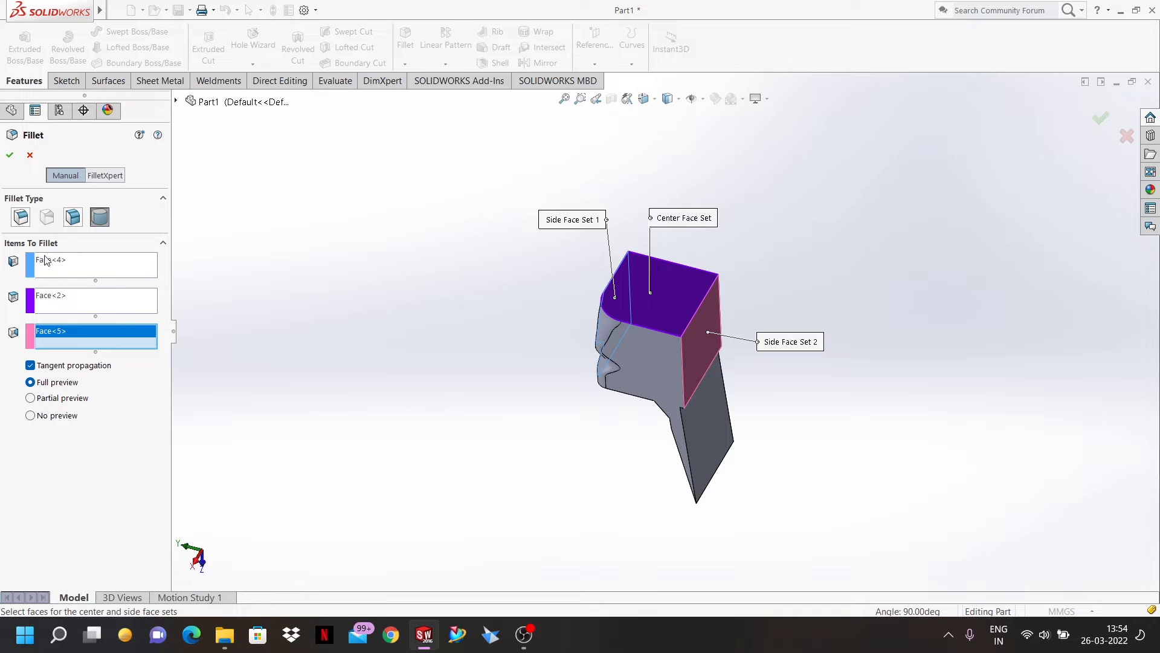
middle_drag(399, 364, 474, 337)
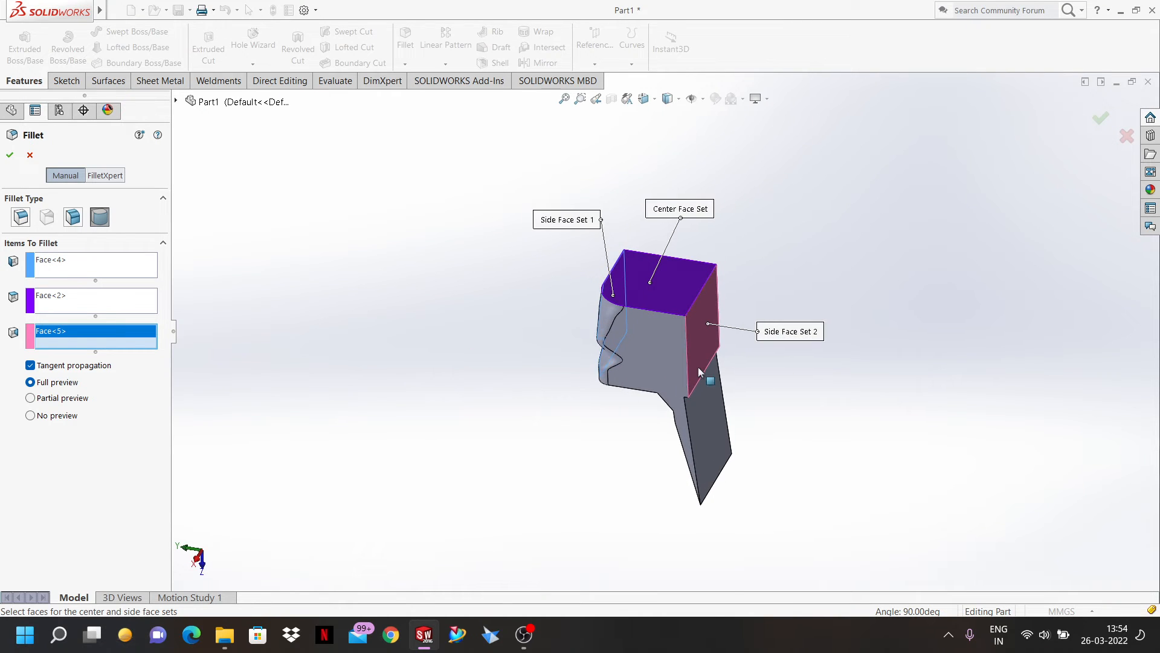
scroll(706, 299, down, 3)
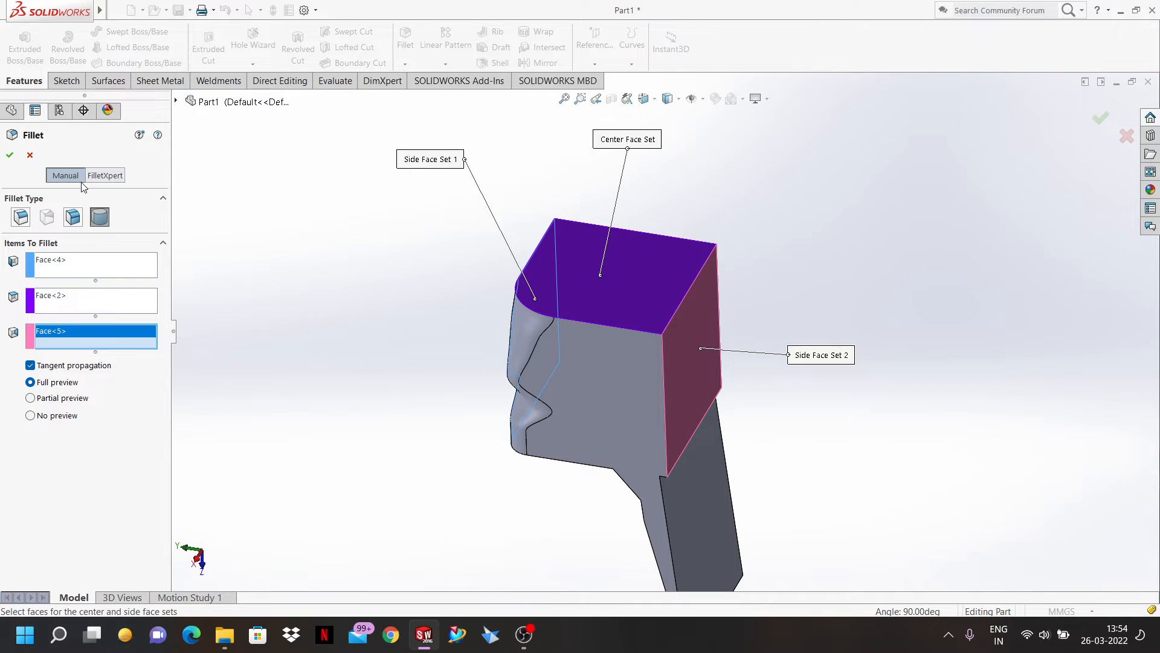
- Clear the side and center face selections of the full round fillet again
click(53, 263)
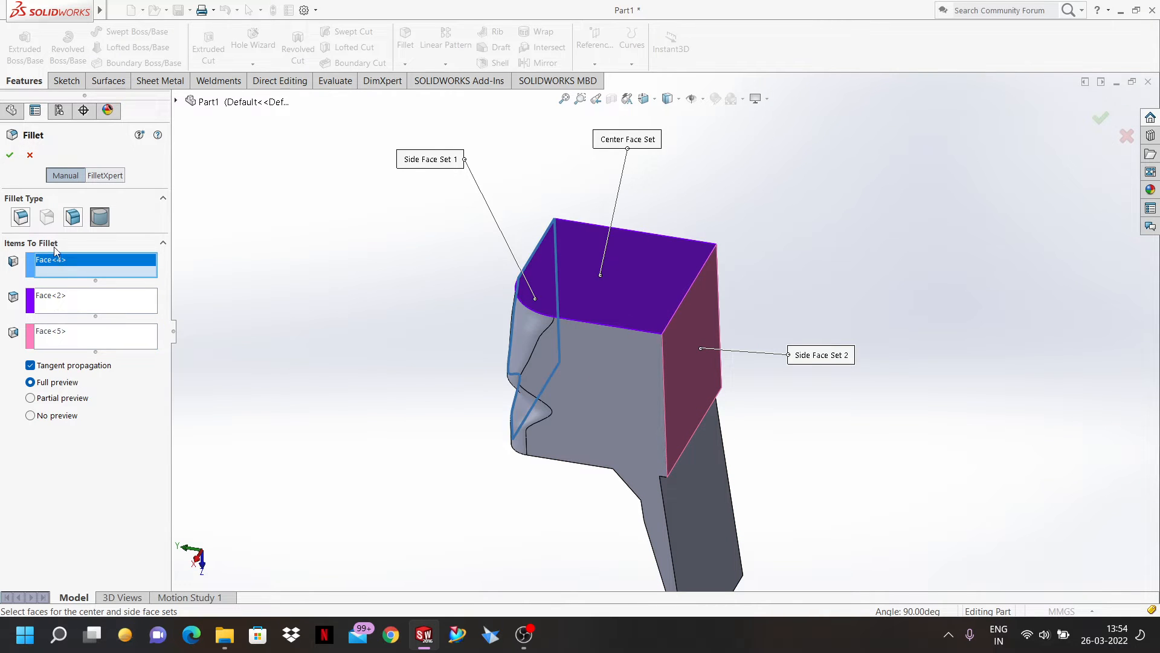
key(Delete)
click(58, 302)
key(Delete)
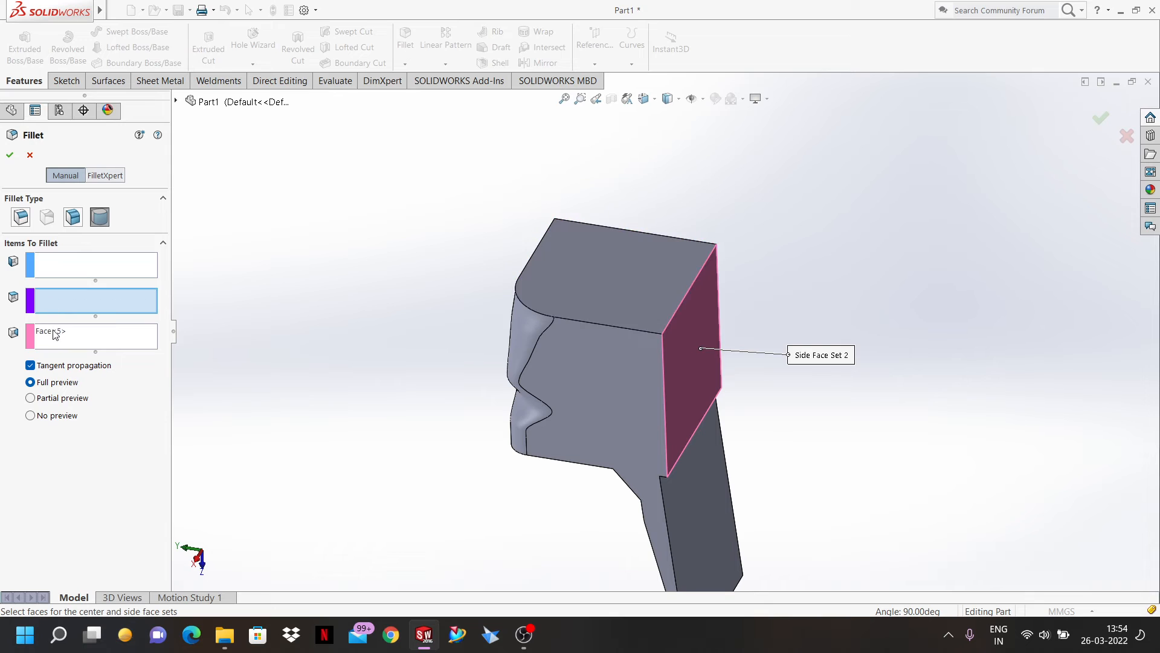
click(55, 334)
key(Delete)
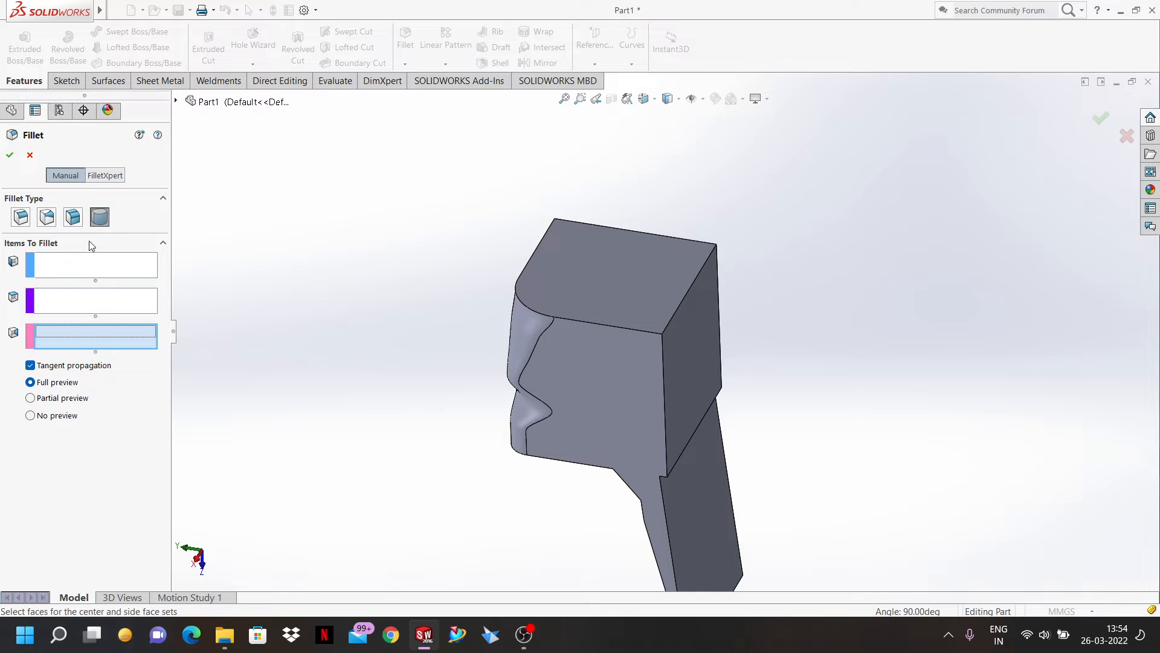
- Try the wavy variable fillet surface as side face set 2, and discard the full round fillet
middle_drag(559, 383, 531, 329)
click(526, 325)
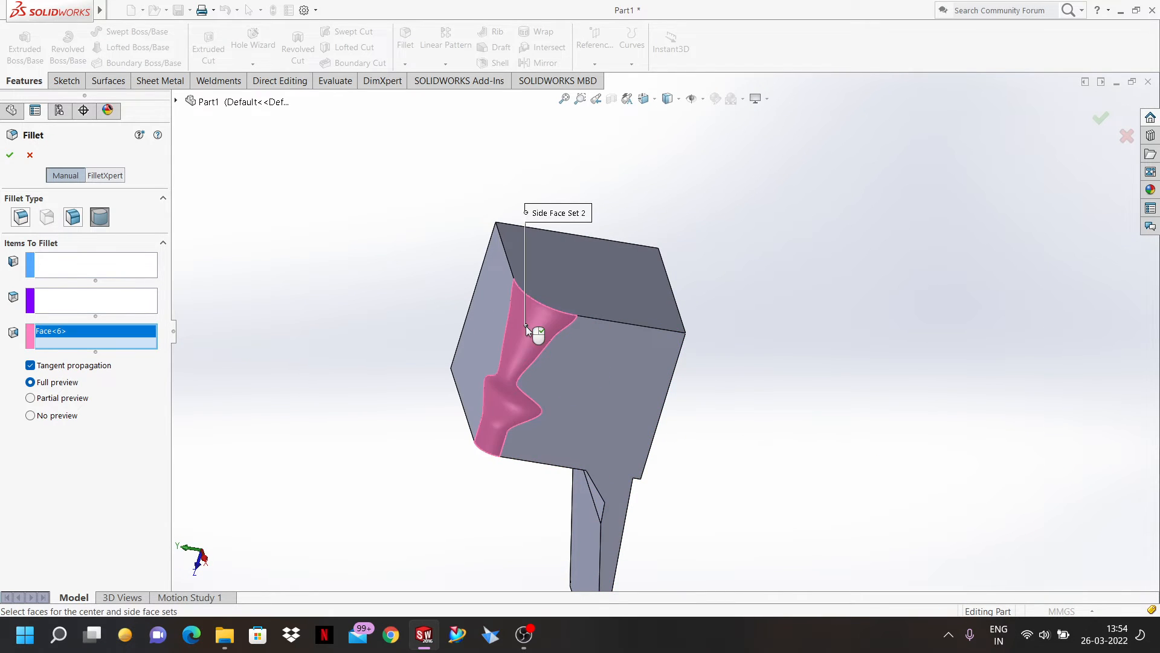
key(Escape)
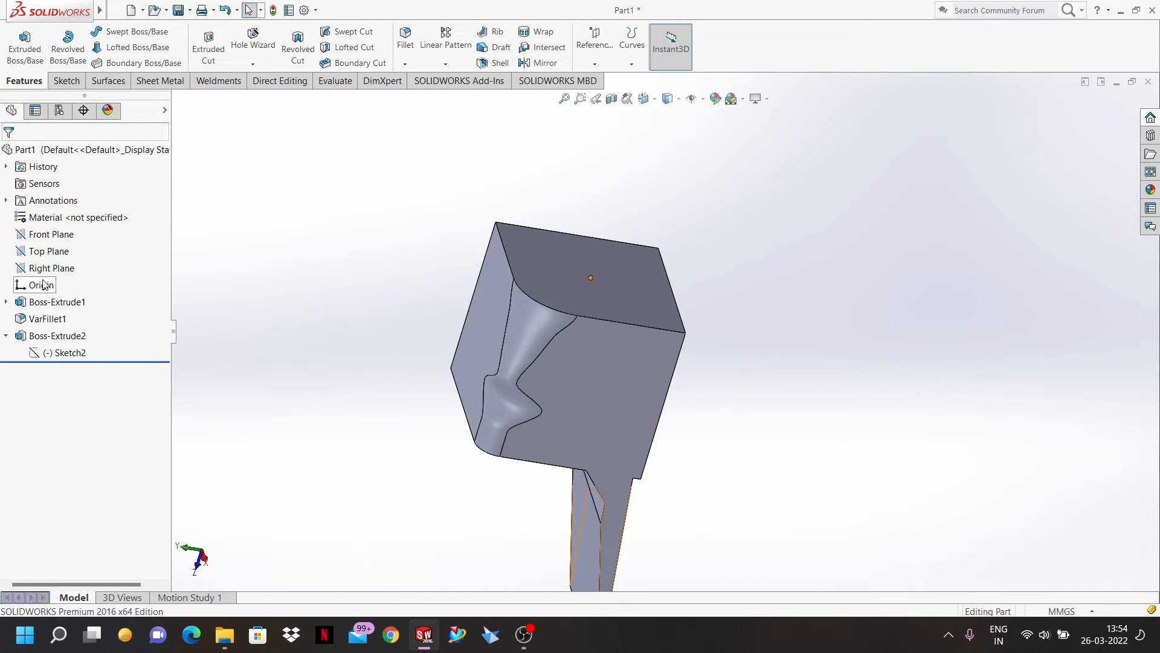
- Delete the VarFillet1 feature from the part
click(57, 320)
key(Delete)
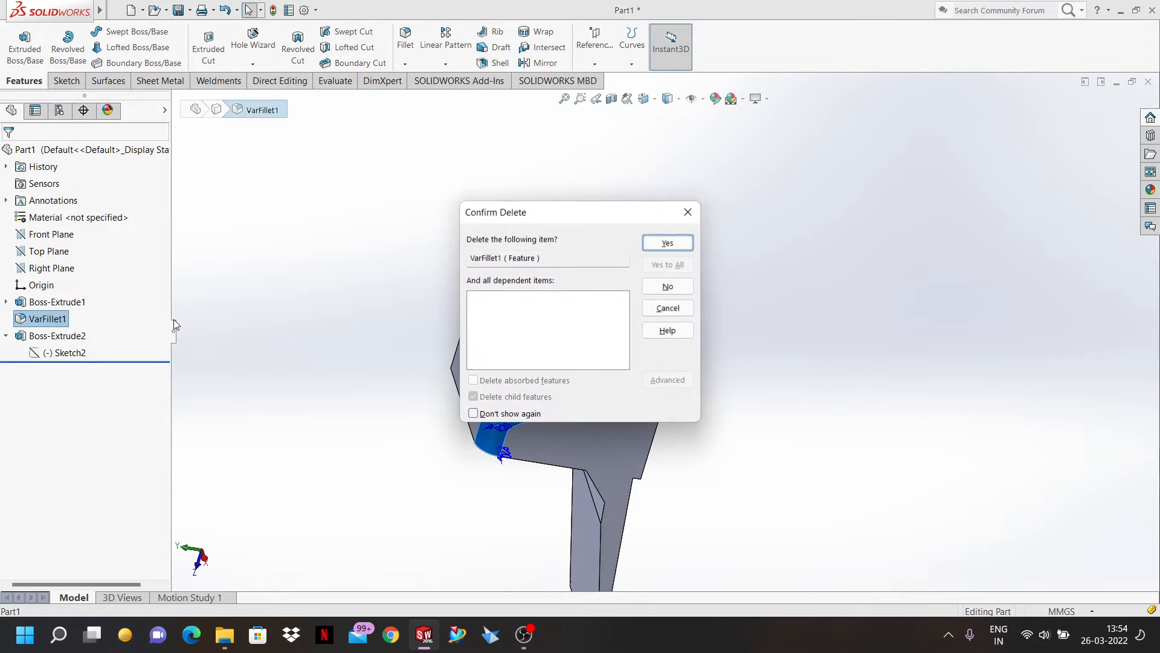
click(668, 243)
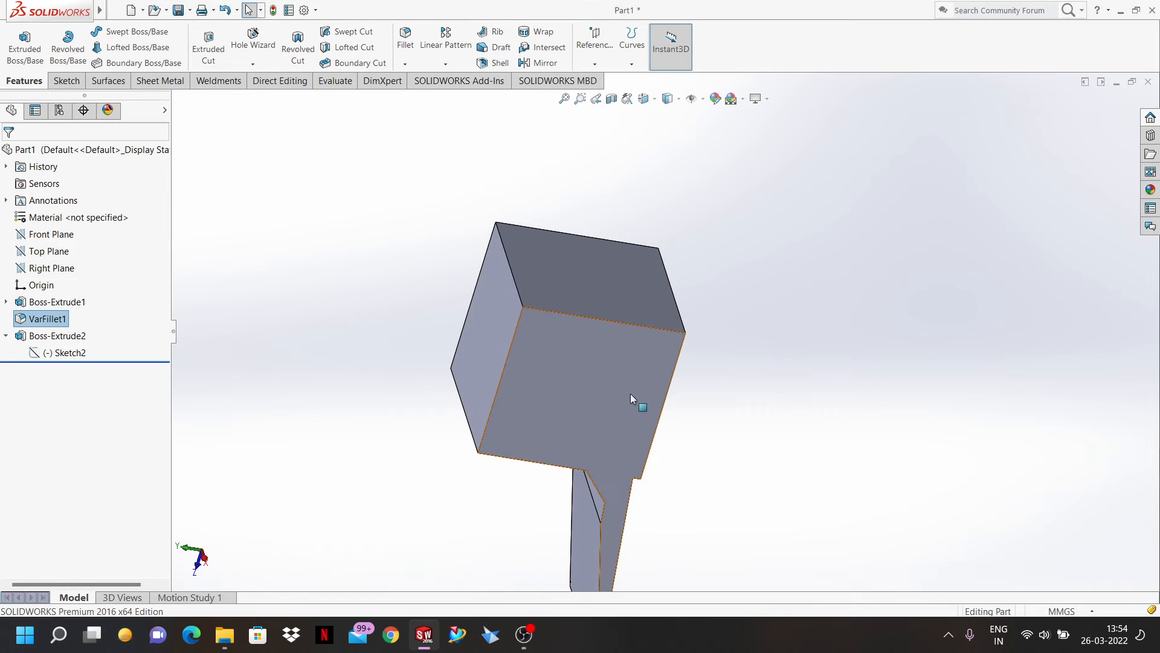
- Create a full round fillet across the cube face opposite the wedge, using its two opposite neighbouring faces as side face sets 1 and 2
middle_drag(601, 396, 596, 379)
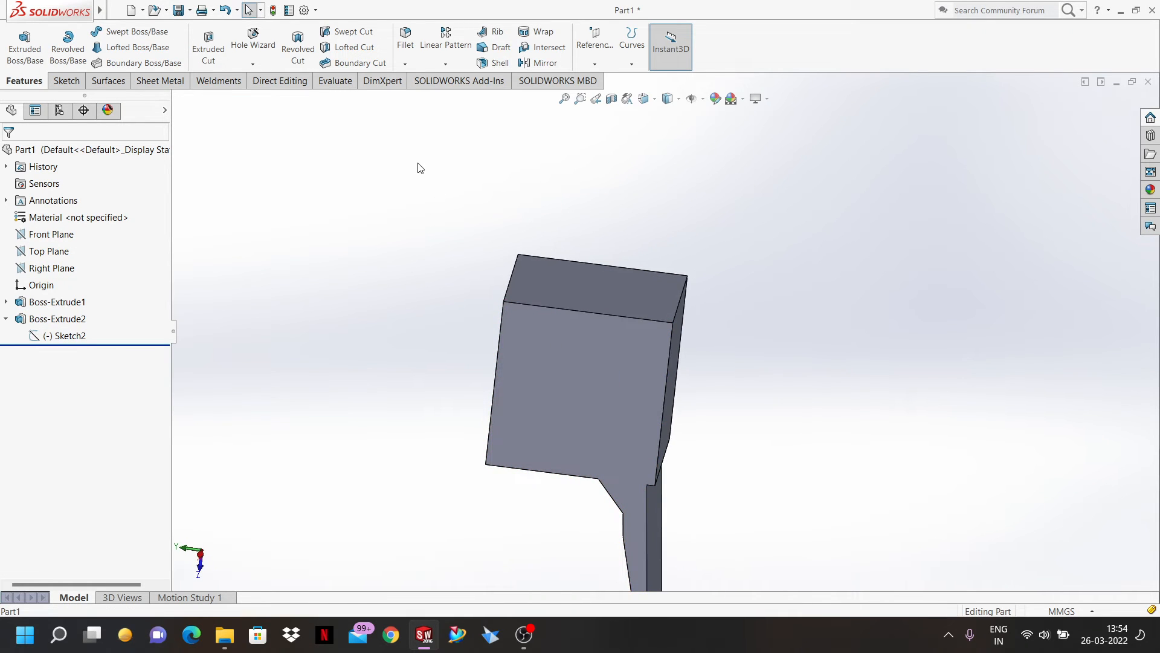
click(405, 38)
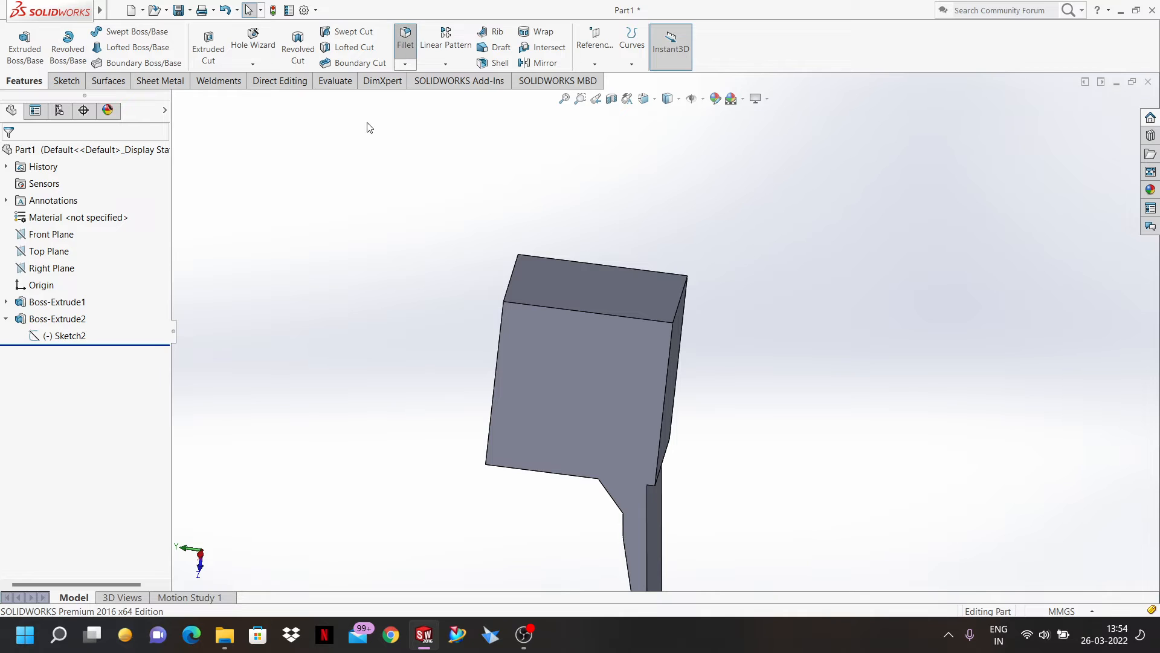
click(97, 217)
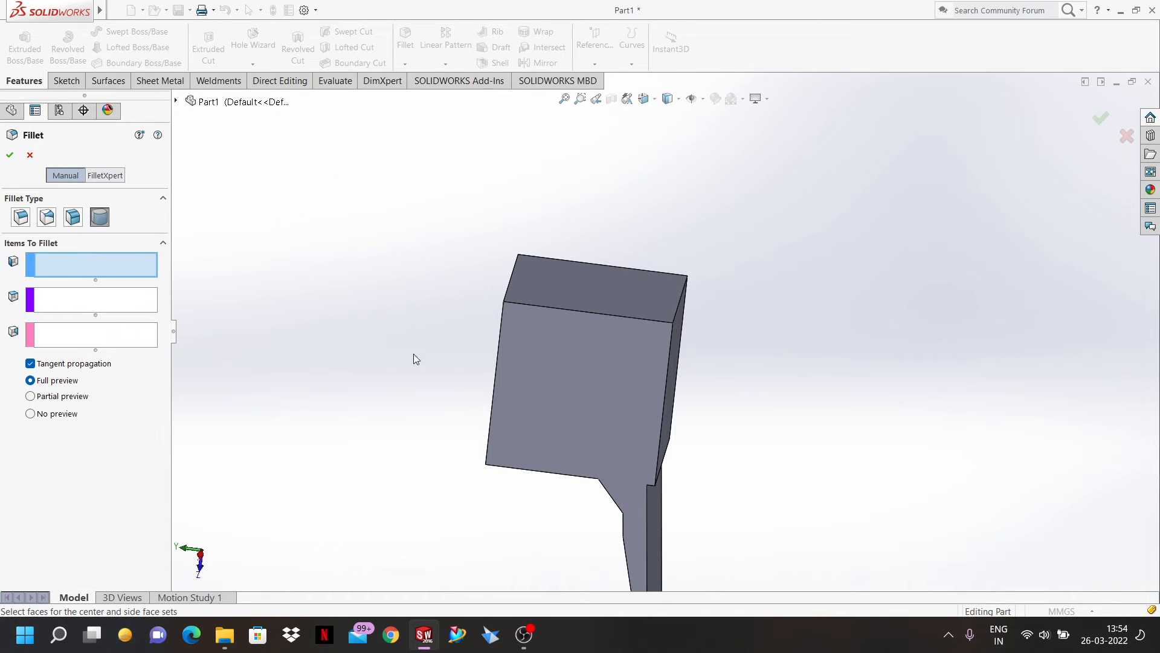
middle_drag(413, 354, 523, 279)
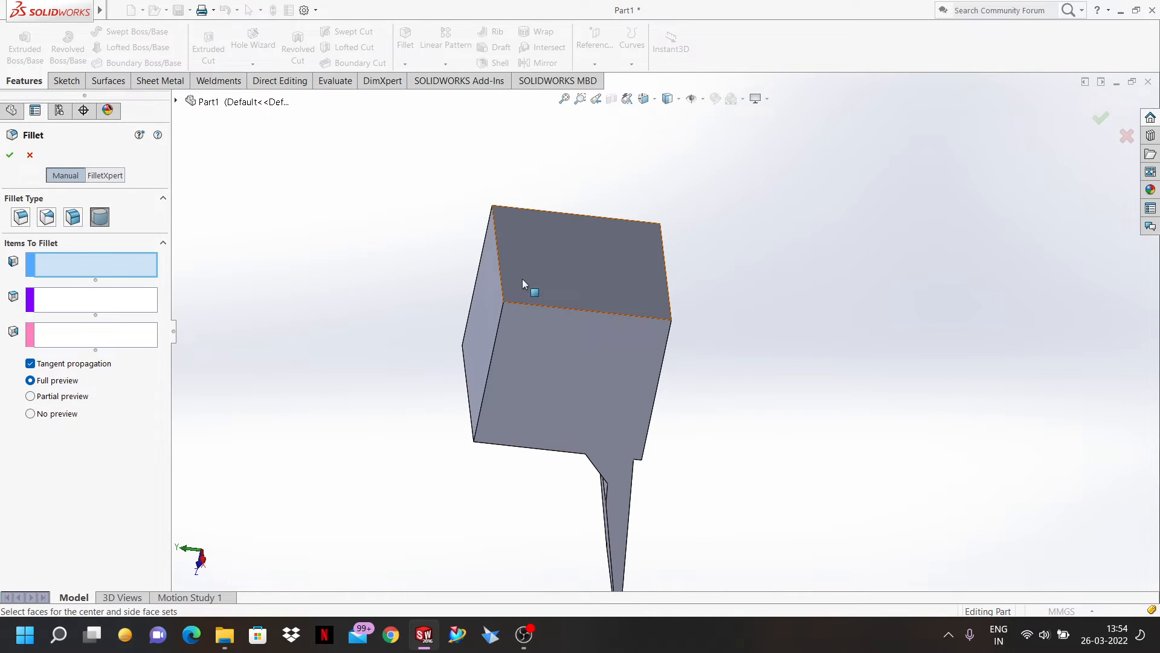
click(481, 288)
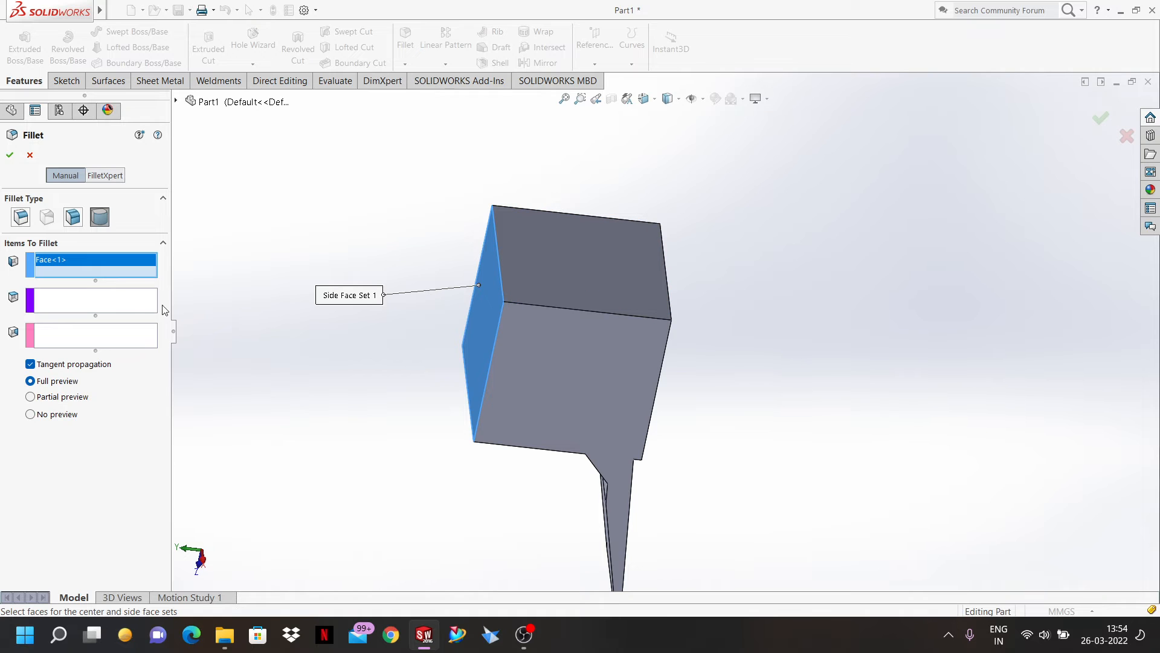
click(140, 302)
click(575, 254)
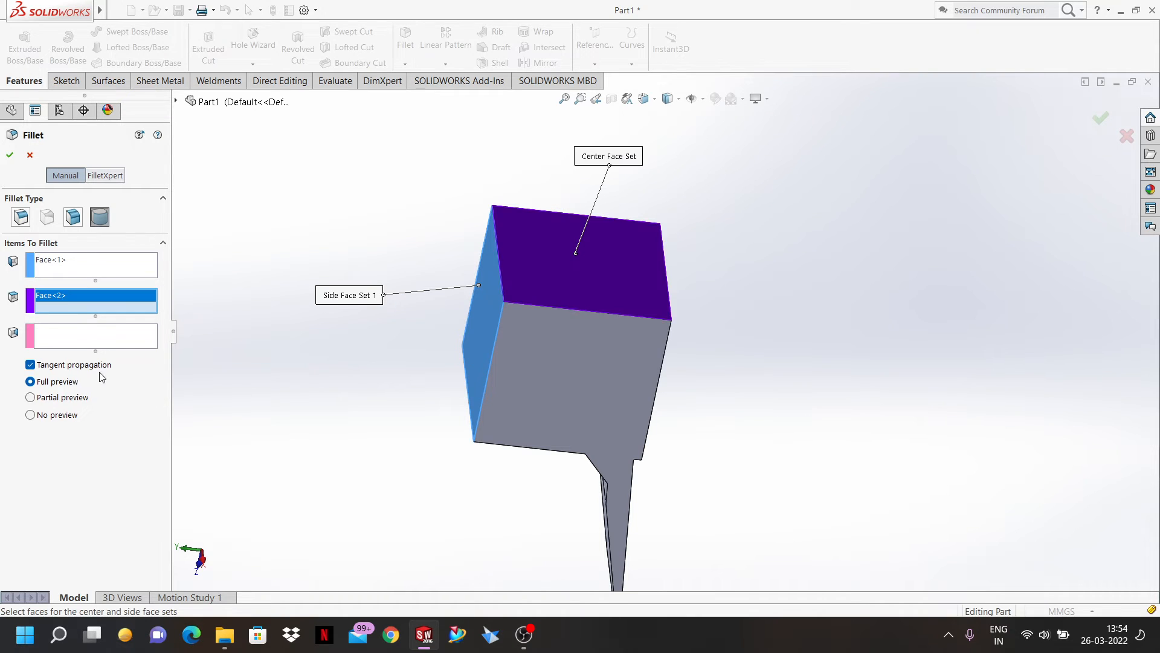
middle_drag(555, 412, 524, 400)
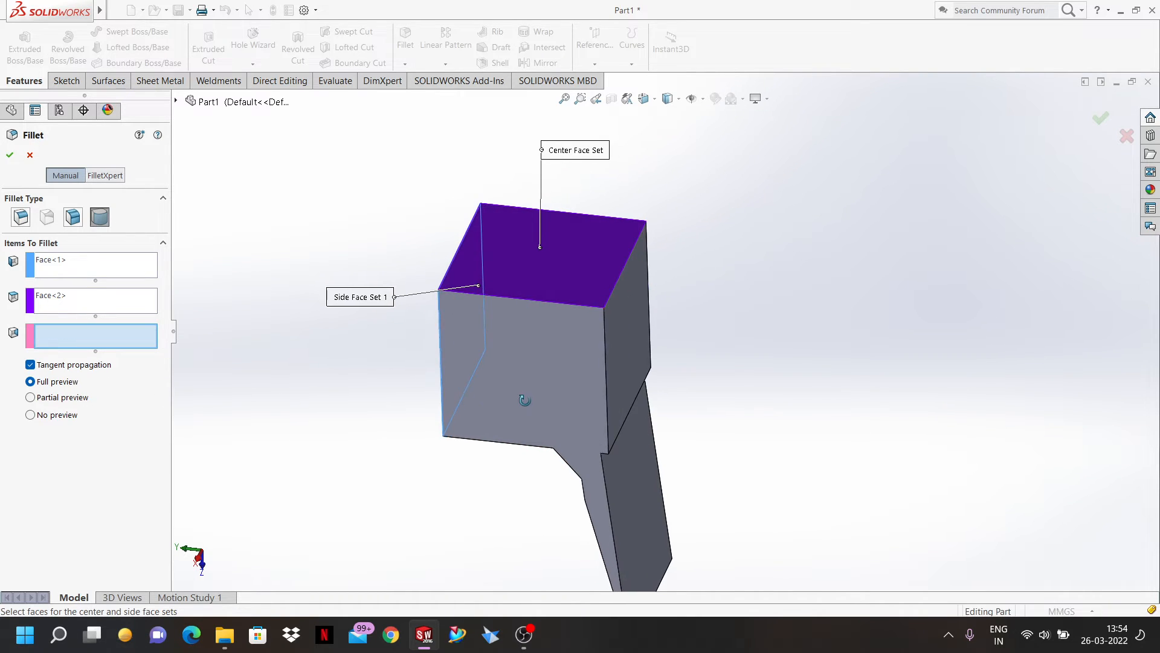
click(636, 336)
middle_drag(419, 378, 382, 413)
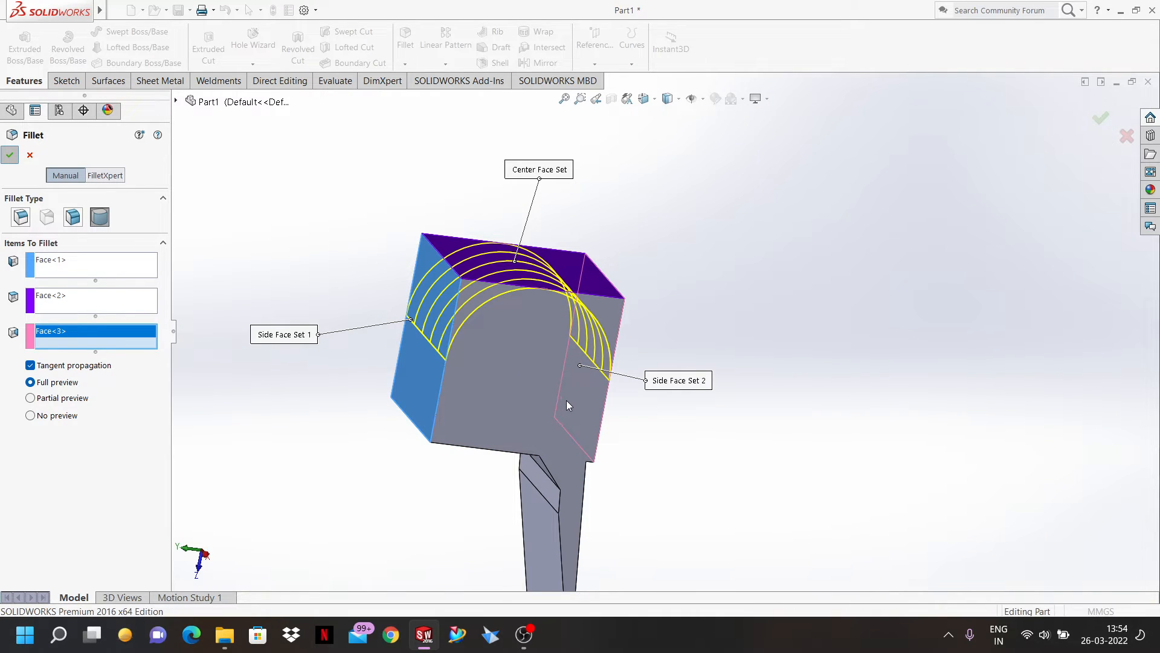
key(Return)
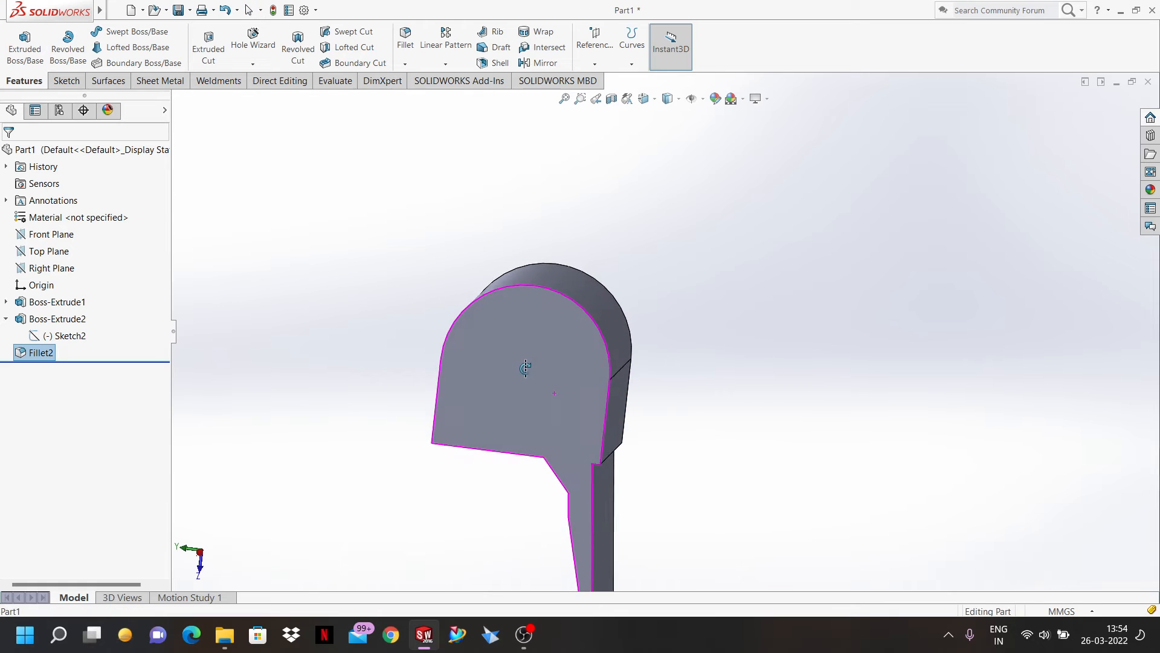
key(Escape)
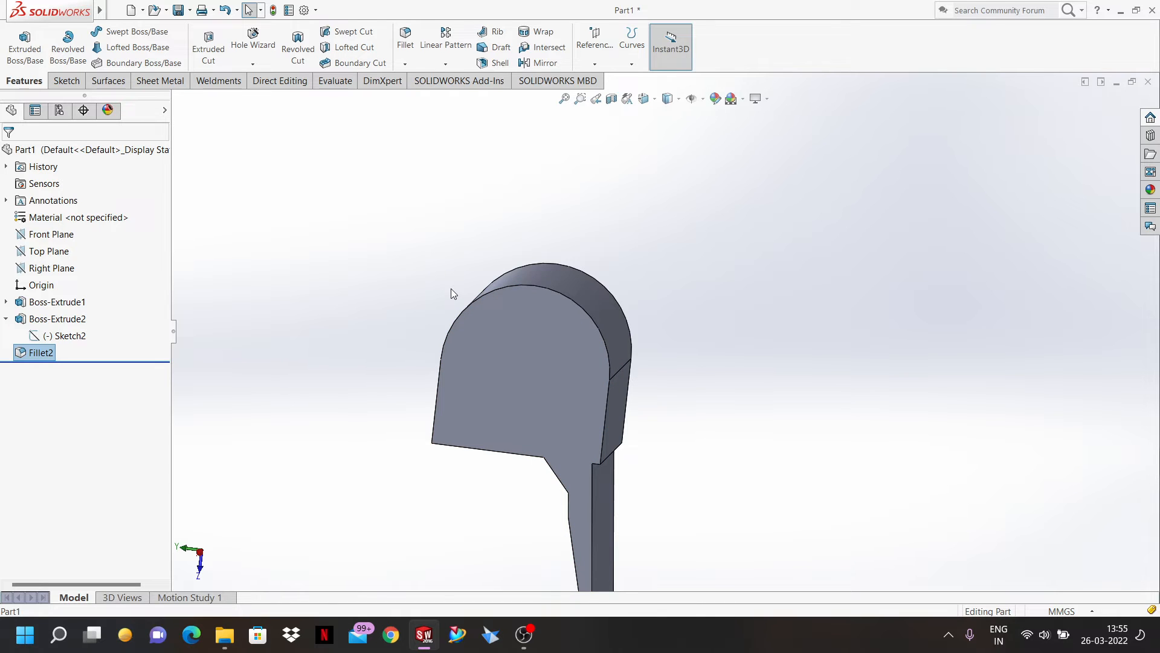
click(518, 384)
middle_drag(518, 383, 535, 426)
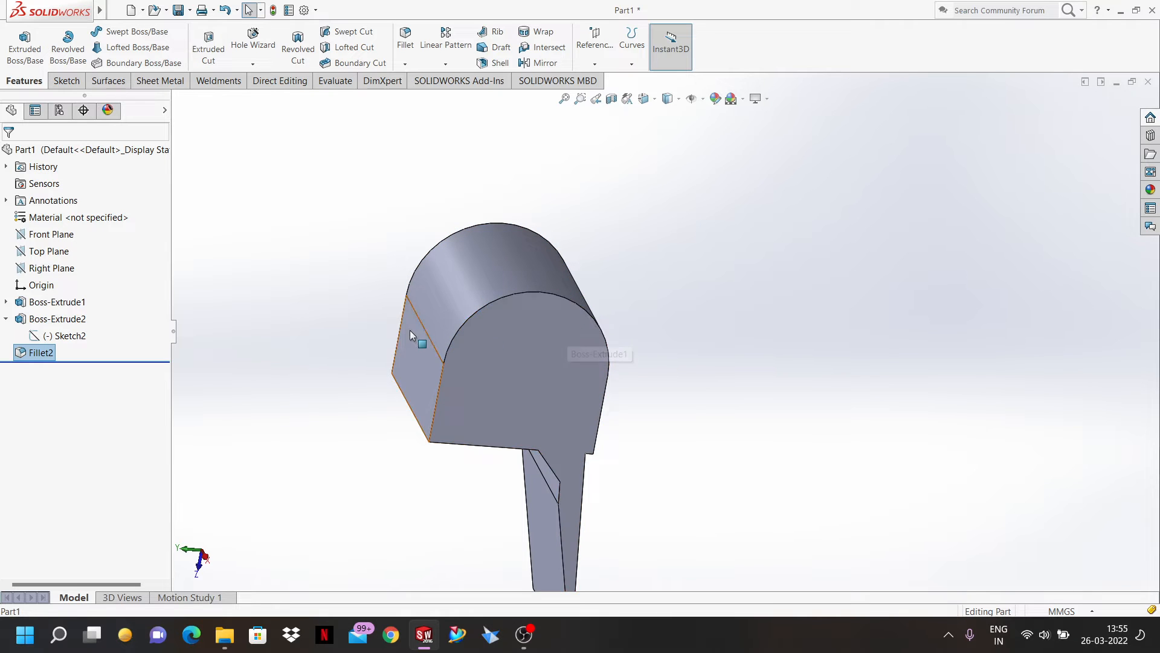
click(531, 363)
middle_drag(531, 362, 501, 414)
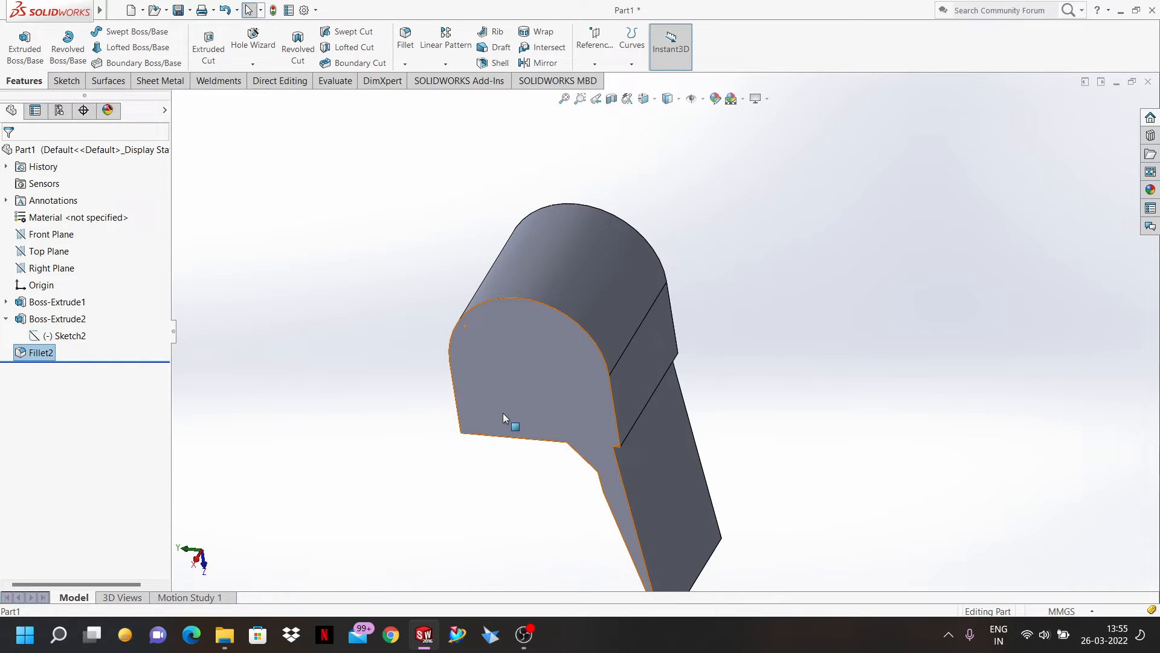
- Start a constant size fillet with a 25 mm radius on the edge between the cube's underside and the round-topped end face
click(405, 40)
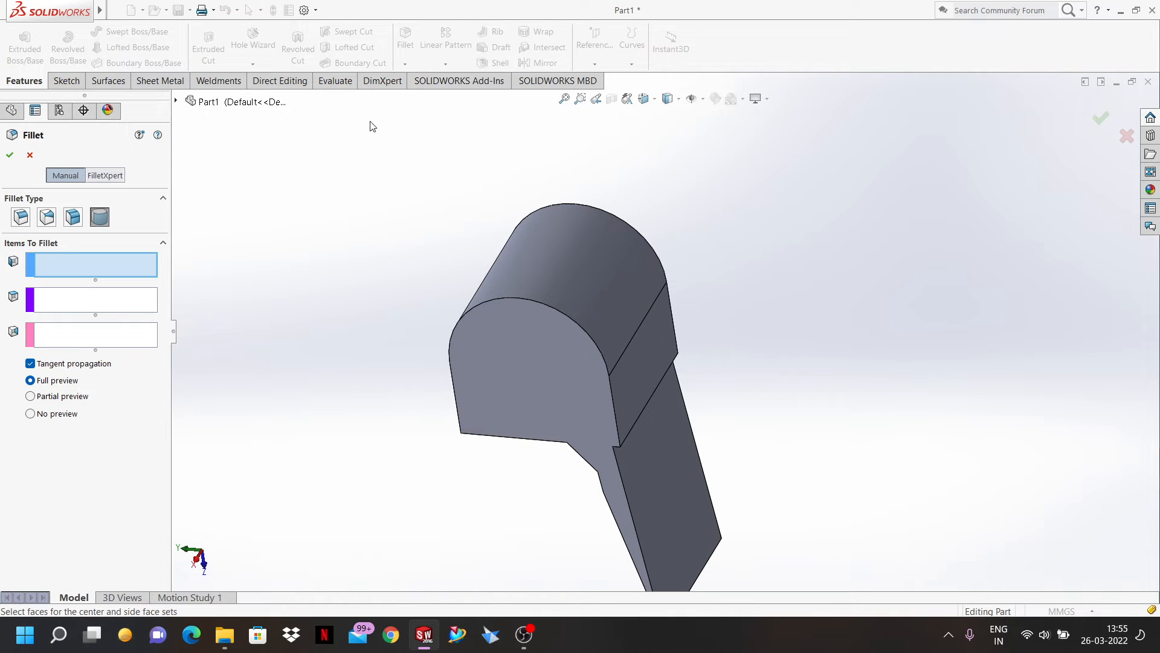
click(73, 217)
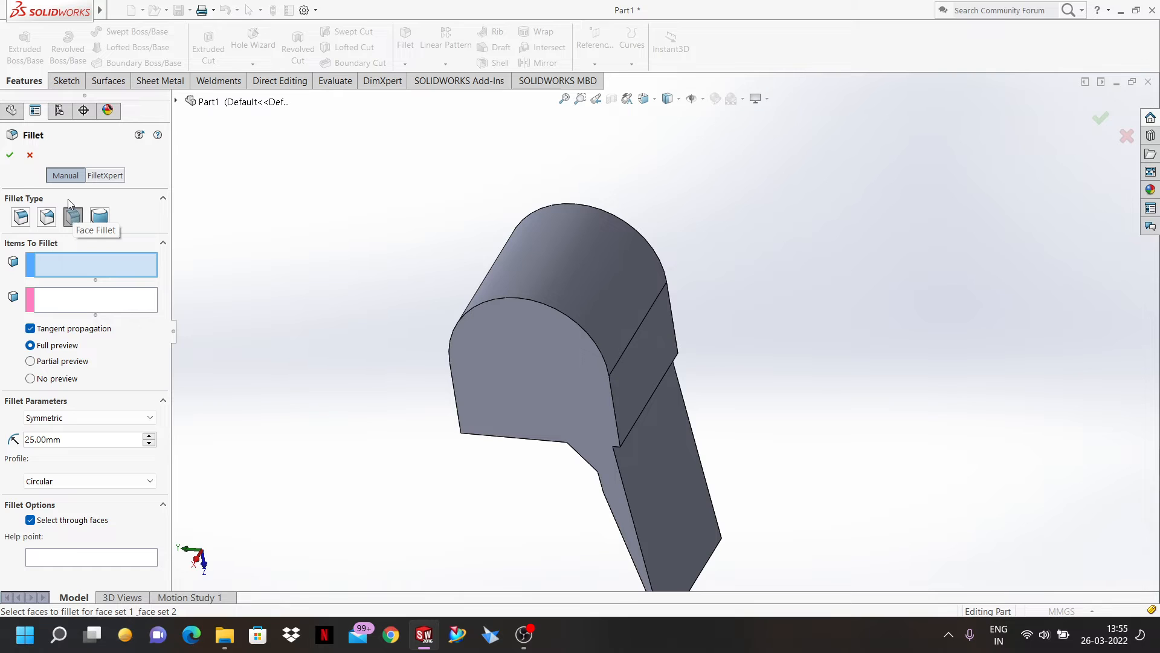
middle_drag(469, 356, 531, 227)
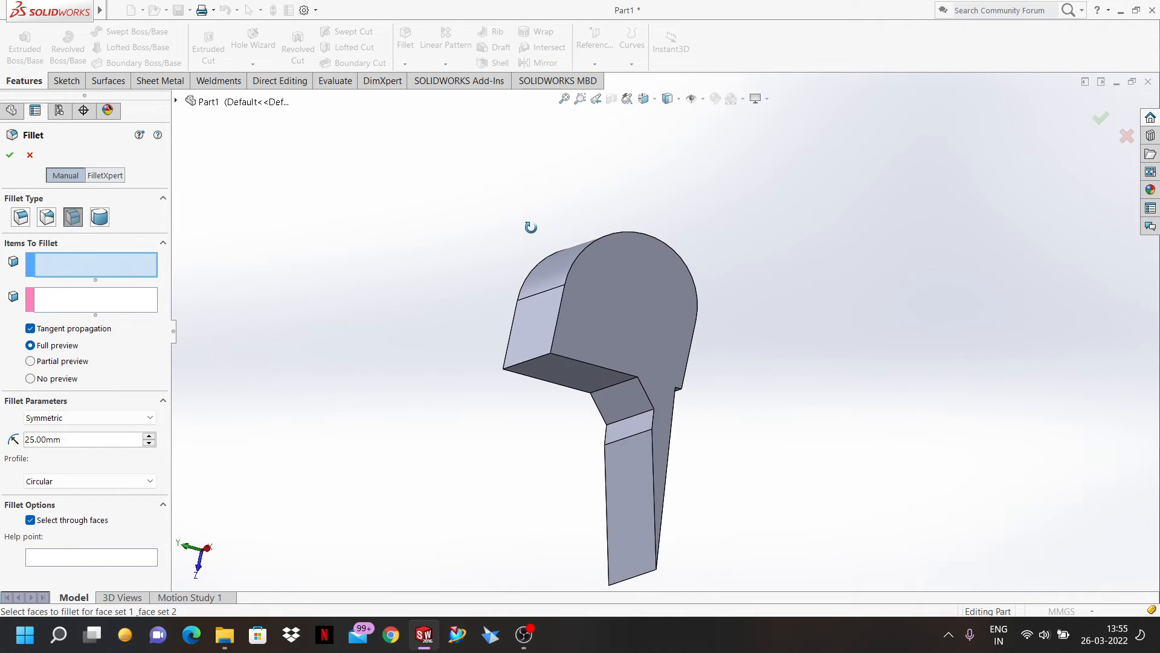
click(44, 223)
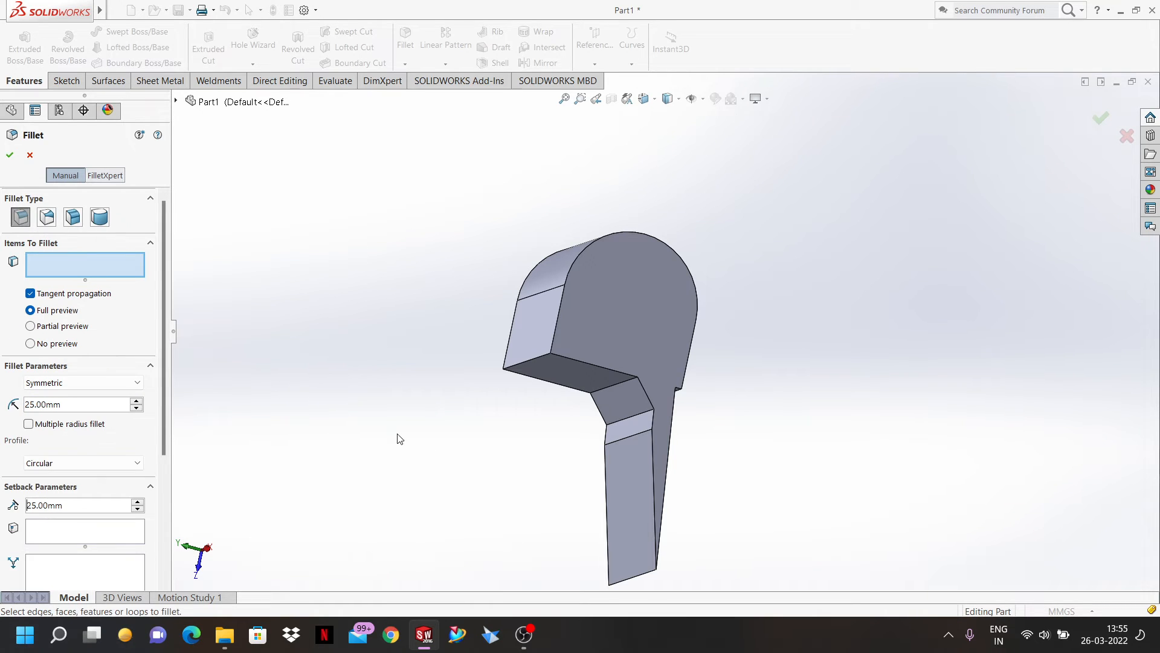
middle_drag(483, 424, 484, 302)
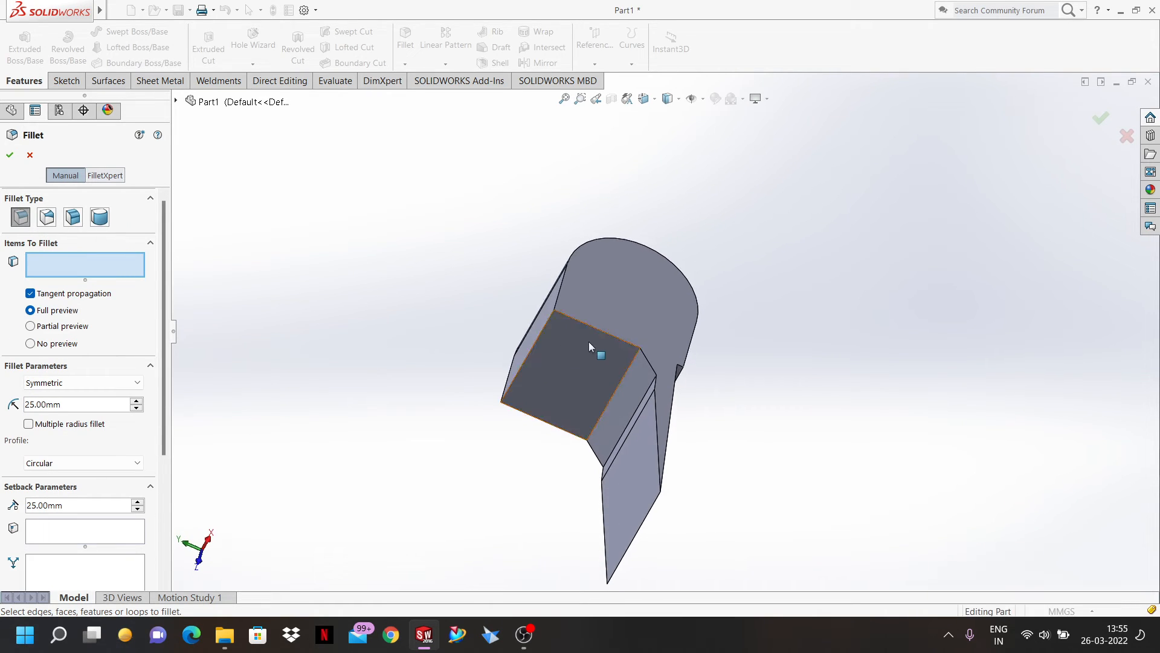
scroll(596, 338, down, 5)
click(621, 303)
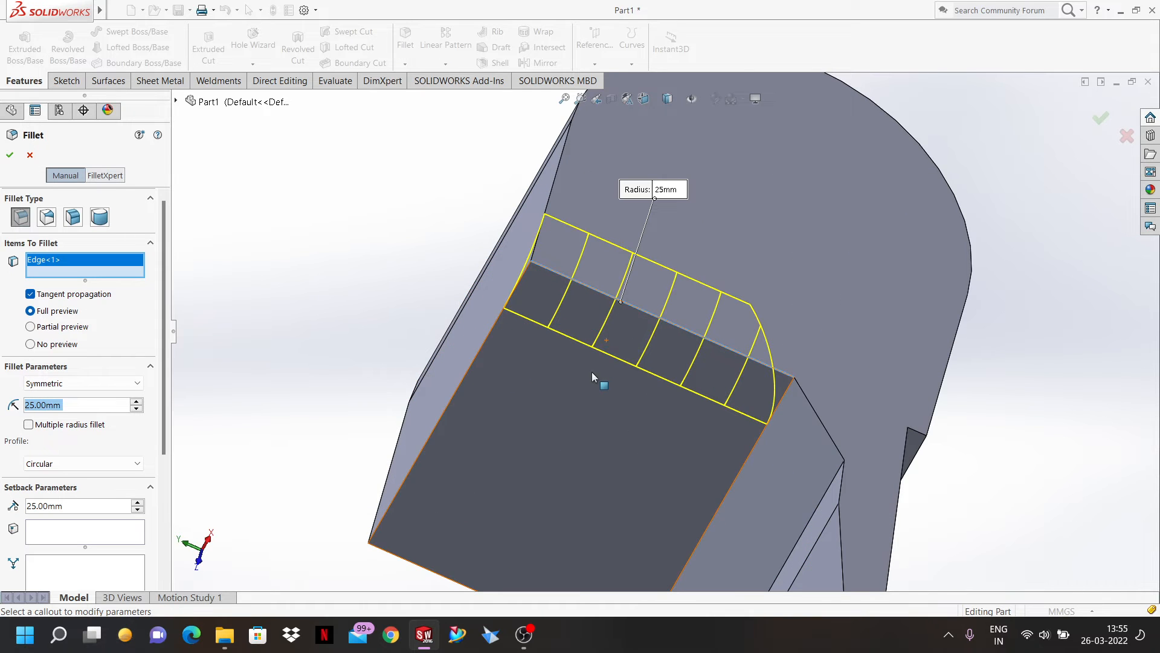
middle_drag(593, 371, 604, 305)
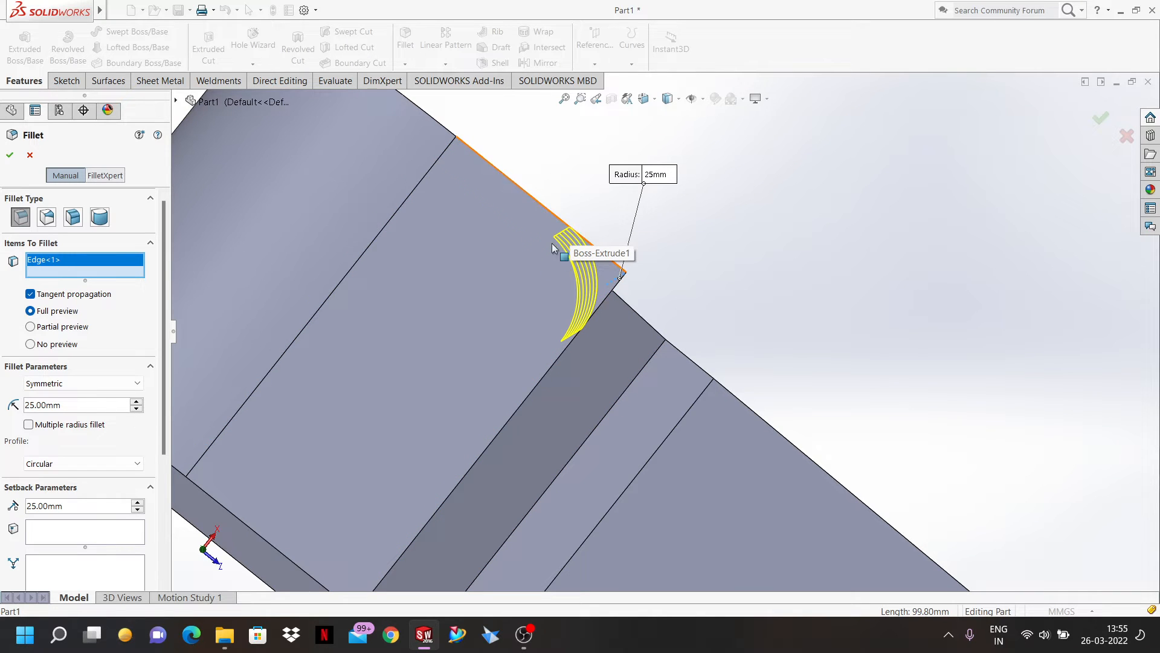
- Make the edge fillet asymmetric, with Radius 1 set to 15 mm and Radius 2 to 35 mm
click(127, 384)
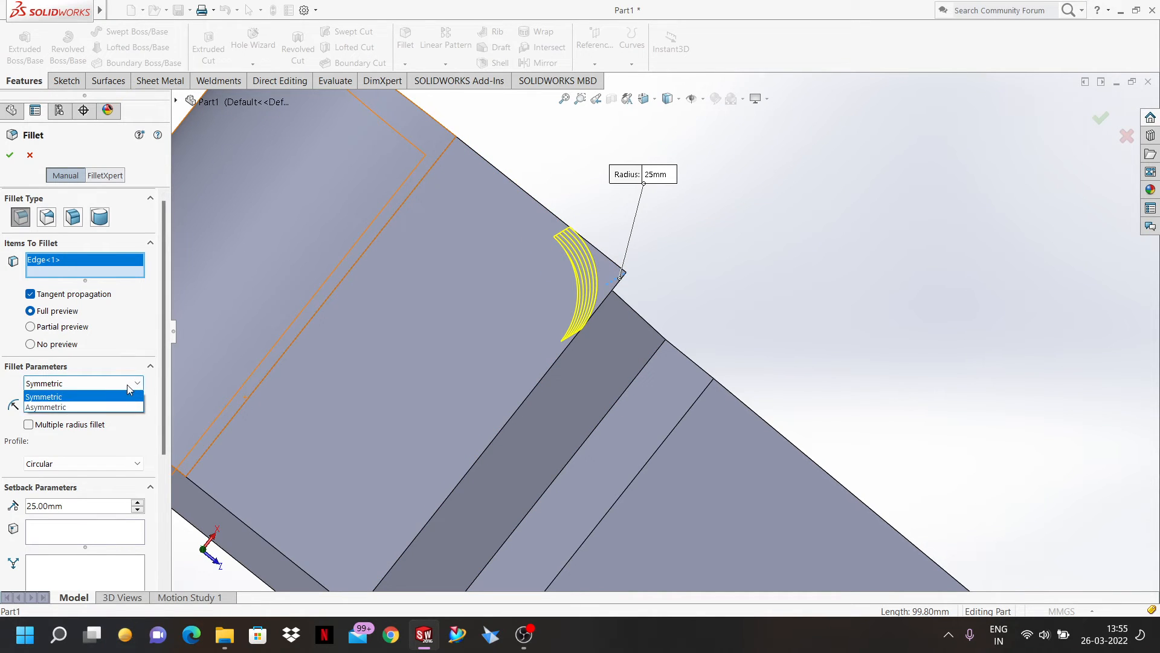
click(107, 408)
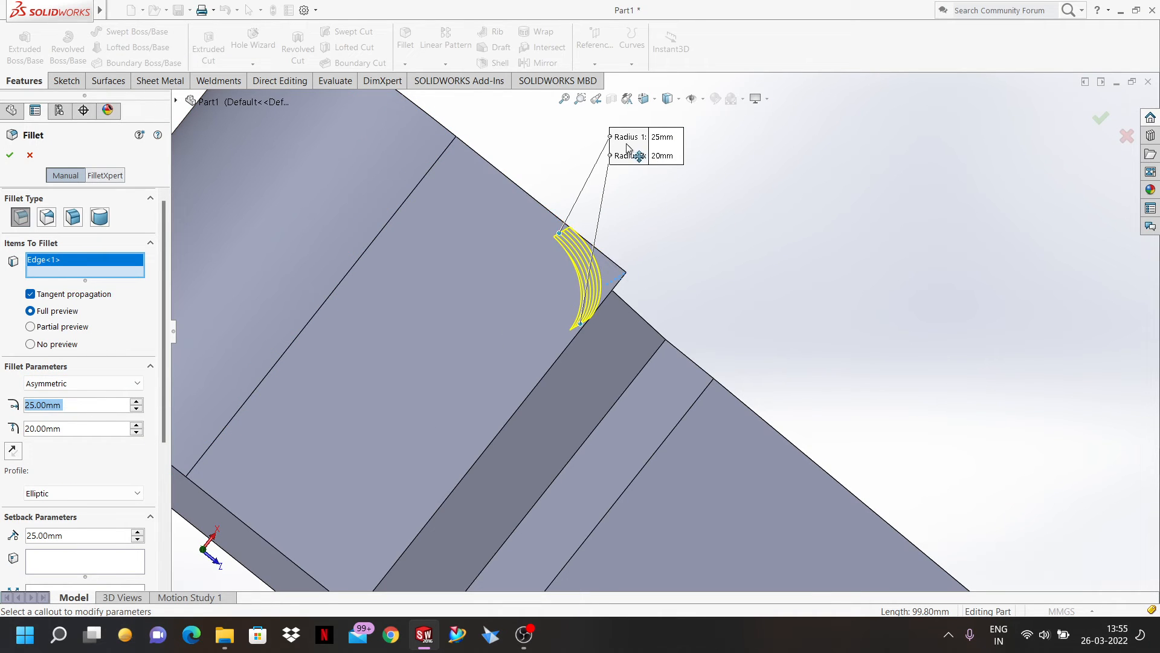
click(664, 156)
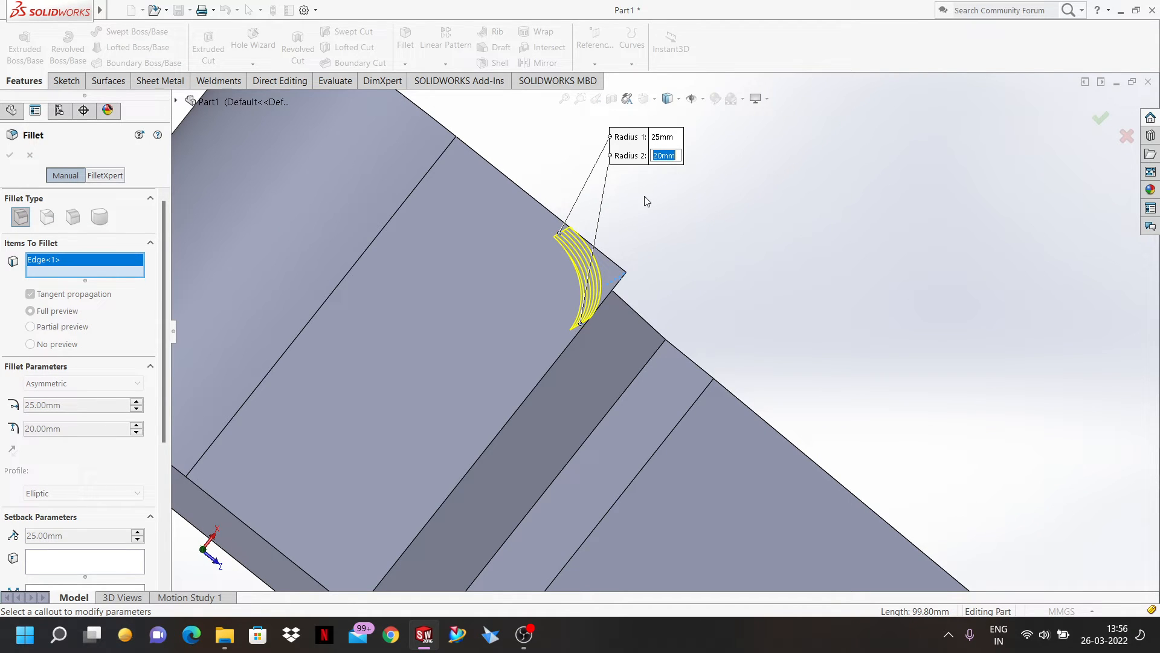
text(35)
key(Return)
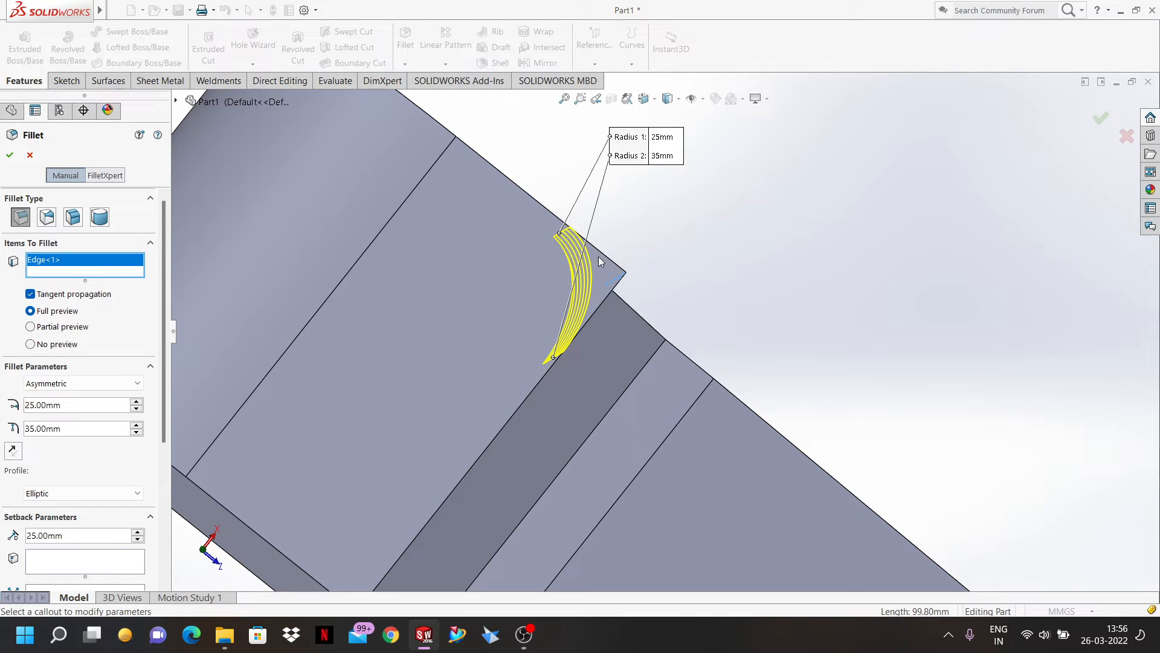
click(662, 137)
text(15)
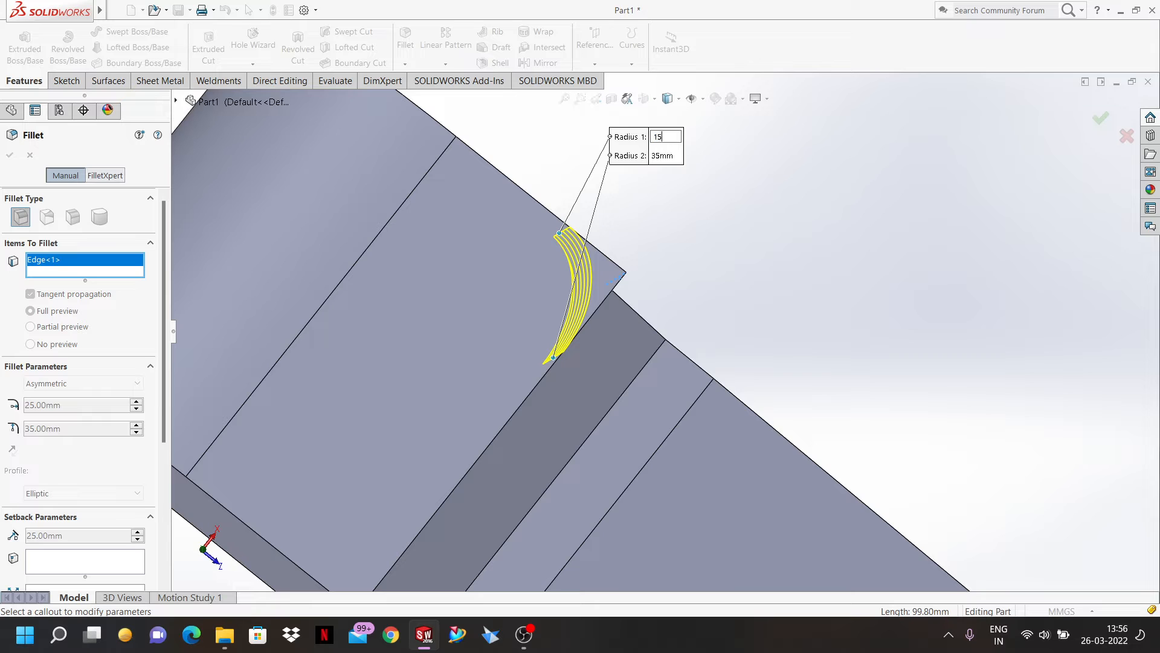
key(Return)
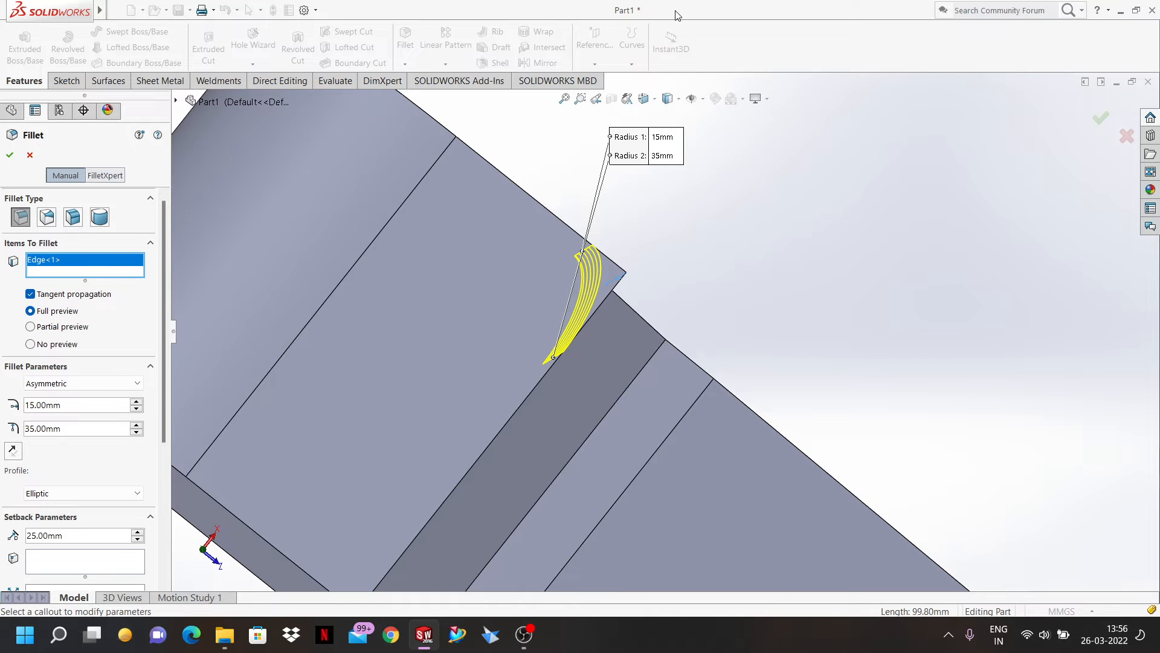
drag(704, 11, 813, 15)
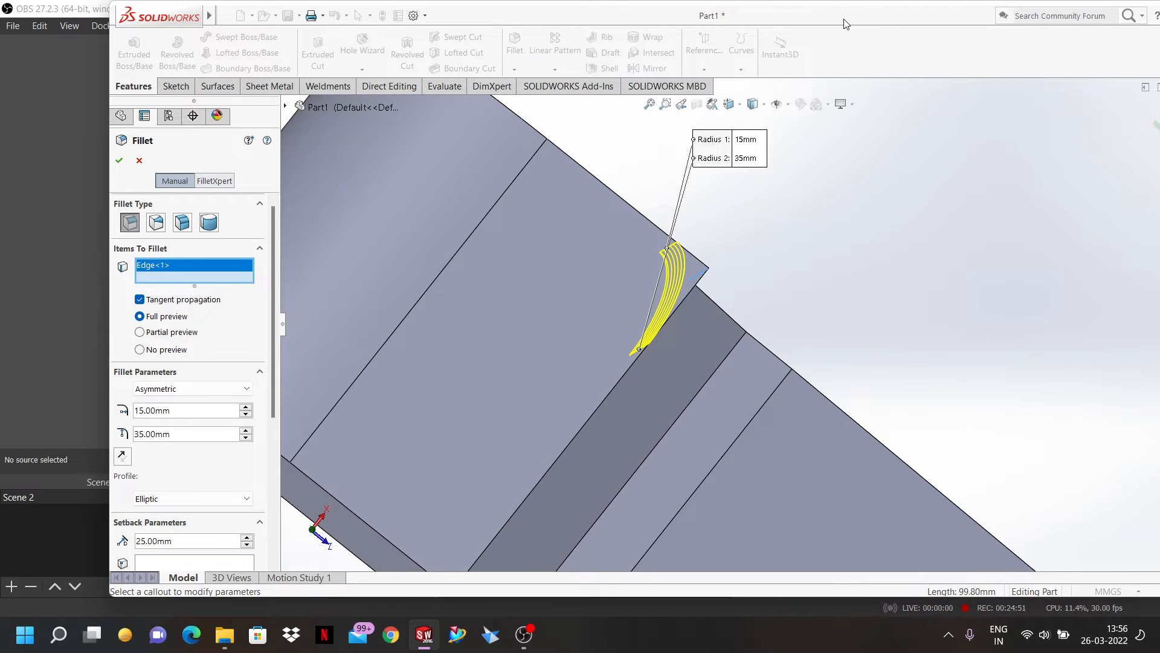
drag(845, 23, 755, 25)
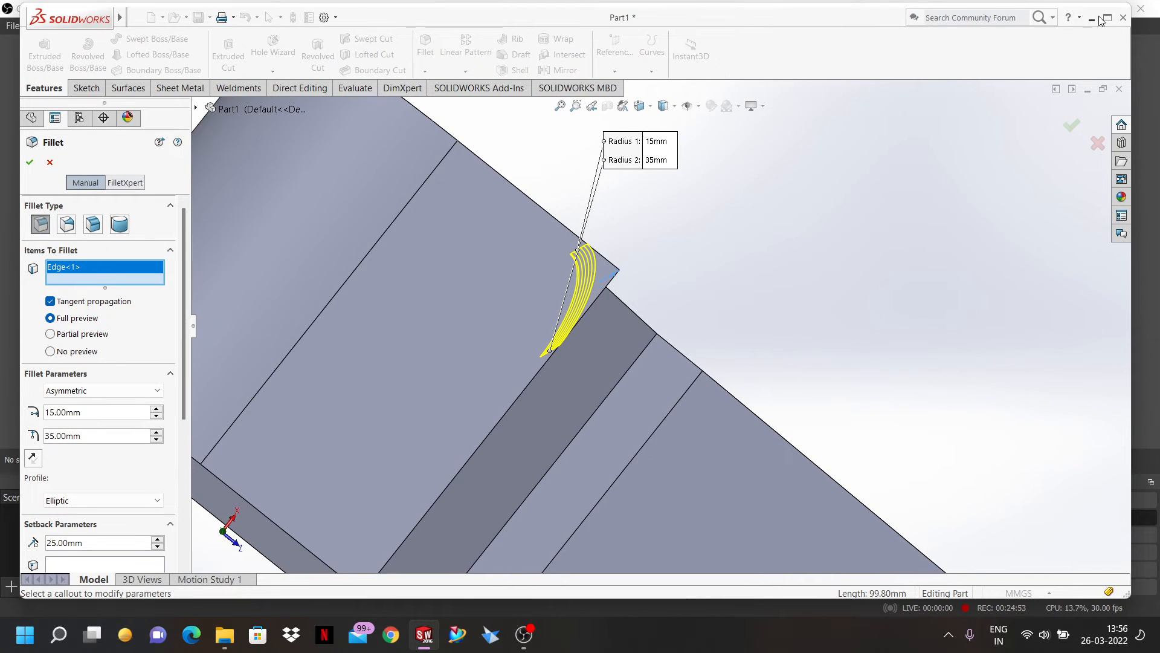
click(1107, 18)
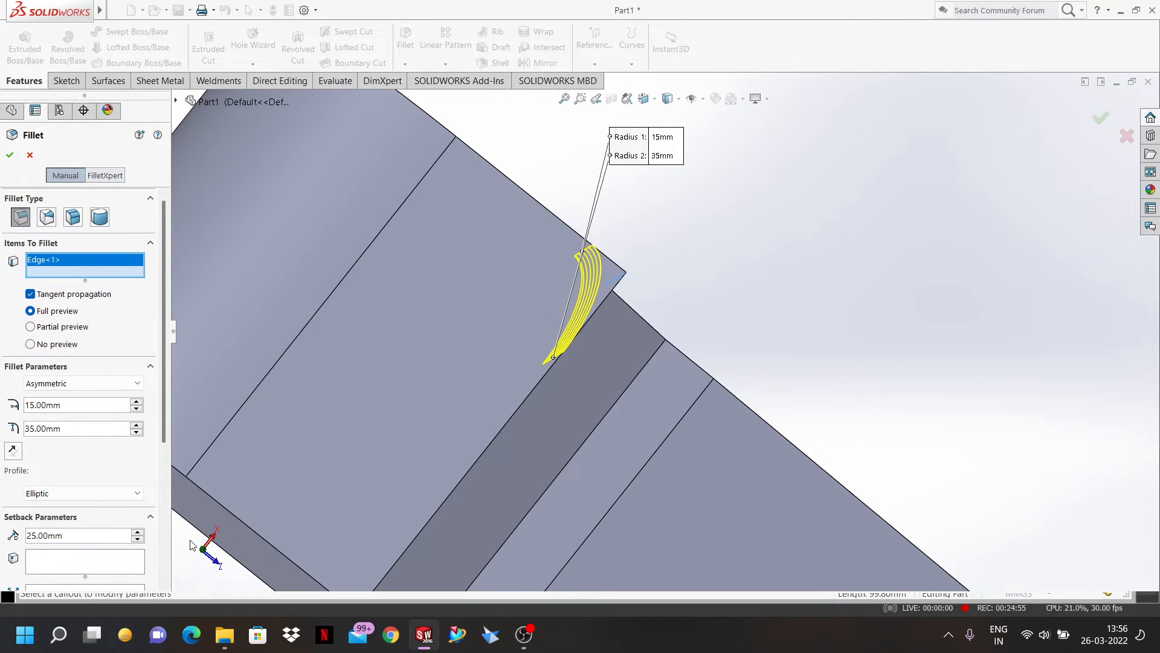
- Try reversing the direction of the two asymmetric radii and flip them back
click(14, 454)
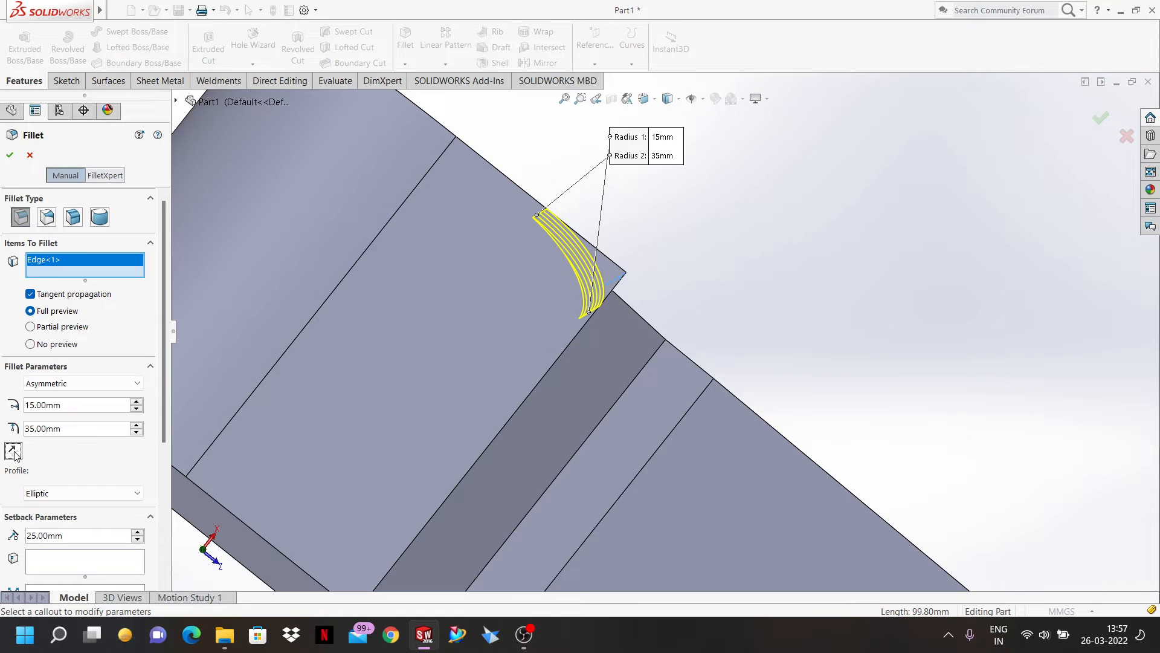
click(14, 454)
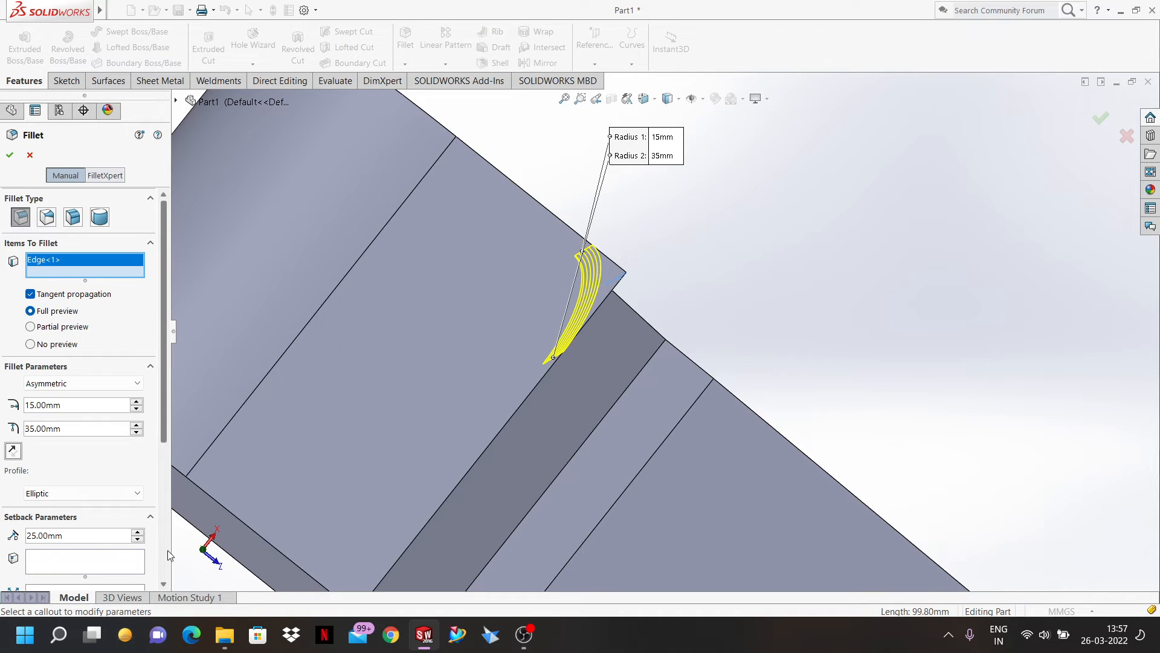
- Try the Conic Rho profile on the asymmetric 15 mm by 35 mm edge fillet, return to Elliptic and create the fillet
click(114, 497)
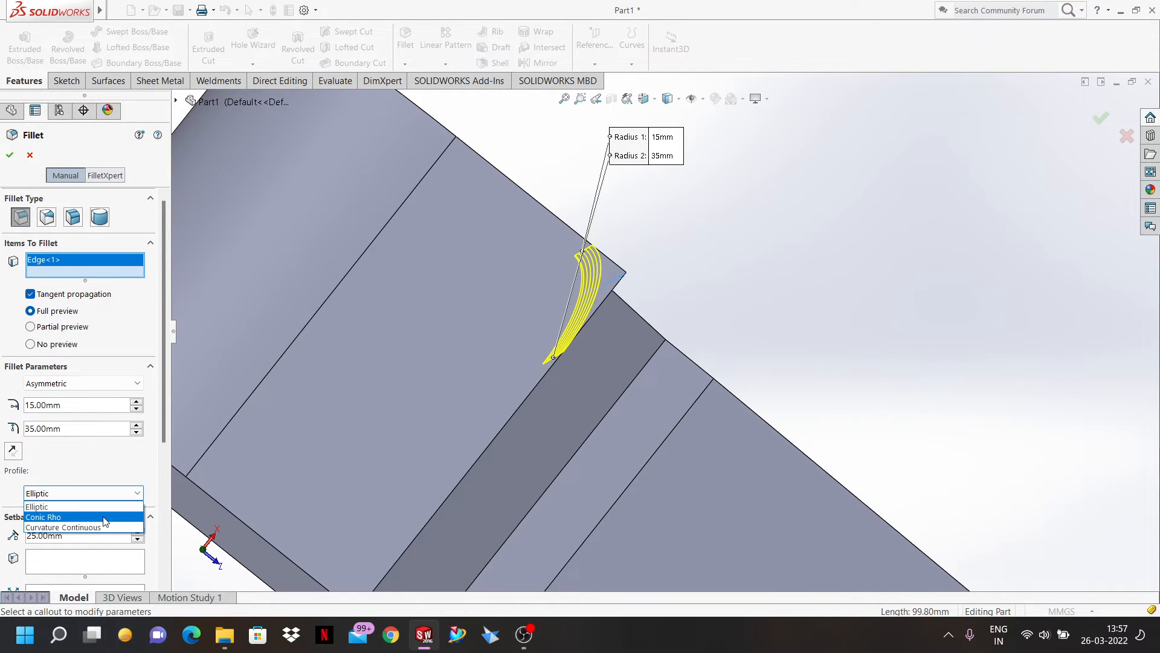
click(67, 517)
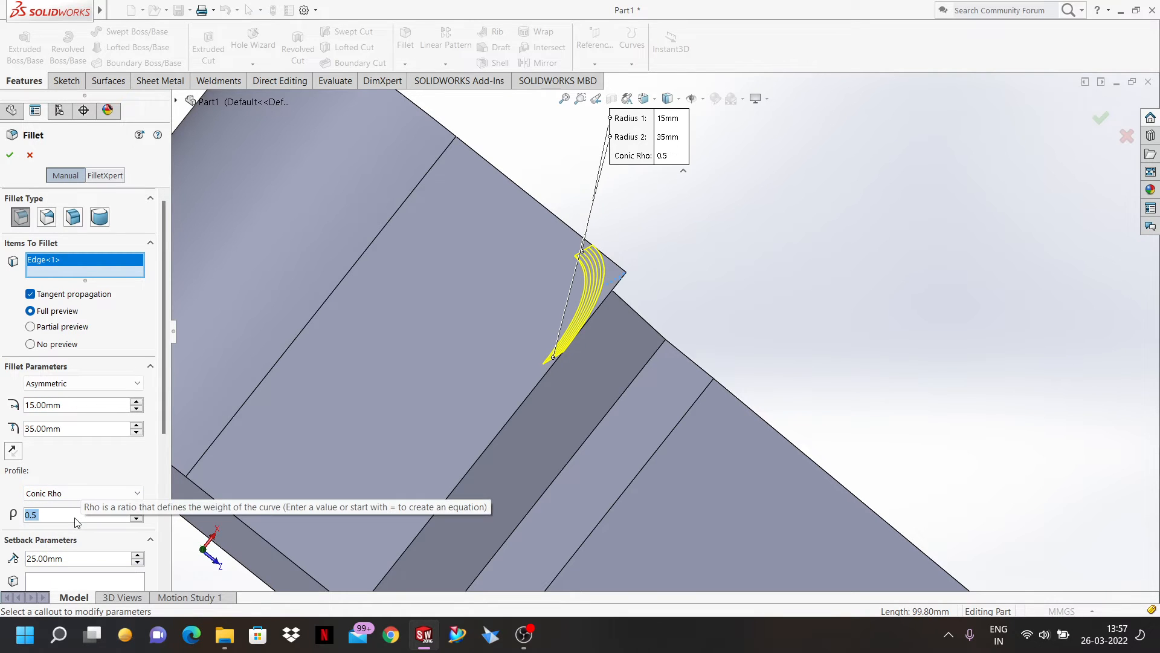
click(71, 494)
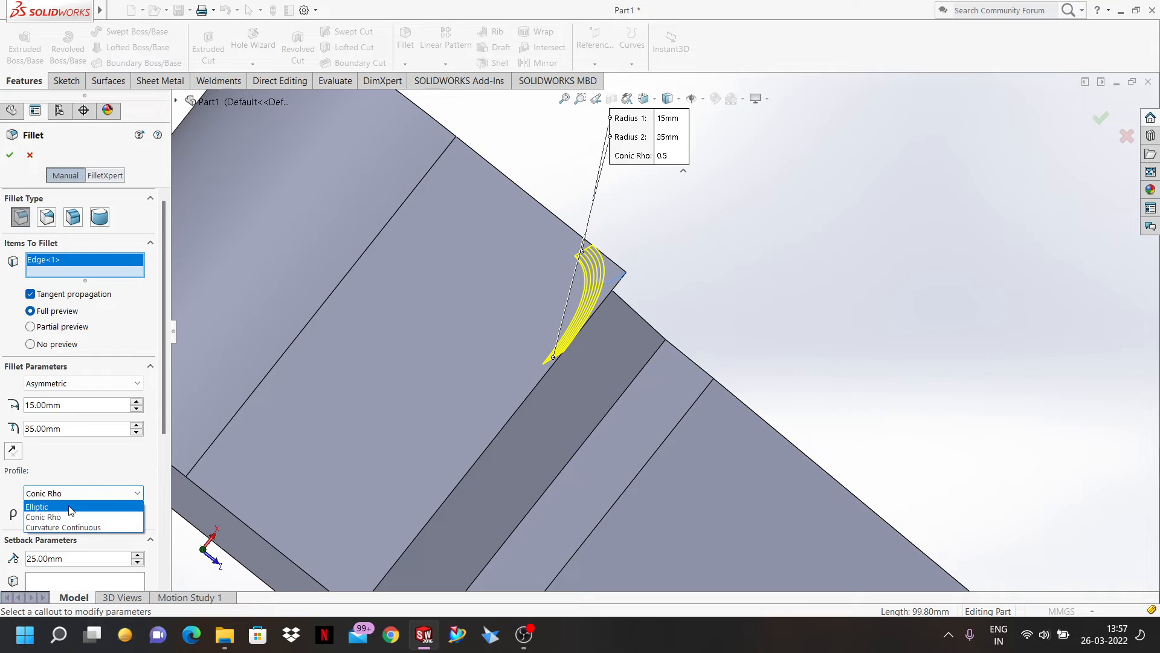
click(70, 508)
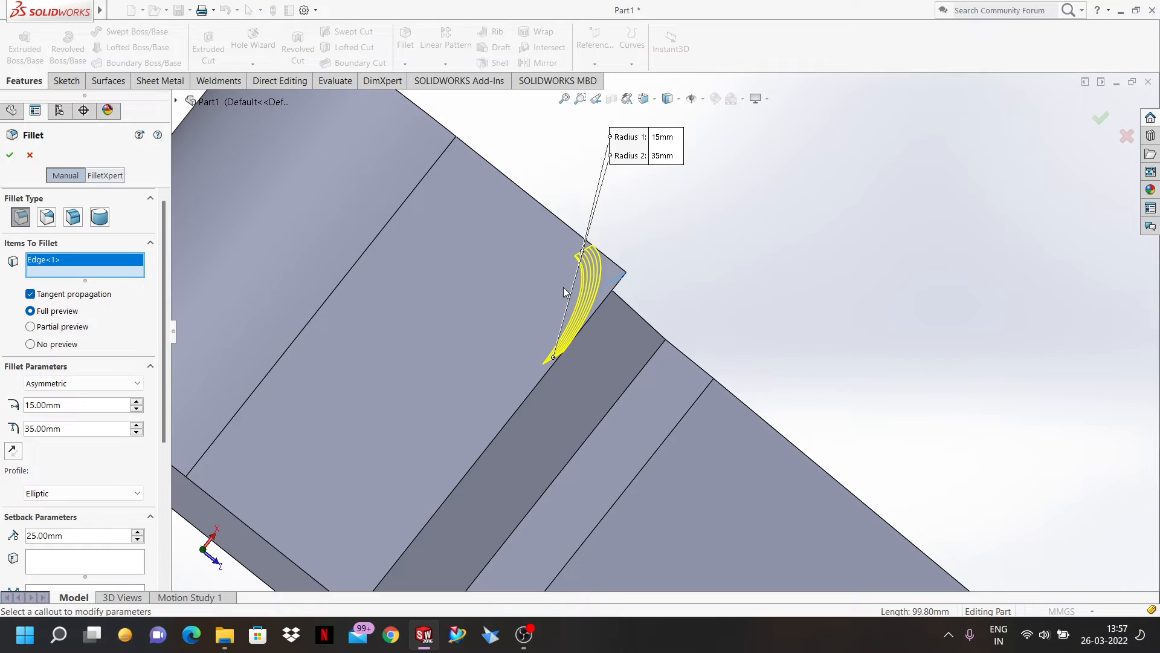
click(10, 155)
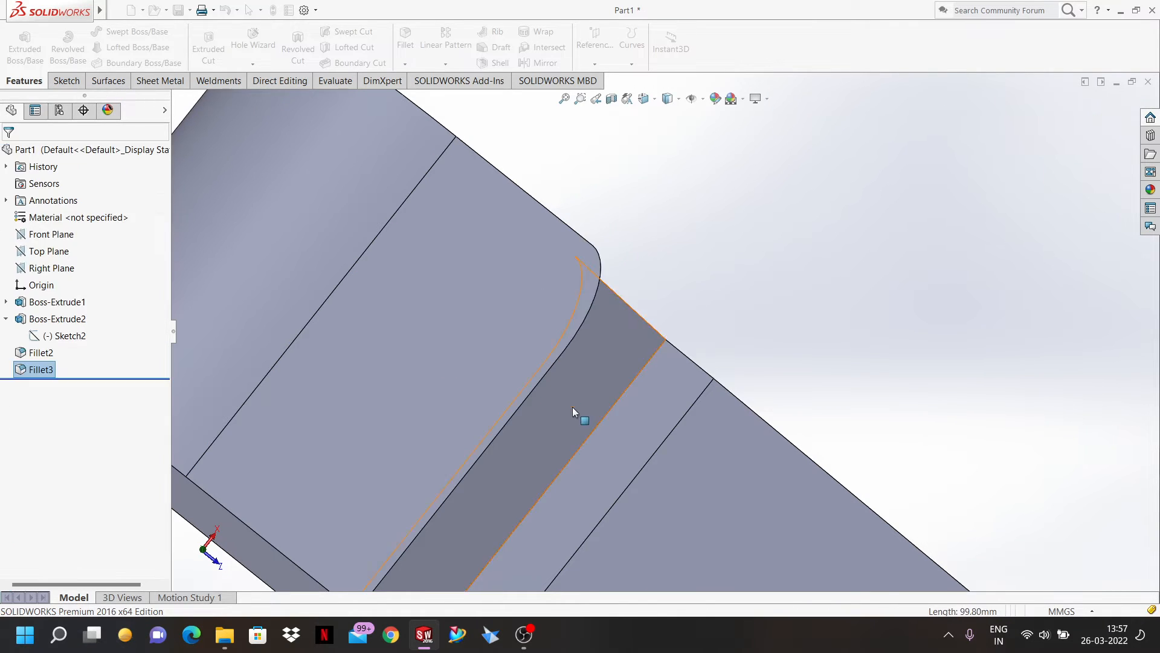
- Delete the Fillet3 and Fillet2 features from the part
mouse_move(573, 408)
middle_down()
mouse_move(526, 396)
mouse_move(481, 406)
middle_up()
scroll(481, 406, up, 5)
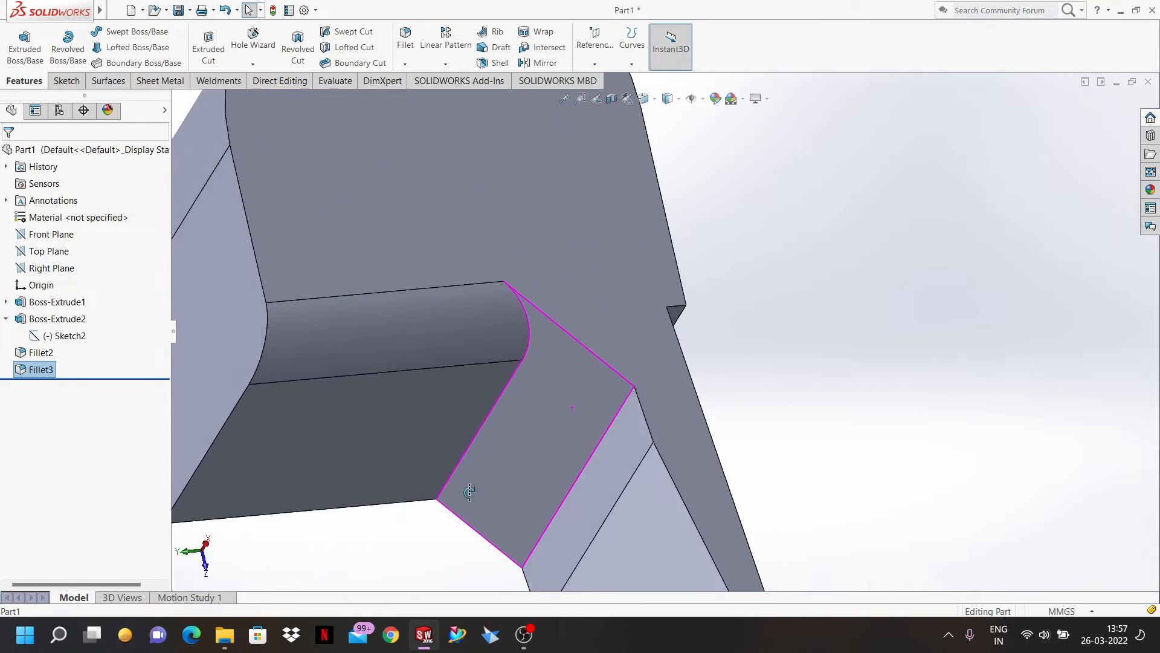
scroll(528, 421, up, 4)
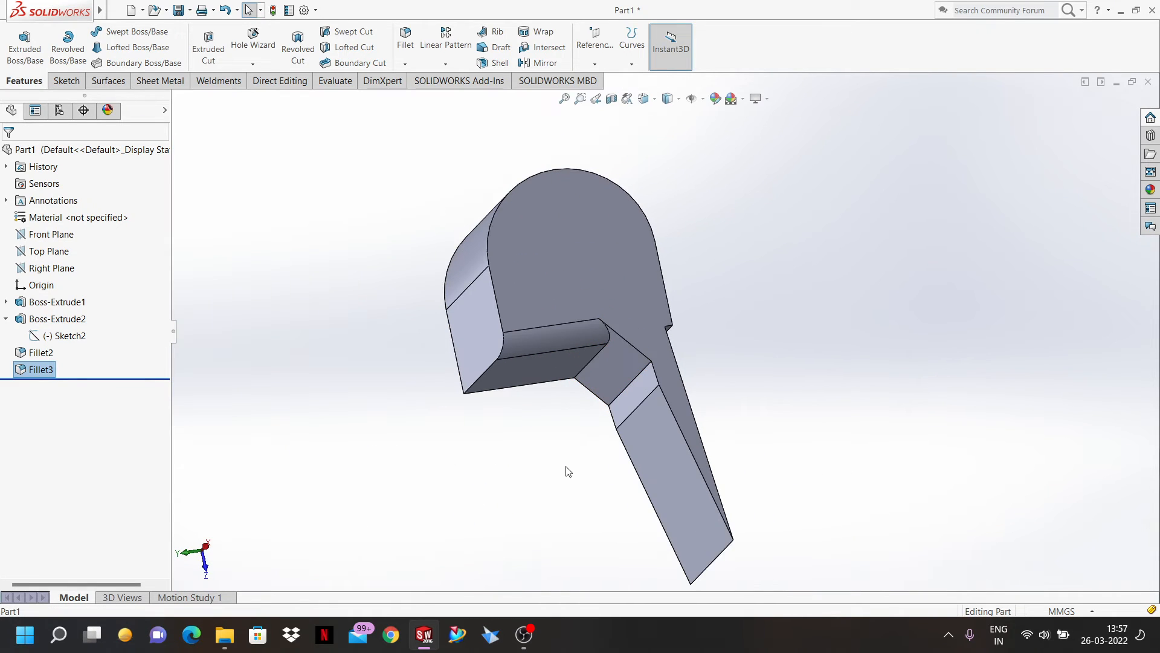
middle_drag(607, 479, 570, 466)
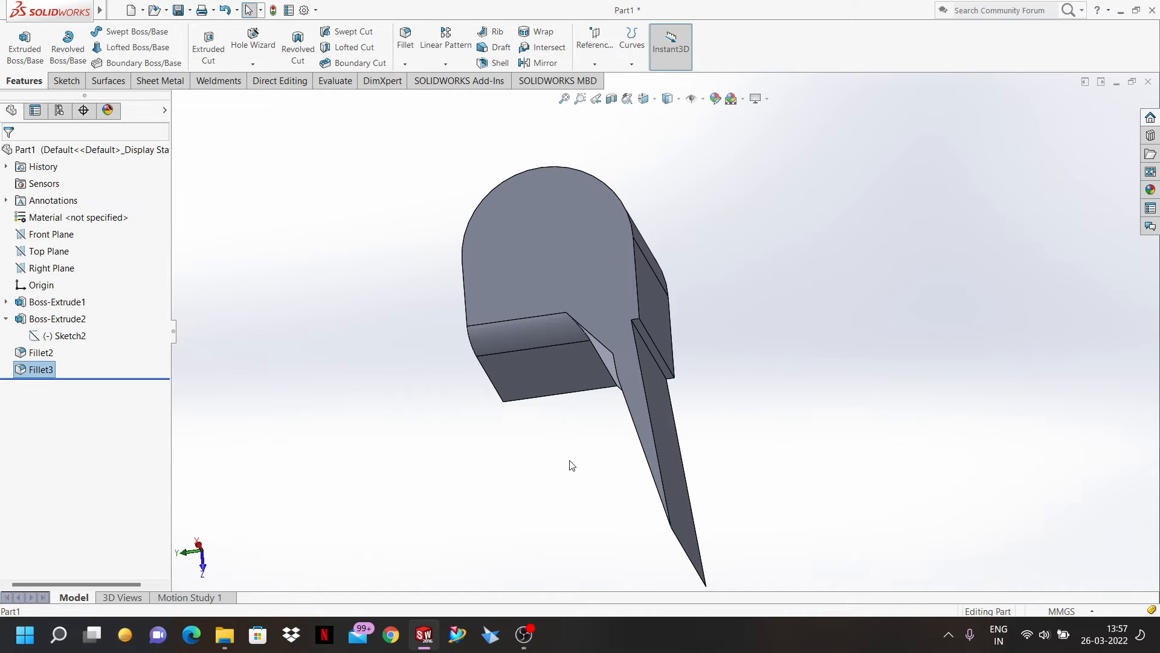
key(ctrl+a)
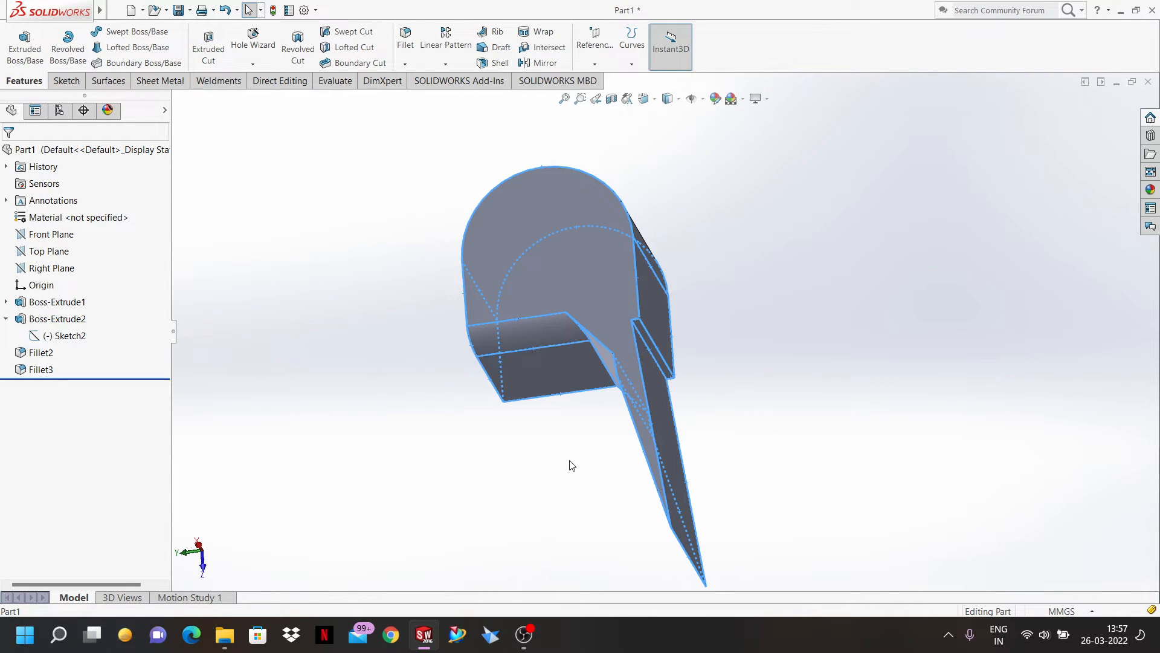
key(Escape)
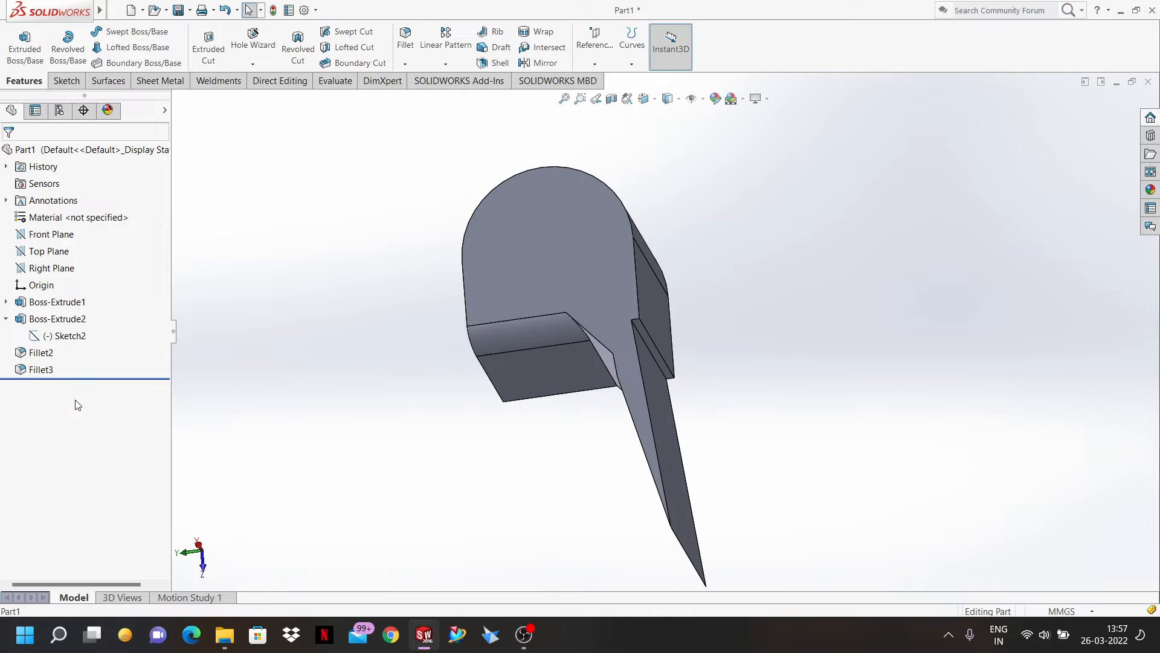
click(37, 370)
key(Delete)
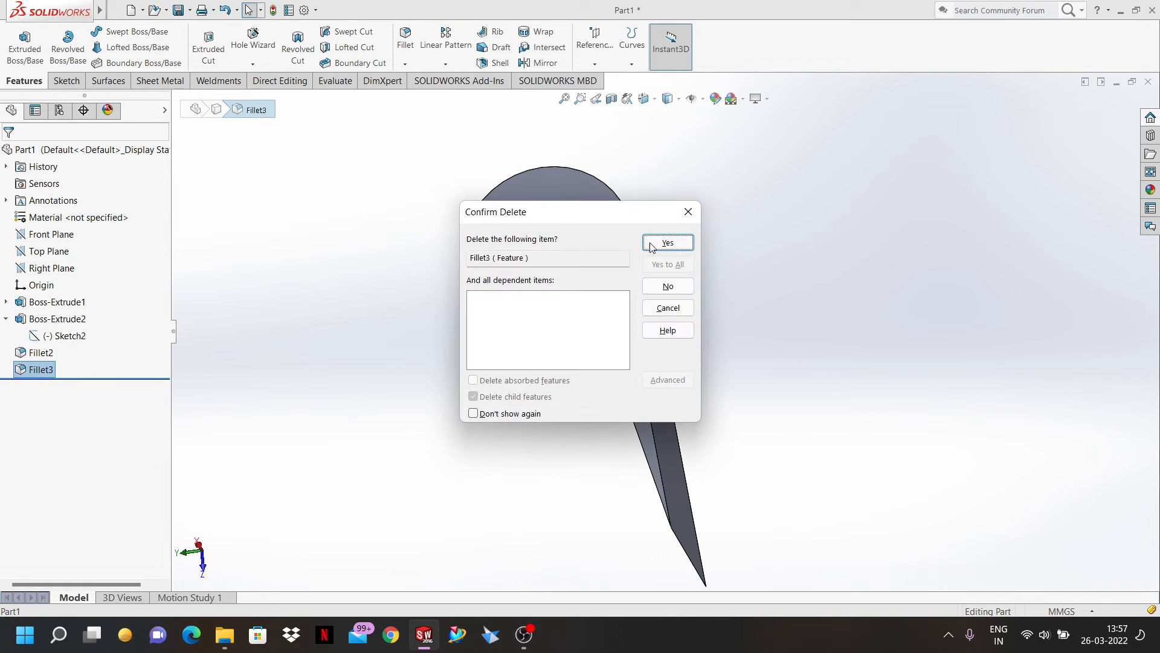
click(668, 242)
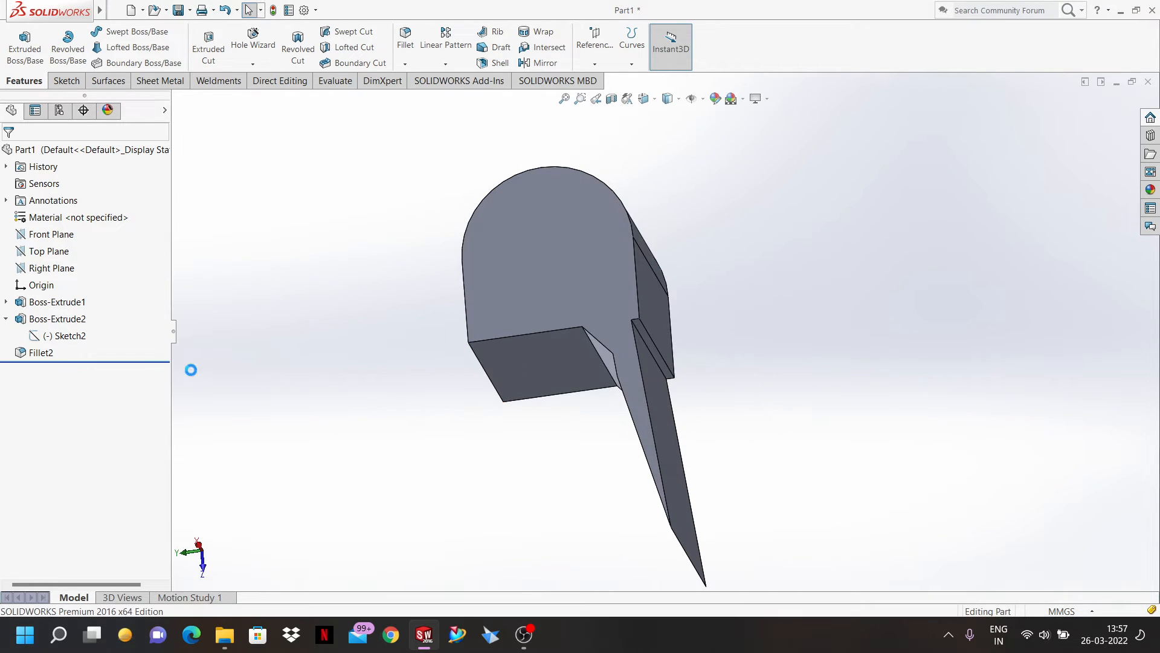
click(41, 353)
key(Delete)
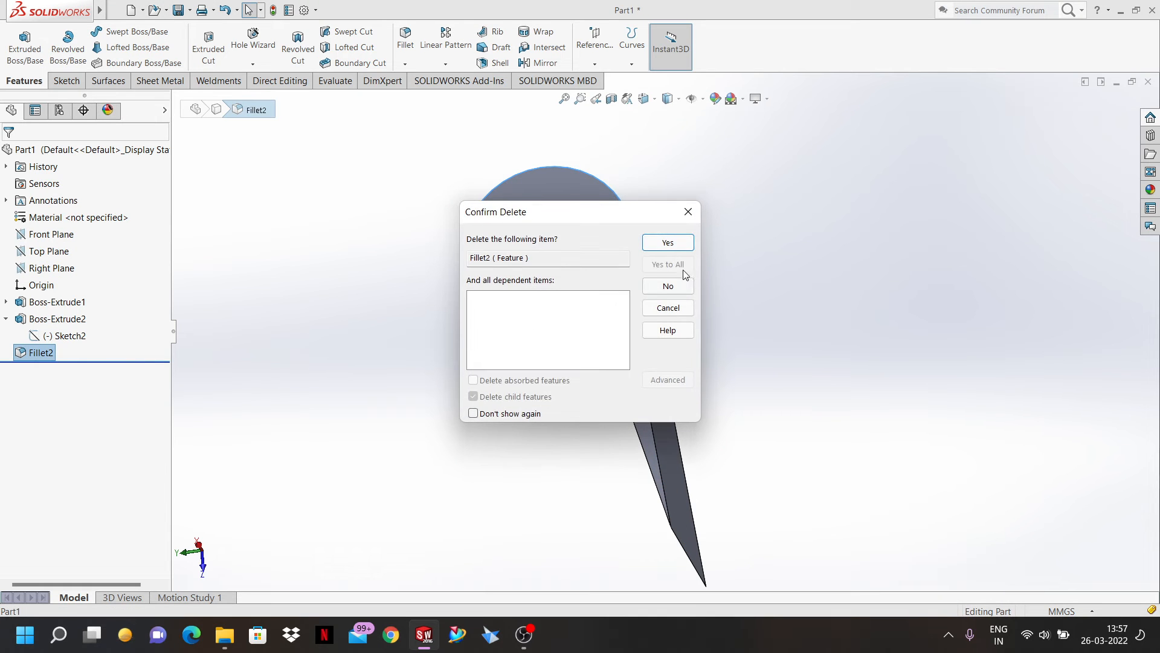
click(686, 248)
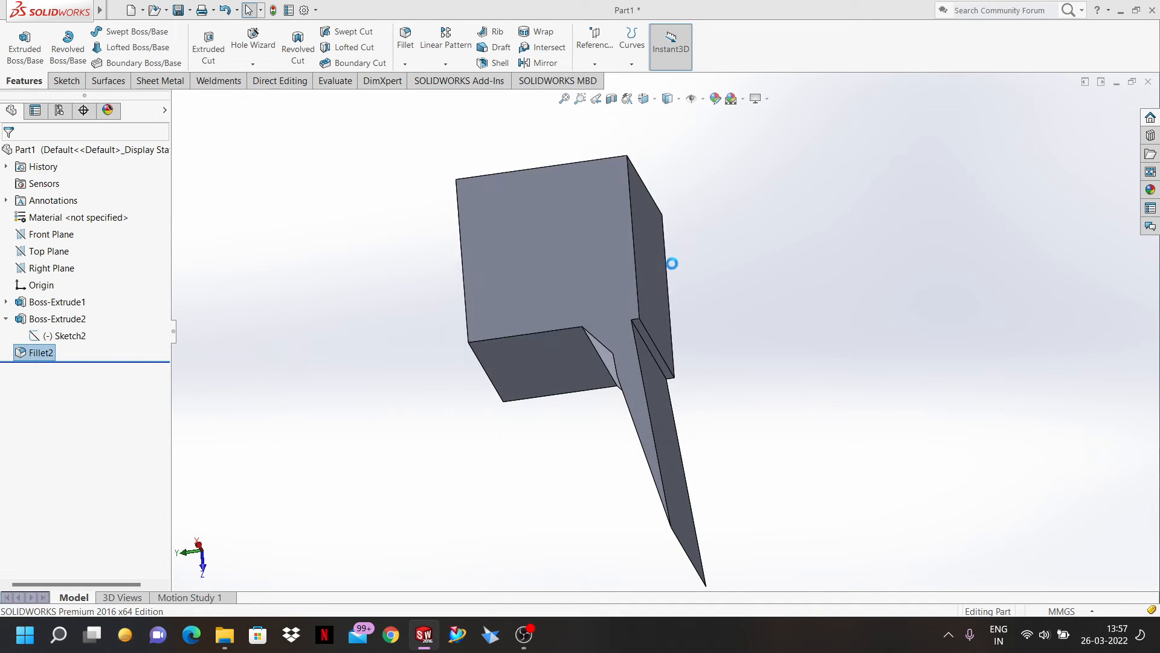
- Delete the Boss-Extrude2 feature and its leftover Sketch2, keeping only the base block
click(62, 337)
key(Delete)
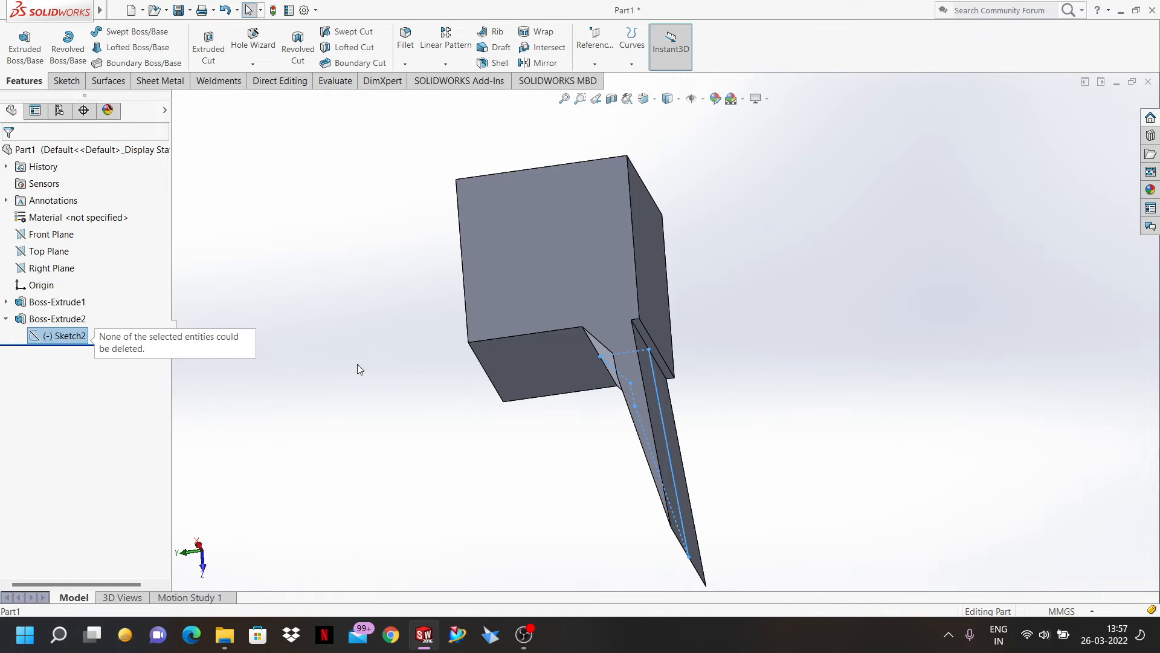
click(65, 319)
key(Delete)
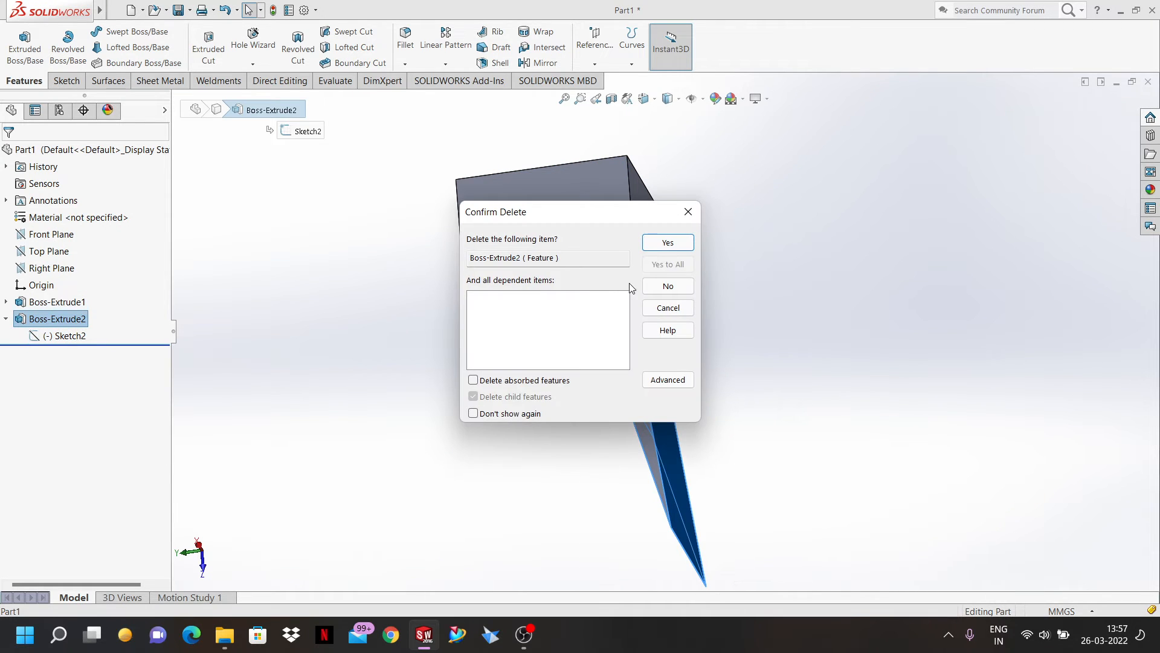
click(662, 244)
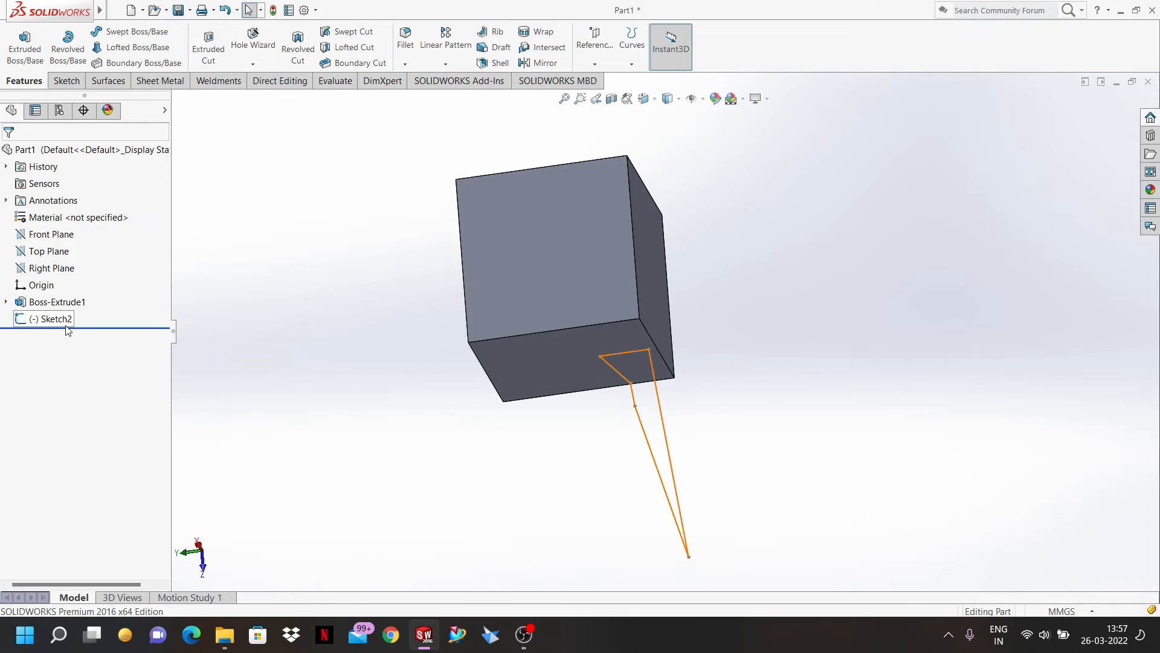
click(66, 327)
key(Delete)
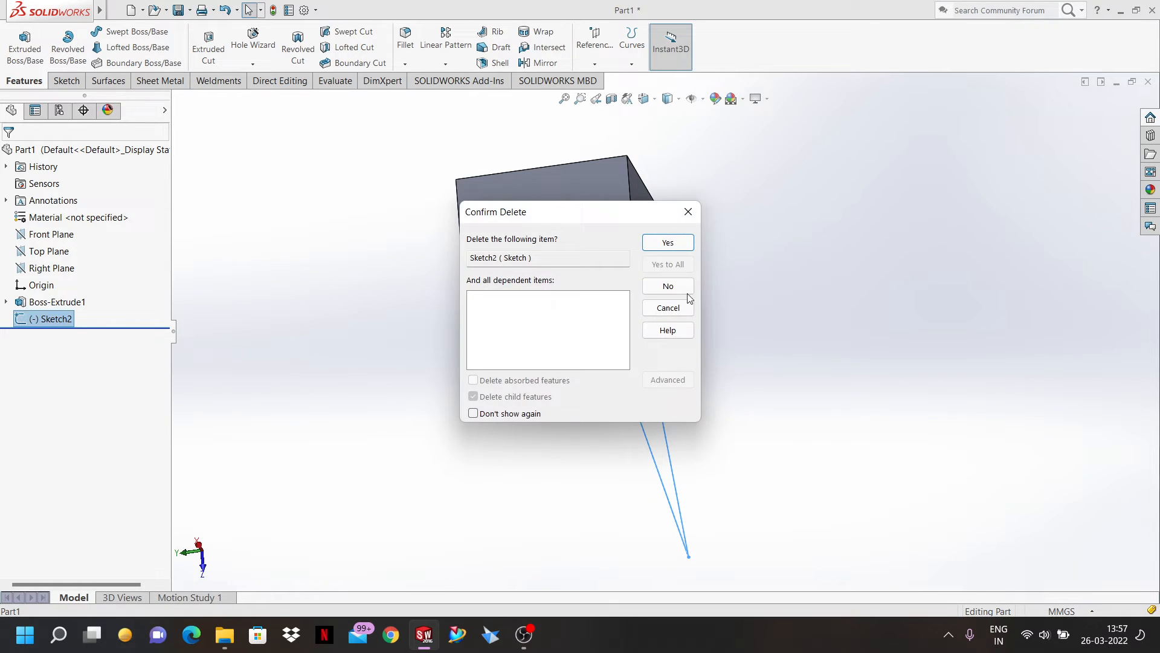
click(680, 246)
- Start an angle-distance chamfer on one upper edge of the block
mouse_move(749, 469)
middle_down()
mouse_move(738, 456)
mouse_move(748, 378)
mouse_move(740, 524)
middle_up()
scroll(740, 522, up, 2)
scroll(636, 224, down, 2)
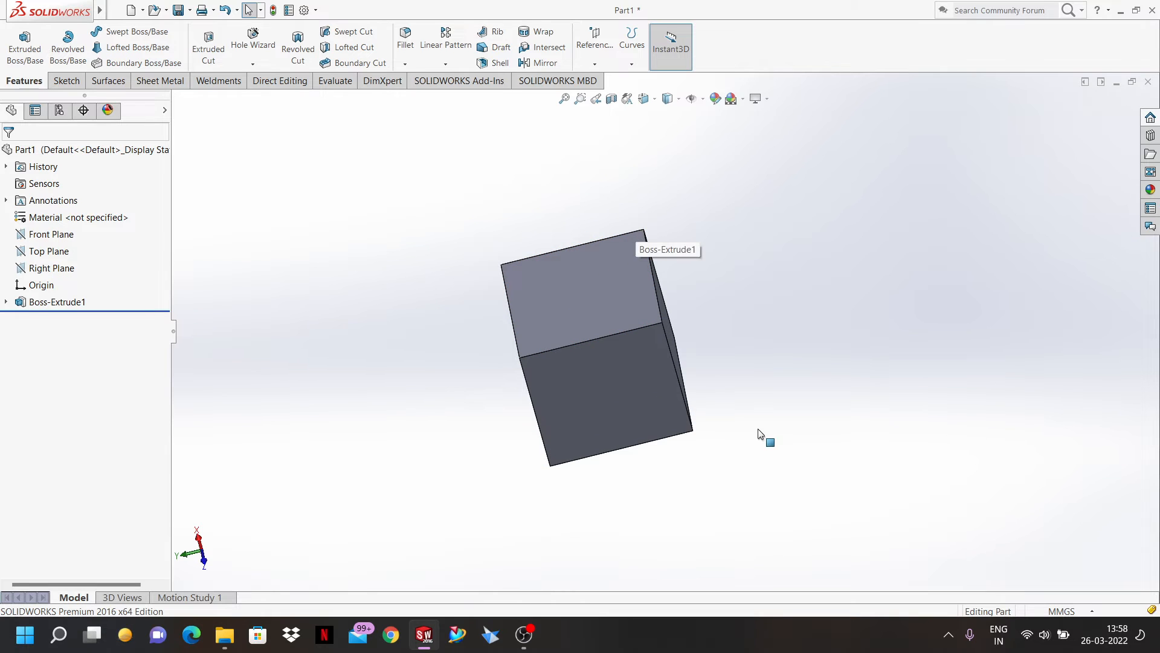
click(405, 64)
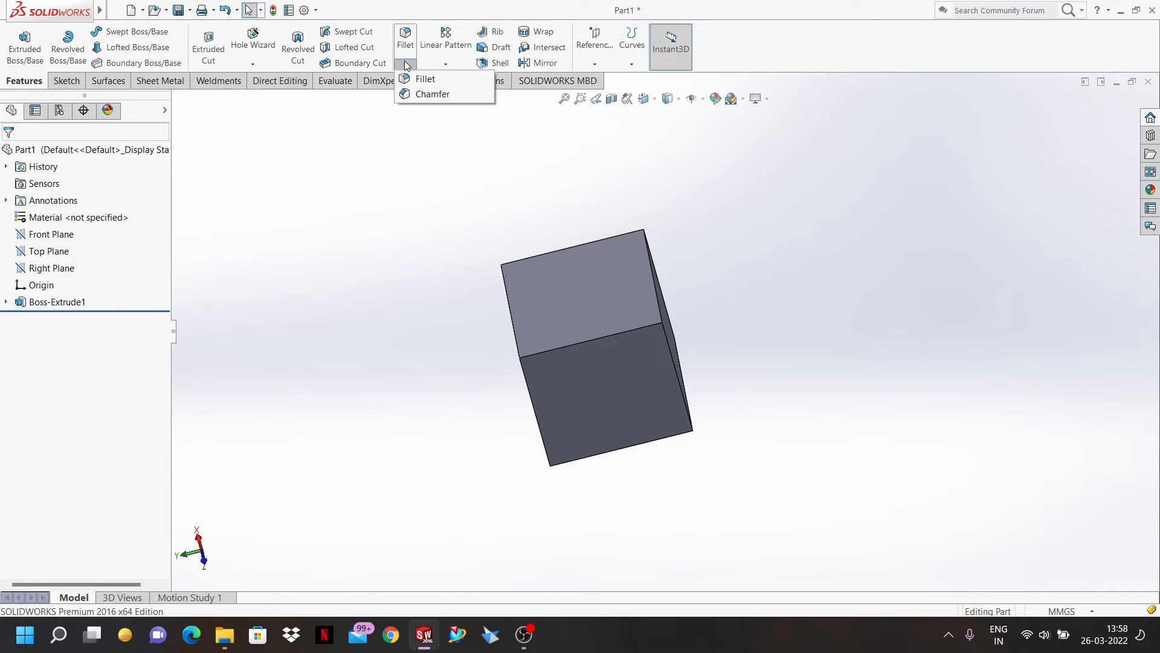
click(430, 95)
middle_drag(490, 301, 523, 215)
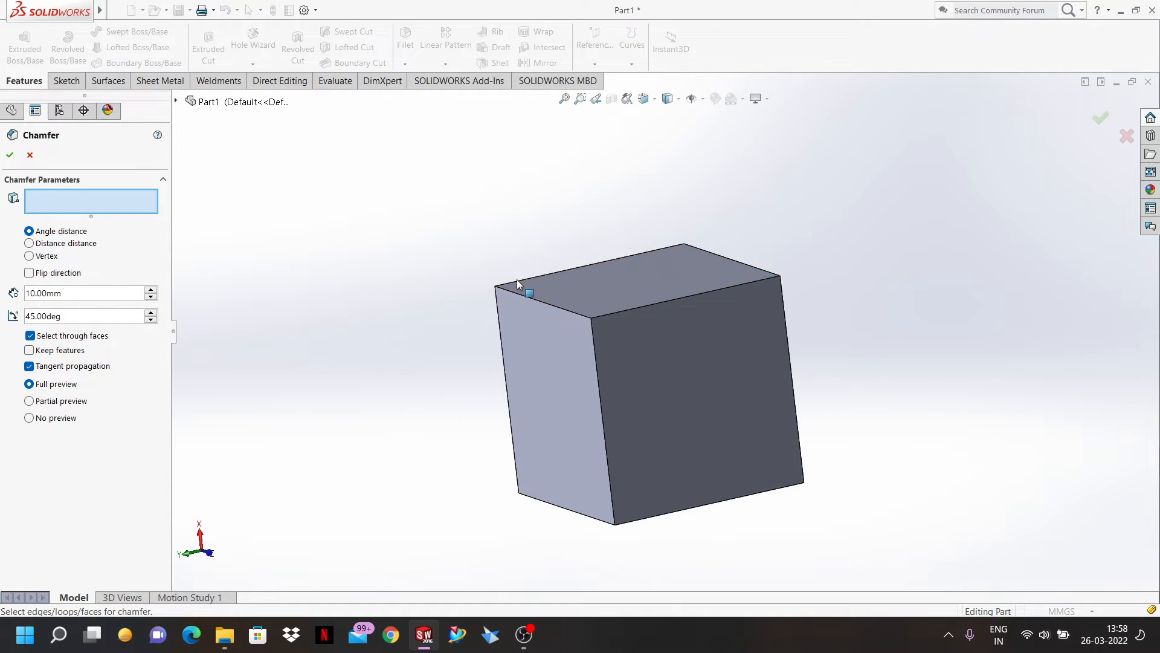
middle_drag(542, 316, 607, 246)
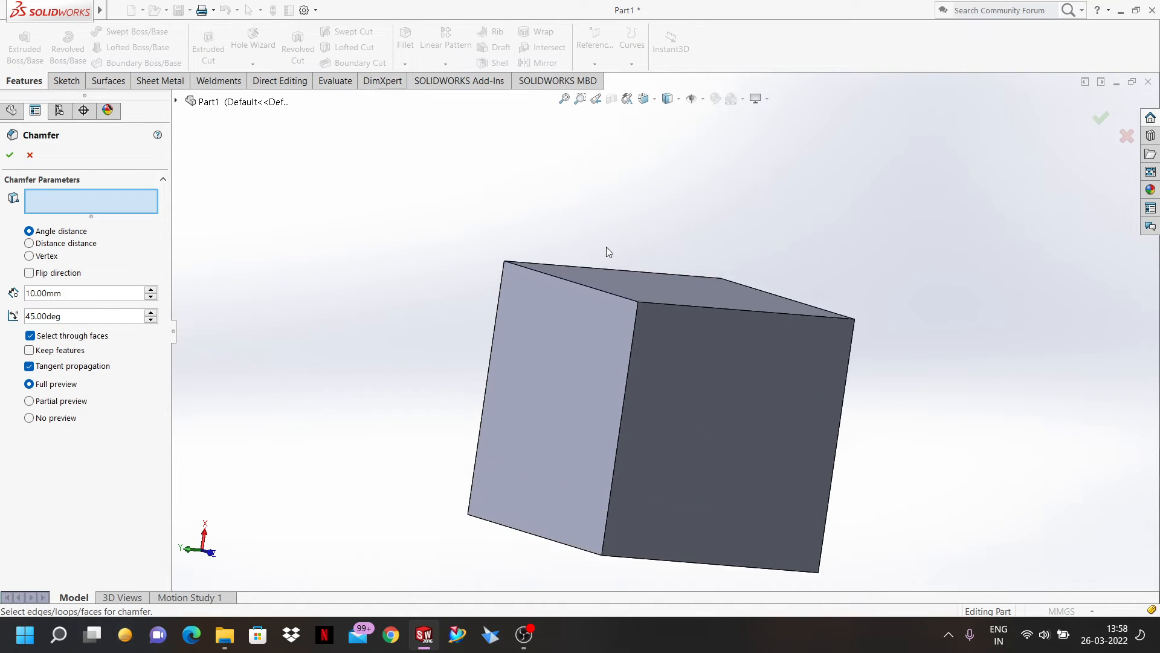
scroll(607, 246, down, 4)
scroll(582, 254, up, 1)
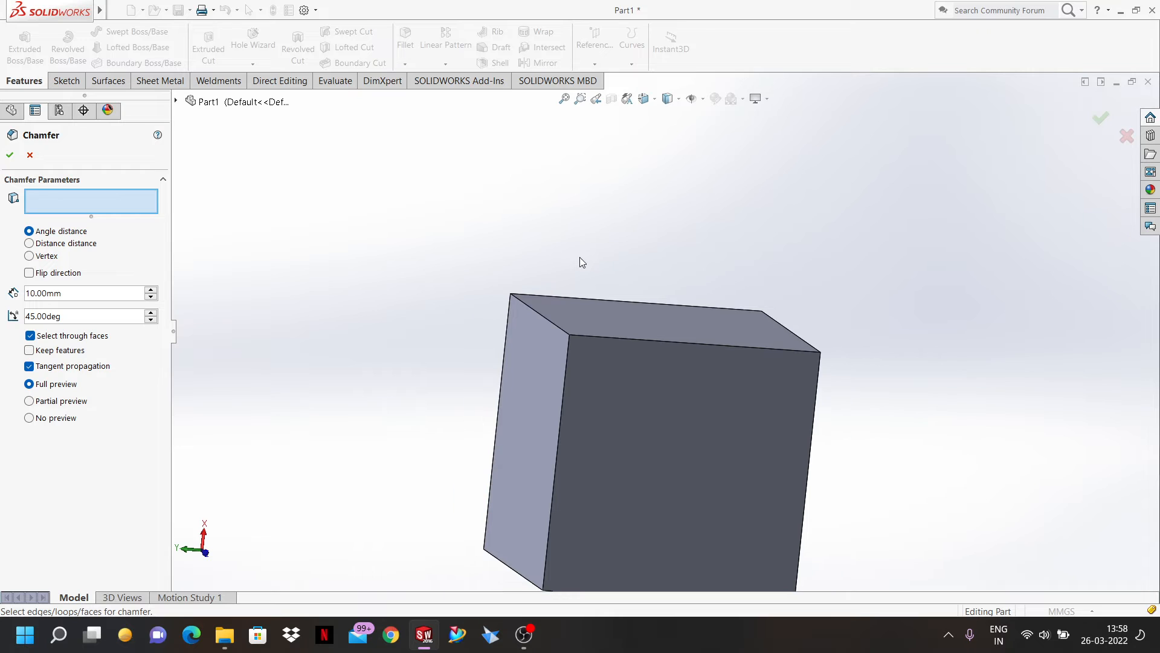
click(549, 320)
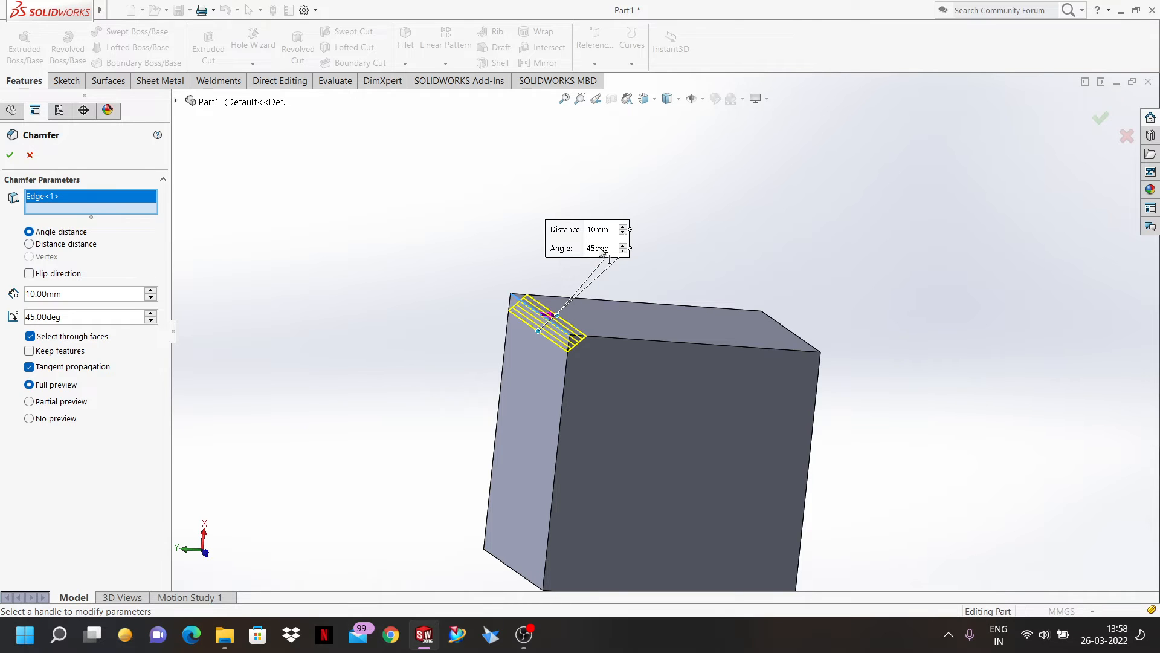
- Set the chamfer distance to 50 mm
drag(83, 294, 20, 294)
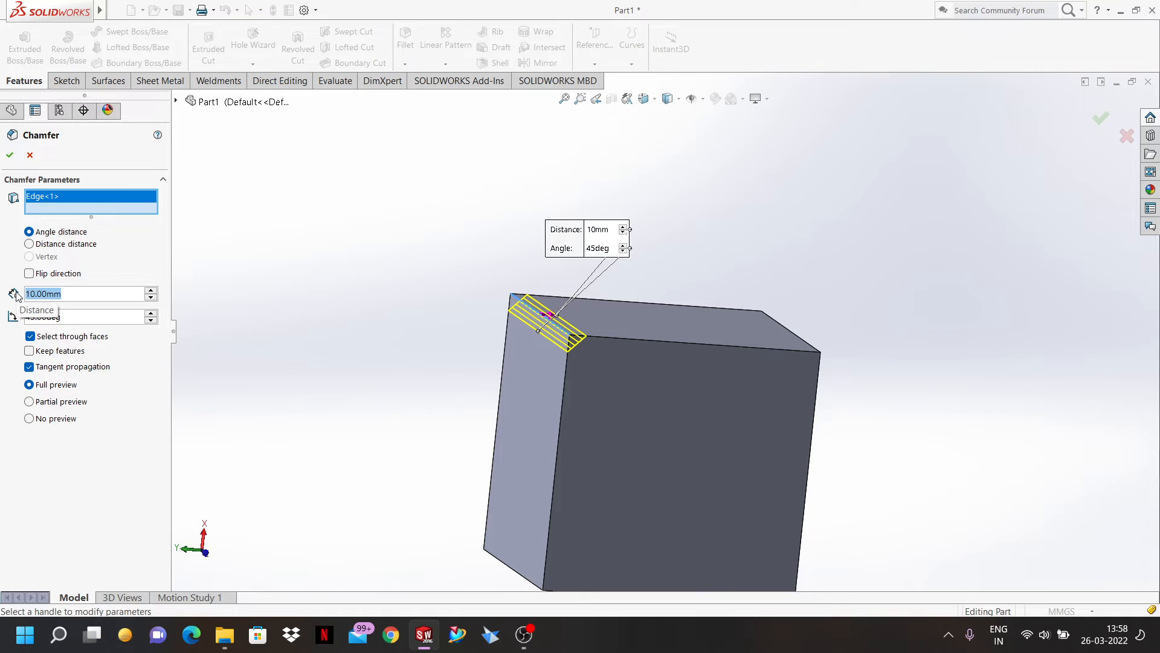
text(50)
key(Return)
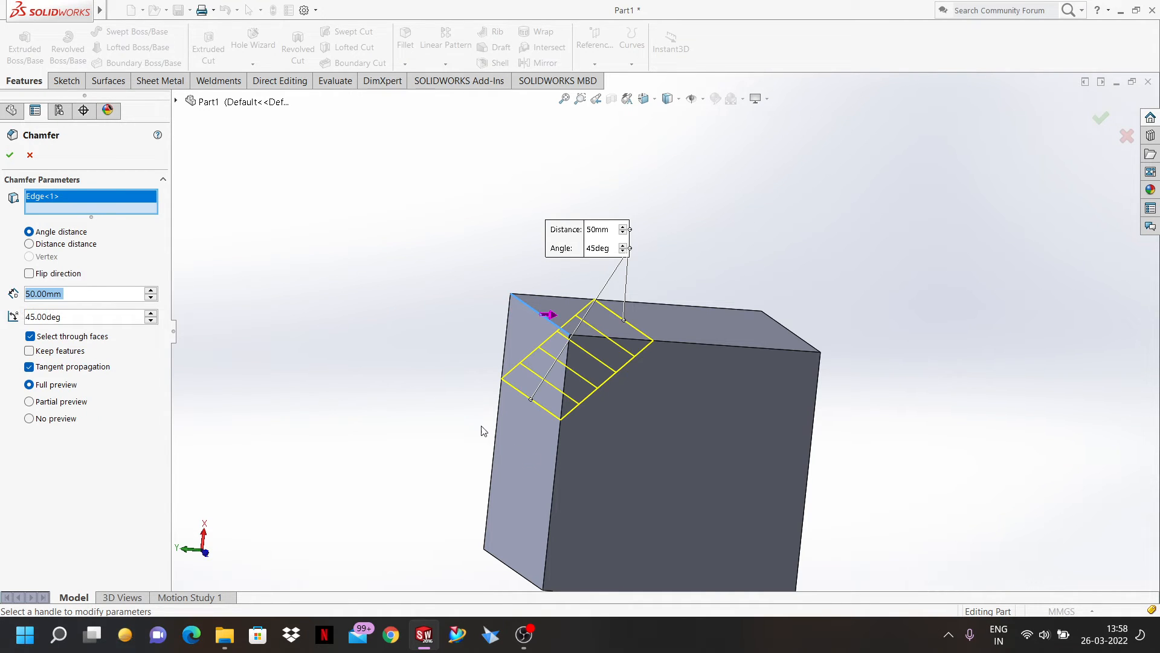
- Adjust the chamfer angle to 33 degrees
middle_drag(660, 475, 2, 314)
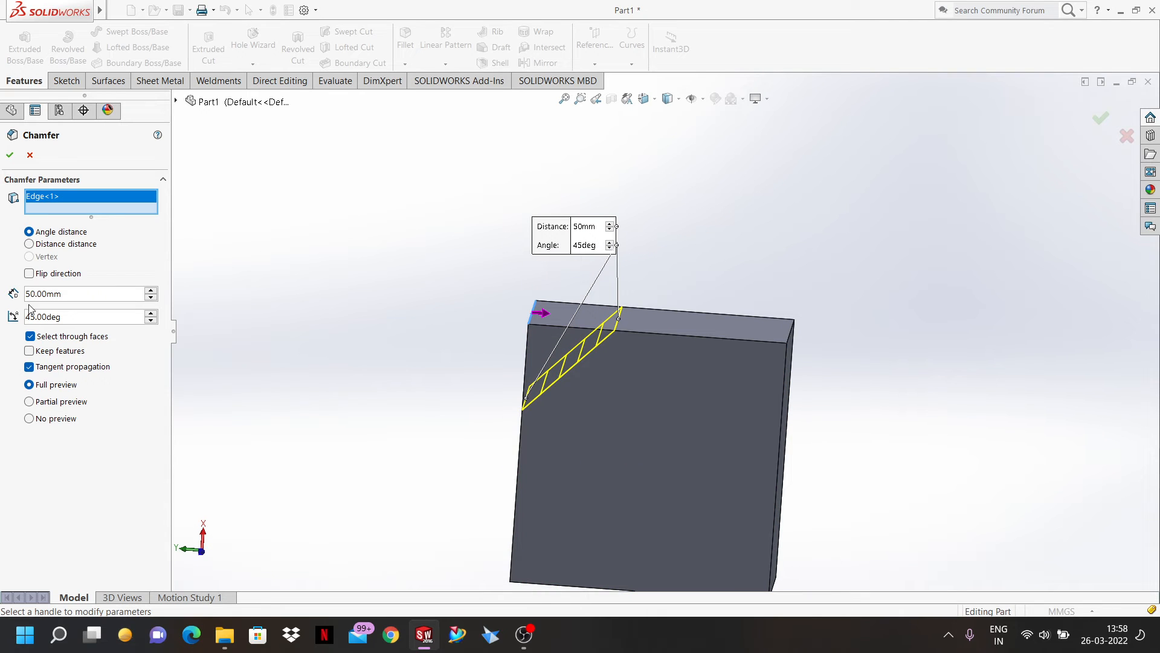
click(151, 321)
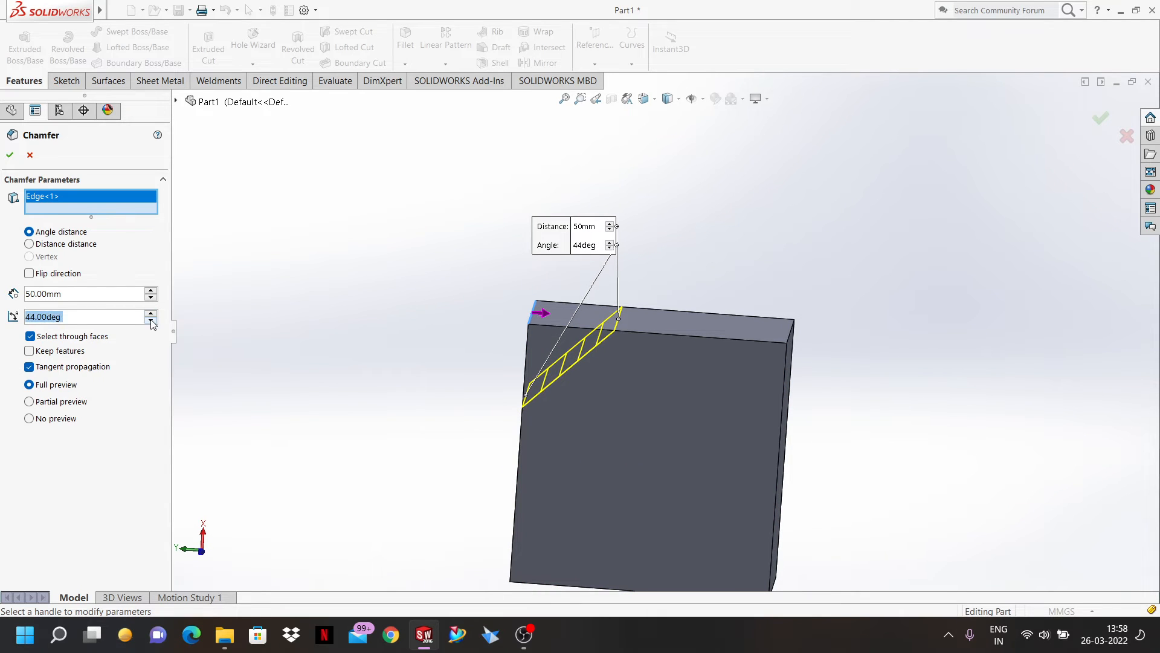
click(151, 320)
click(150, 319)
click(151, 321)
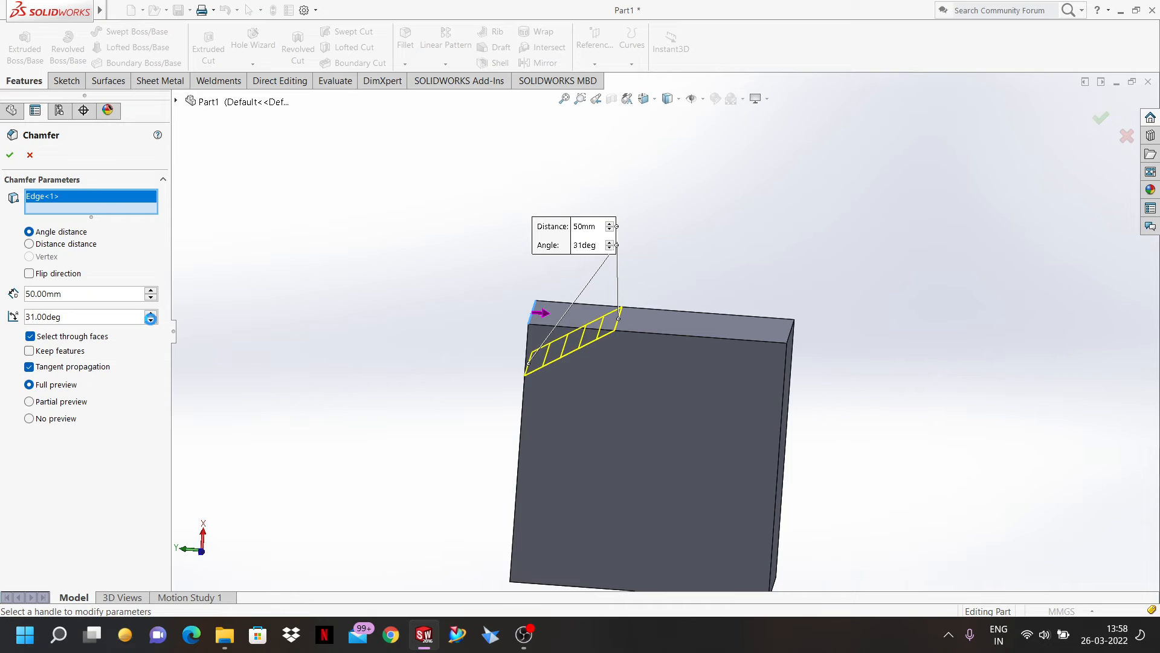
click(151, 321)
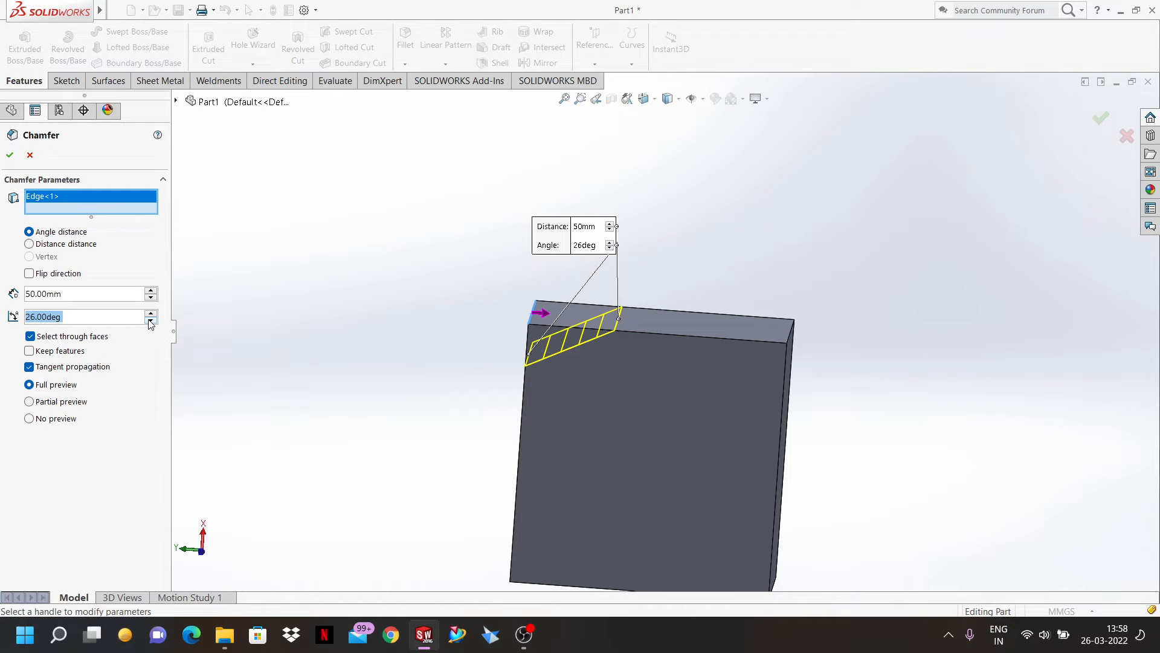
click(150, 313)
click(150, 313)
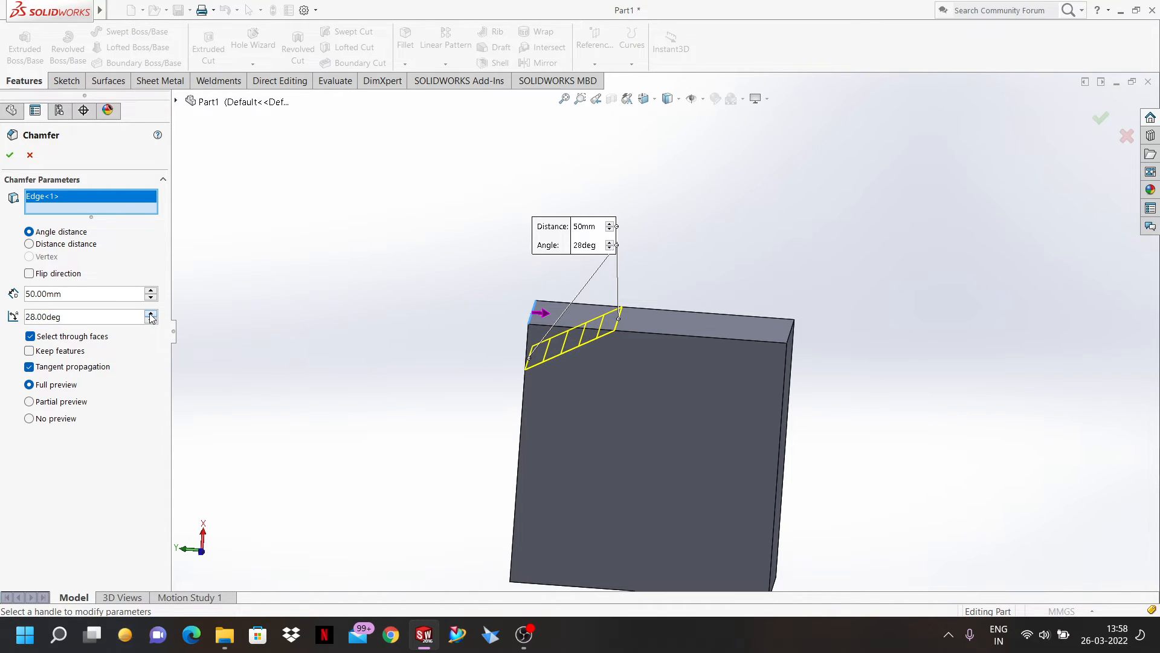
click(150, 313)
click(150, 313)
click(151, 313)
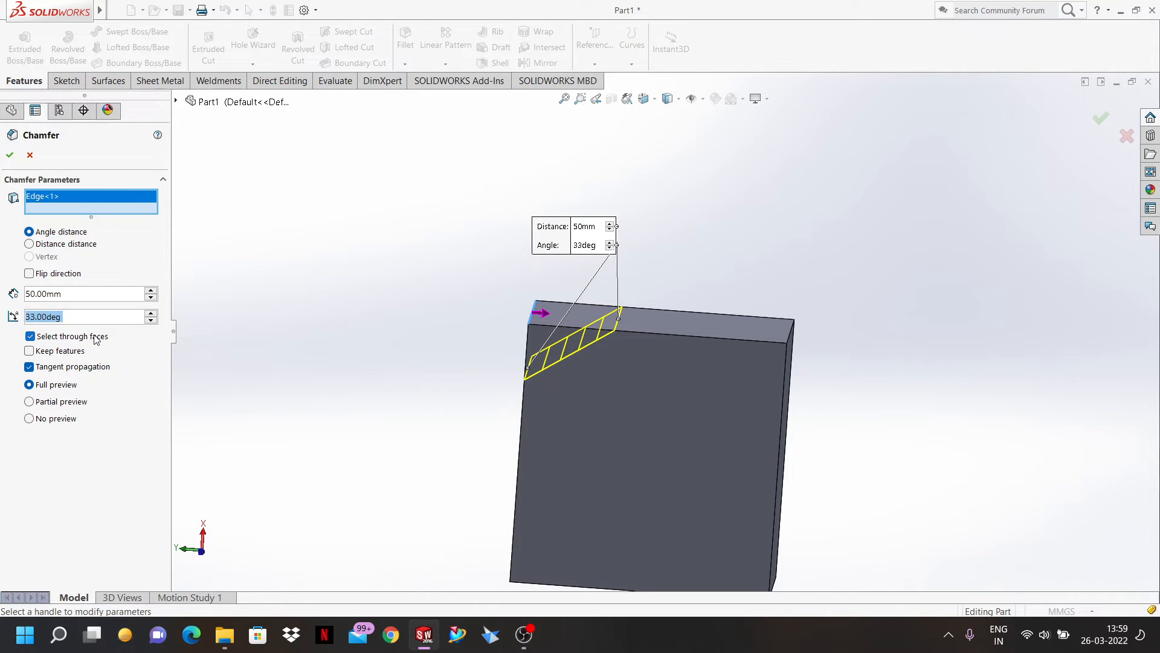
- Disable selection through faces and add the adjoining upper edge and a side face of the block to the chamfer
click(30, 336)
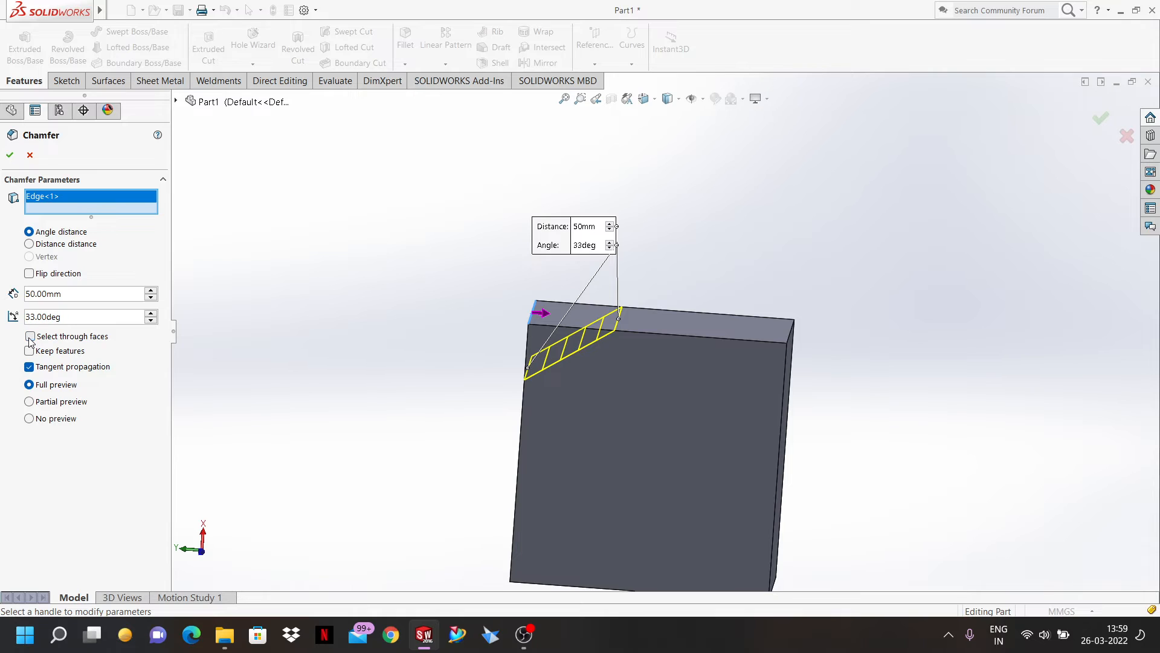
click(718, 342)
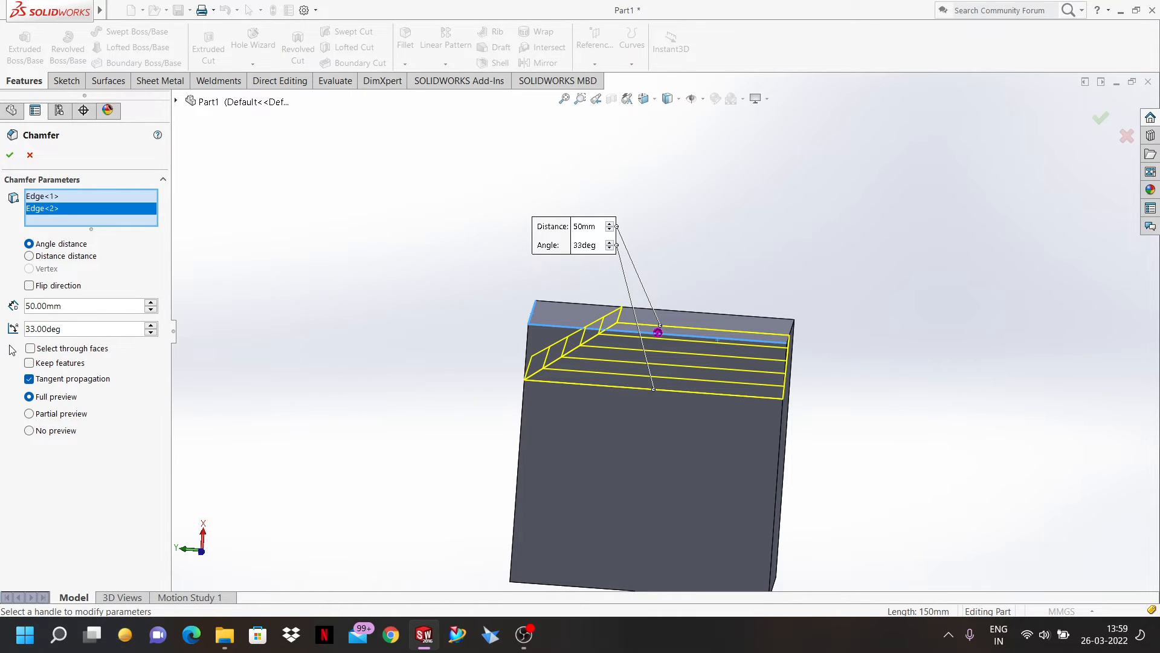
middle_drag(566, 411, 741, 386)
click(742, 388)
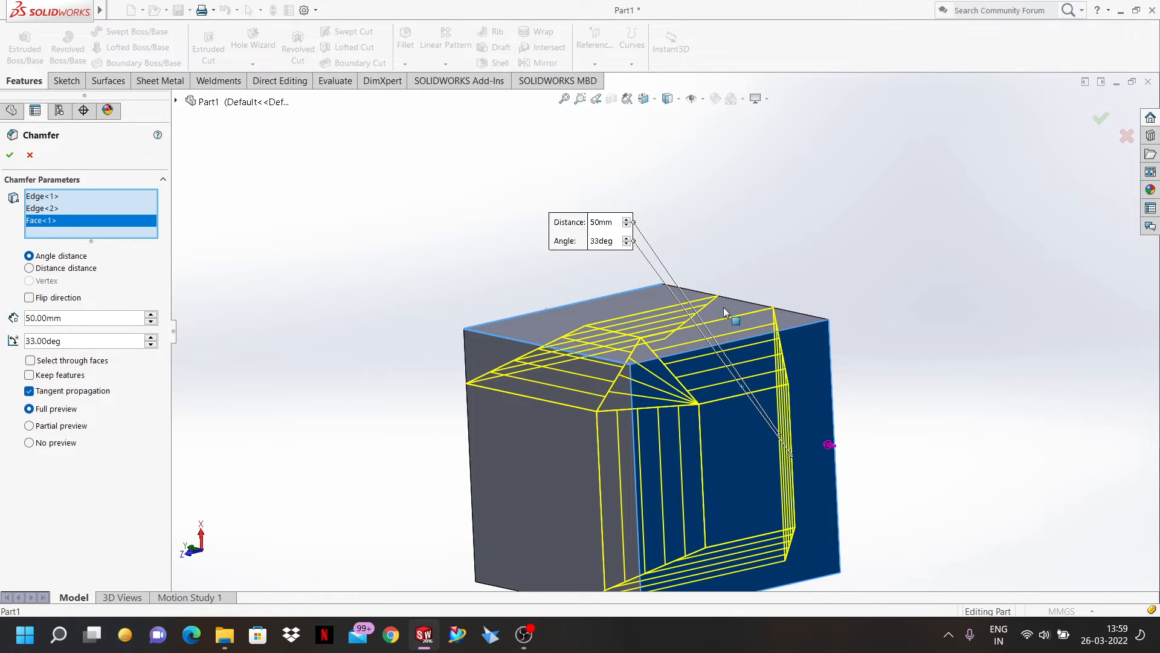
- Add the block's upper face and all of its edges to the chamfer selection
click(723, 312)
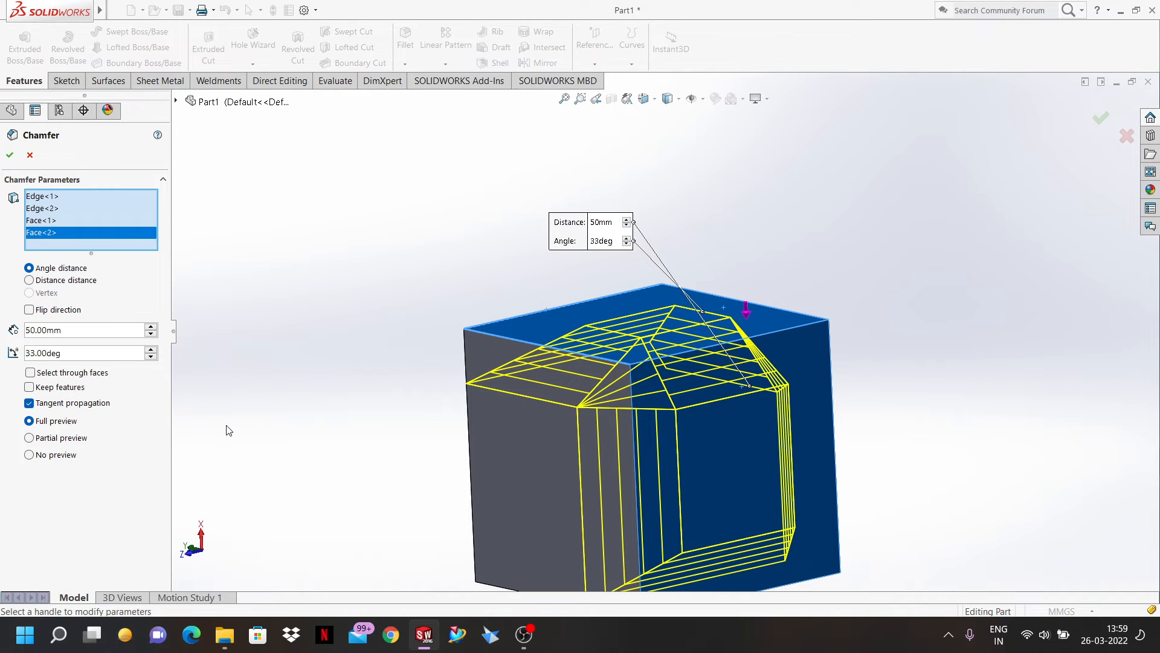
key(ctrl+a)
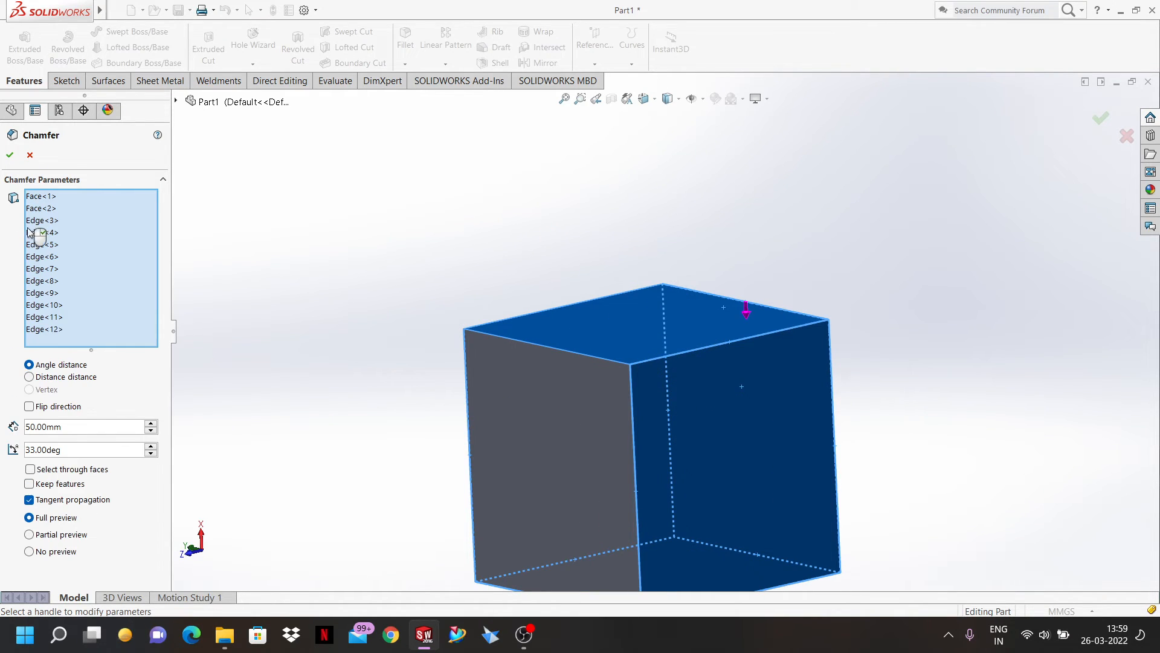
- Remove the selected faces and edges from the chamfer one by one until only a single lower edge remains
click(49, 232)
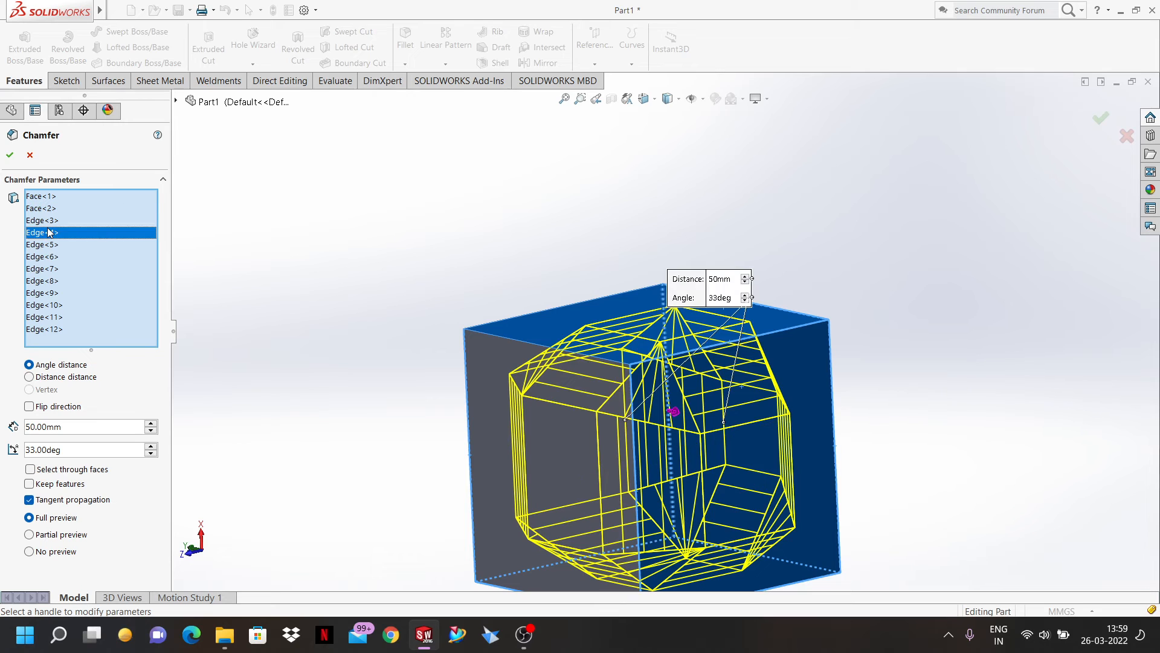
key(Delete)
click(48, 233)
key(Delete)
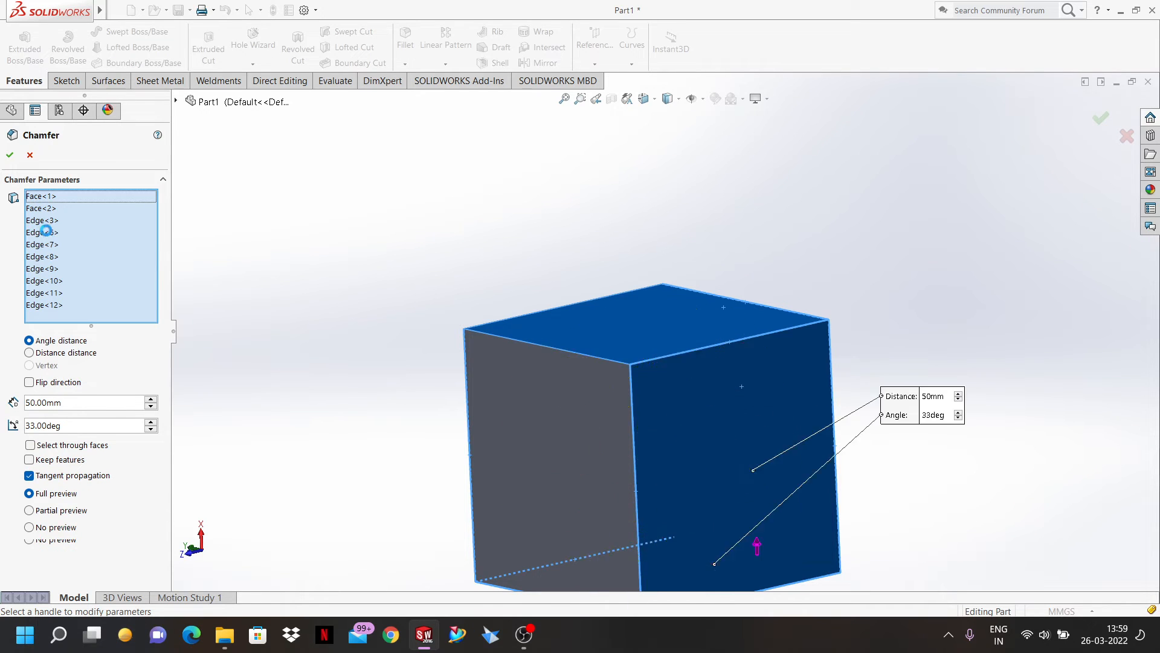
click(43, 220)
key(Delete)
click(43, 212)
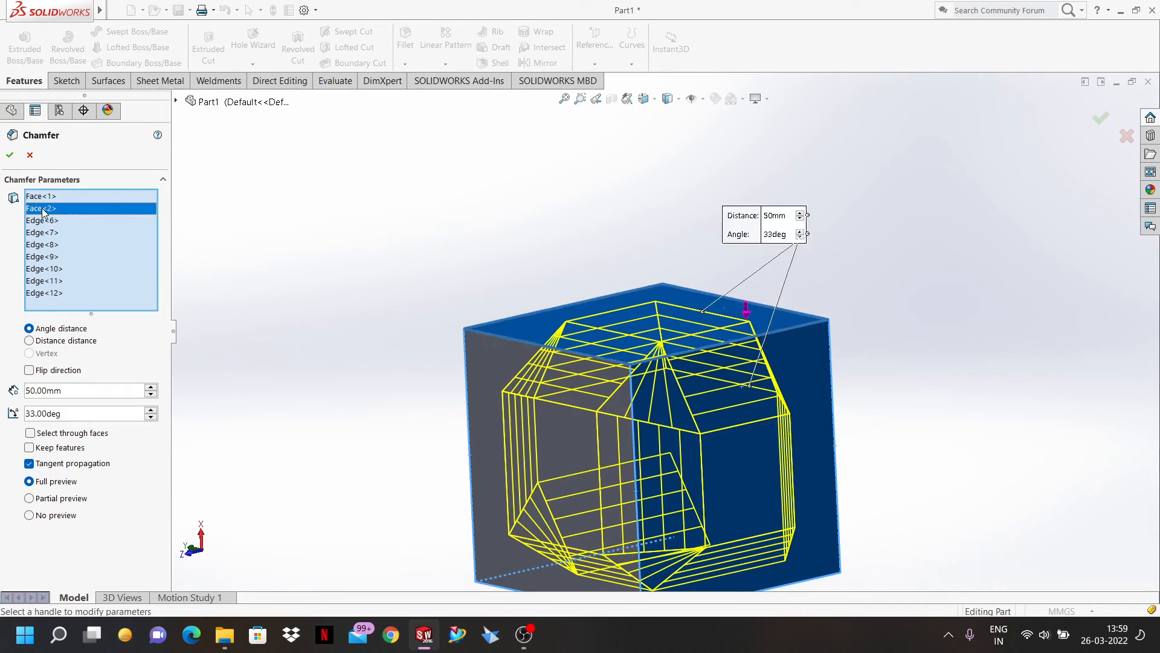
key(Delete)
click(41, 200)
key(Delete)
click(43, 203)
key(Delete)
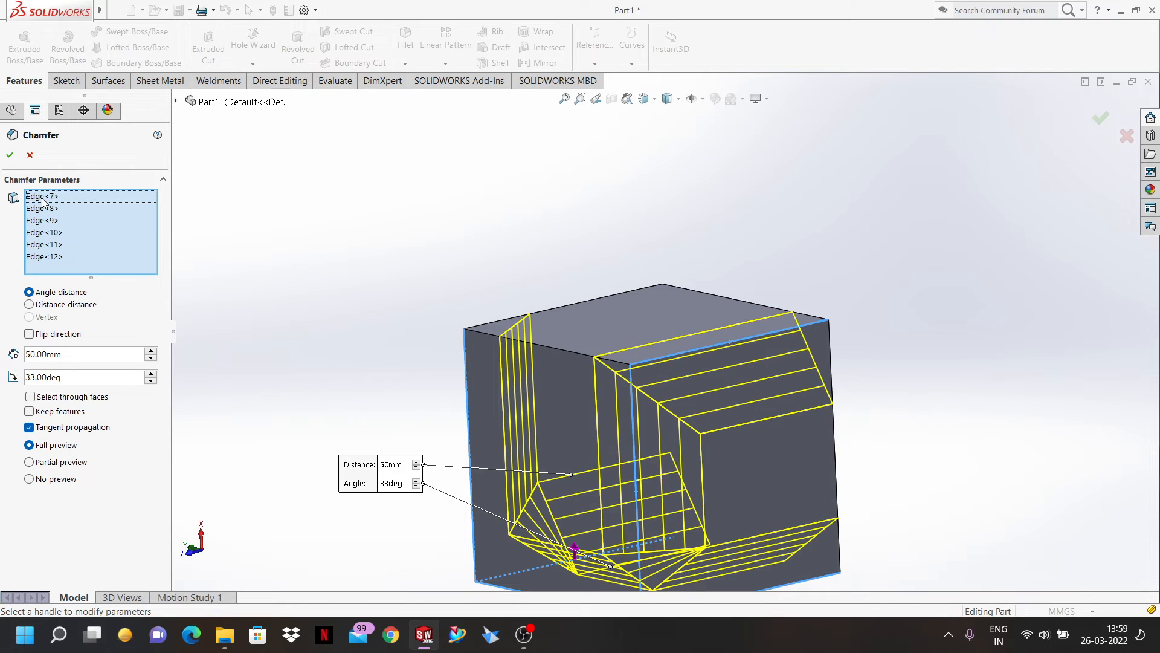
click(42, 204)
key(Delete)
click(42, 204)
key(Delete)
click(42, 196)
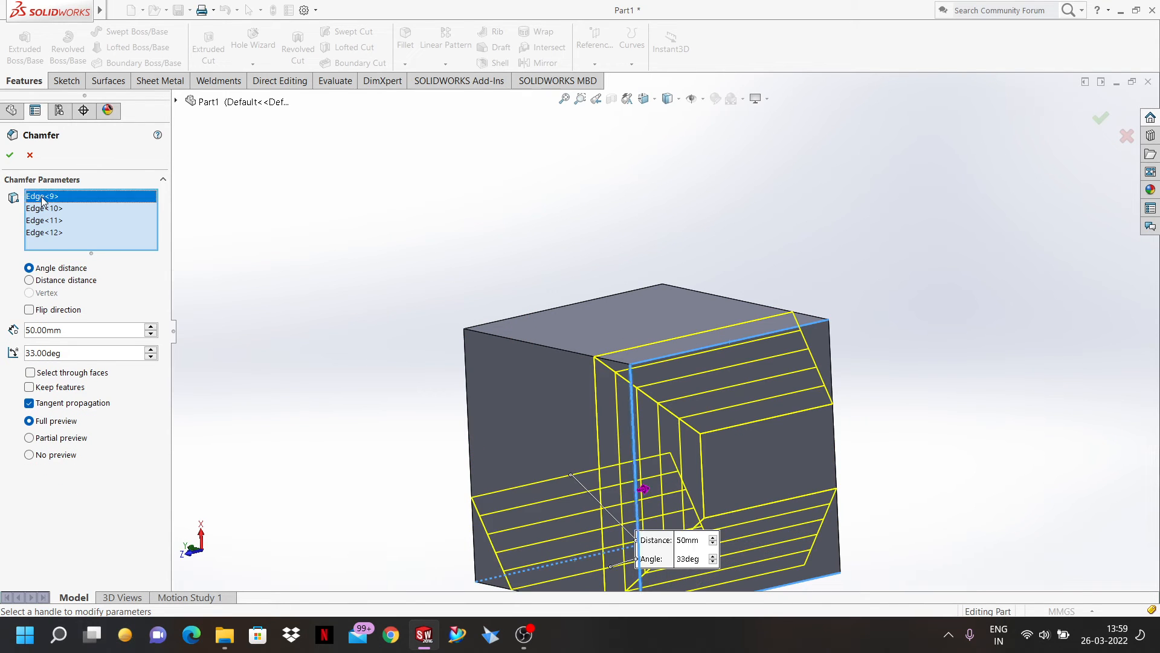
key(Delete)
click(42, 196)
key(Delete)
click(42, 202)
key(Delete)
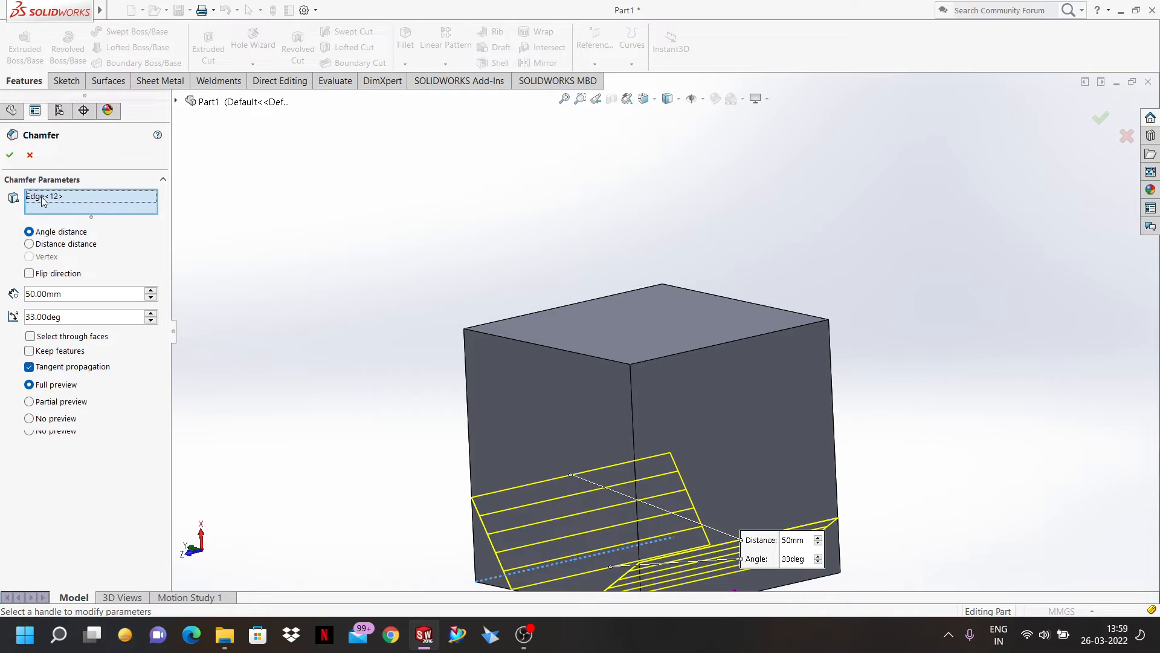
- Enable selection through faces and add the hidden upper edge behind the block's side face to the chamfer
middle_drag(567, 332, 645, 241)
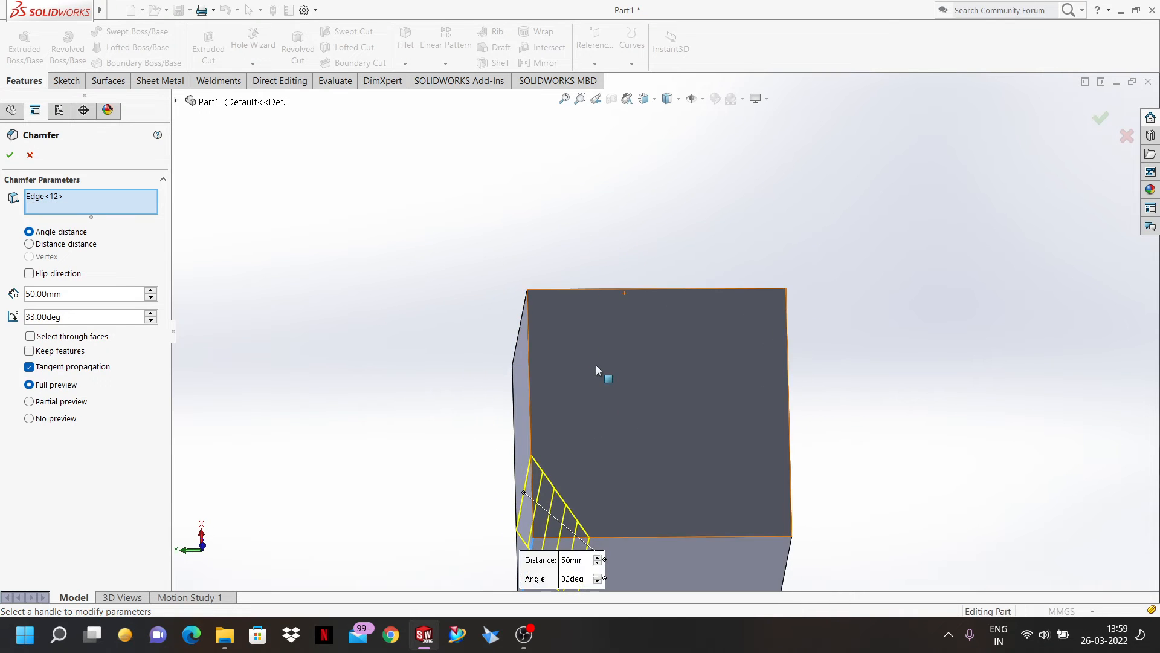
scroll(592, 360, up, 4)
middle_drag(589, 355, 598, 372)
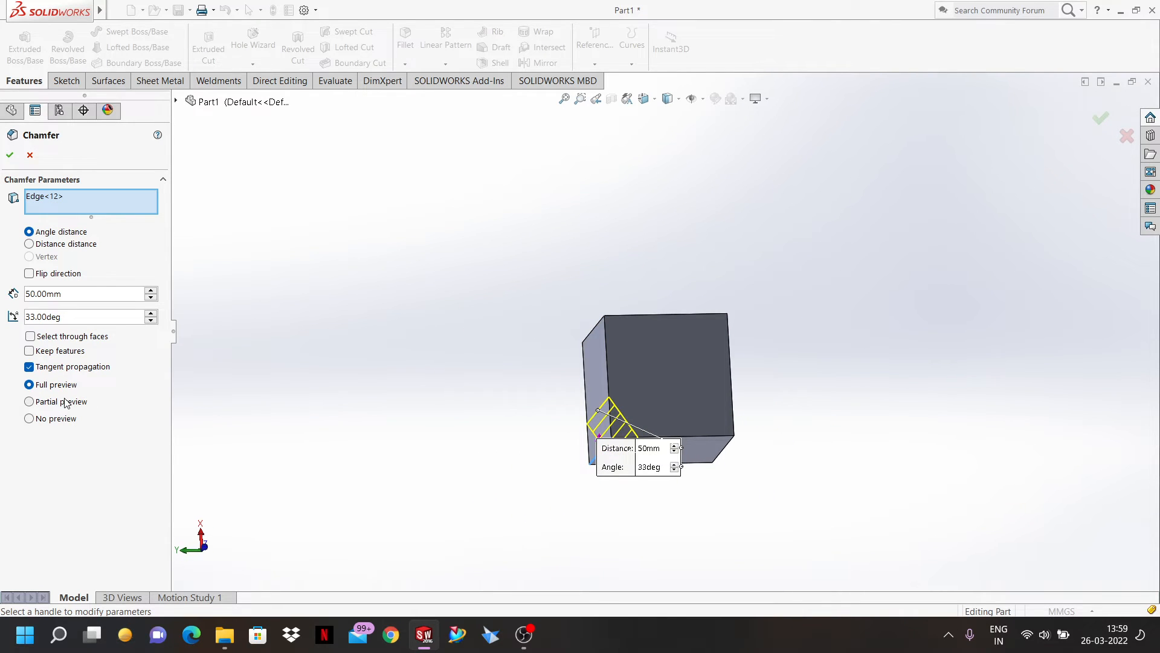
click(30, 337)
scroll(704, 329, down, 4)
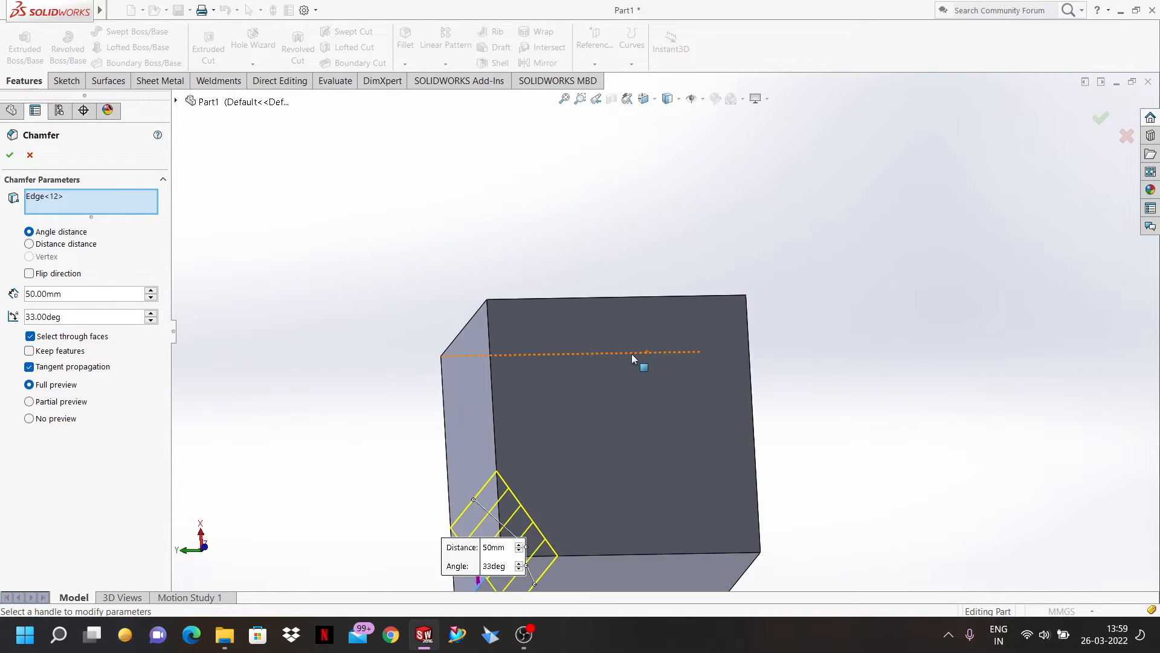
click(627, 355)
middle_drag(619, 369, 677, 494)
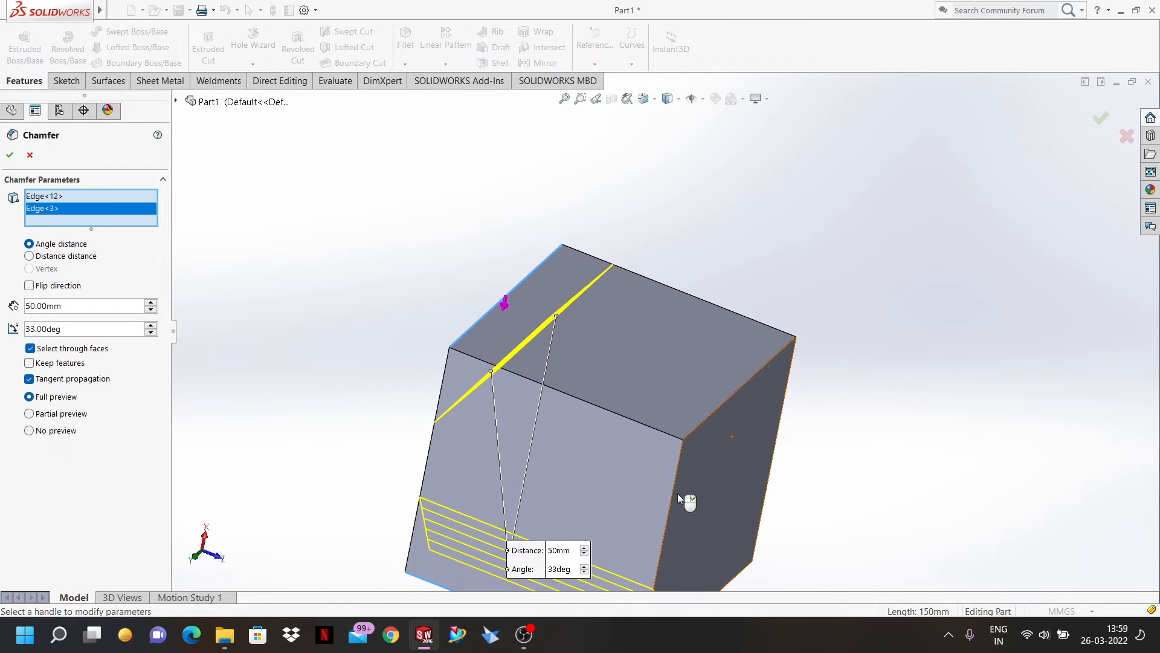
- Replace the selected upper edge with the block's upper face and an adjoining side face in the chamfer
click(480, 321)
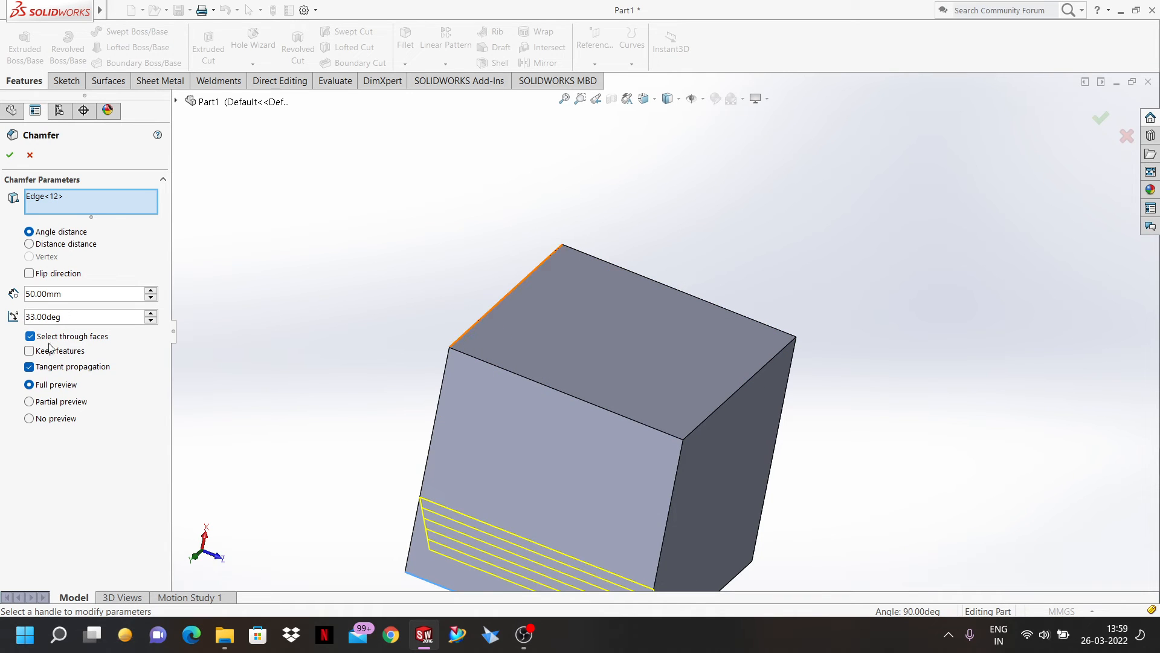
click(603, 316)
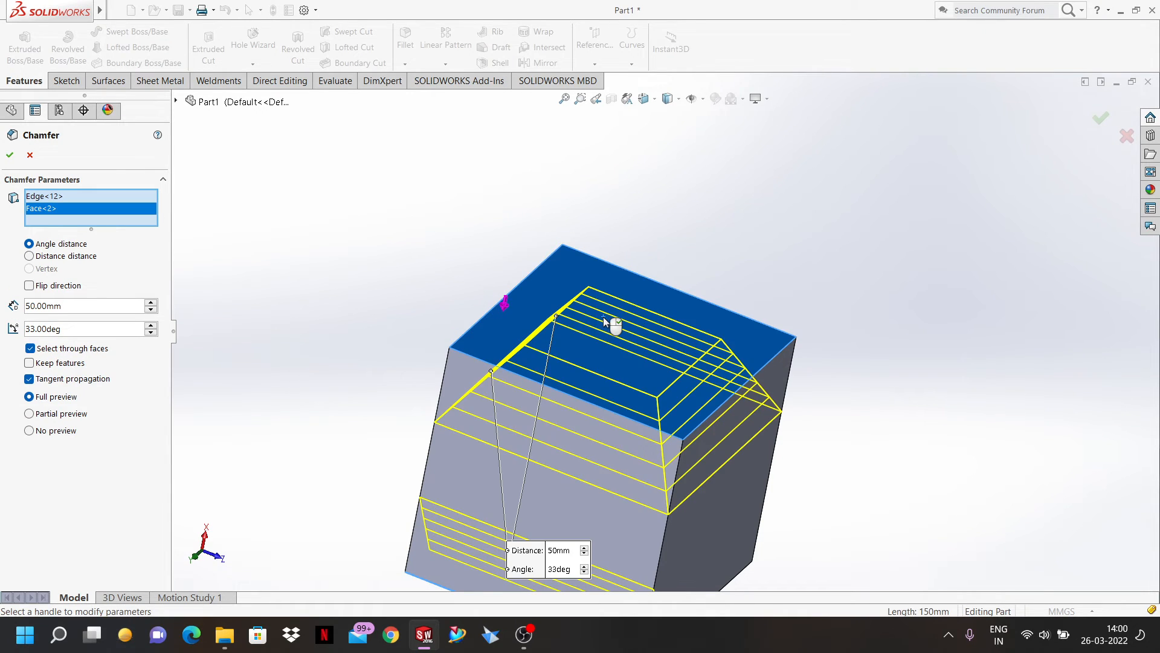
middle_drag(603, 317, 691, 358)
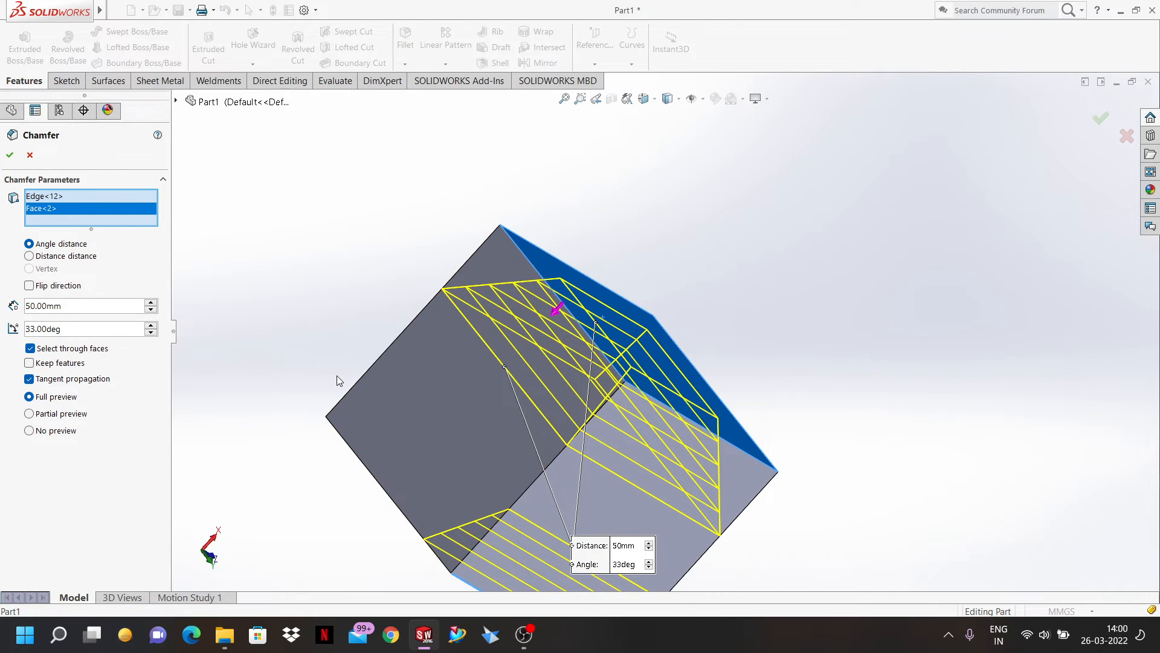
click(443, 392)
middle_drag(449, 380, 399, 394)
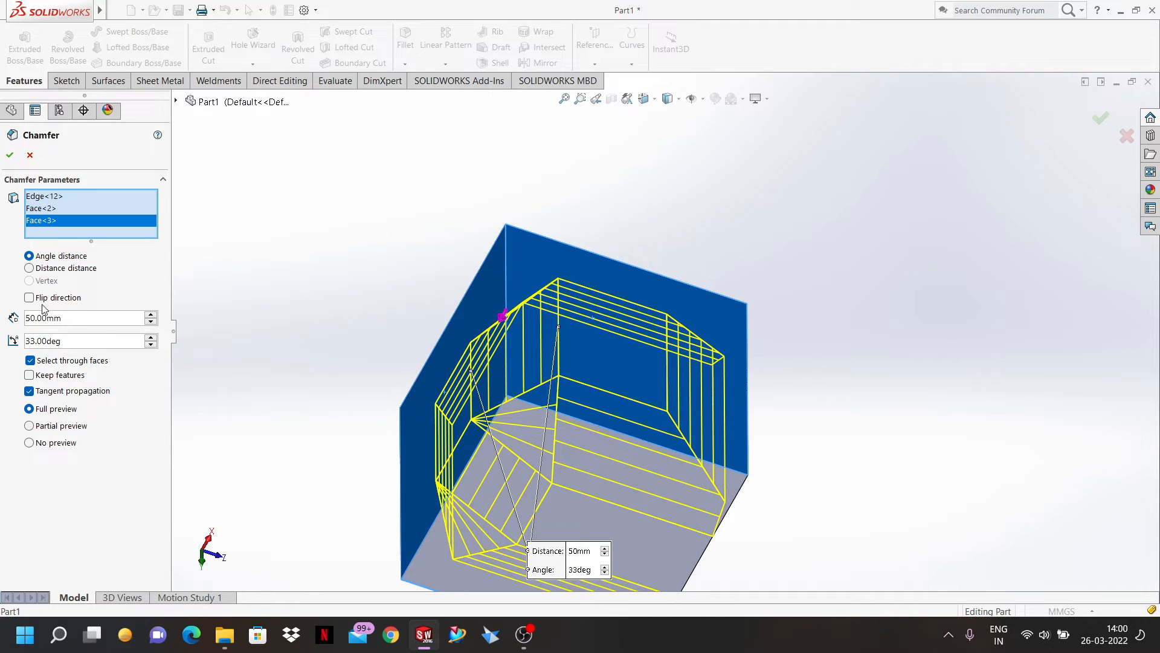
- Add all edges of the block to the chamfer selection and cancel the chamfer
key(ctrl+a)
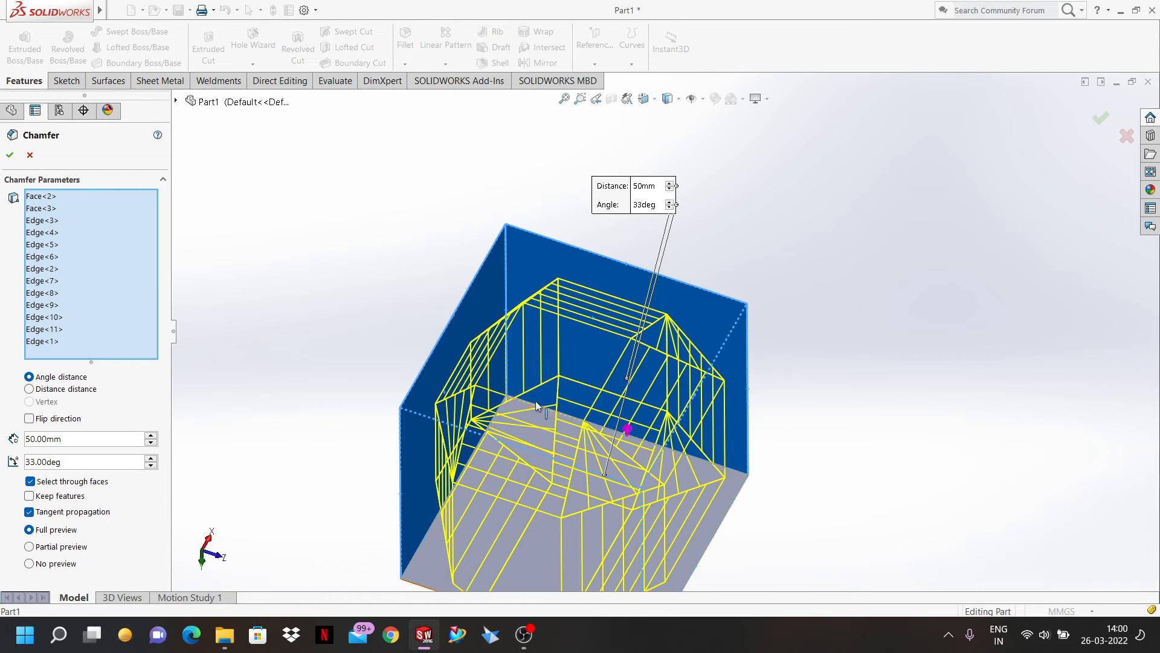
middle_drag(391, 293, 419, 303)
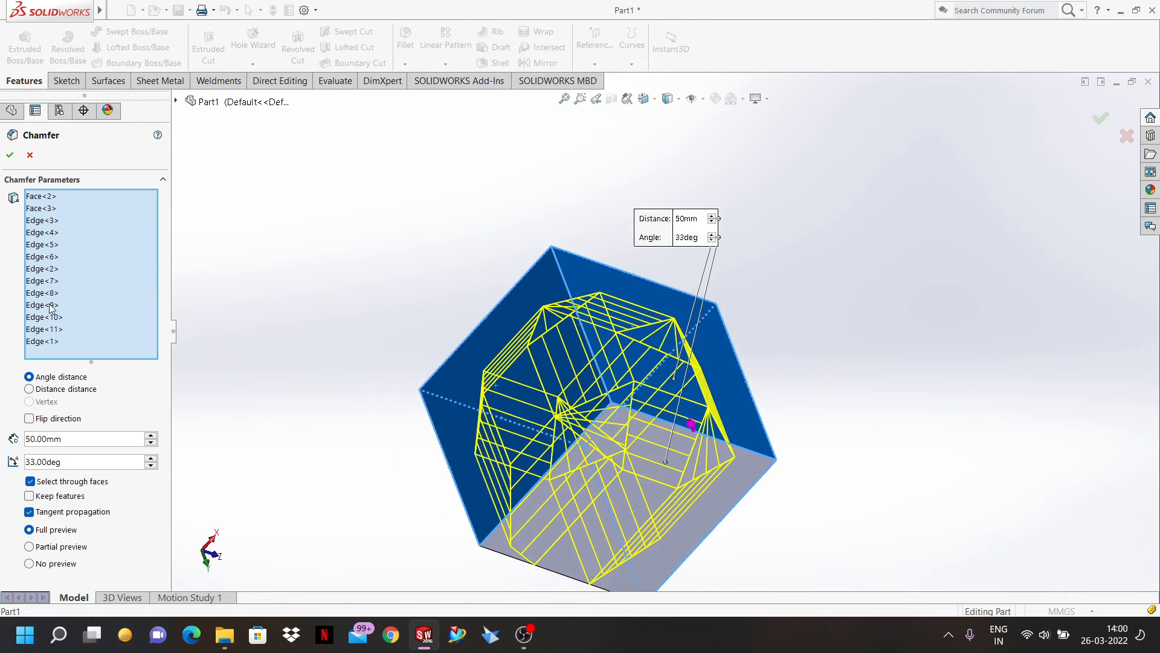
click(29, 156)
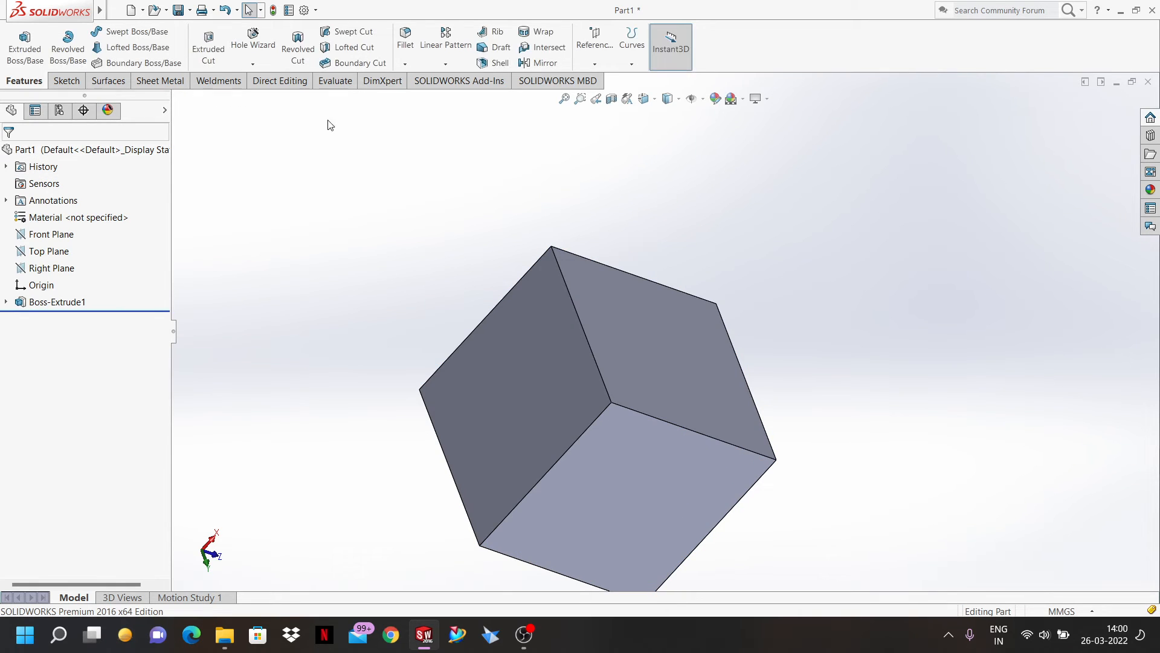
- Start a new chamfer of the distance-distance type on the edge between two adjacent faces of the block
click(407, 65)
click(432, 94)
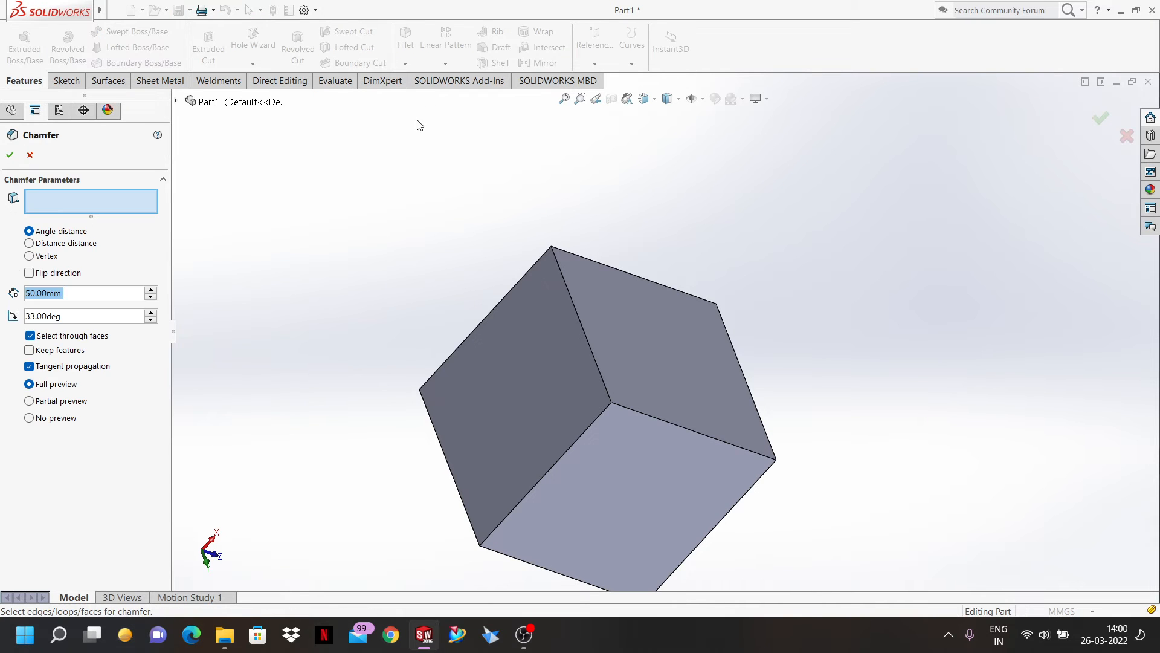
click(29, 243)
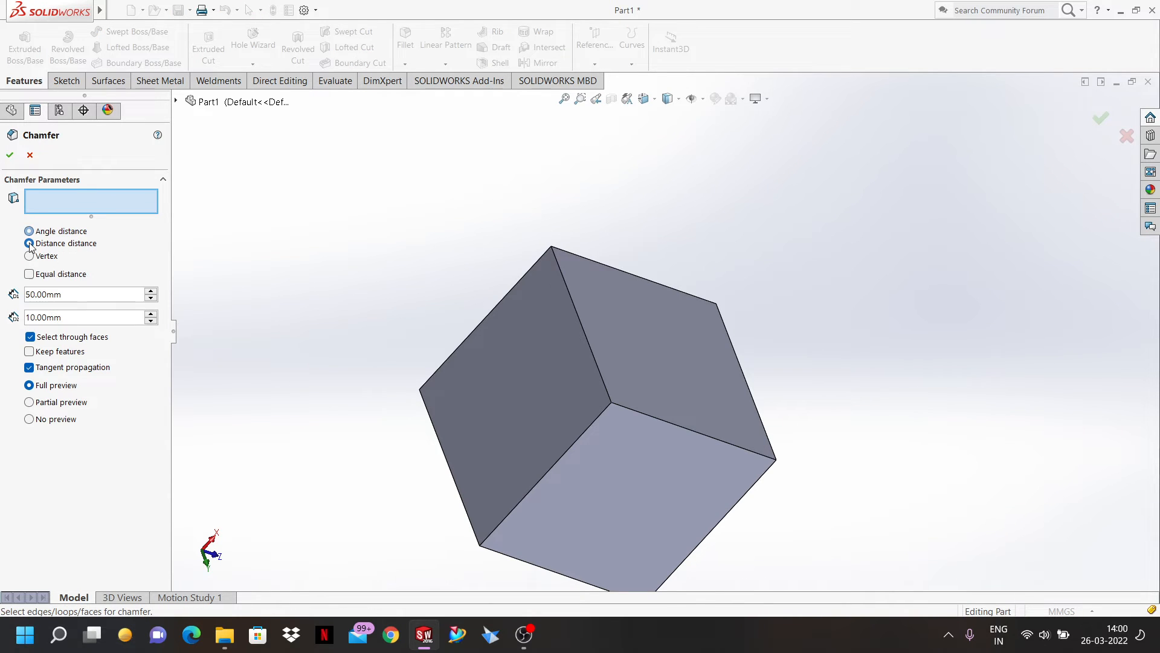
click(579, 327)
middle_drag(591, 417, 567, 340)
- Set the chamfer's first distance to 20 mm and its second distance to 15 mm
click(617, 168)
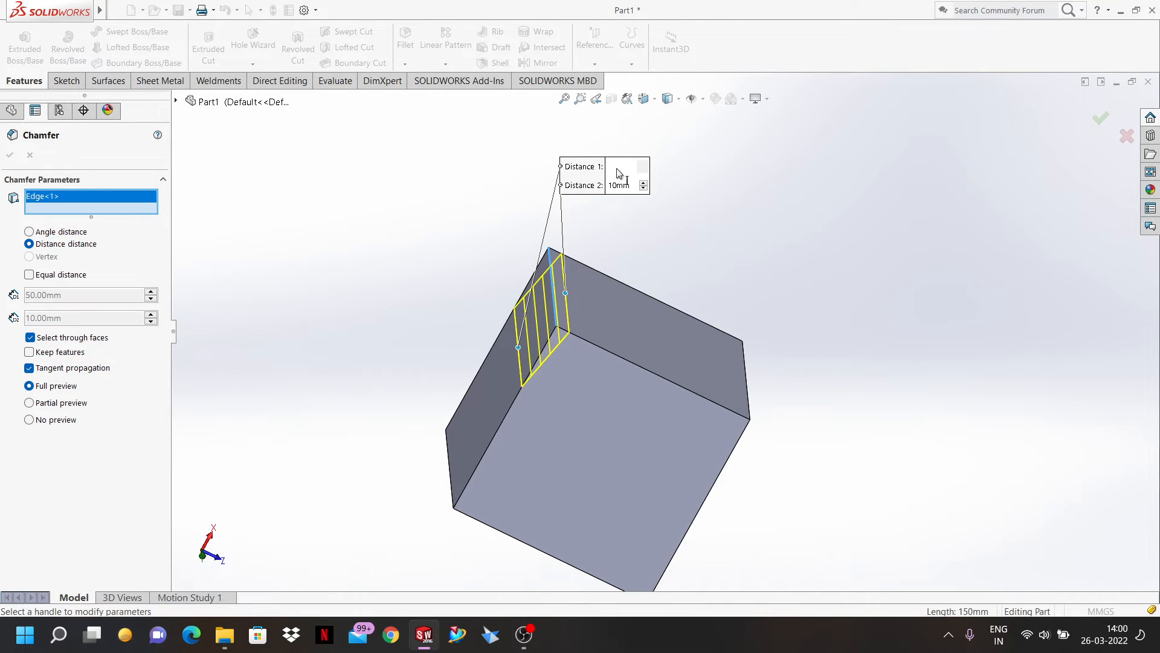
text(2)
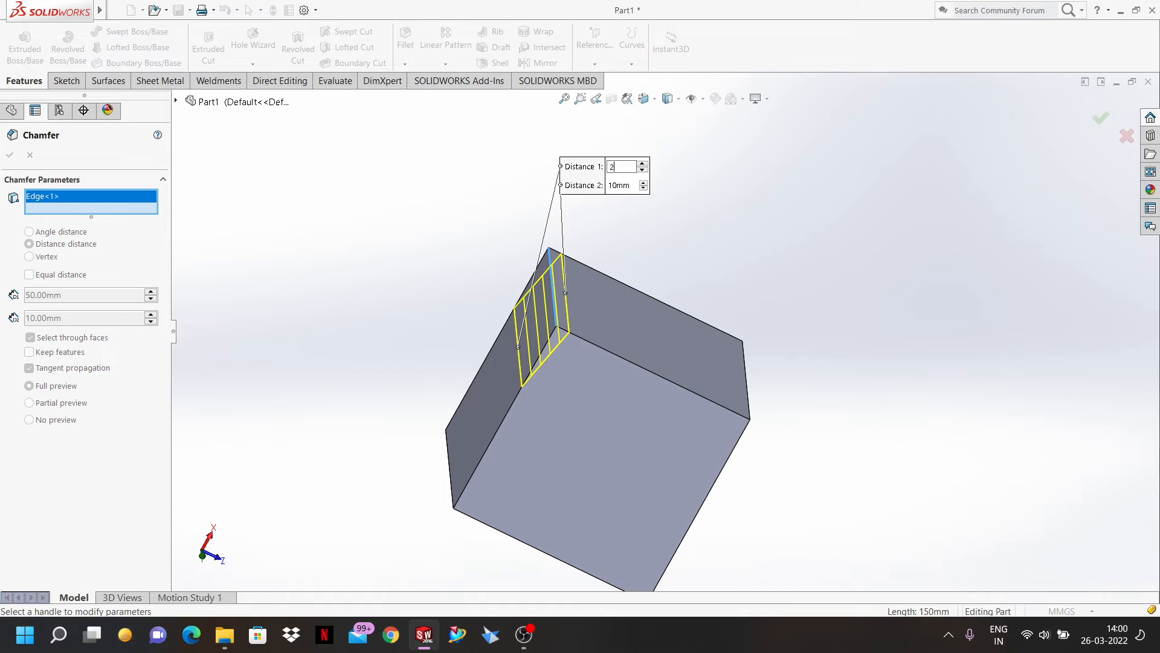
text(0)
key(Return)
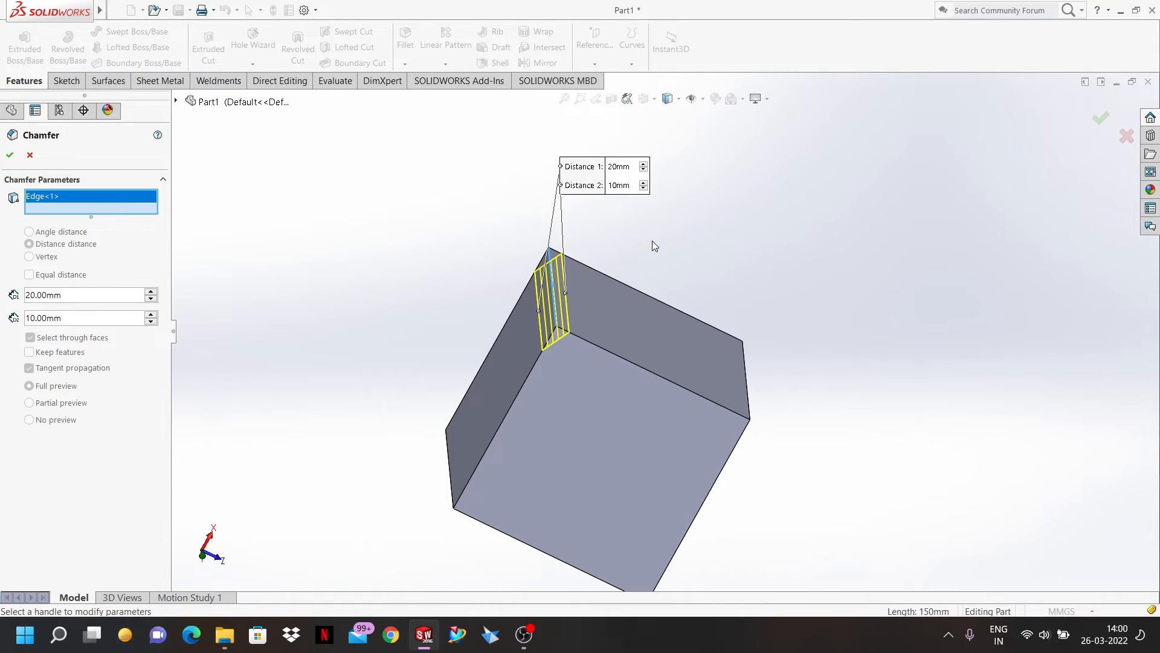
click(620, 189)
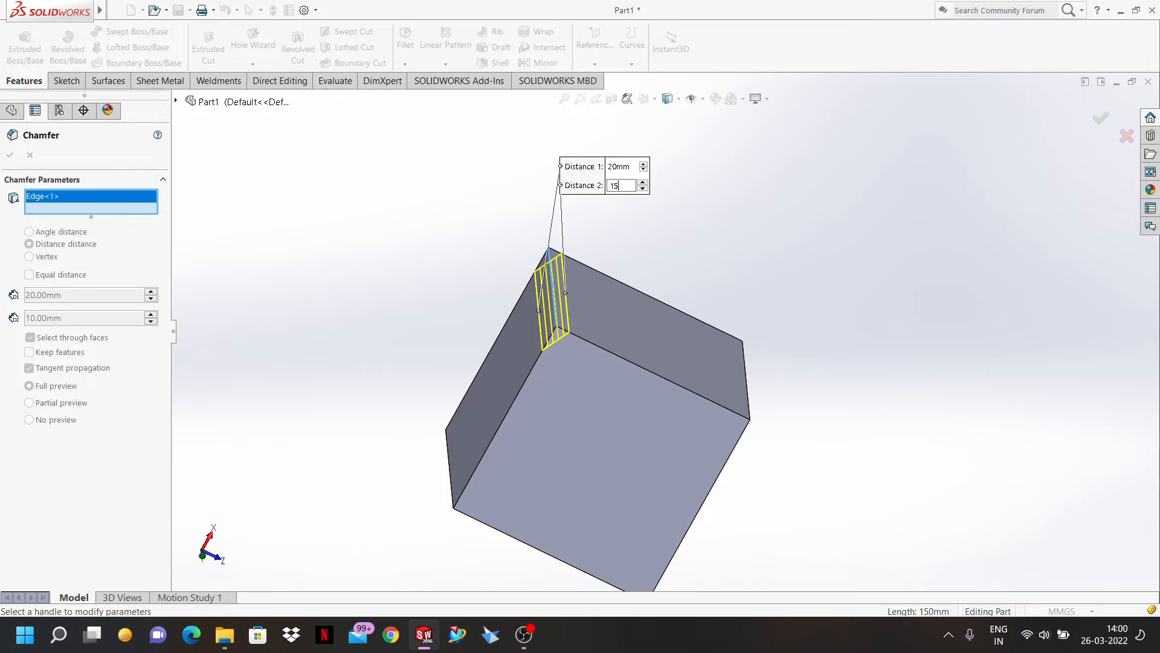
text(15)
key(Return)
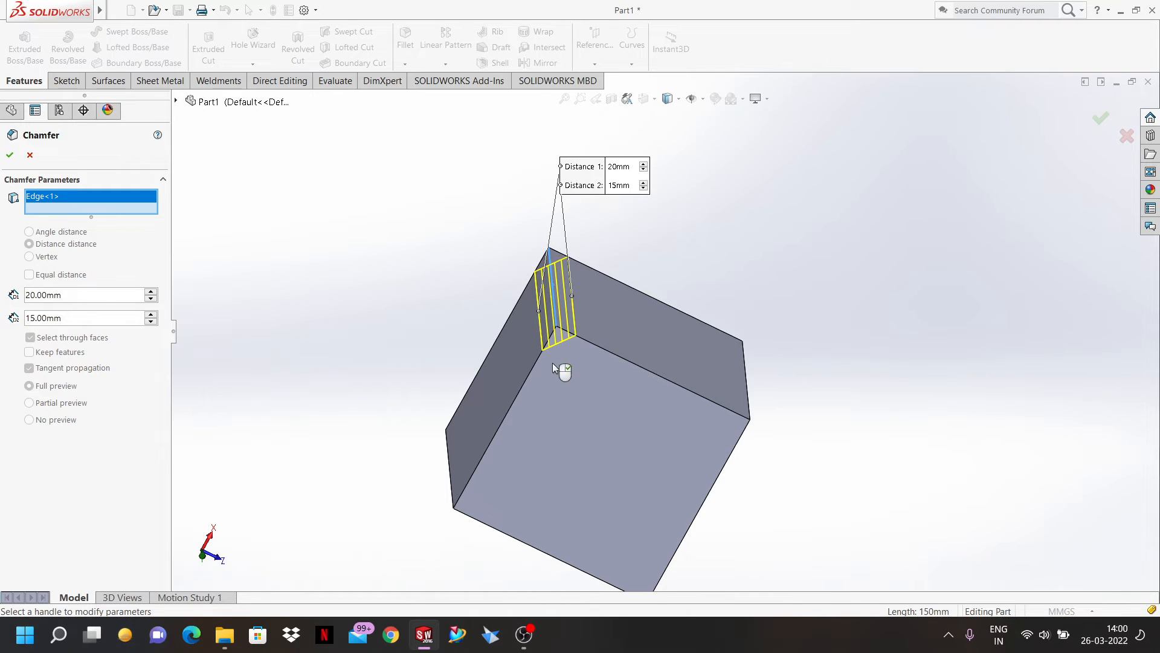
- Make the chamfer equal-distance at 20 mm and create it on the selected edge
scroll(551, 301, down, 1)
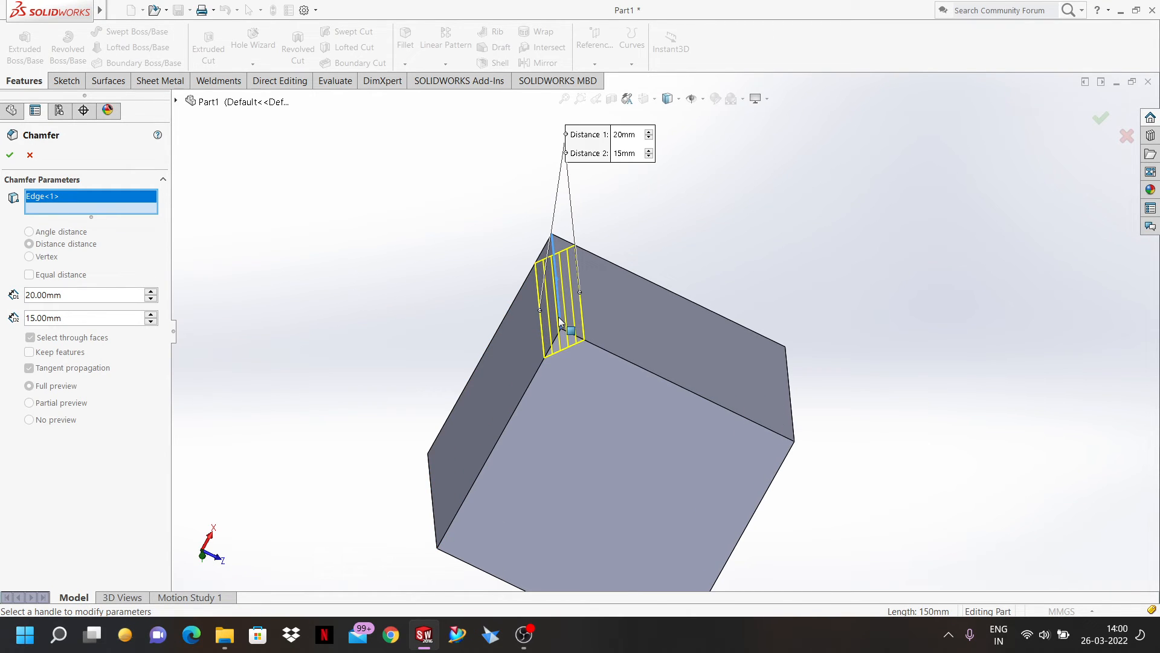
scroll(559, 316, down, 1)
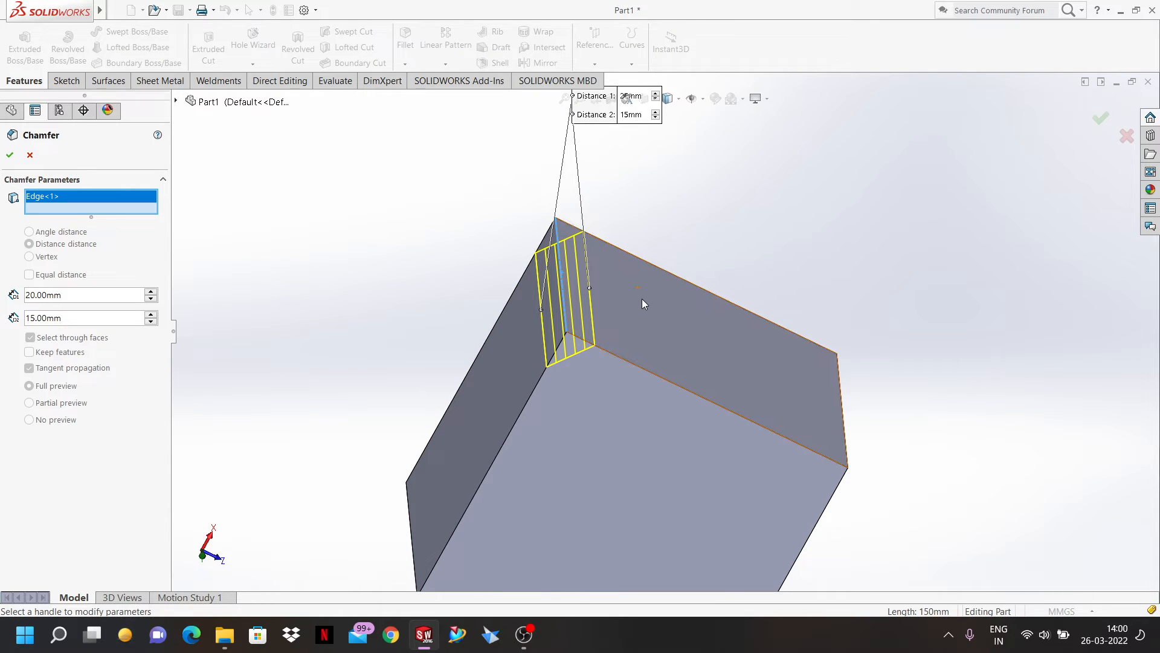
scroll(644, 320, up, 1)
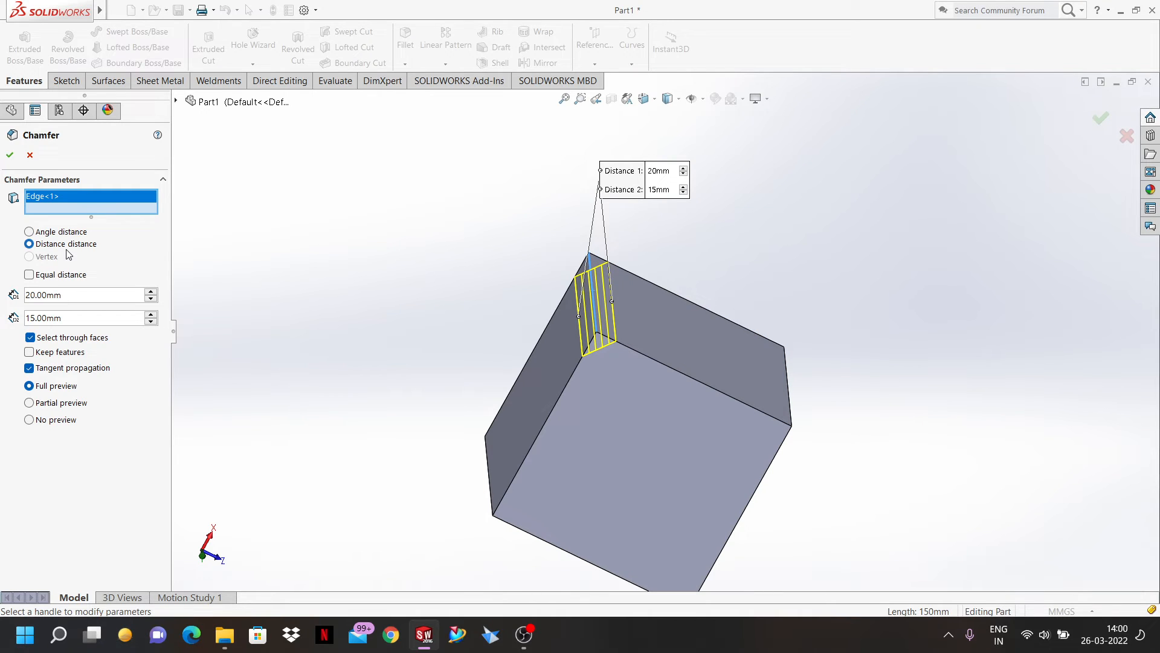
scroll(619, 324, down, 3)
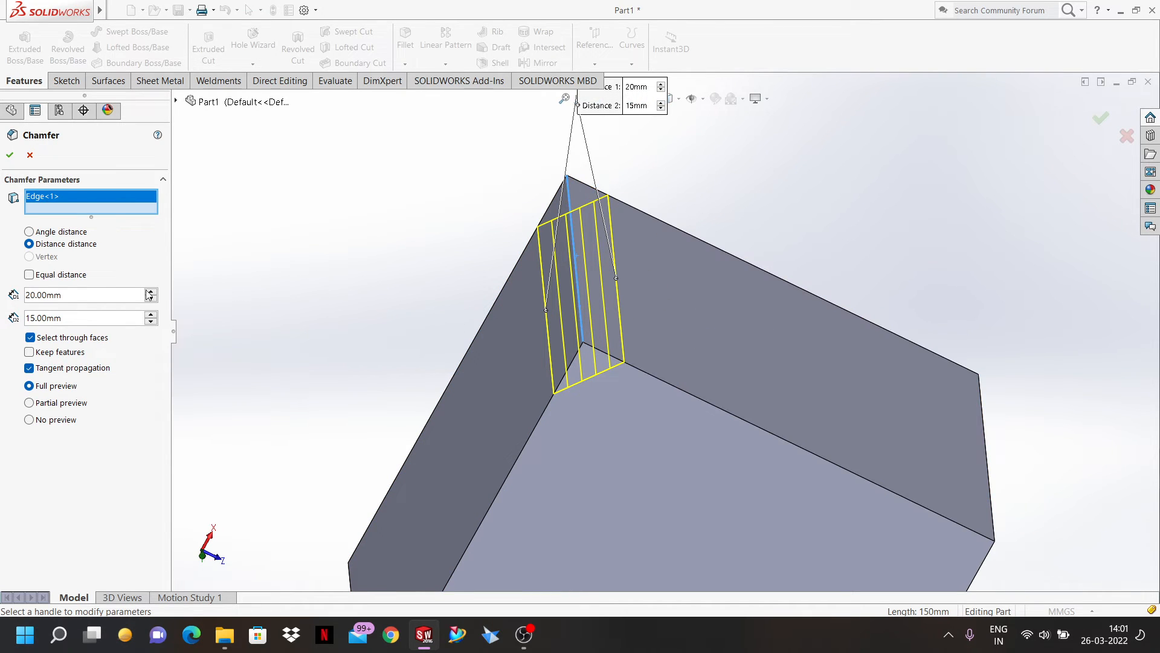
click(29, 274)
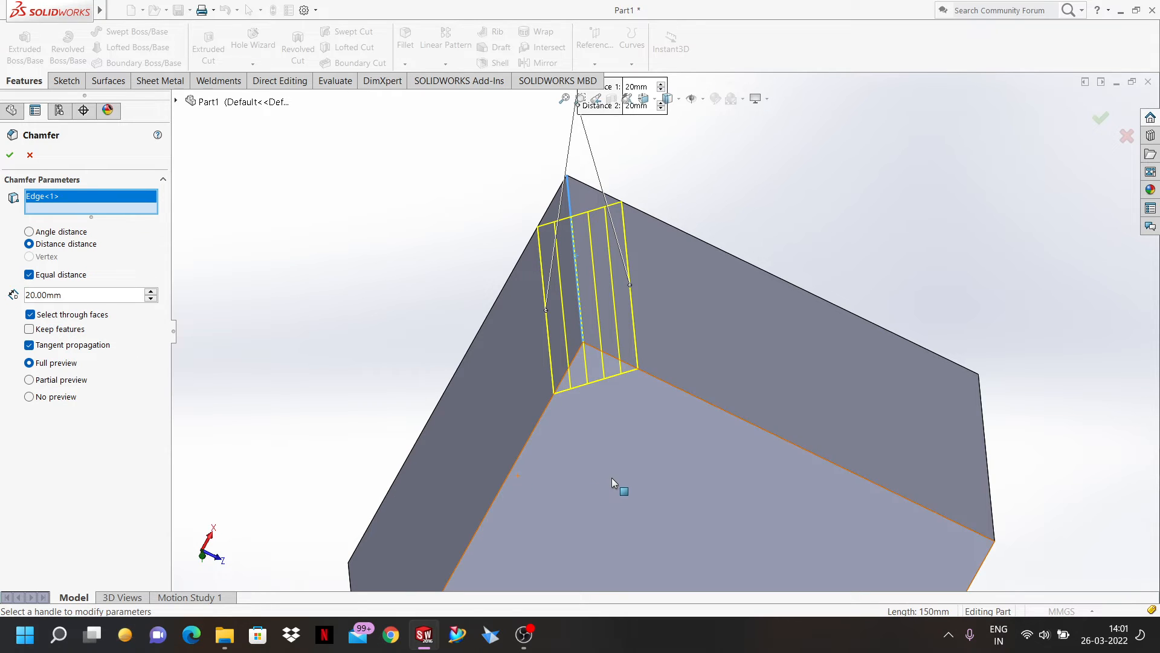
scroll(609, 484, up, 1)
scroll(629, 242, down, 2)
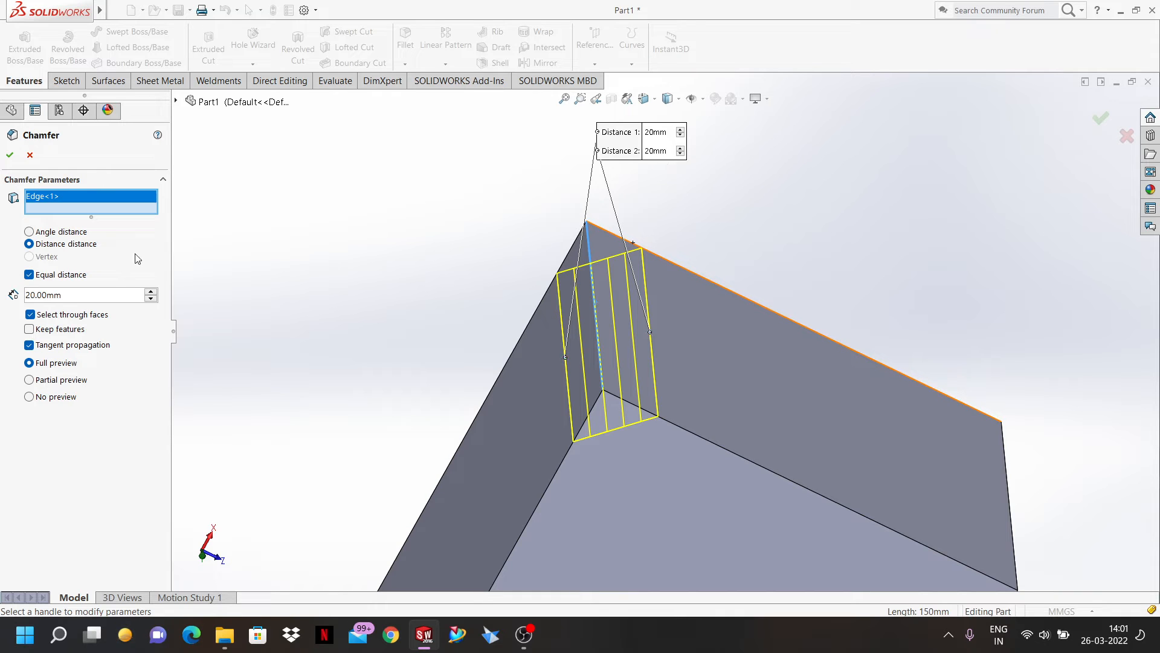
click(9, 155)
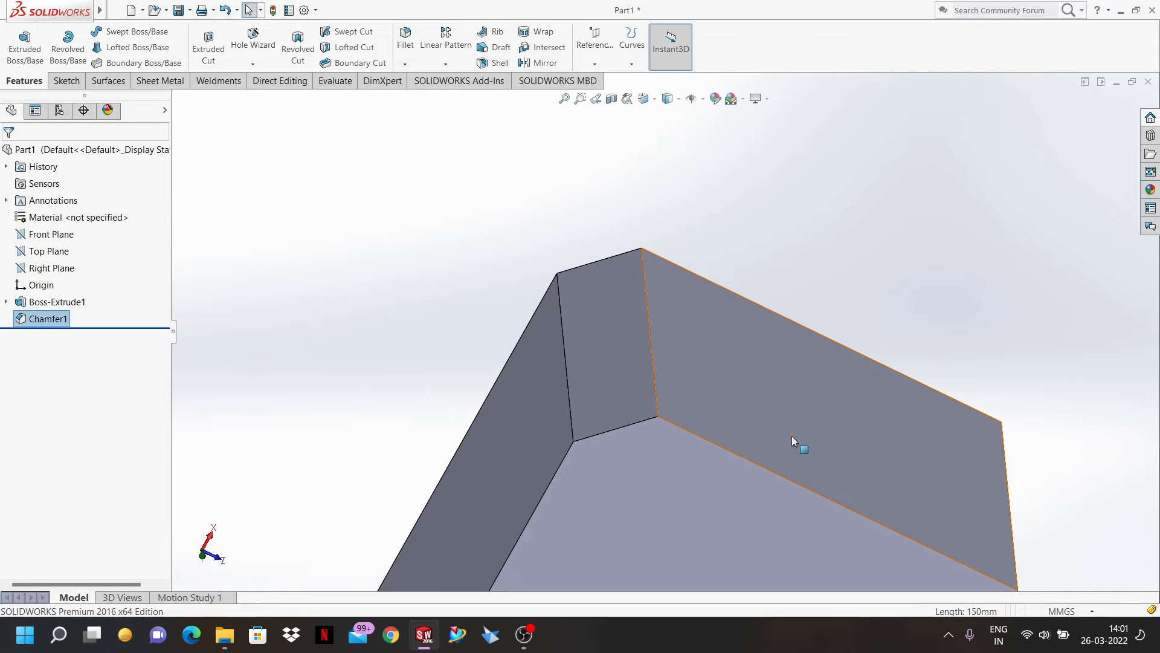
- Start a new chamfer of the vertex type and apply it to an unchamfered corner of the block
click(405, 64)
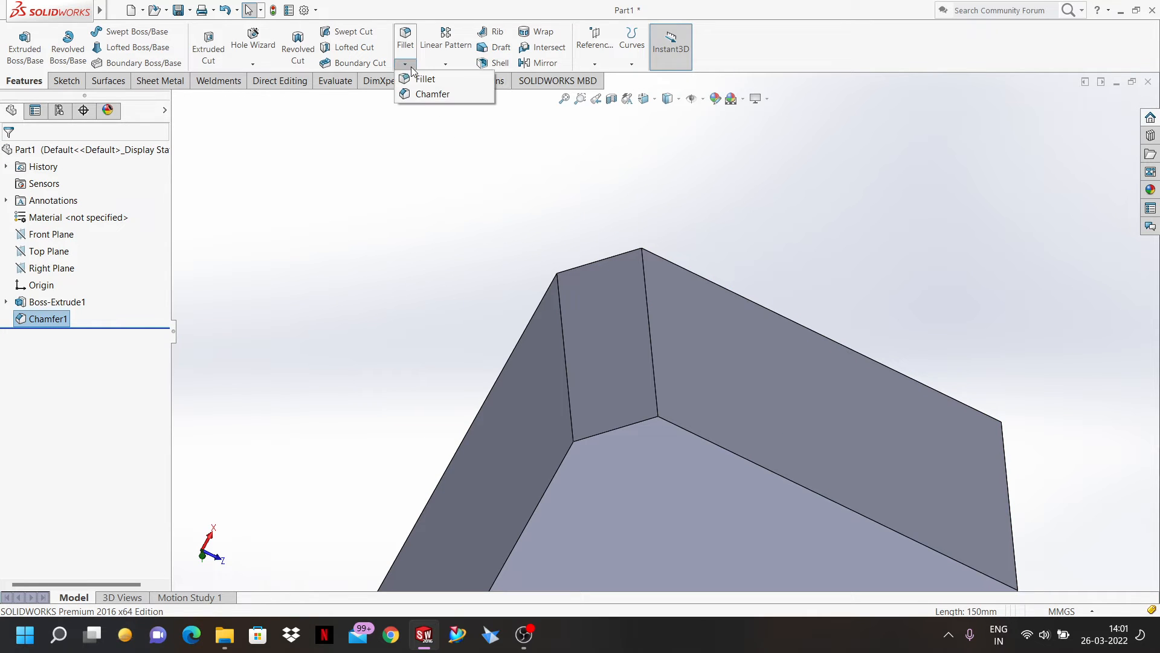
click(426, 96)
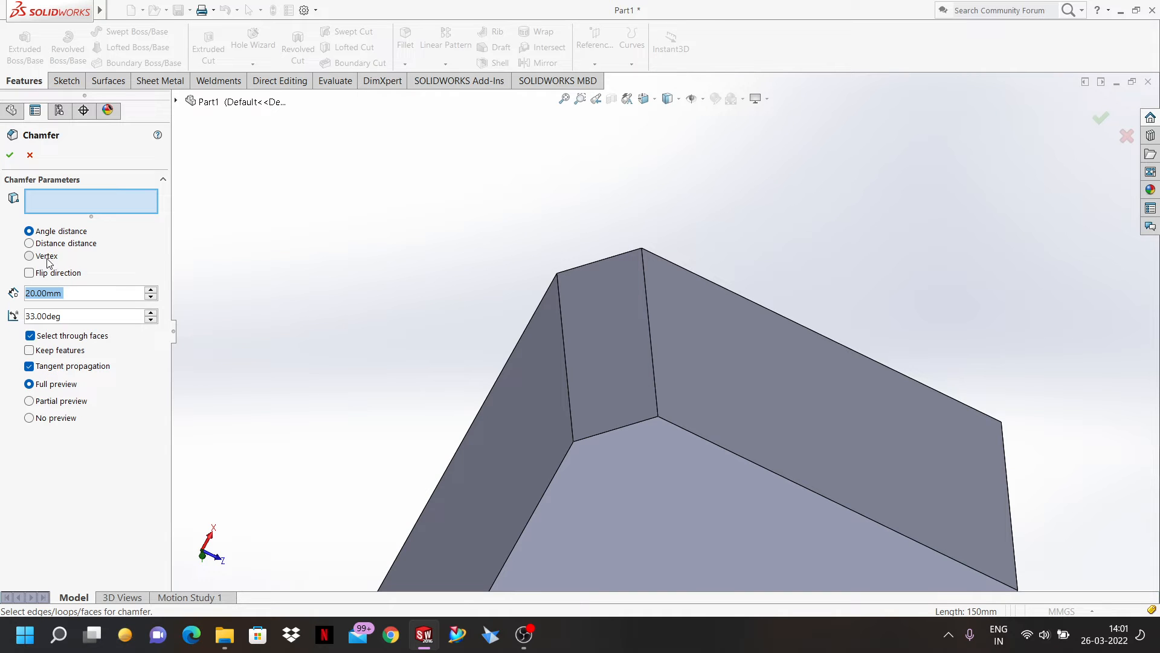
click(29, 256)
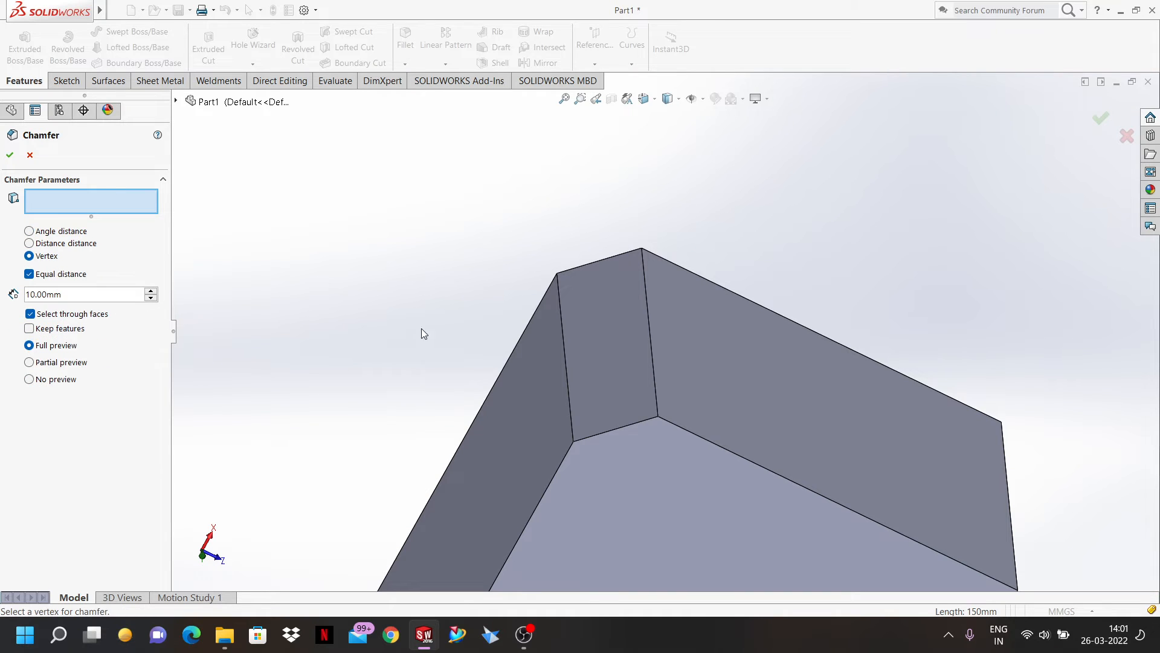
middle_drag(422, 334, 863, 470)
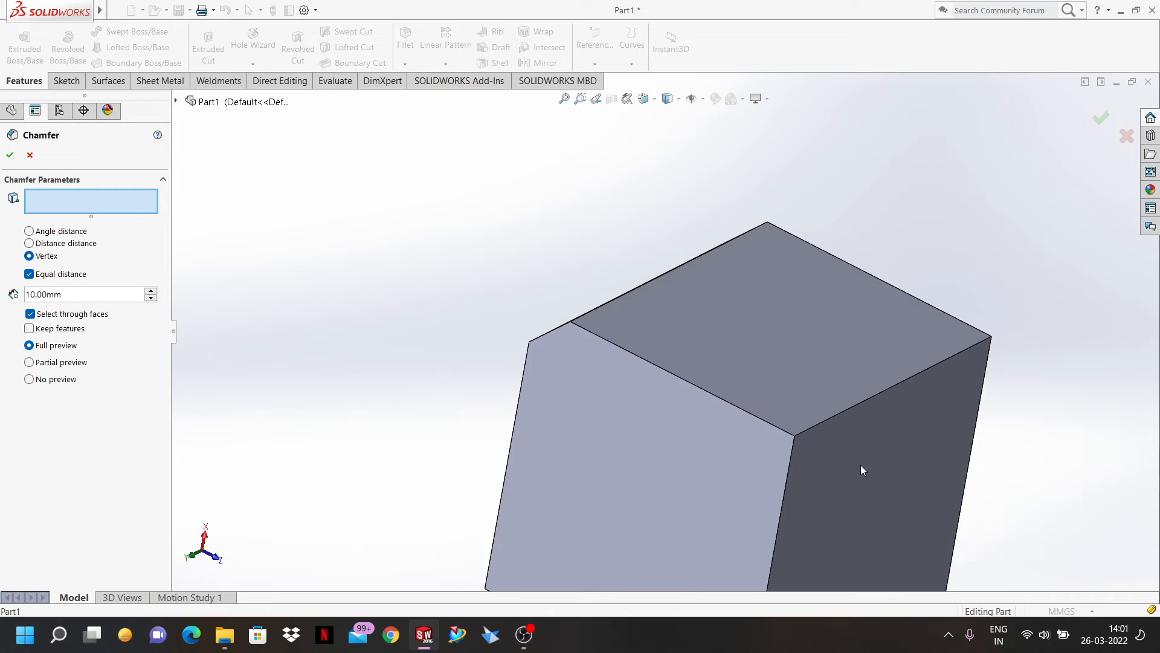
scroll(861, 469, down, 2)
click(744, 409)
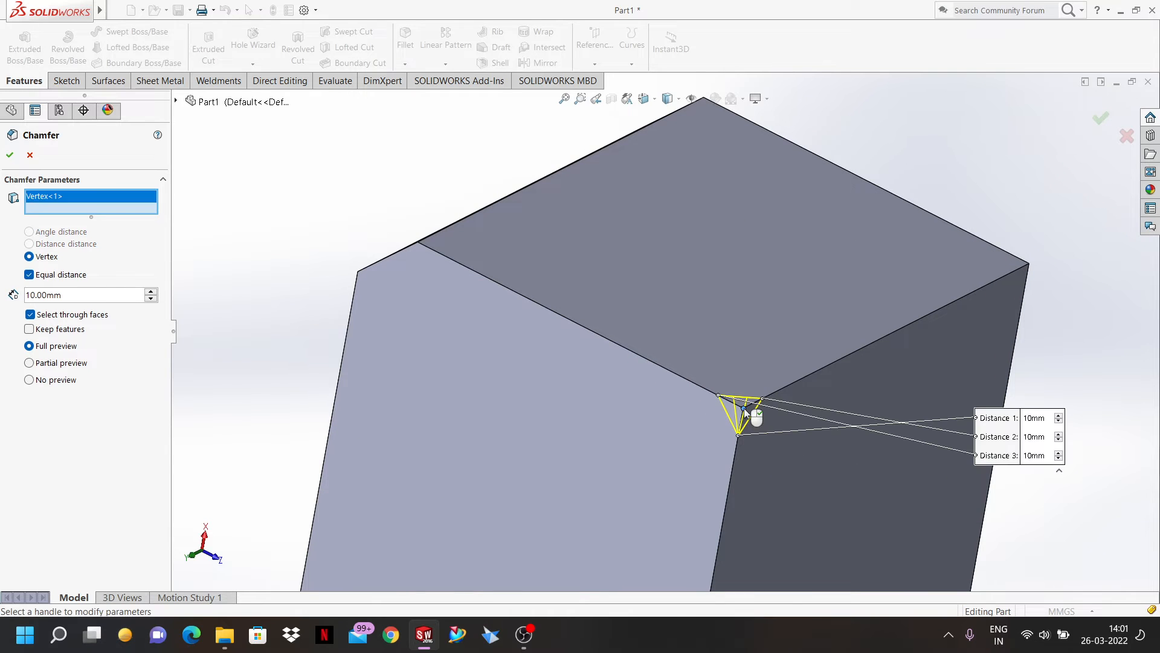
middle_drag(647, 483, 688, 364)
scroll(652, 358, down, 5)
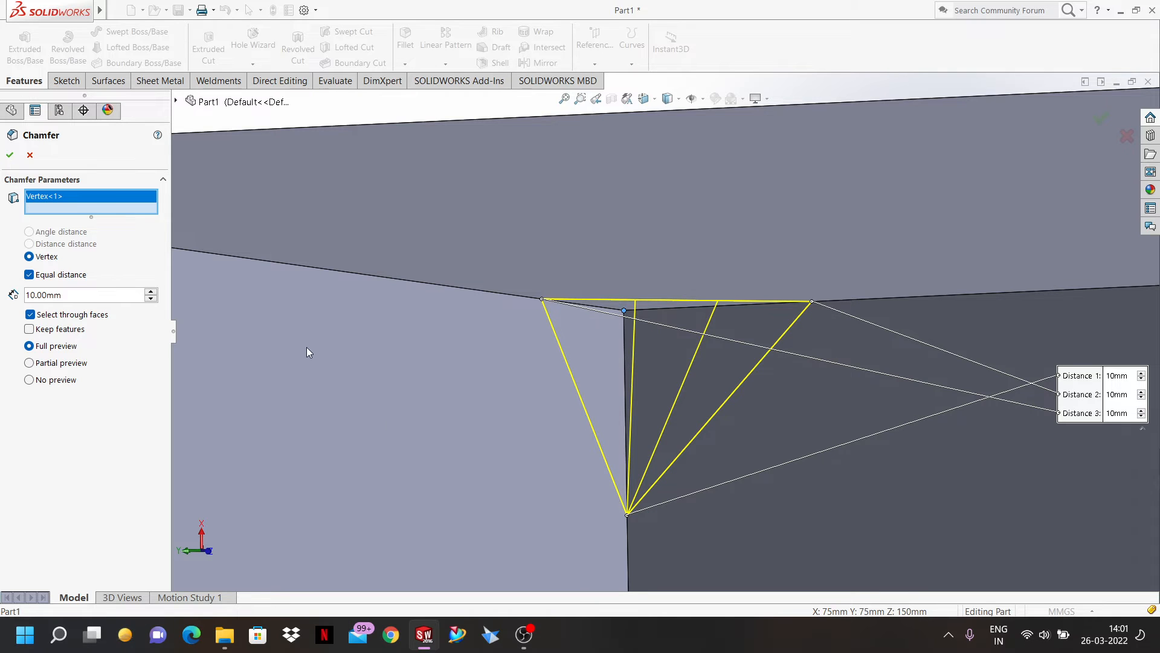
key(z)
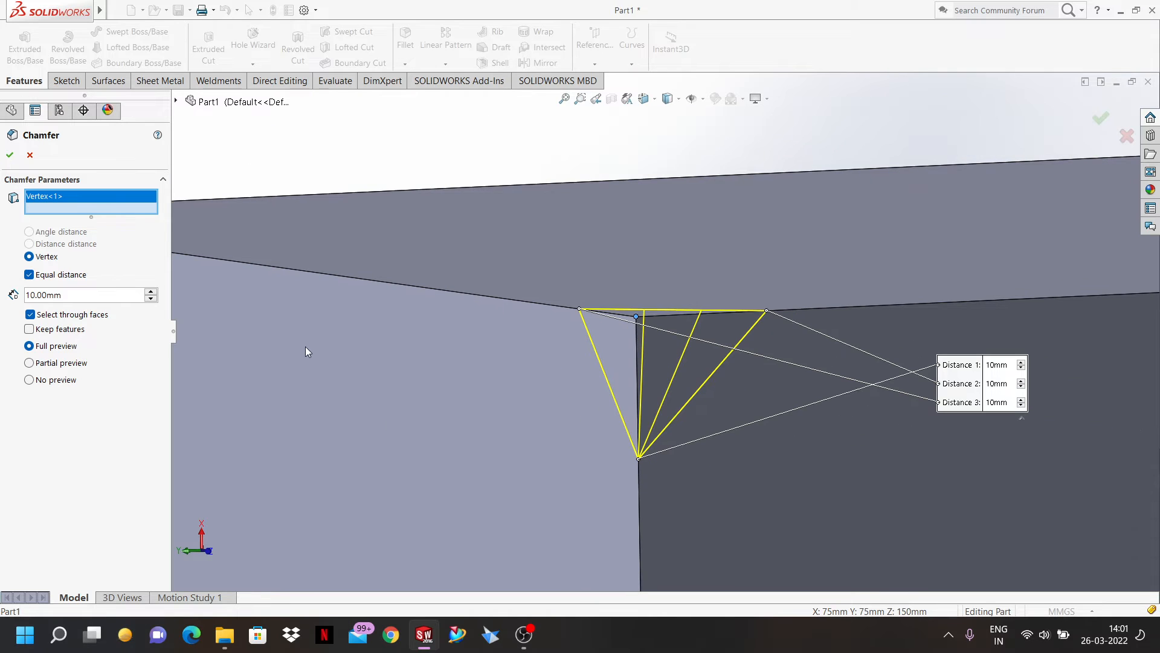
- Turn off equal distance for the vertex chamfer and set its first distance to 20 mm
click(29, 275)
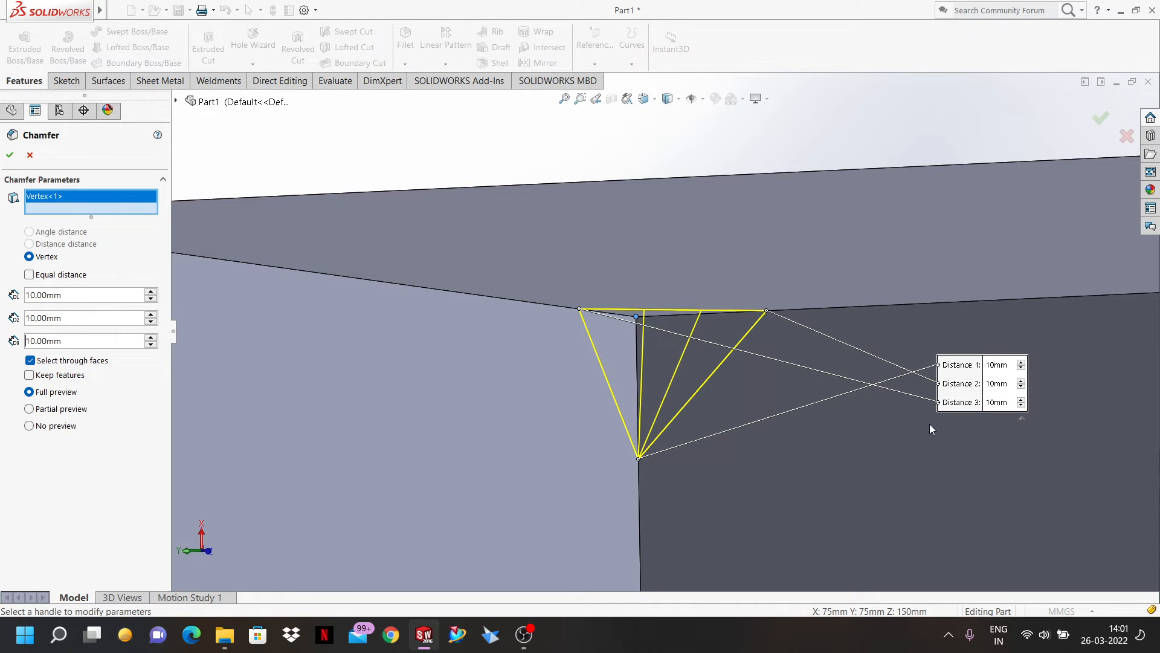
click(997, 365)
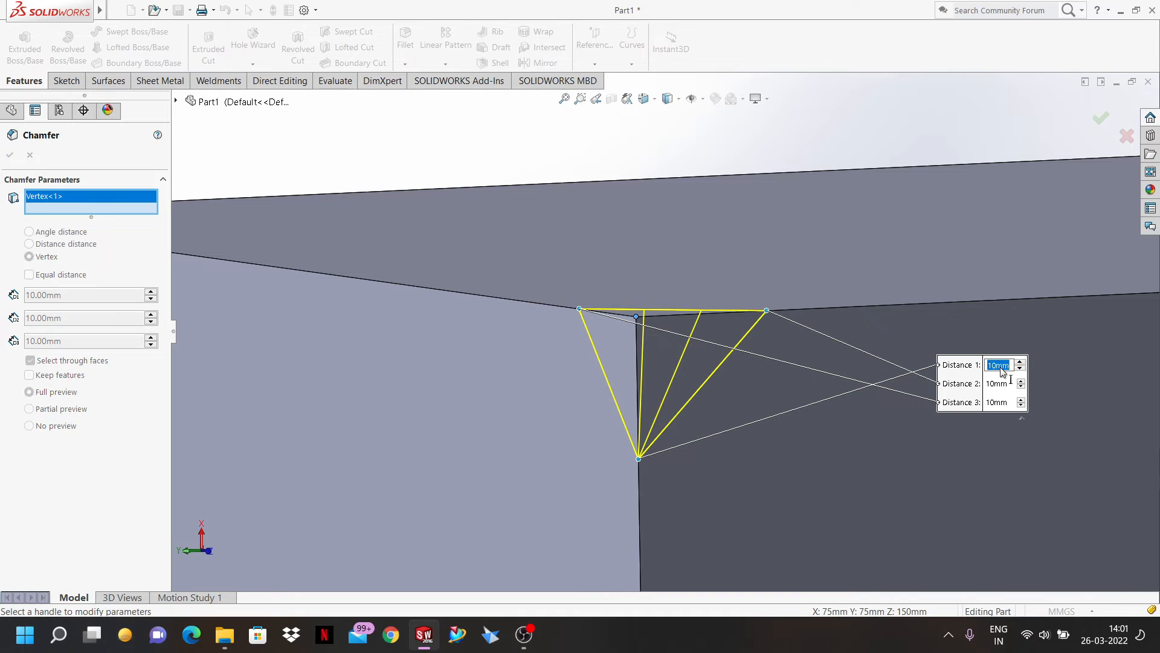
key(Return)
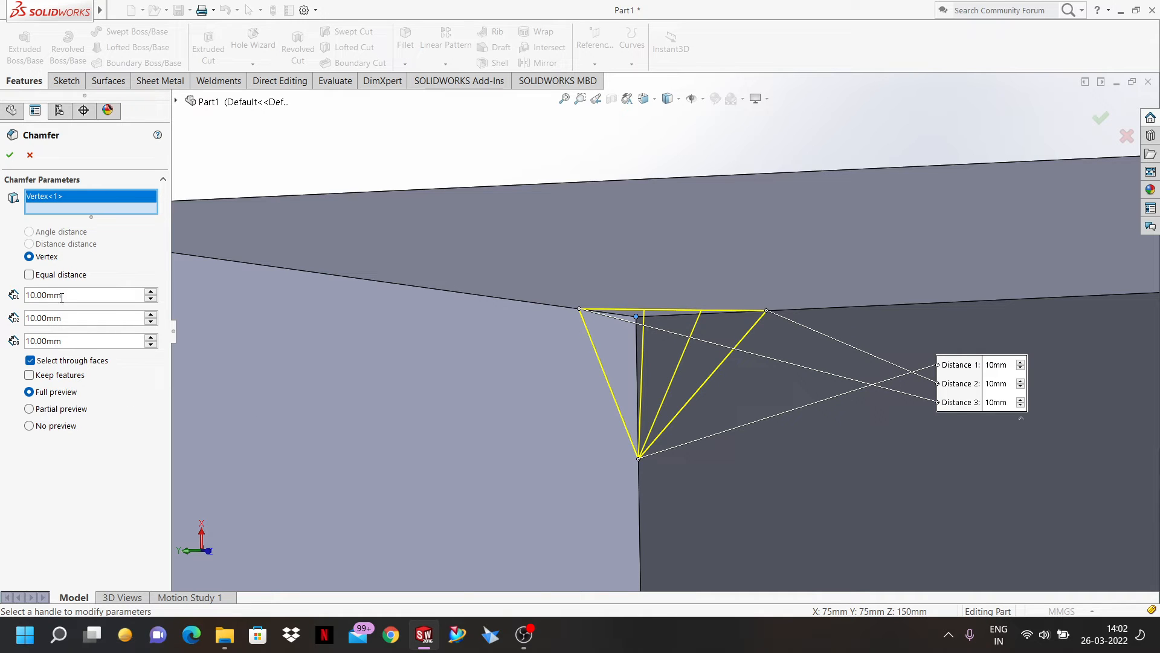
click(151, 292)
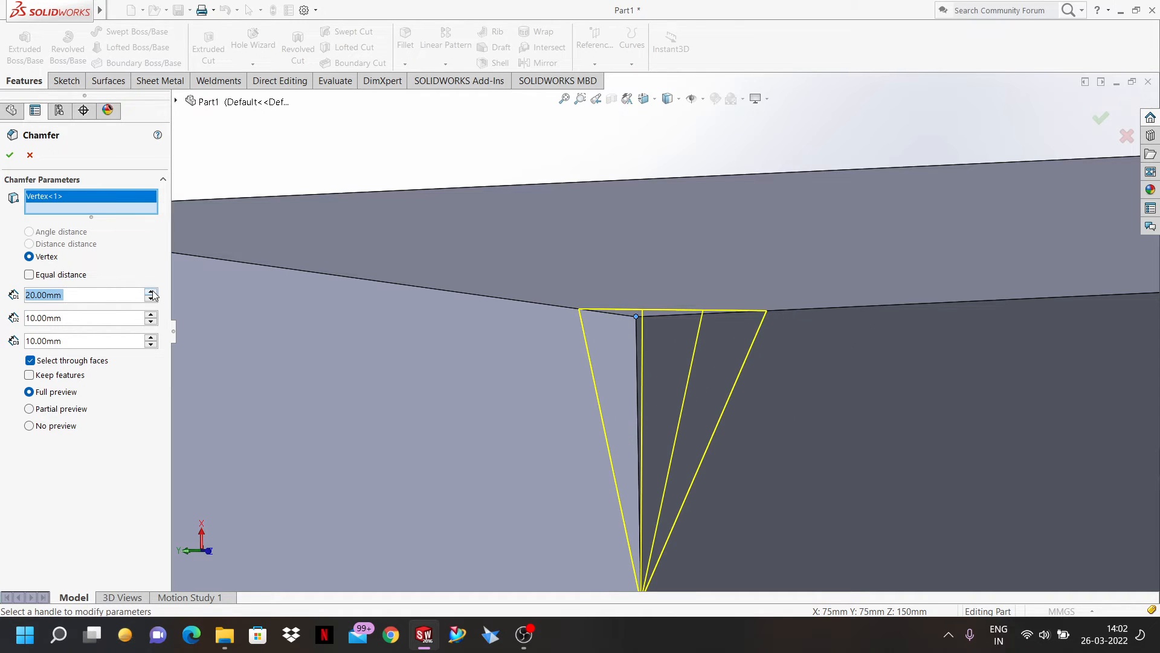
scroll(567, 343, down, 2)
scroll(567, 344, up, 5)
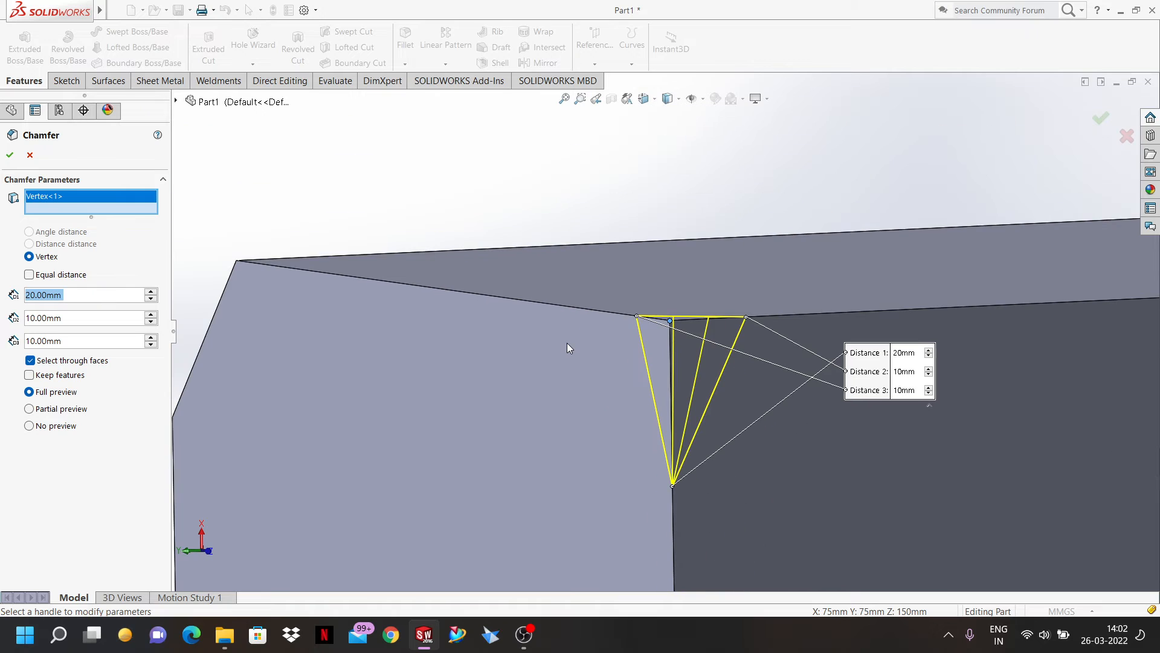
- Set the vertex chamfer's second distance to 5 mm and third distance to 15 mm, and create it
click(151, 315)
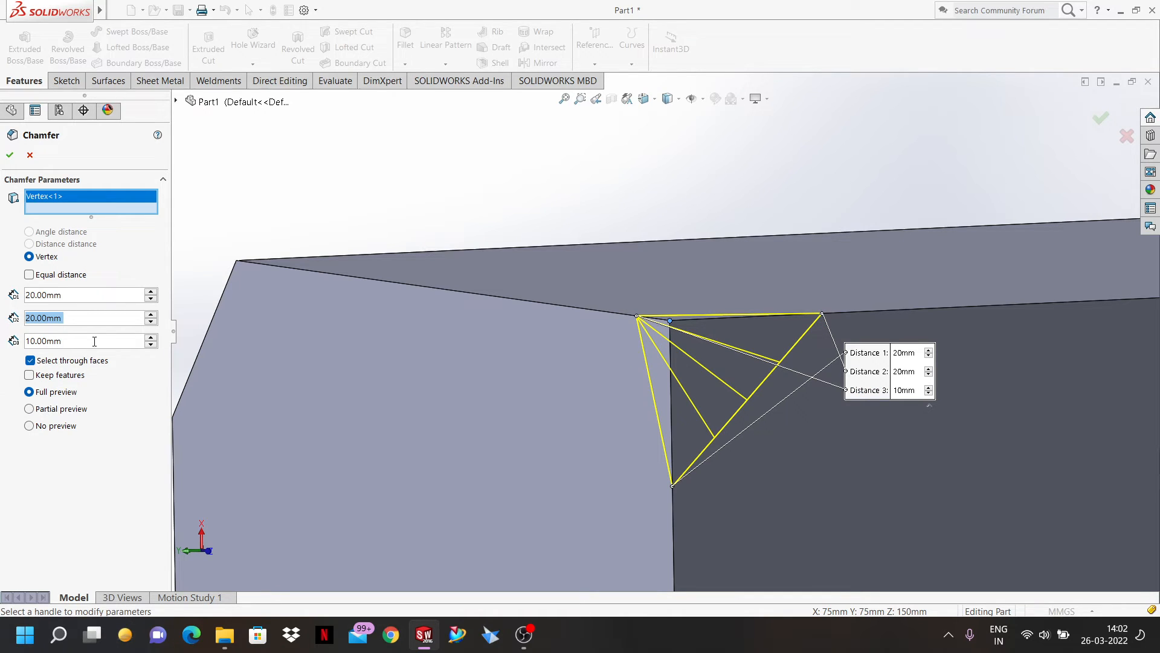
click(152, 323)
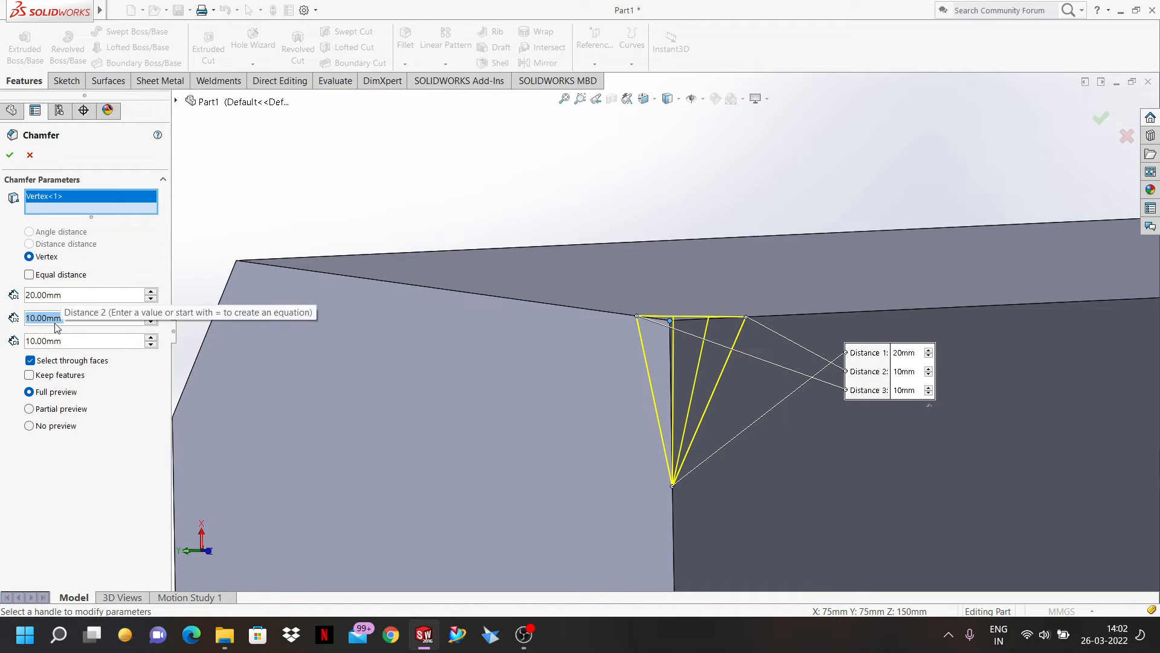
text(5)
key(Return)
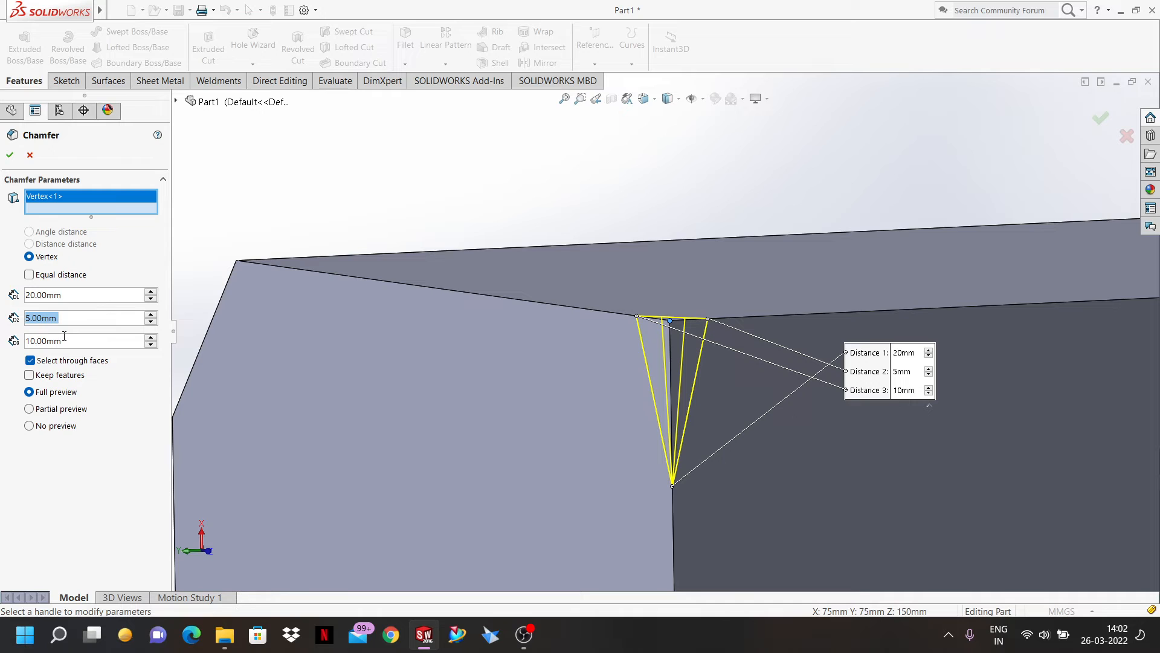
drag(61, 341, 10, 343)
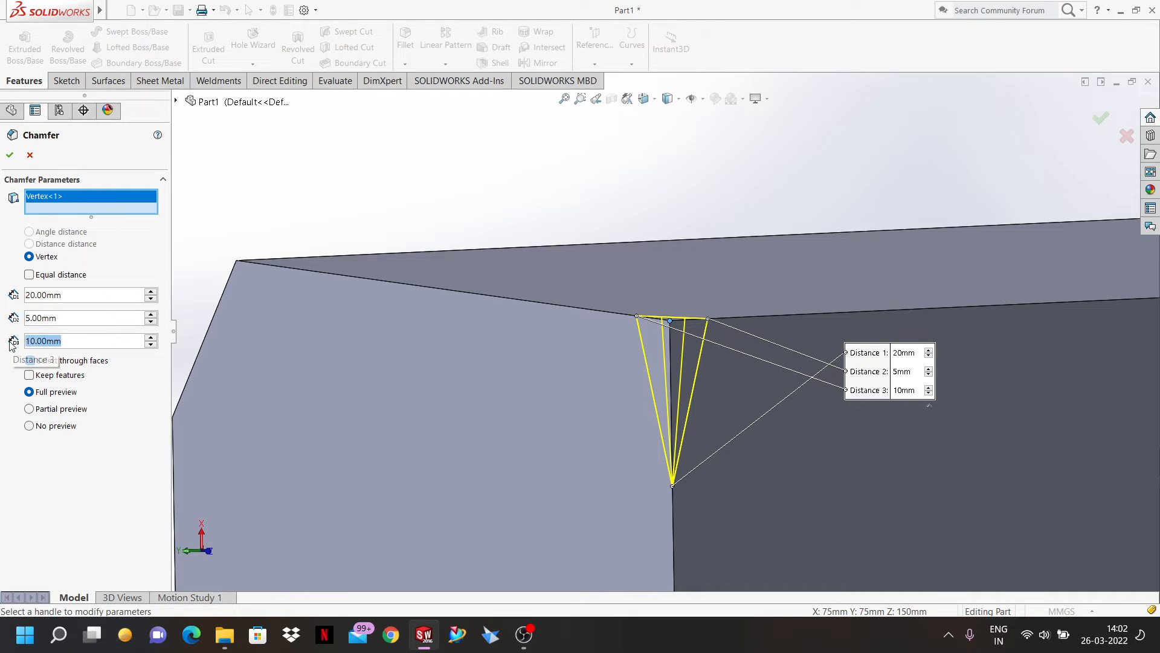
text(15)
key(Return)
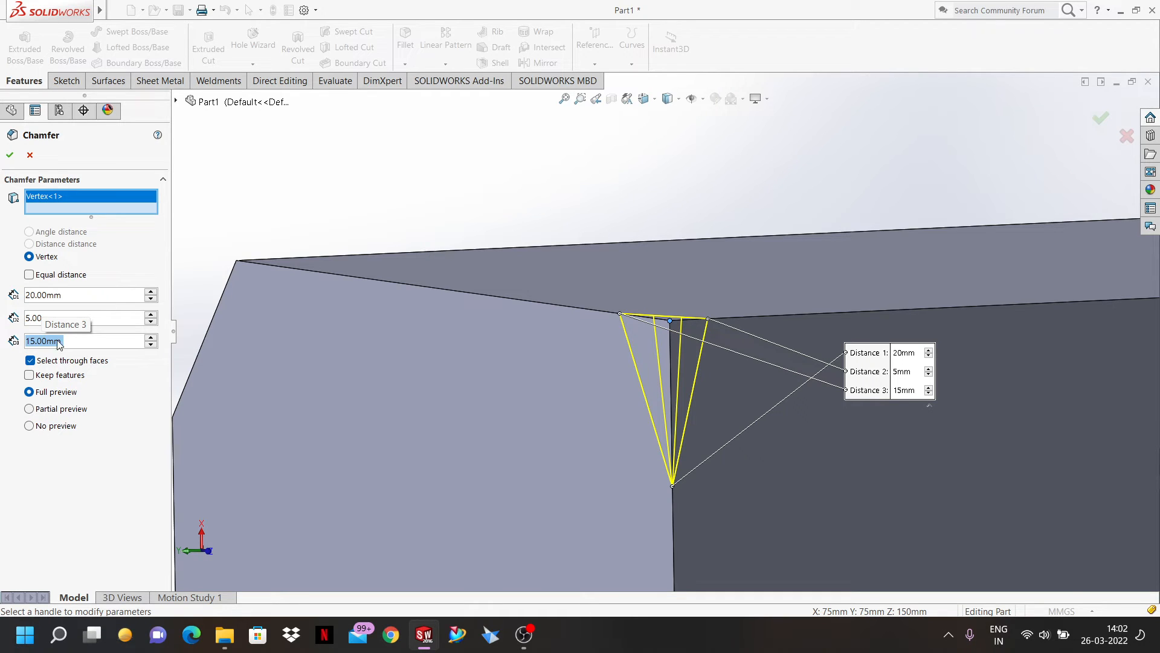
click(9, 154)
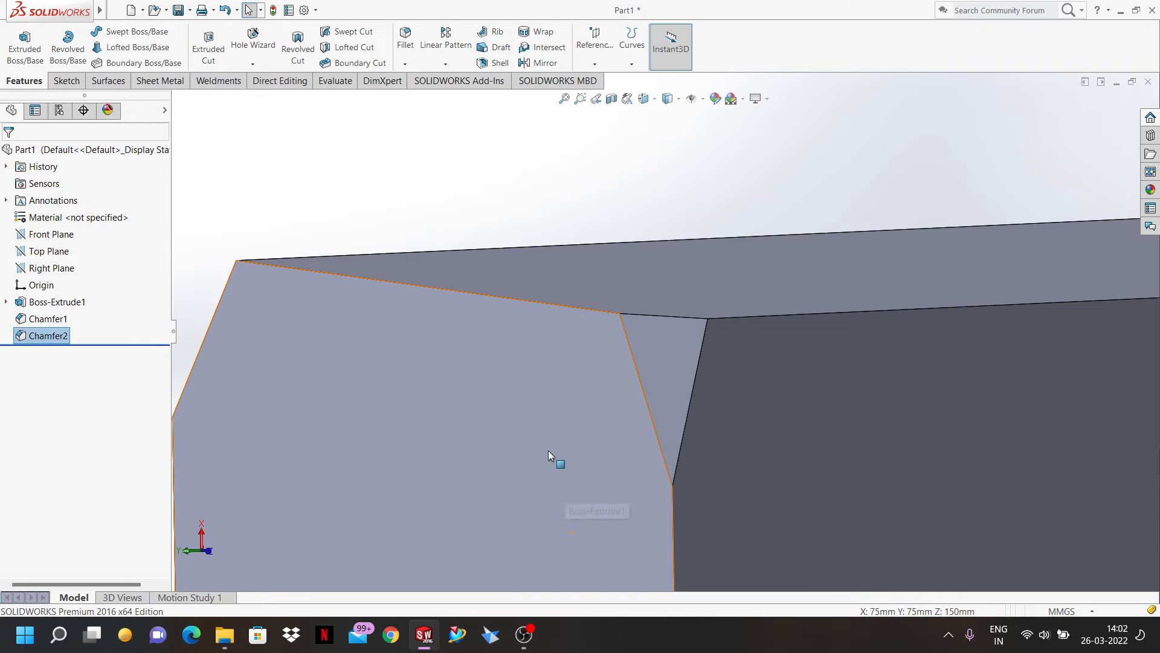
- Examine the vertex chamfer at the block's corner and the block's other faces from several directions
middle_drag(552, 458, 582, 498)
scroll(581, 495, up, 5)
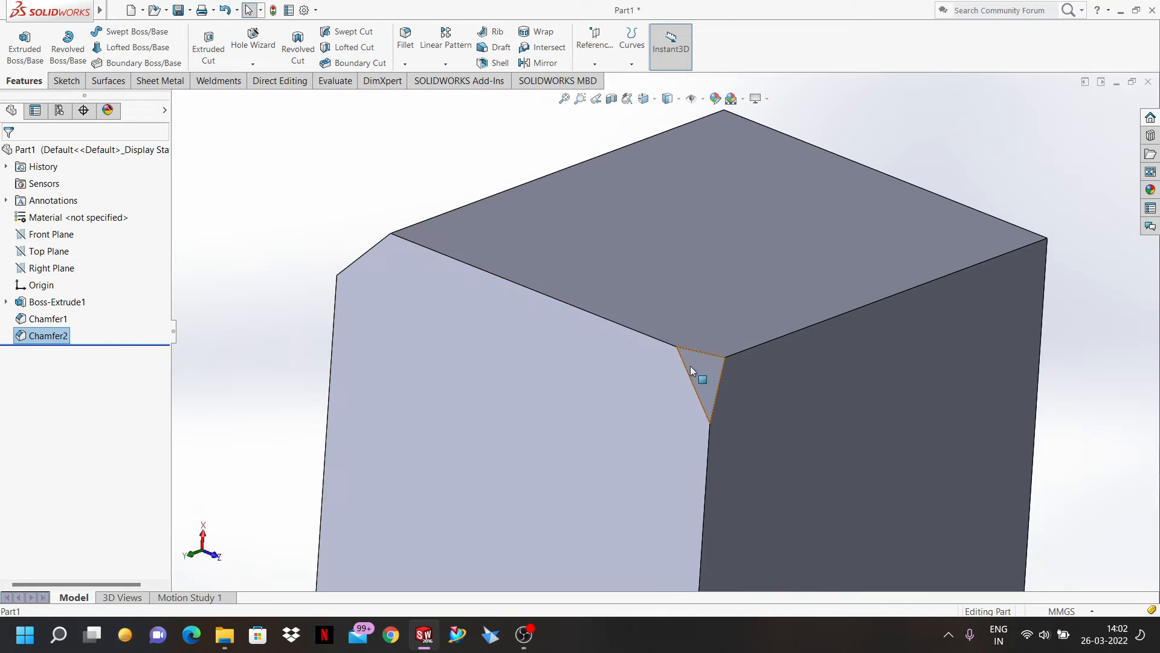
scroll(706, 357, up, 1)
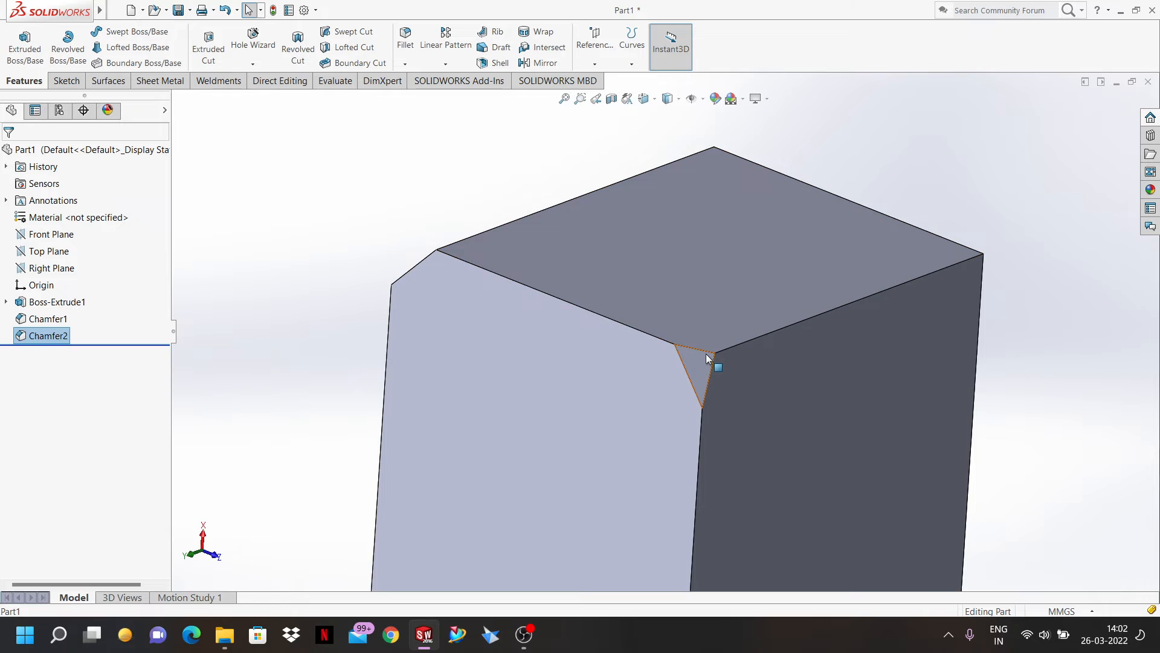
scroll(513, 406, up, 3)
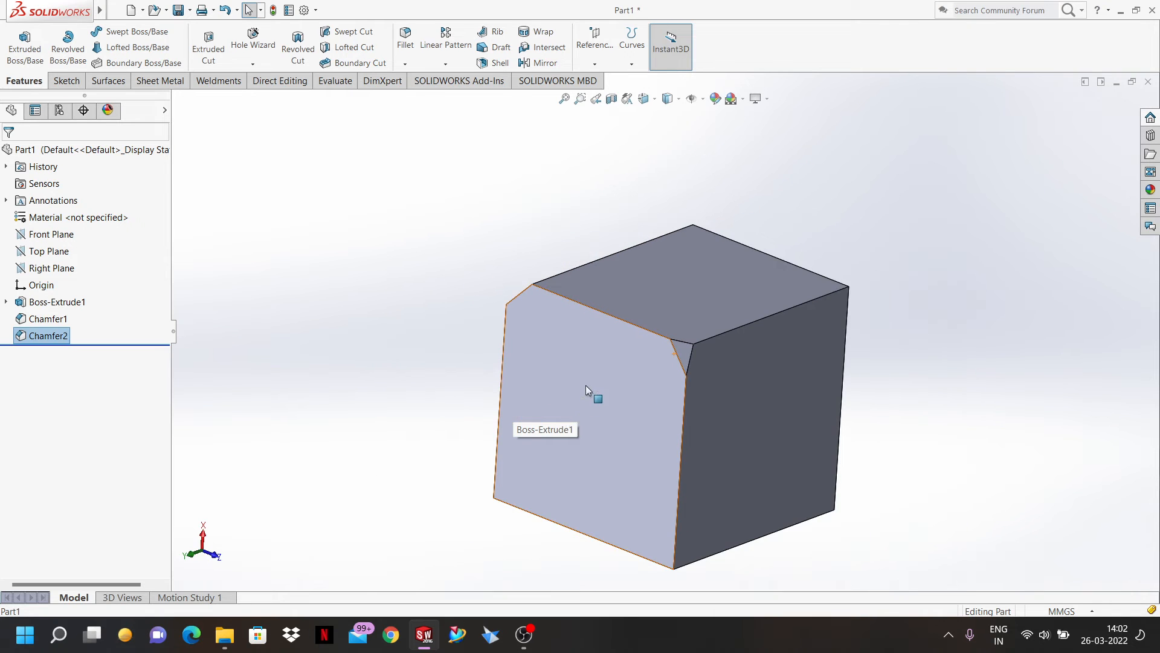
middle_drag(585, 385, 521, 572)
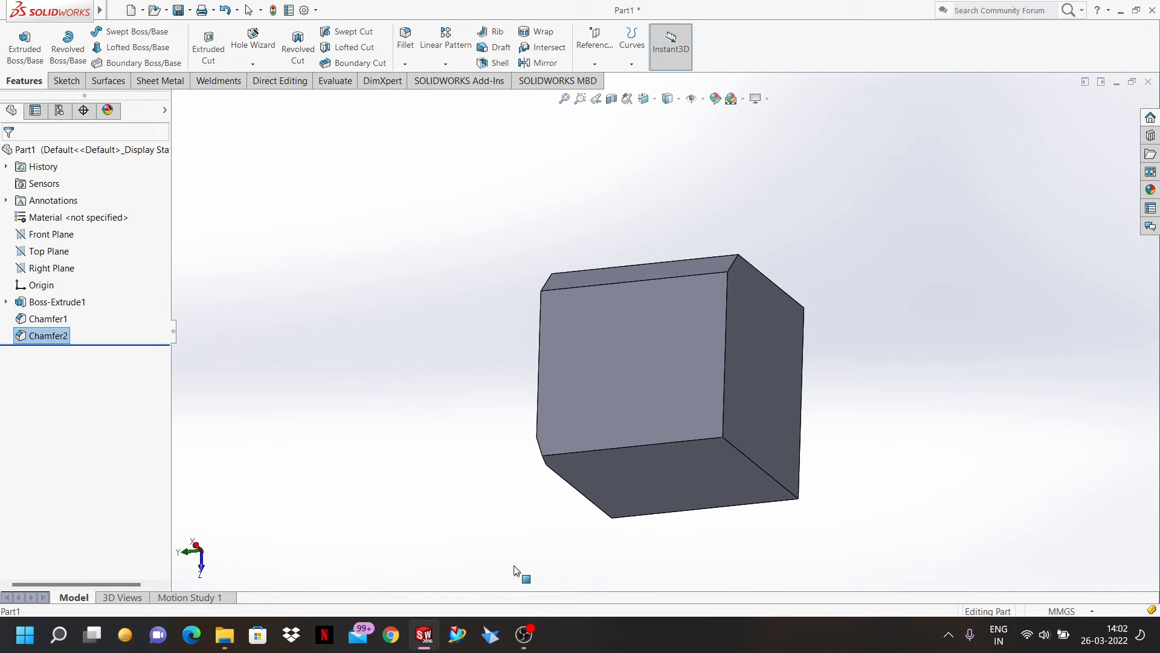
middle_drag(643, 365, 557, 350)
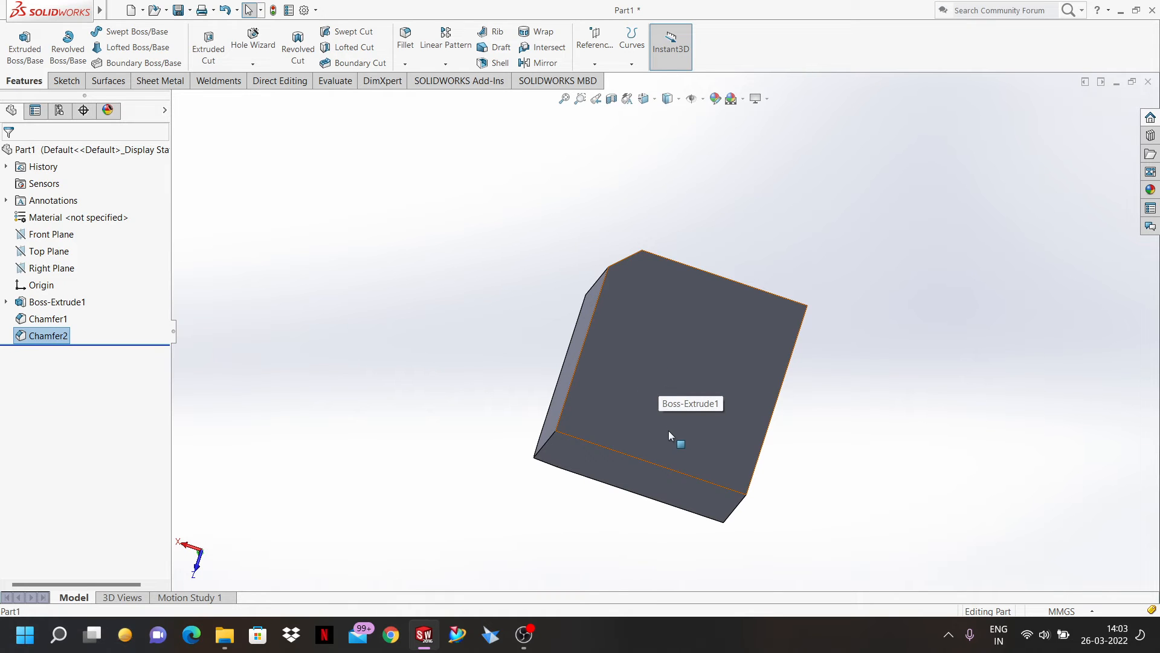
- Sketch a circle with a radius of about 6 mm near a corner of an unchamfered square face of the block
middle_drag(668, 431, 549, 336)
click(635, 404)
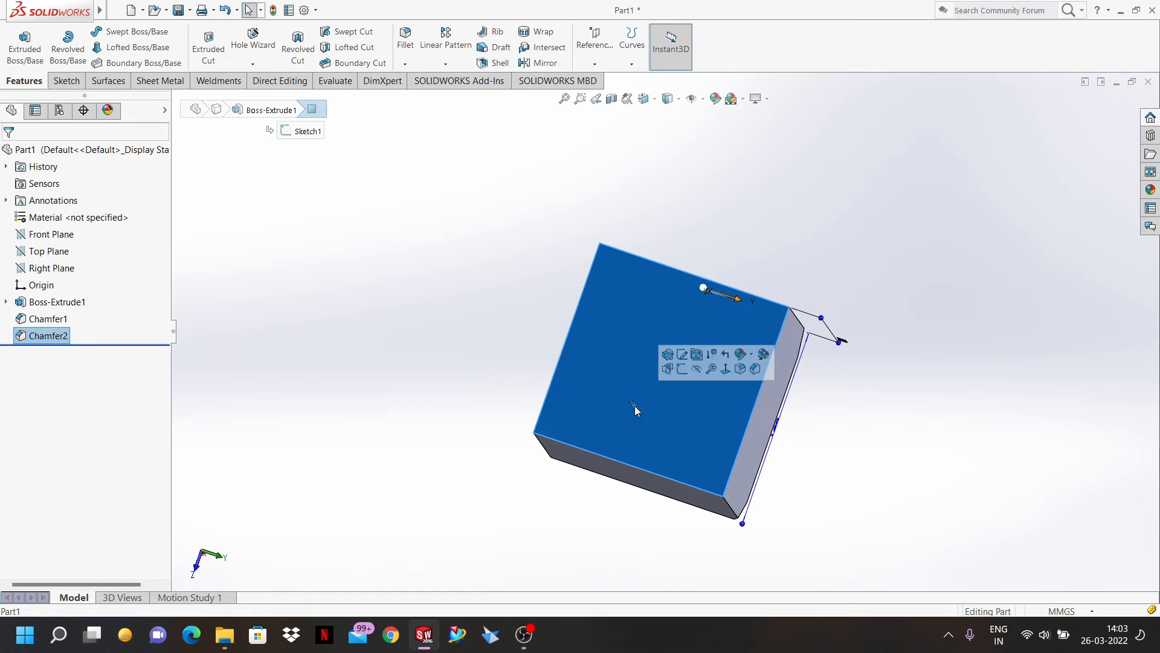
click(681, 368)
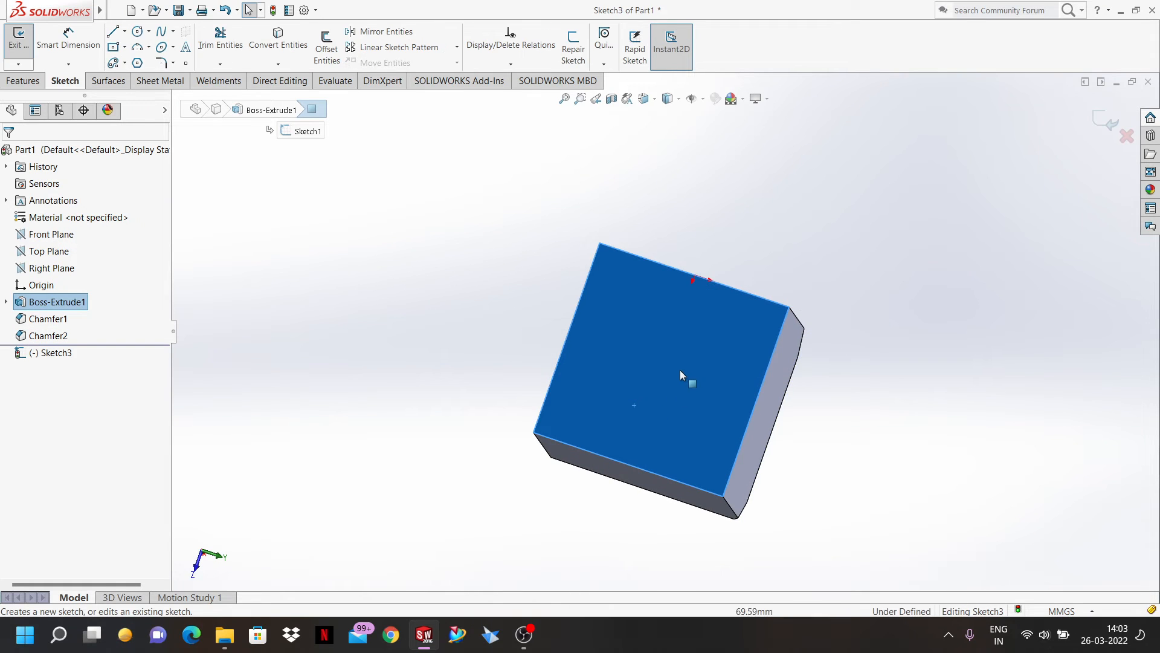
scroll(586, 383, down, 4)
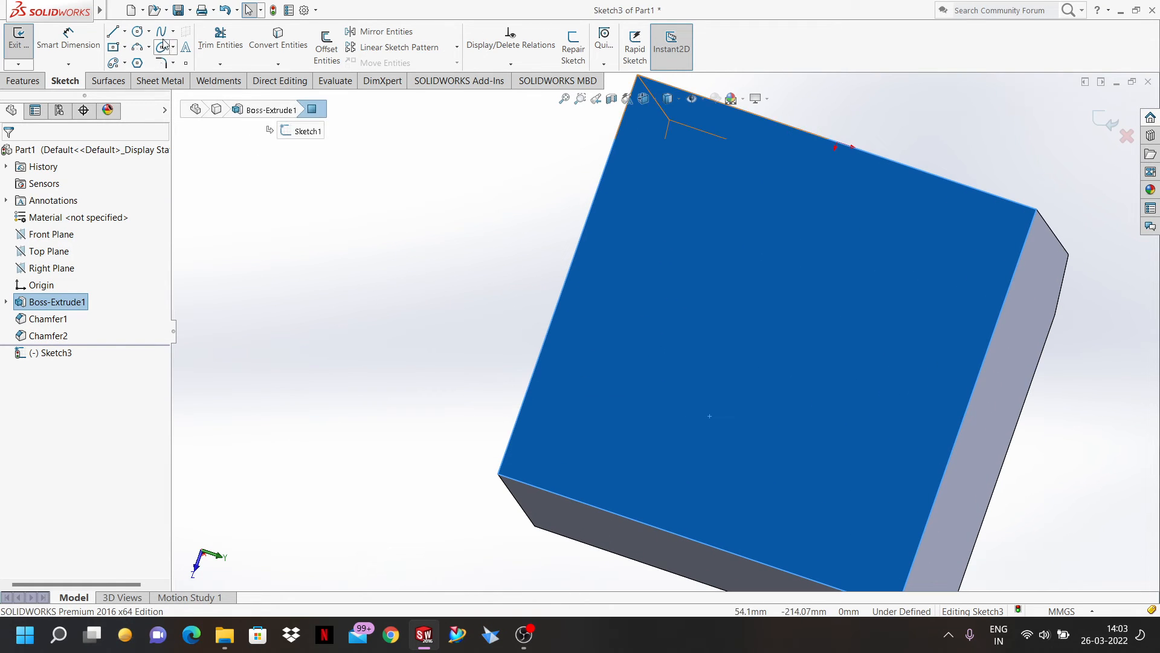
click(137, 31)
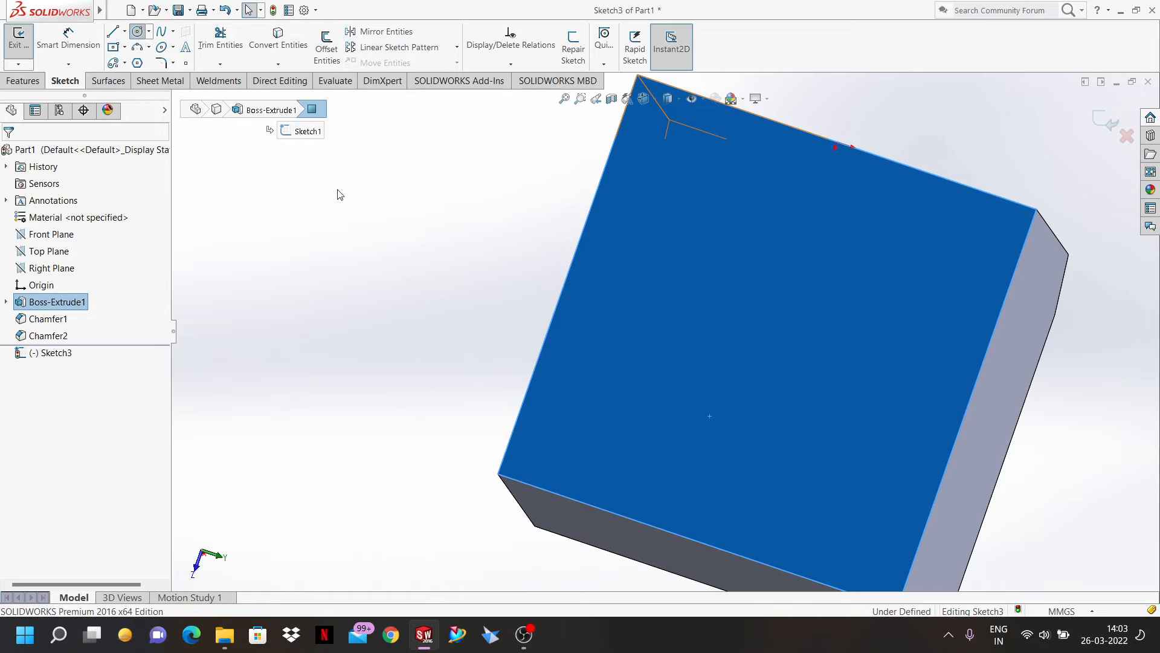
click(571, 438)
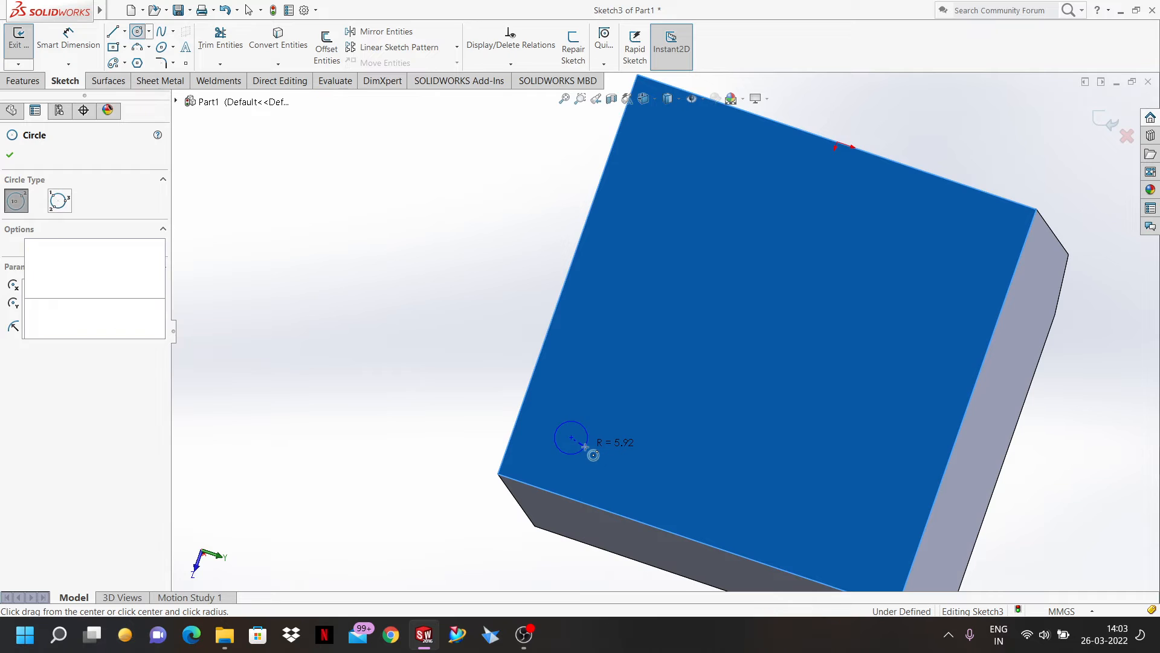
click(585, 447)
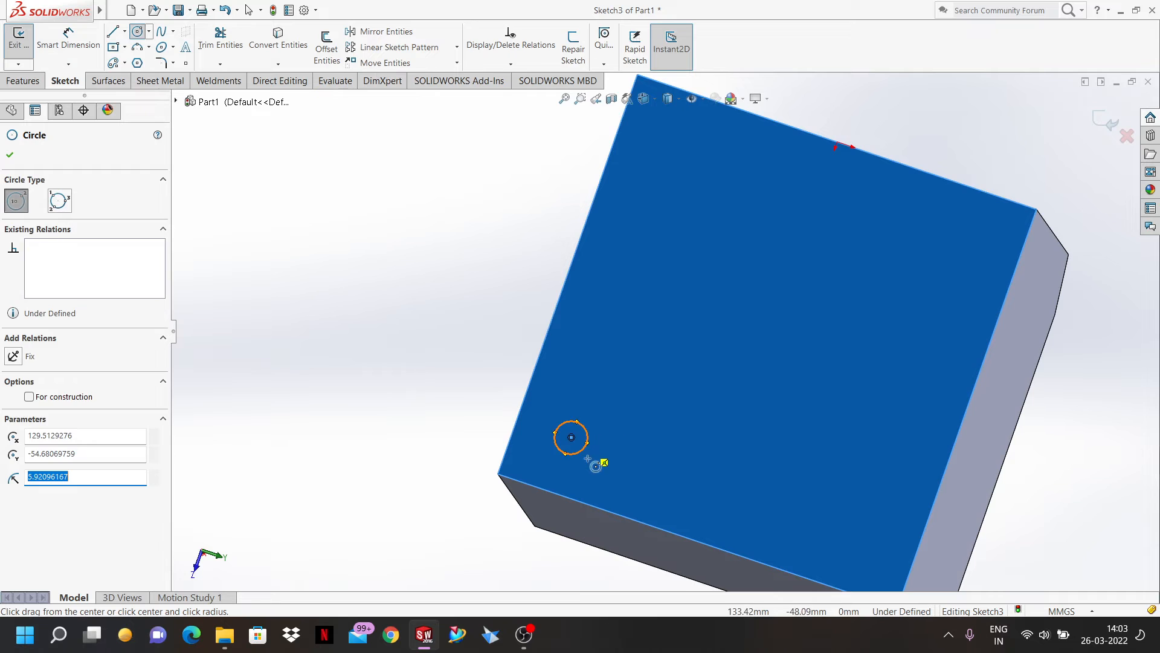
click(9, 155)
- Extrude the circle outward from the face as a blind boss 20 mm deep, merged with the block
click(22, 80)
click(25, 48)
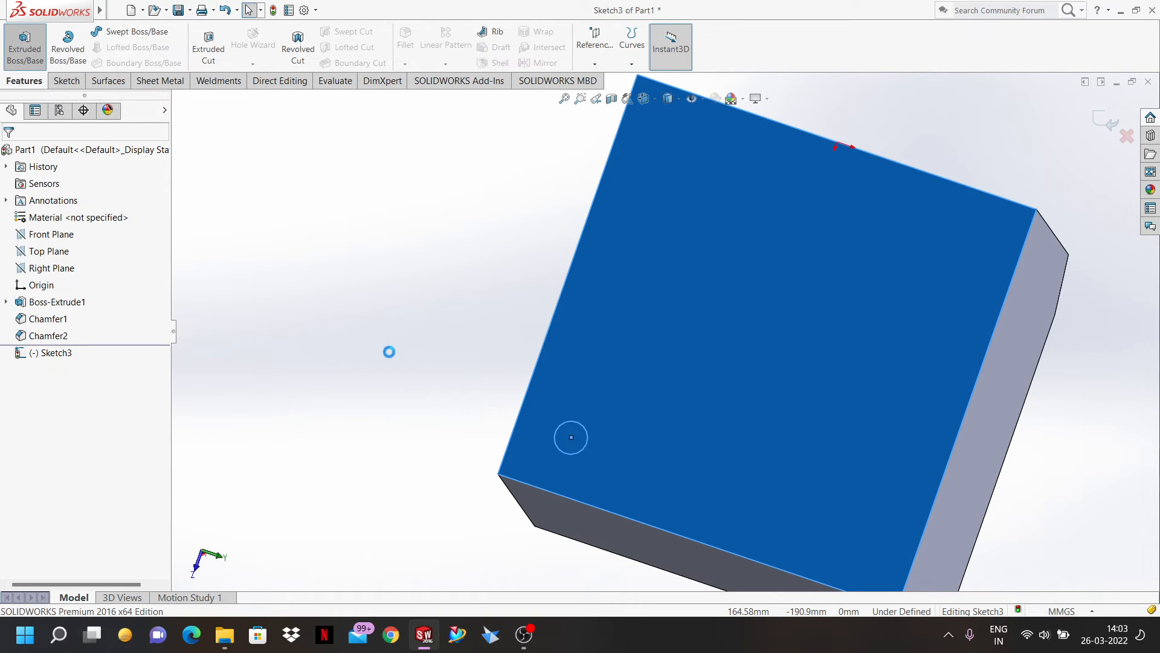
middle_drag(416, 299, 415, 254)
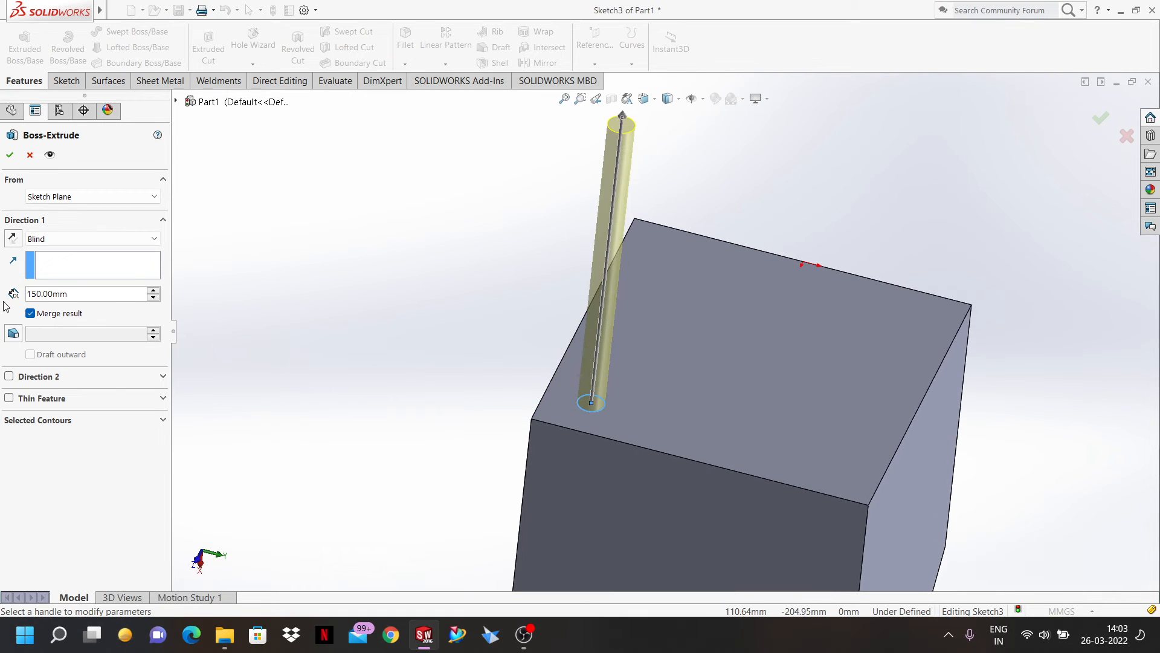
double_click(77, 293)
text(20)
key(Return)
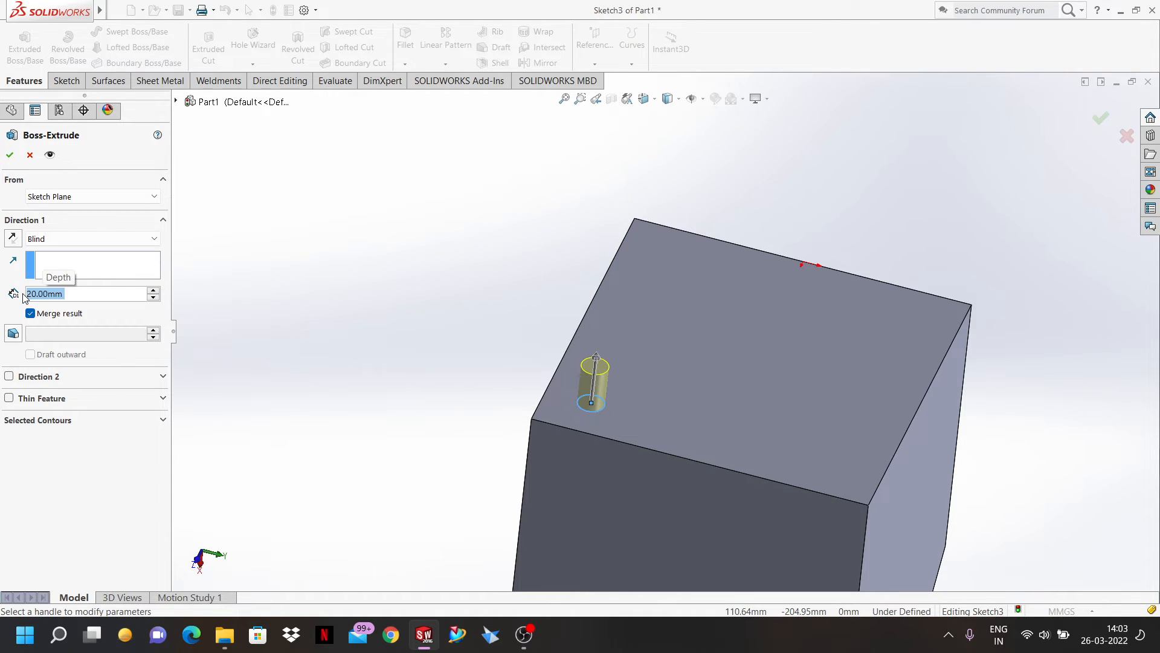
click(10, 155)
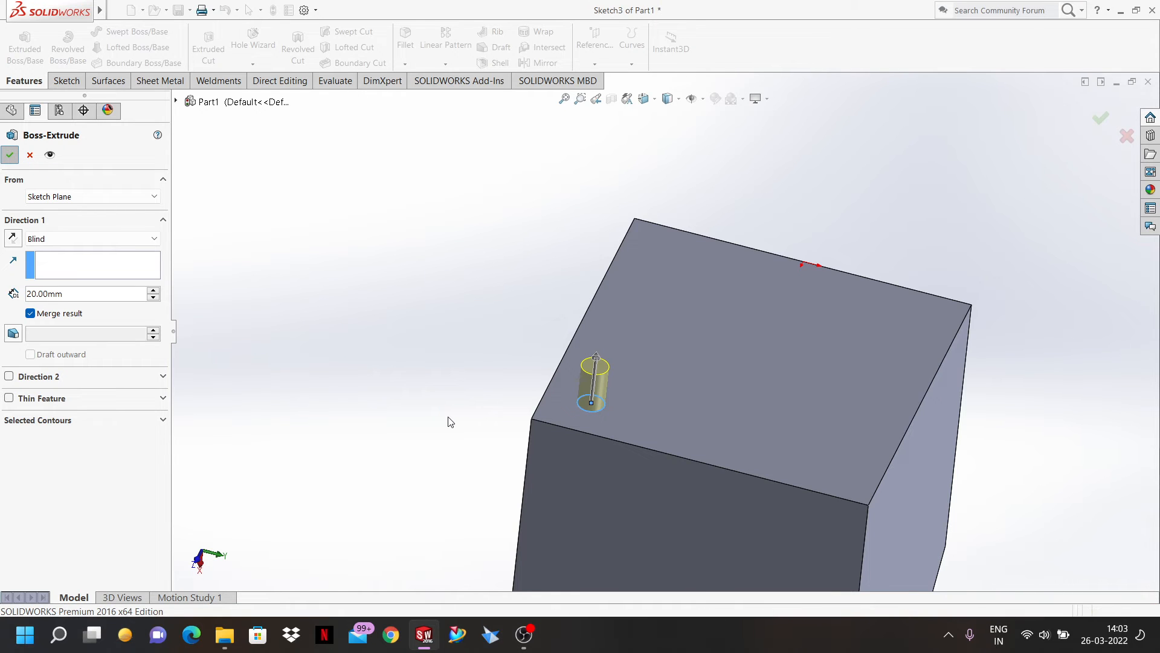
middle_drag(596, 423, 613, 440)
scroll(585, 408, down, 3)
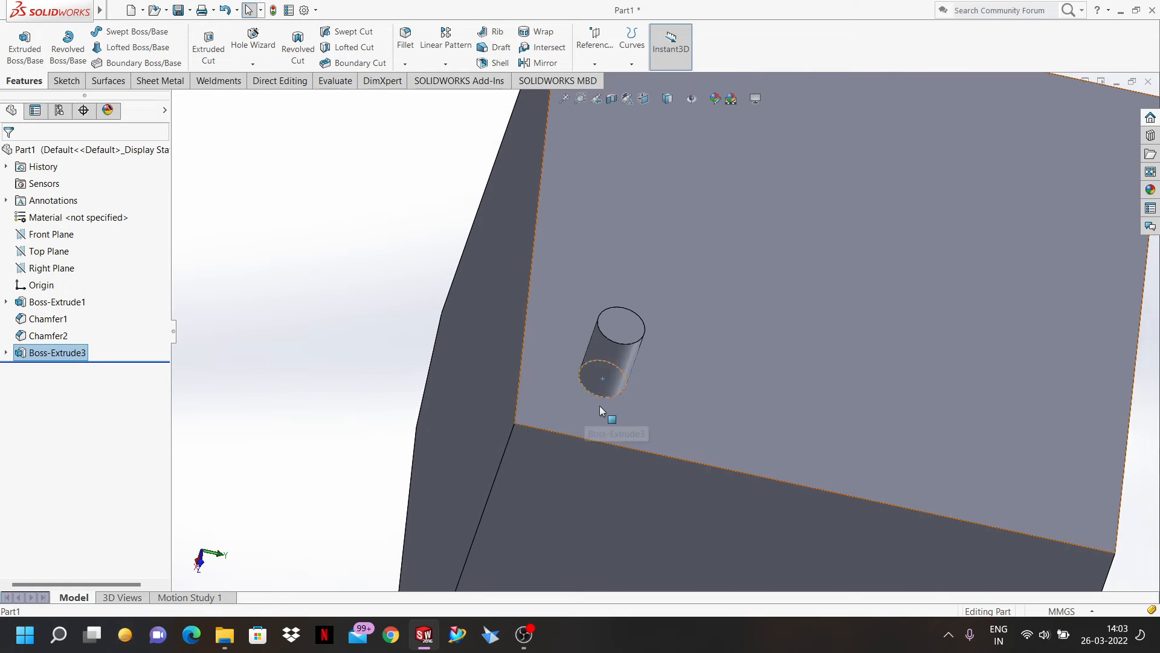
scroll(599, 405, up, 1)
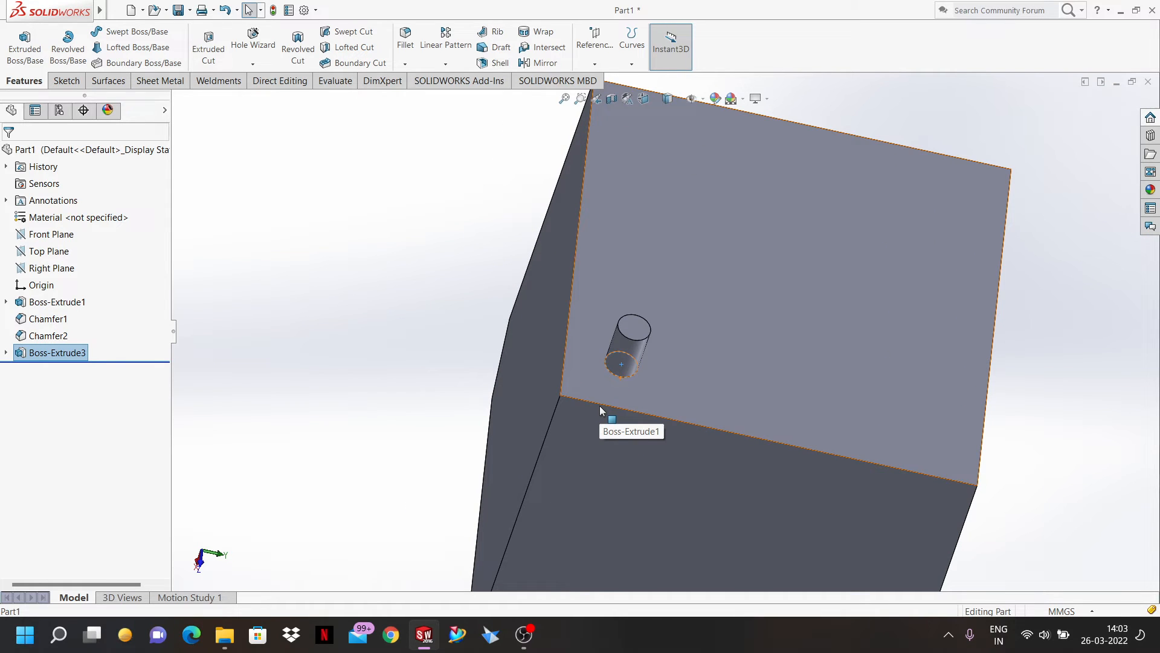
- Examine the new boss on the block and view its square face straight on
key(Escape)
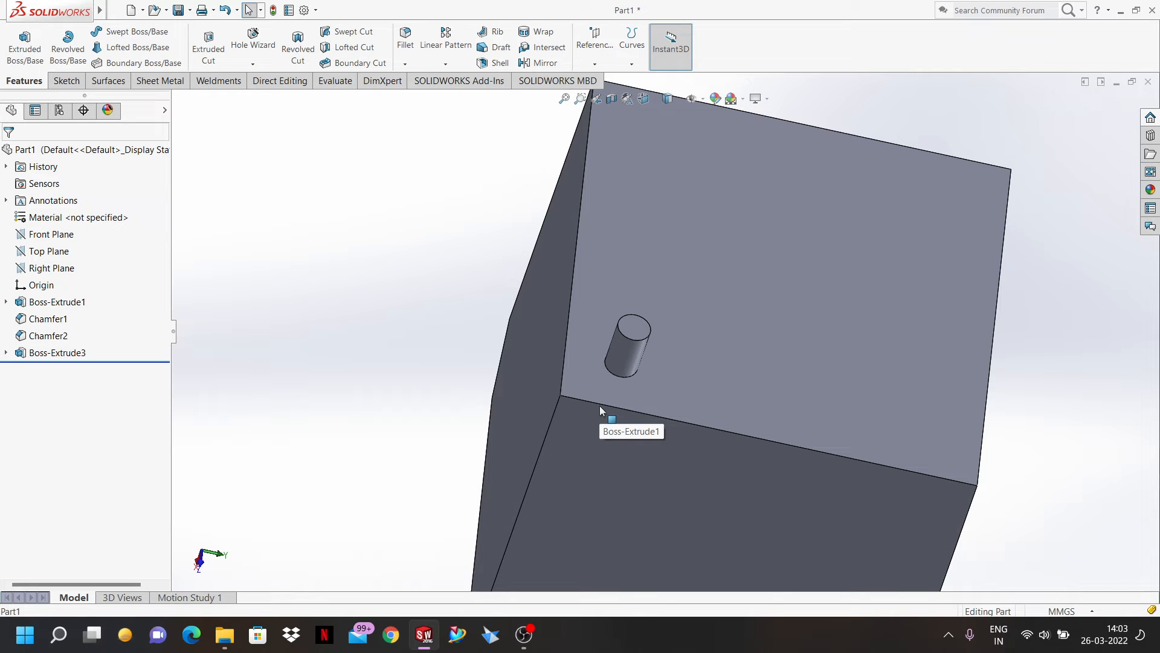
click(658, 396)
middle_drag(659, 396, 682, 494)
scroll(671, 501, up, 3)
scroll(735, 266, down, 2)
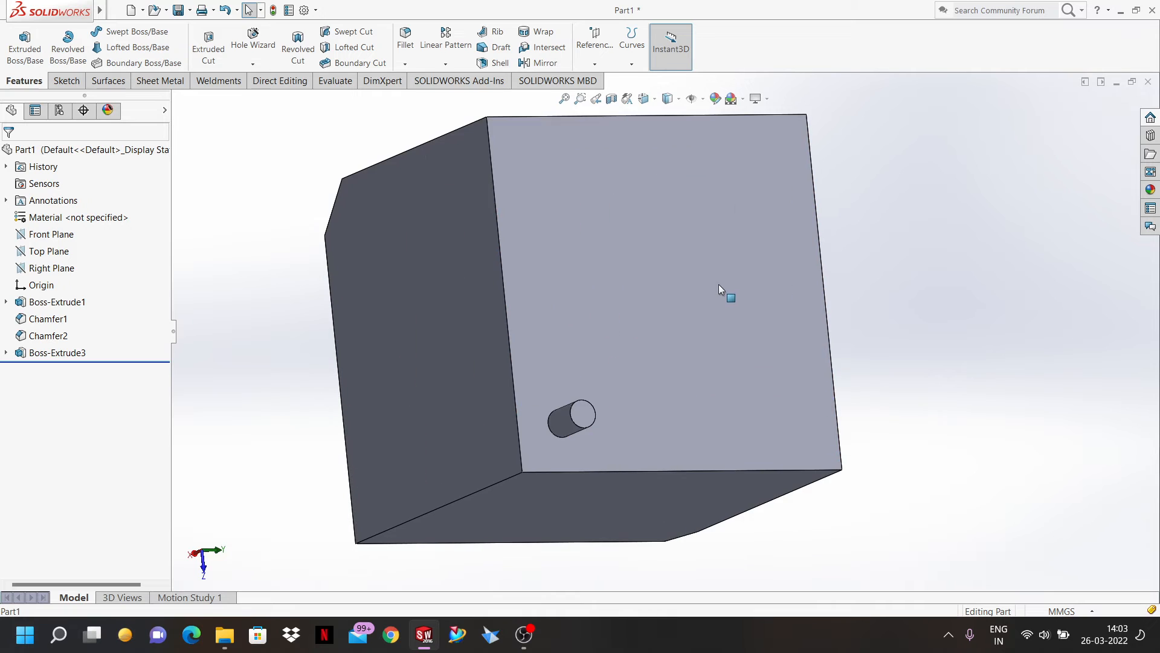
click(720, 306)
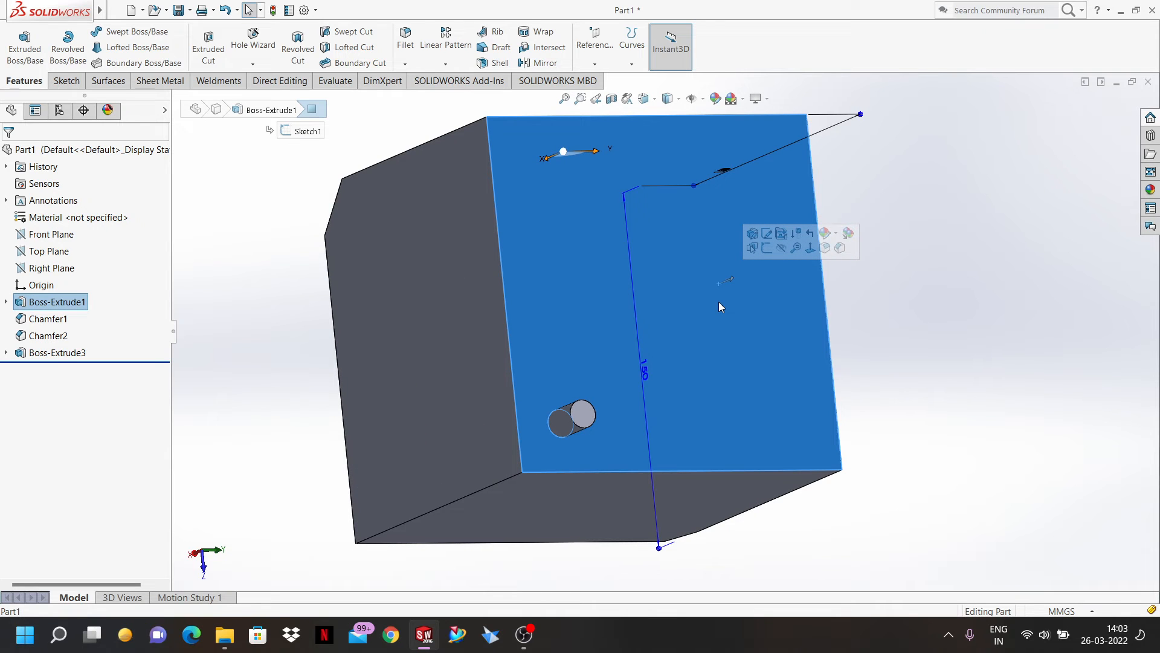
key(ctrl+8)
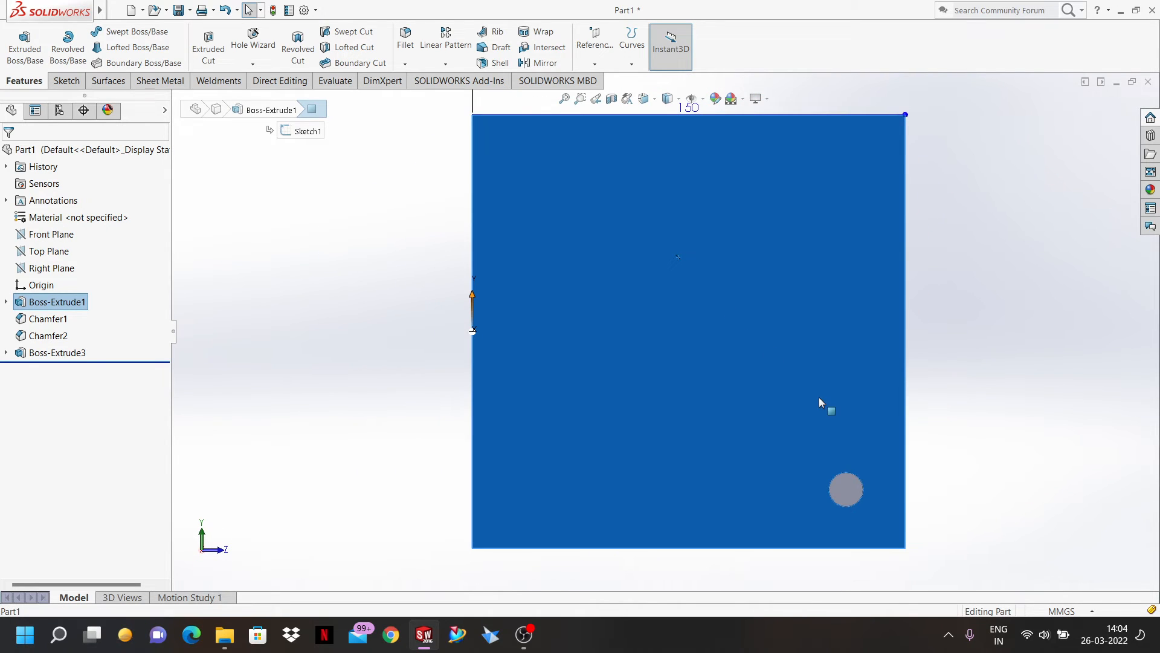
click(819, 397)
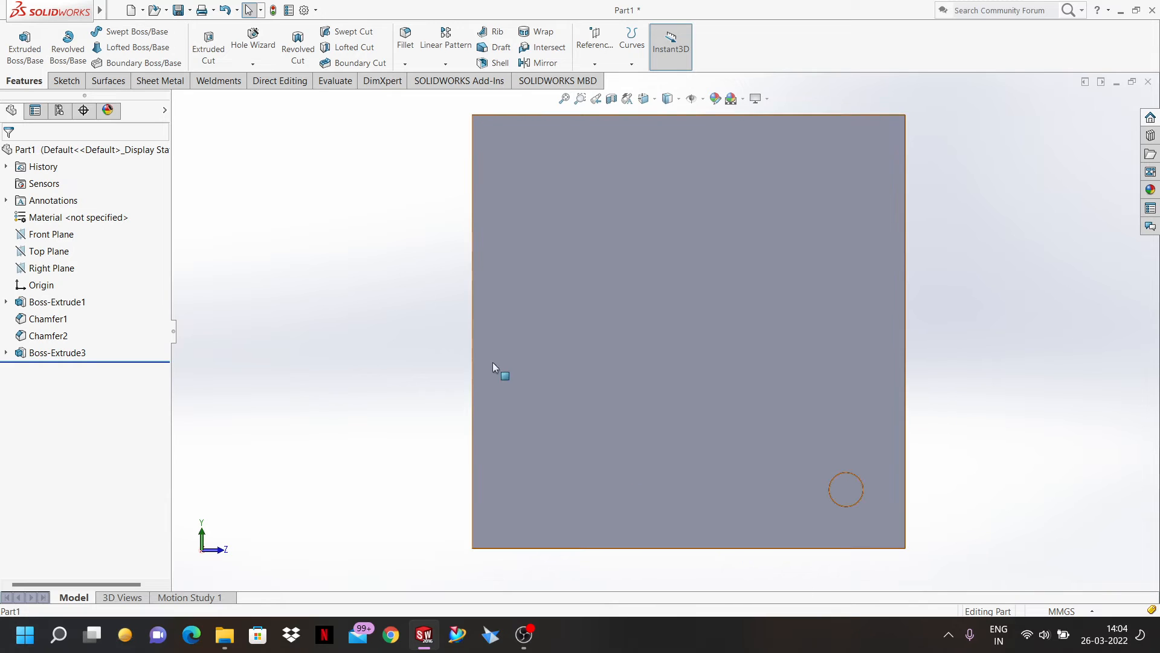
- Start a linear pattern and try the boss's circular end edge as the Direction 1 reference
click(444, 65)
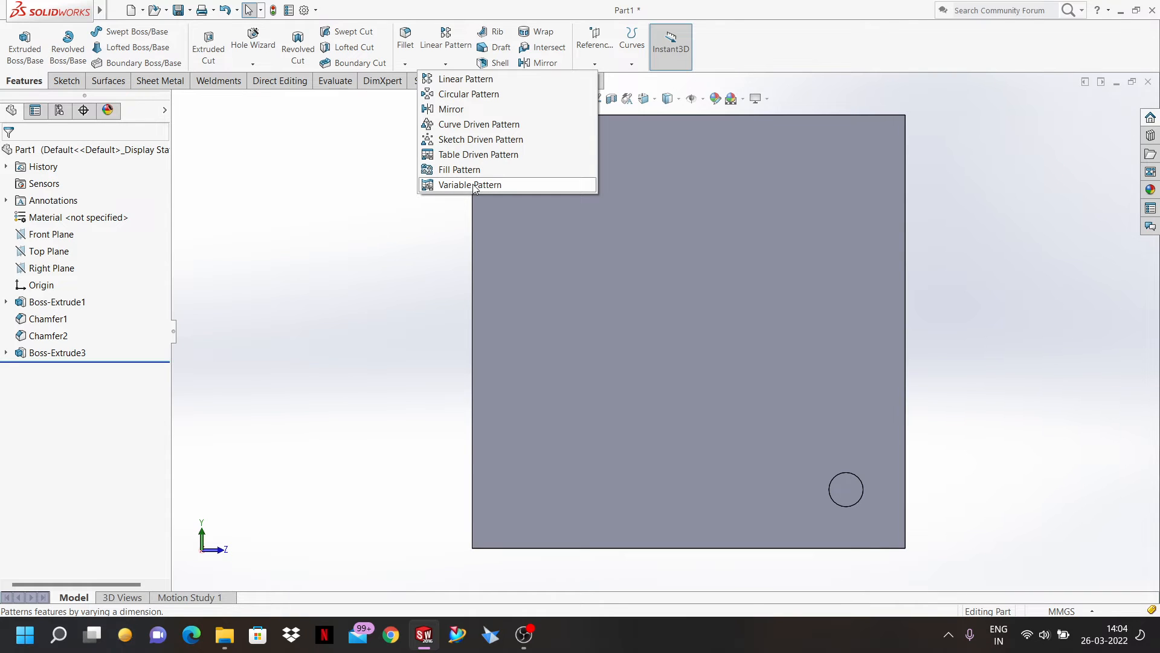
click(456, 81)
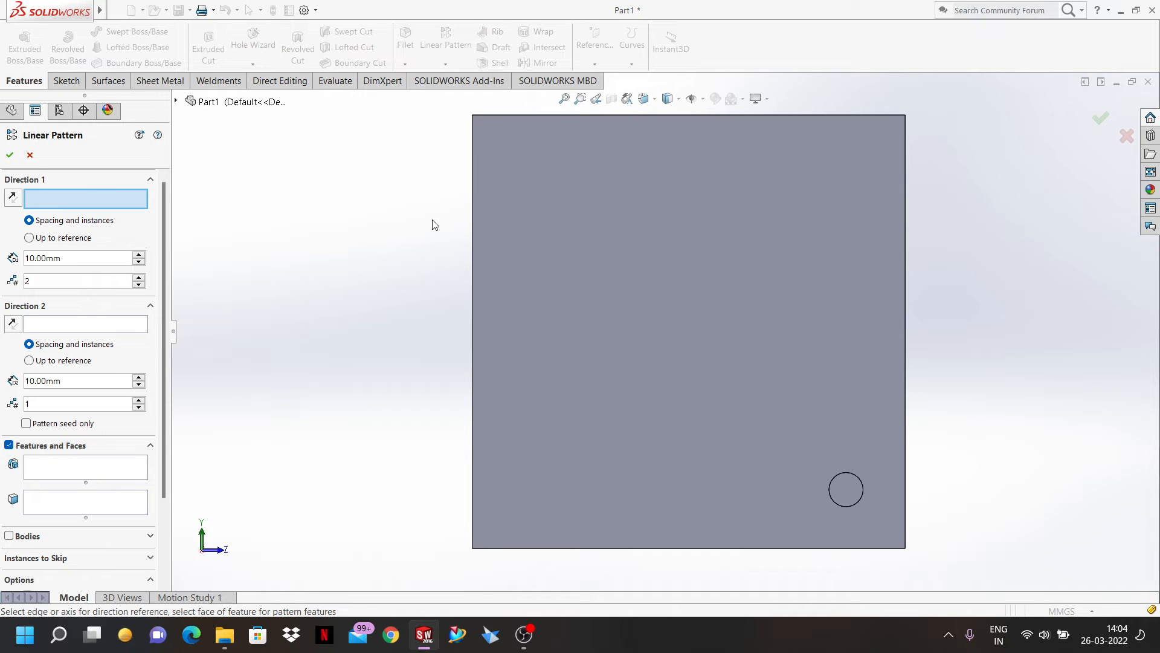
click(834, 477)
middle_drag(748, 490, 744, 388)
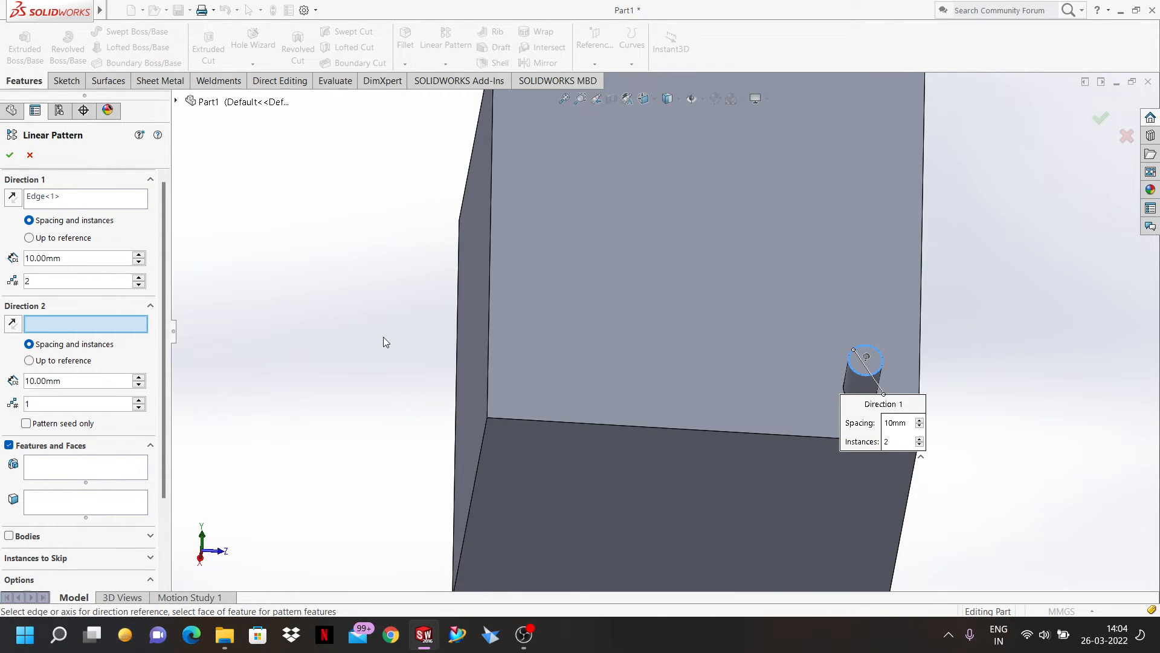
click(41, 197)
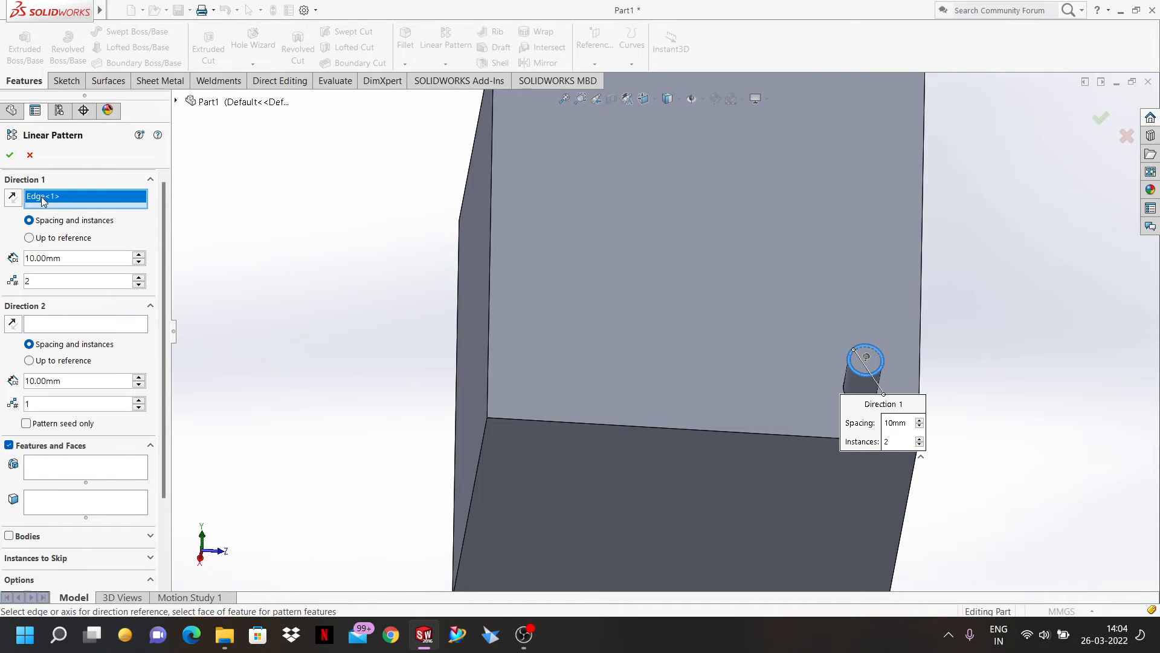
click(883, 370)
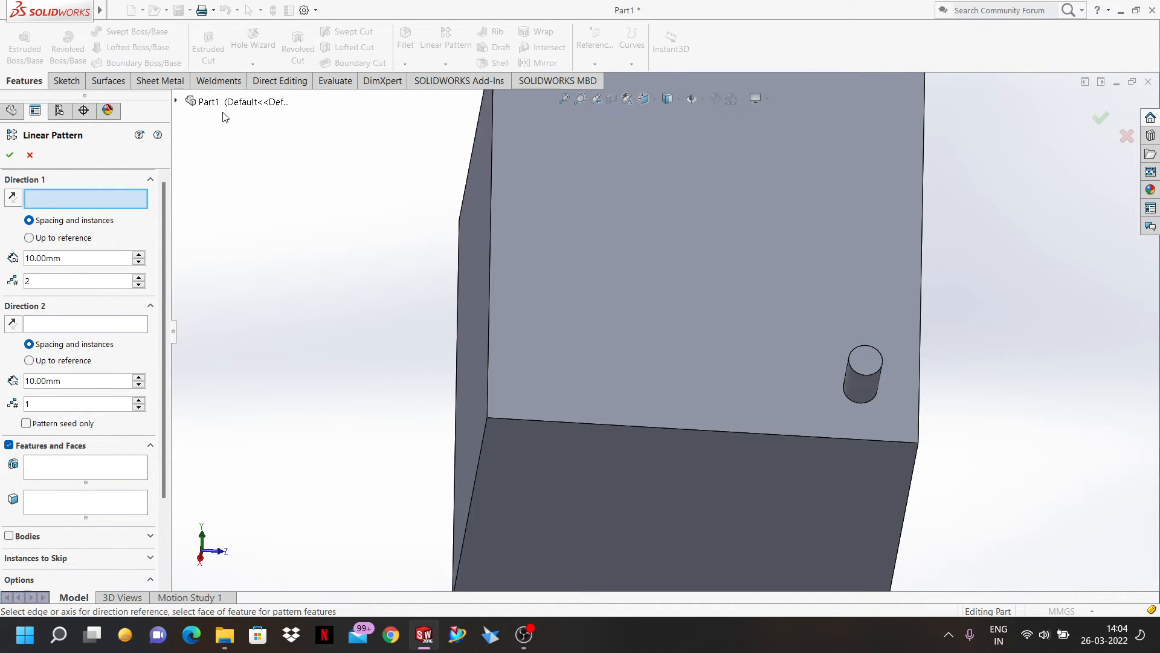
- Try the boss's cylindrical face as the Direction 1 reference of the linear pattern
click(177, 101)
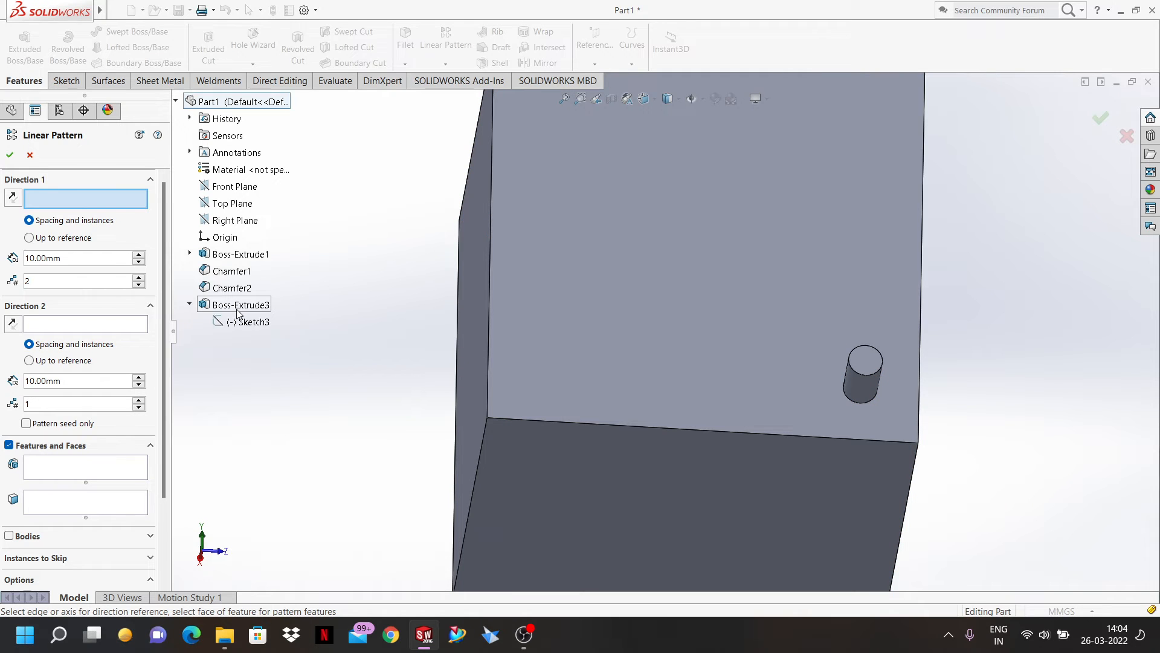
mouse_move(690, 361)
middle_down()
mouse_move(650, 361)
mouse_move(654, 326)
mouse_move(665, 329)
middle_up()
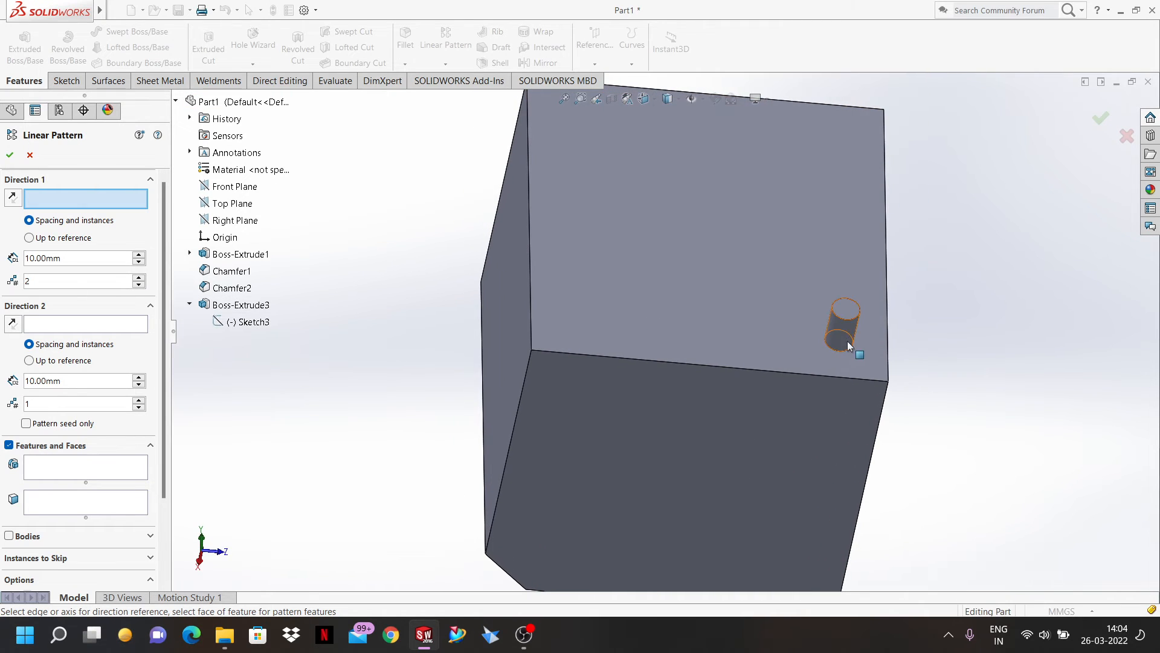
click(849, 332)
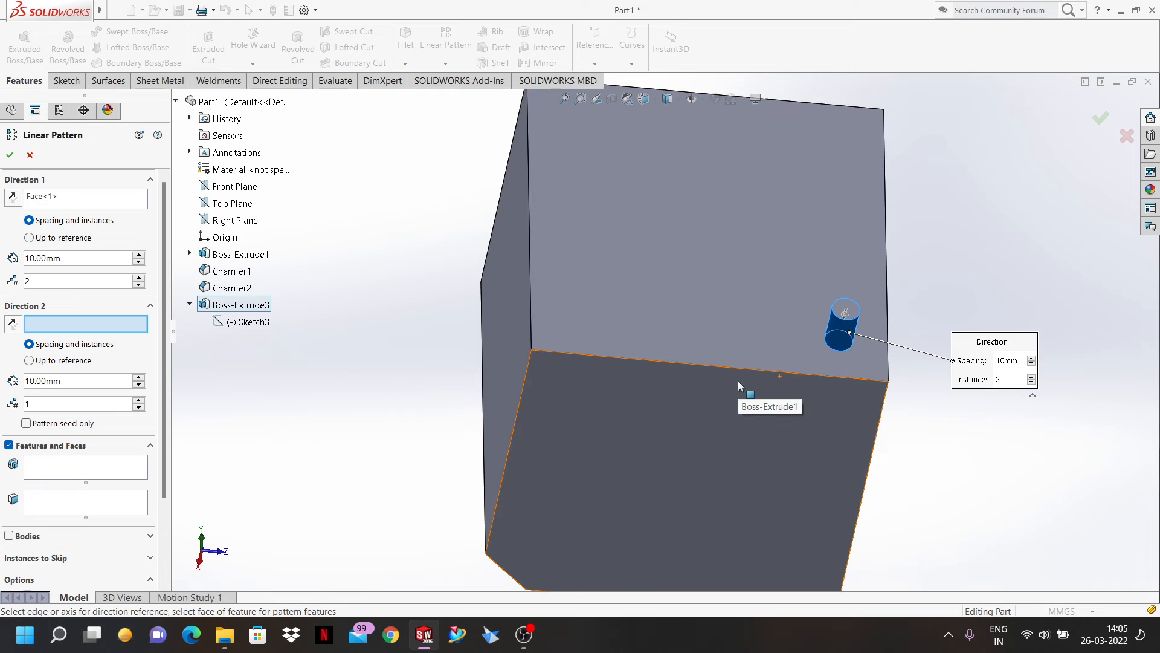
middle_drag(758, 378, 839, 319)
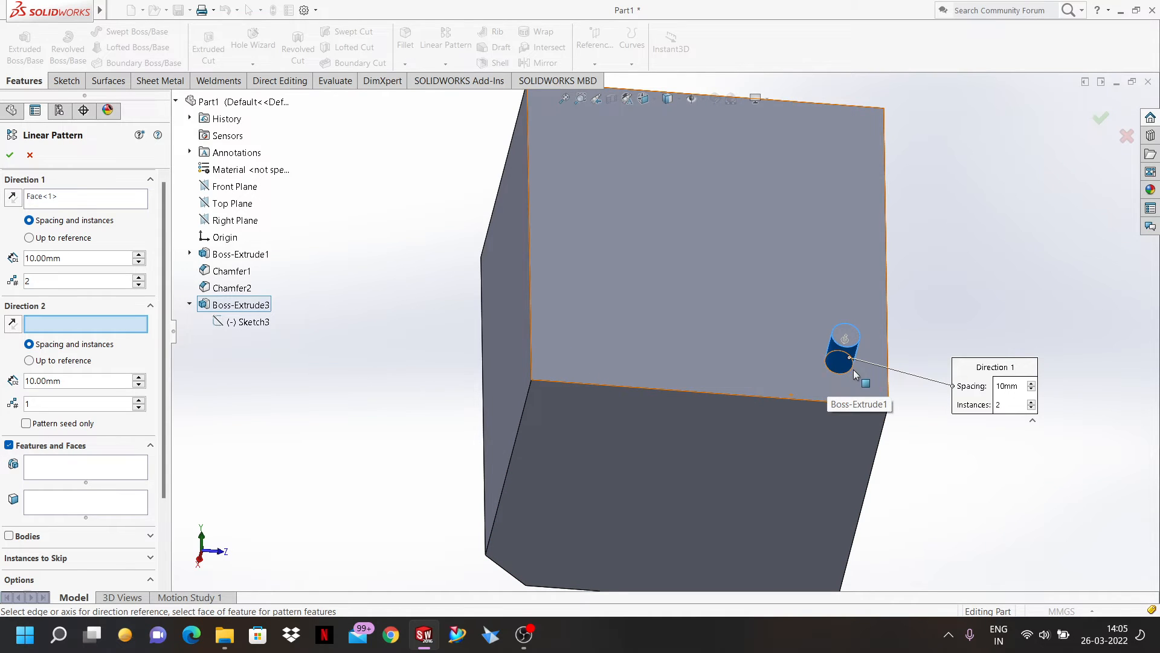
- Keep the pattern on features and faces instead of bodies, and choose the cylindrical boss as the feature to pattern
drag(163, 390, 169, 471)
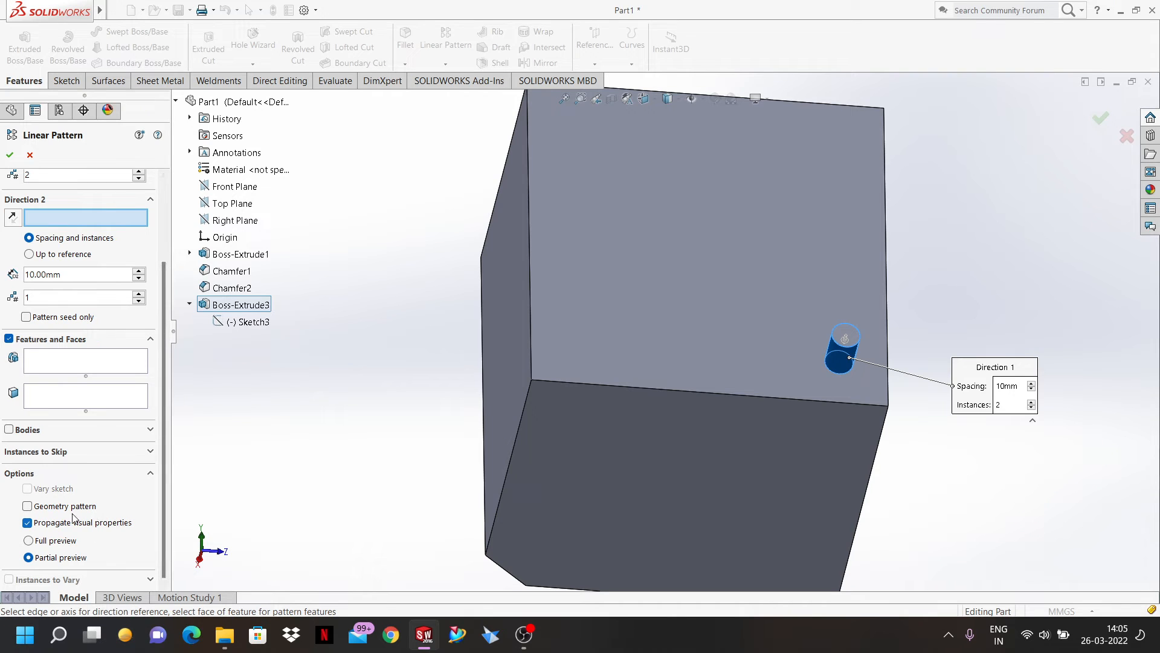
click(8, 430)
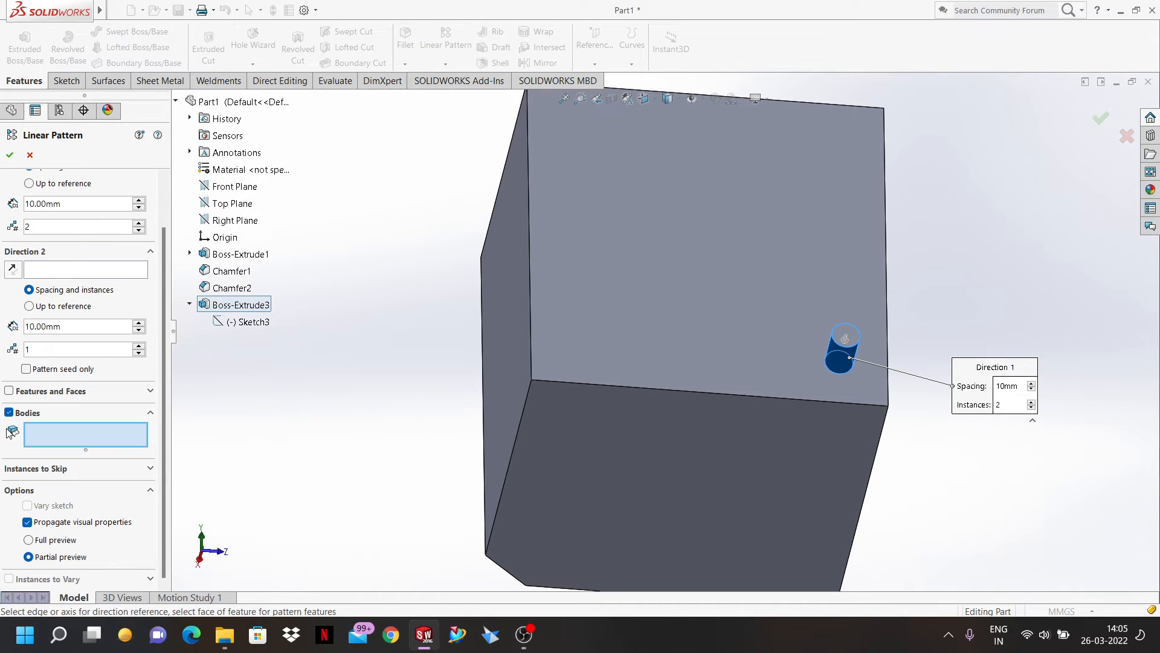
click(151, 393)
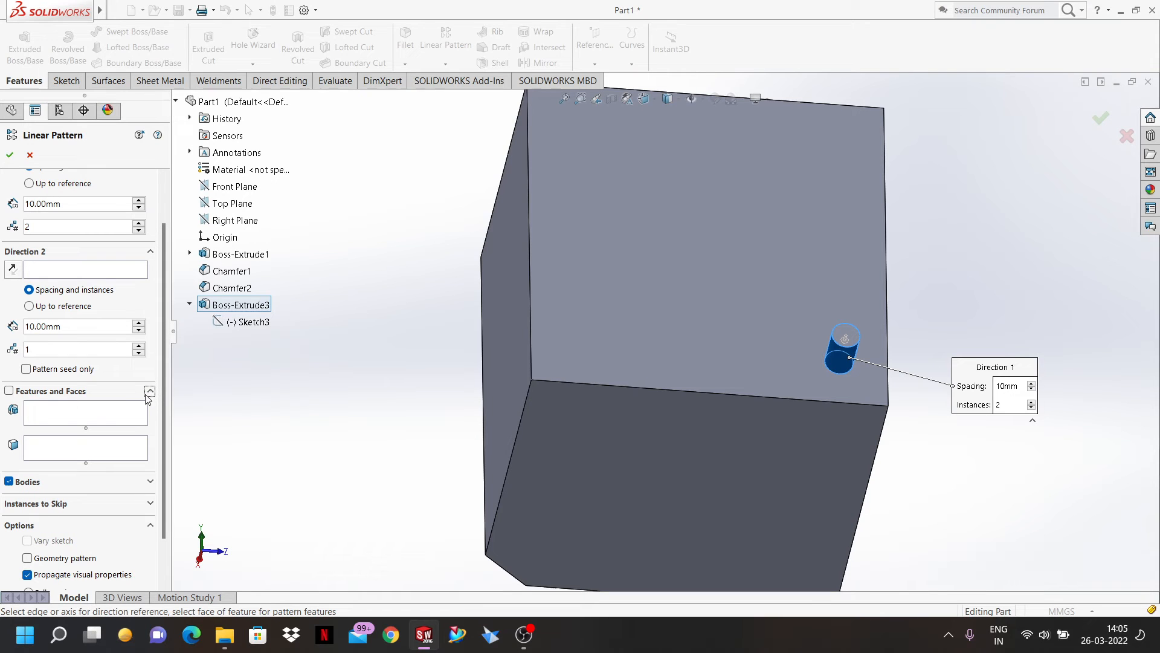
click(9, 391)
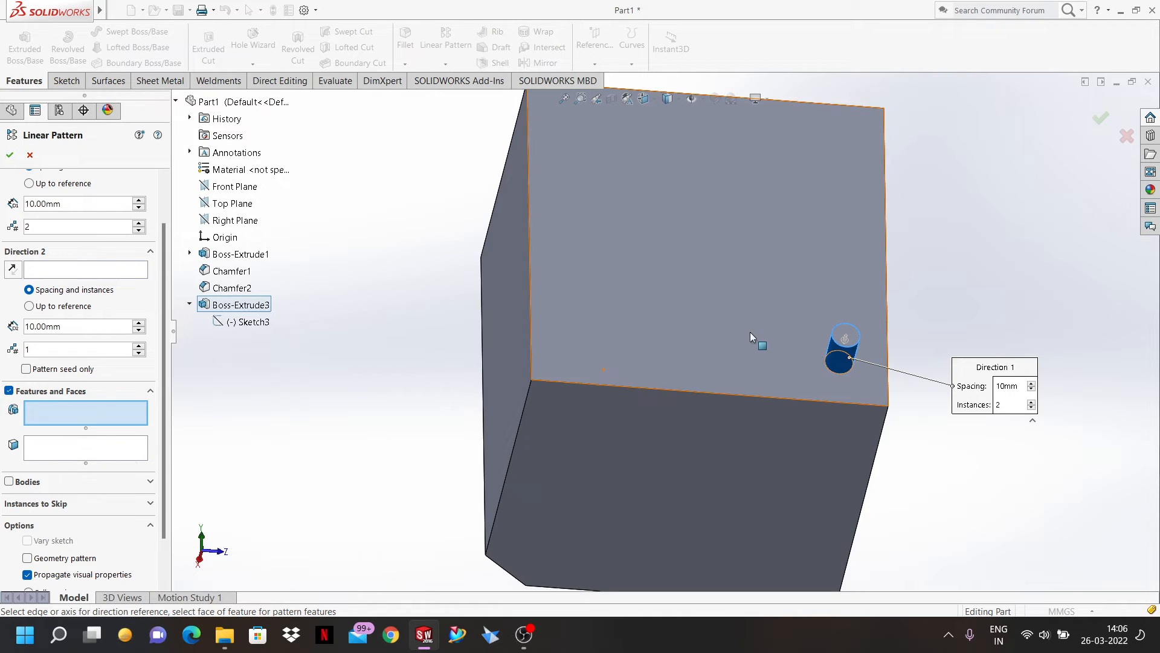
click(839, 332)
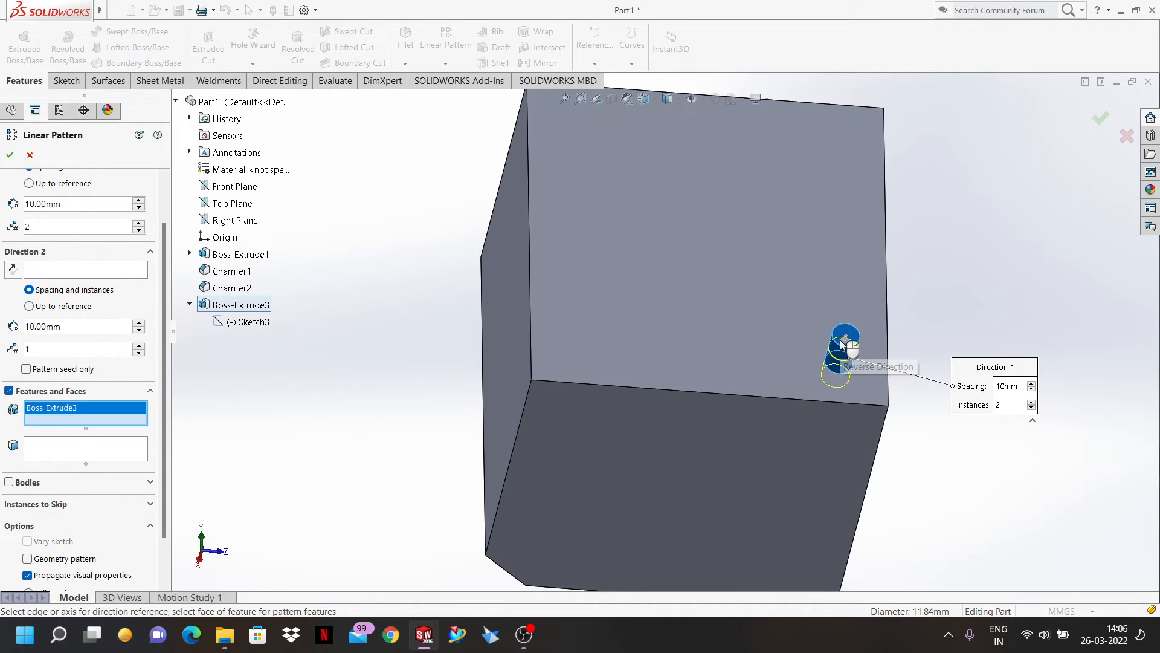
- Replace the Direction 1 reference with the lower horizontal edge of the square face carrying the boss
middle_drag(729, 407, 745, 312)
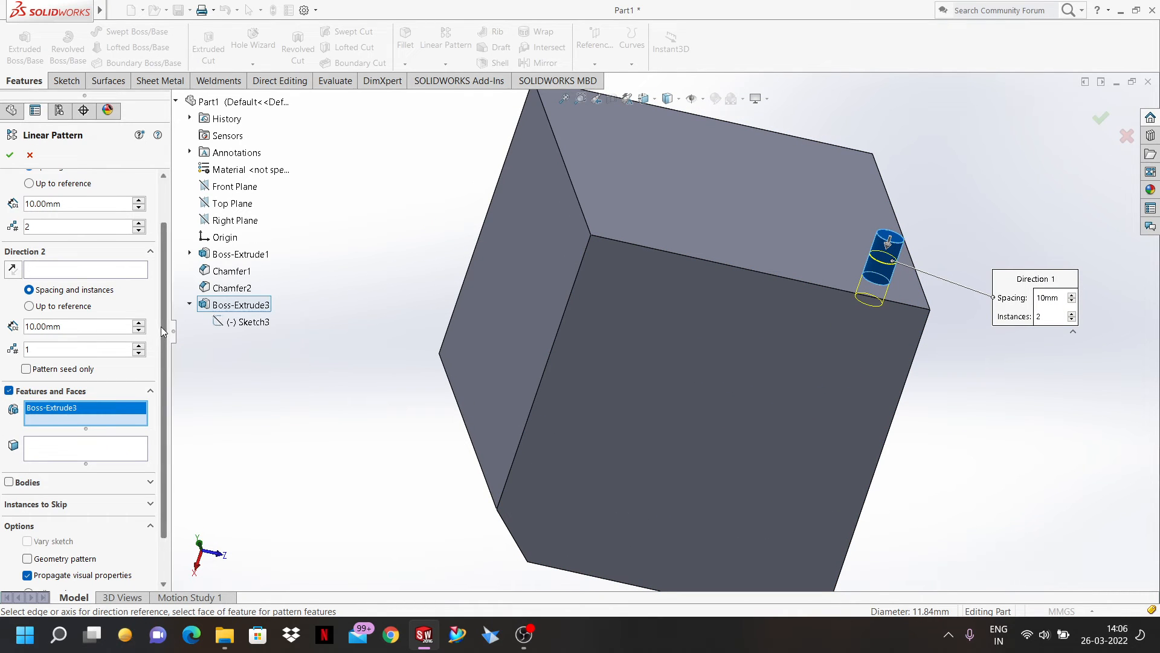
drag(161, 327, 164, 285)
click(38, 201)
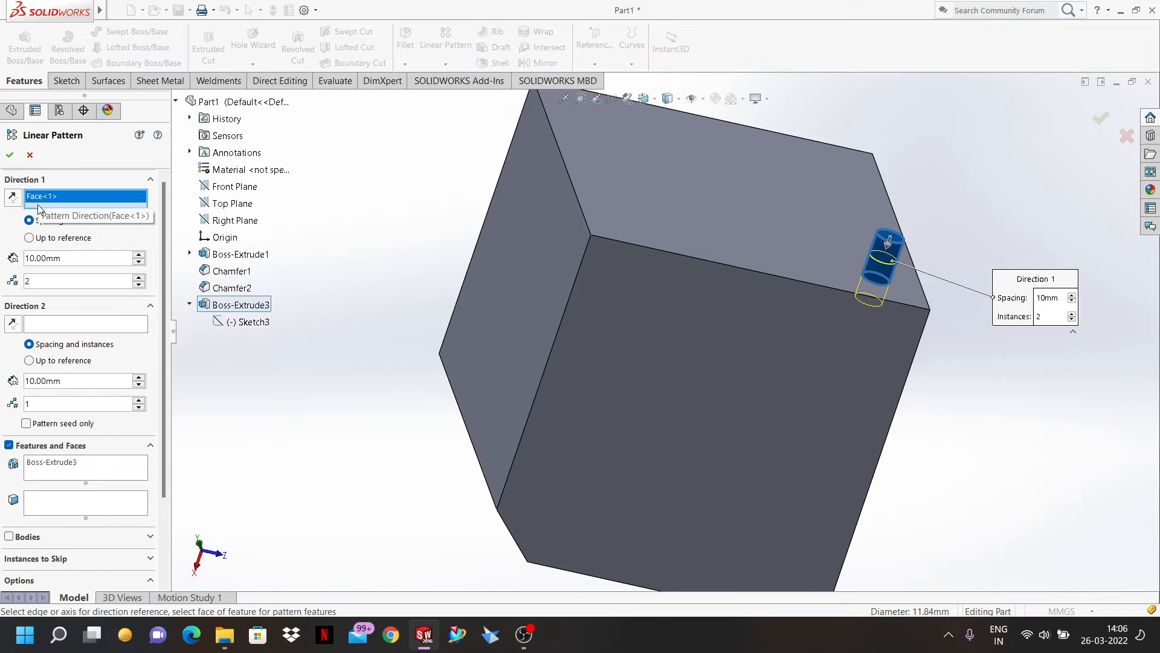
middle_drag(464, 290, 541, 376)
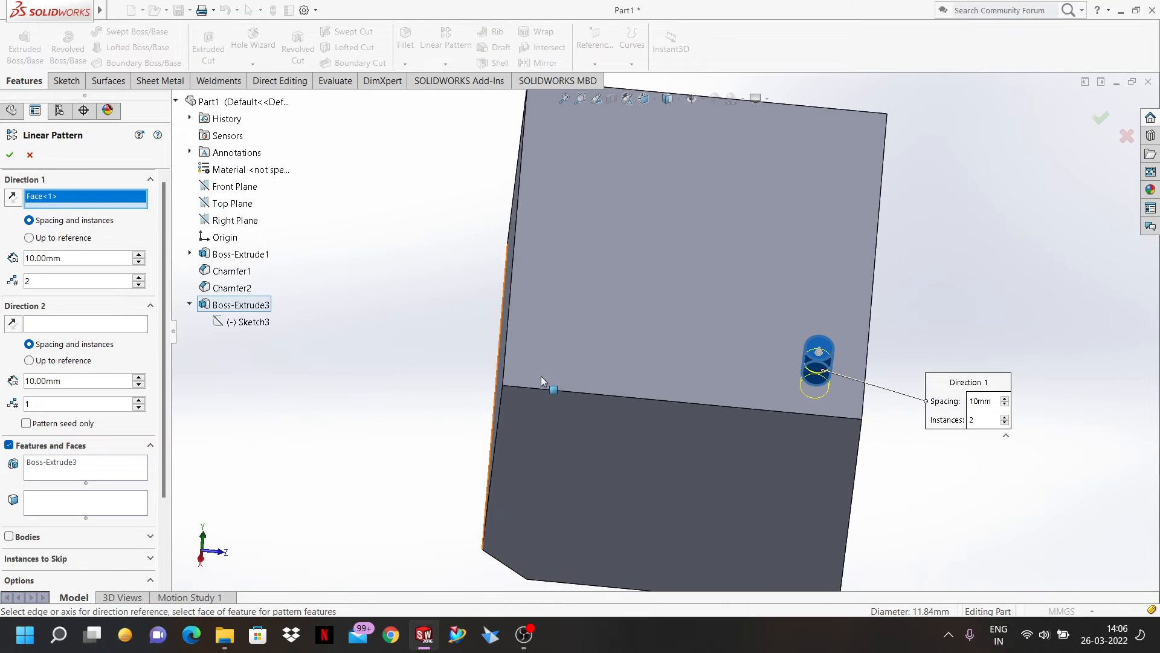
click(614, 394)
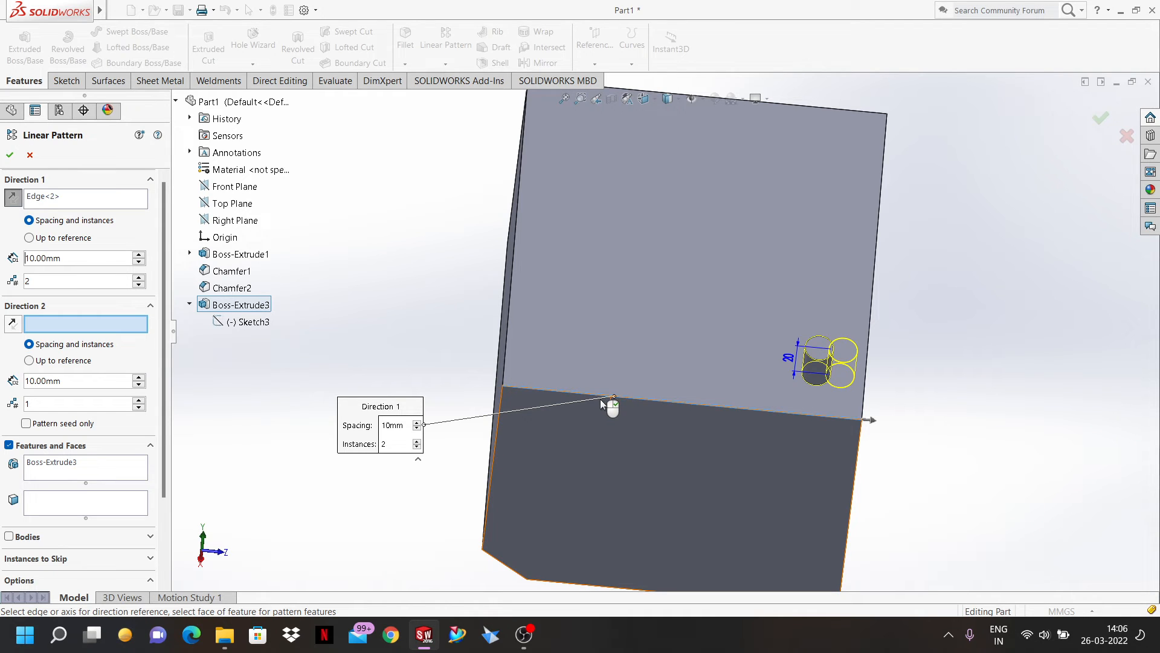
- Reverse Direction 1 back and forth, leaving it pointing from the boss across the face
middle_drag(659, 343, 661, 402)
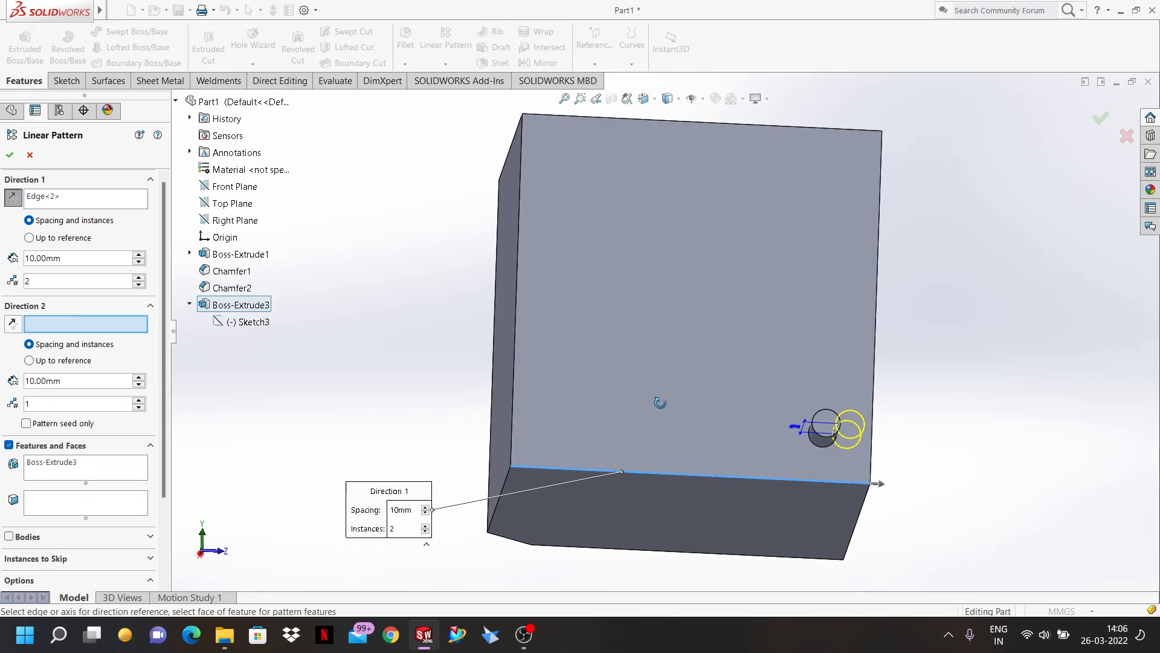
click(14, 198)
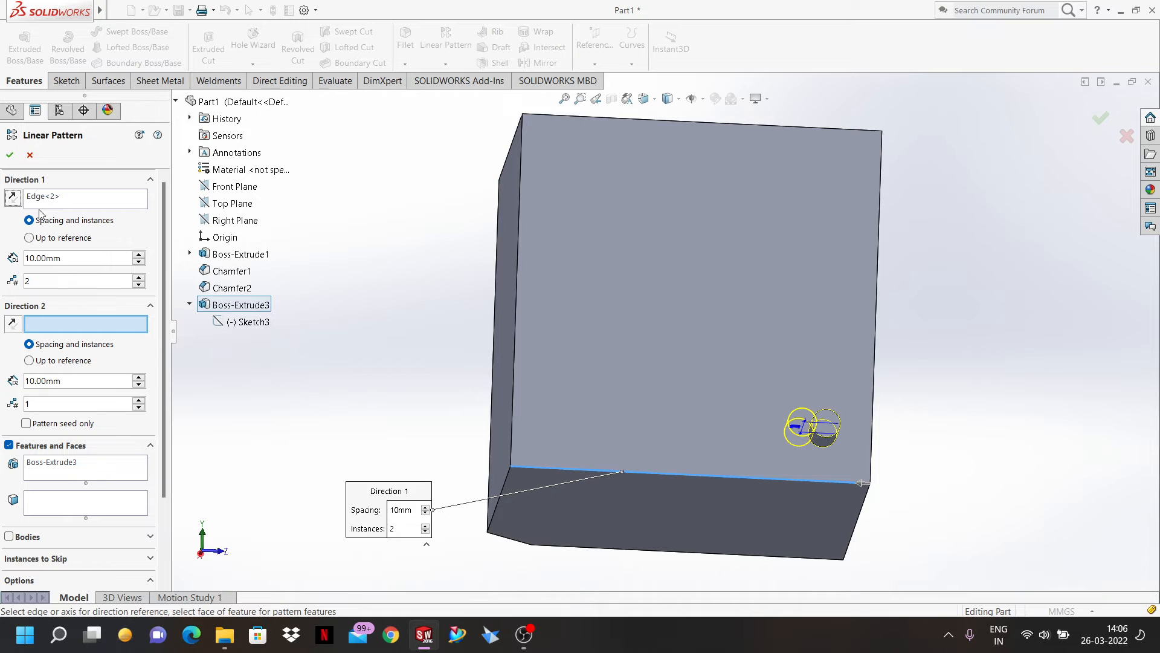
mouse_move(681, 16)
mouse_down()
mouse_move(718, 17)
mouse_move(664, 23)
mouse_up()
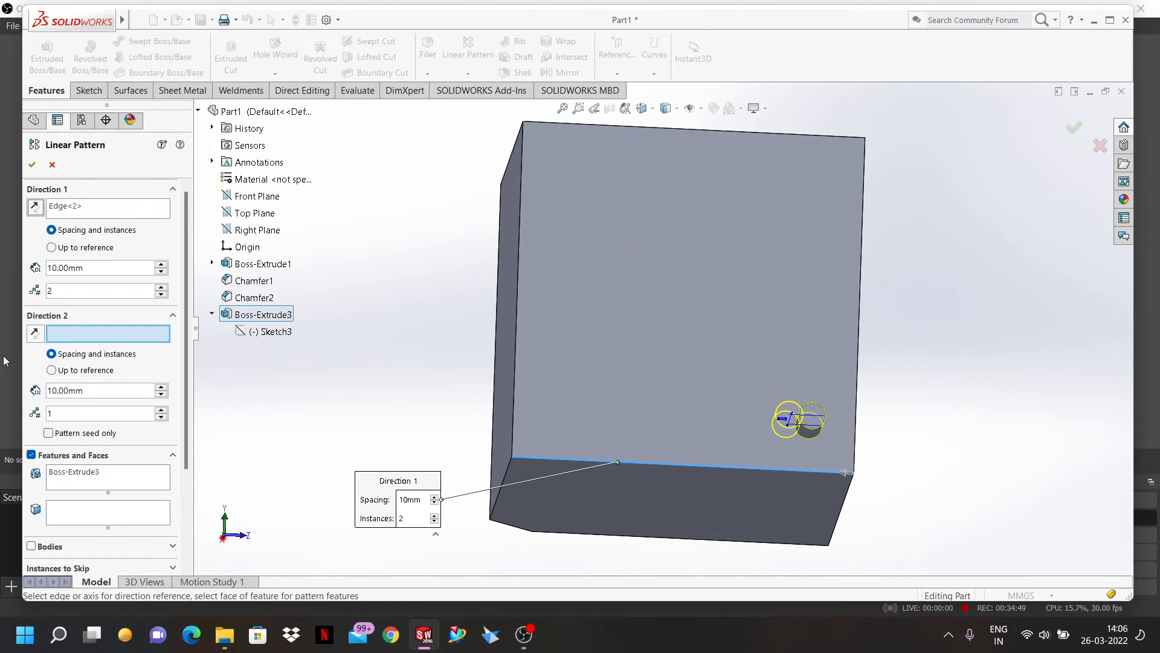
click(35, 208)
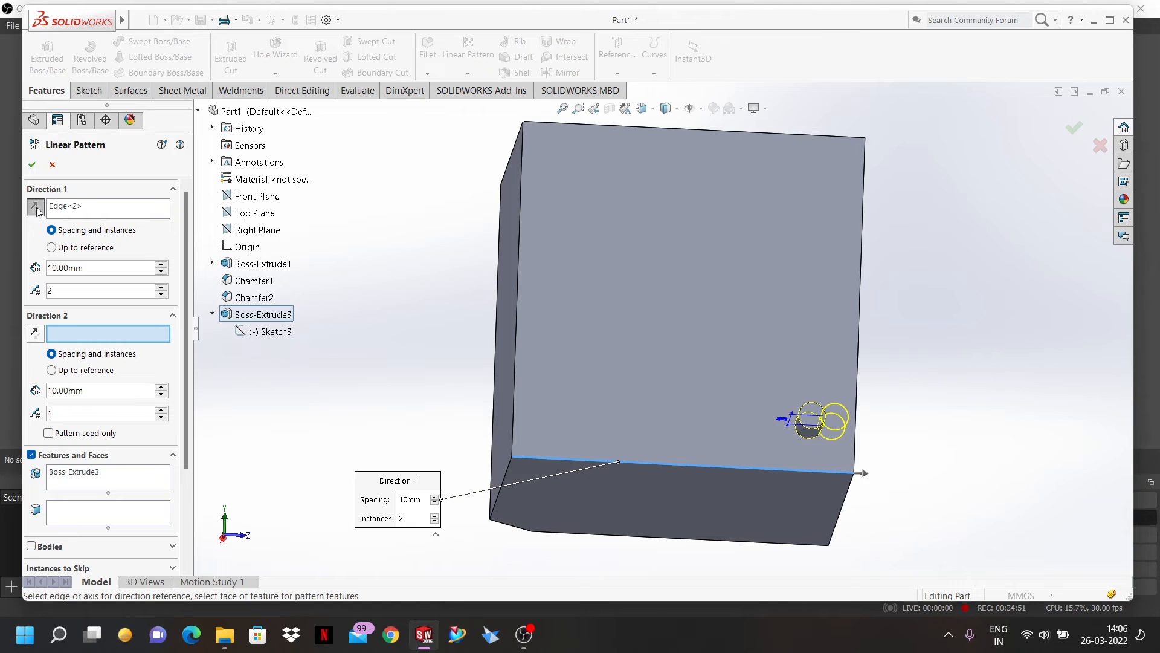
click(35, 208)
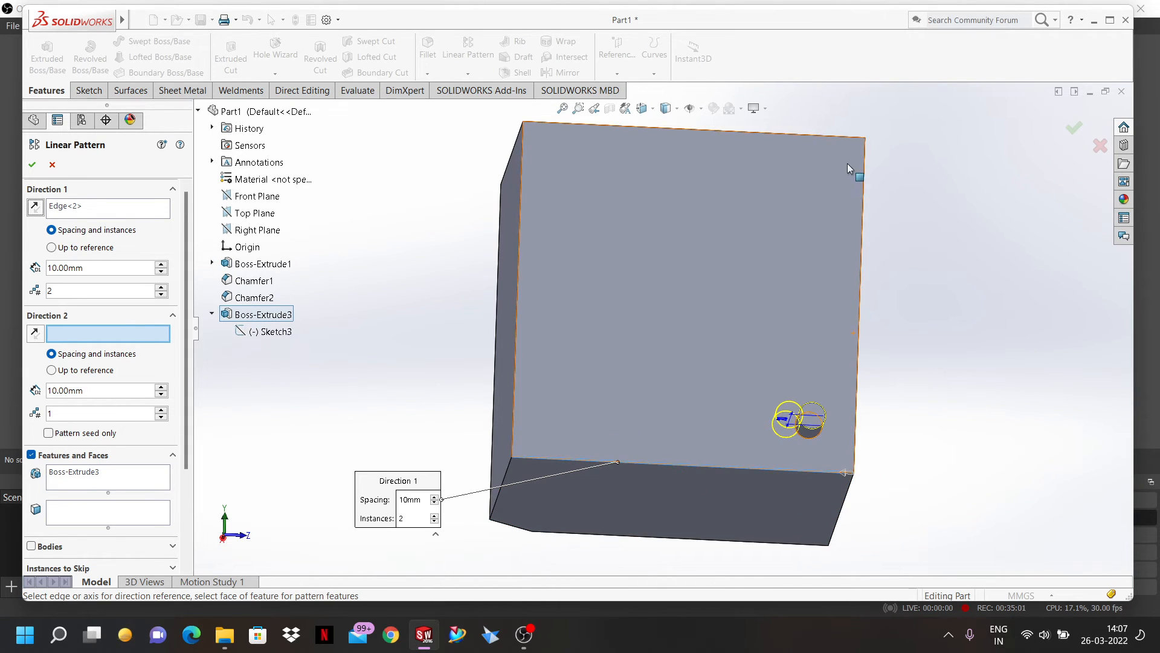
- Try the face's vertical edge near the boss as Direction 2, and clear both direction references
click(862, 269)
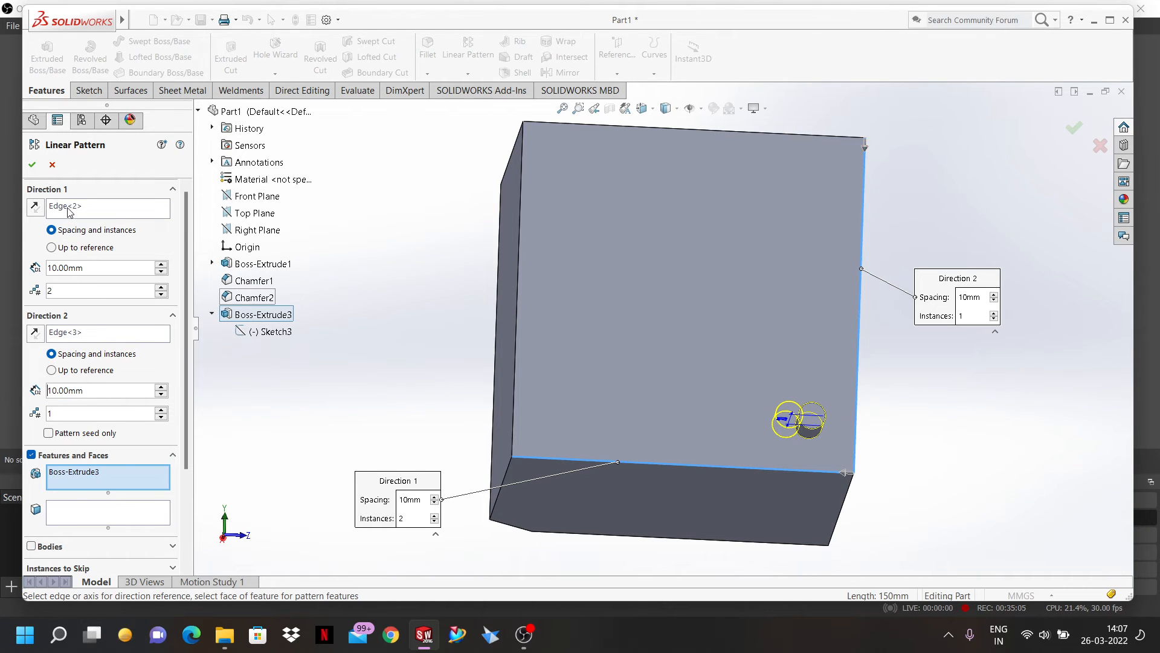
click(61, 334)
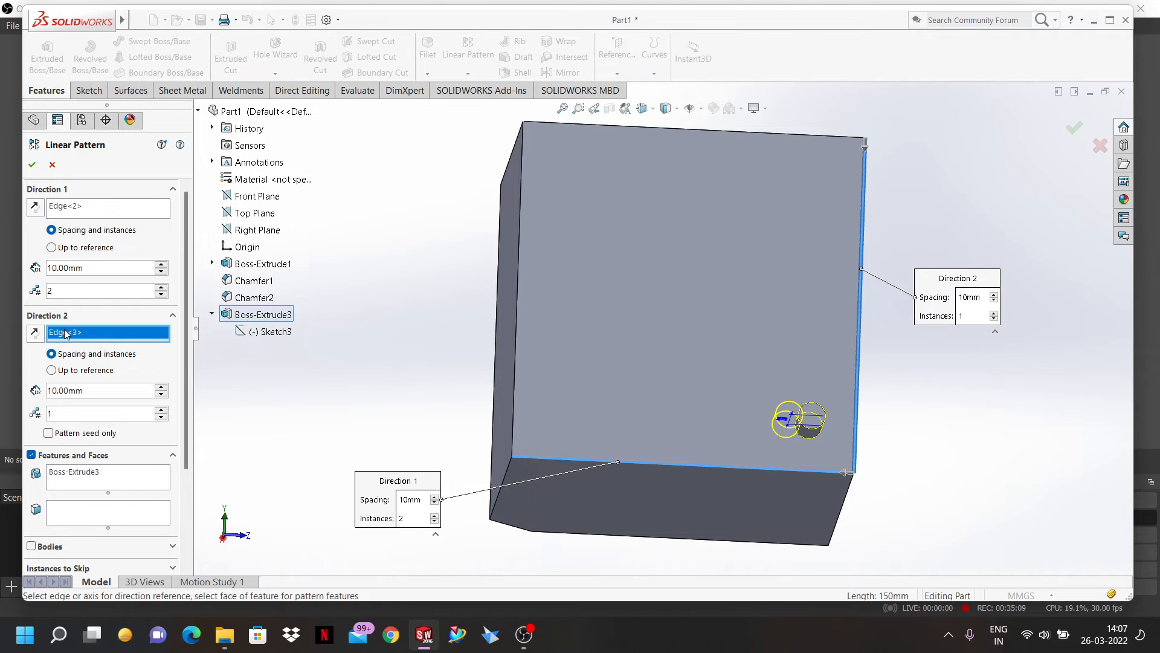
key(Delete)
click(65, 210)
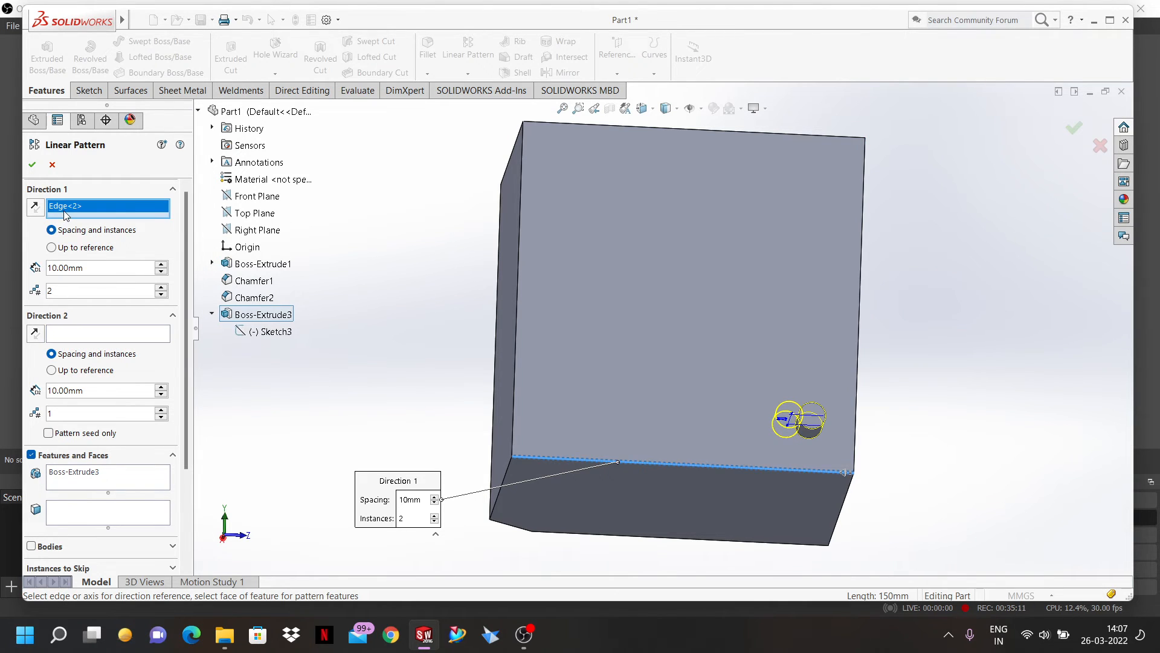
key(Delete)
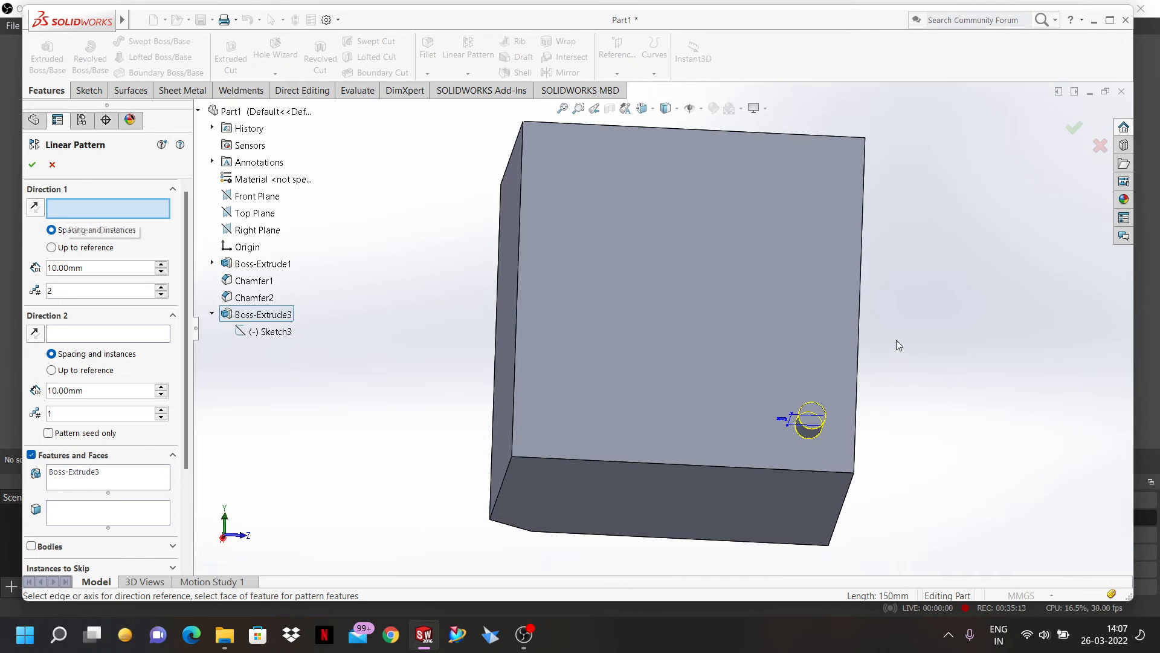
- Set the face's vertical edge near the boss as Direction 1 and its lower edge as Direction 2, reversing Direction 2 to run across the face
click(861, 320)
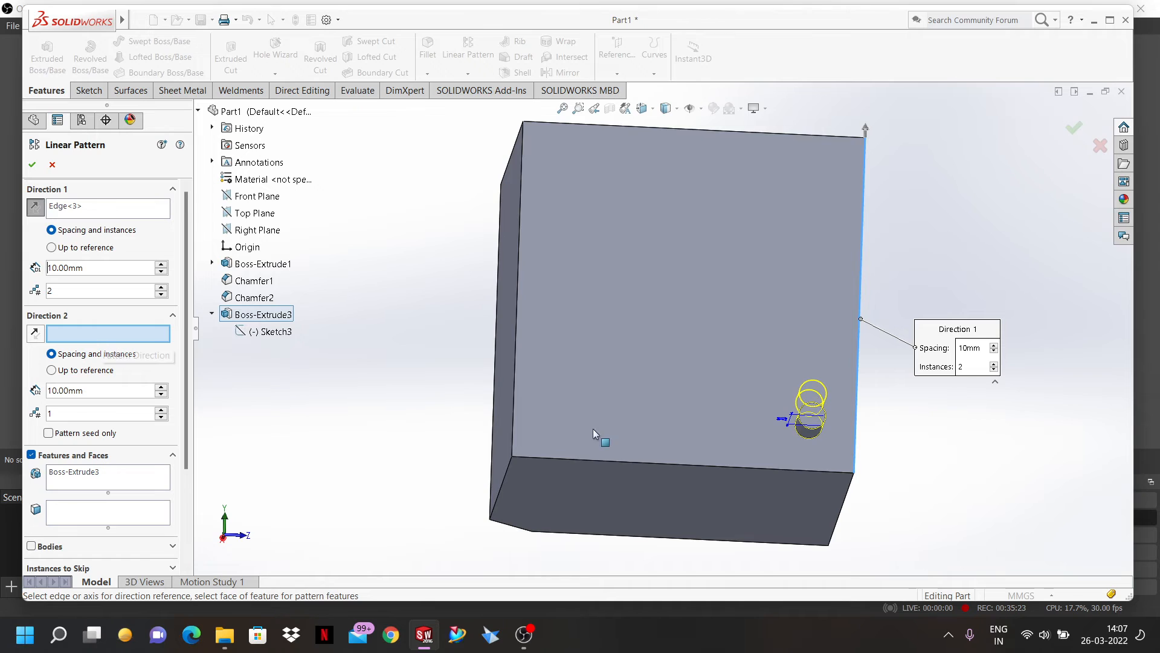
click(634, 473)
click(633, 473)
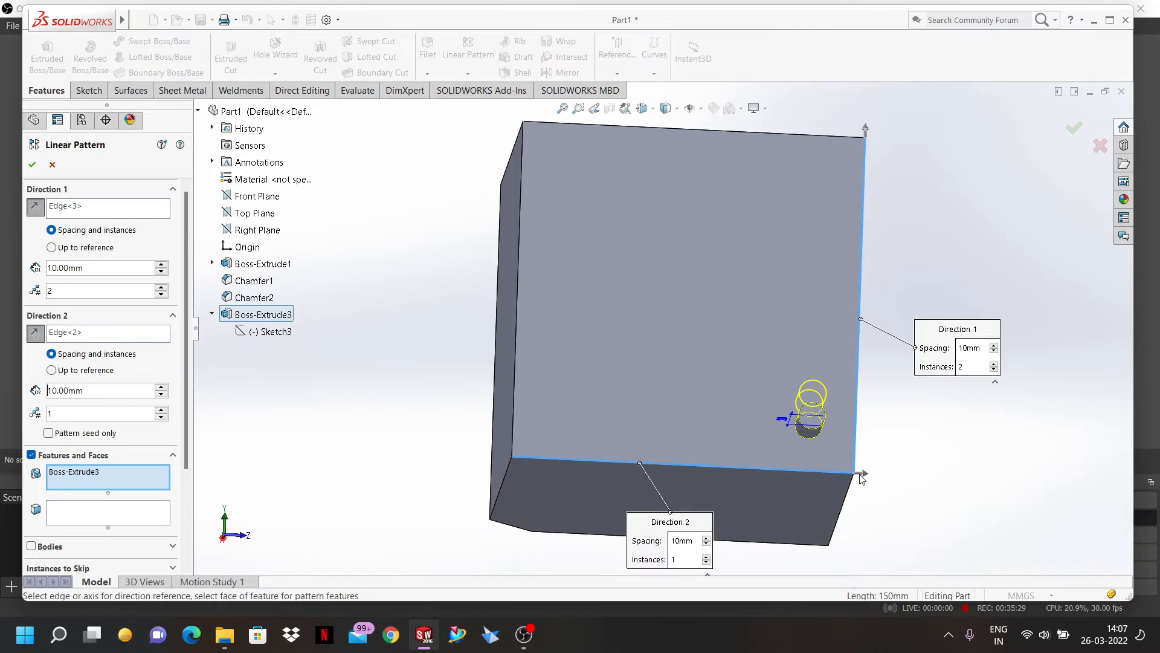
click(35, 334)
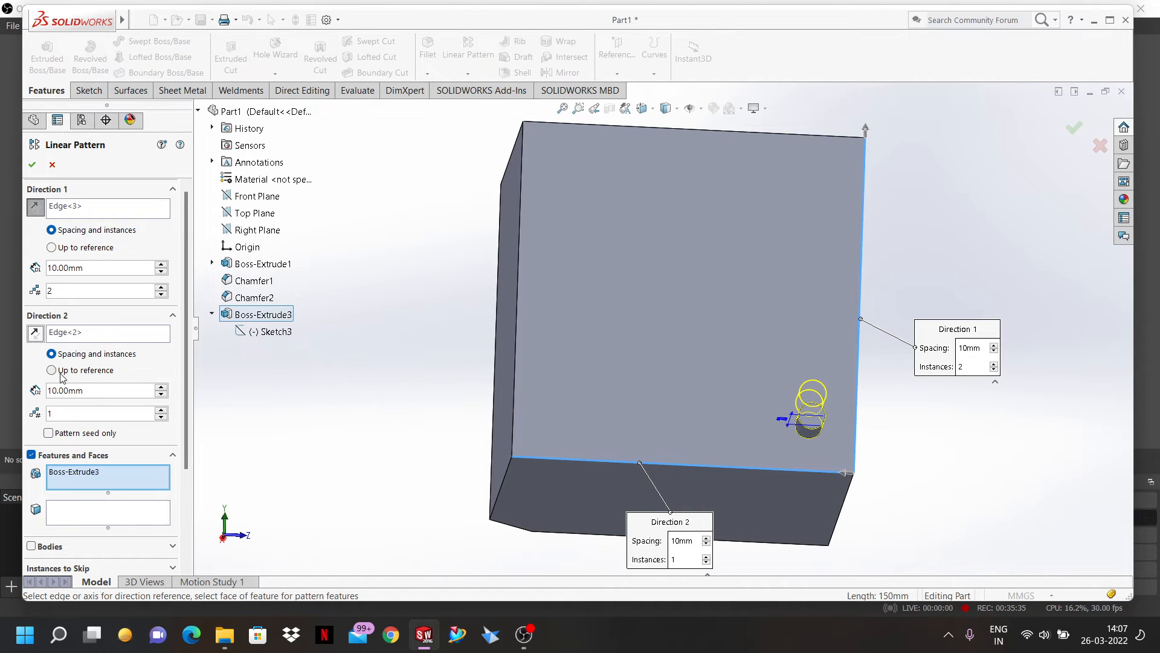
- Set the boss pattern to 5 instances in Direction 2 and 6 instances in Direction 1
double_click(90, 390)
key(Tab)
text(5)
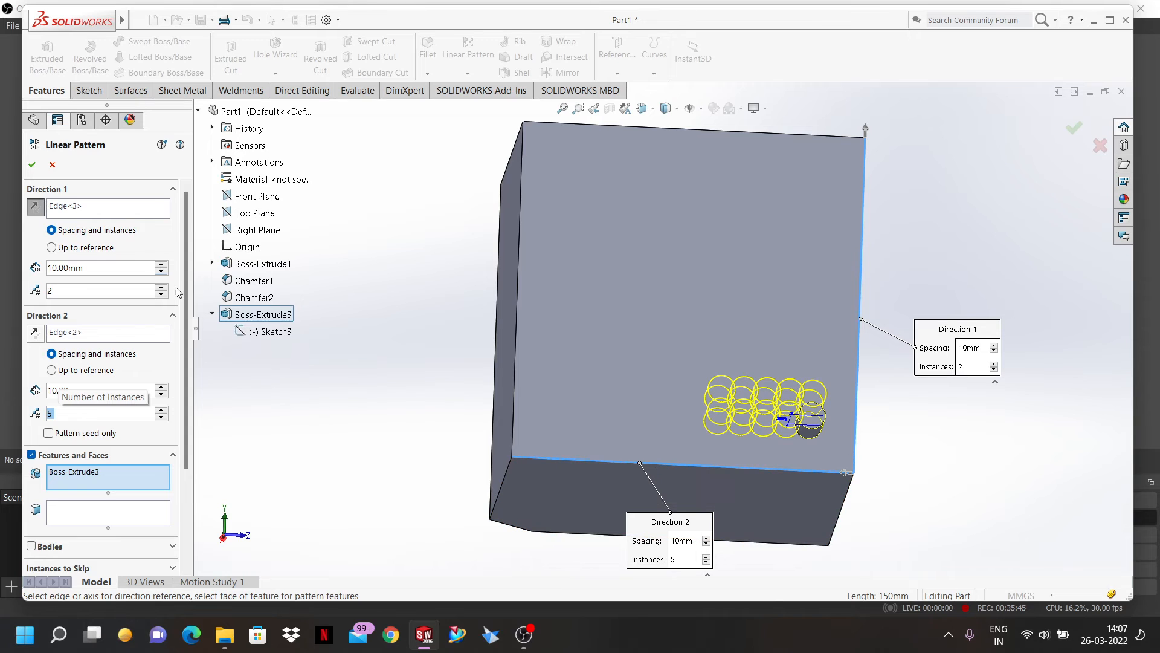
click(48, 290)
text(6)
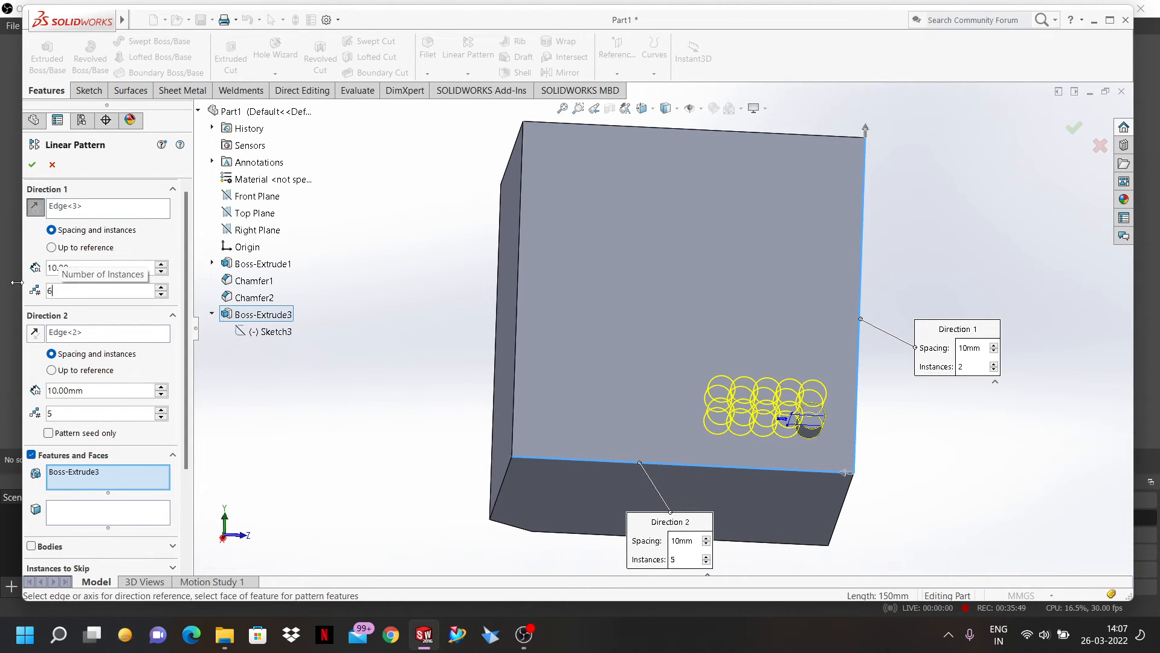
key(Return)
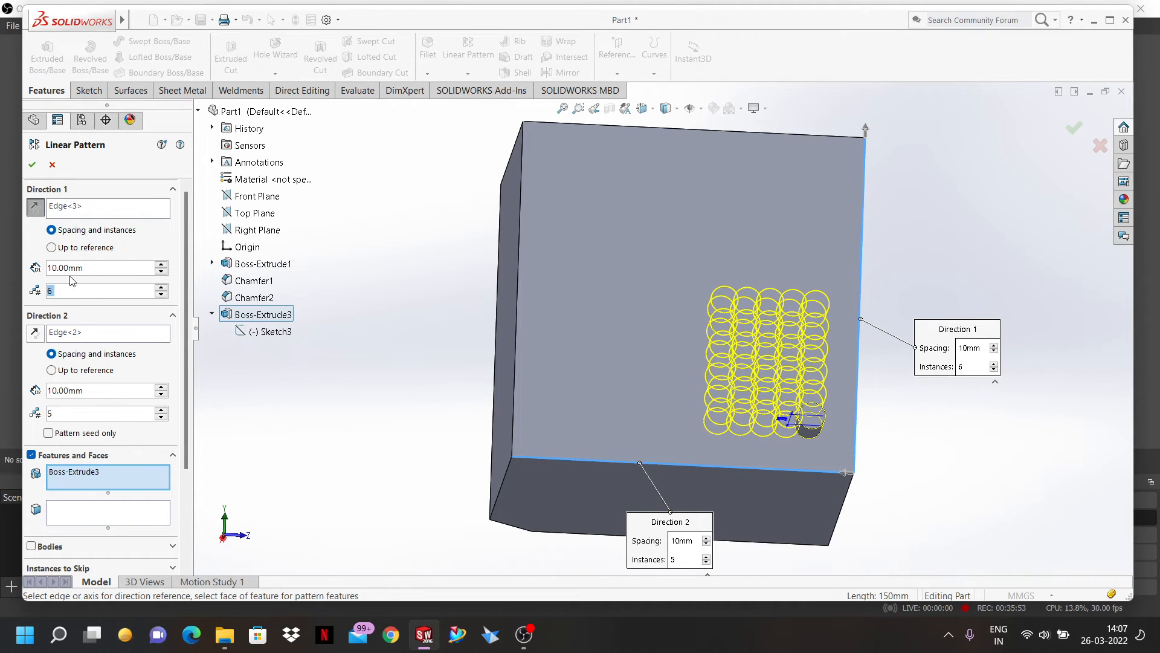
- Set the pattern spacing to 20 mm in Direction 1 and 50 mm in Direction 2
drag(99, 267, 35, 268)
text(20)
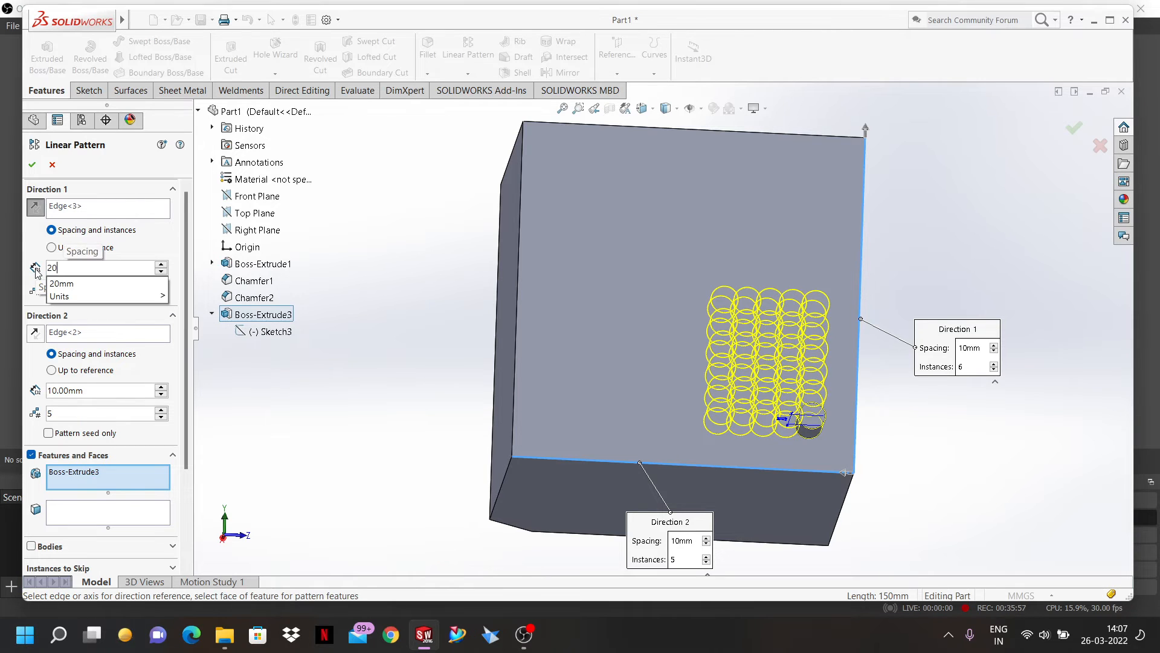
key(Return)
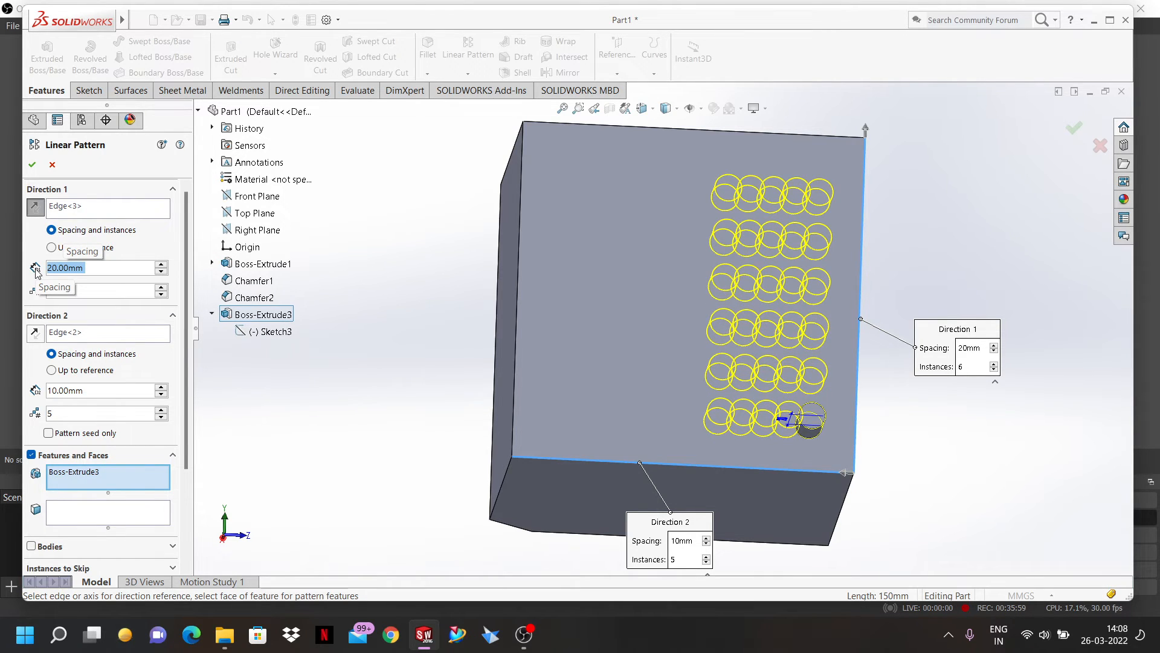
drag(91, 390, 37, 396)
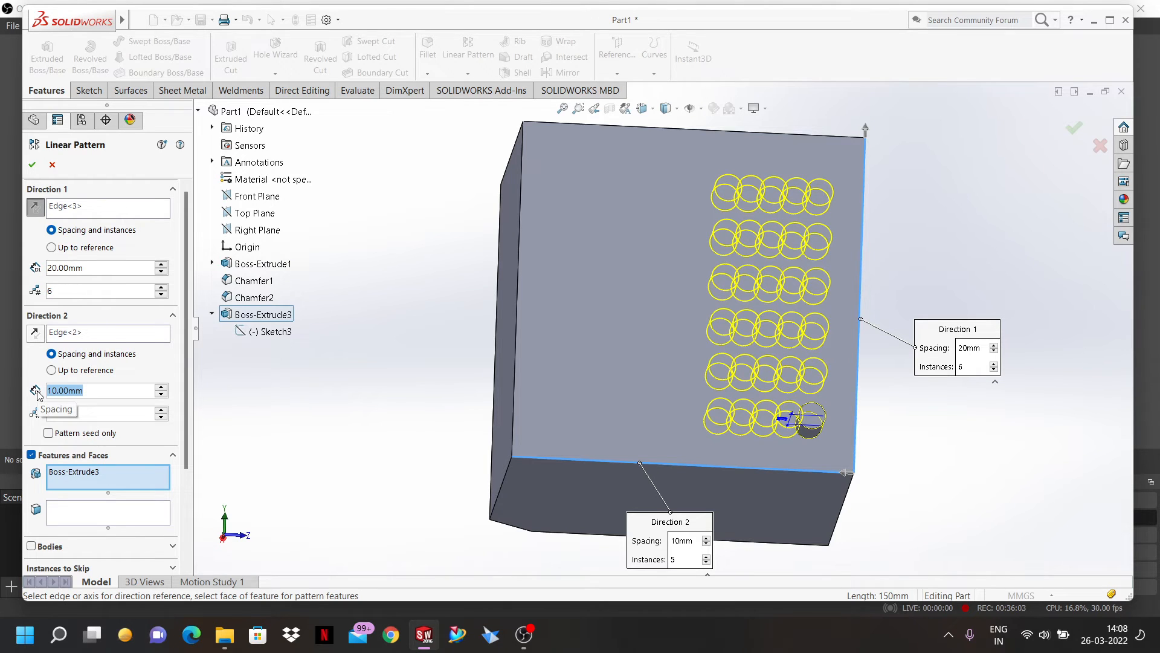
text(50)
key(Return)
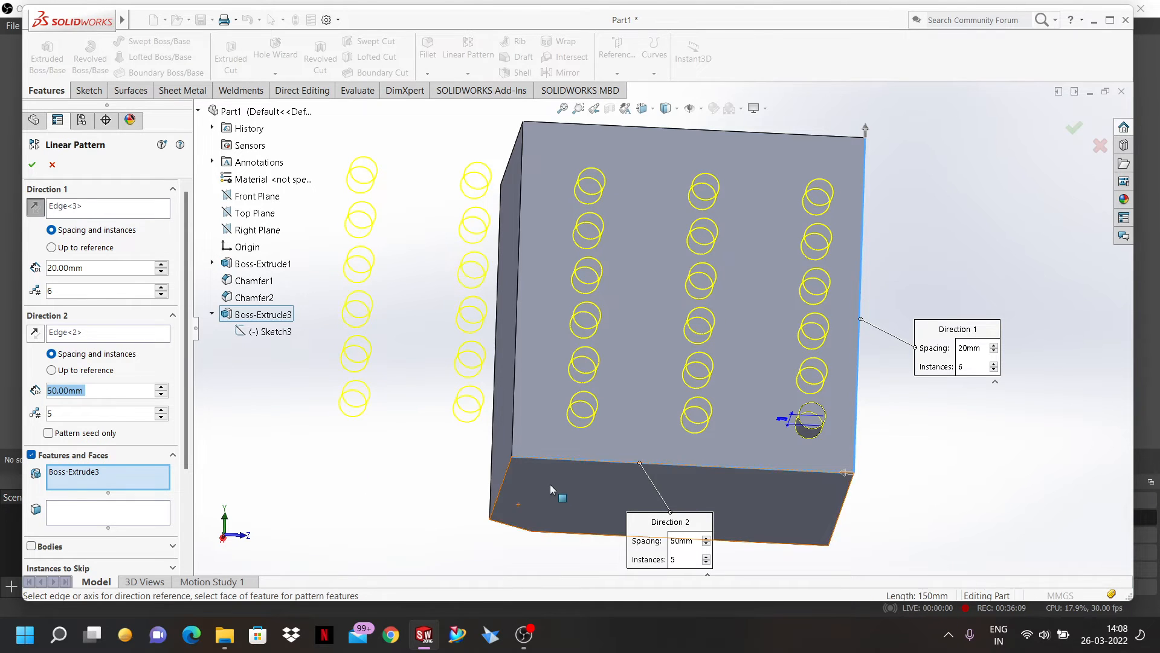
- Check the pattern preview against the block face and create the two-direction linear pattern
middle_drag(562, 508, 566, 387)
scroll(567, 466, up, 5)
scroll(604, 363, down, 3)
middle_drag(642, 330, 624, 262)
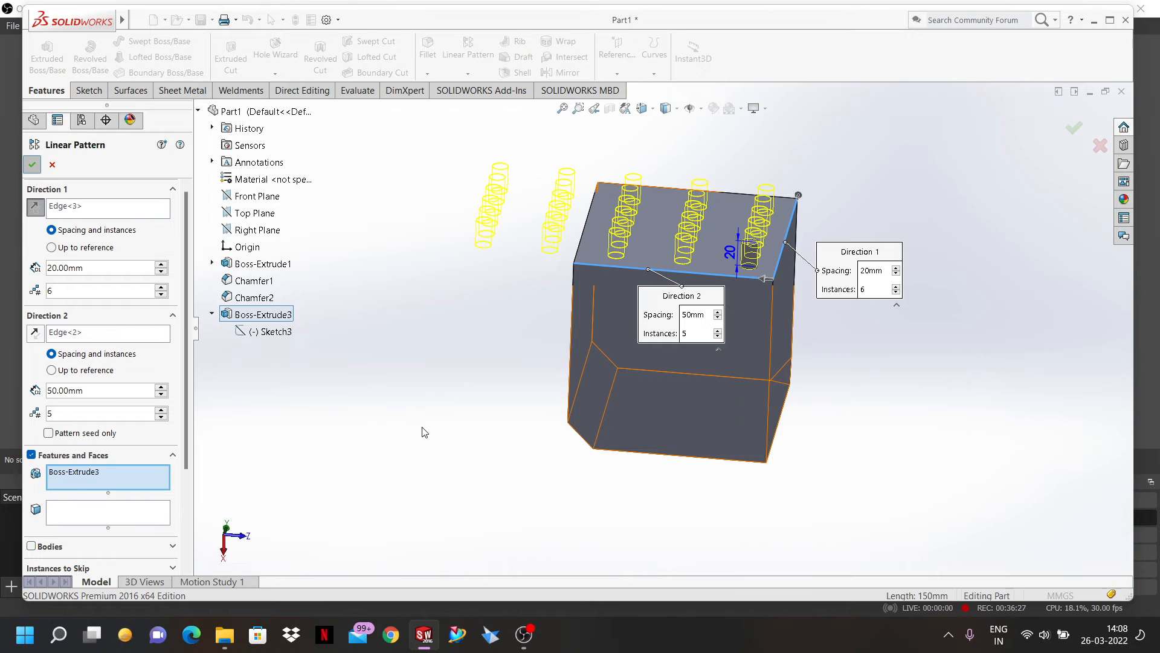
key(Return)
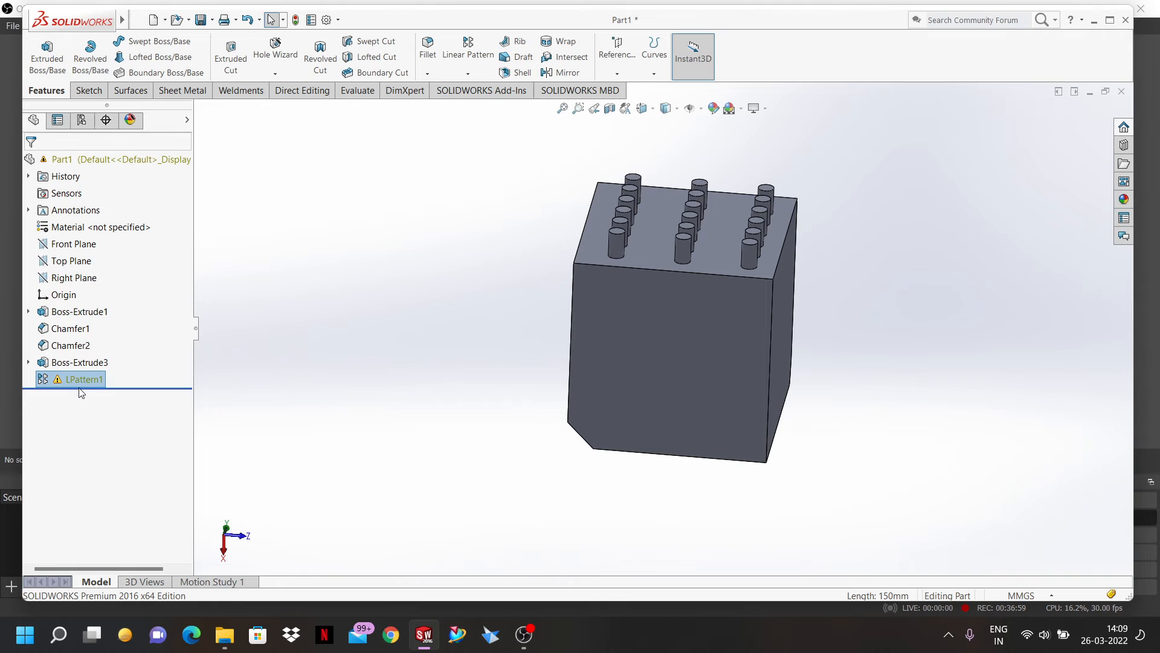
- Reopen the linear pattern for editing and set its Direction 2 spacing to 20 mm
mouse_move(79, 389)
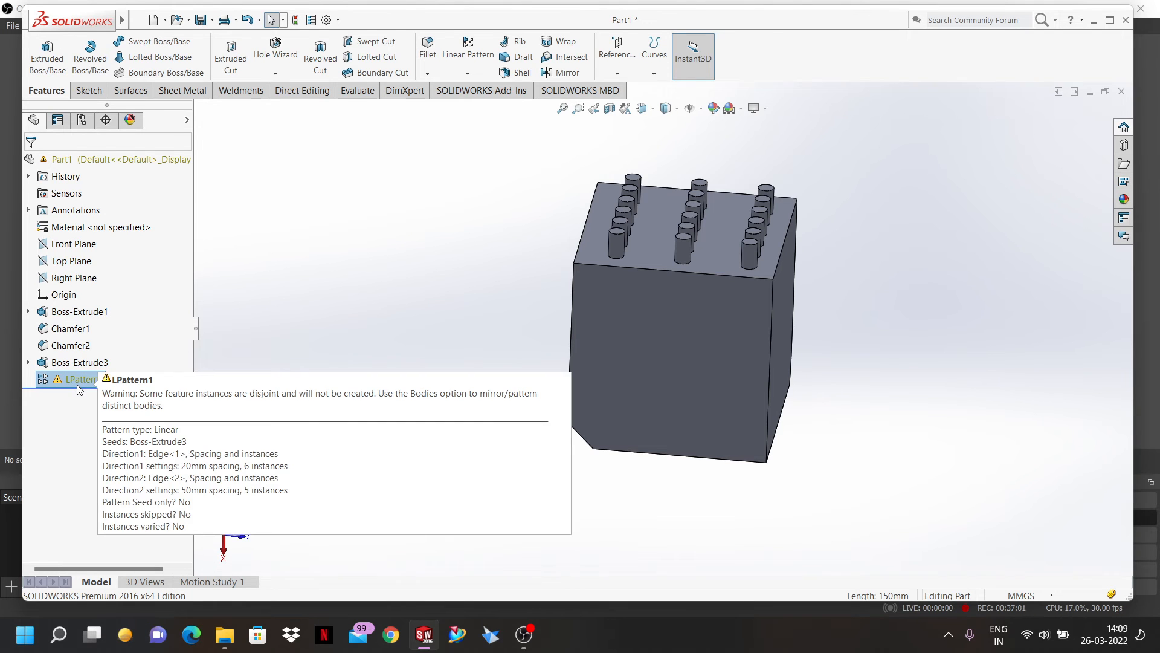
right_click(84, 383)
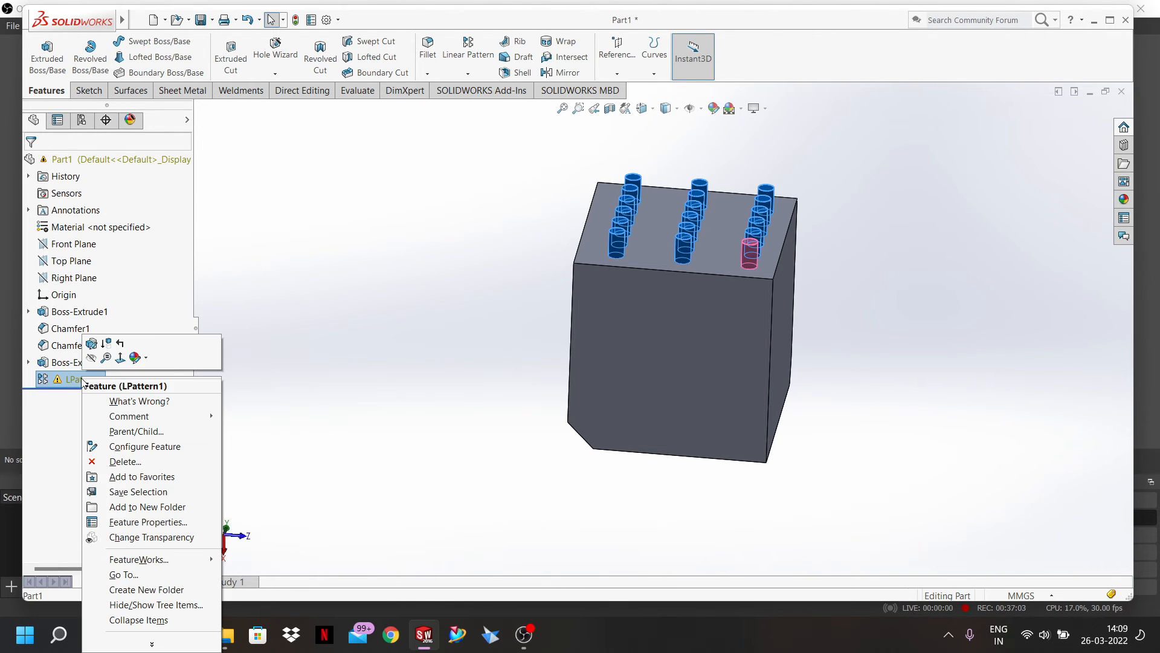
click(92, 343)
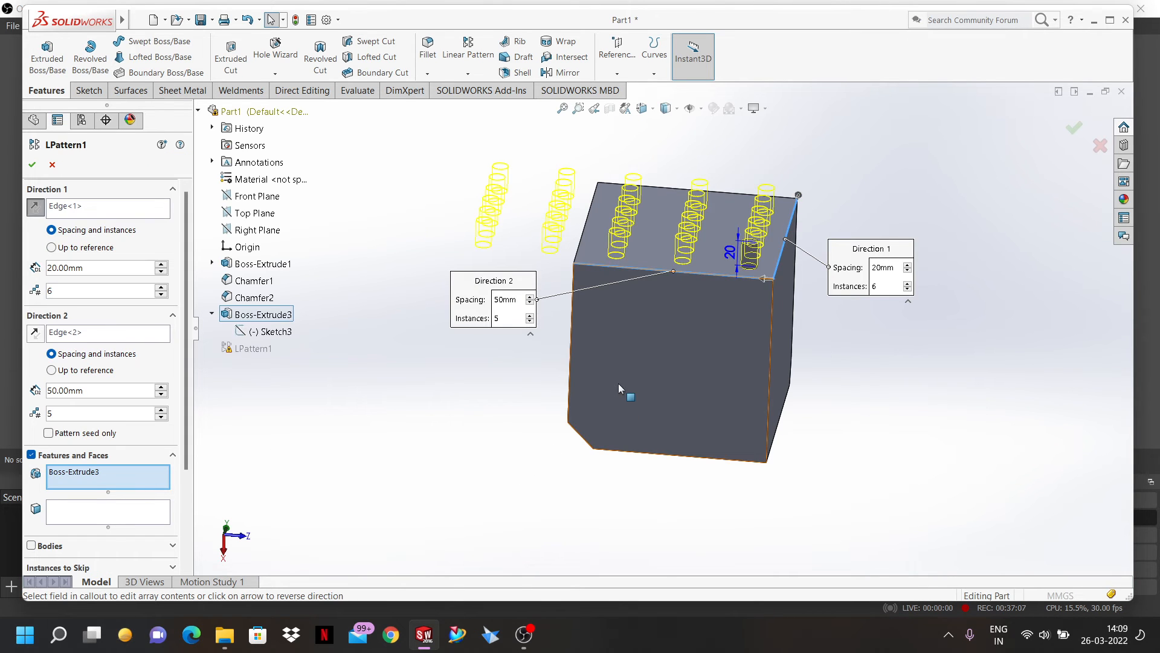
middle_drag(626, 434, 605, 429)
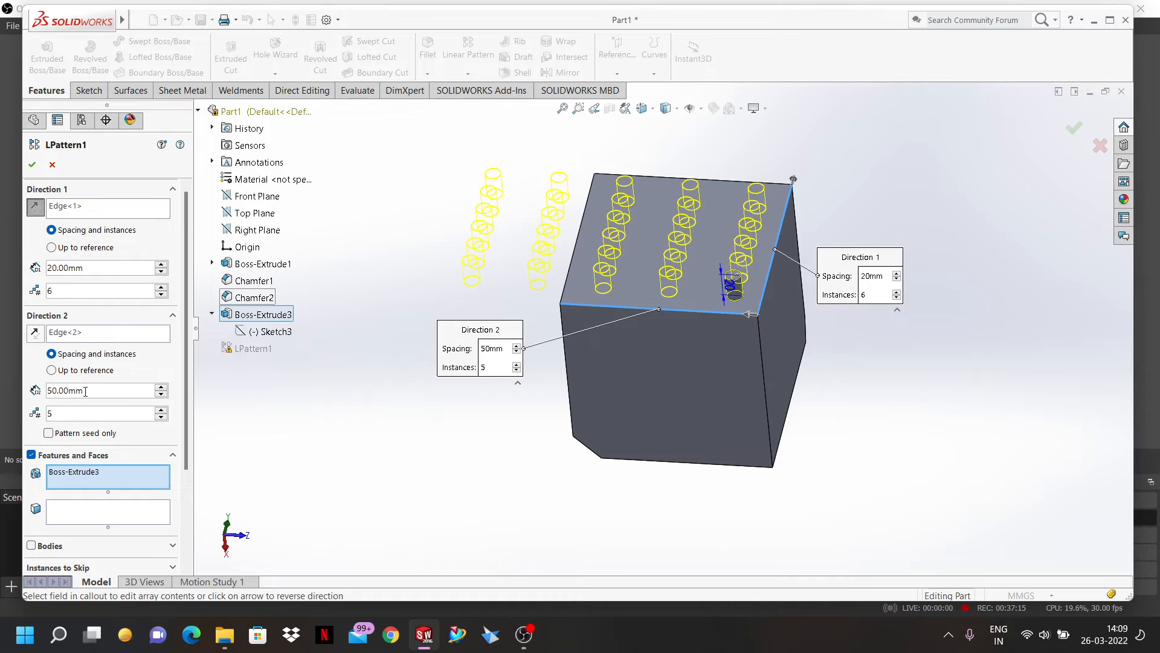
click(85, 392)
text(20)
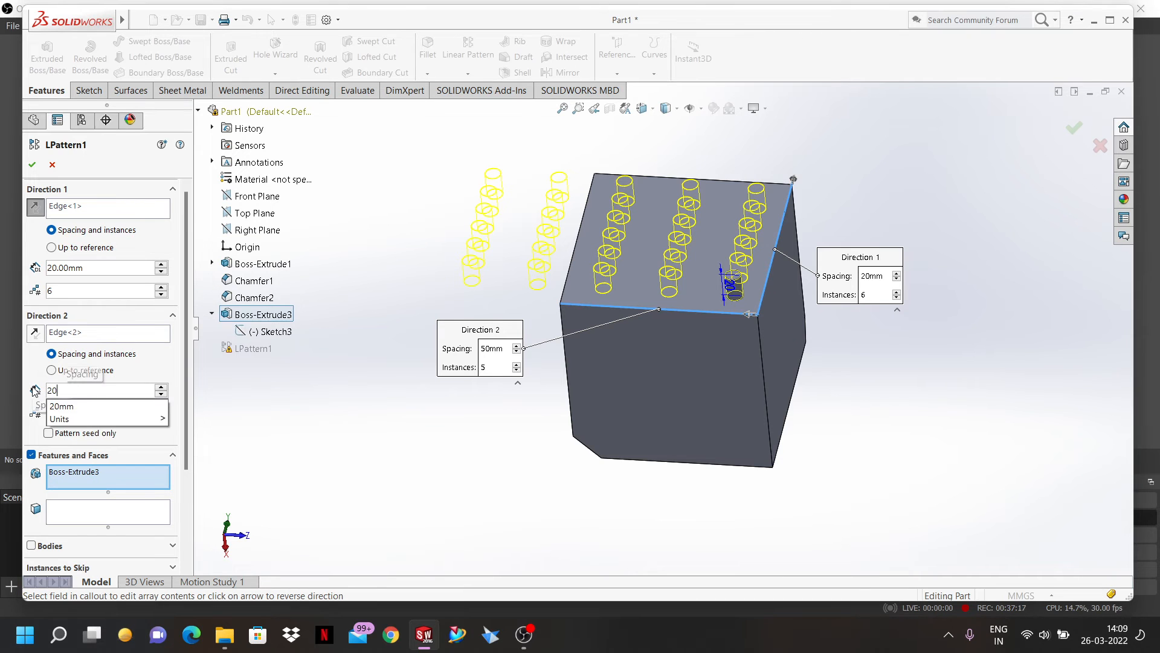
key(Return)
middle_drag(424, 265, 435, 332)
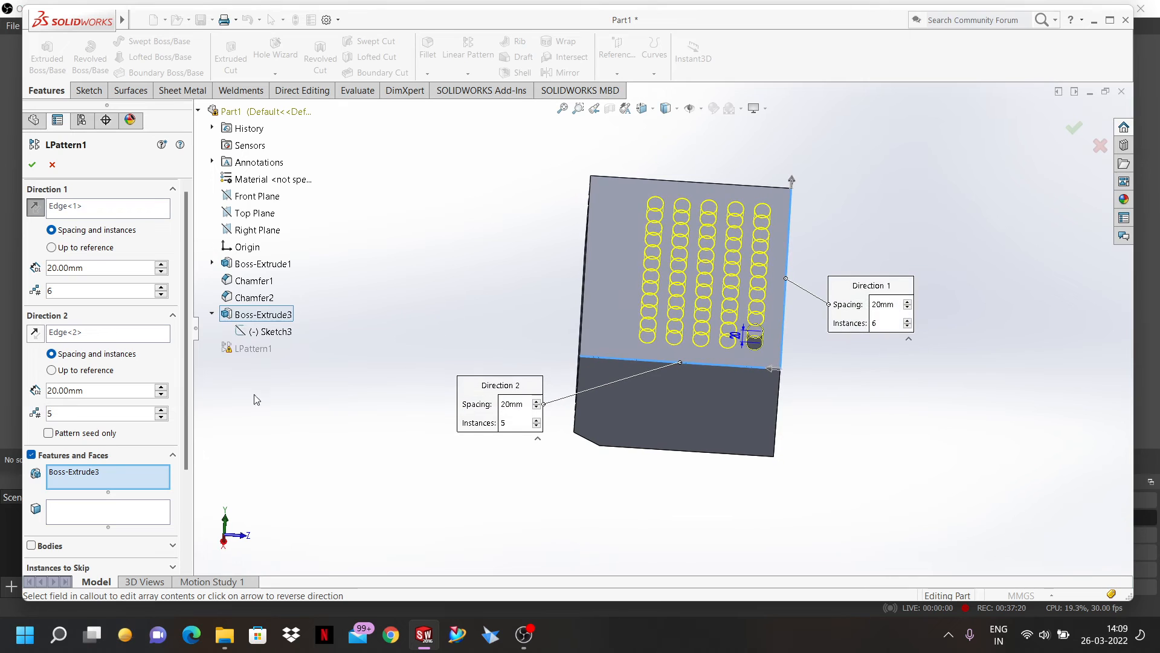
- Set the Direction 2 spacing of the boss pattern to 25 mm
click(98, 391)
text(25)
key(Return)
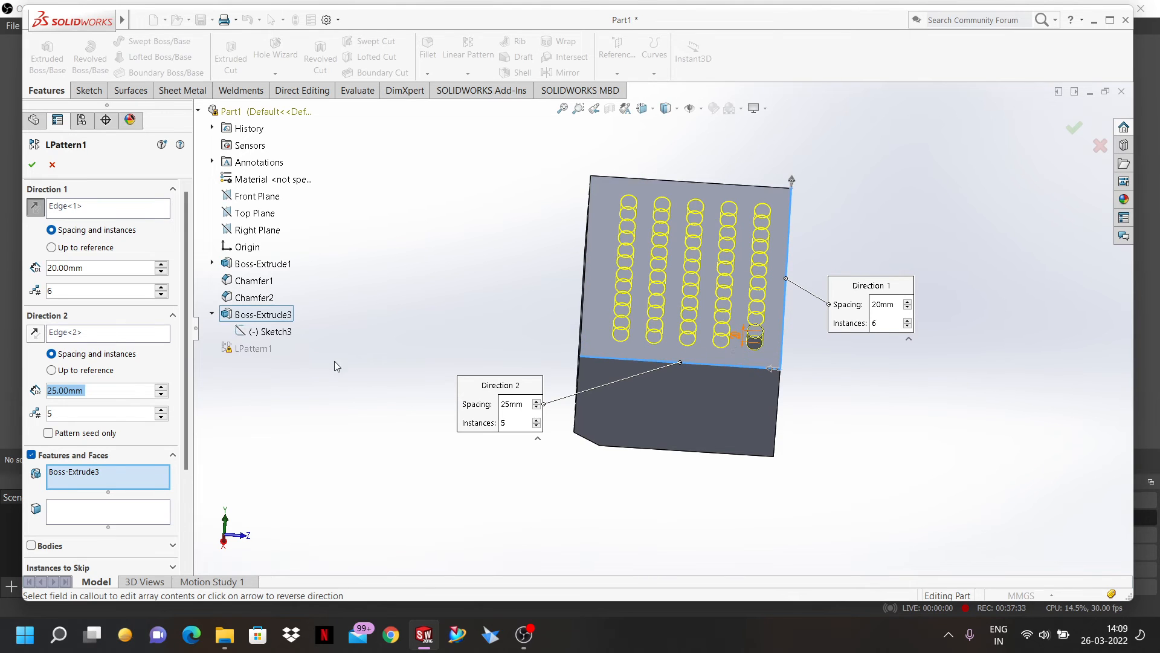
- Switch Direction 1 to Up to reference and pick the lower corner vertex of the patterned face farthest from the boss
click(52, 248)
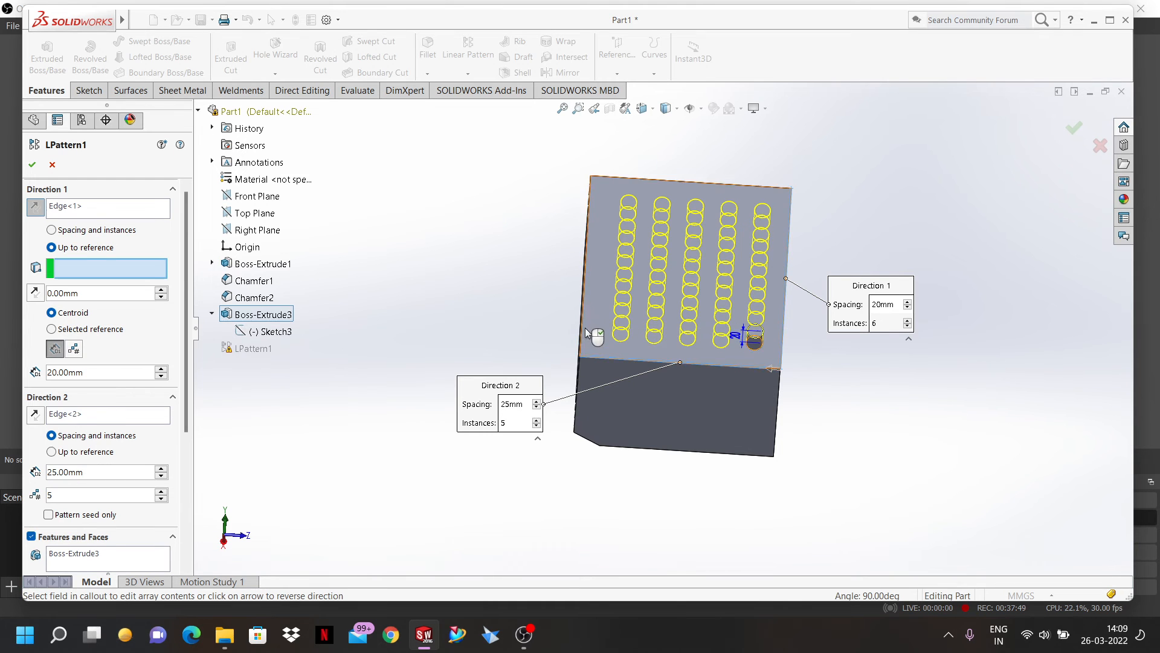
scroll(585, 342, up, 1)
scroll(618, 358, down, 6)
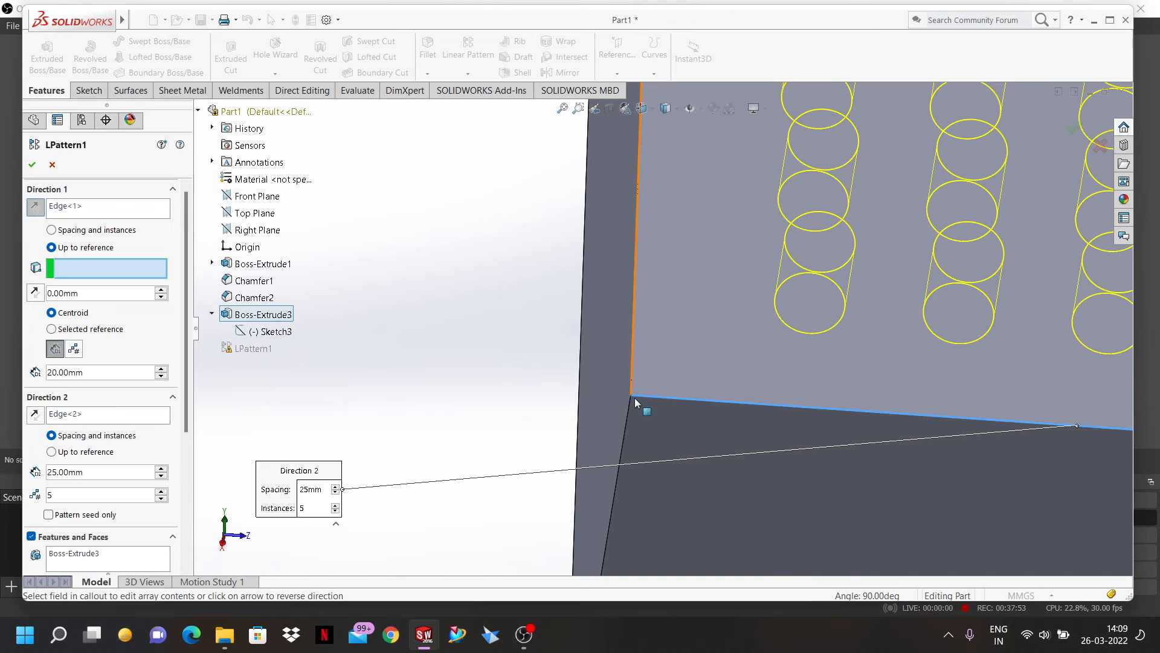
click(631, 395)
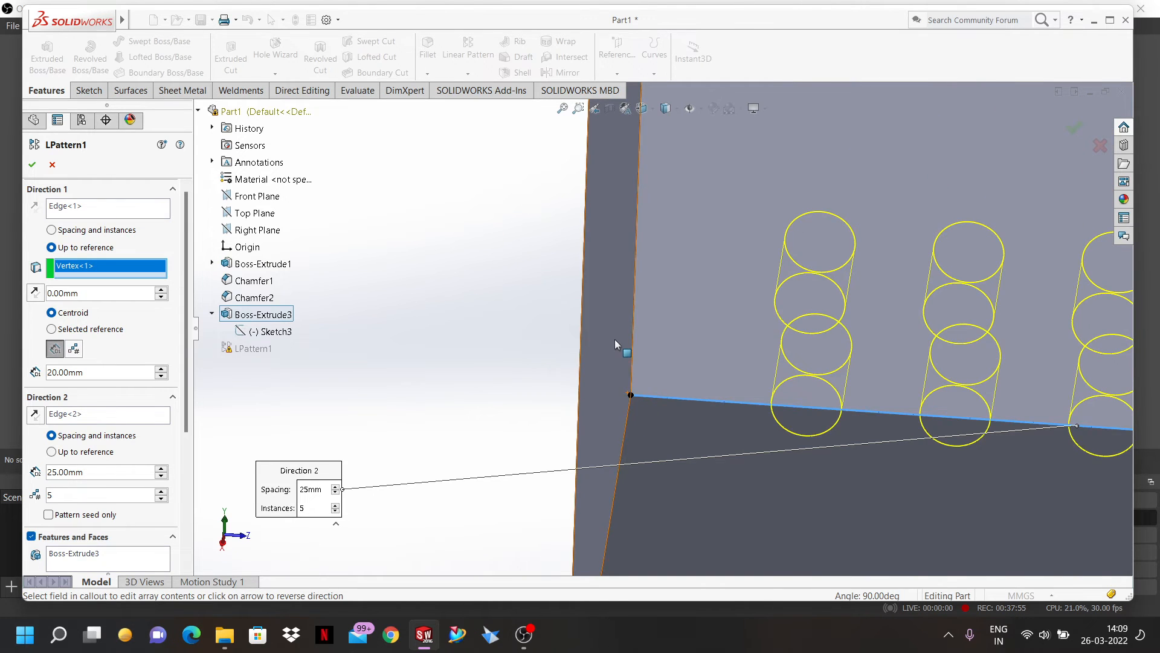
scroll(615, 339, up, 5)
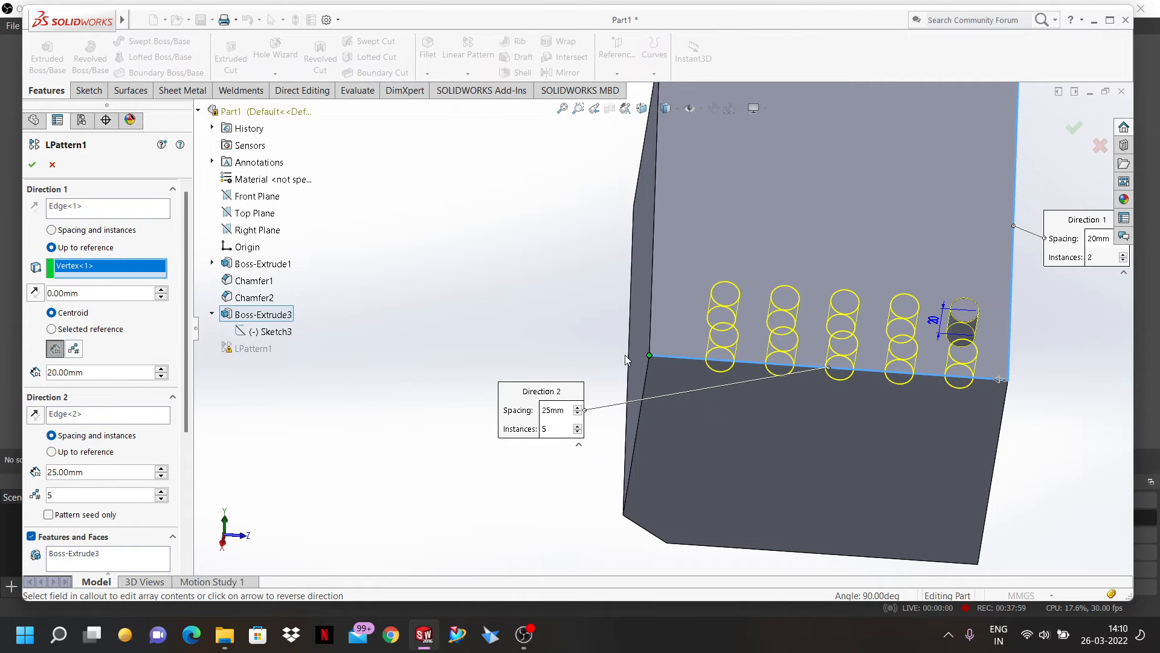
scroll(639, 387, up, 5)
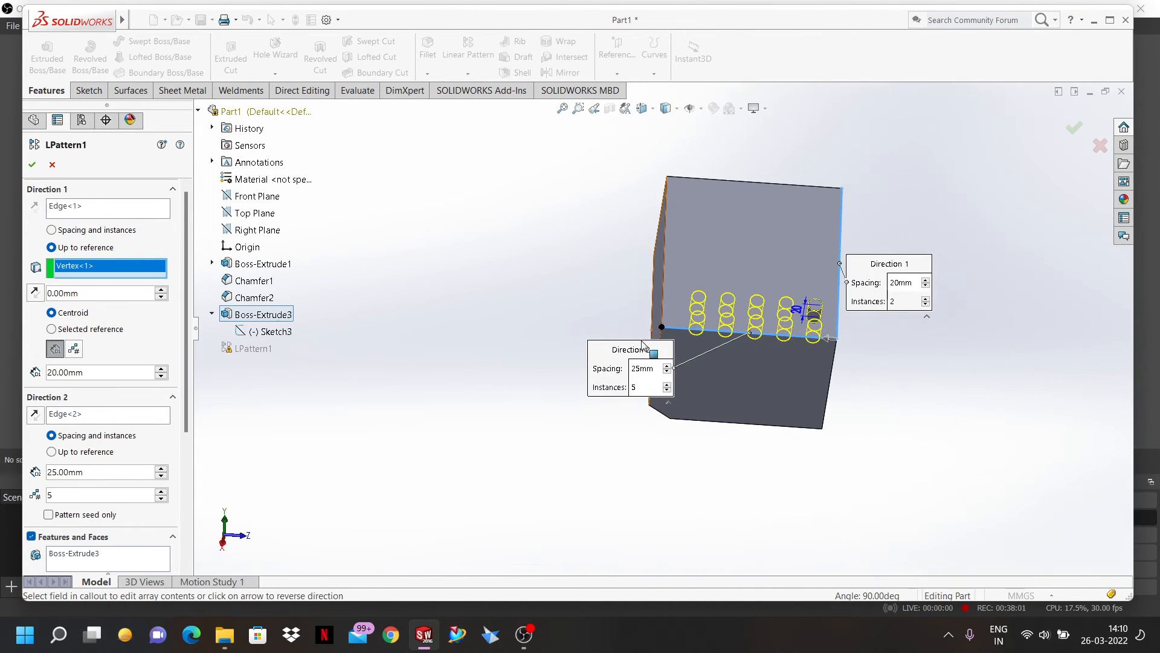
scroll(655, 176, down, 3)
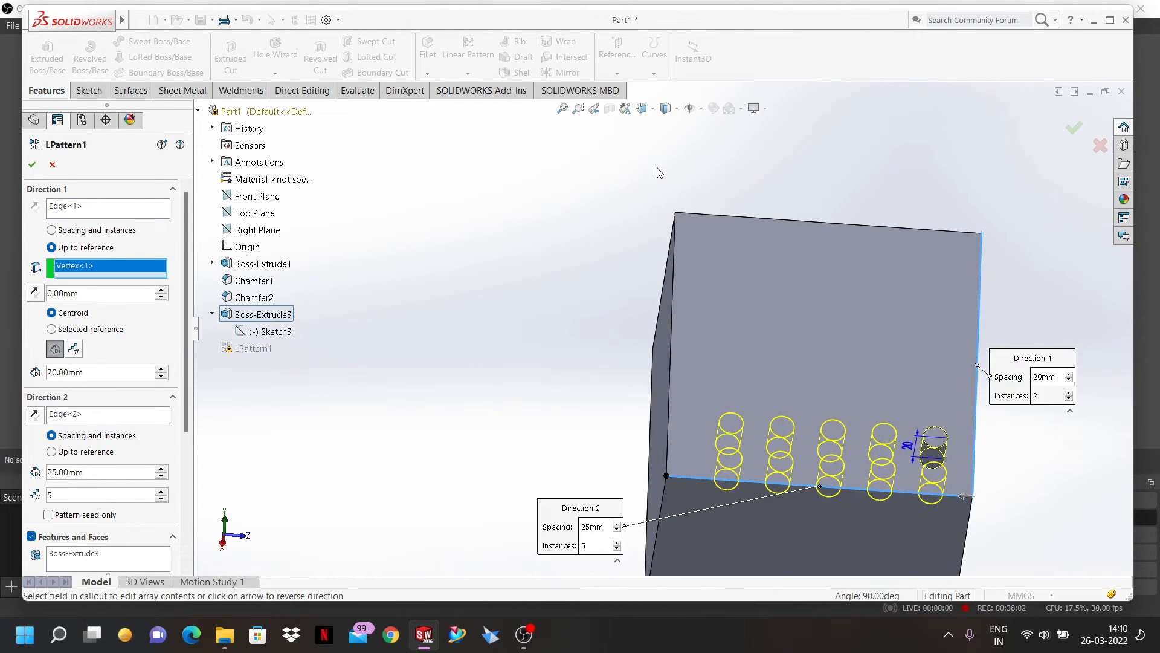
- Replace the Direction 1 reference with the face's upper corner vertex opposite the boss, and return Direction 1 to Spacing and instances
click(675, 214)
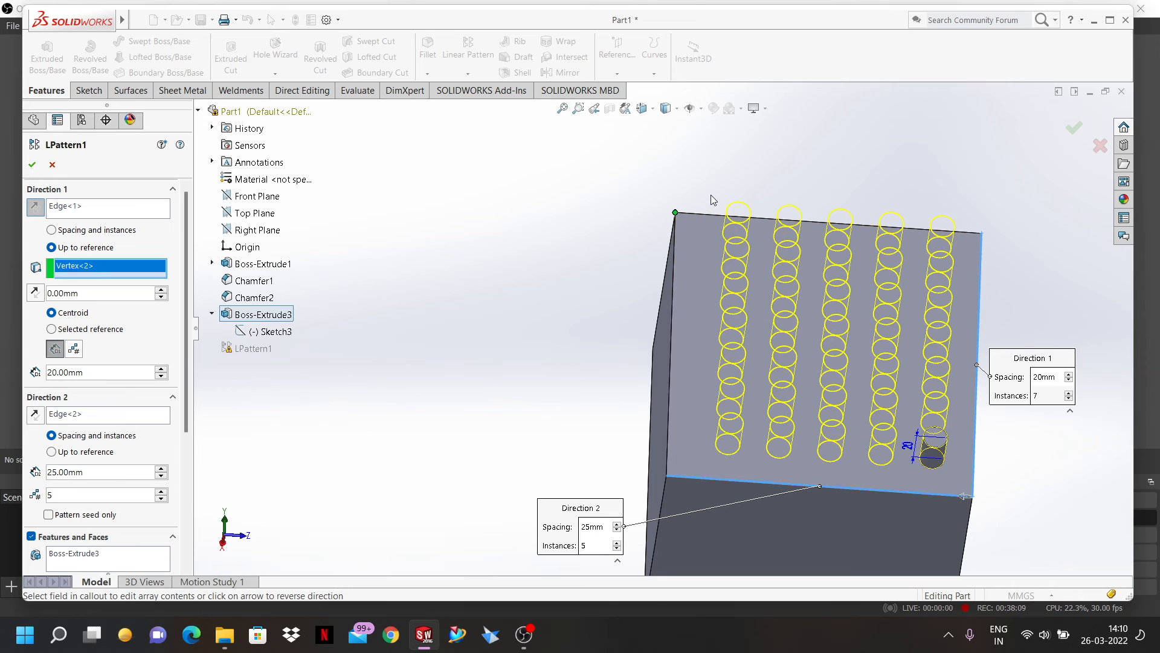
middle_drag(714, 352, 596, 338)
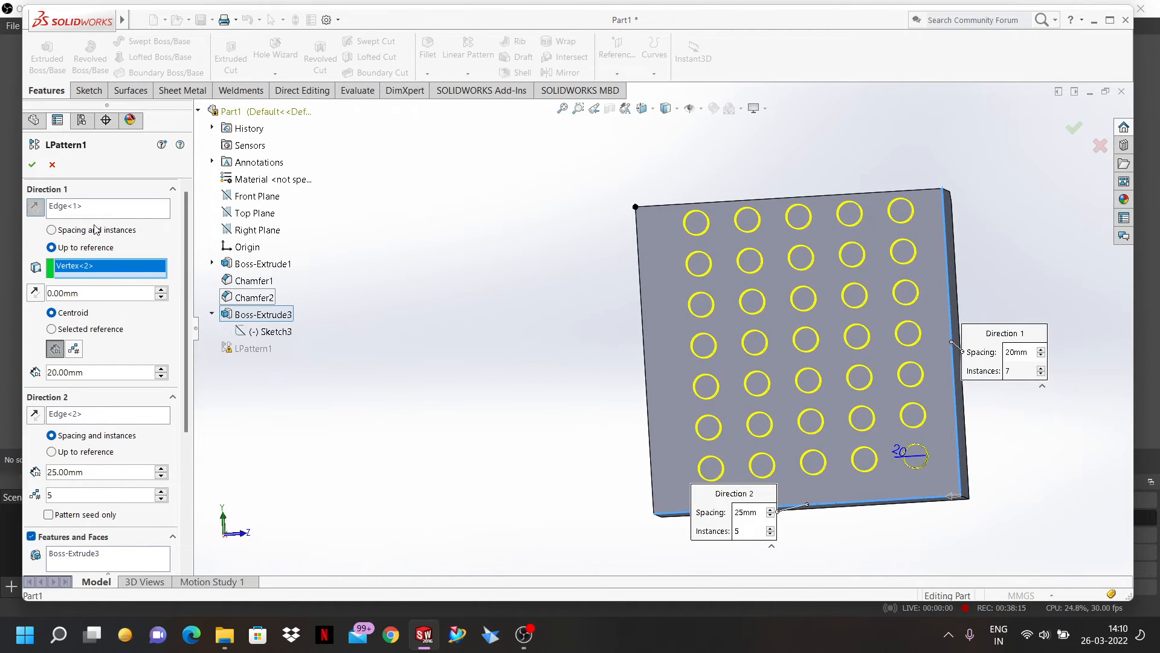
click(52, 230)
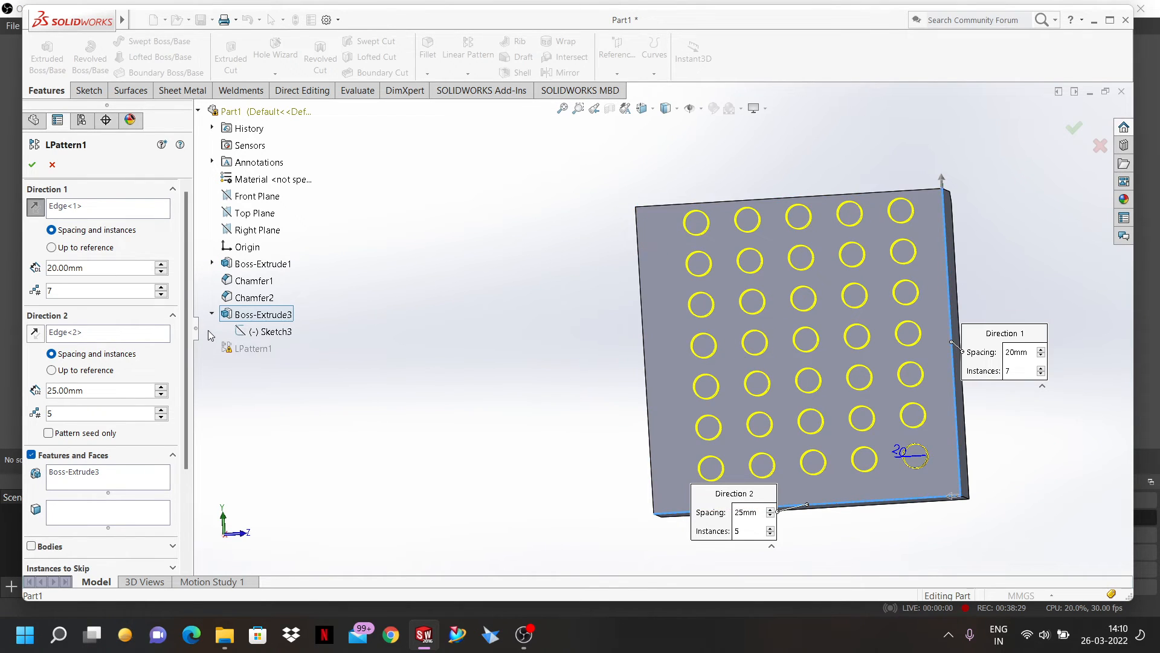
- Try Up to reference for Direction 2 with the face's lower corner vertex opposite the boss, and return to Spacing and instances
click(52, 371)
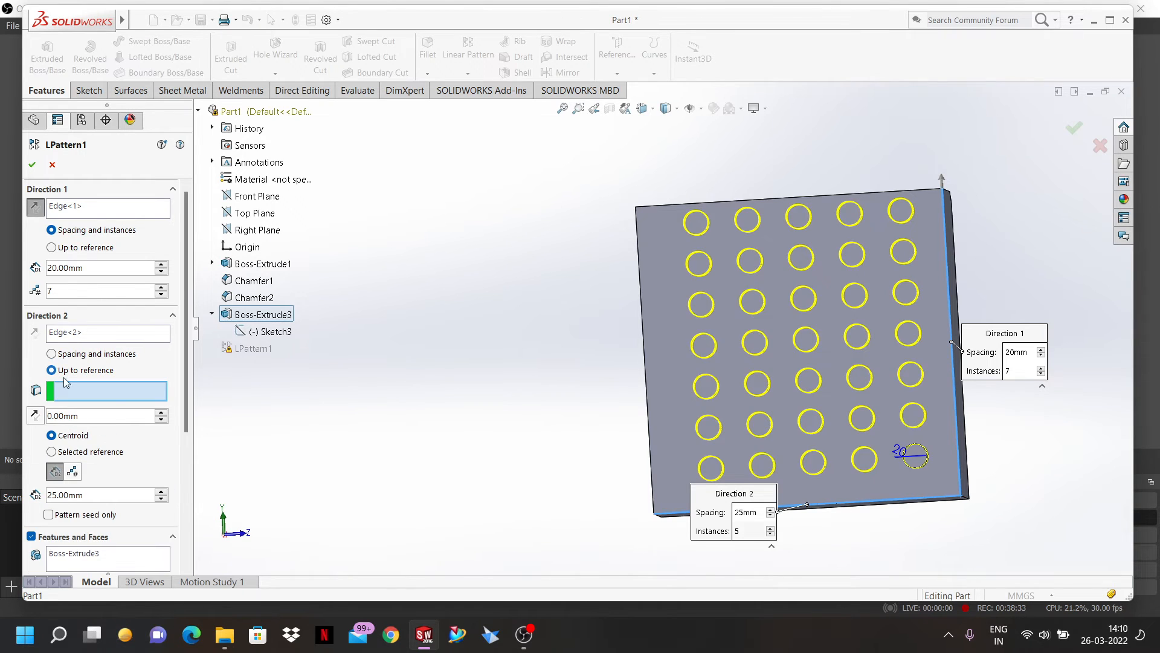
click(654, 514)
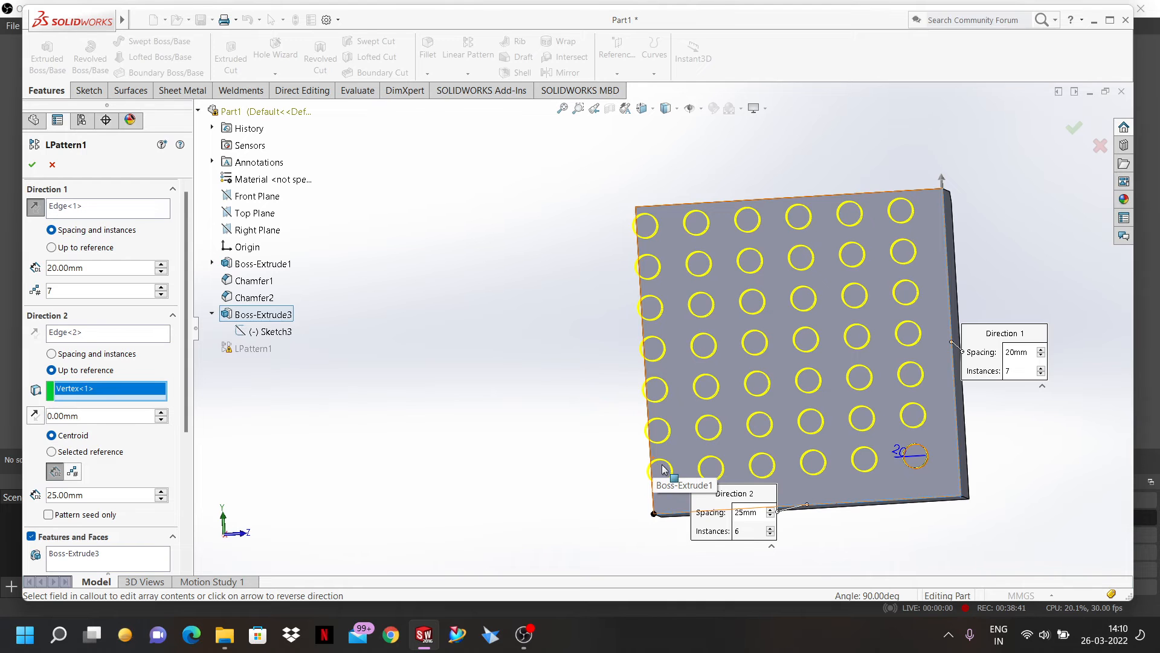
middle_drag(504, 422, 513, 321)
scroll(662, 259, down, 4)
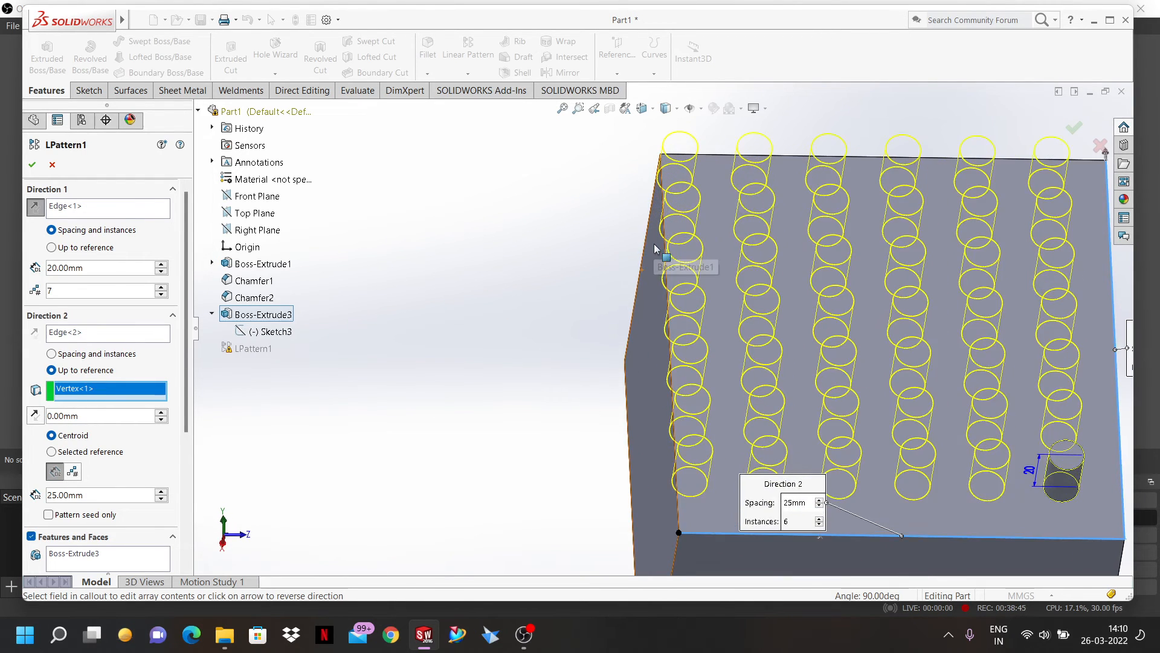
click(52, 354)
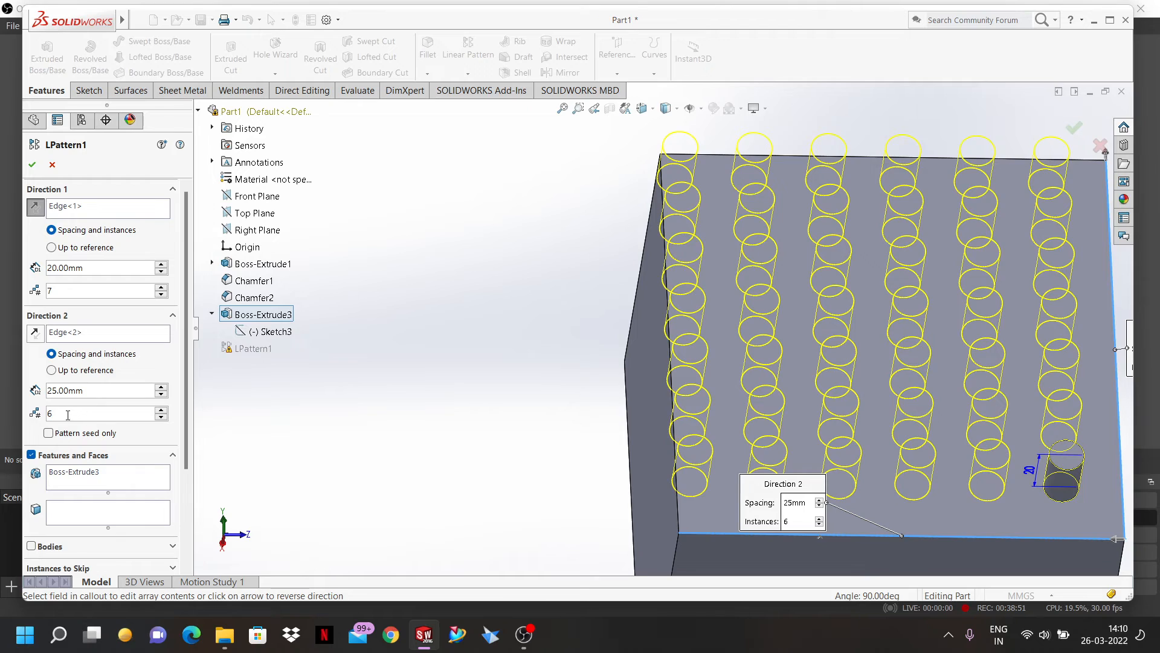
- Set the number of Direction 2 instances to 5
double_click(51, 413)
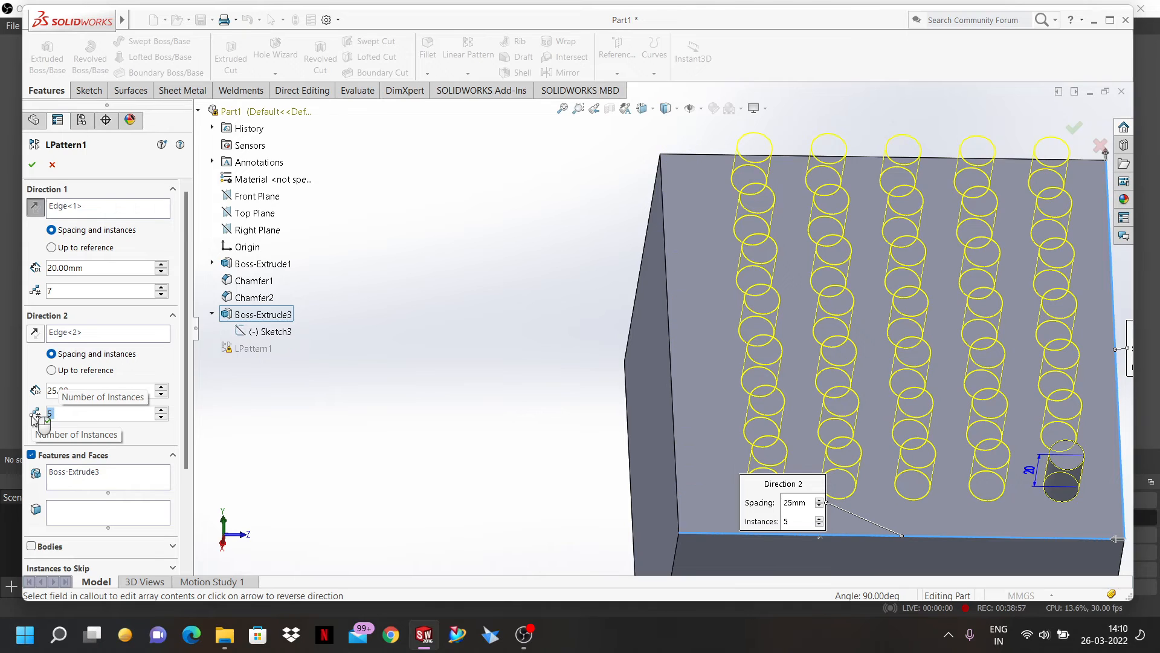
key(Down)
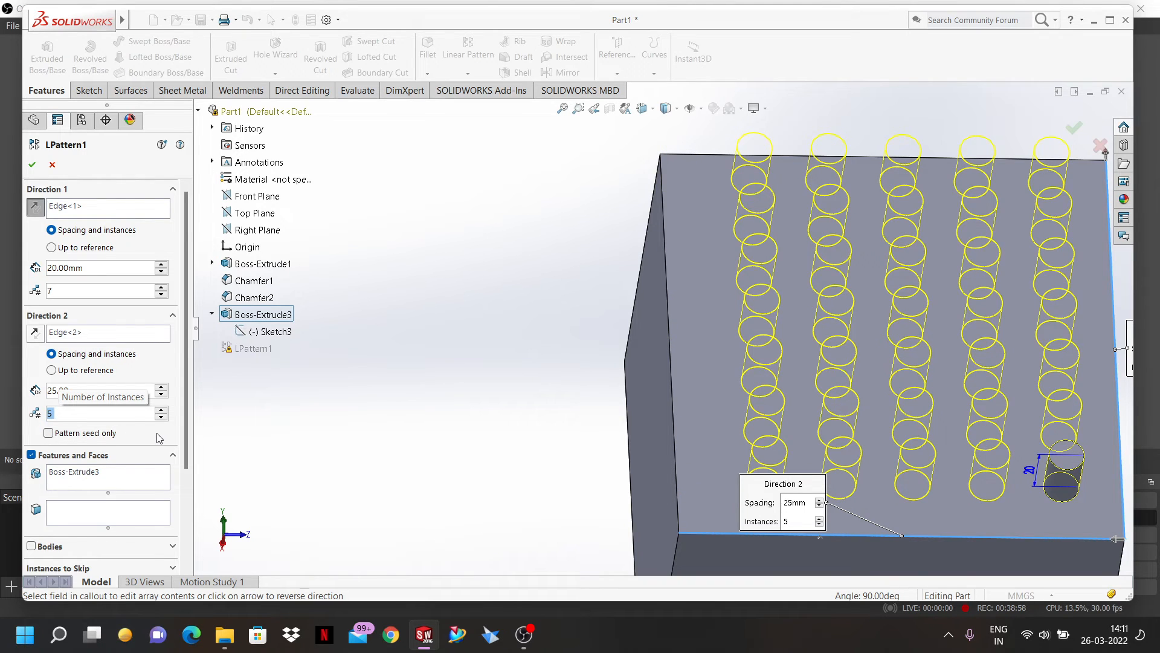
key(Down)
key(Up)
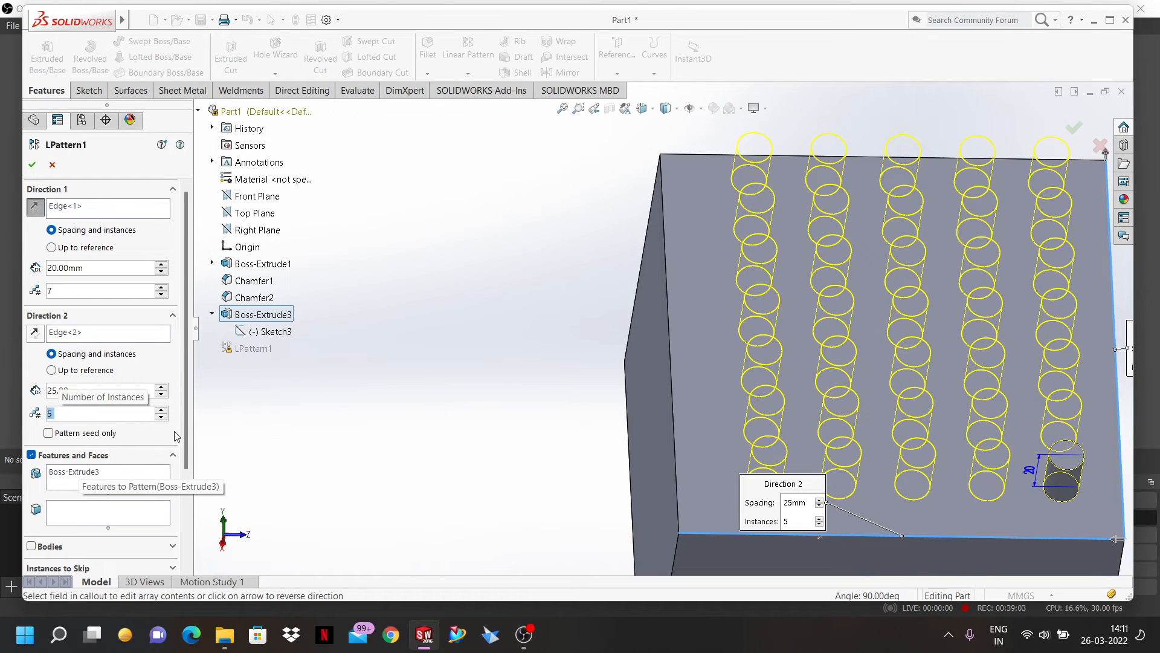
- Enable Pattern seed only for Direction 2 and view the resulting preview on the face
scroll(190, 401, down, 3)
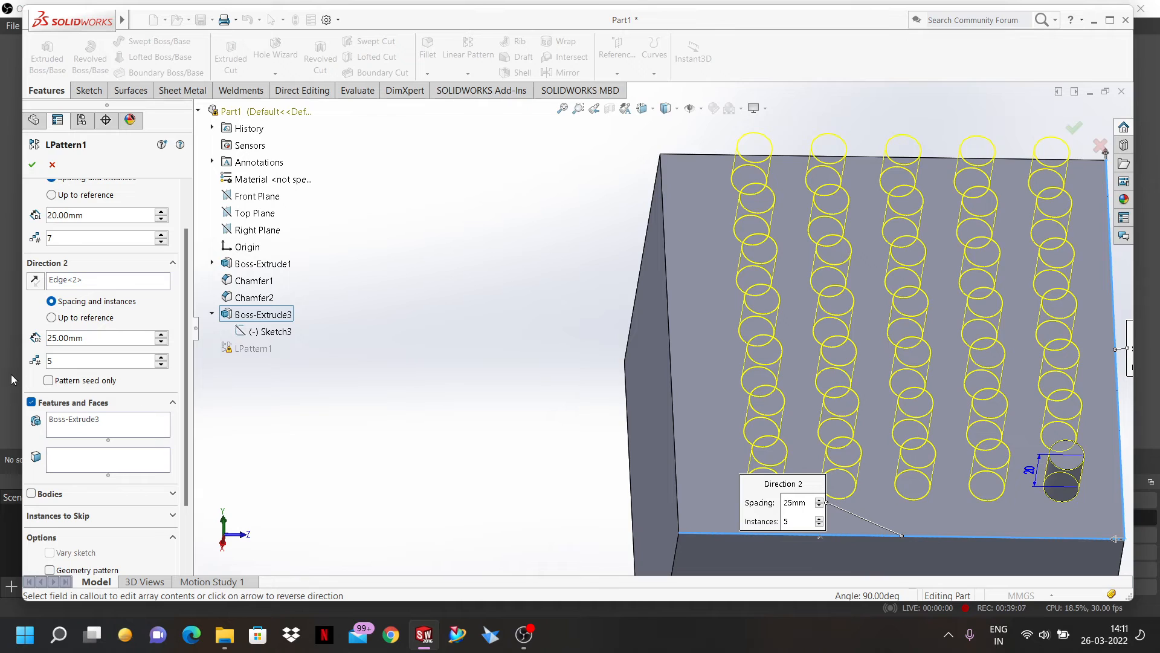
click(48, 381)
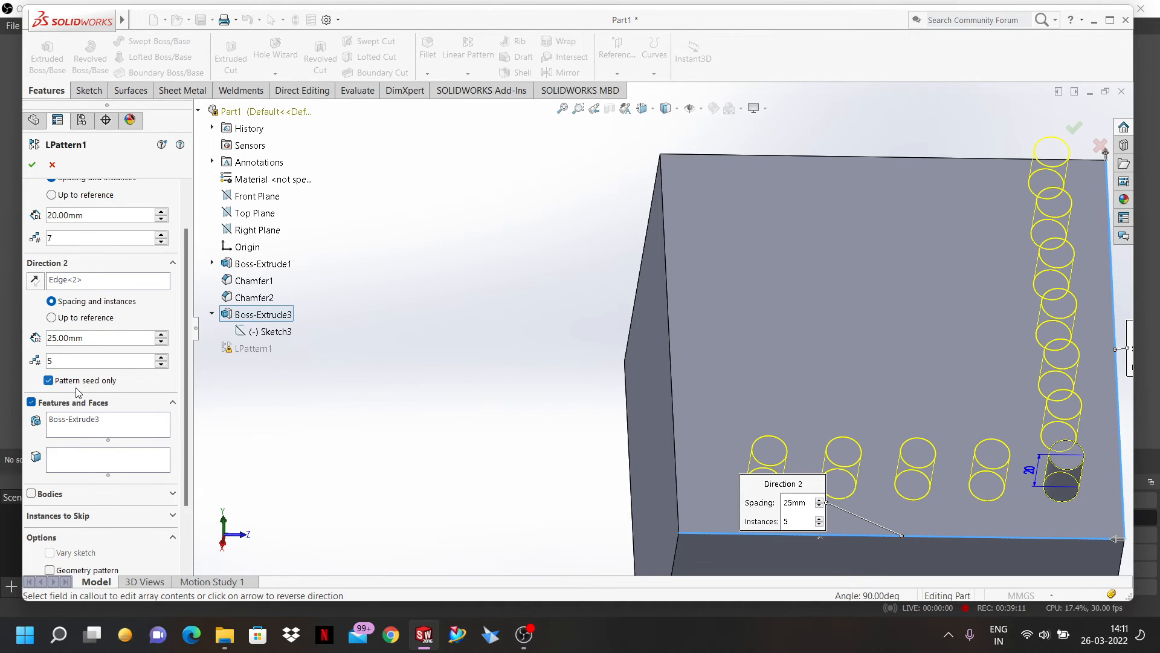
middle_drag(546, 324, 531, 359)
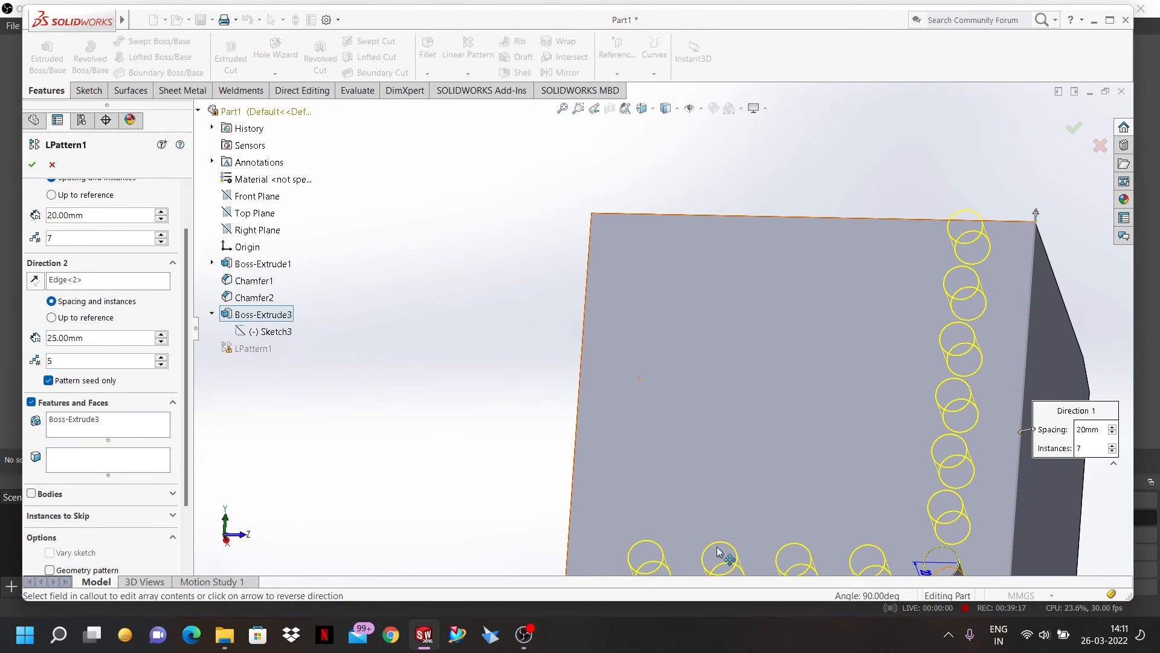
- Turn off Pattern seed only for Direction 2, expand the Bodies options, and inspect the full grid preview from several angles
scroll(662, 328, up, 4)
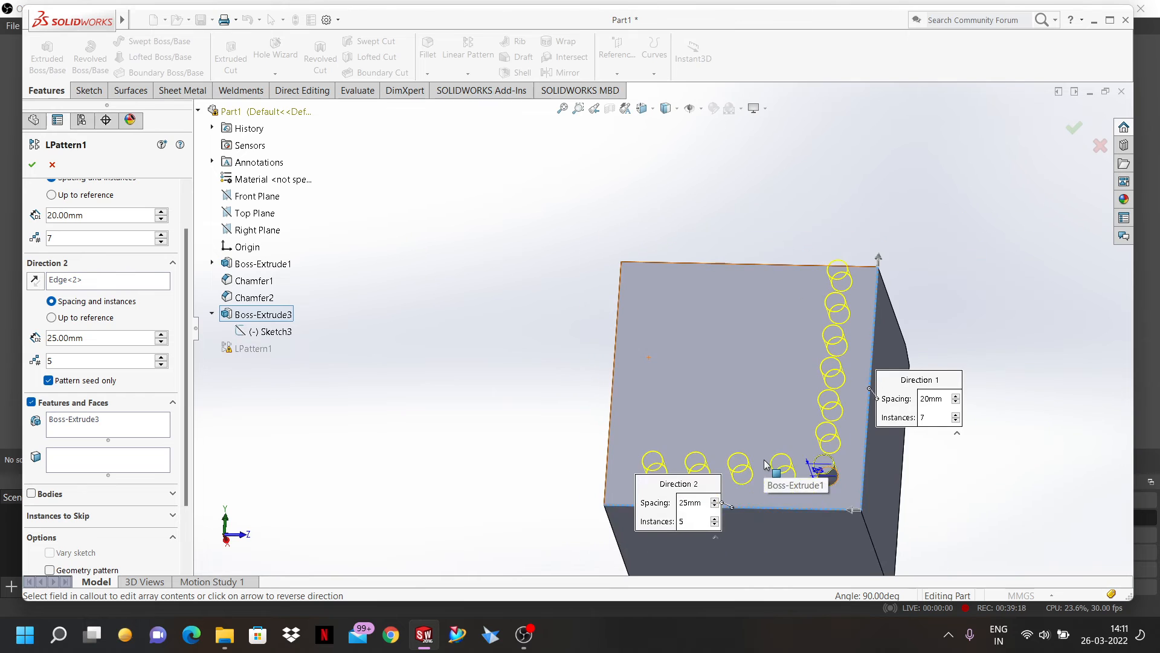
click(49, 381)
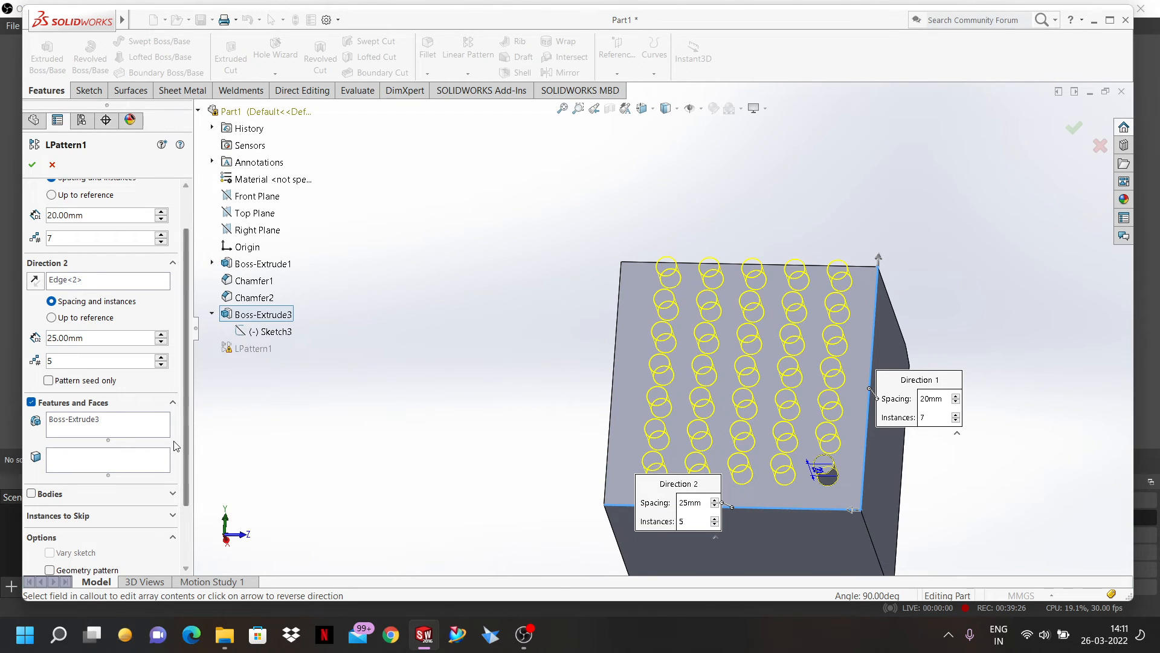
scroll(187, 408, down, 2)
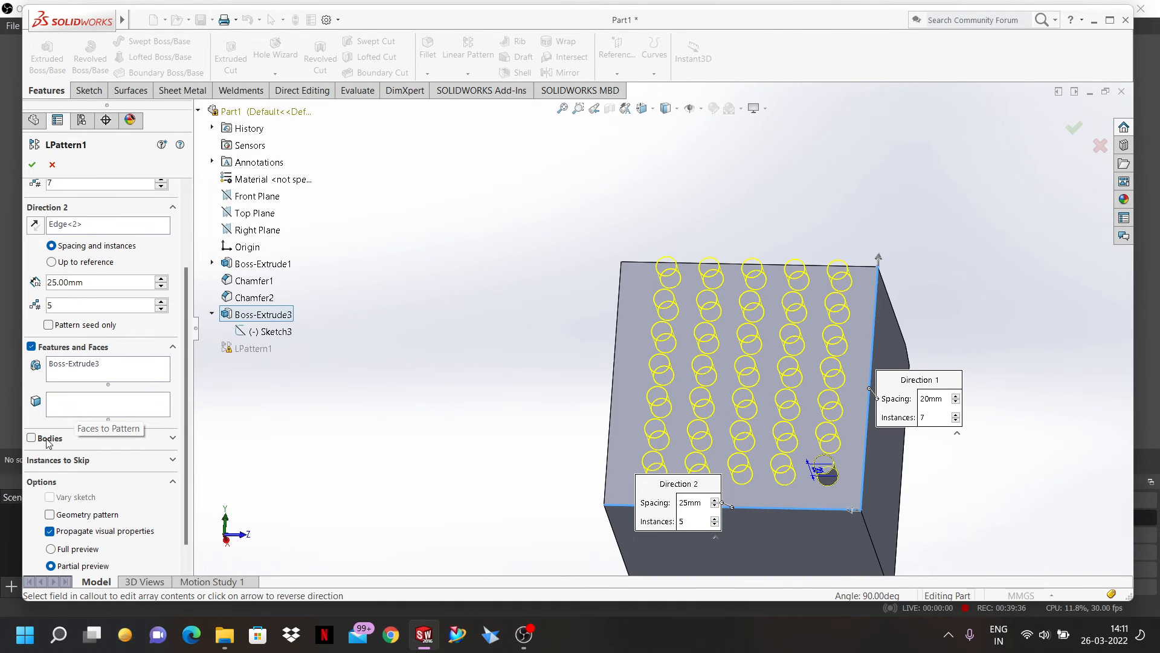
click(171, 438)
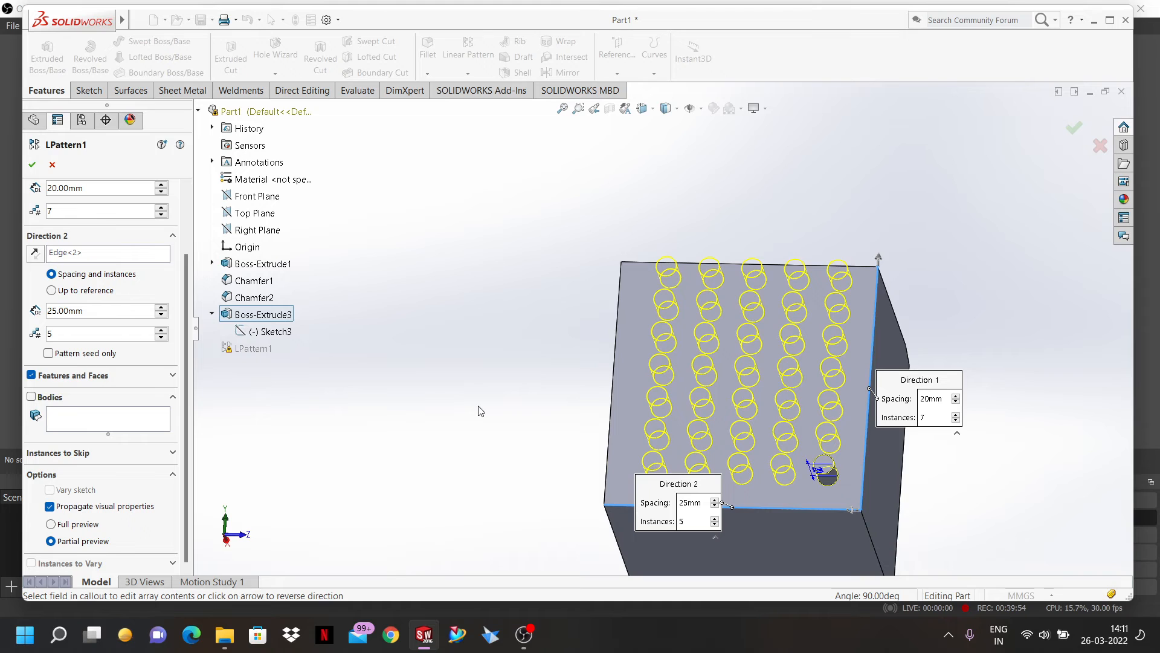
scroll(505, 438, up, 5)
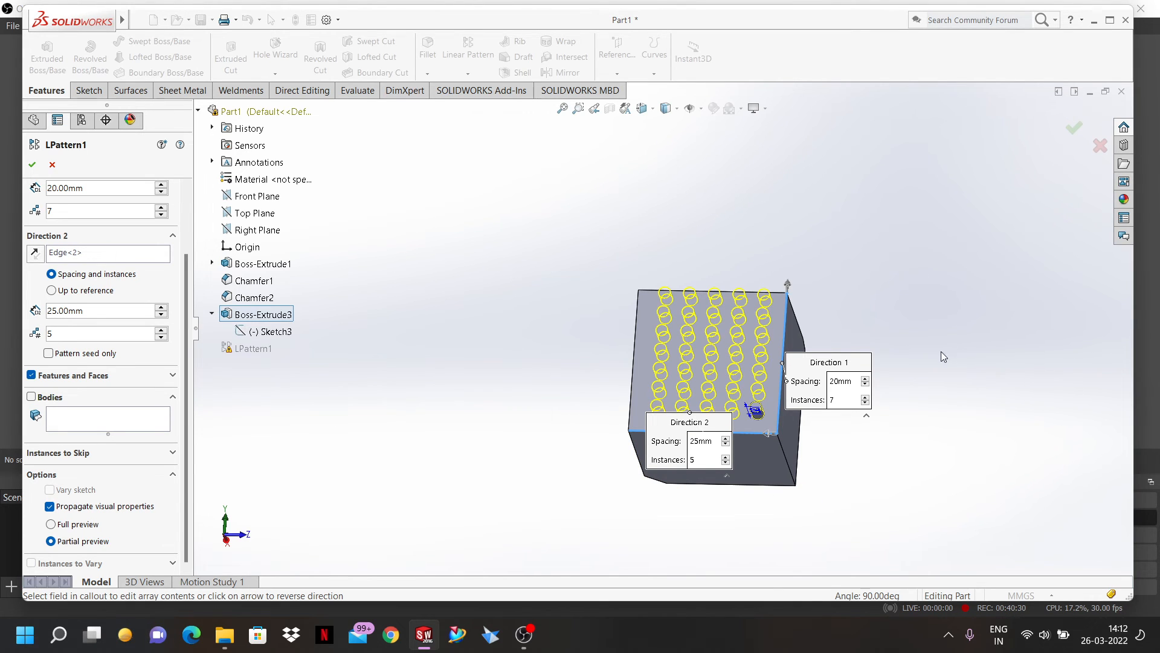
middle_drag(755, 411, 792, 412)
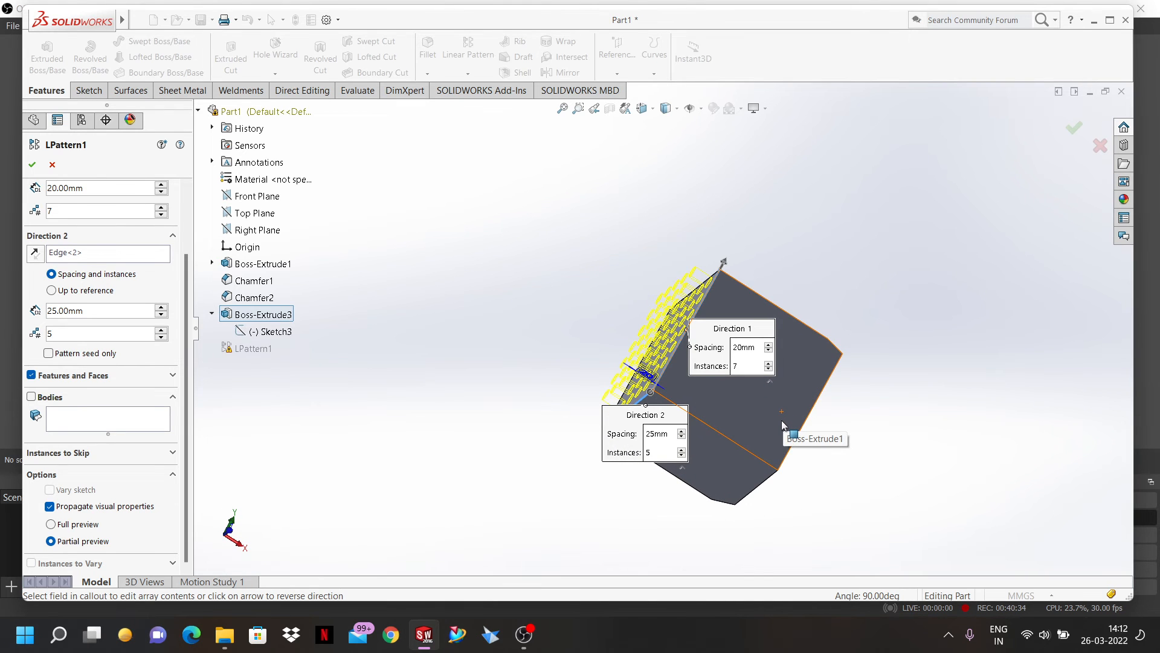
middle_drag(786, 461, 780, 468)
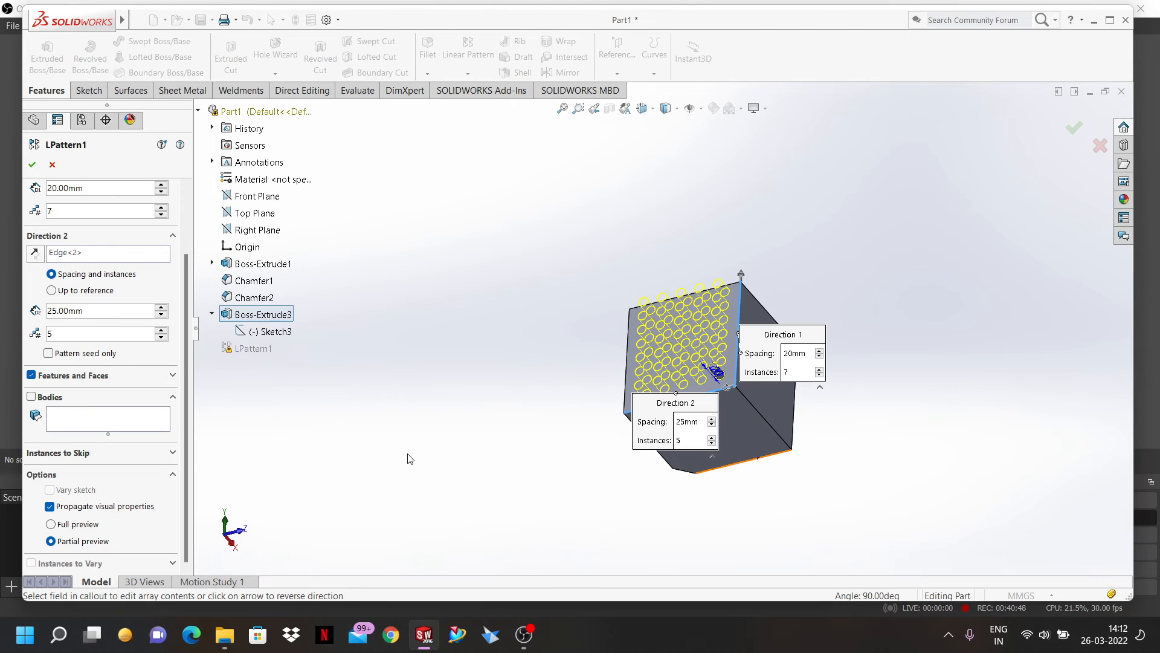
middle_drag(585, 278, 630, 357)
scroll(745, 358, down, 5)
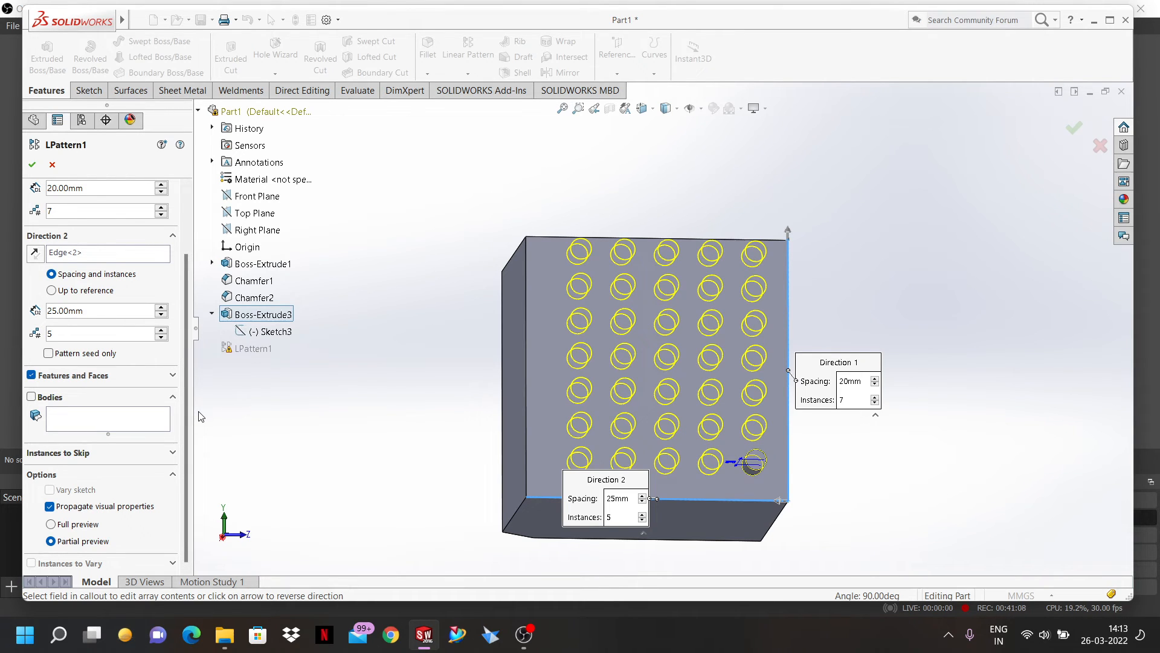
- Try to choose an instance to skip in the pattern, and discard the pattern edit
click(163, 455)
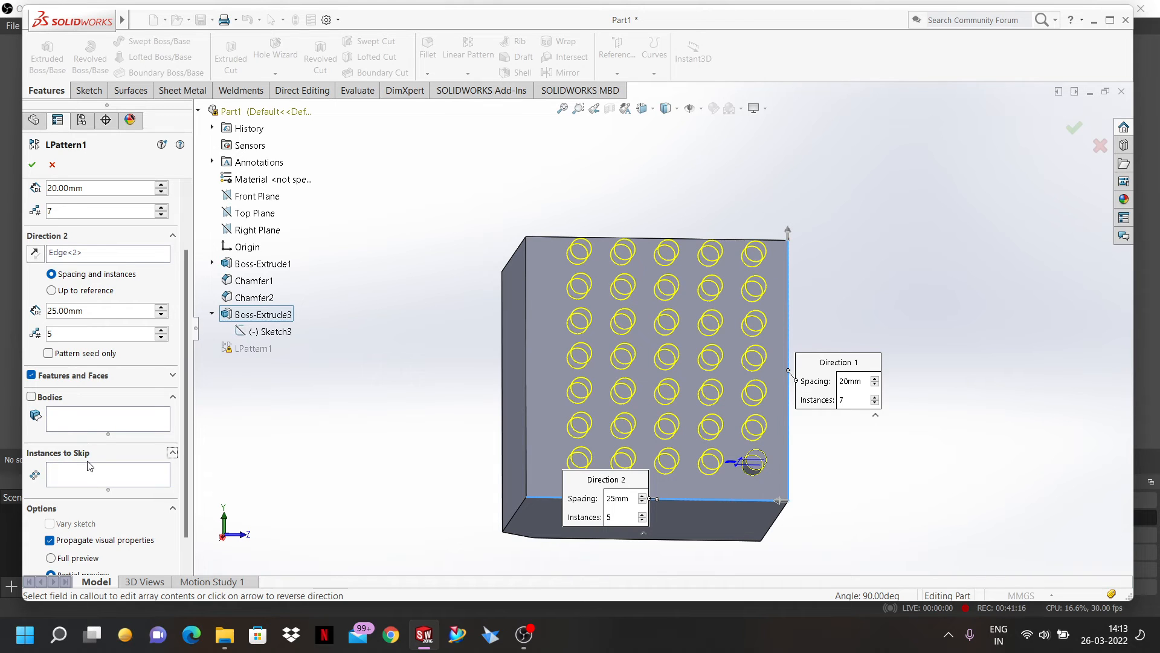
click(622, 362)
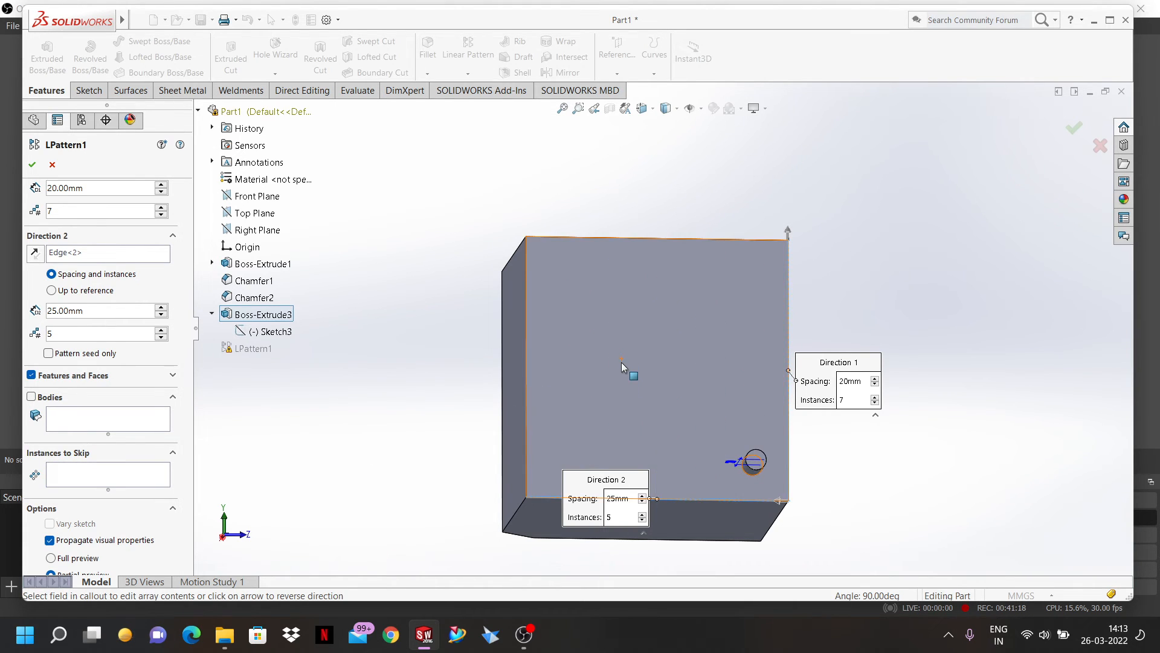
click(77, 487)
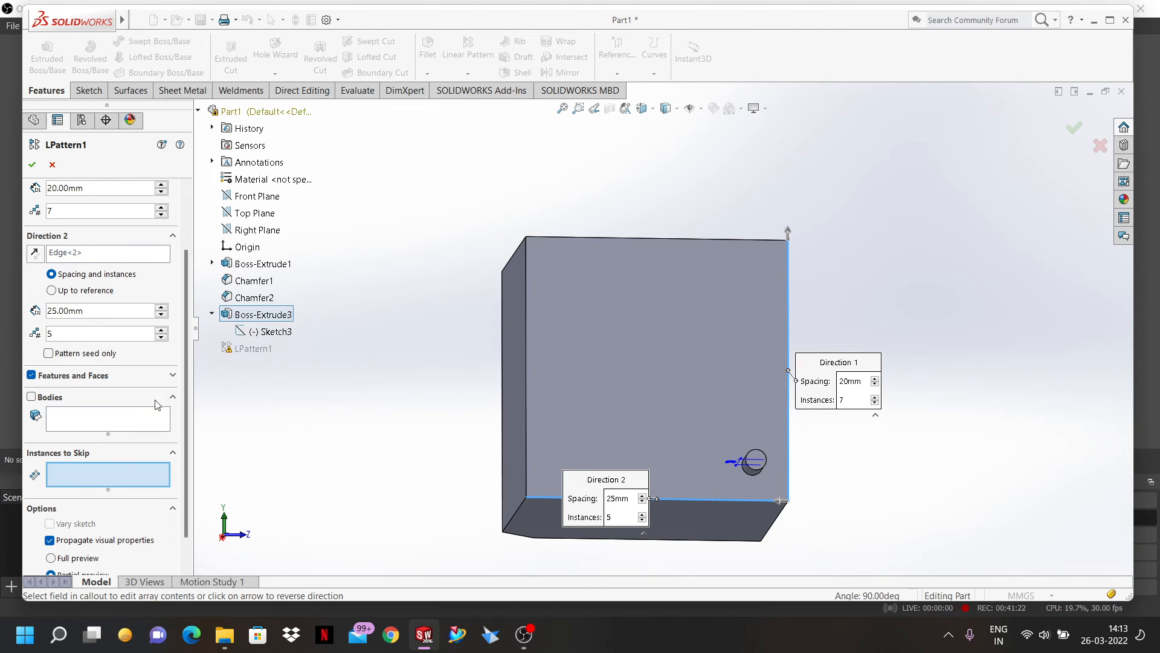
drag(187, 401, 184, 321)
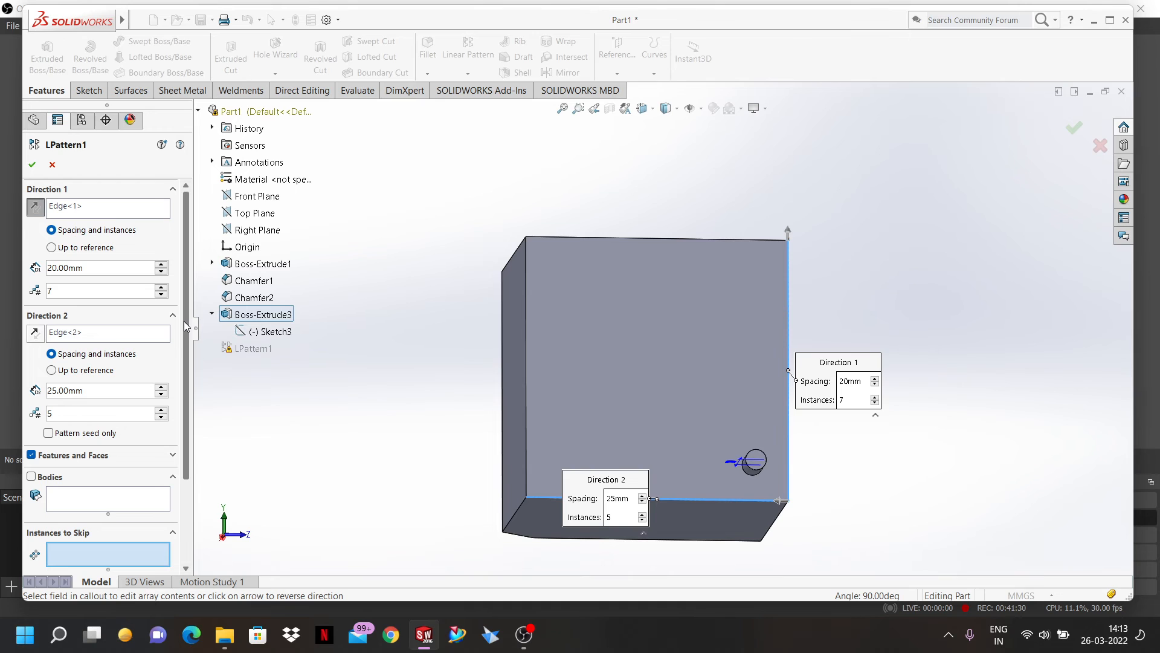
click(52, 165)
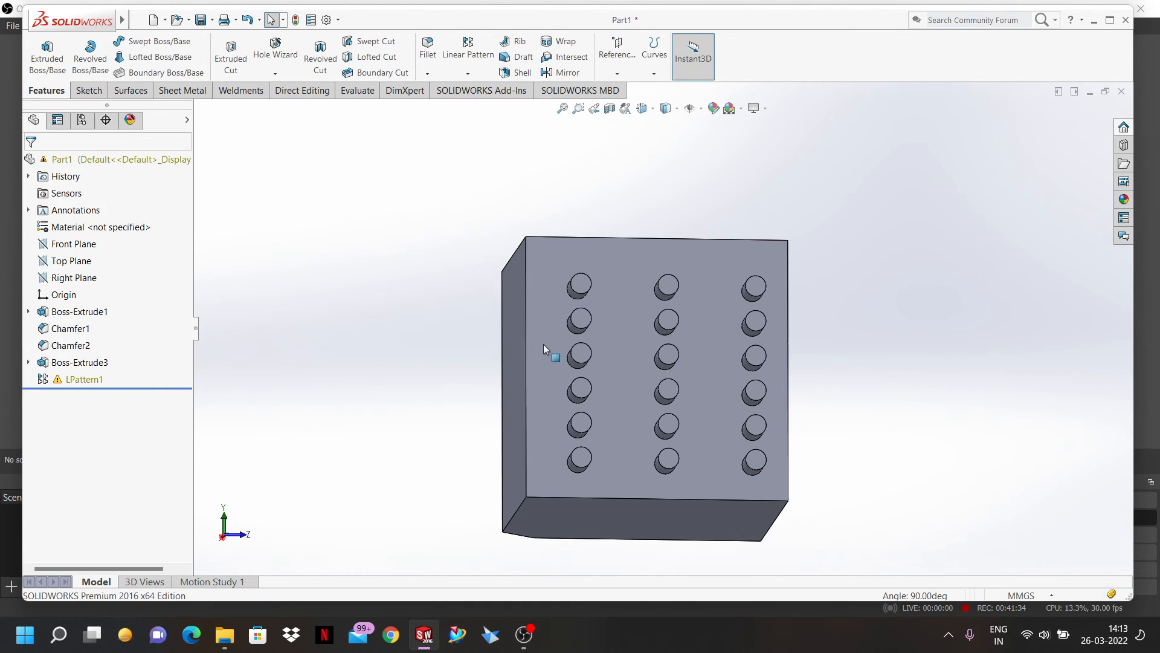
- Reopen the boss's linear pattern for editing and set the Direction 2 spacing to 25 mm
click(582, 319)
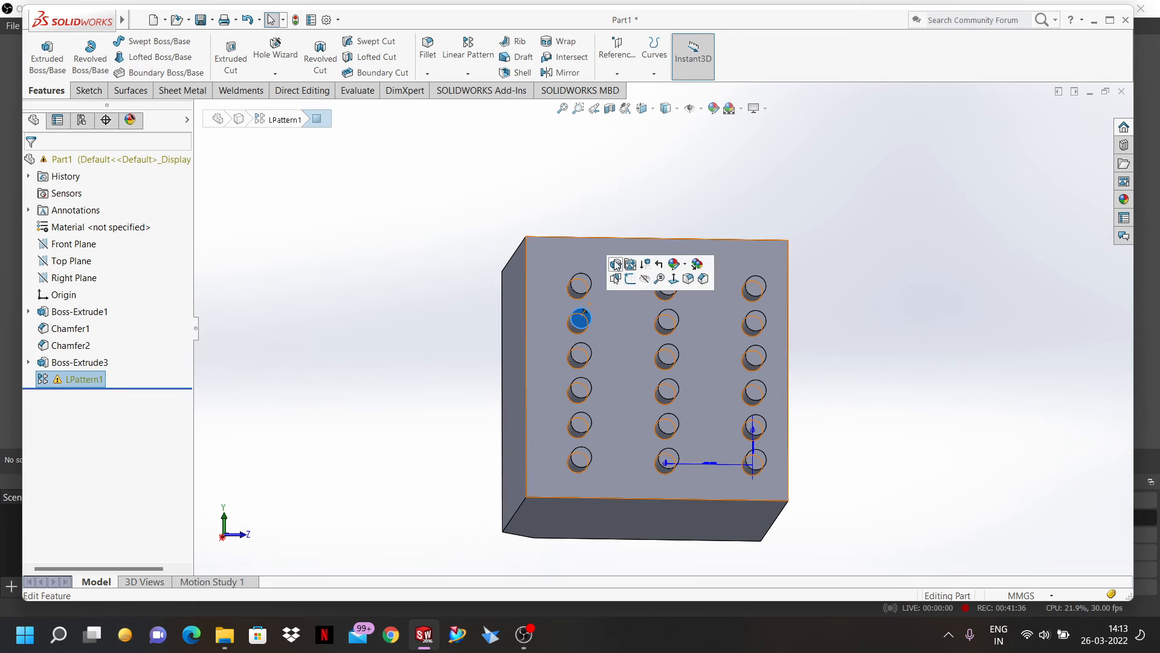
click(502, 429)
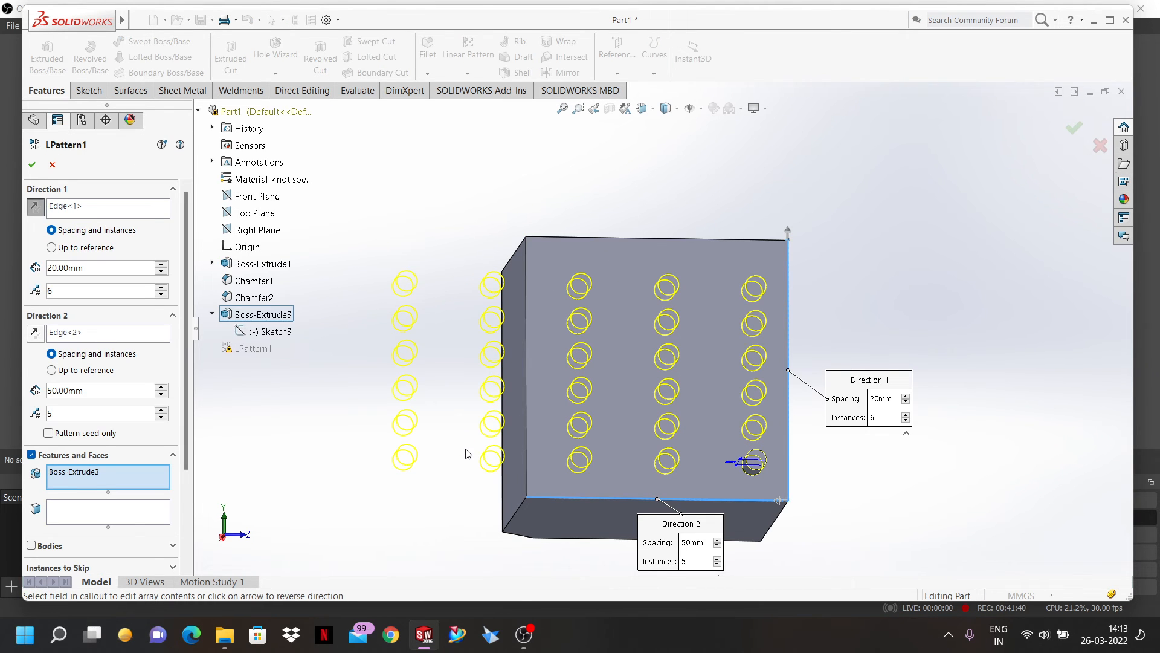
double_click(87, 390)
text(25)
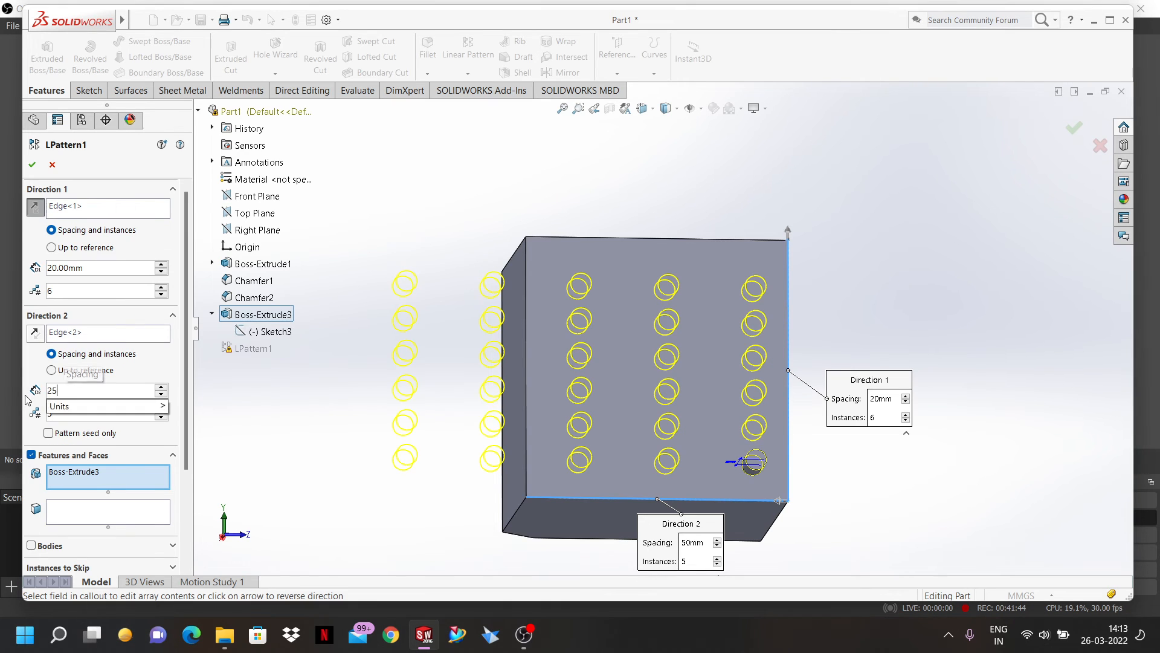
key(Return)
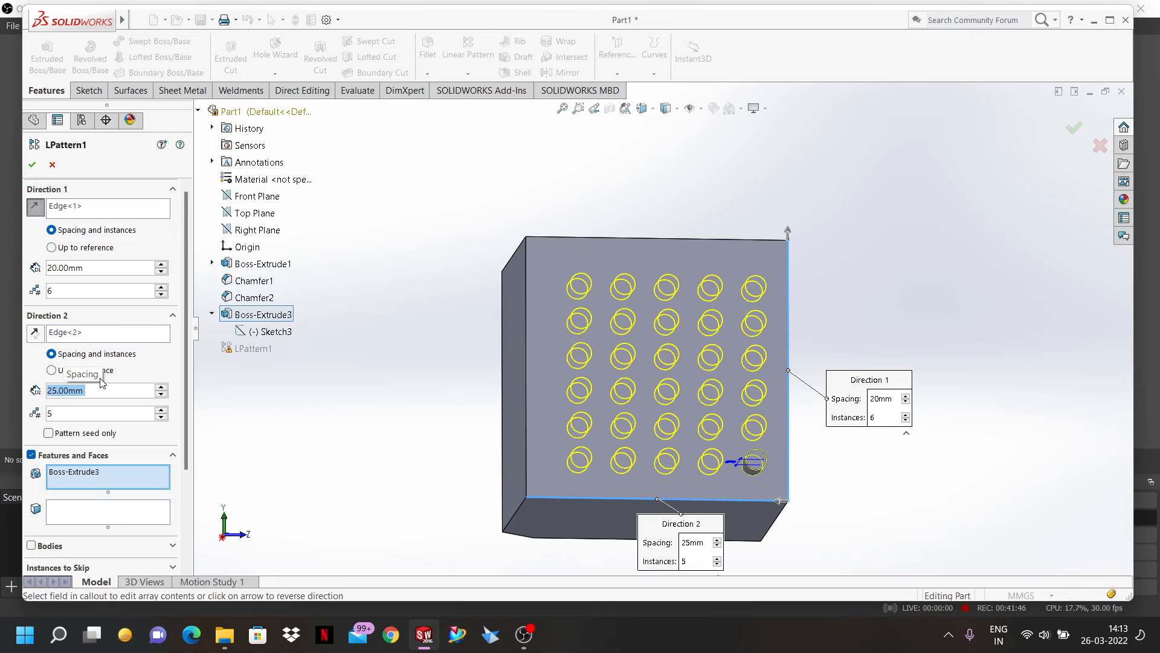
- Skip pattern instances (5, 4), (3, 3) and the one three rows below the first, and accept the edited pattern
scroll(187, 342, down, 1)
drag(187, 342, 213, 431)
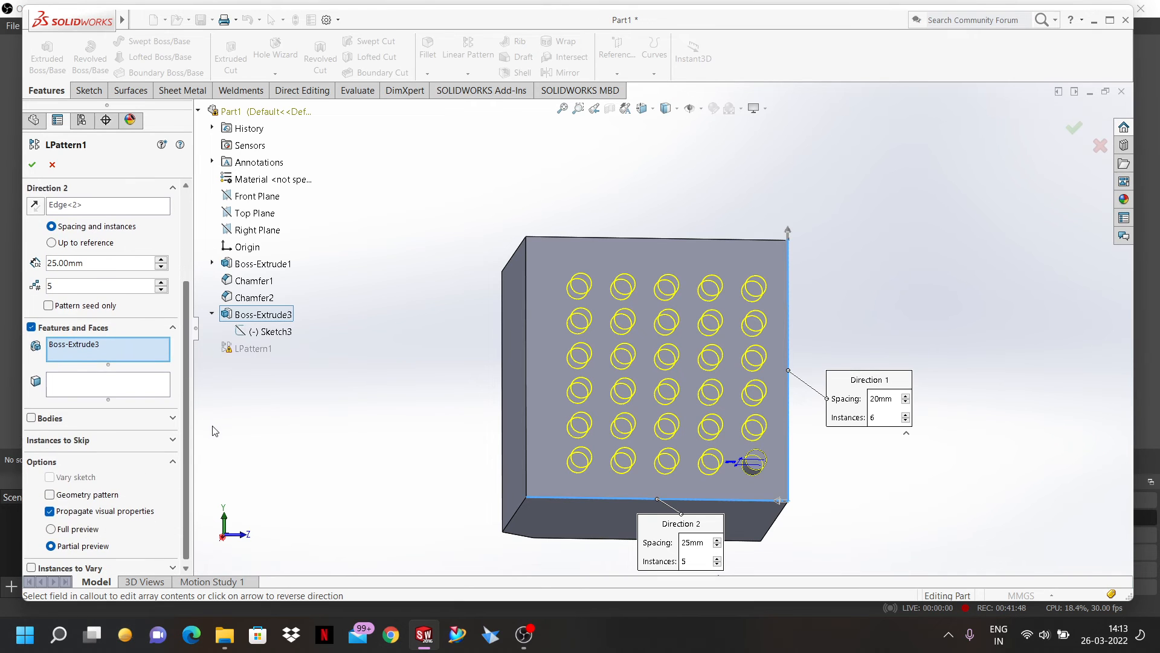
click(173, 440)
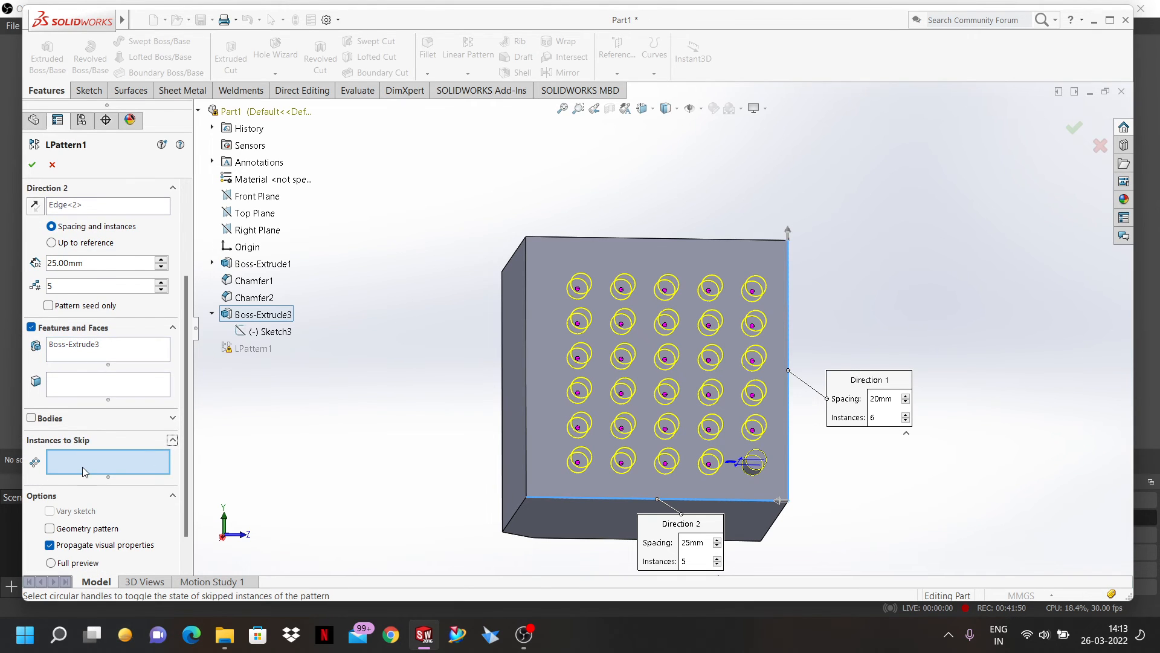
middle_drag(596, 362, 641, 375)
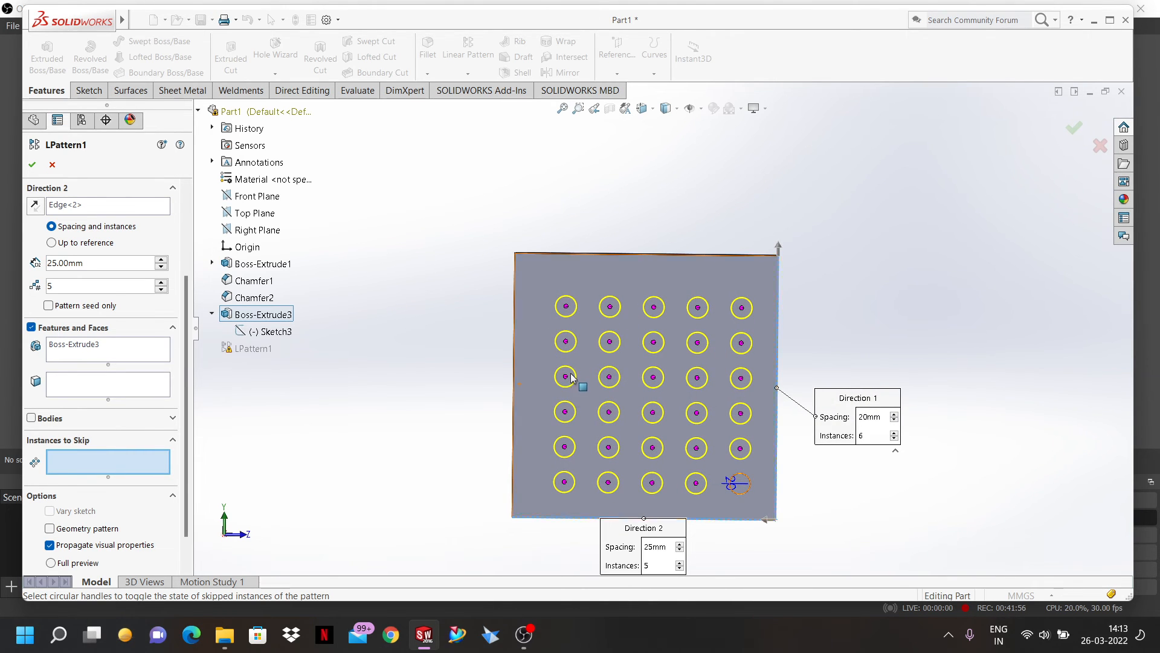
click(609, 342)
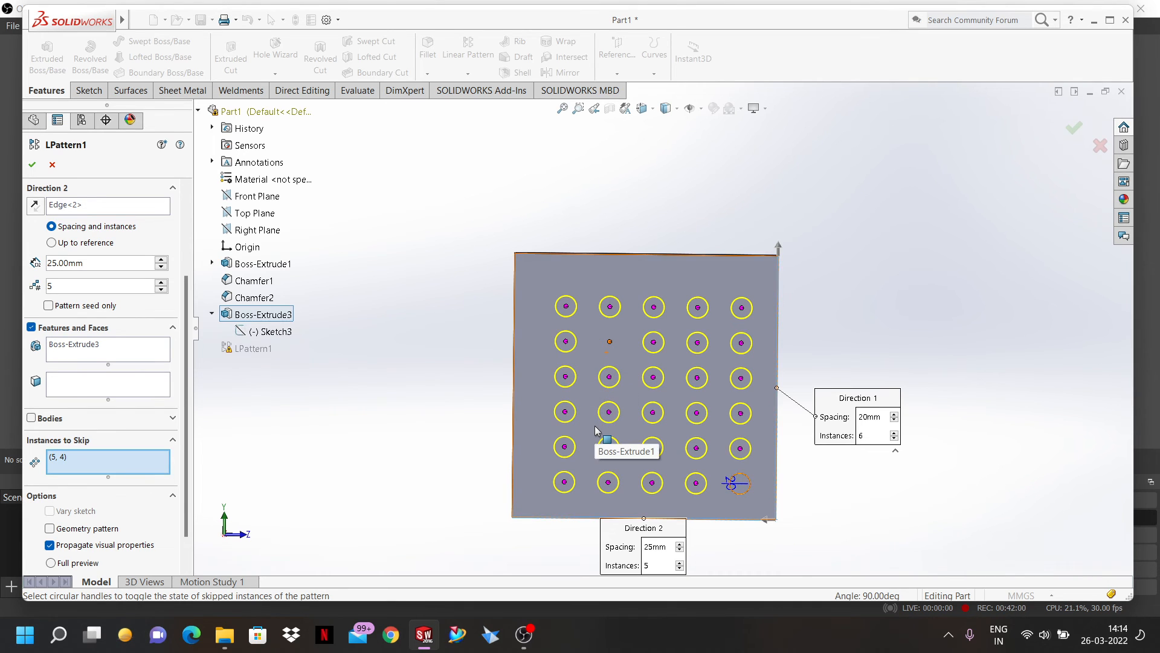
click(653, 413)
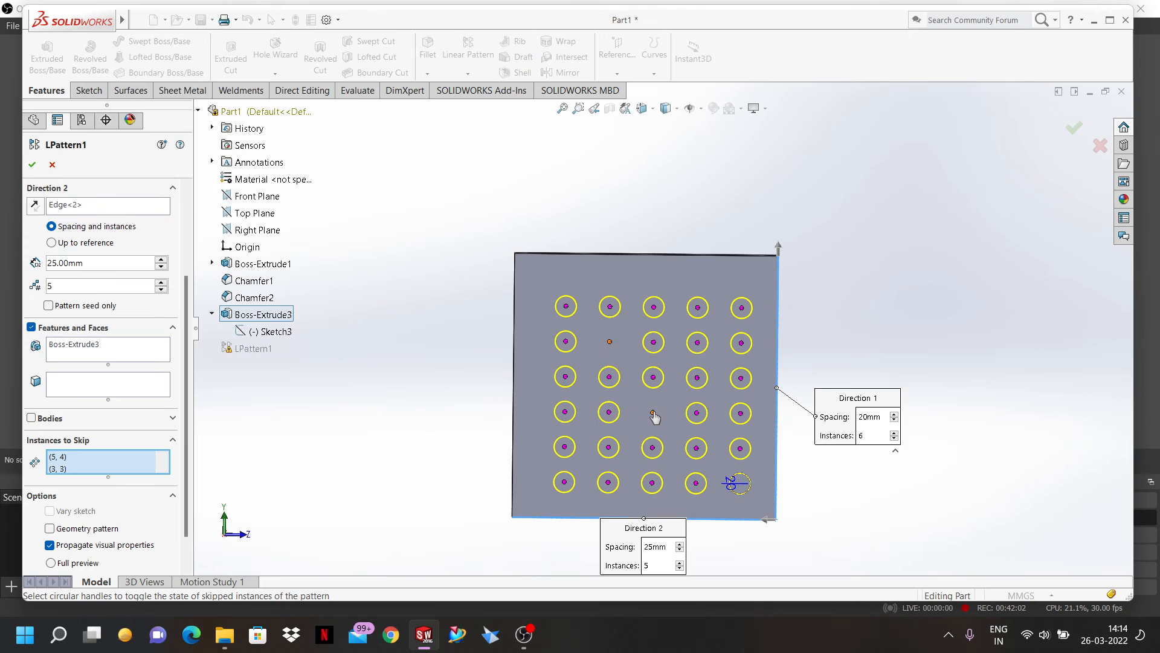
click(609, 447)
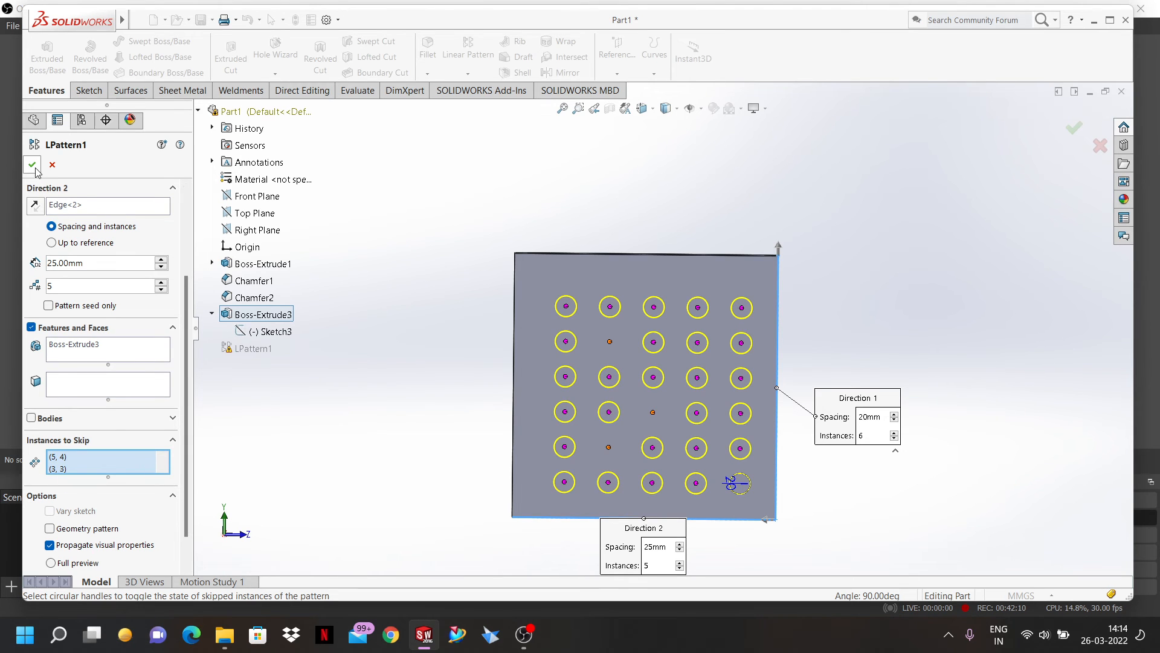
key(Return)
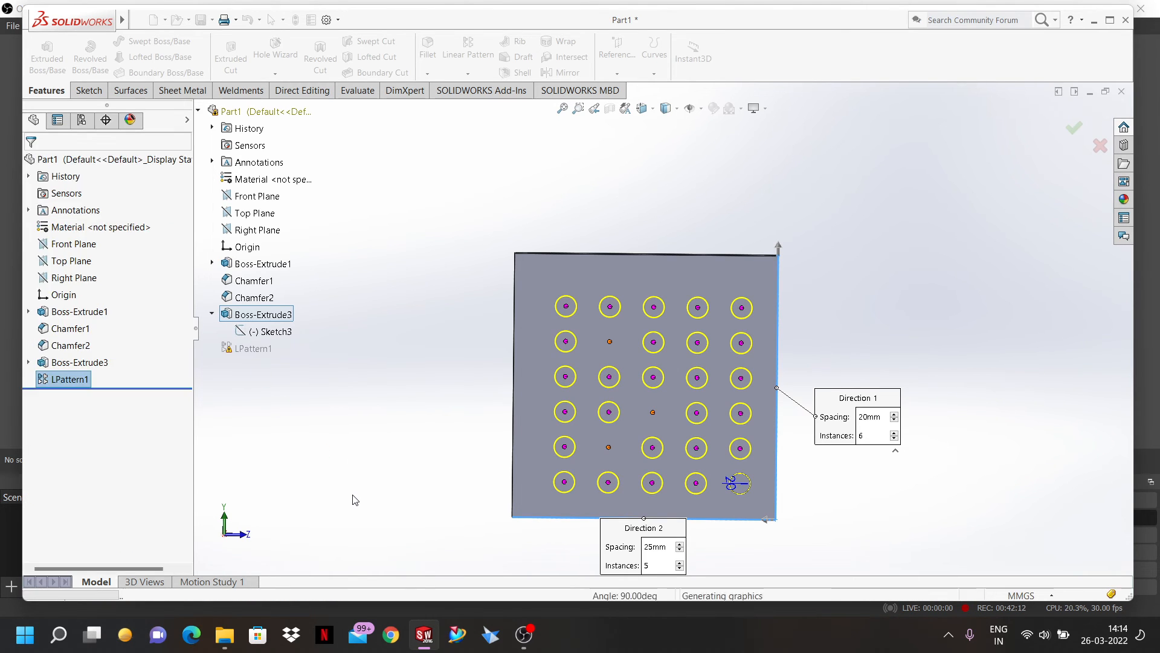
- Inspect the patterned bosses on the face and delete the linear pattern feature
middle_drag(344, 469, 353, 432)
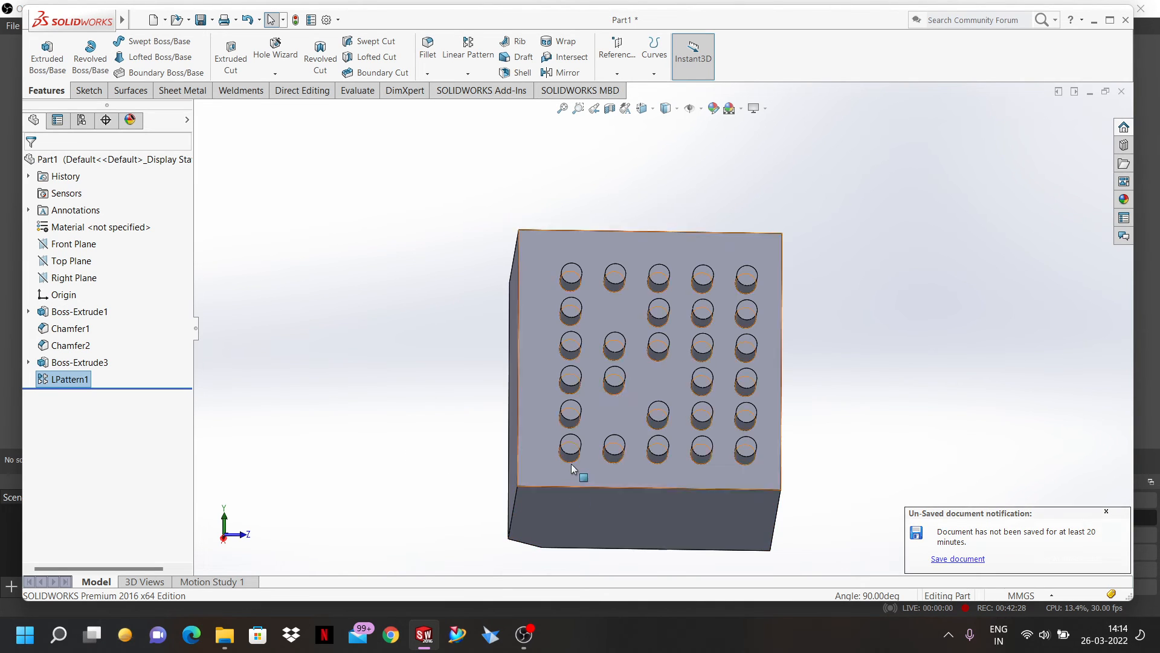
scroll(580, 469, up, 2)
middle_drag(596, 368, 282, 429)
right_click(69, 380)
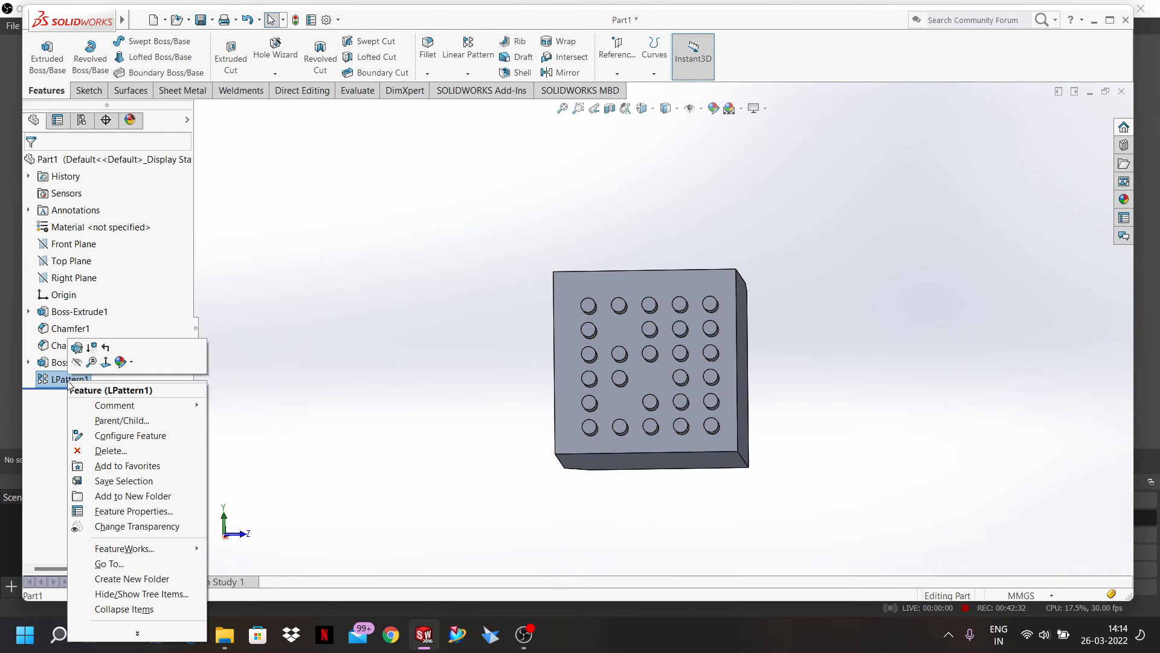
click(102, 451)
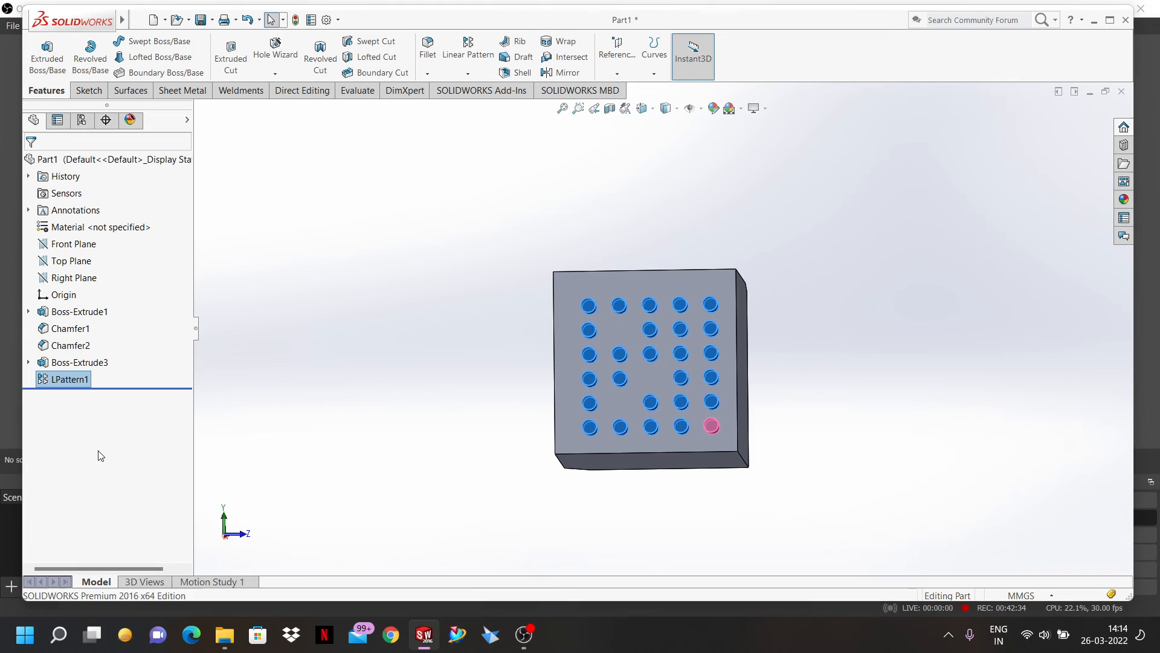
click(667, 243)
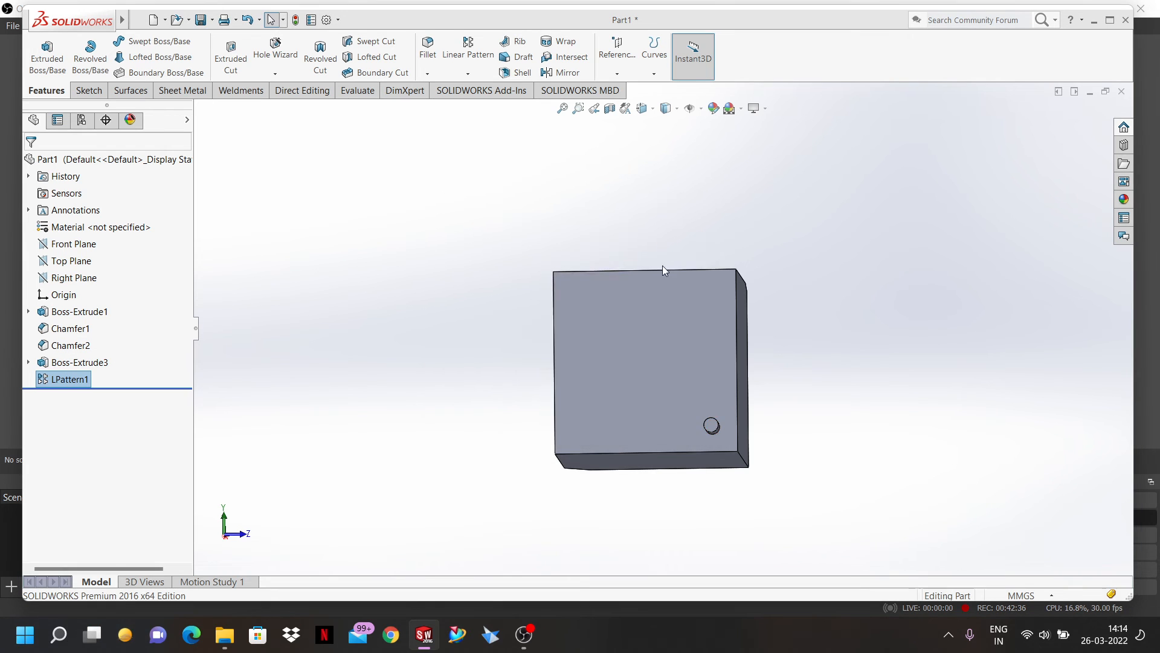
- Edit the boss's sketch and move its circle centre to about X 37.83, Y -27.30 mm on the face
scroll(716, 427, down, 3)
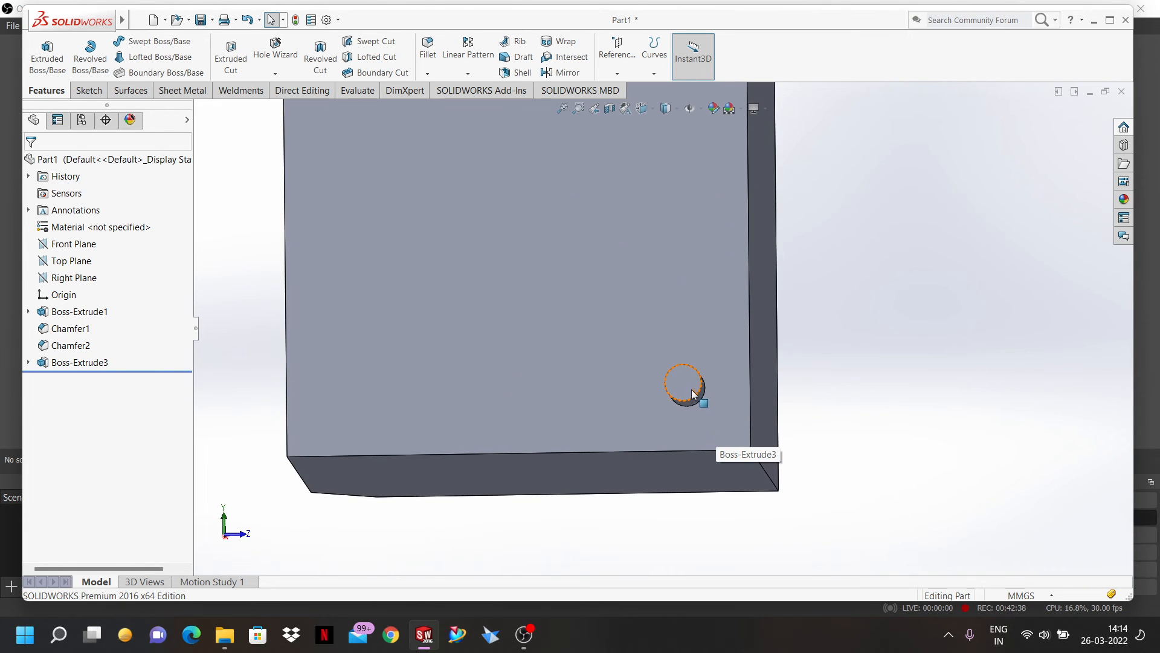
click(63, 367)
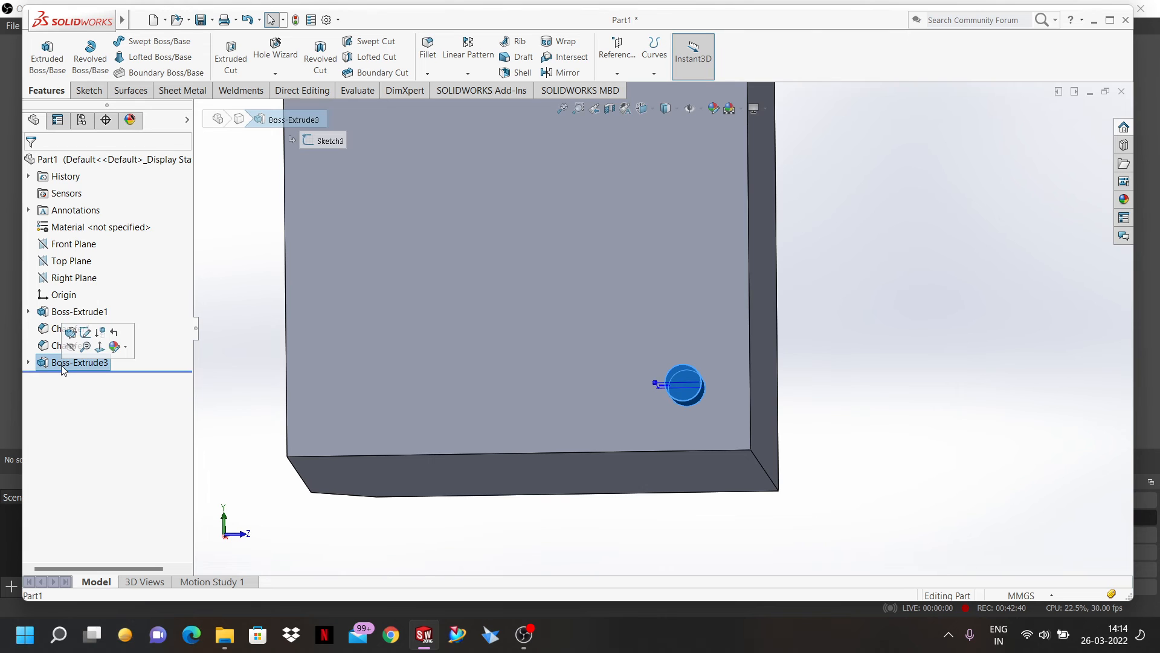
click(84, 336)
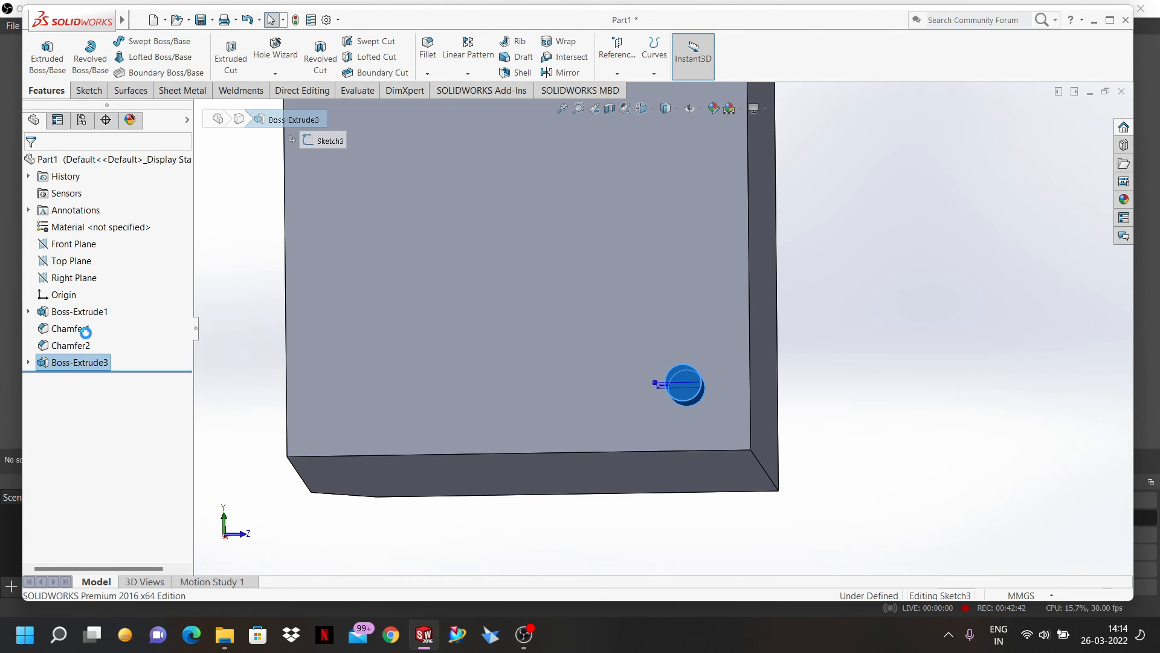
scroll(602, 354, down, 2)
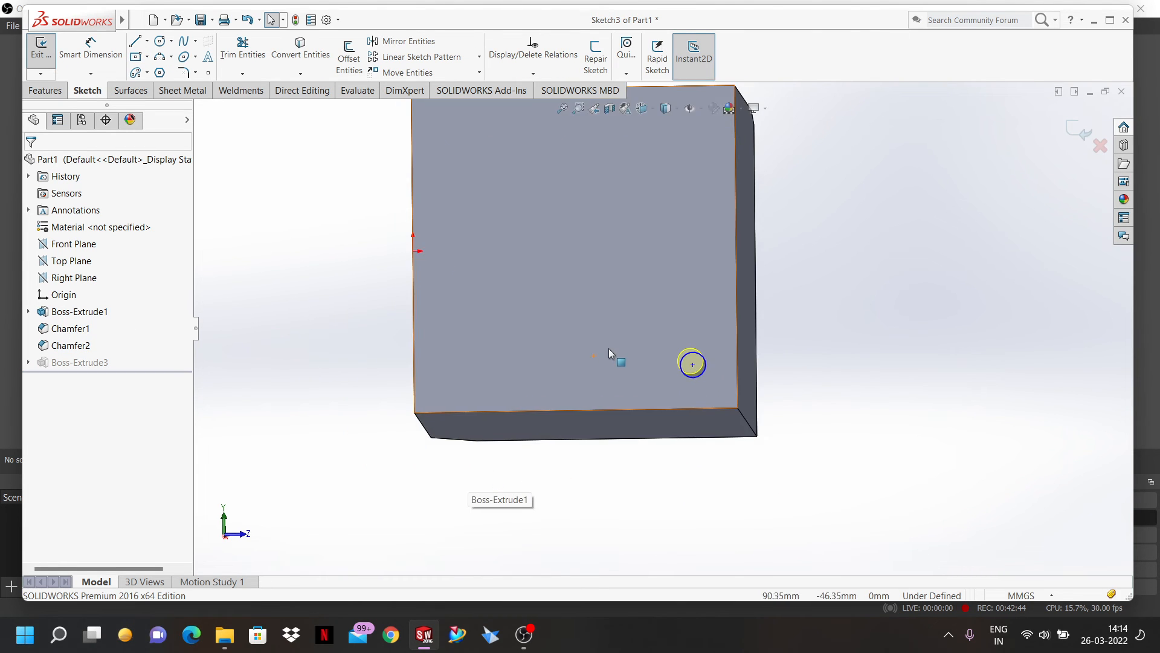
drag(692, 364, 495, 310)
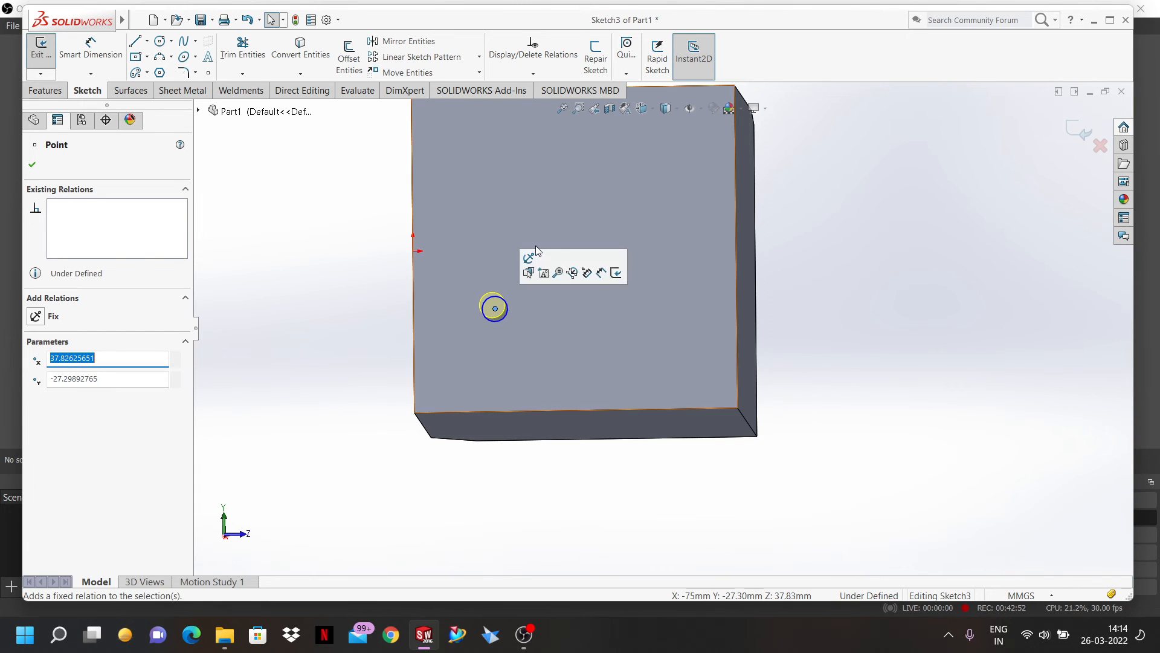
middle_drag(536, 246, 544, 272)
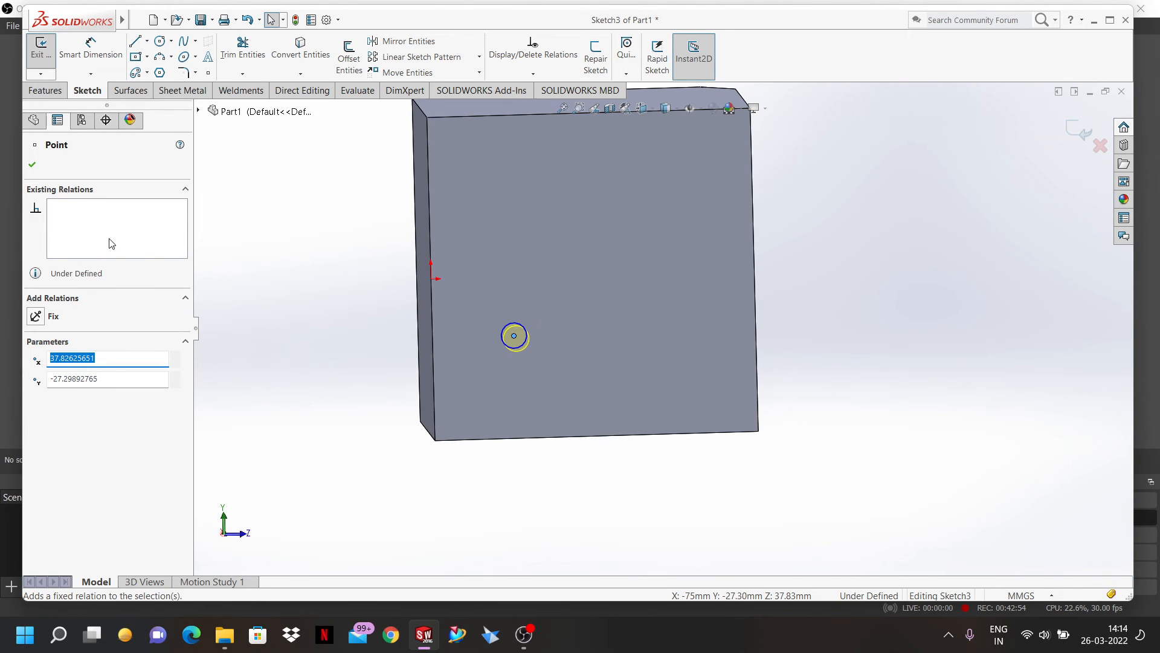
click(29, 165)
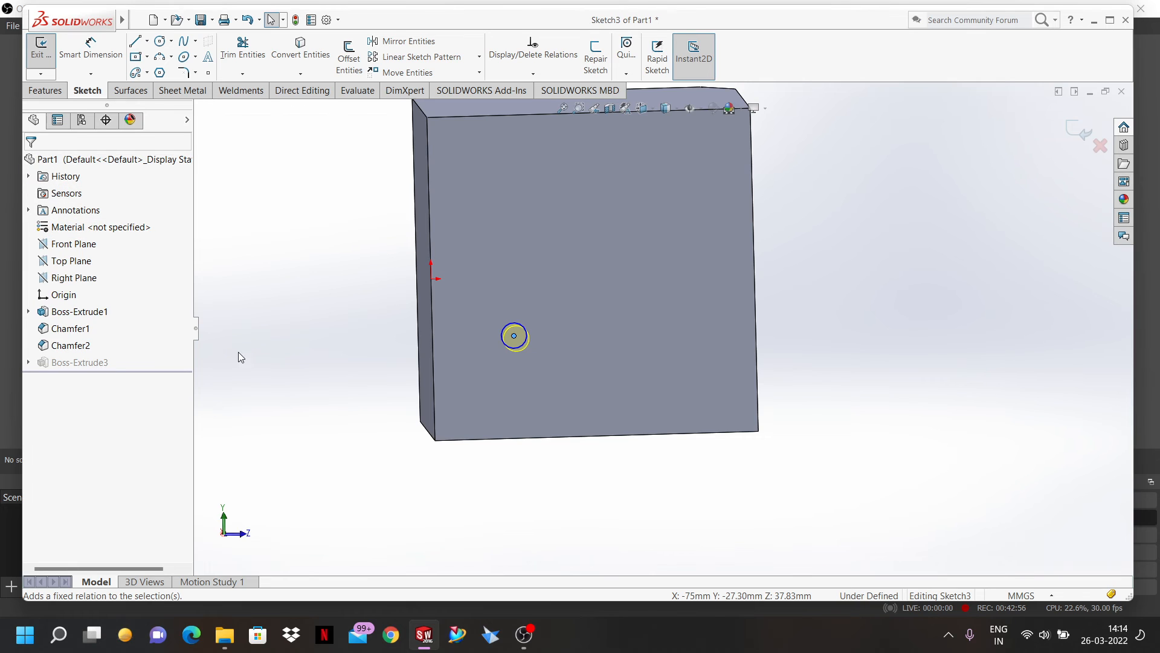
- Exit the sketch edit to rebuild the boss at its moved position on the block's face
click(48, 60)
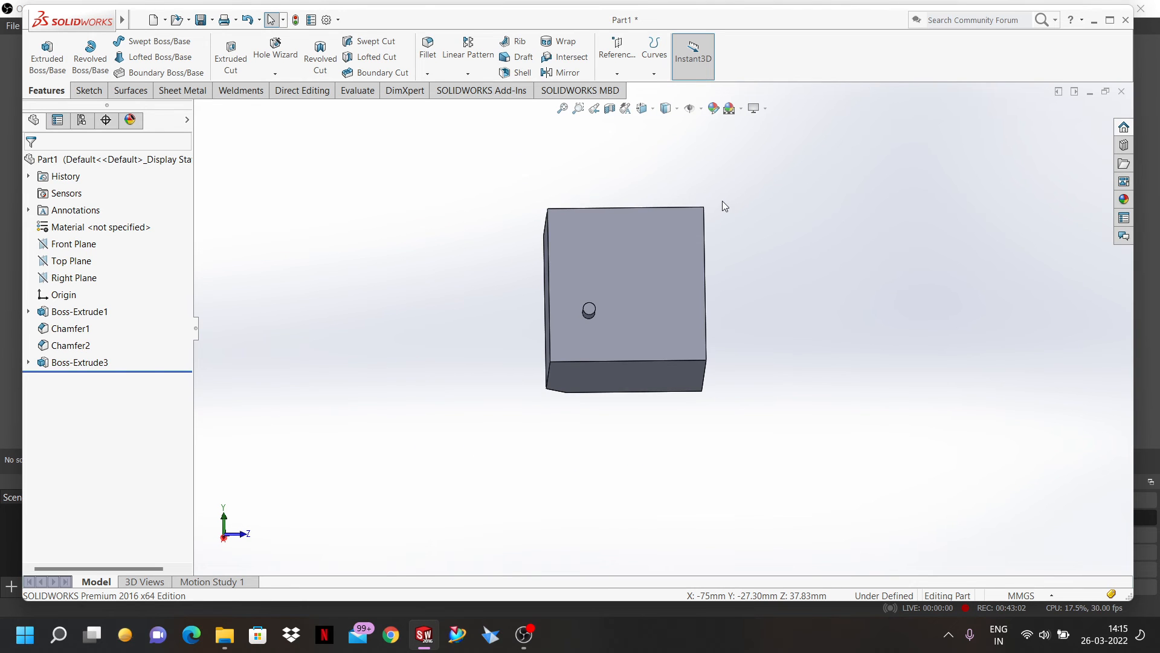
scroll(701, 224, down, 4)
middle_drag(599, 284, 616, 423)
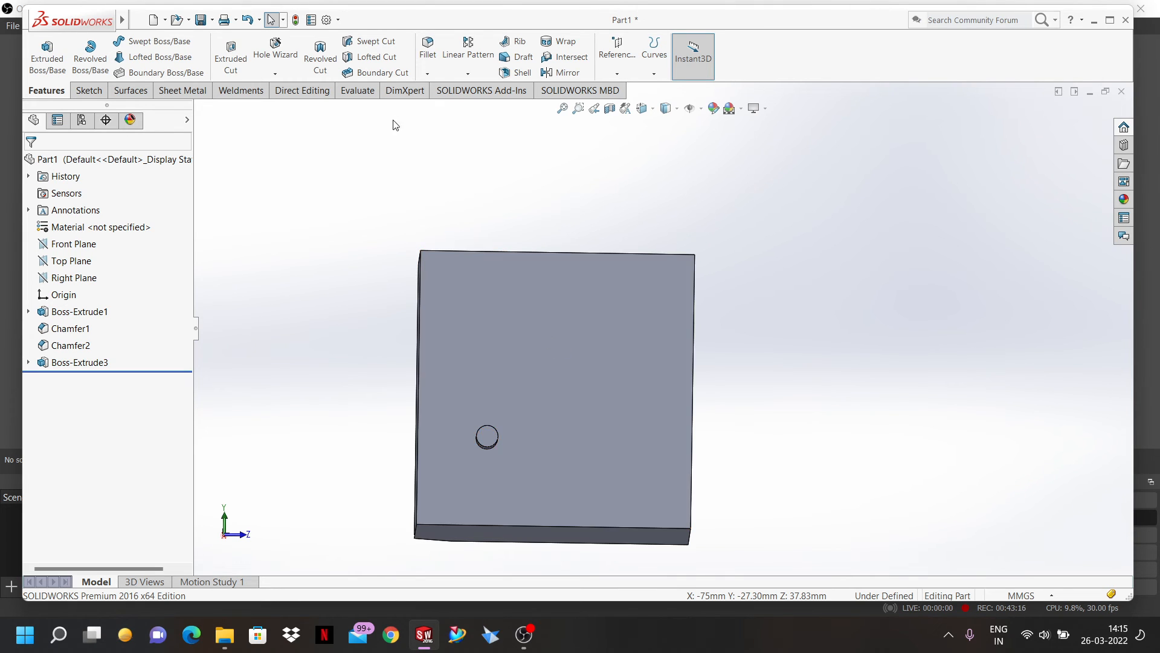
click(467, 75)
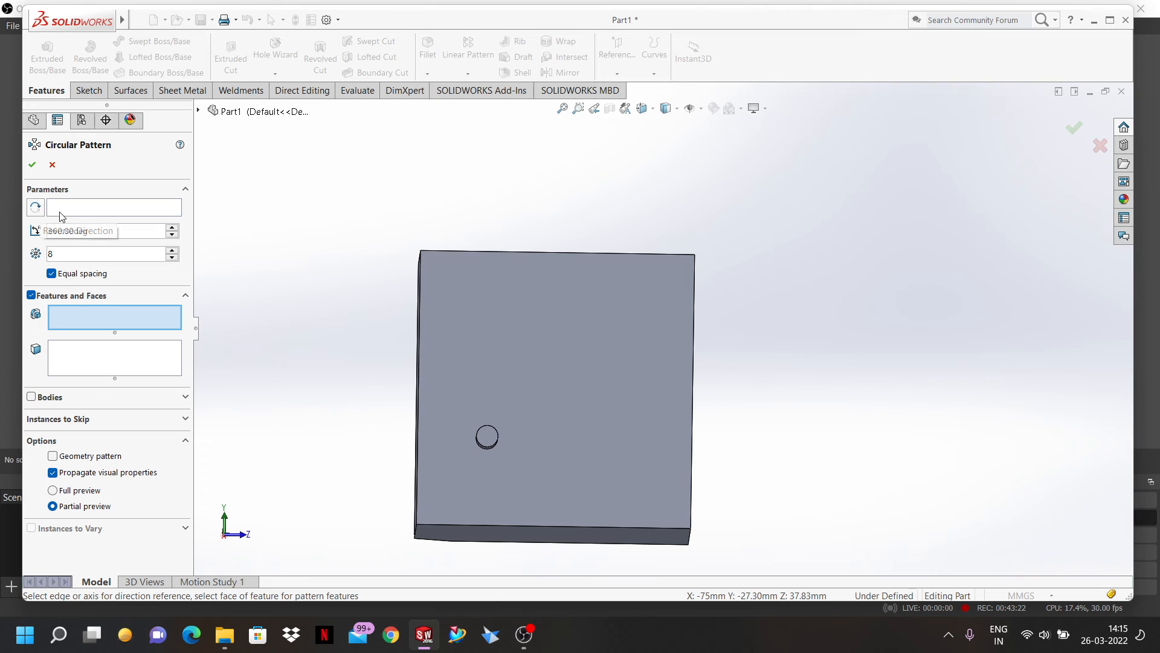
key(Escape)
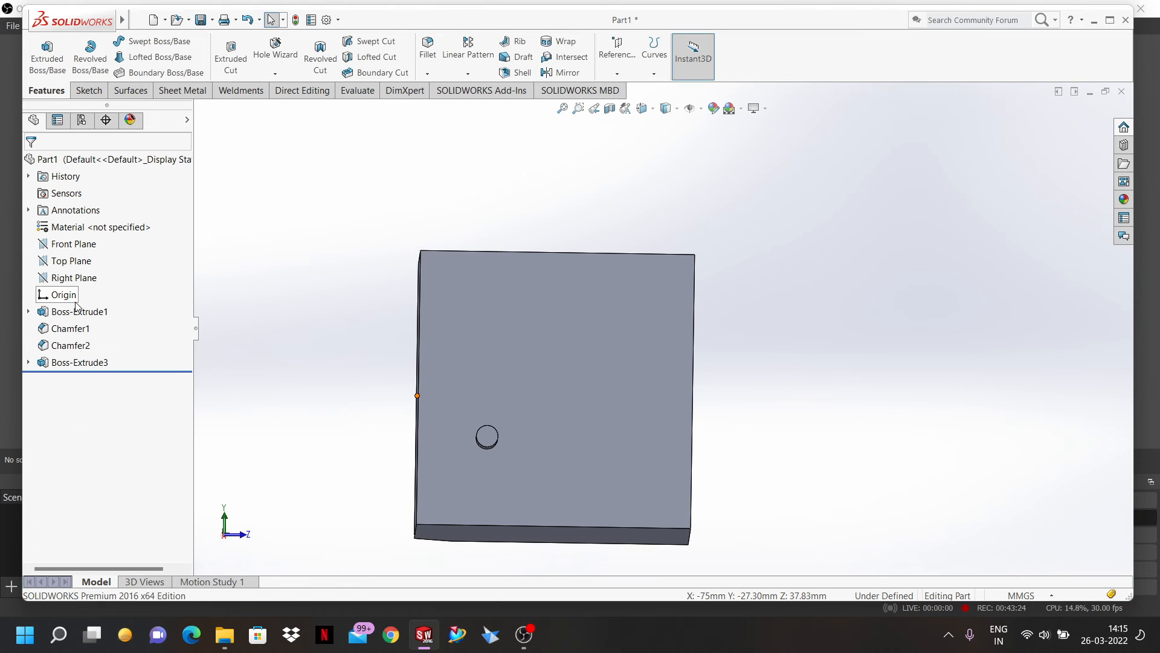
middle_drag(592, 397, 581, 374)
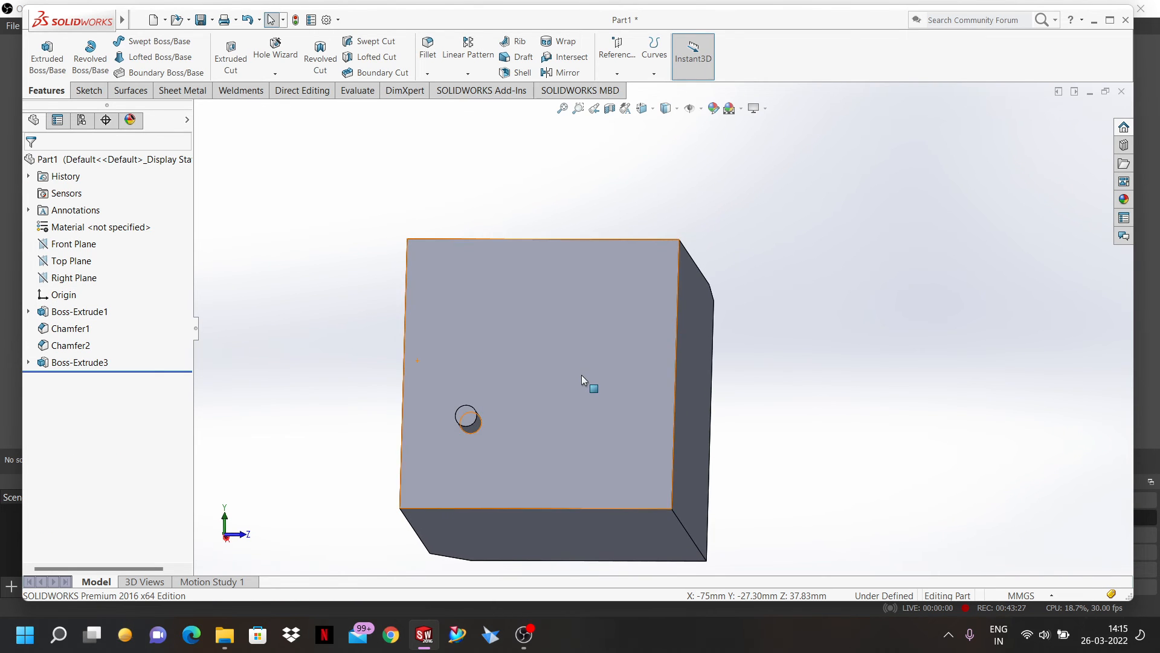
click(612, 71)
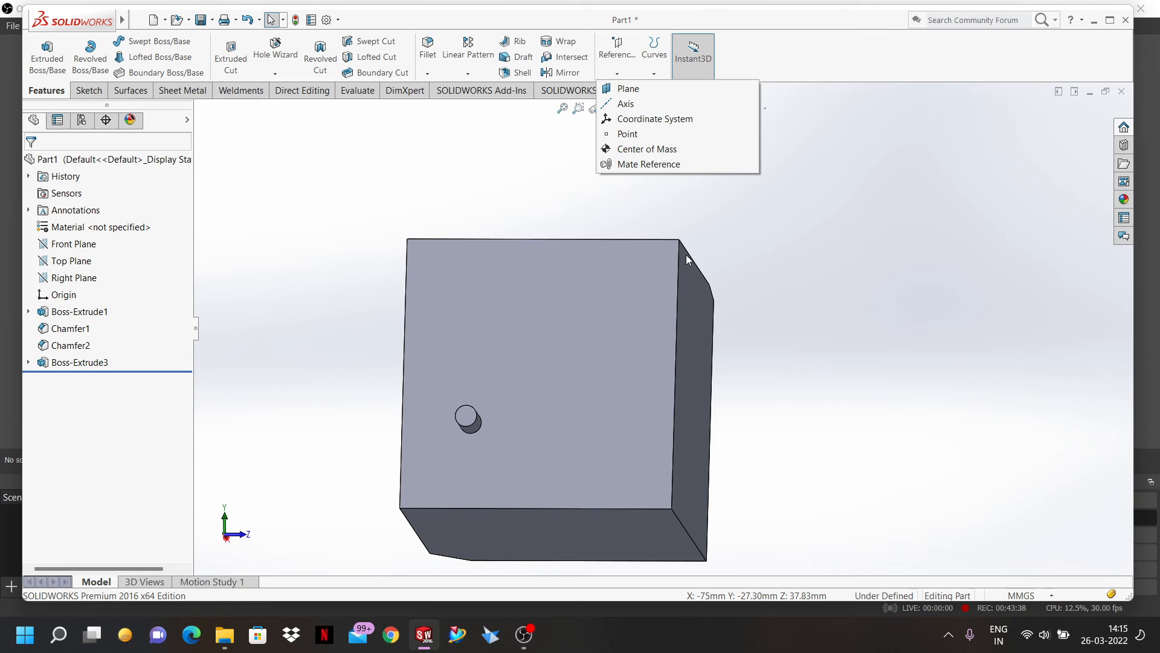
click(549, 301)
key(Escape)
scroll(549, 364, up, 1)
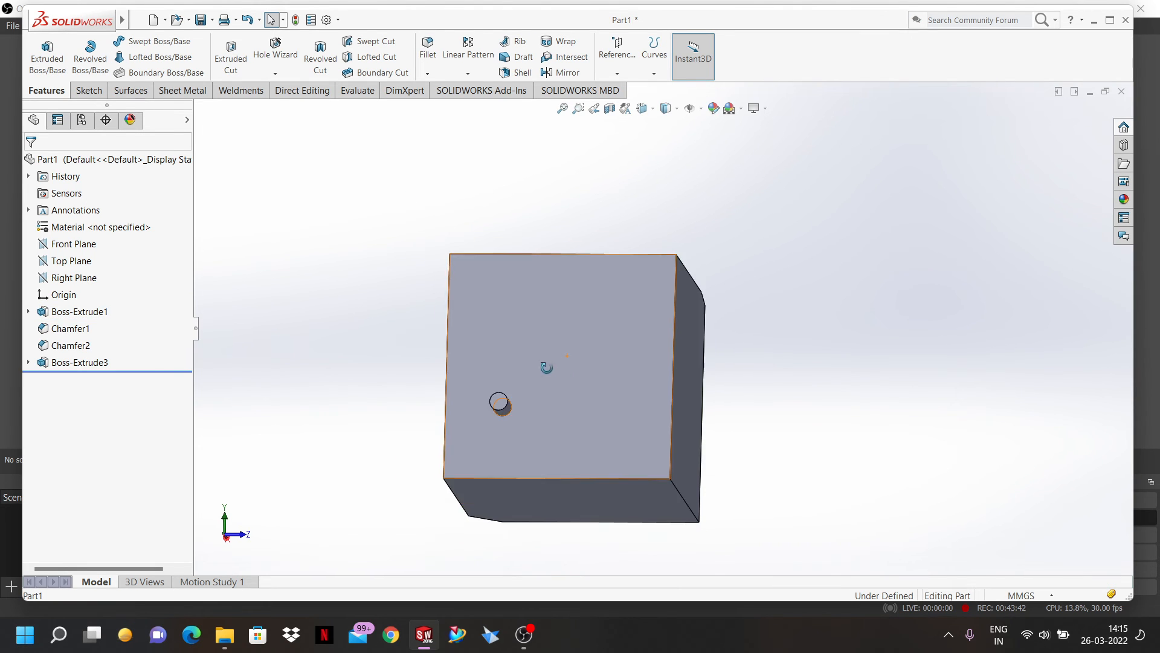
middle_drag(547, 366, 551, 384)
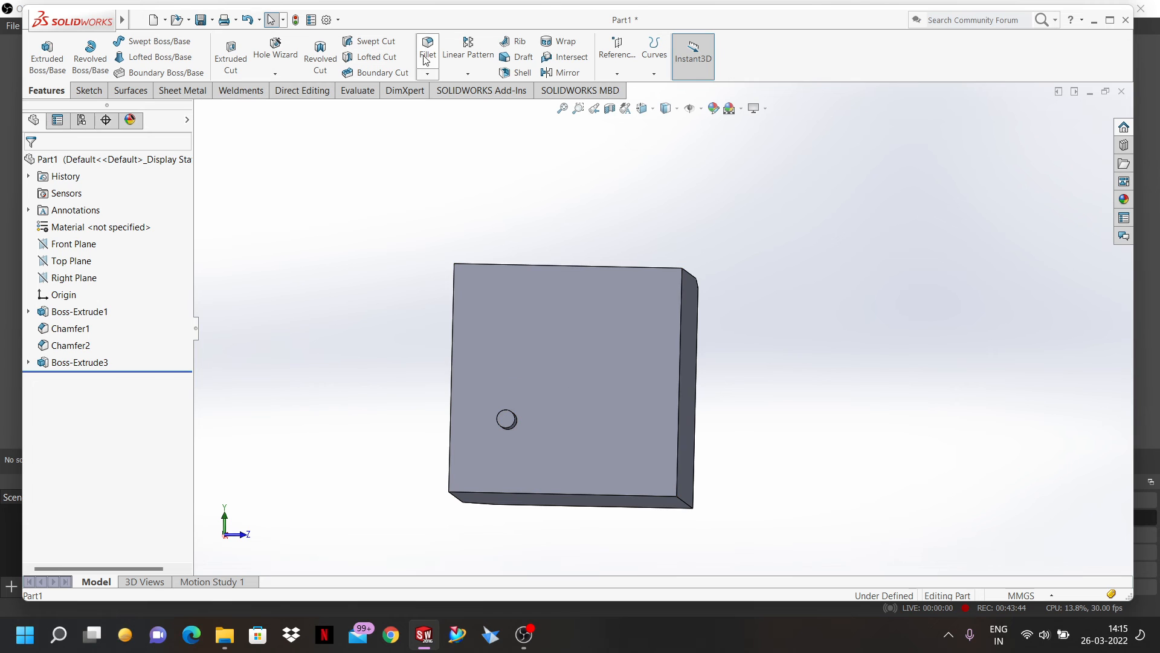
- Start a Circular Pattern with the cylindrical boss as the feature to pattern
click(465, 72)
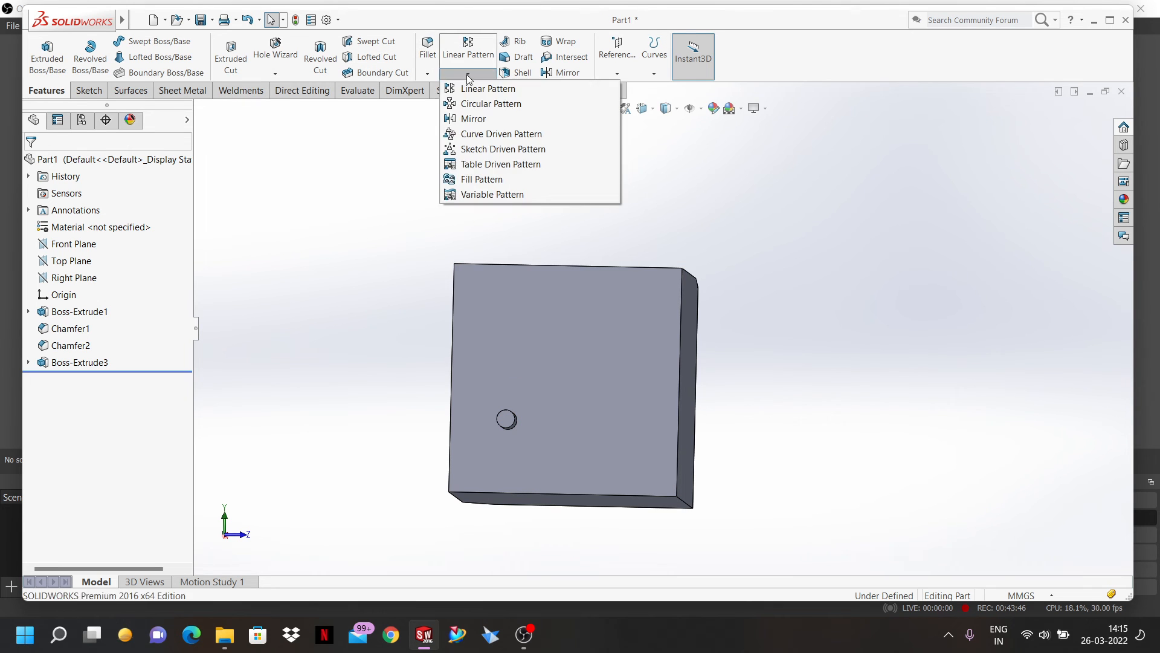
click(477, 107)
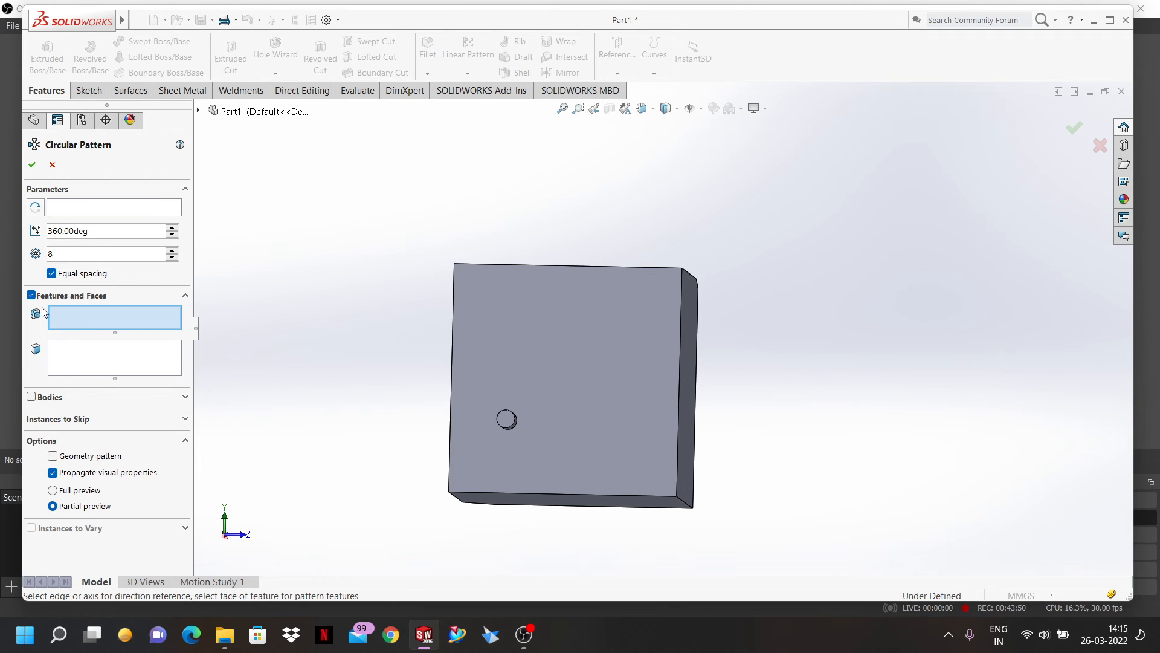
click(510, 422)
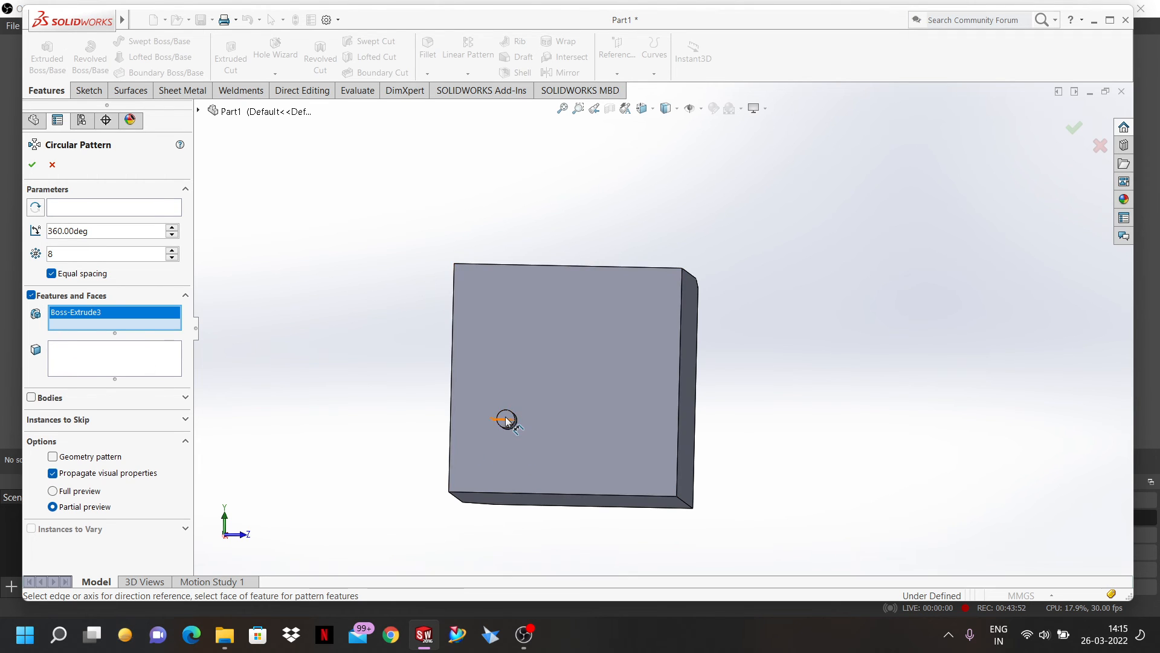
- Set the circular pattern's axis to the block's depth edge at the face's upper corner diagonally opposite the boss
middle_drag(514, 436, 448, 402)
scroll(459, 394, down, 5)
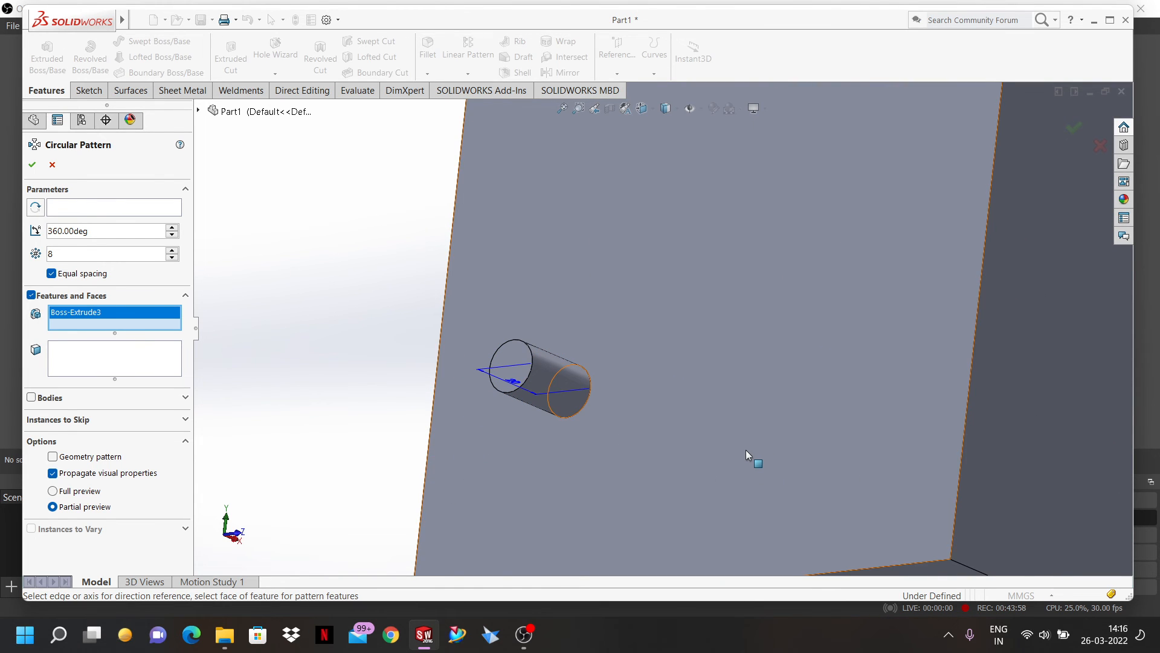
middle_drag(745, 450, 706, 428)
scroll(705, 428, up, 3)
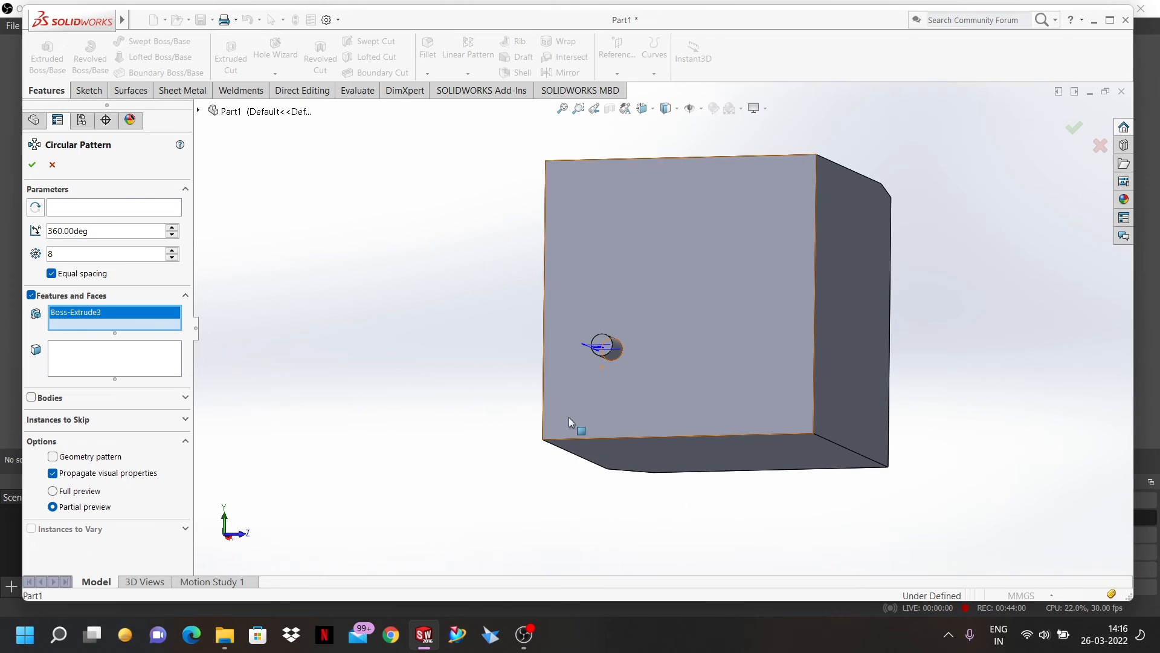
click(92, 209)
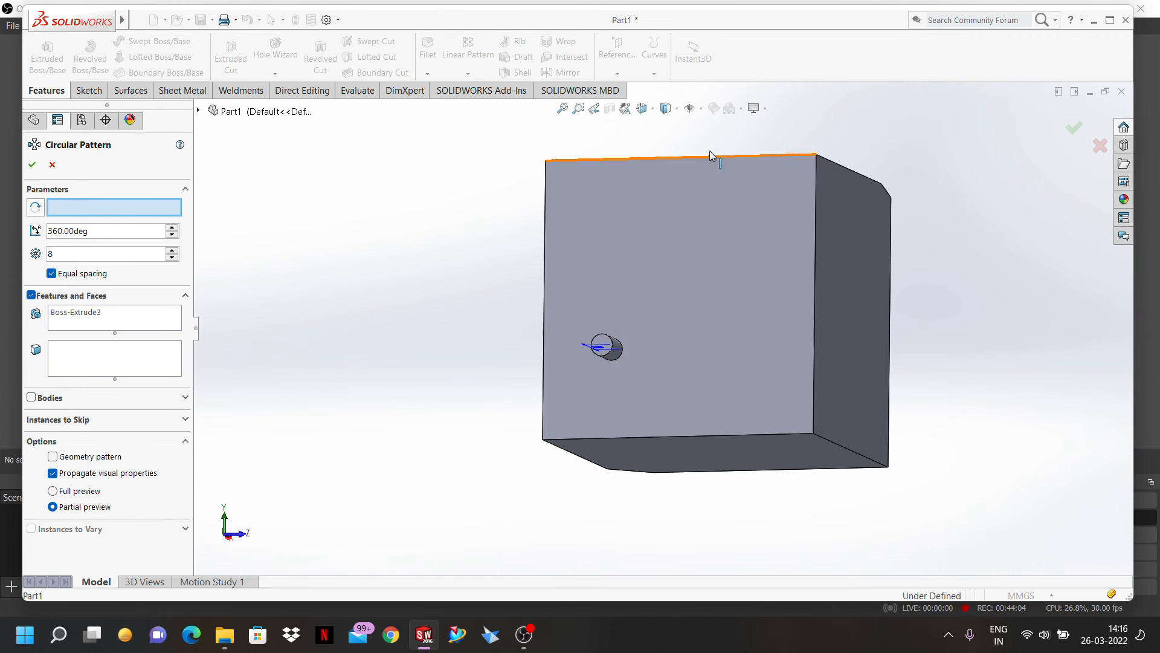
scroll(810, 152, down, 3)
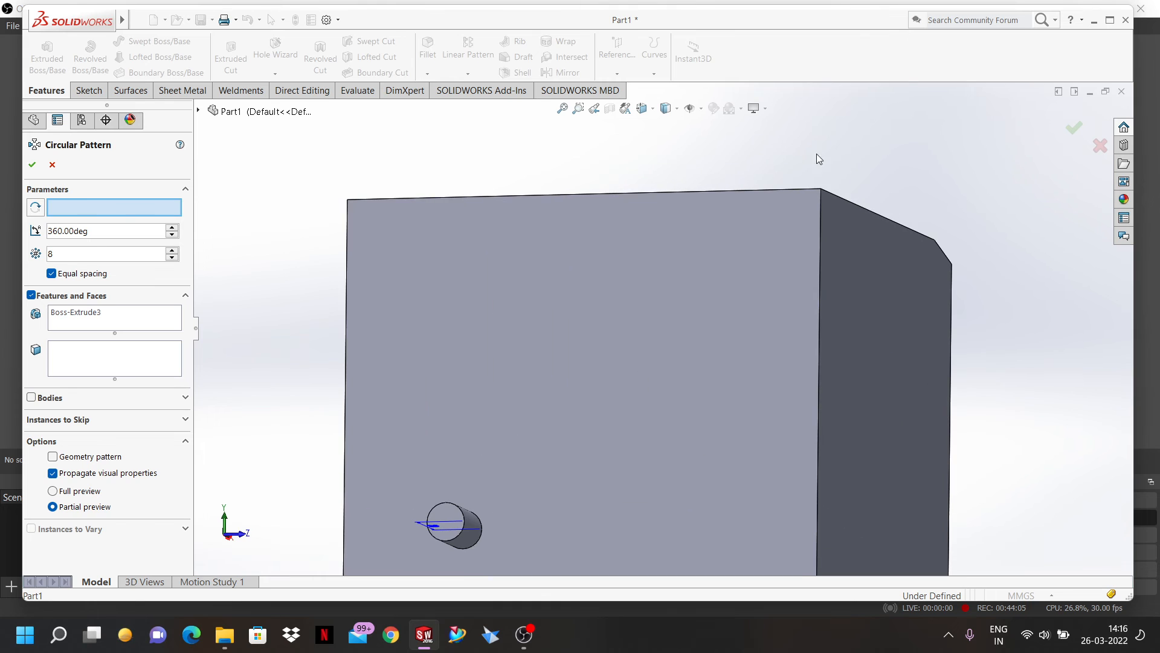
click(842, 199)
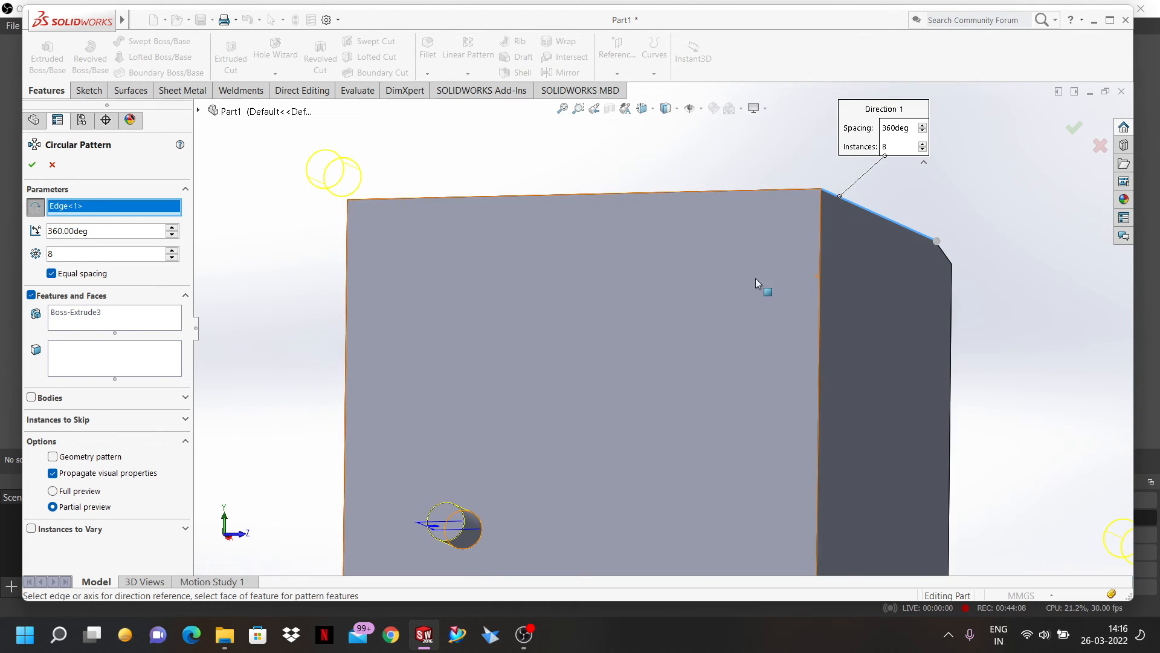
- Examine the preview of the equally spaced circular pattern around the block's edge from several angles
middle_drag(756, 279, 755, 266)
scroll(746, 279, up, 1)
scroll(746, 278, up, 1)
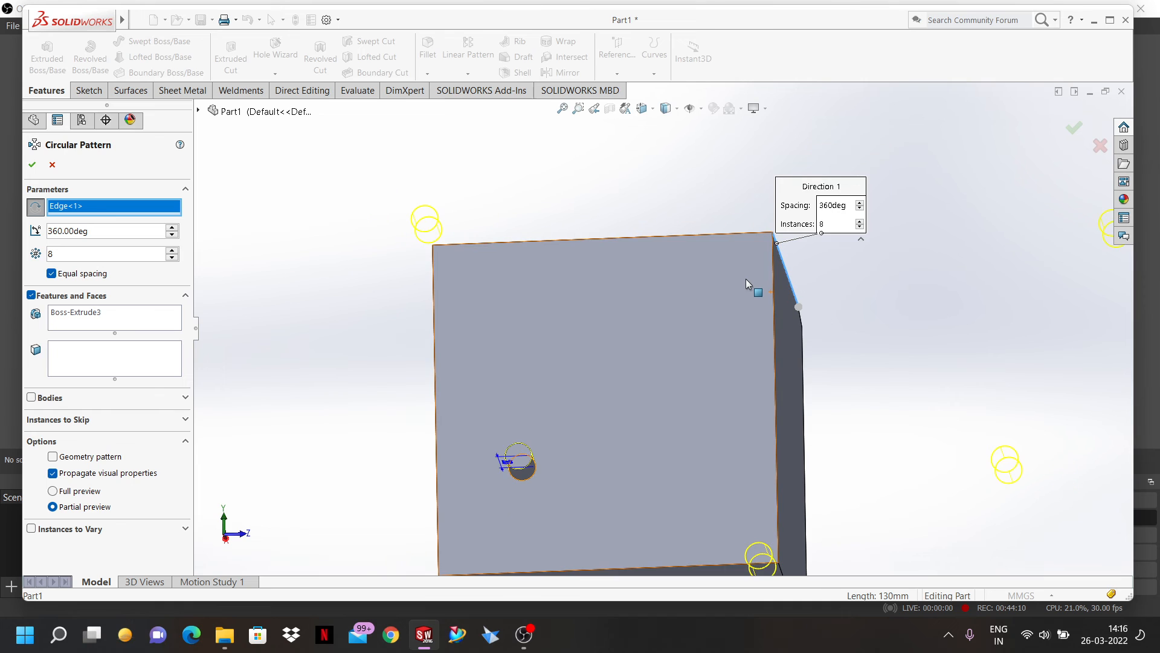
scroll(734, 320, up, 6)
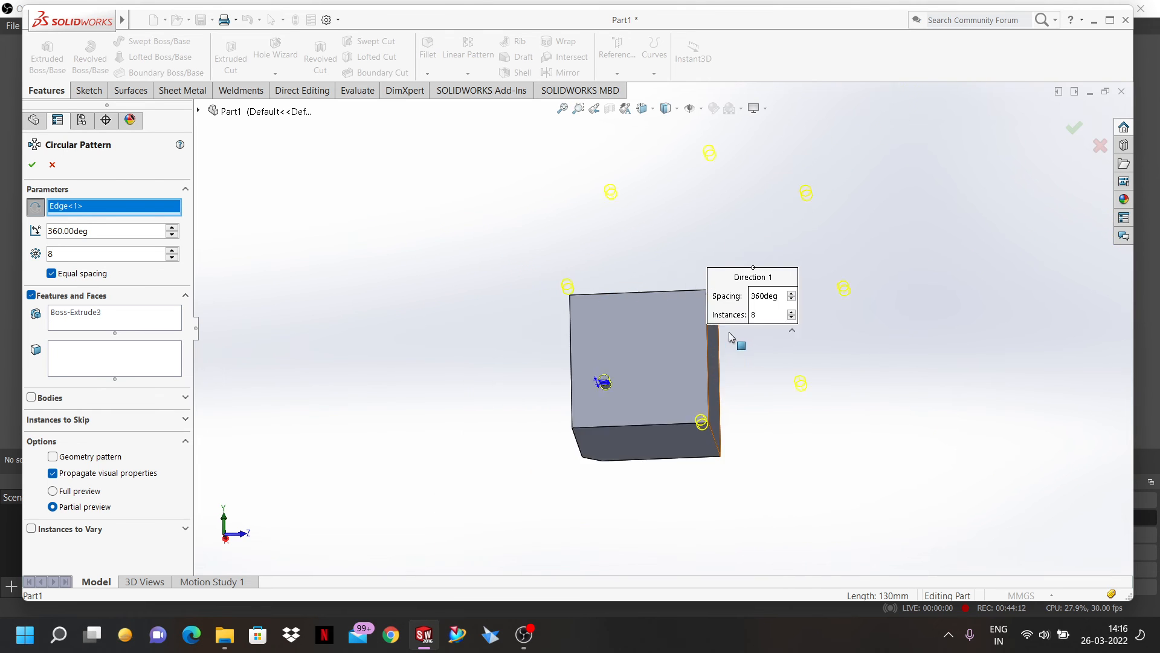
middle_drag(677, 307, 678, 302)
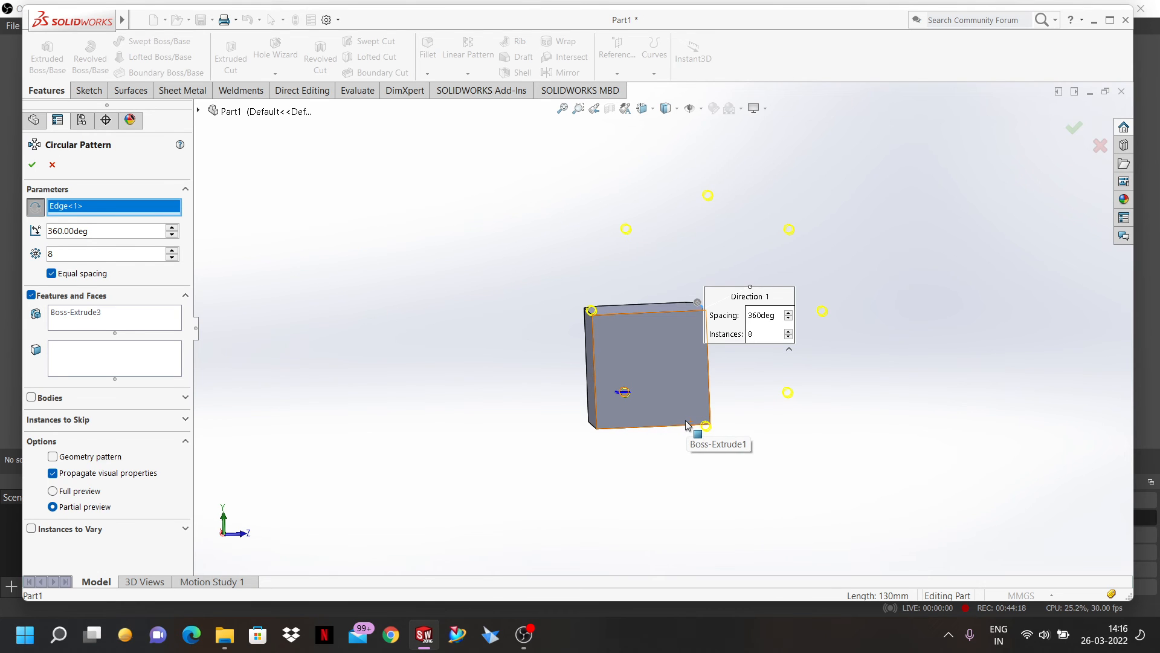
middle_drag(687, 423, 686, 365)
scroll(685, 360, down, 2)
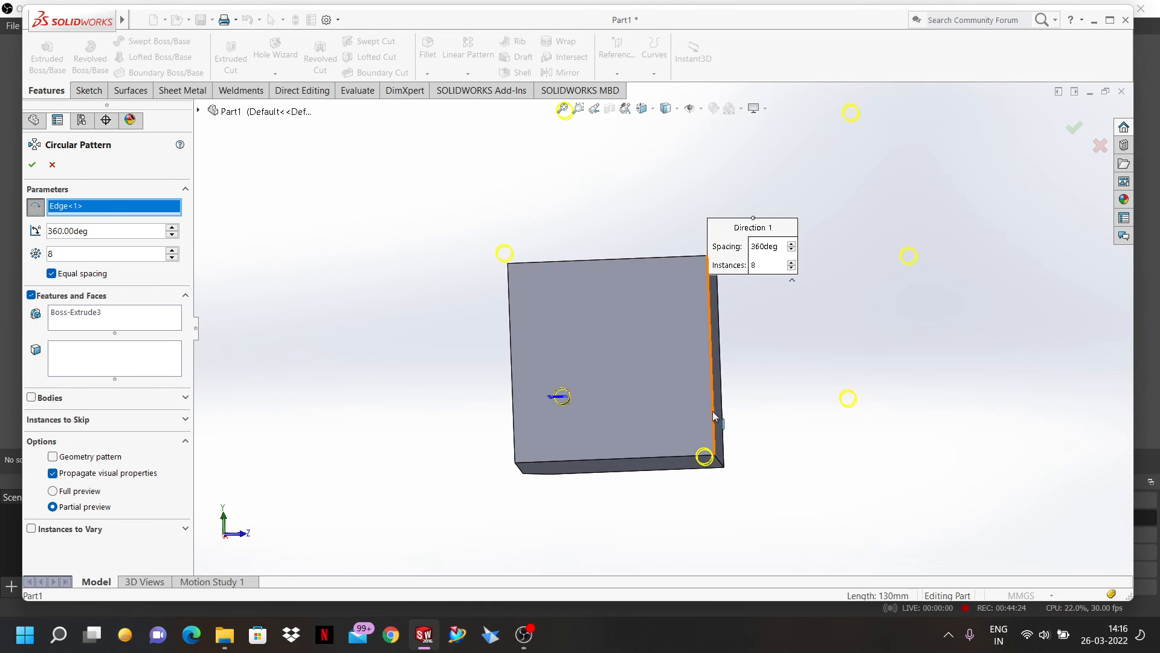
- Turn off equal spacing for the circular pattern and reduce the angle between instances to 3 degrees
click(54, 276)
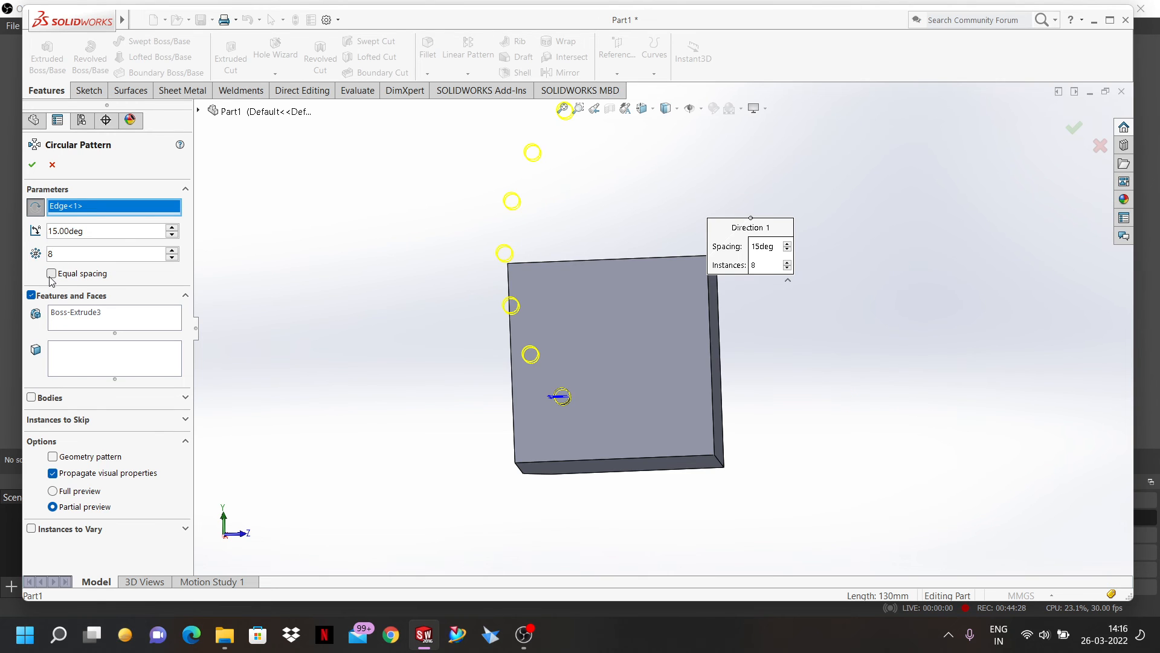
click(172, 235)
click(173, 235)
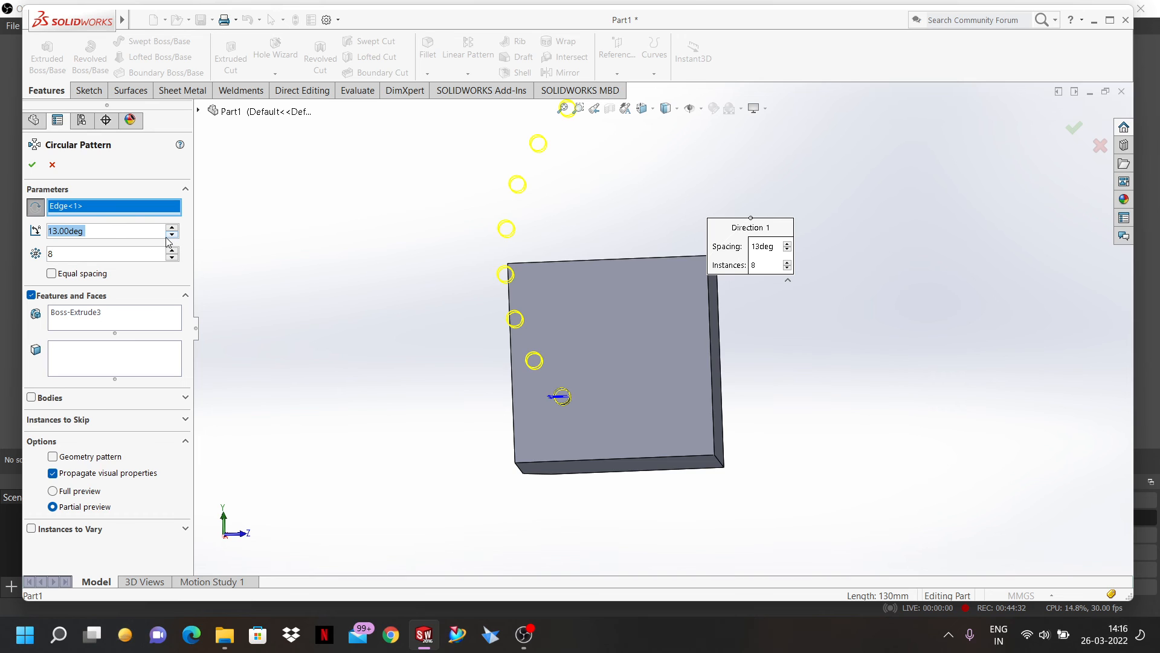
click(171, 235)
click(172, 235)
click(171, 236)
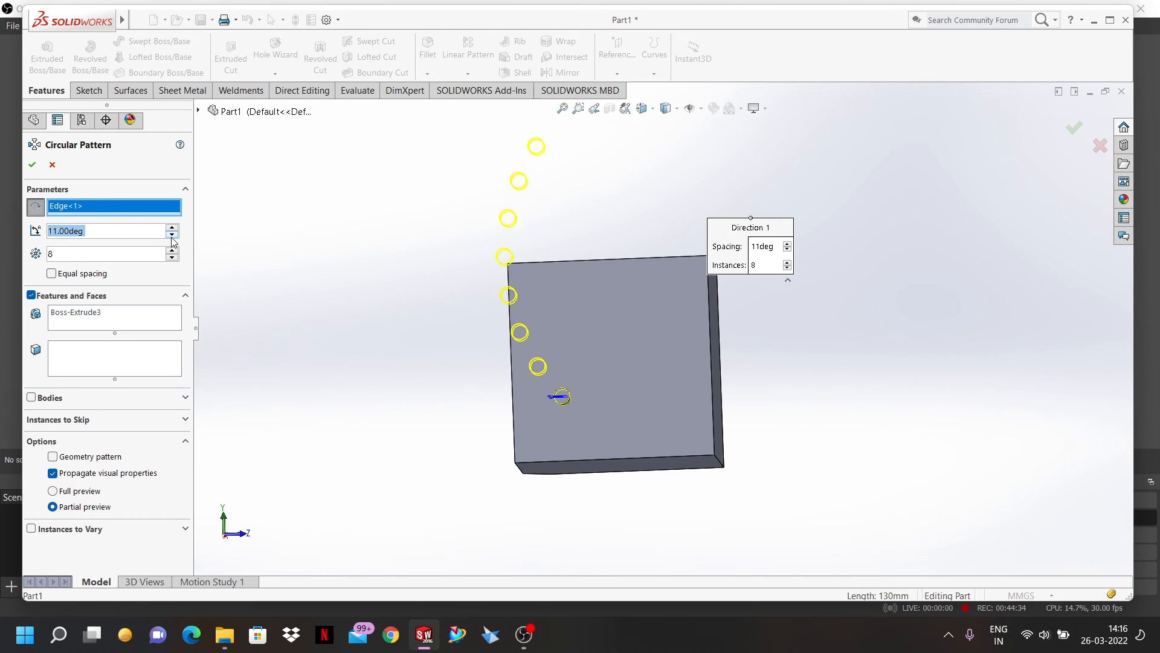
click(172, 235)
click(172, 235)
click(172, 235)
click(172, 235)
click(172, 235)
click(172, 236)
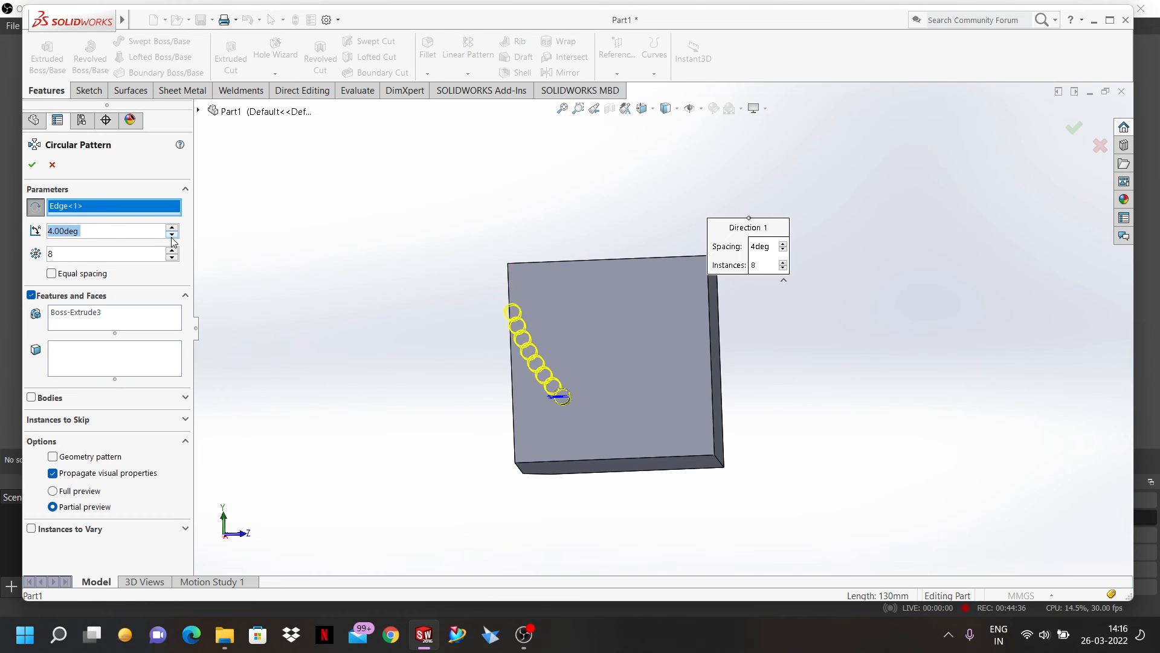
click(172, 236)
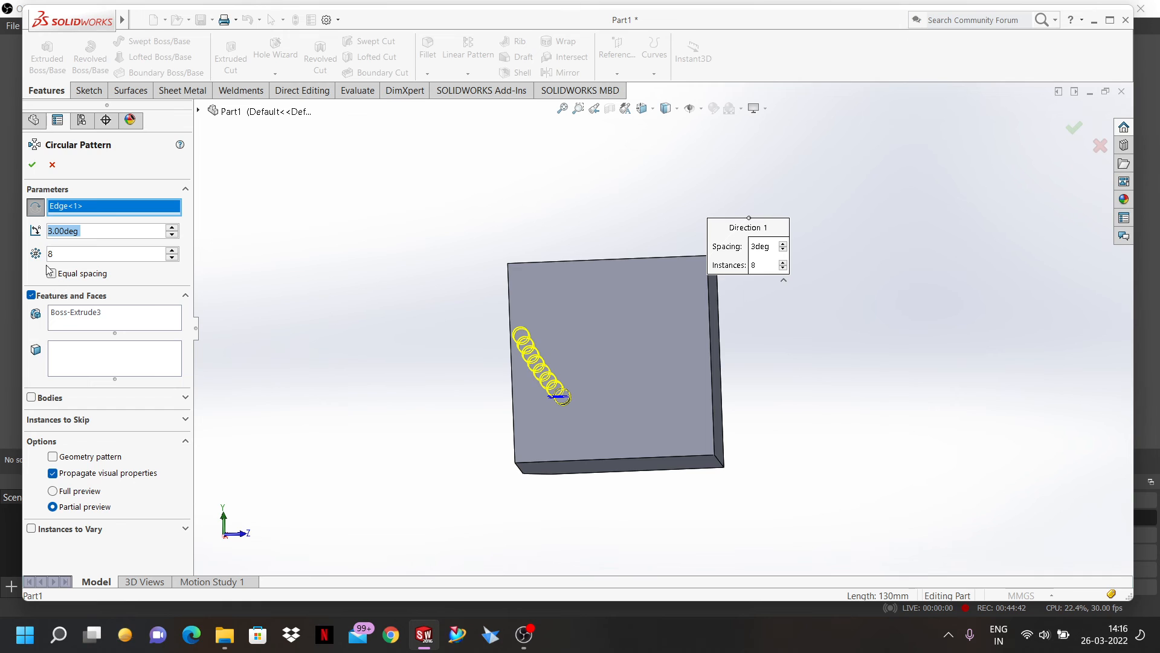
- Reverse the circular pattern's rotation direction and set the angle between instances to 4 degrees
click(35, 207)
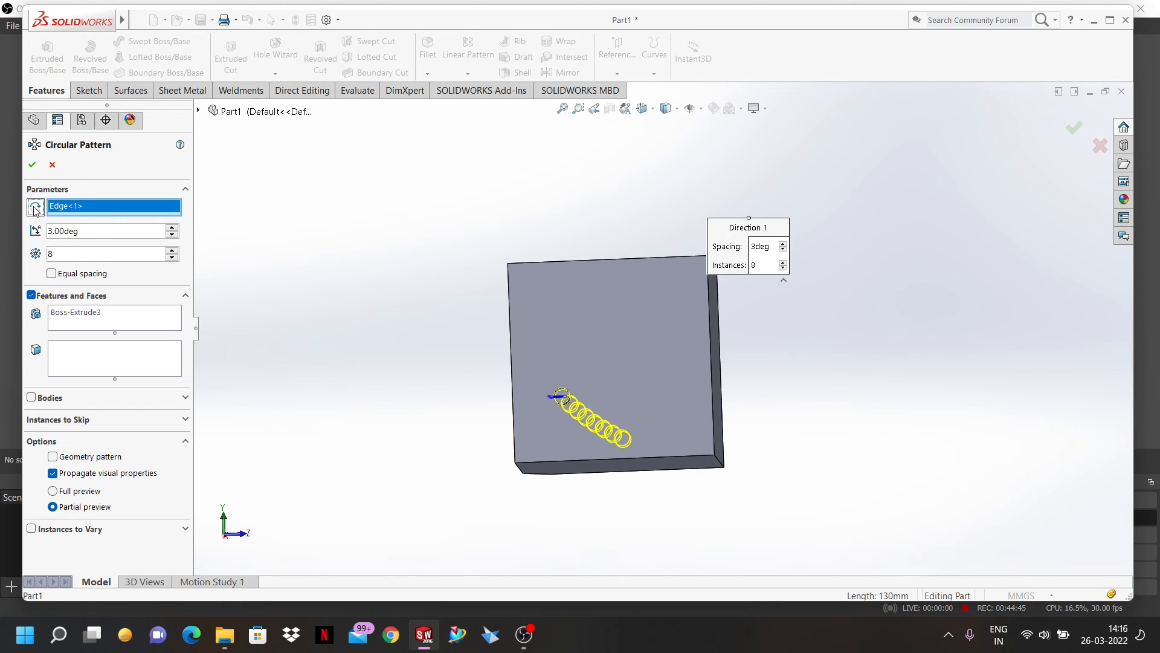
click(172, 229)
click(172, 228)
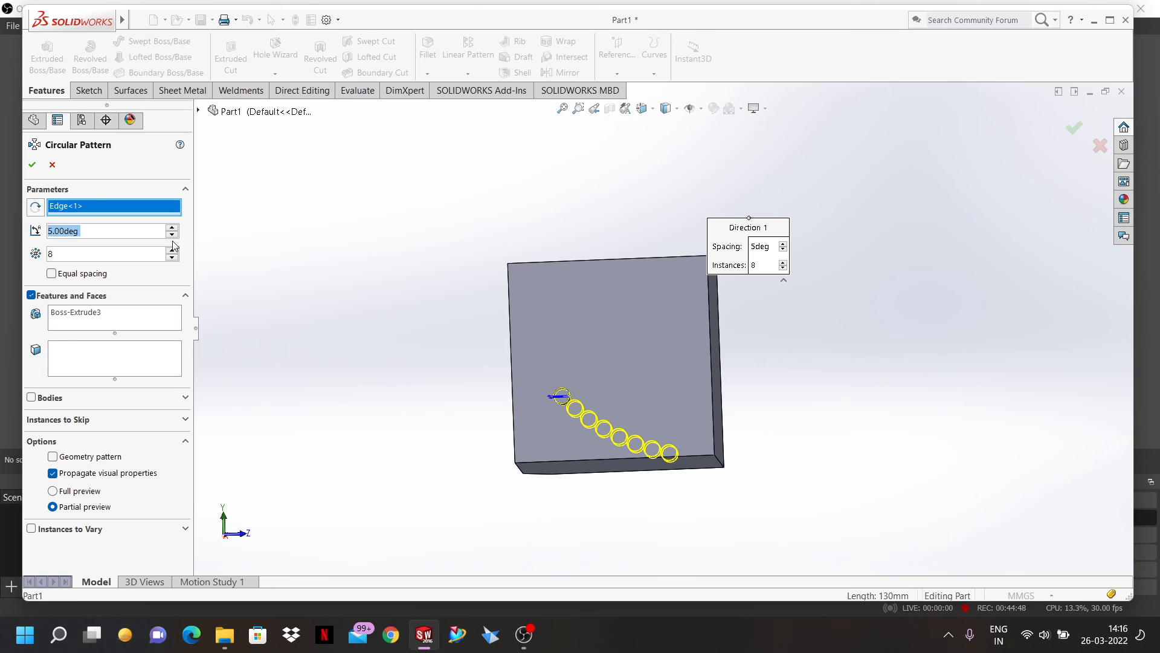
click(173, 235)
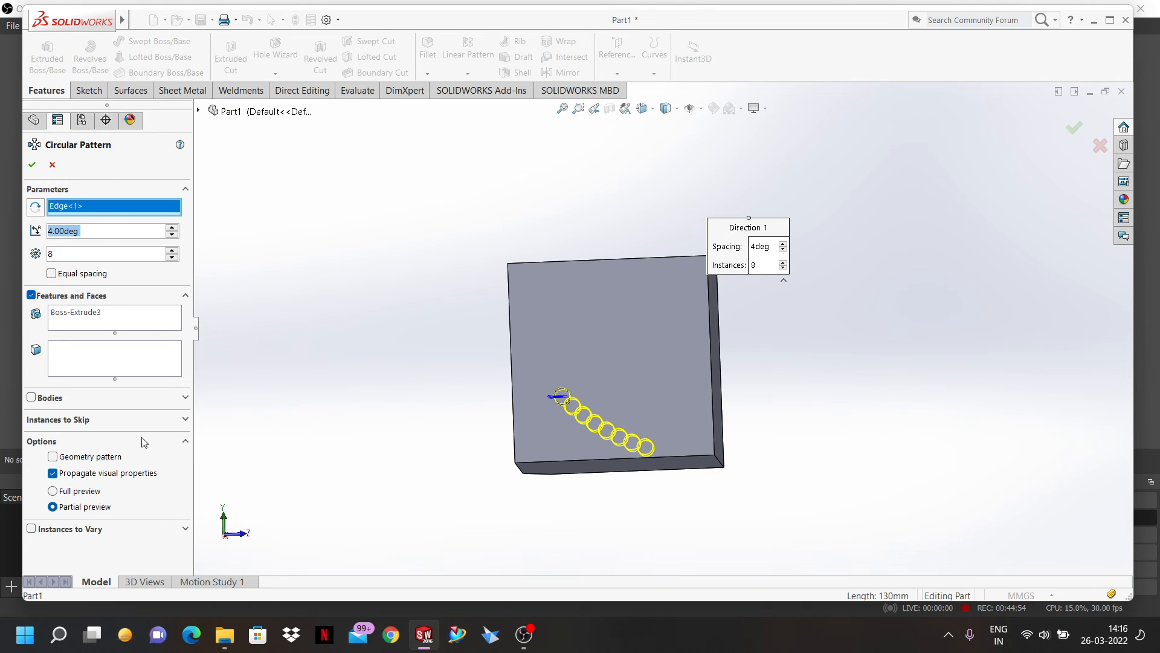
- Skip instances 3, 5 and 7 of the circular pattern
click(185, 420)
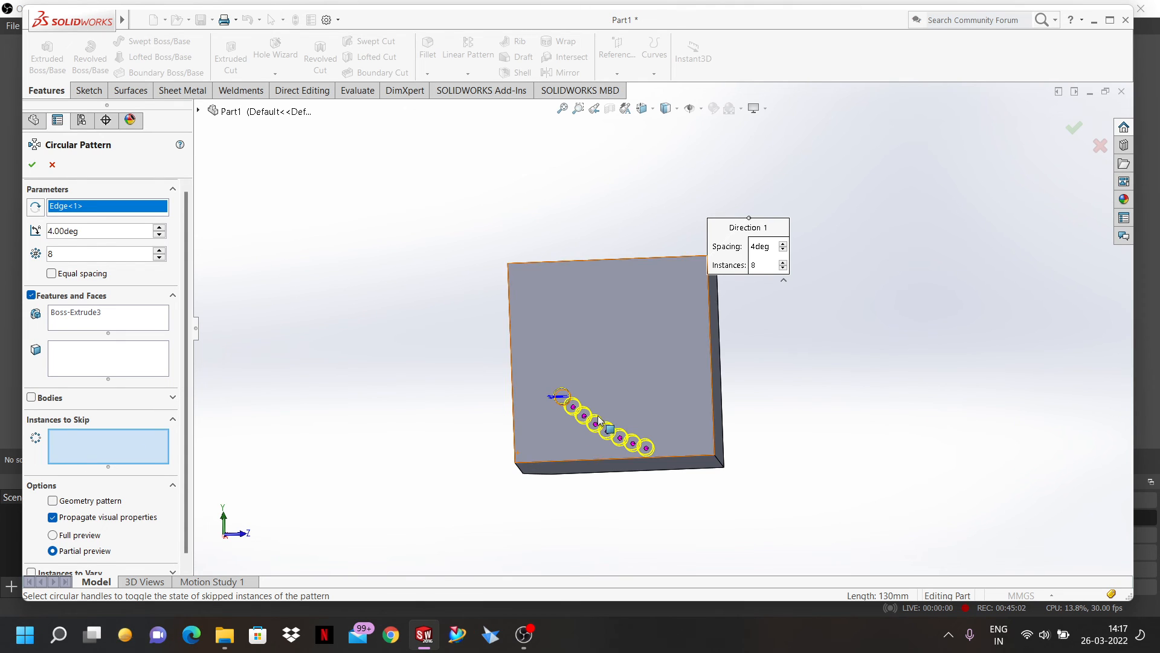
scroll(600, 430, down, 4)
scroll(601, 430, down, 2)
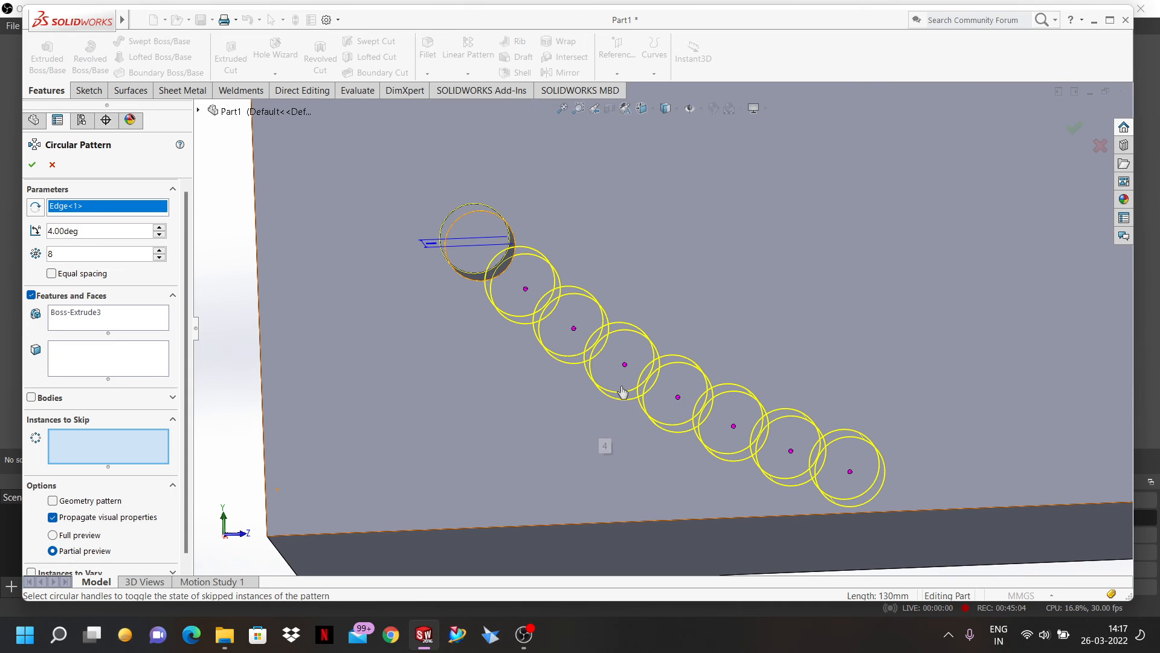
click(679, 397)
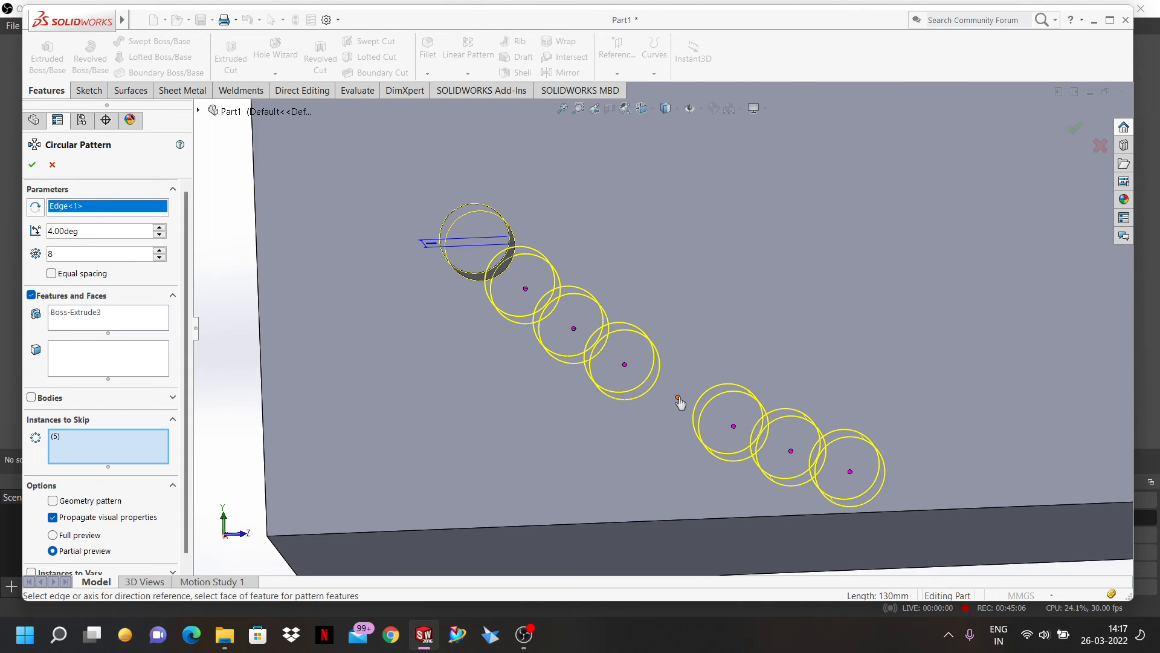
click(571, 329)
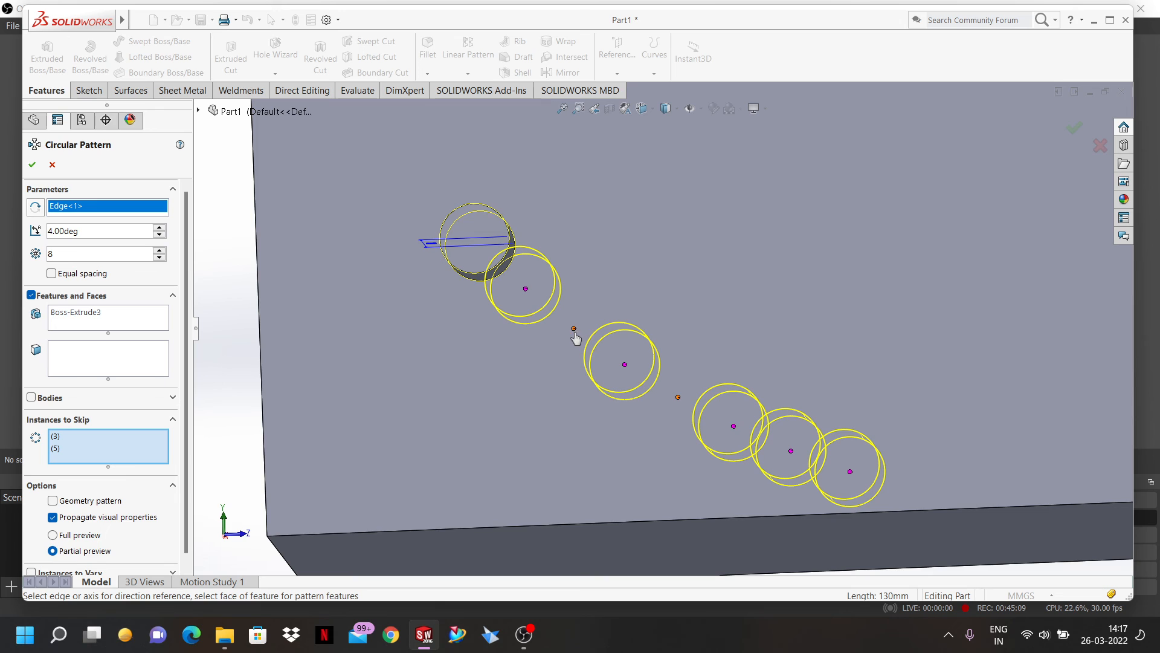
click(789, 449)
scroll(678, 422, up, 3)
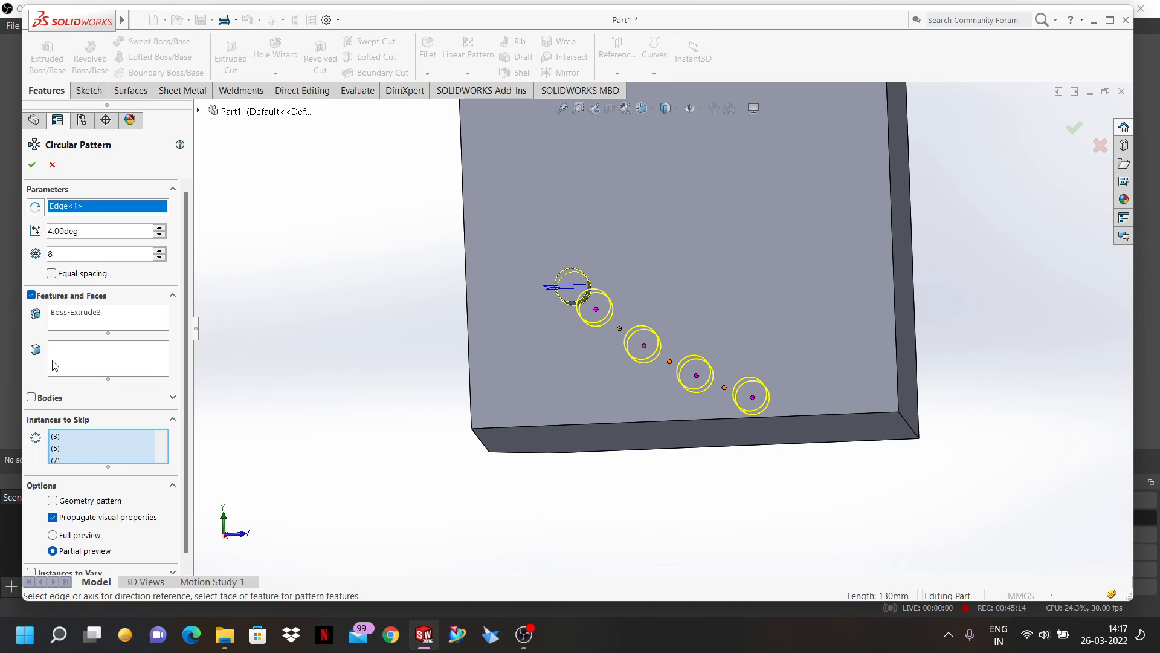
- Enable varying instances for the circular pattern and override instance 6's spacing to 30 degrees
scroll(57, 367, down, 1)
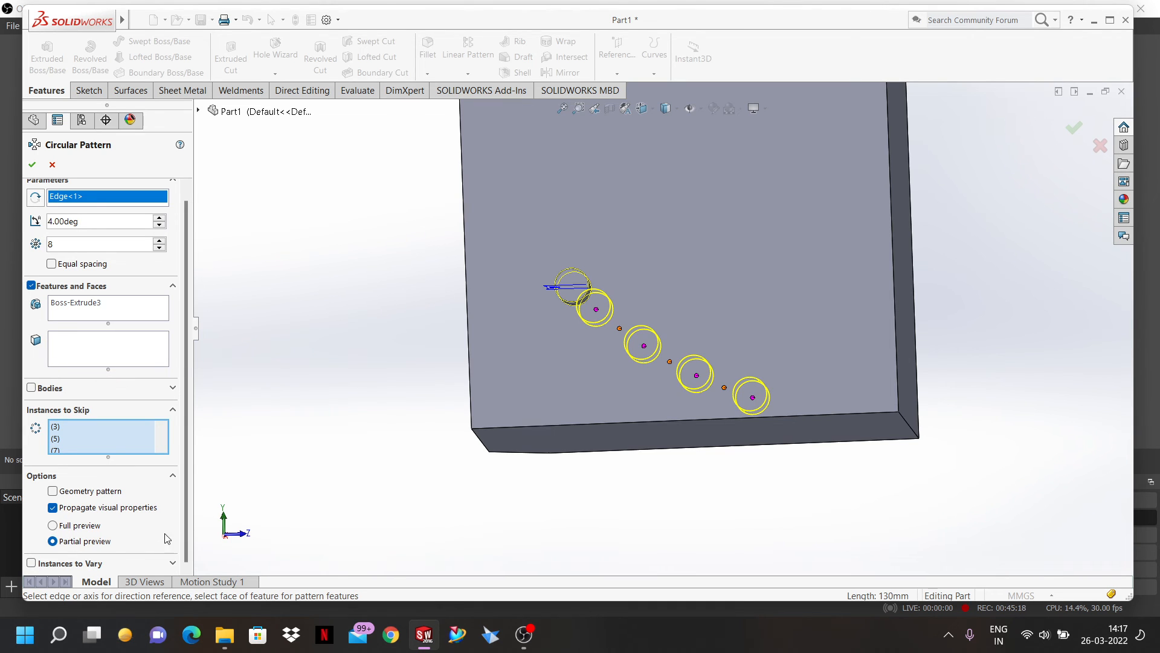
click(31, 563)
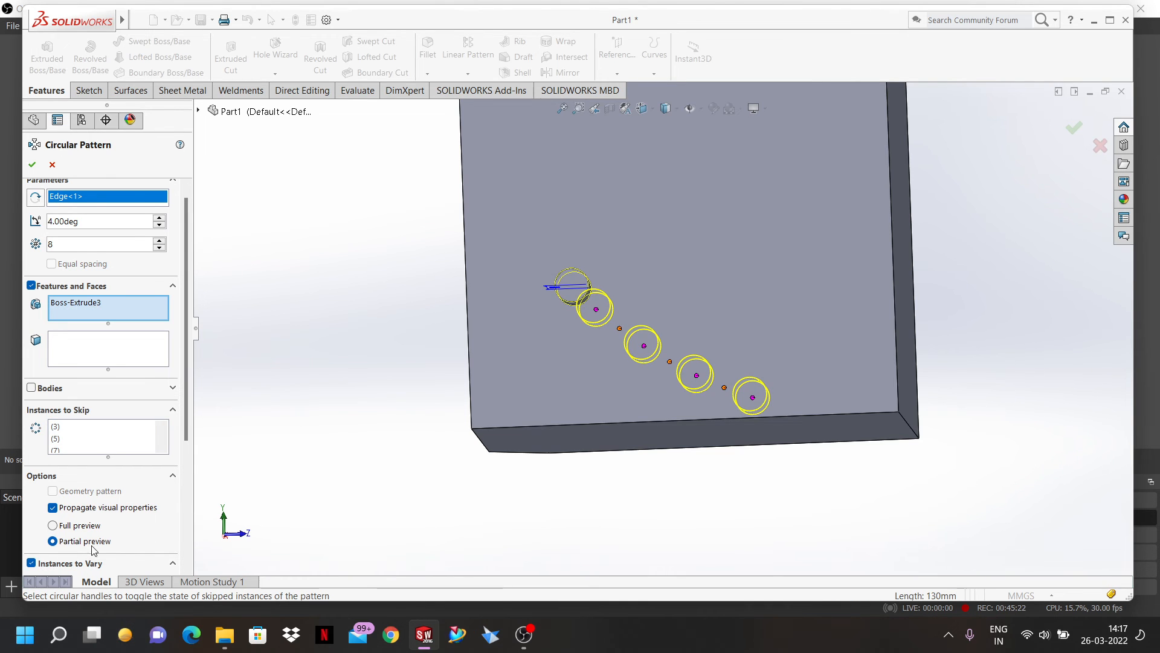
drag(185, 402, 211, 530)
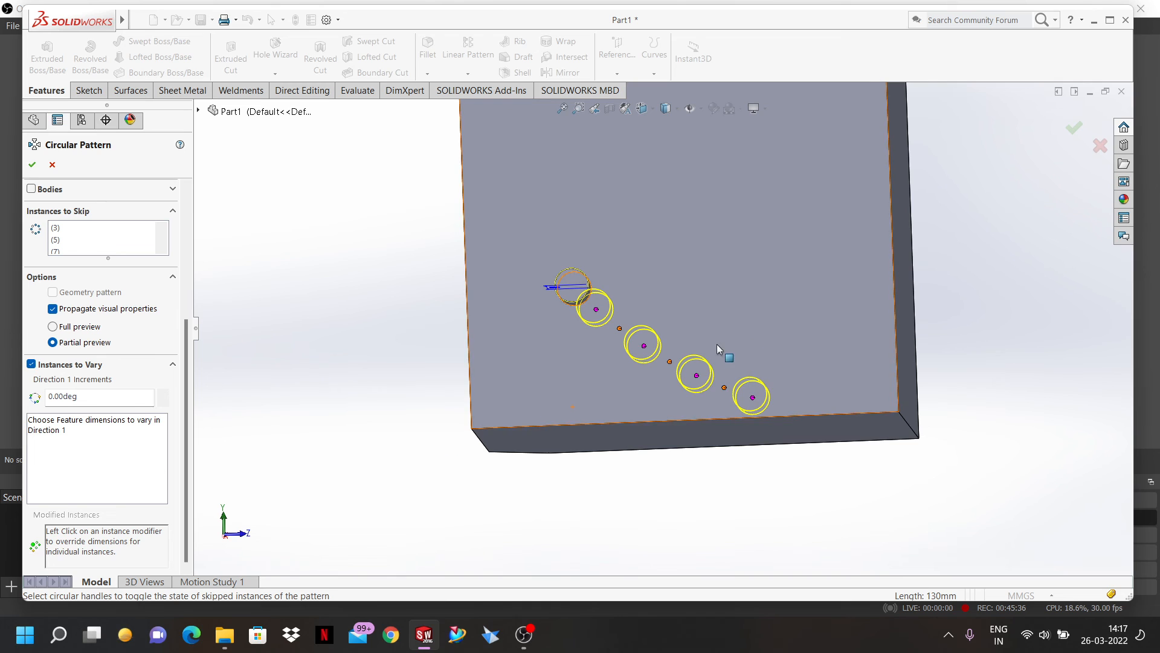
click(697, 379)
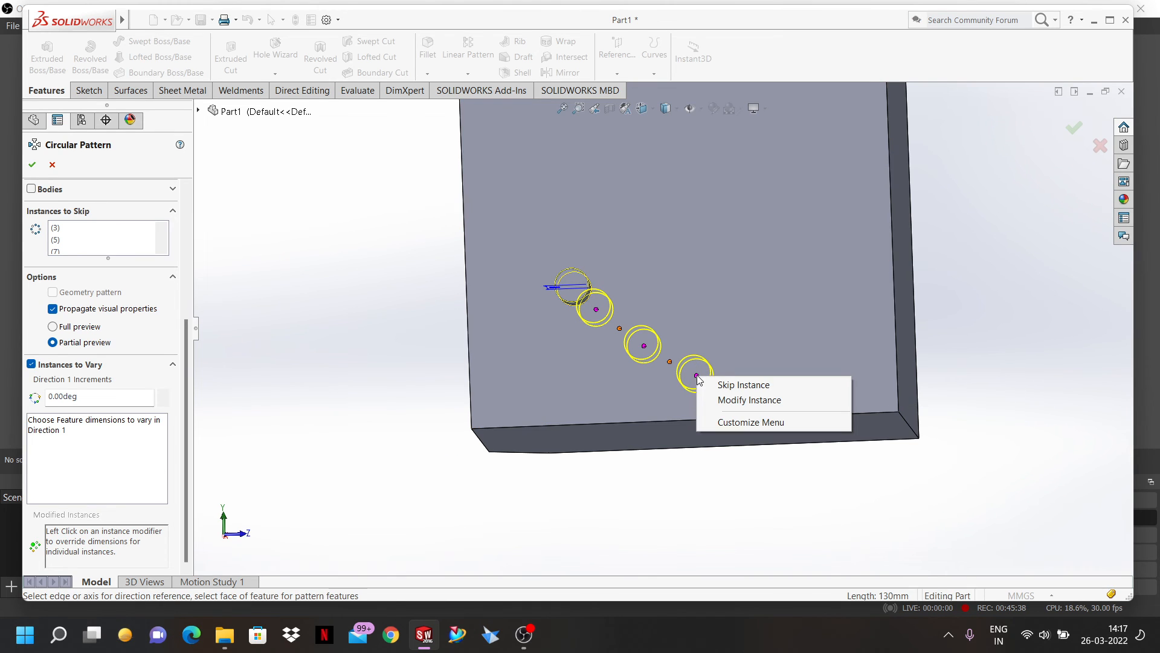
click(749, 401)
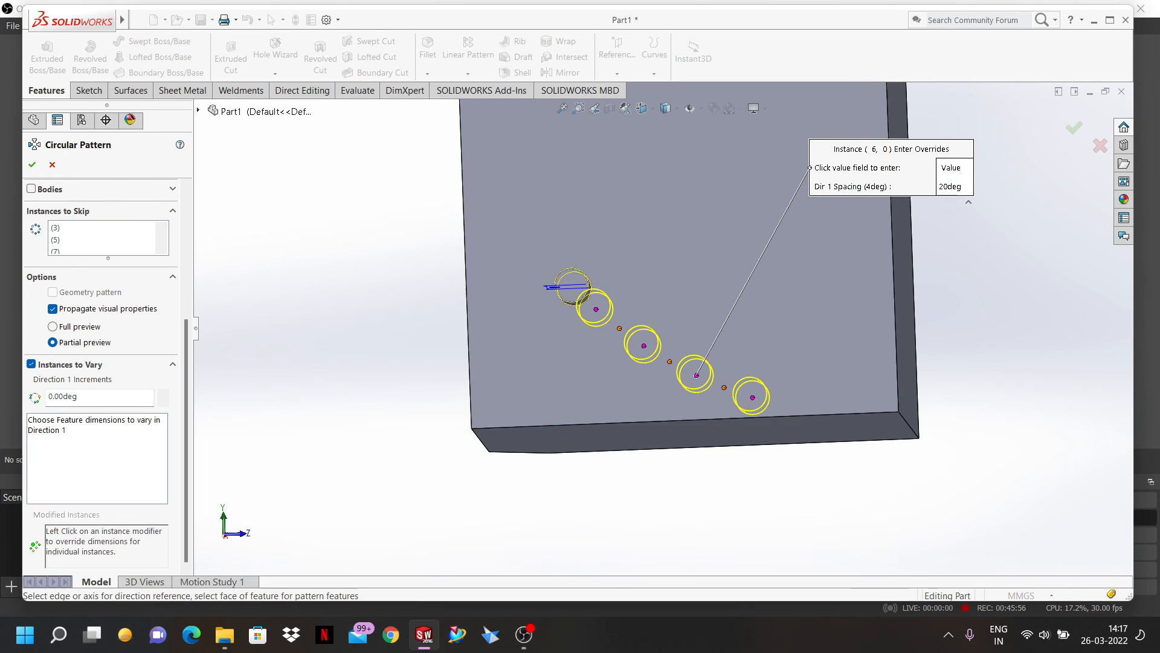
click(953, 187)
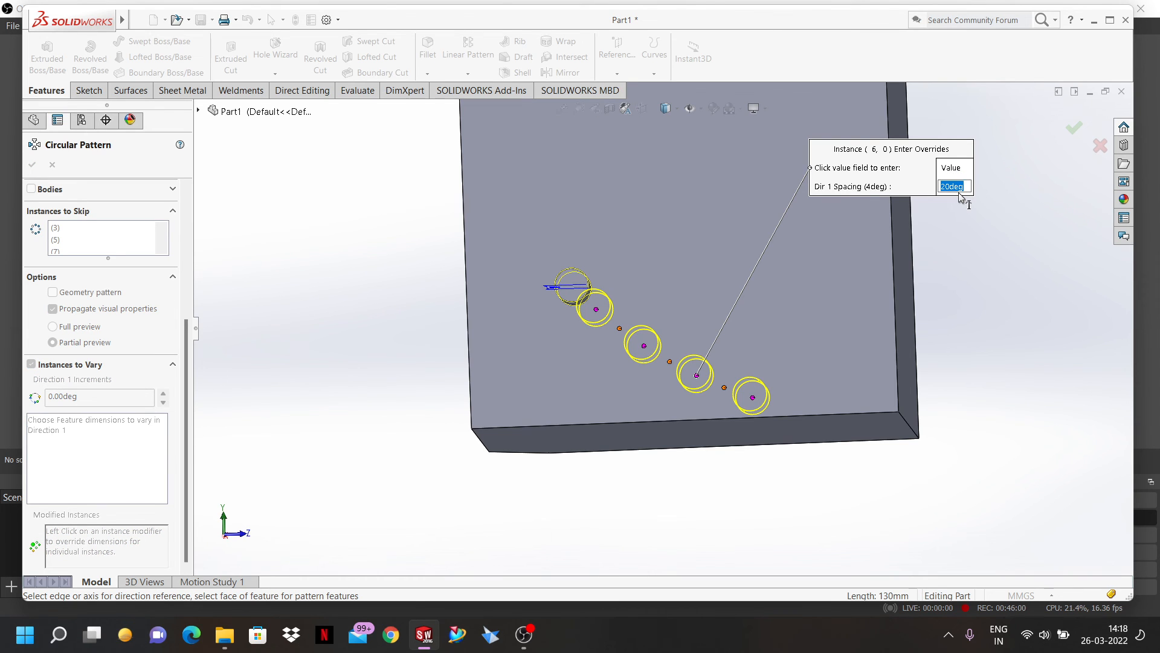
text(30)
key(Return)
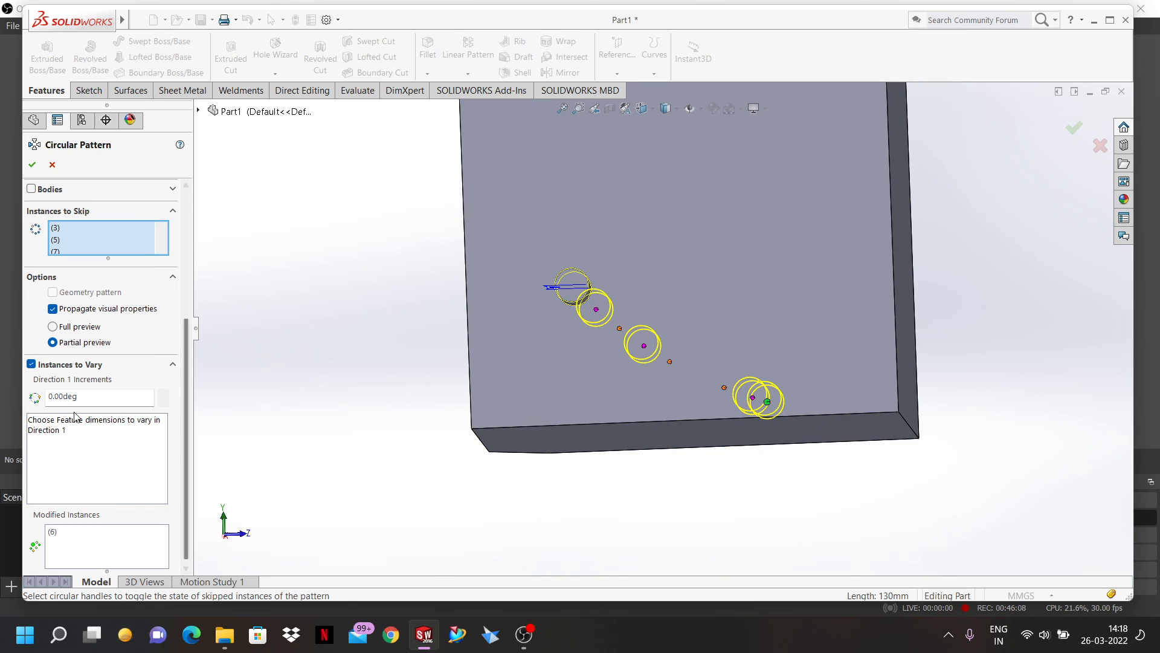
- Override the spacing of instance 4 of the circular pattern to 45 degrees
right_click(644, 346)
click(658, 369)
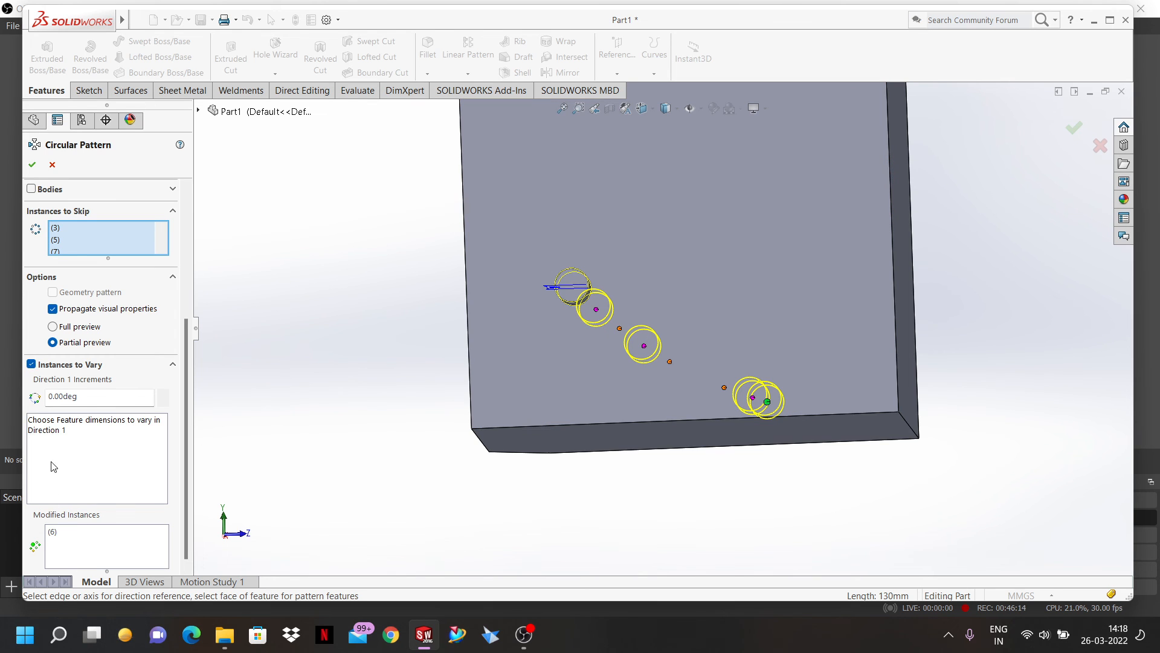
right_click(644, 346)
click(676, 371)
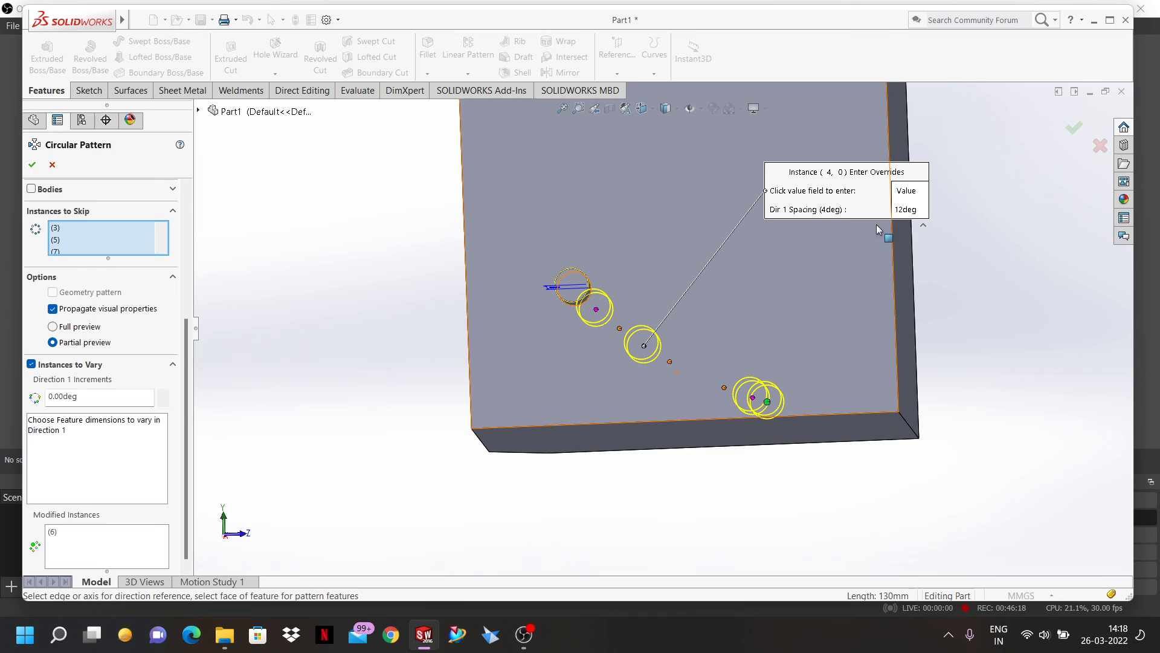
click(907, 209)
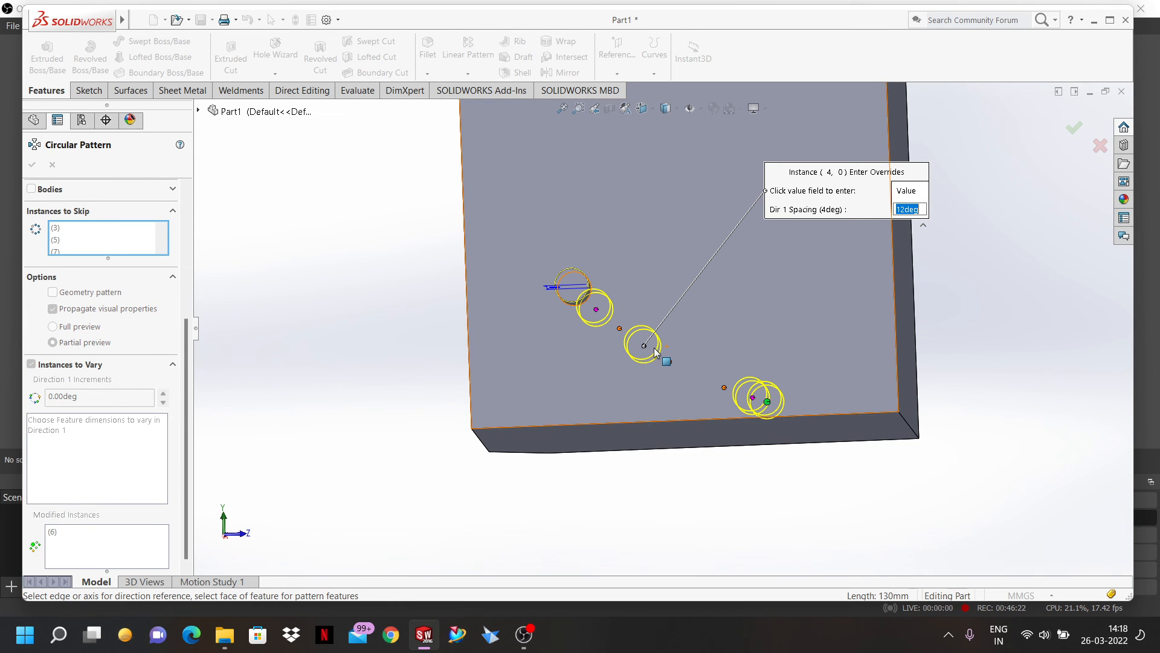
text(45)
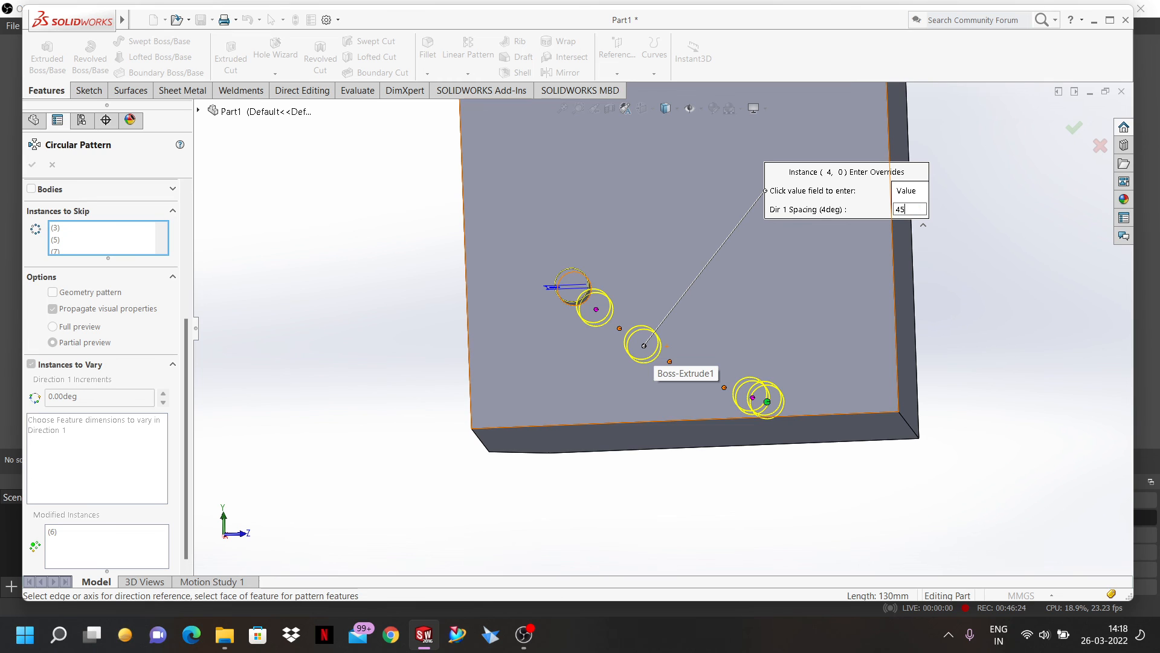
key(Return)
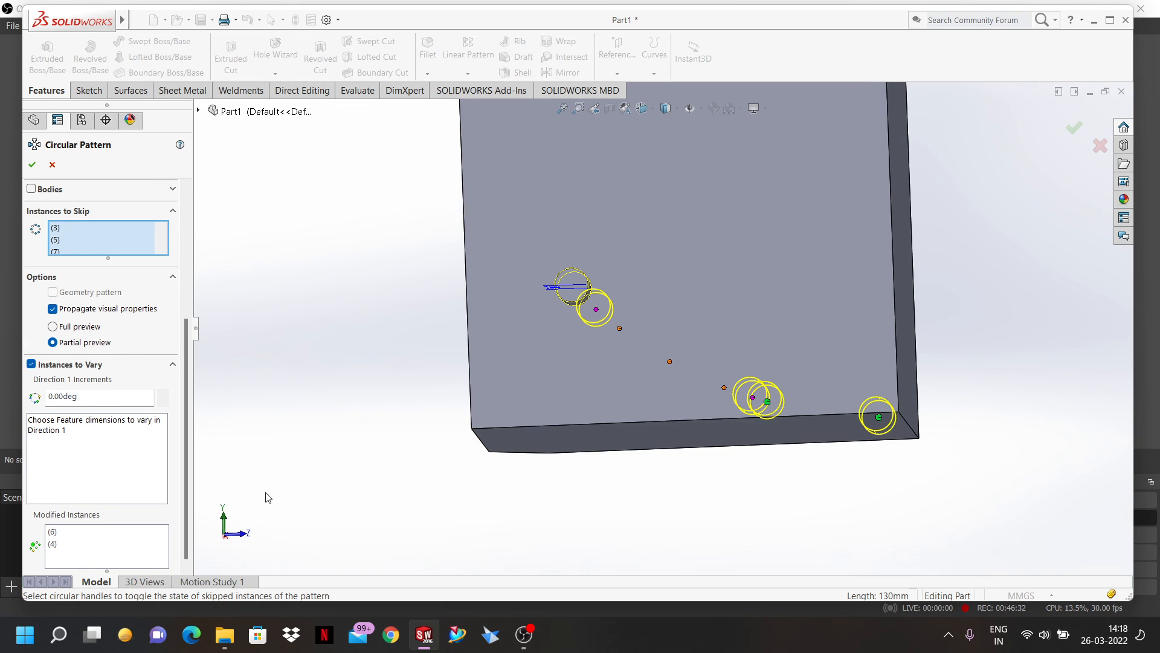
- Remove the overrides of instances 4 and 6 and turn off varying instances for the circular pattern
click(63, 545)
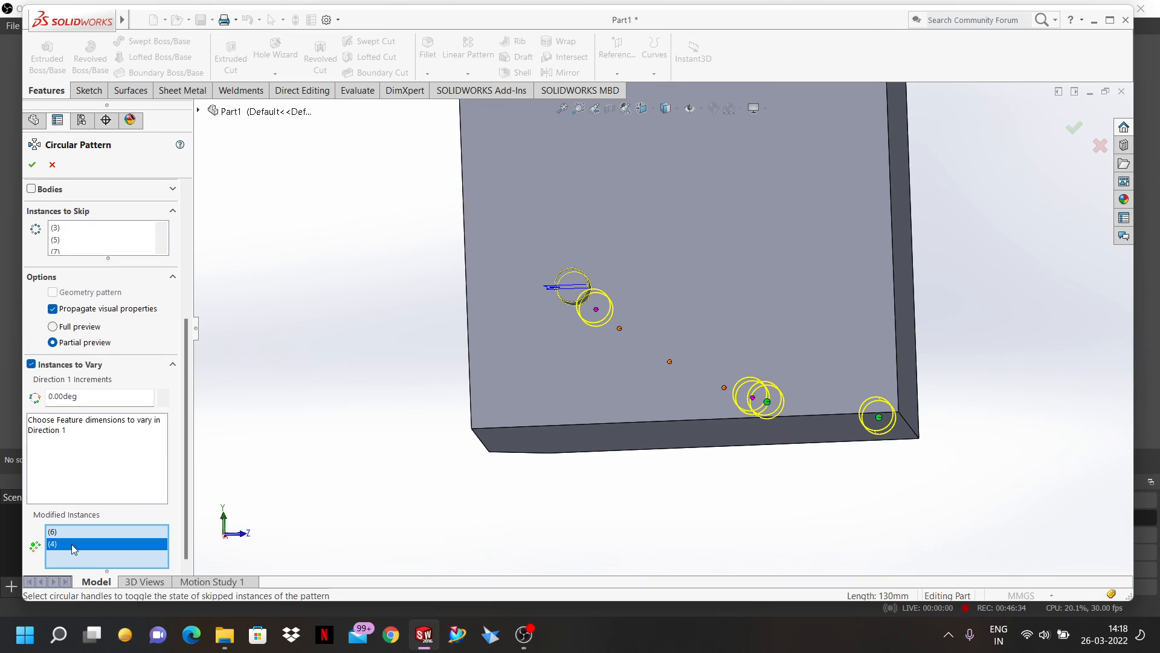
key(Delete)
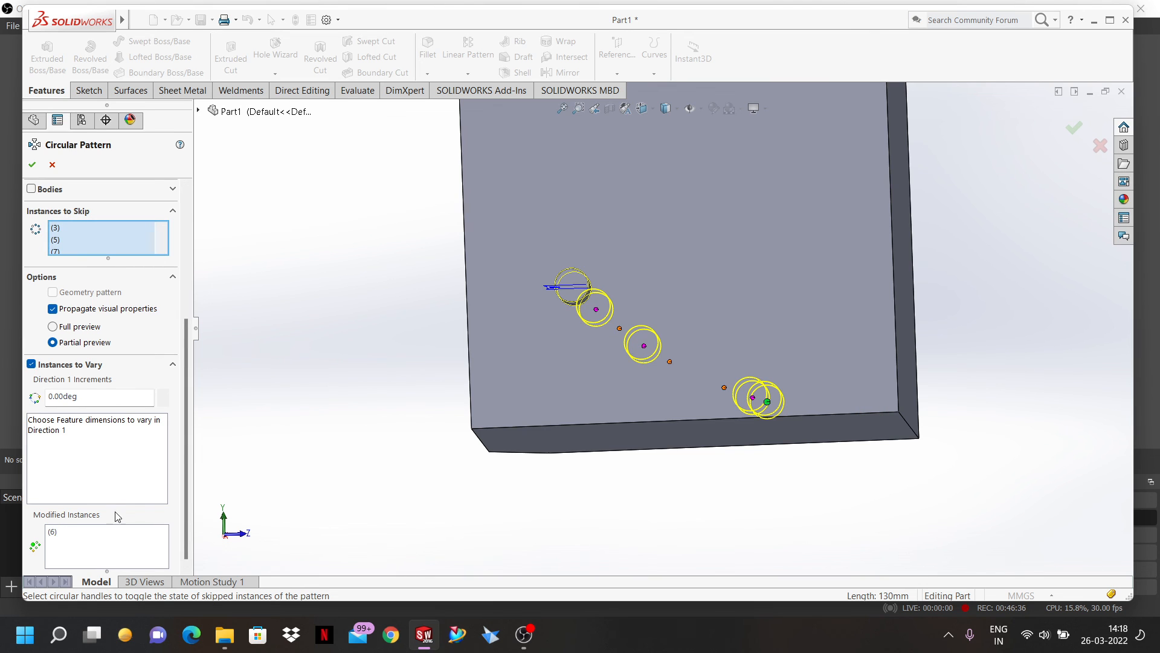
click(50, 533)
key(Delete)
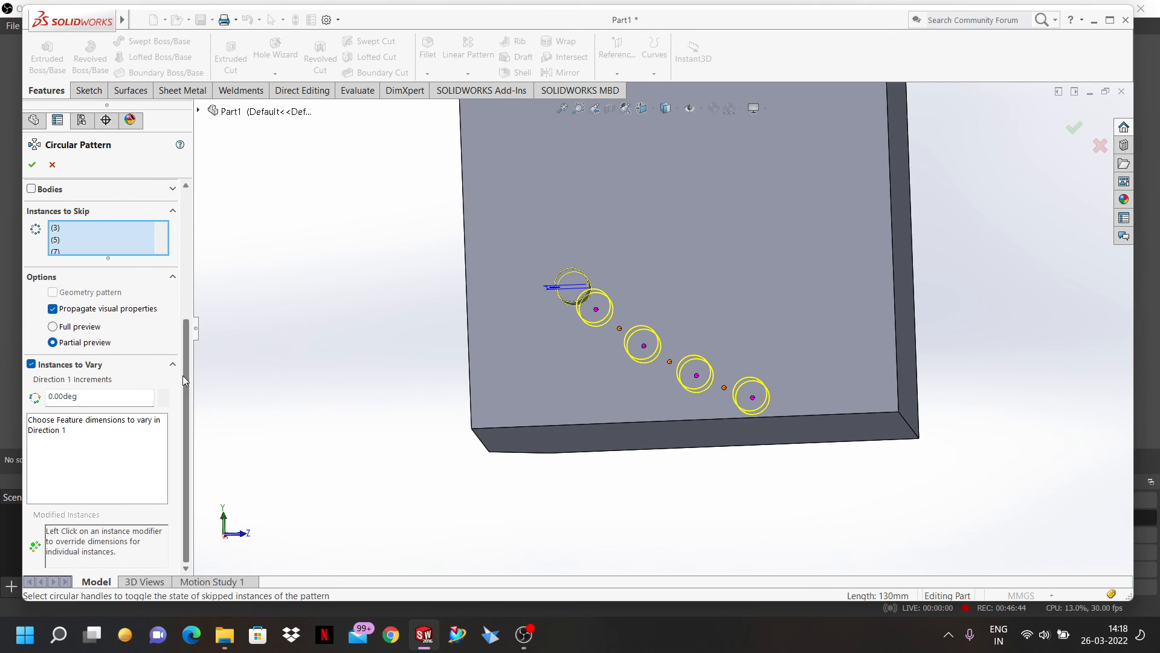
click(32, 364)
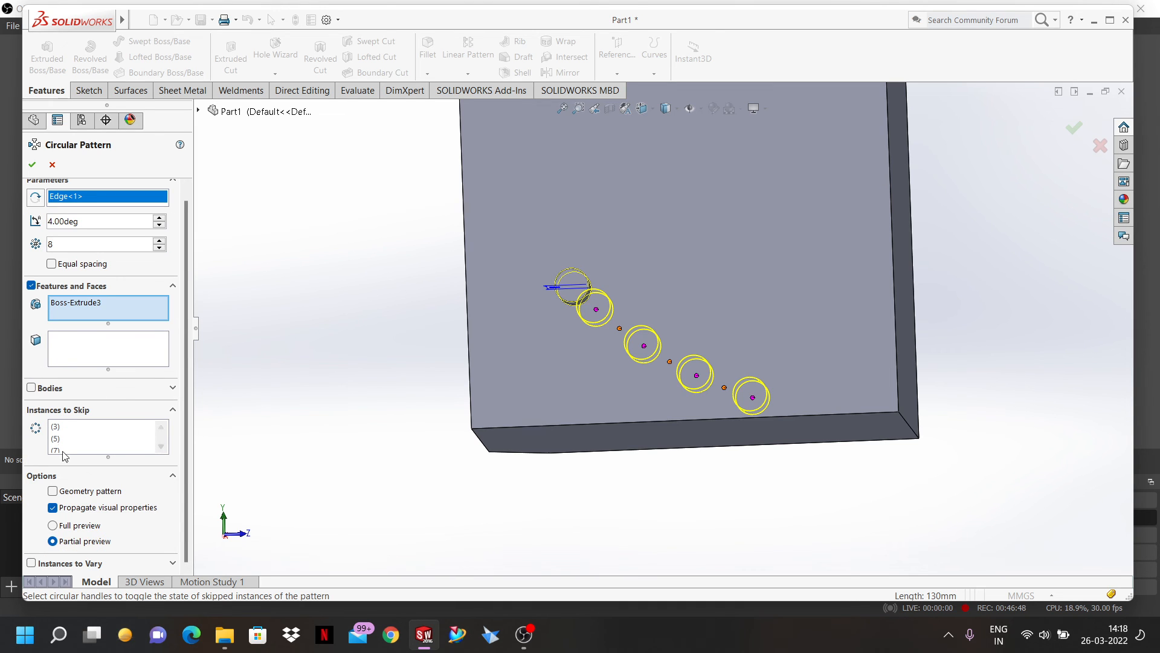
- Accept the circular pattern of the boss with its skipped instances and inspect it on the block
click(33, 166)
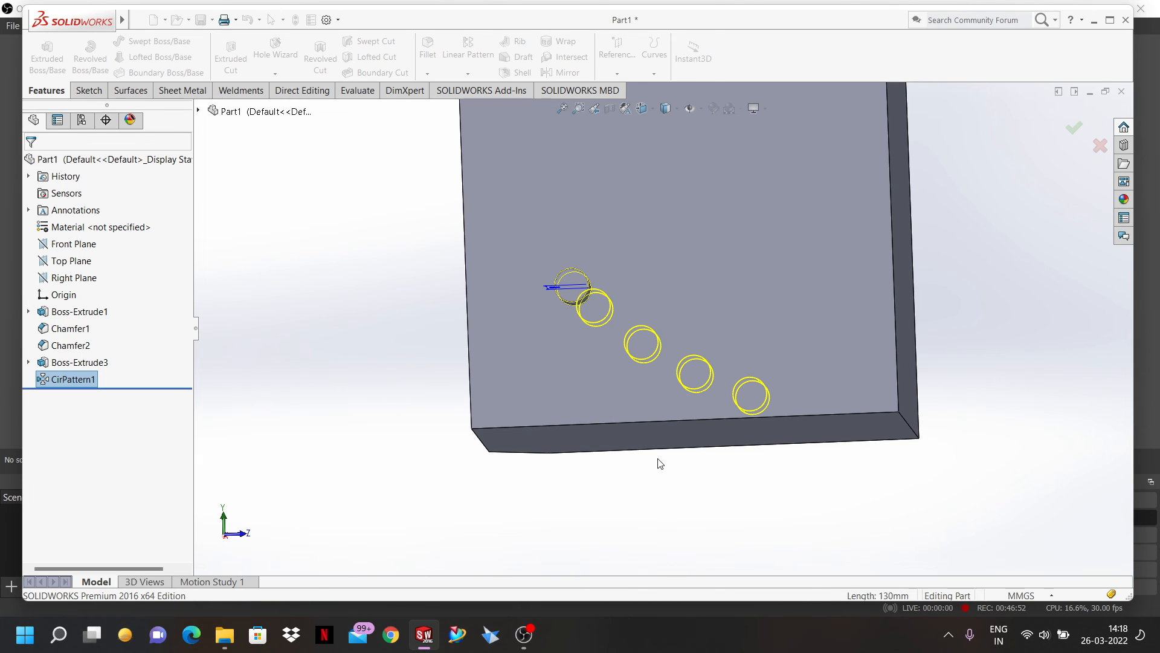
scroll(657, 459, up, 3)
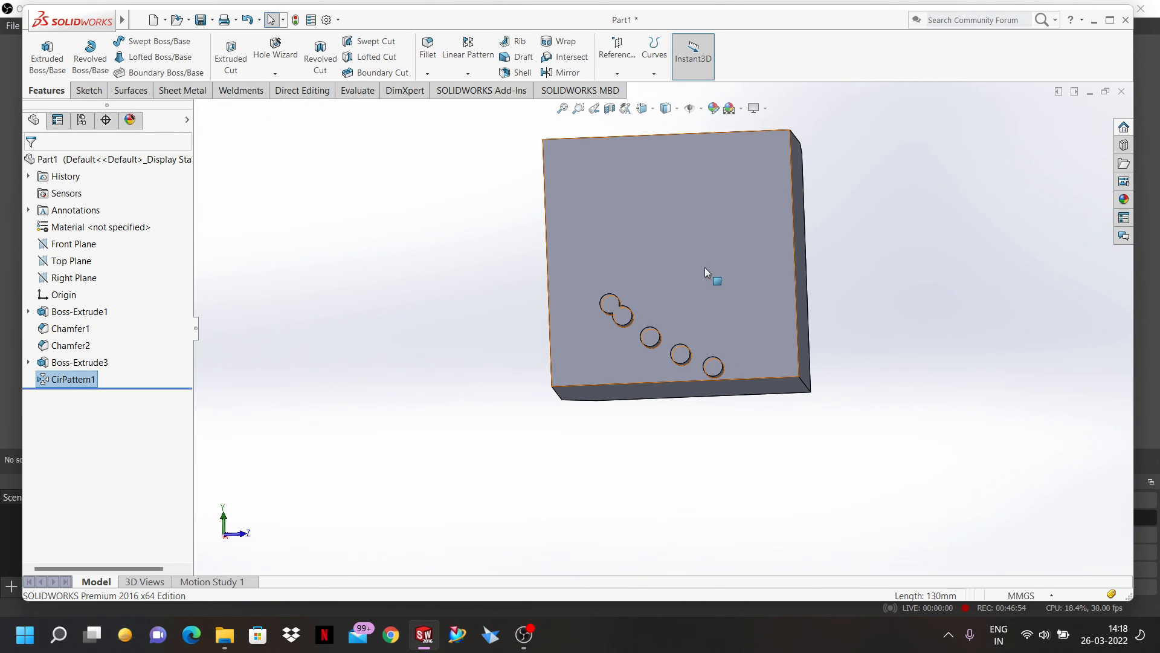
scroll(737, 242, down, 2)
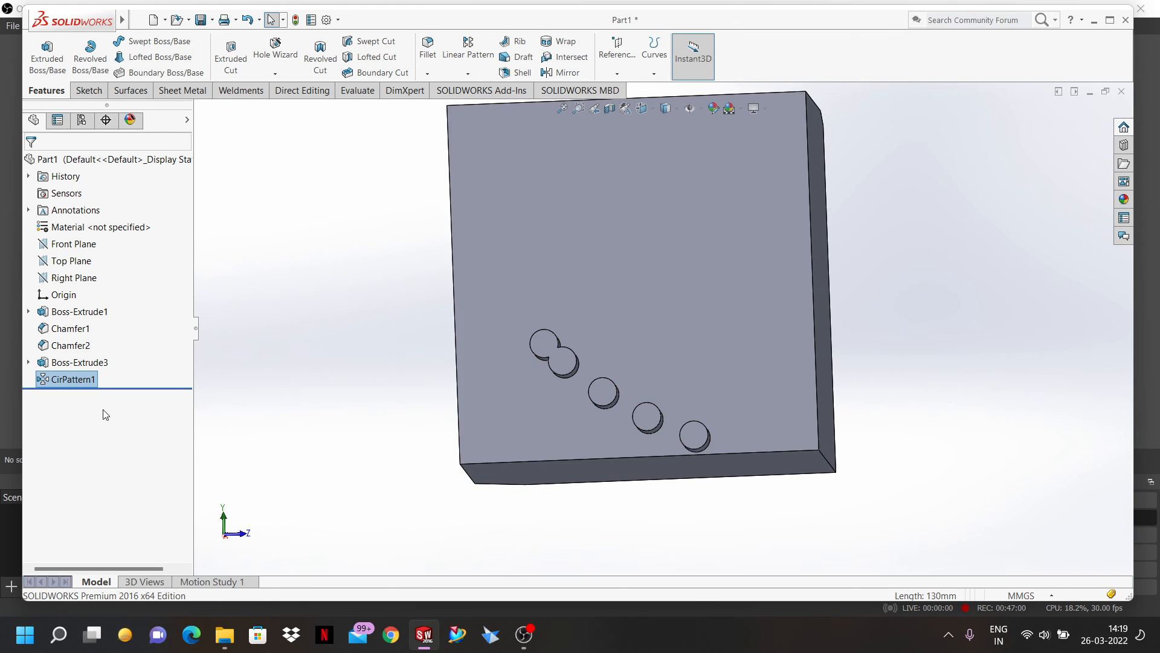
- Delete the circular pattern feature from the part
right_click(79, 386)
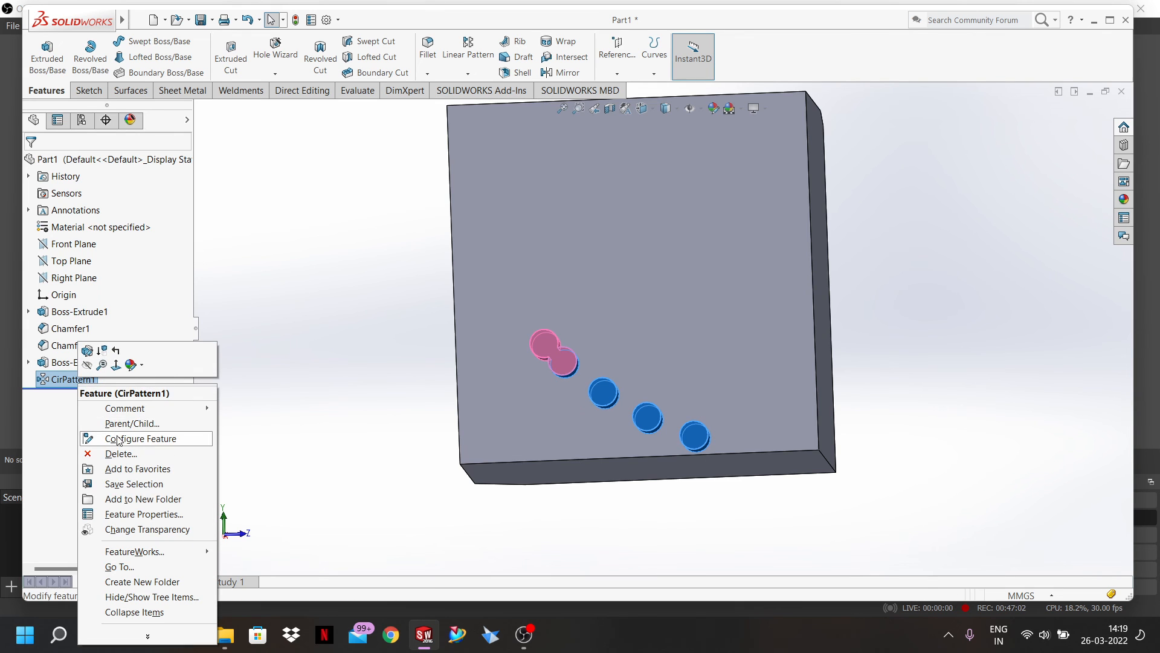
click(124, 454)
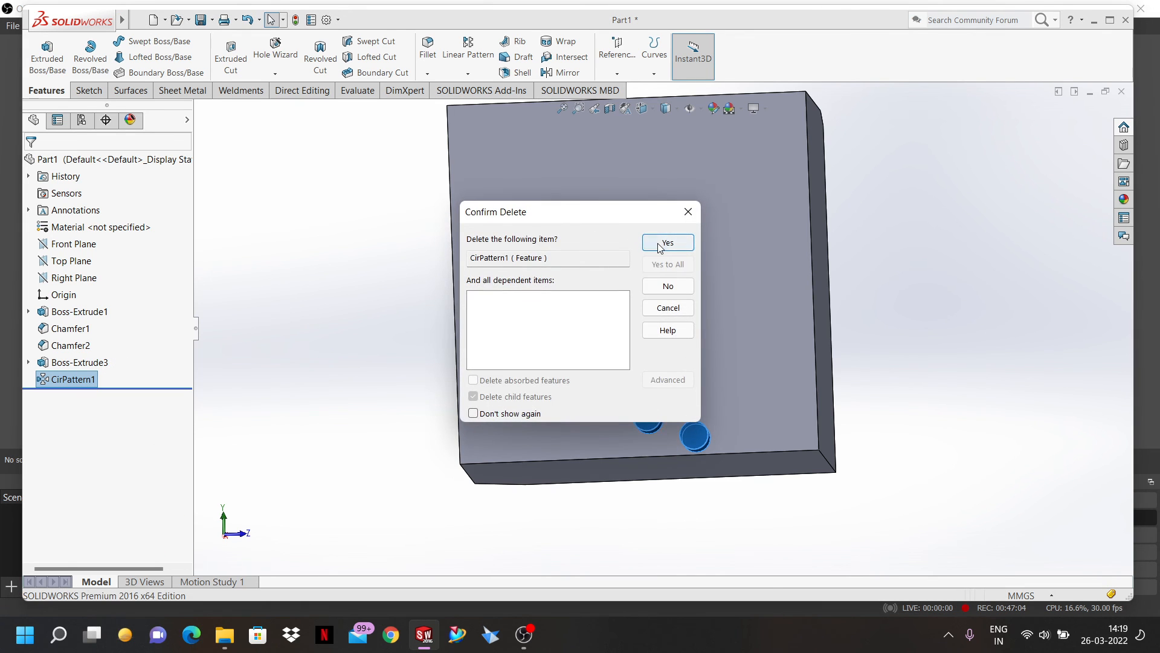
click(661, 243)
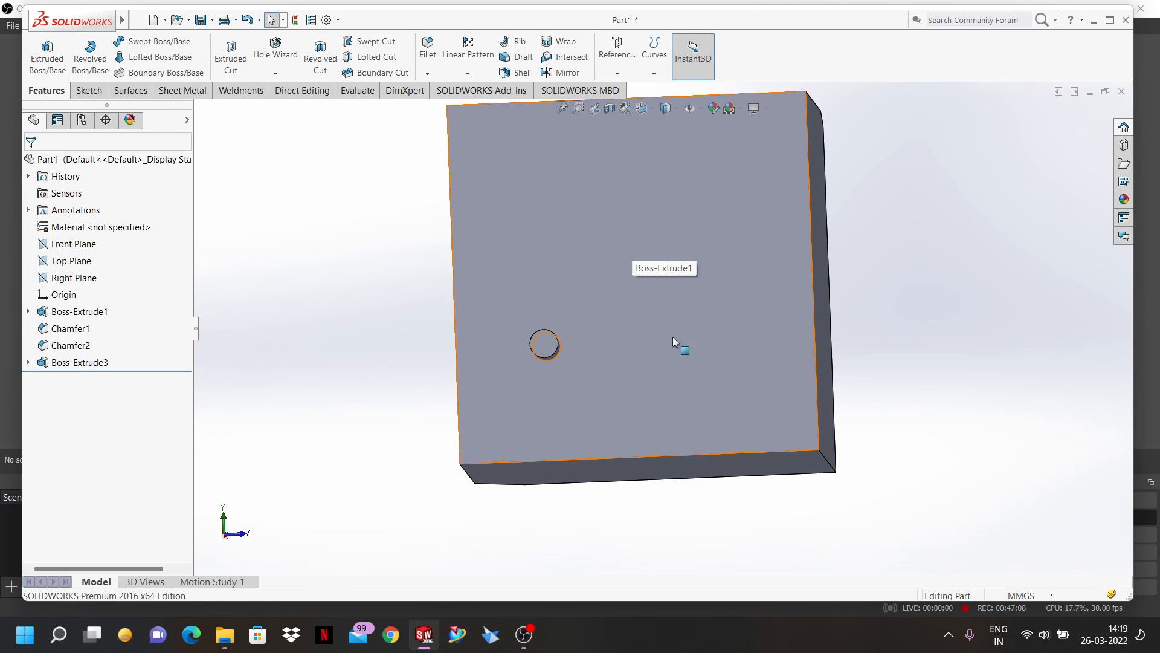
click(625, 73)
click(629, 101)
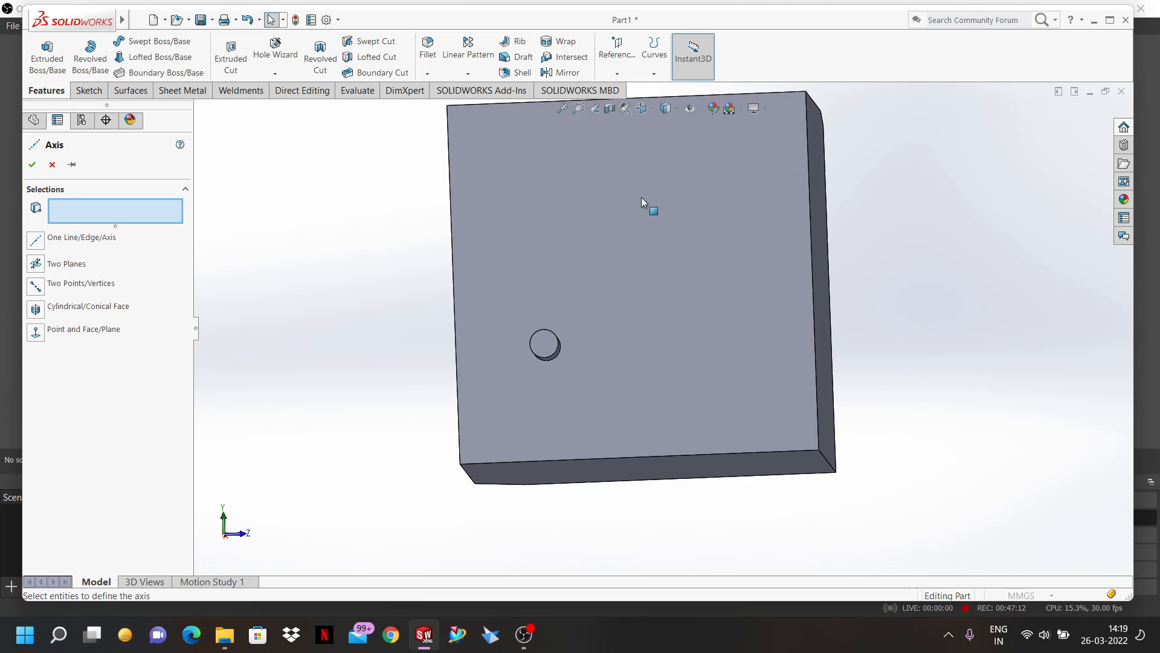
scroll(654, 336, up, 4)
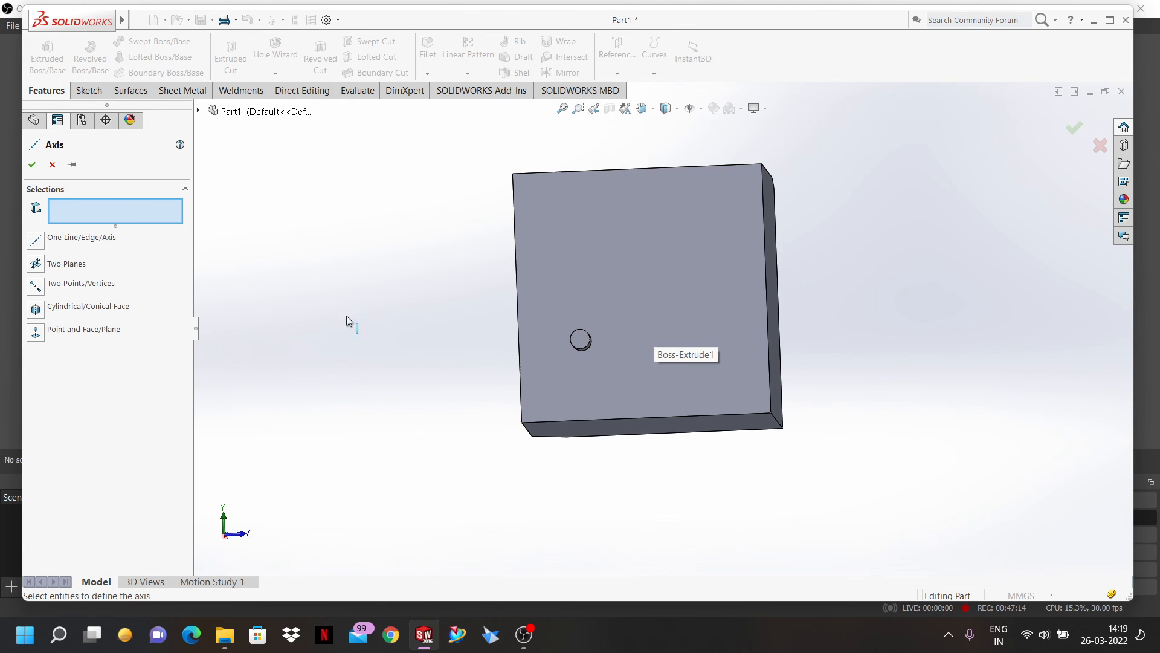
click(71, 268)
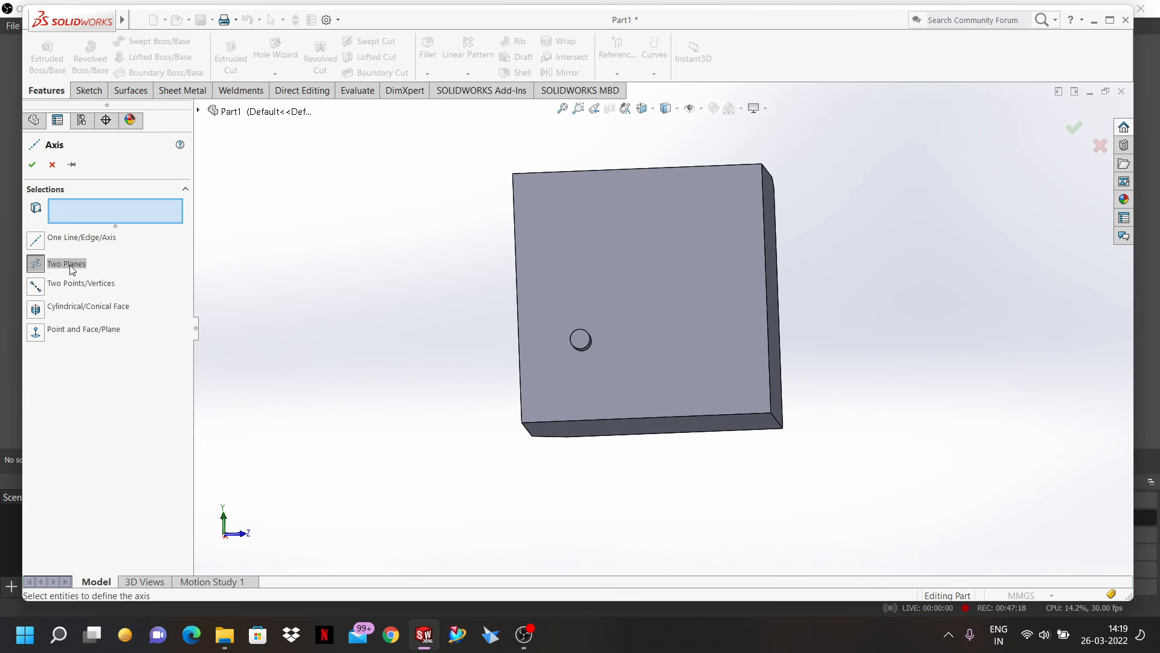
click(199, 110)
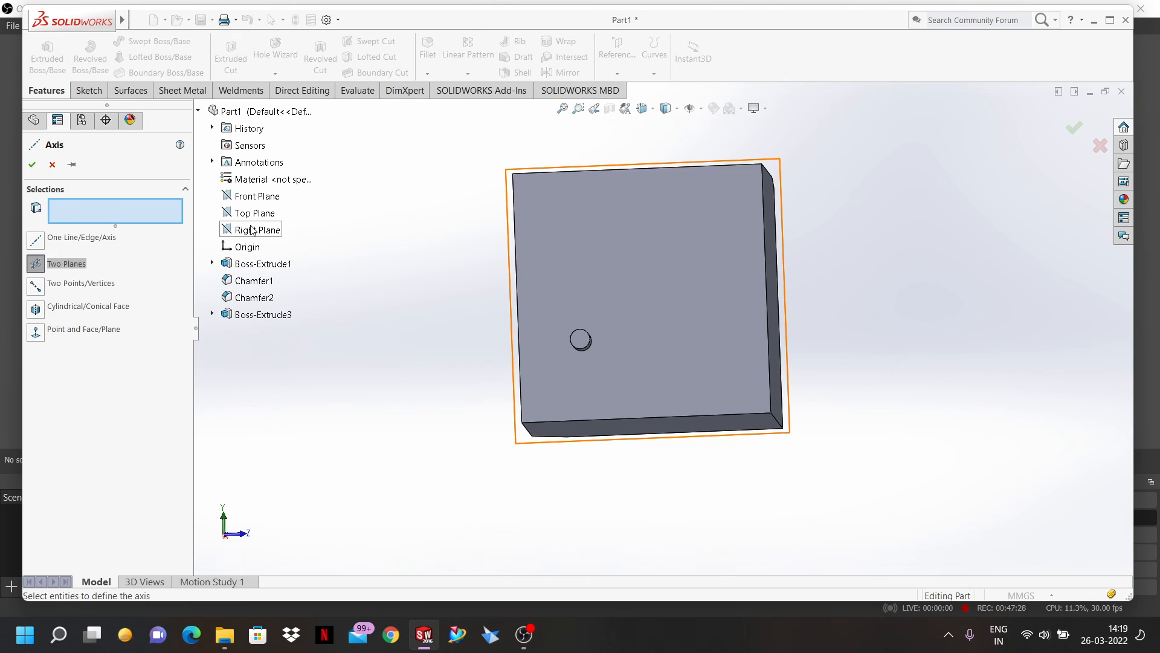
click(252, 231)
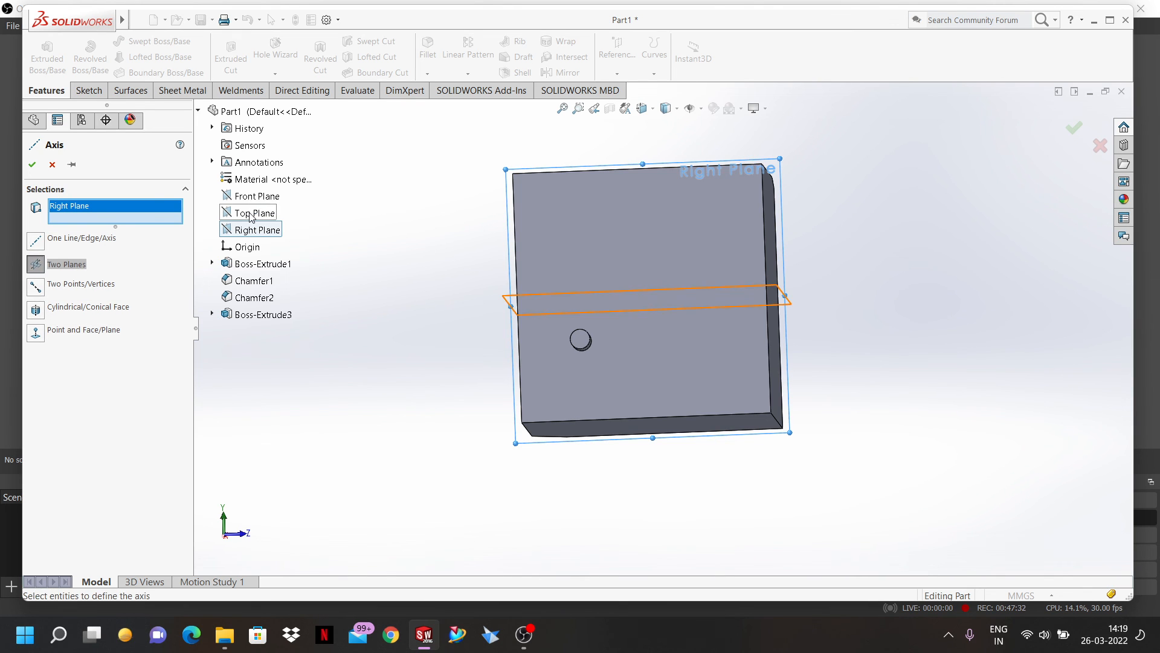
click(239, 216)
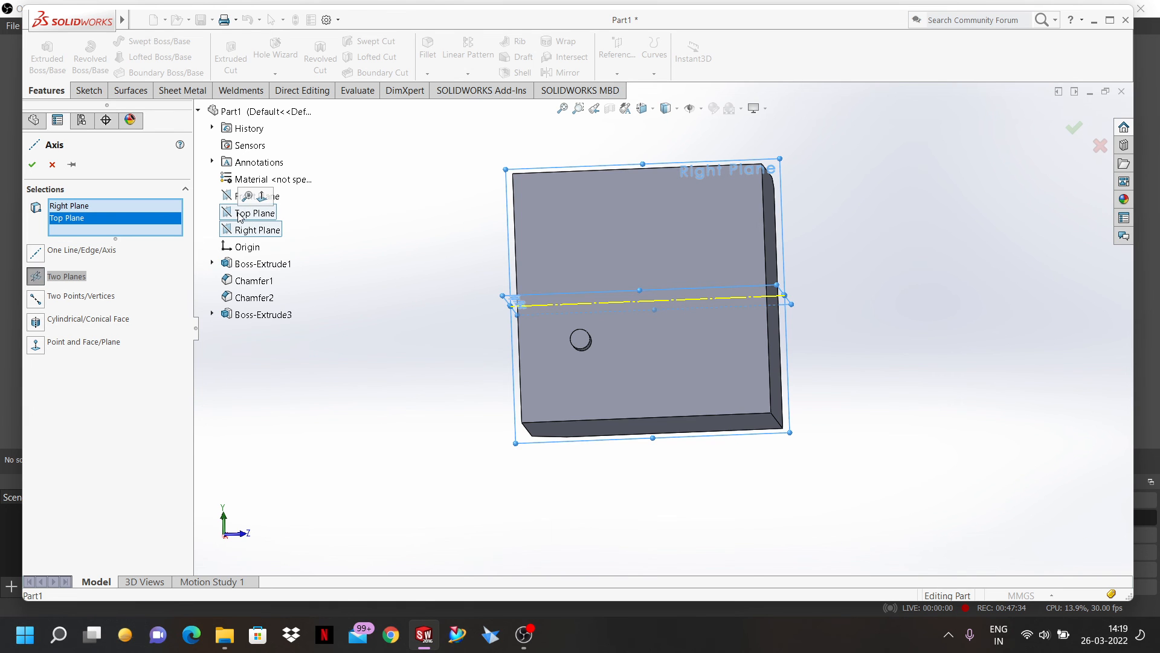
middle_drag(469, 299, 379, 281)
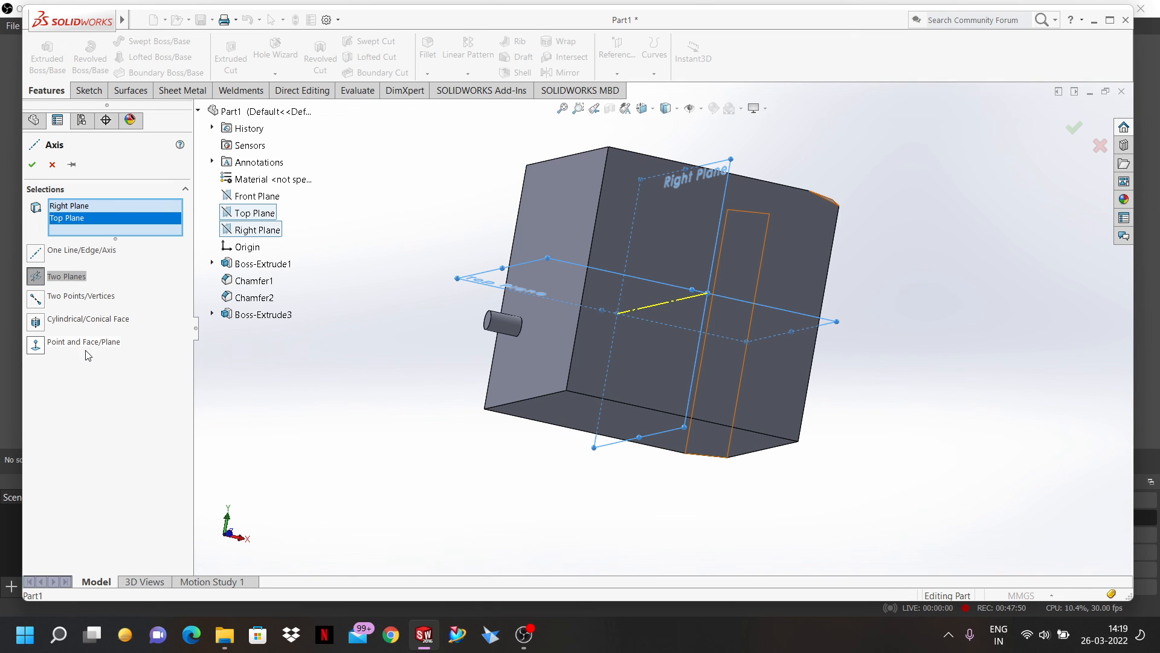
click(52, 164)
- Start a new sketch on the block face that carries the small cylindrical boss
middle_drag(612, 273, 691, 301)
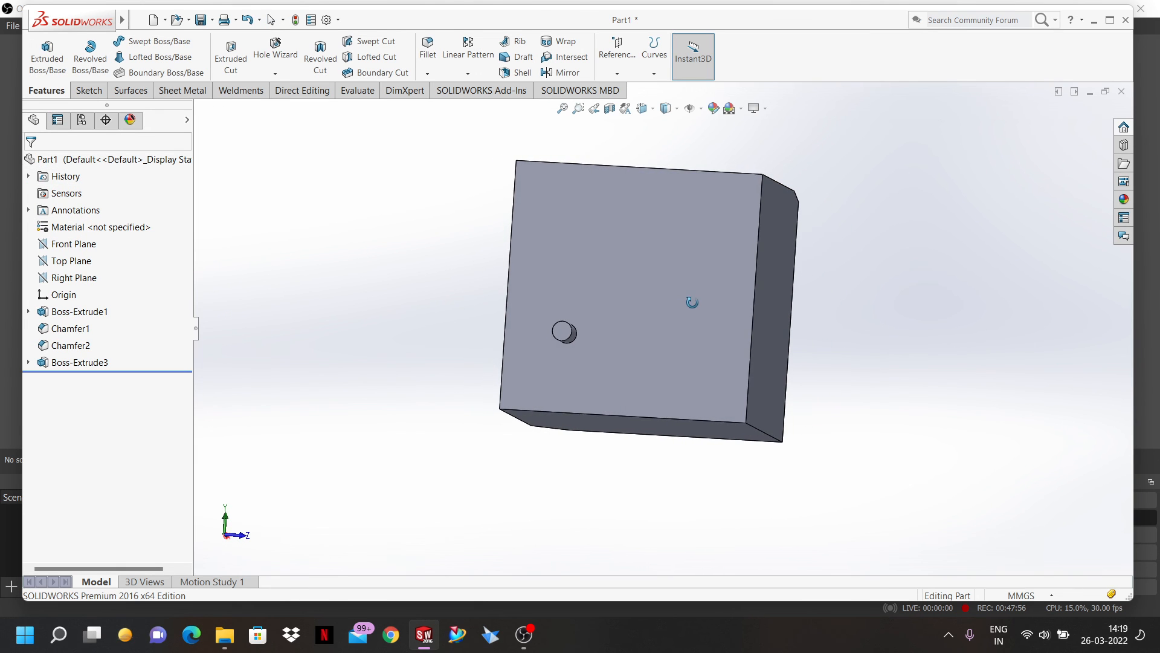
click(628, 271)
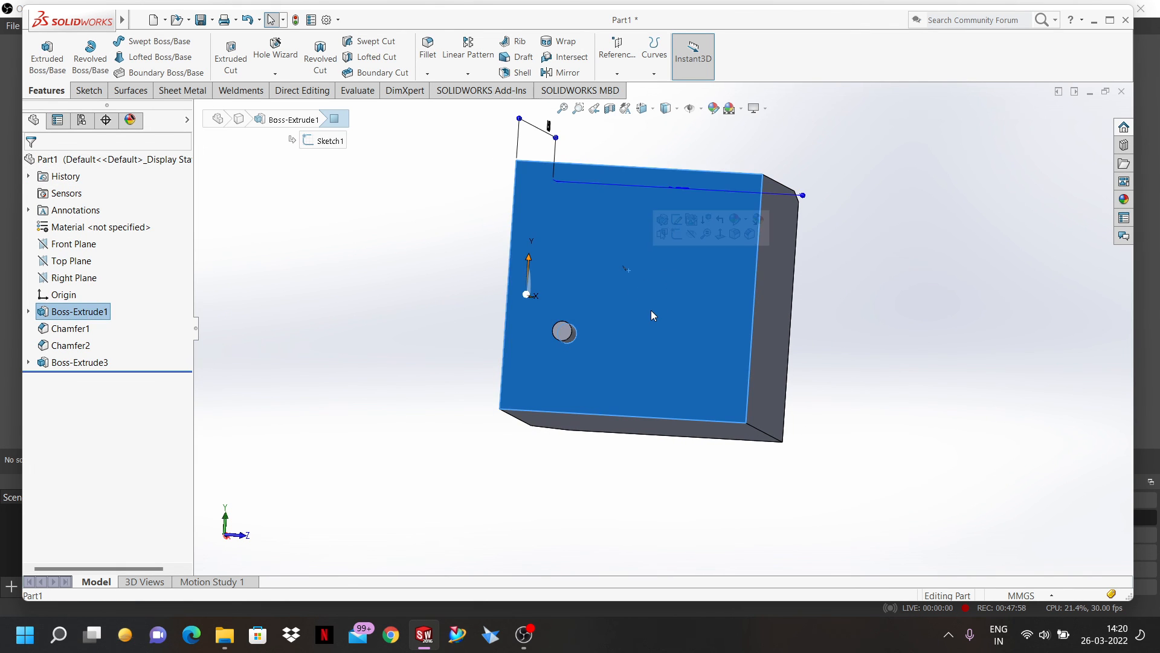
scroll(650, 308, down, 3)
middle_drag(648, 309, 662, 316)
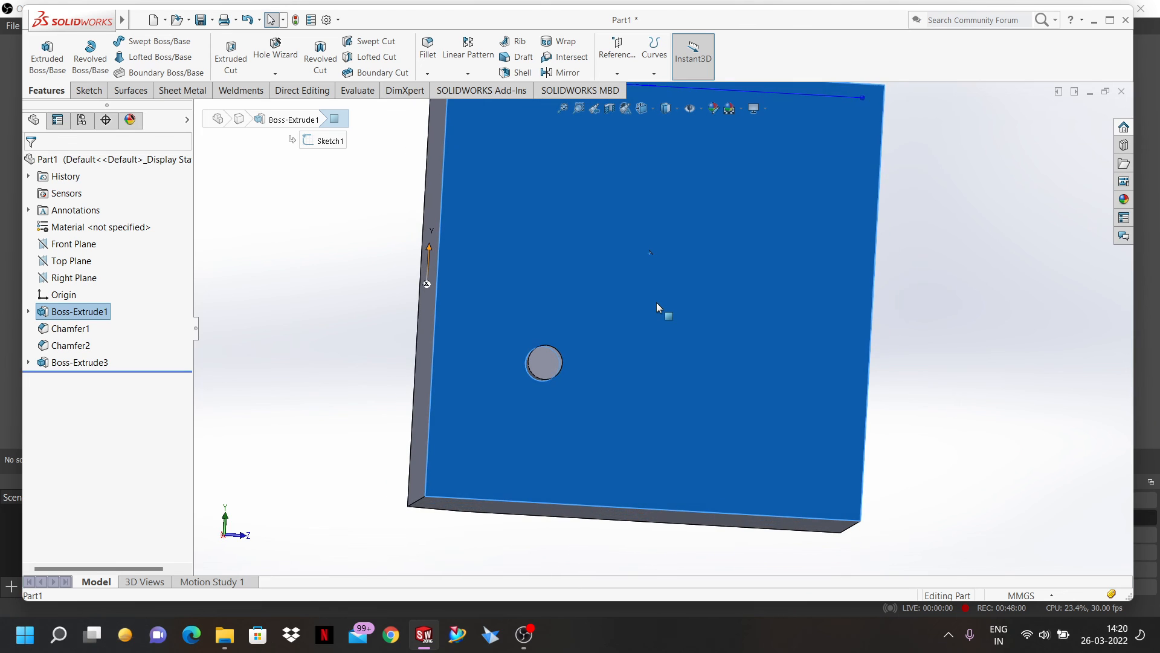
scroll(656, 303, down, 3)
scroll(647, 295, up, 3)
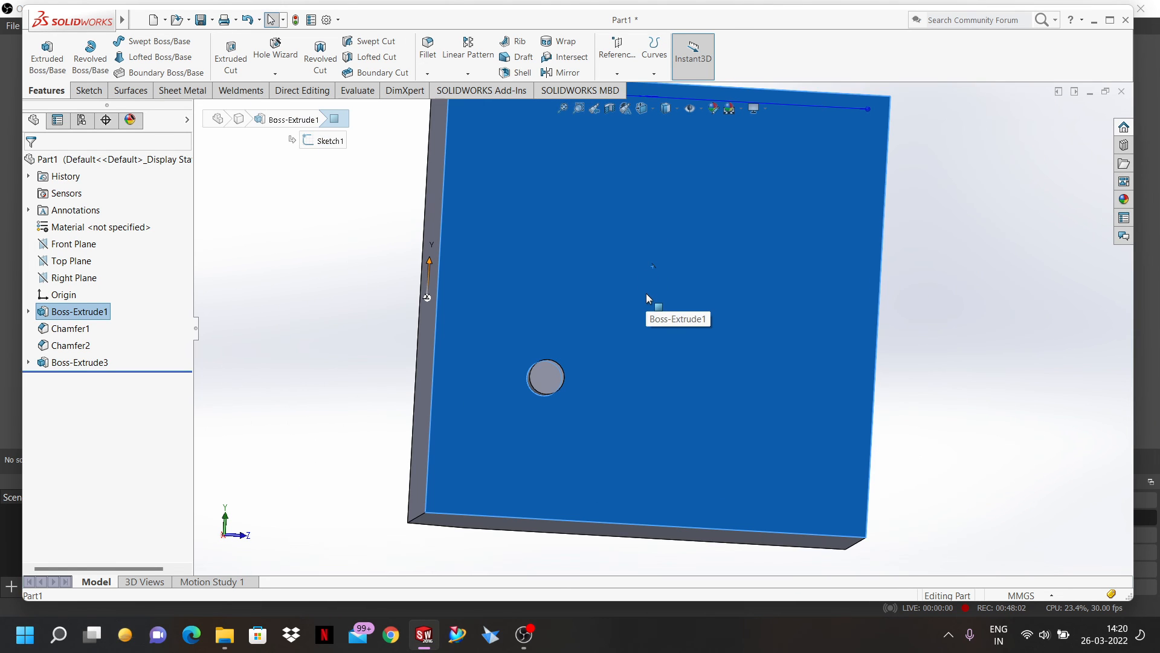
click(646, 294)
click(696, 257)
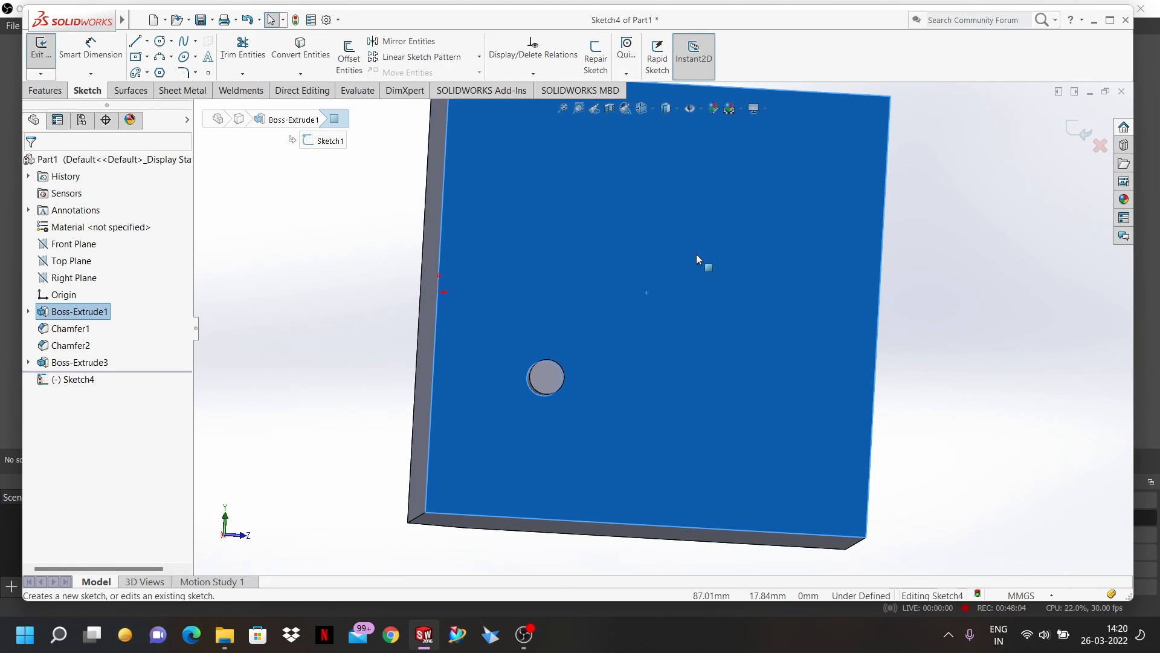
- Sketch a circle of about 9.7 mm radius near the middle of the block's face
click(160, 41)
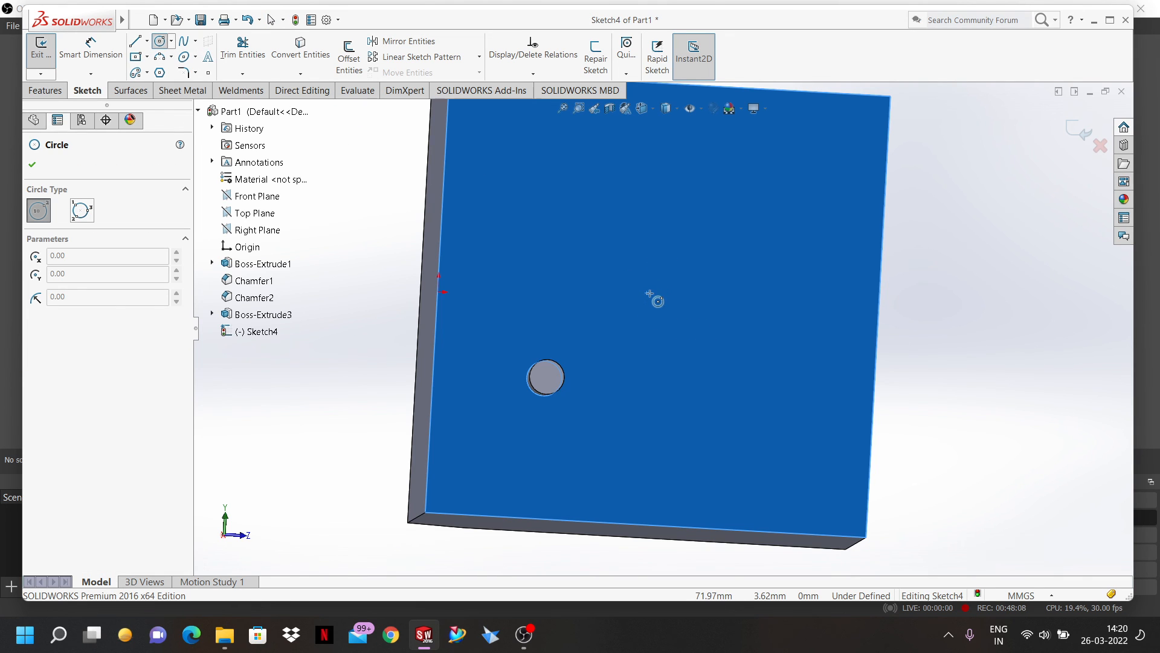
key(ctrl+8)
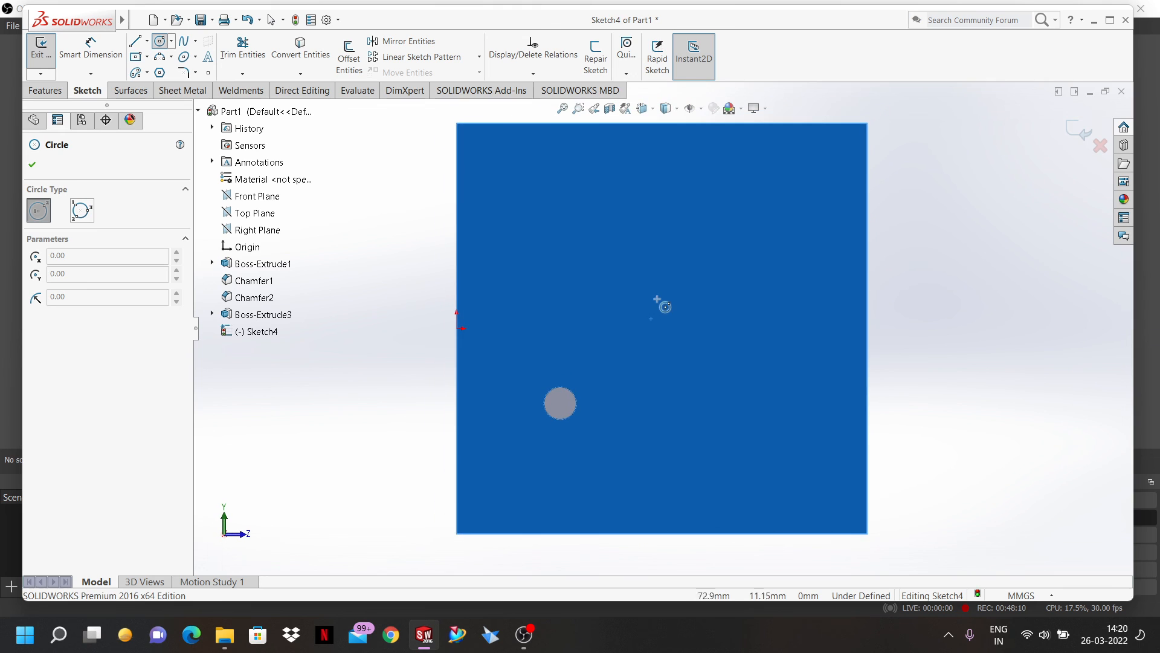
click(655, 321)
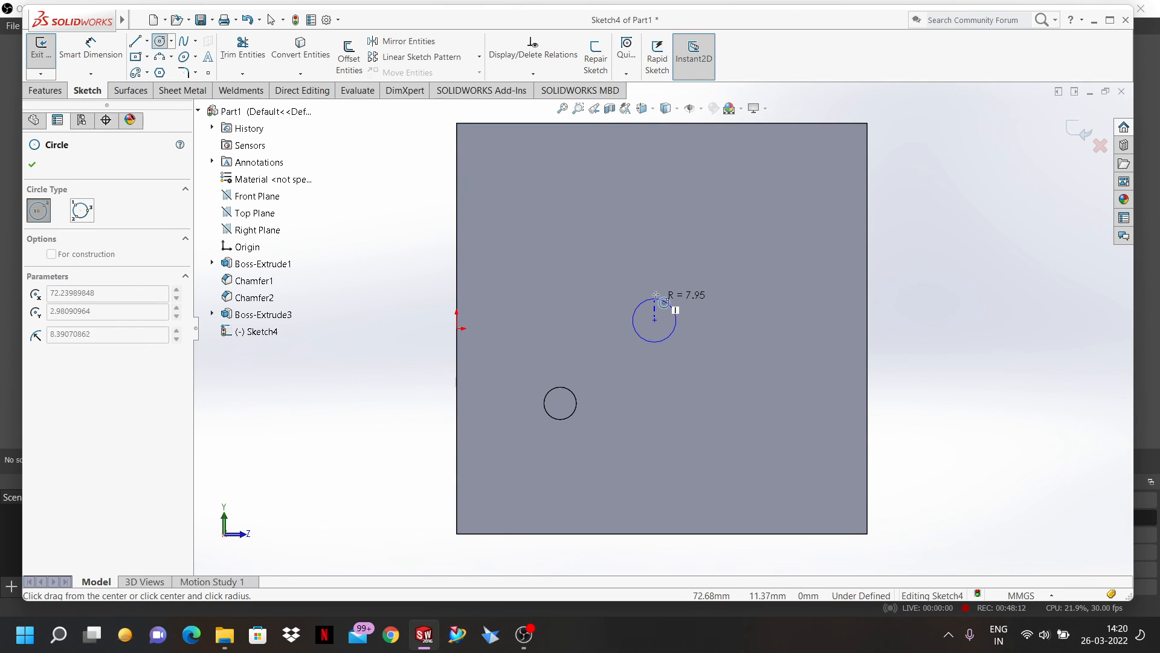
click(655, 294)
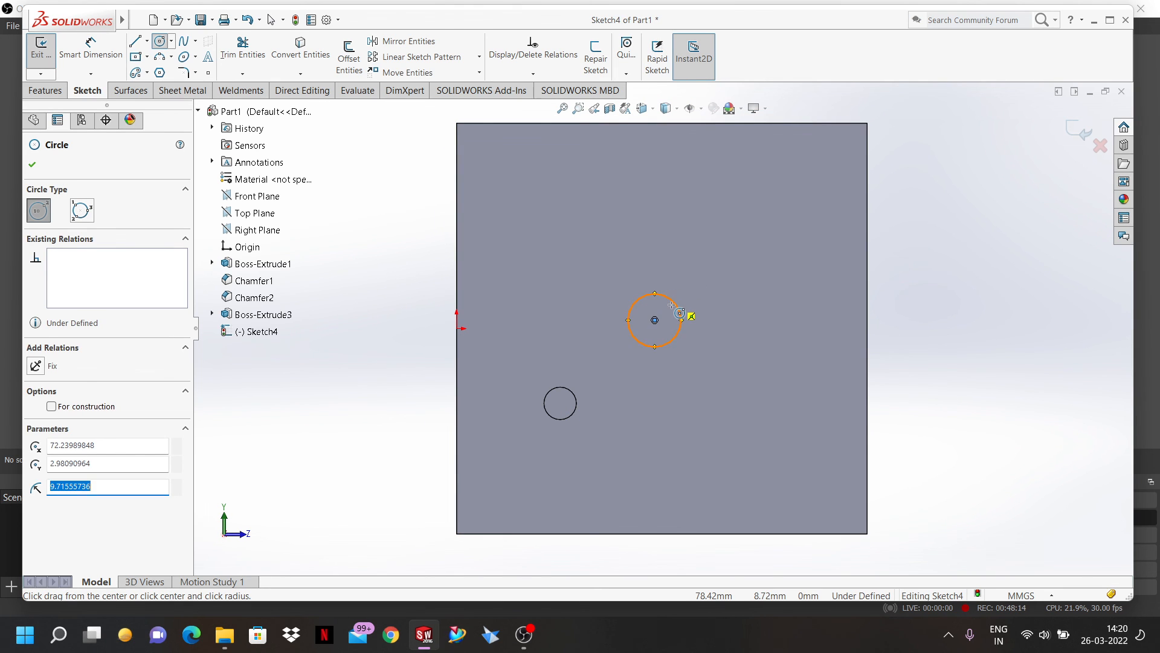
key(Escape)
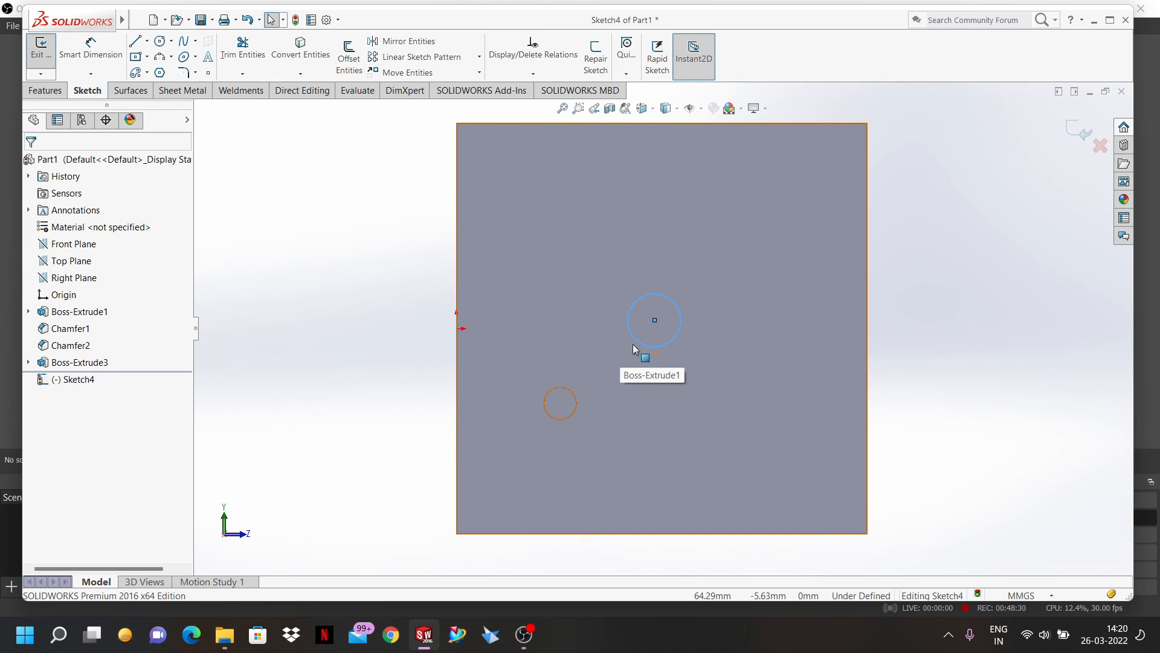
- Extrude the circle as a blind boss 20 mm outward from the face, merged with the block
click(44, 90)
click(47, 61)
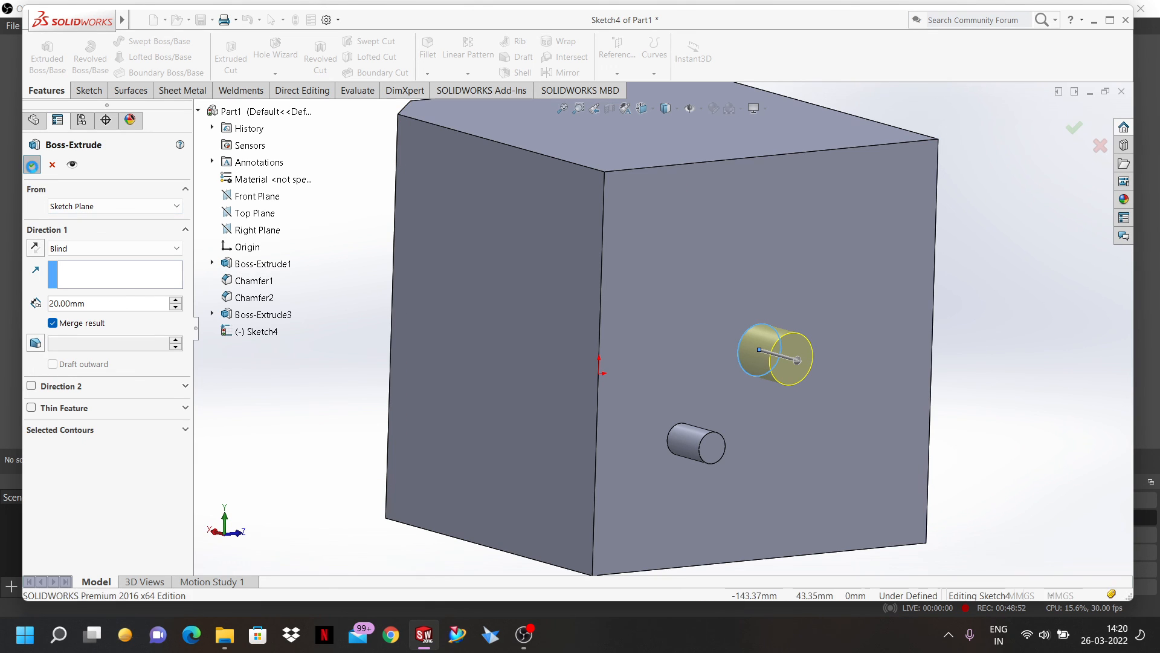
click(32, 165)
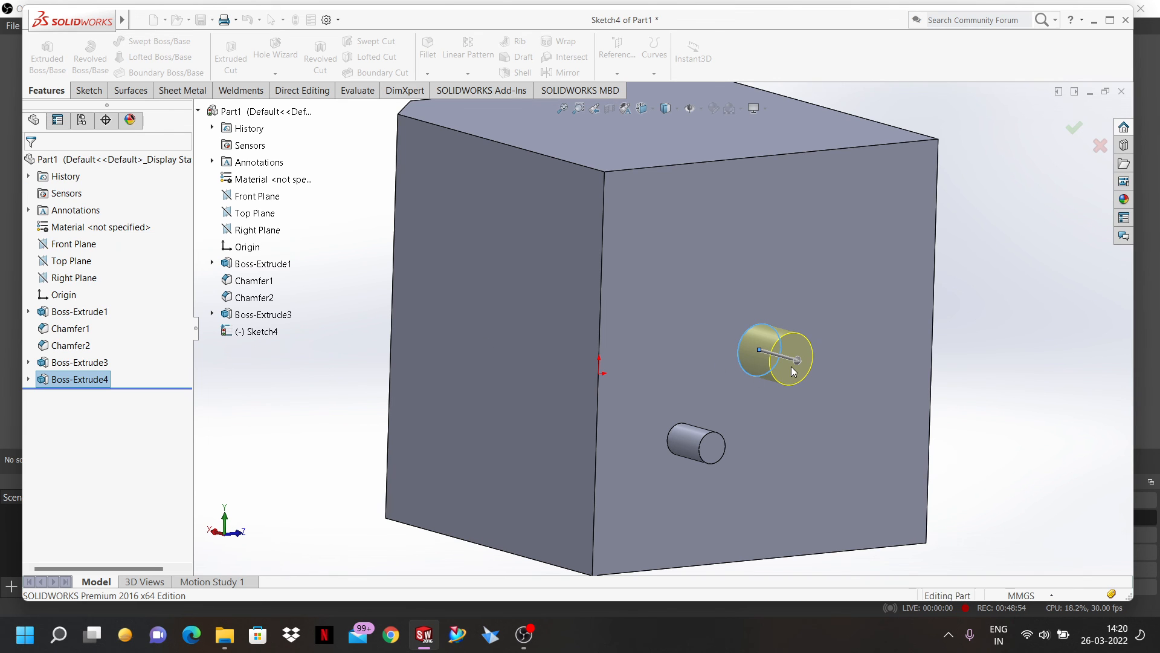
- Create a reference axis through the larger central boss using the Cylindrical/Conical Face option
key(ctrl+8)
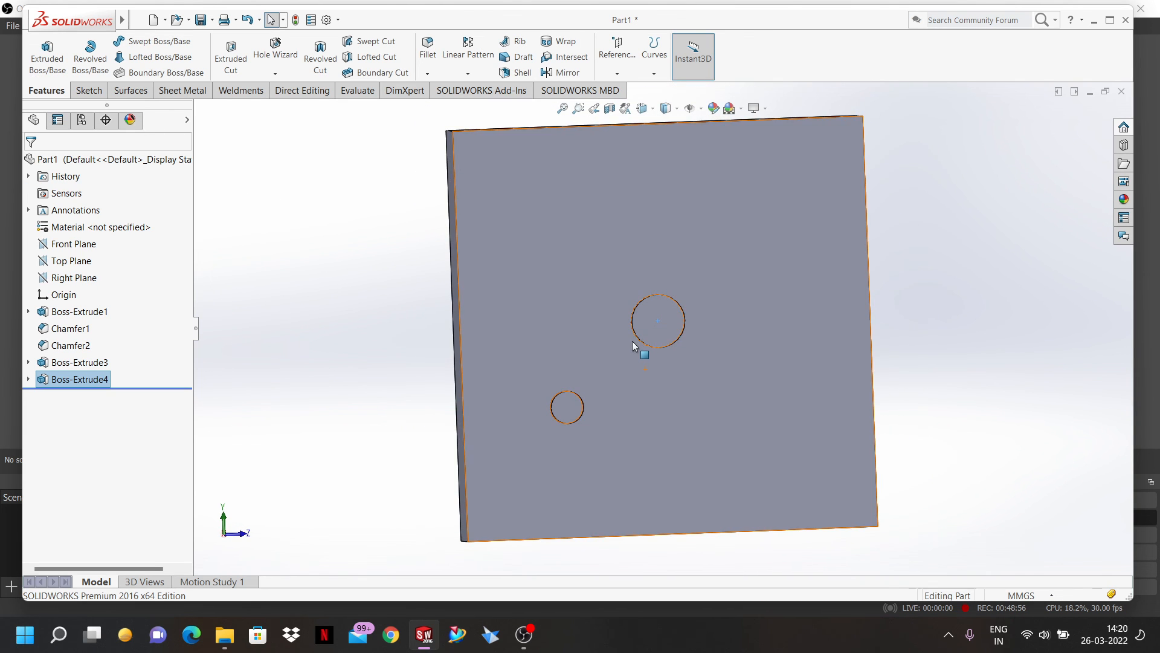
scroll(671, 360, up, 5)
middle_drag(701, 361, 684, 331)
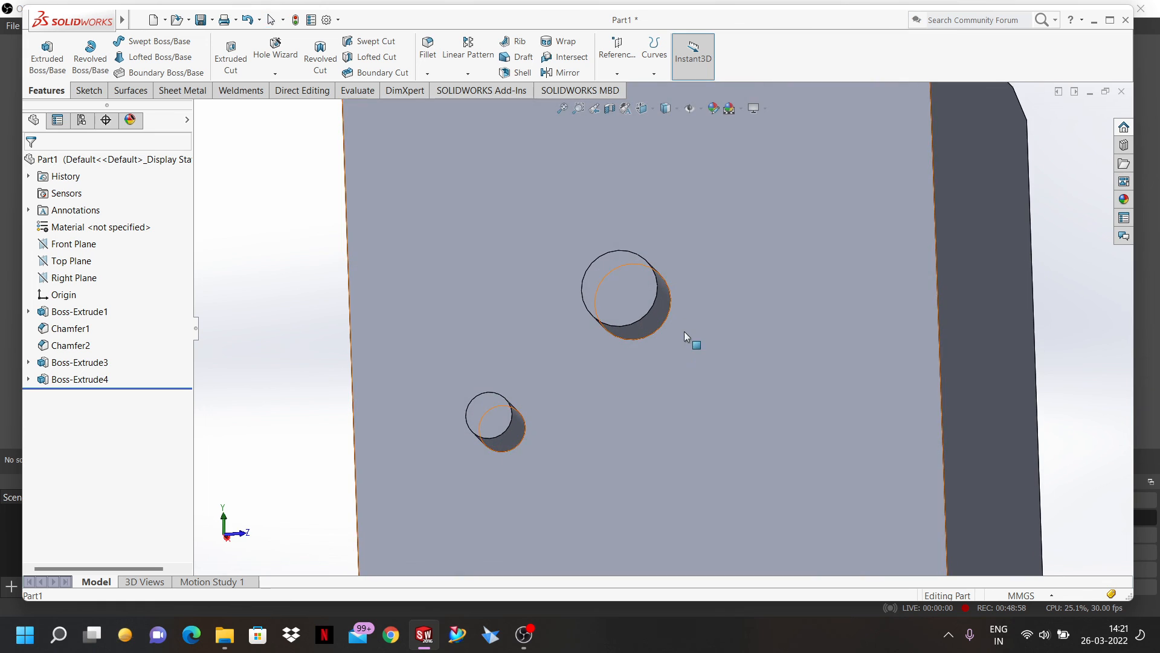
key(f)
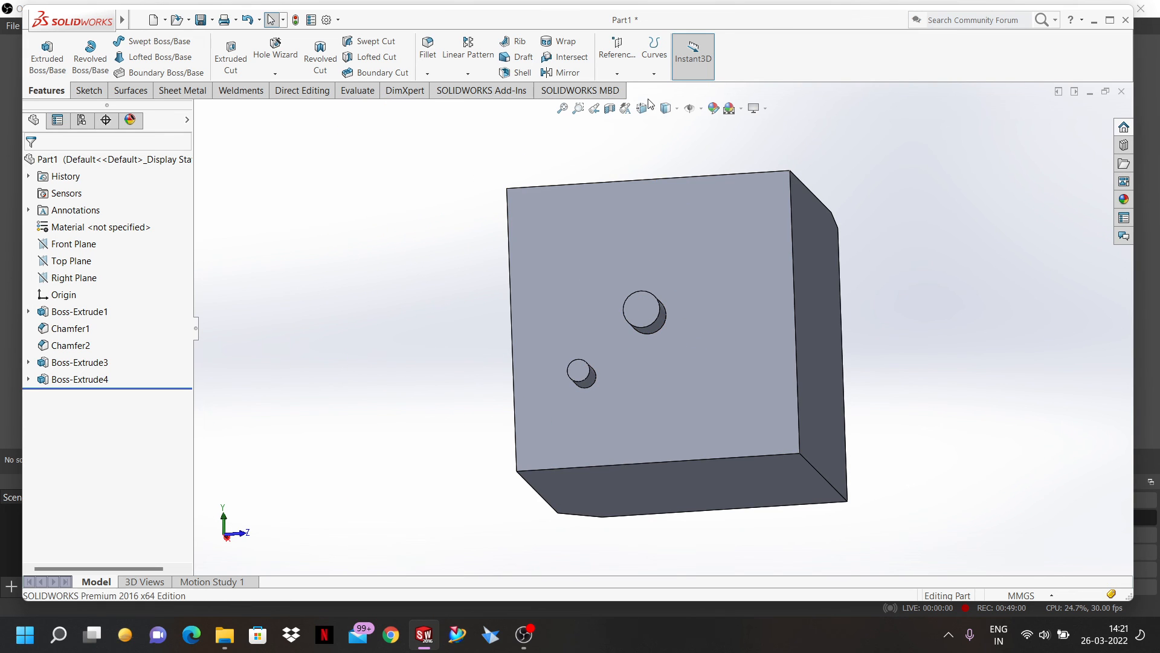
click(618, 73)
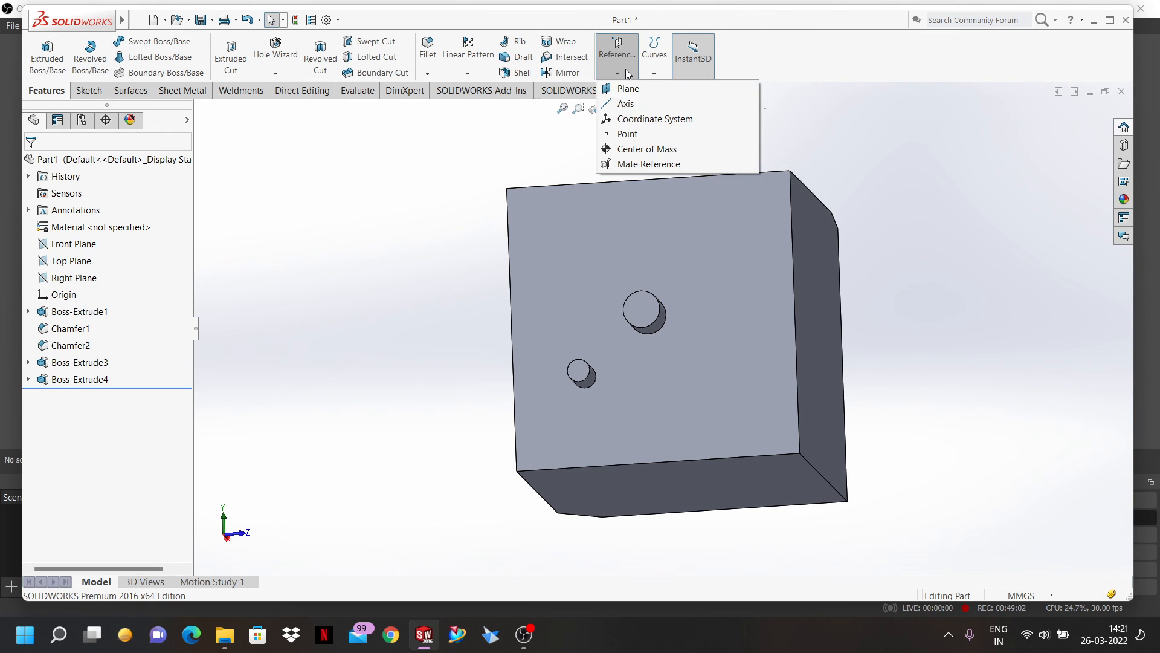
click(631, 103)
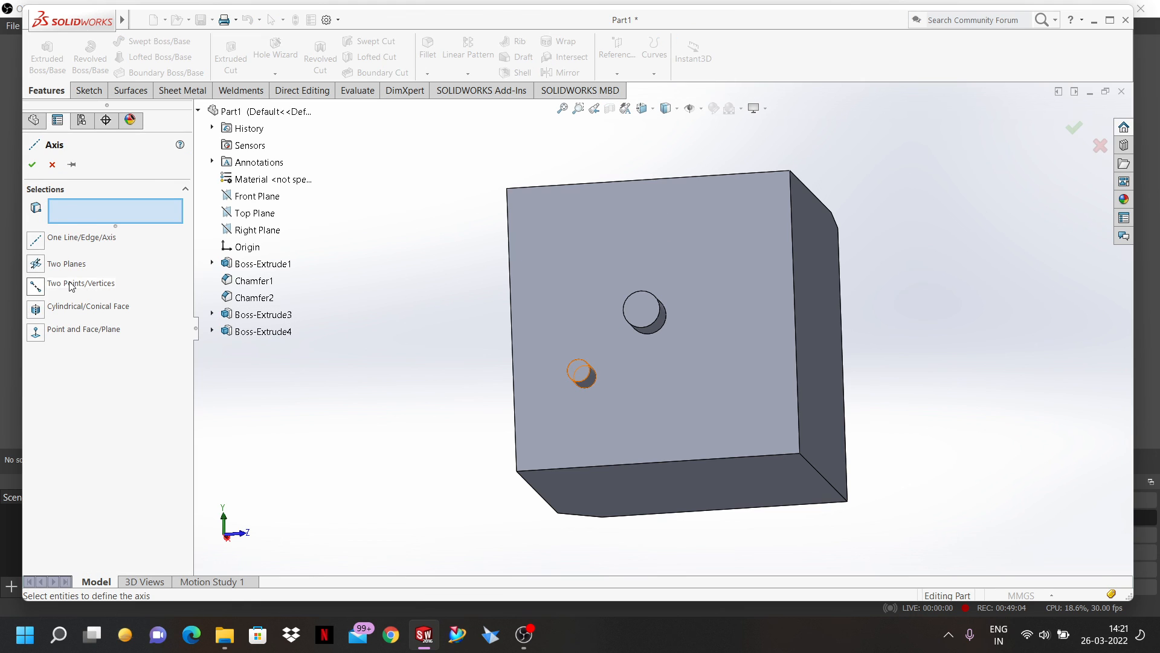
click(61, 307)
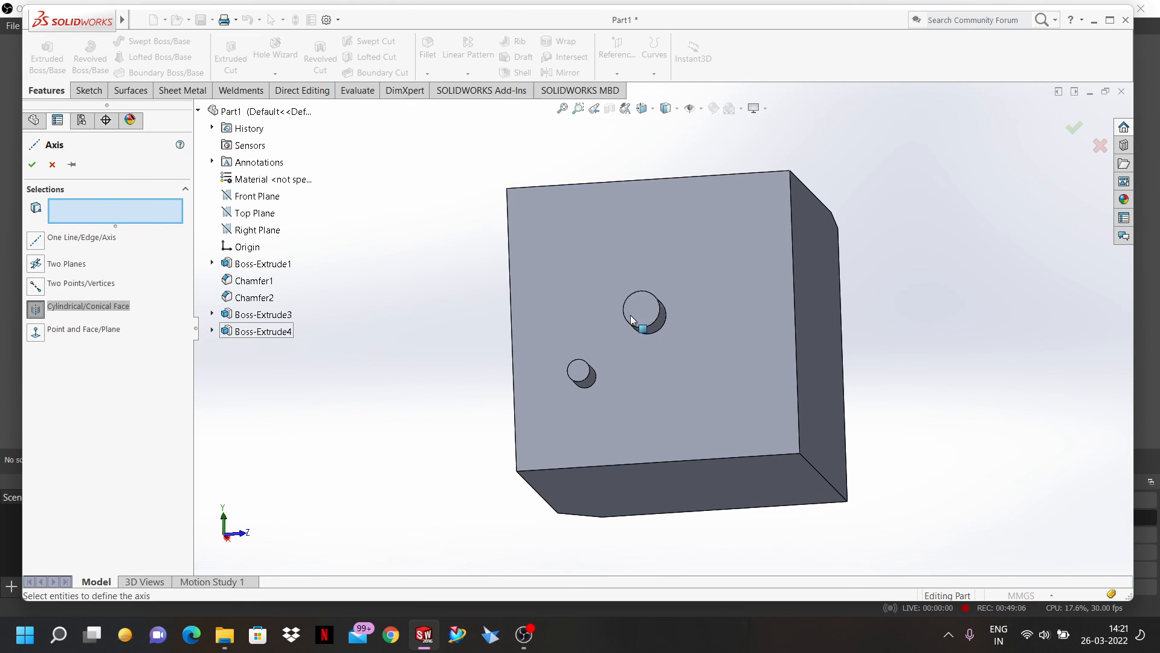
scroll(651, 324, down, 5)
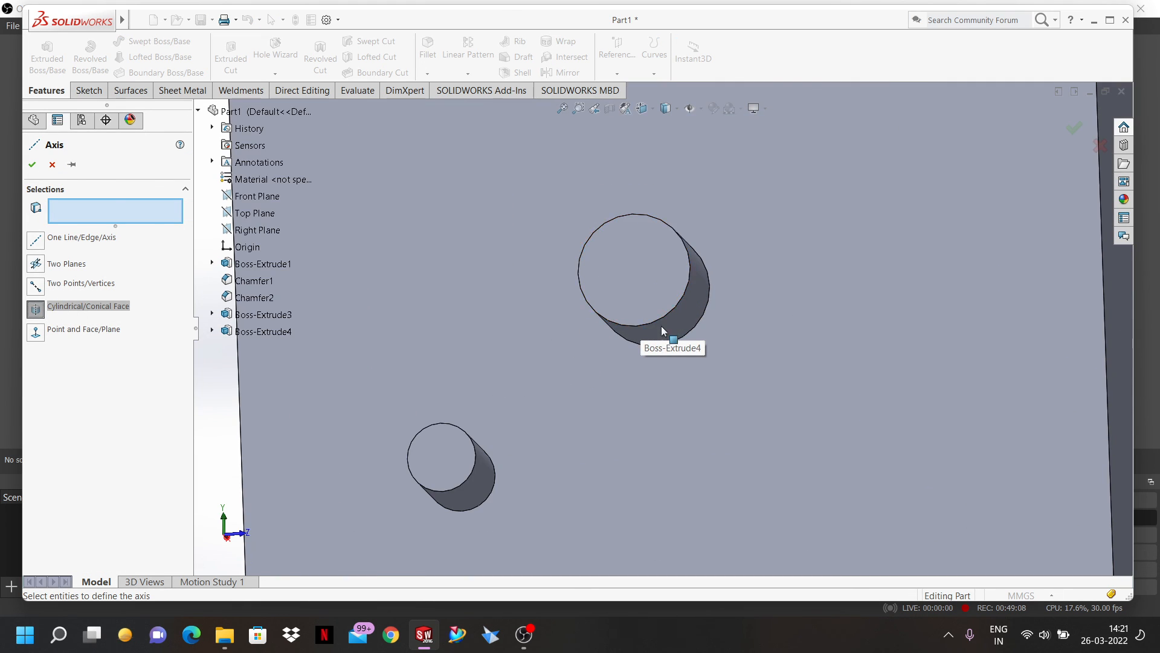
click(665, 327)
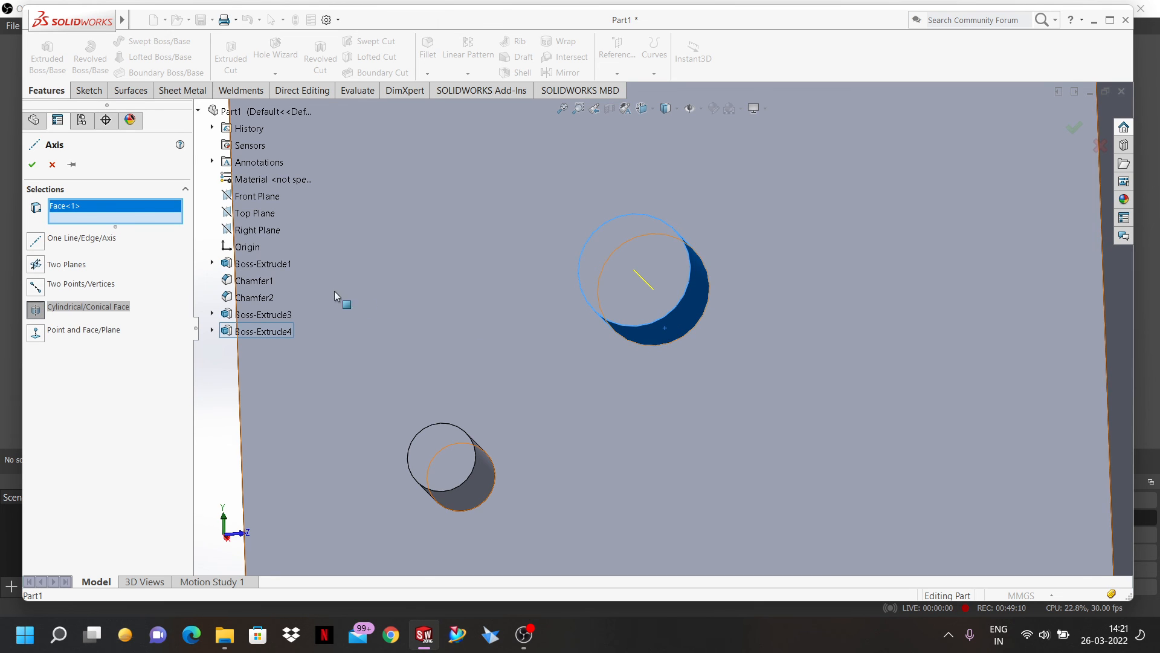
click(33, 165)
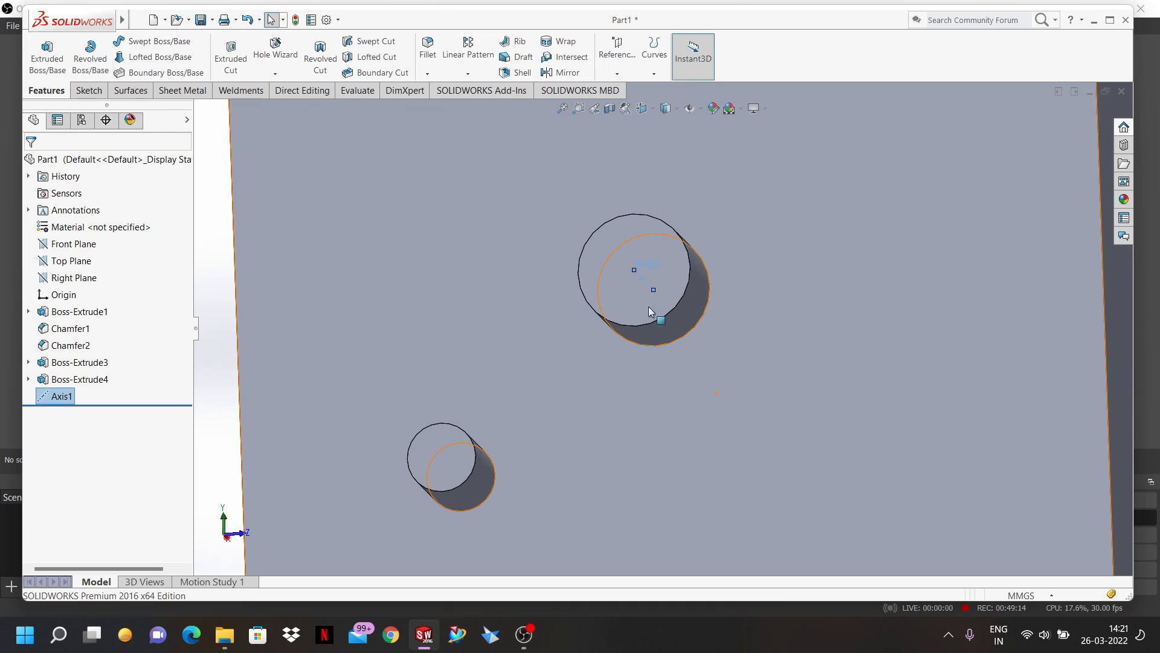
middle_drag(650, 320, 671, 359)
drag(670, 360, 666, 344)
key(Escape)
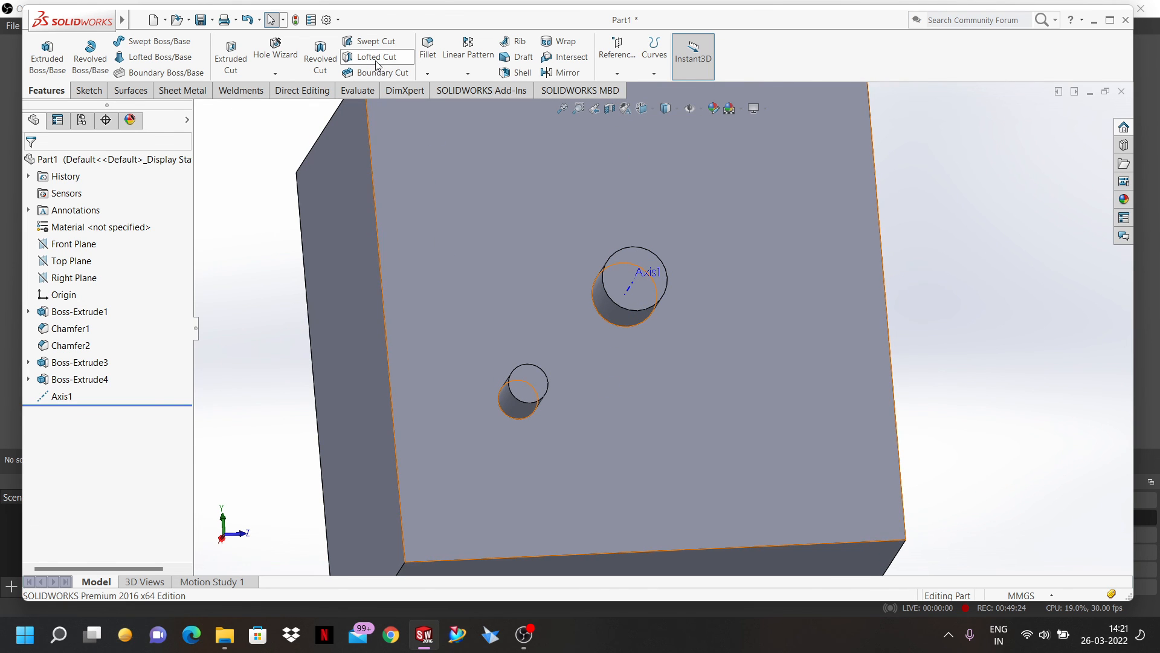
click(428, 73)
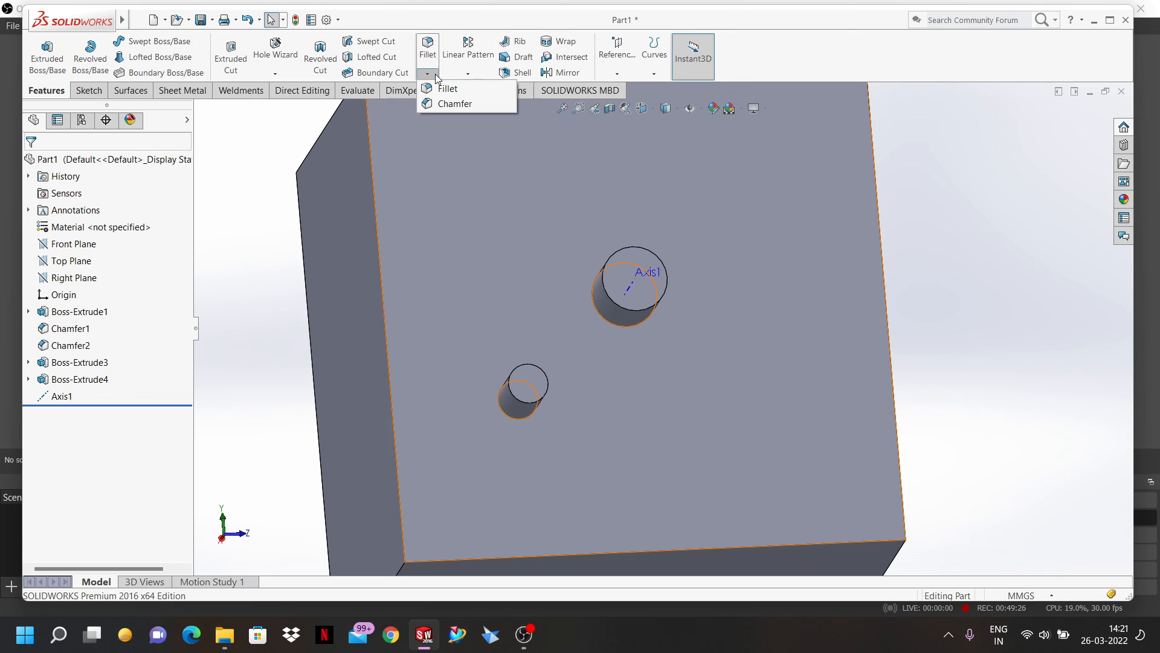
click(446, 104)
click(53, 170)
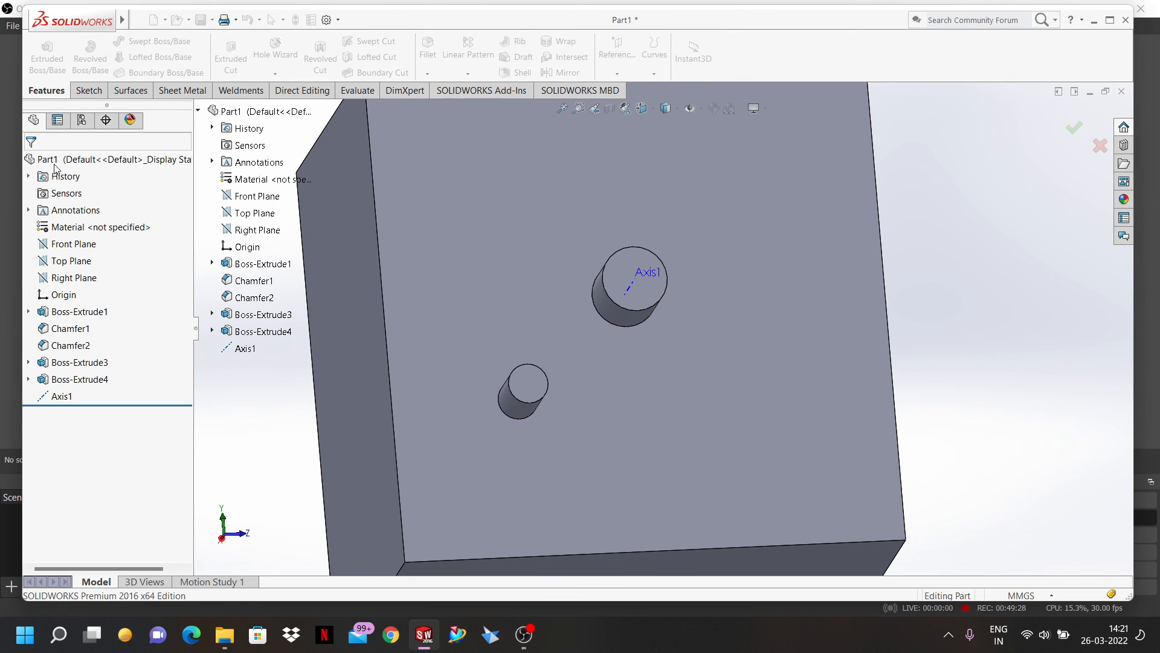
- Set up a circular pattern of the small boss around the reference axis of the central boss
click(467, 73)
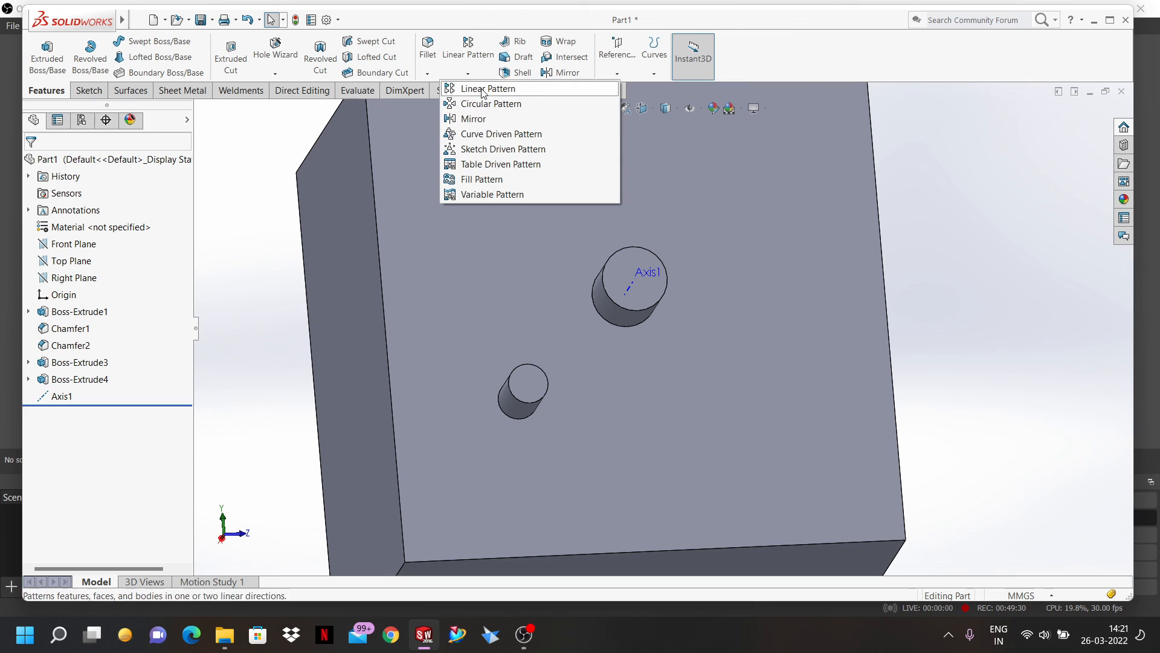
click(484, 104)
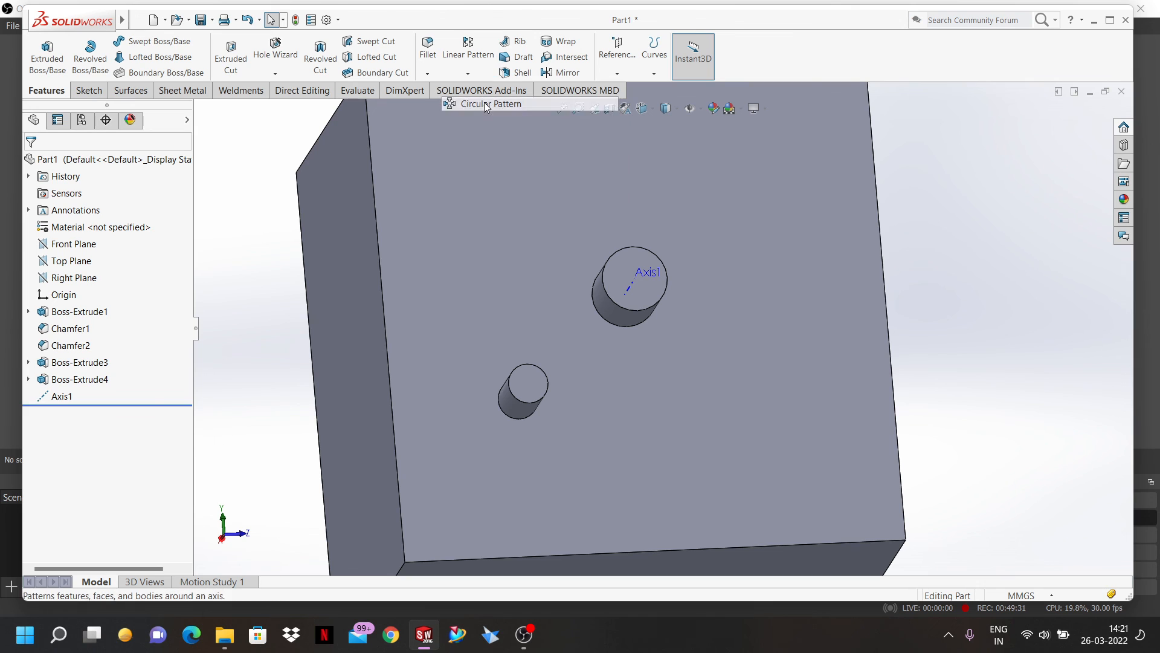
click(521, 411)
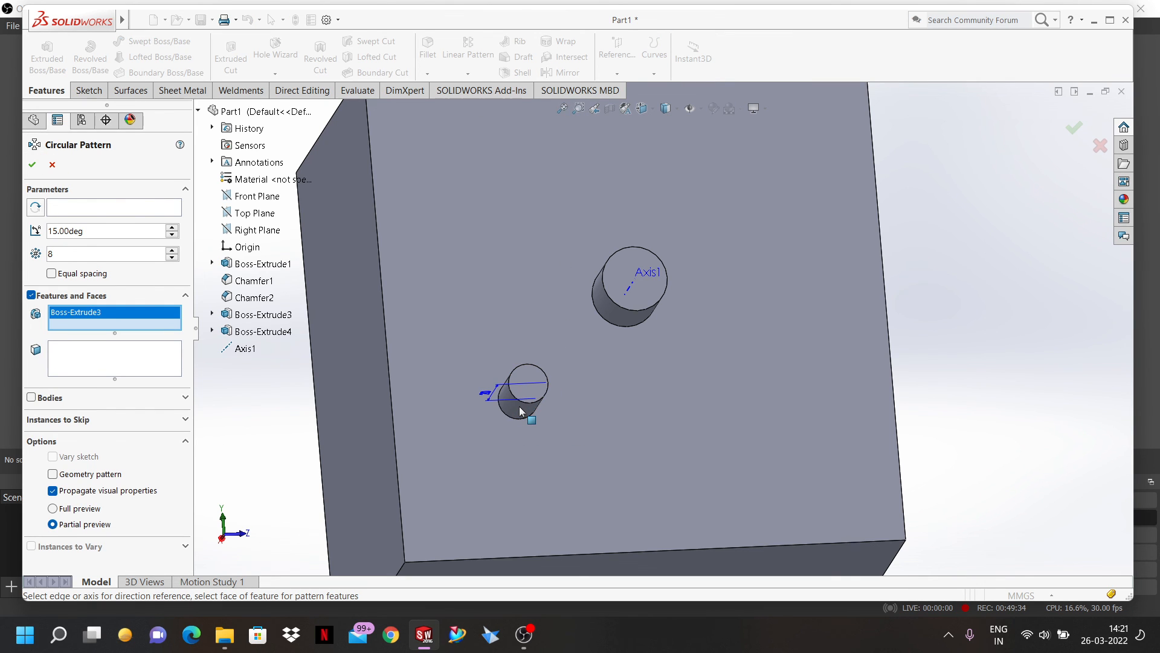
click(114, 207)
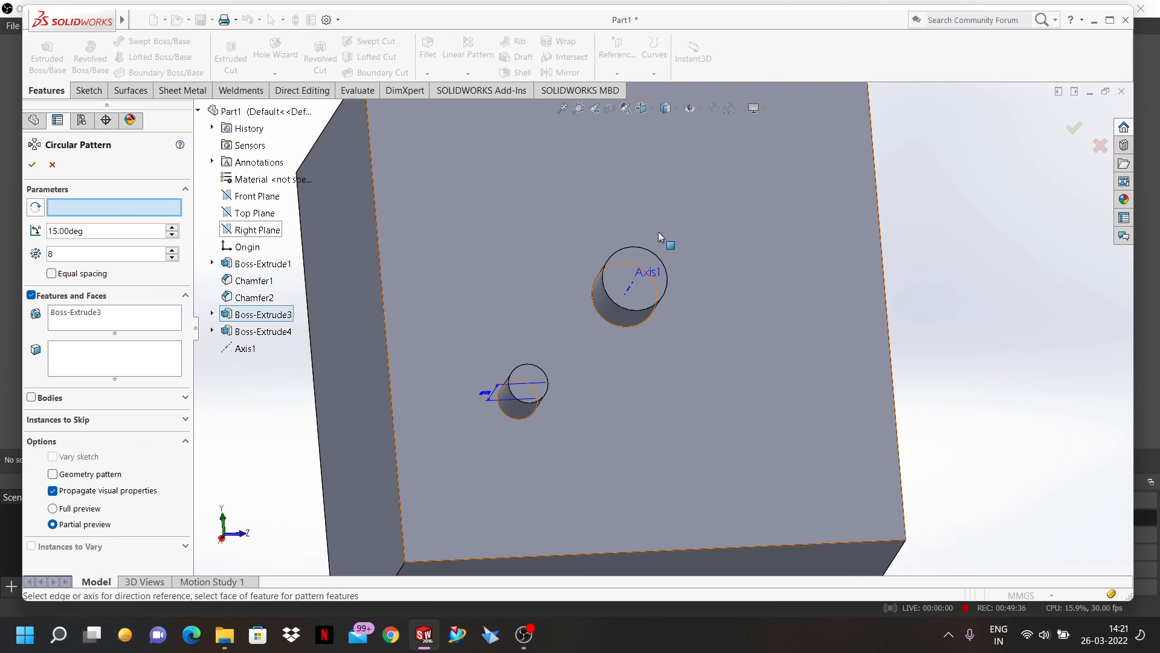
click(631, 283)
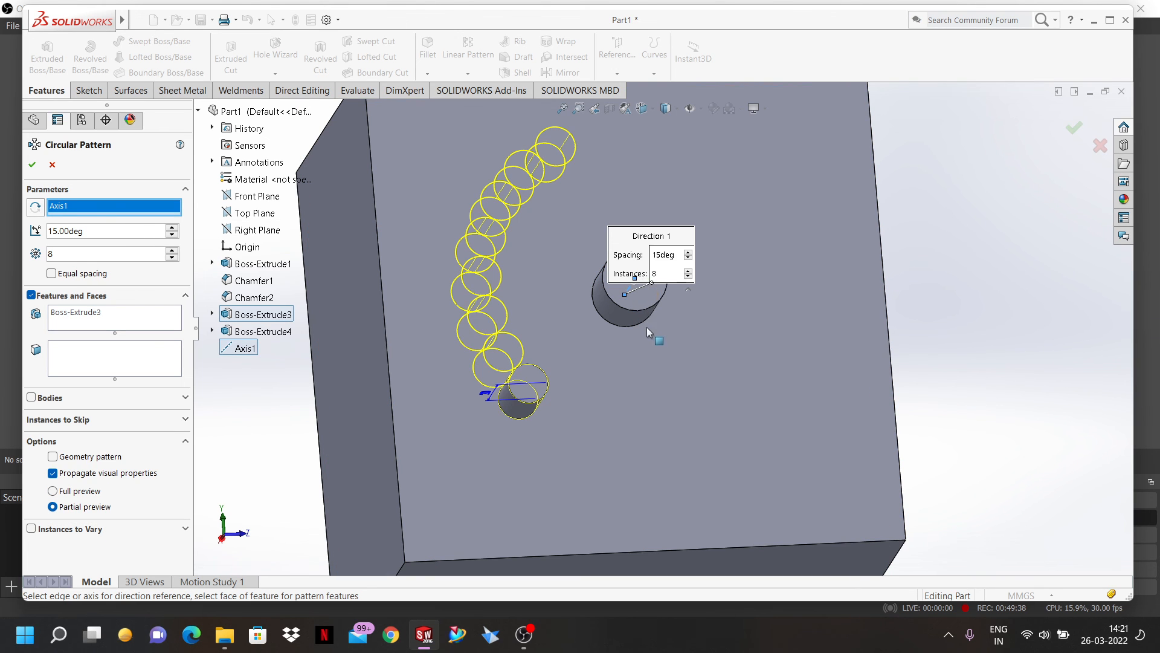
- Space the circular pattern equally over 360 degrees and set the number of instances to 10
middle_drag(647, 328, 619, 365)
scroll(619, 365, up, 3)
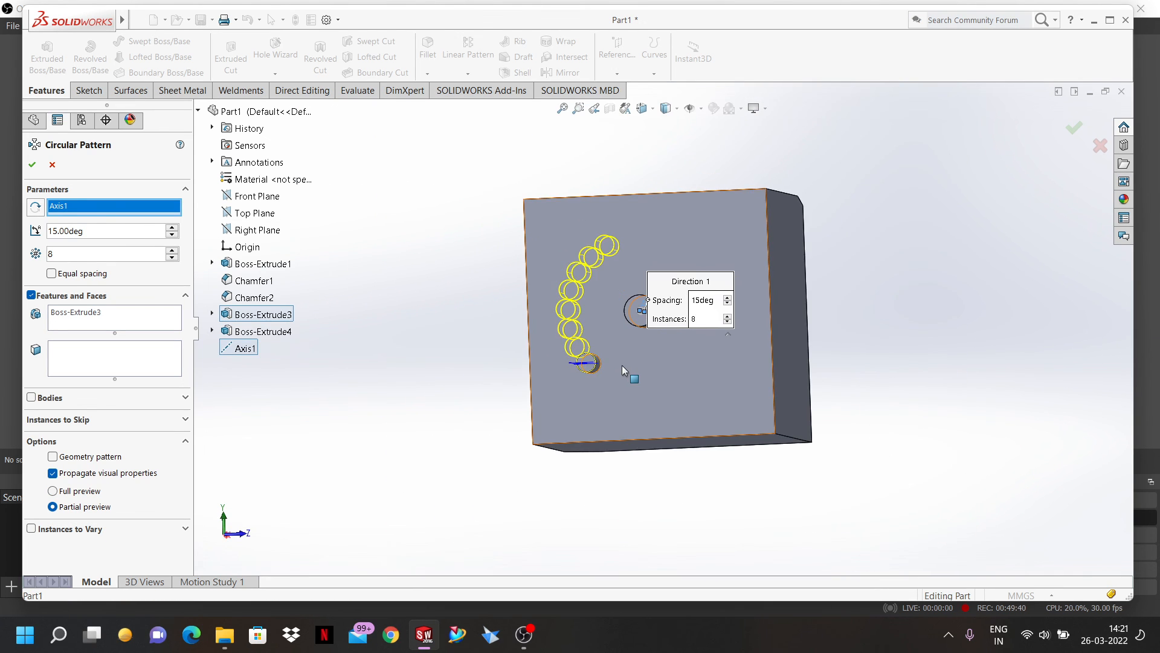
scroll(640, 264, down, 2)
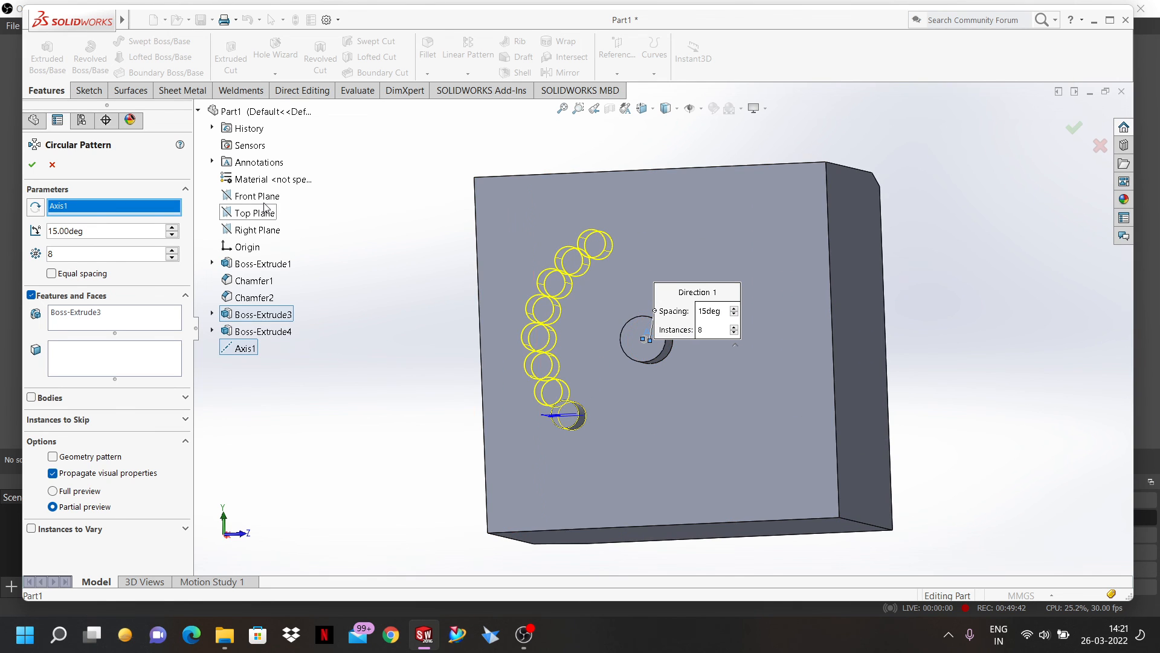
click(52, 274)
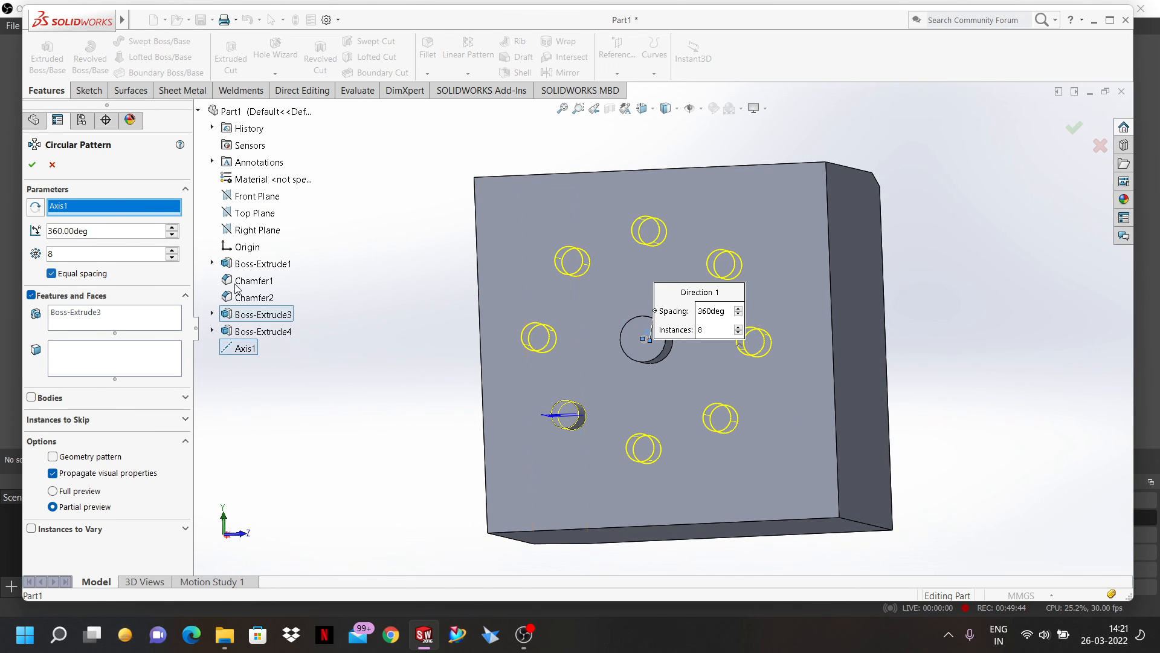
mouse_move(371, 246)
middle_down()
mouse_move(391, 254)
mouse_move(362, 260)
middle_up()
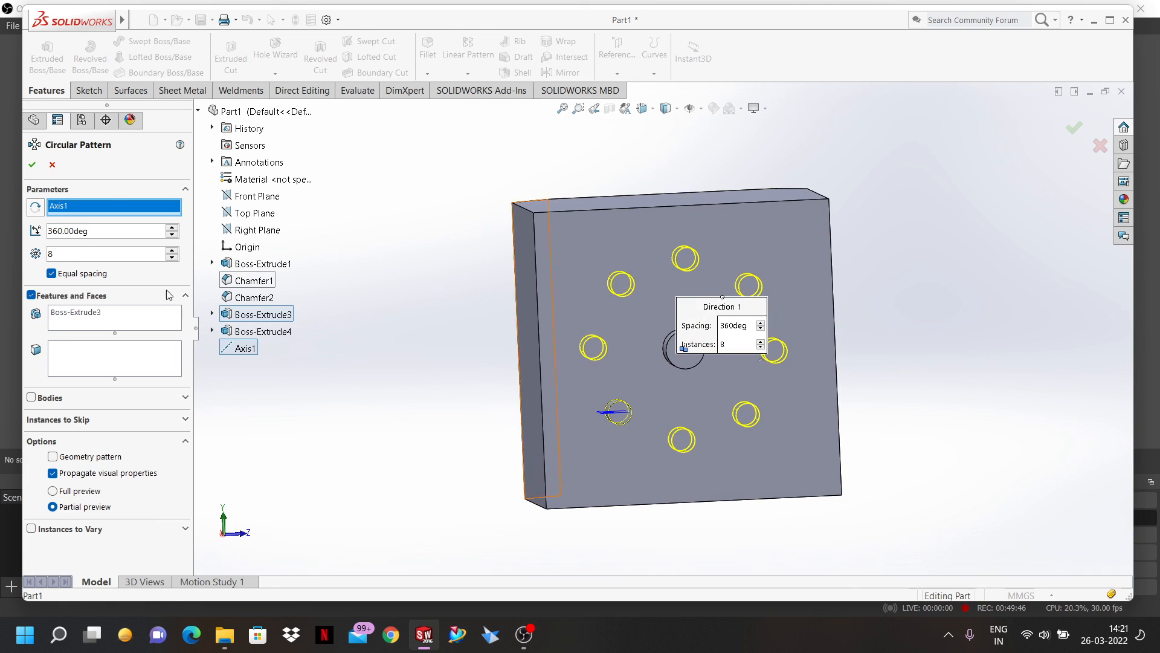
double_click(57, 255)
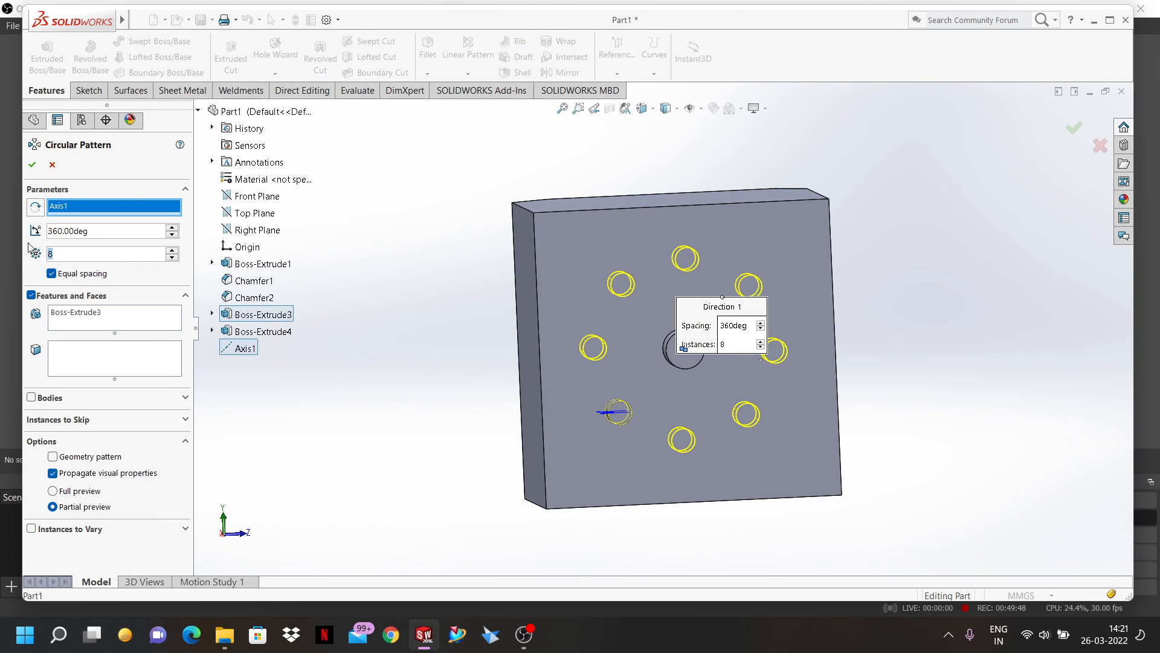
text(10)
key(Return)
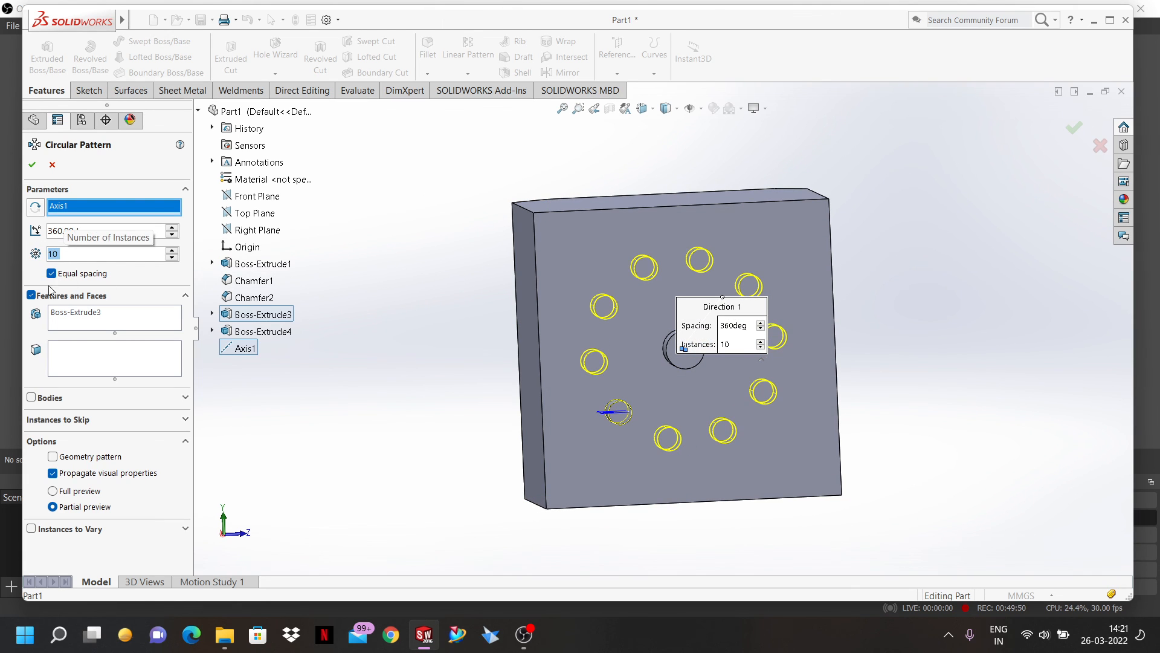
- Toggle equal spacing off and back on, and try the circular pattern over 80 degrees in the reversed direction
click(145, 279)
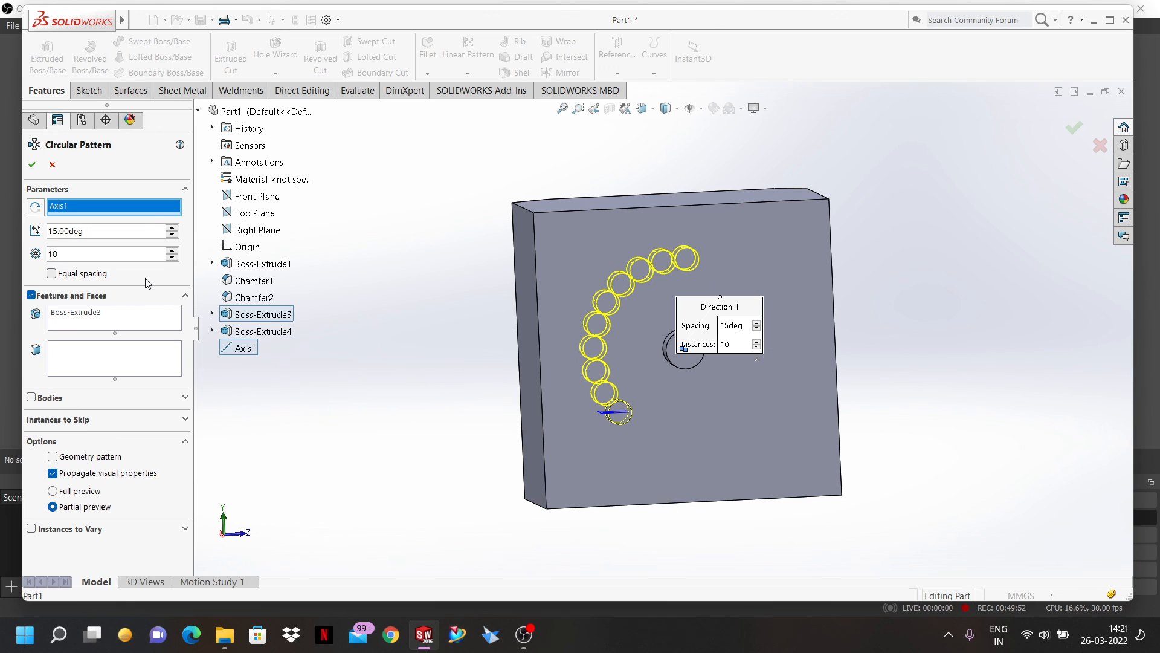
click(52, 275)
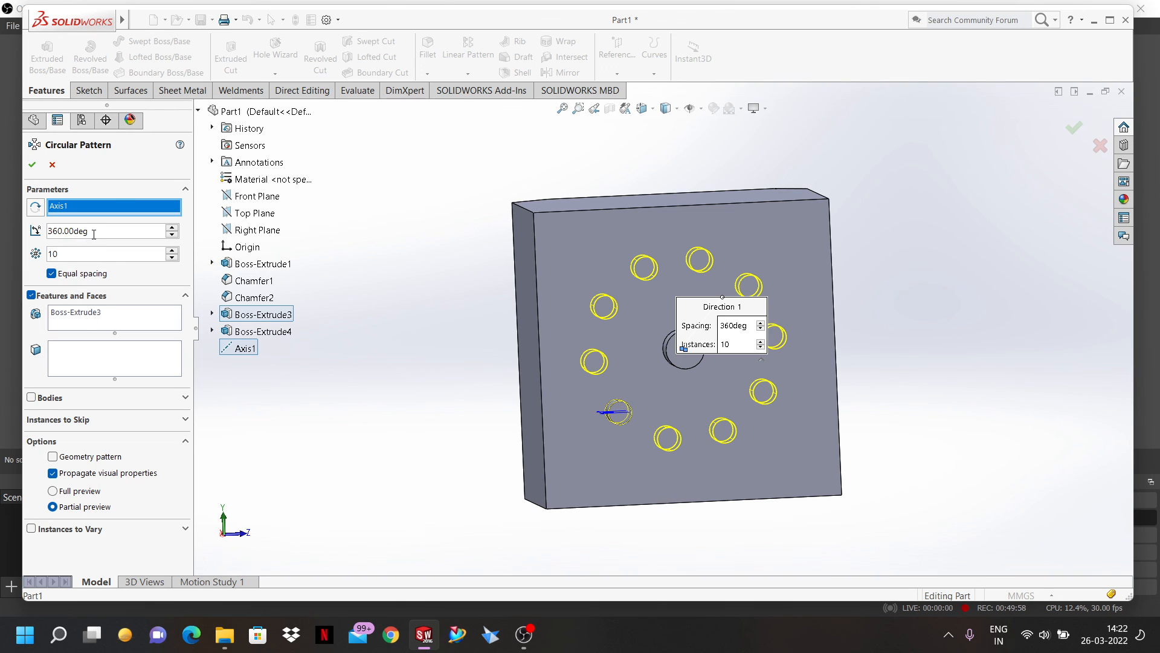
drag(96, 233, 45, 240)
text(80)
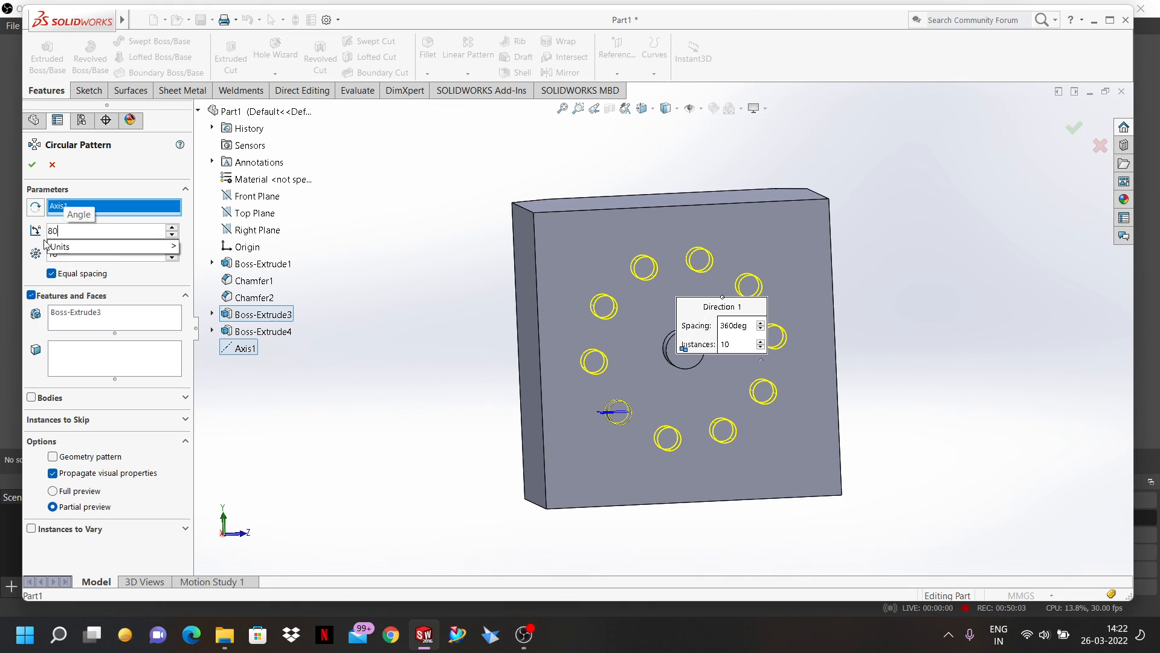
key(Return)
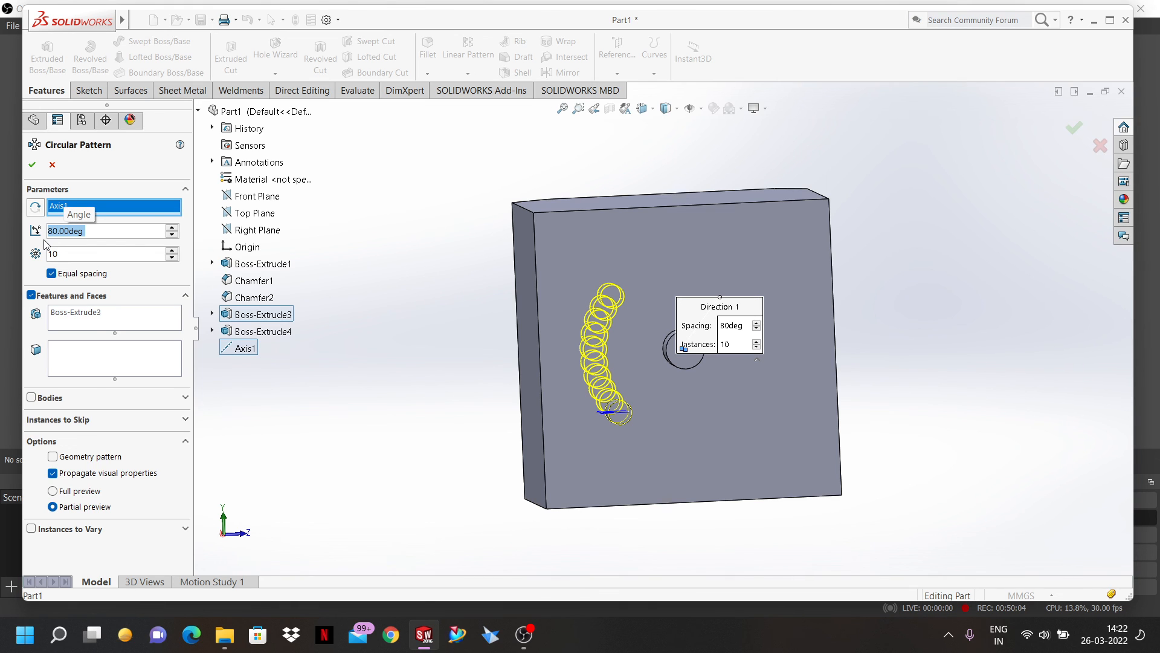
click(39, 211)
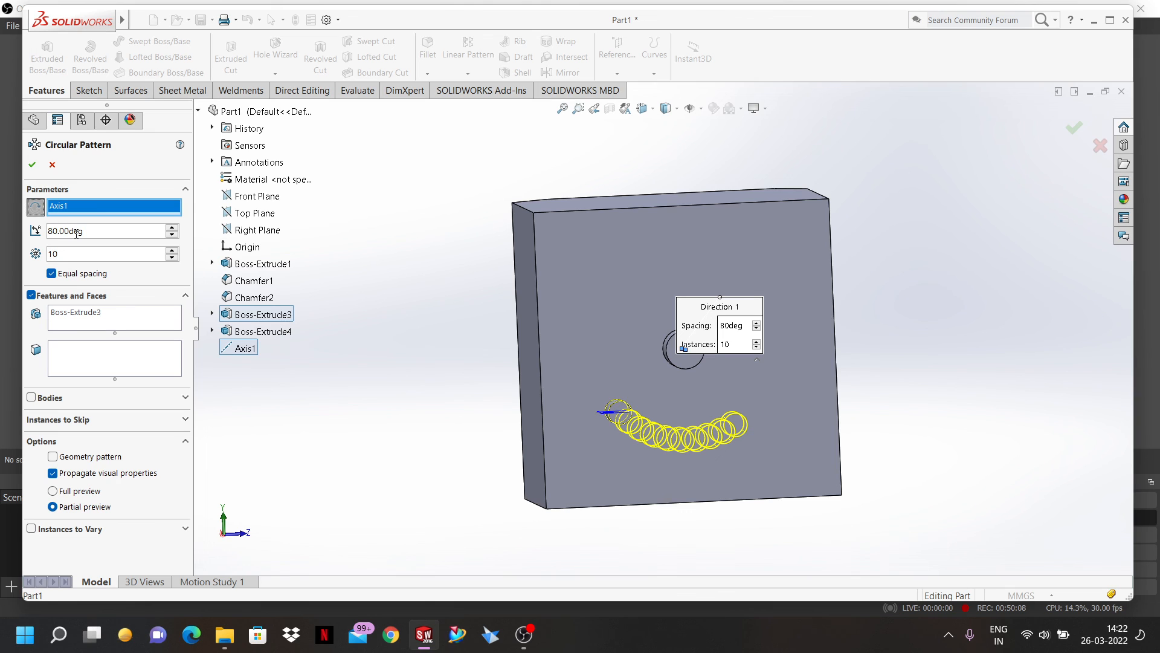
- Try the circular pattern over 180 degrees with its direction flipped back, briefly switching from patterning features to bodies
drag(98, 231, 50, 230)
text(180)
key(Return)
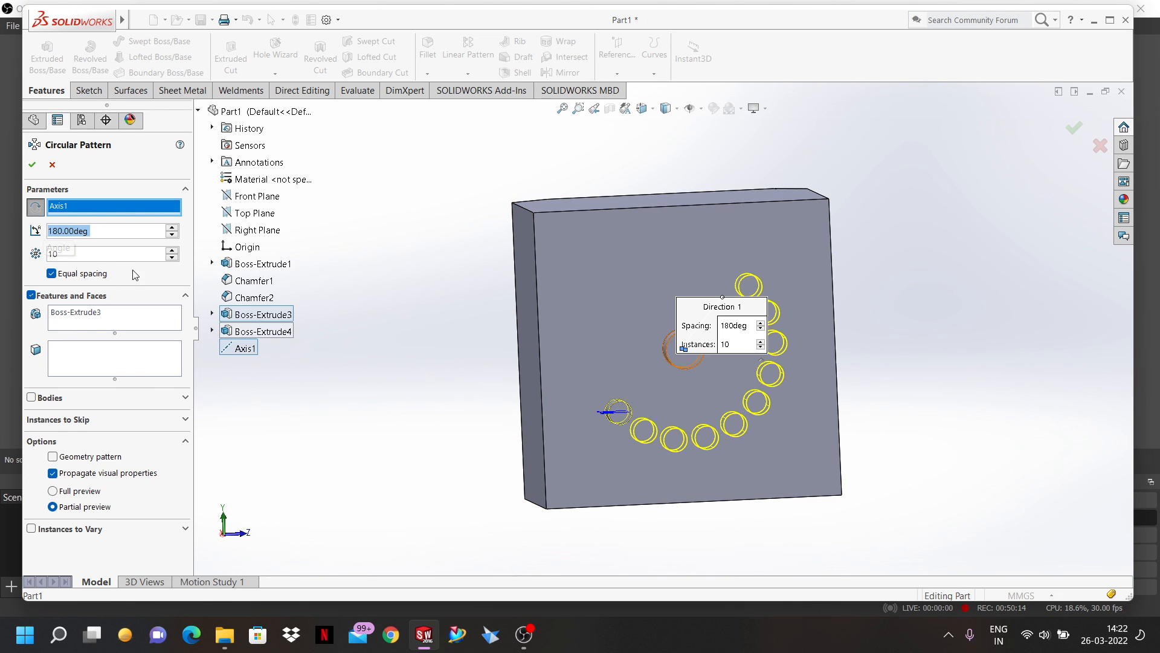
middle_drag(689, 405, 764, 457)
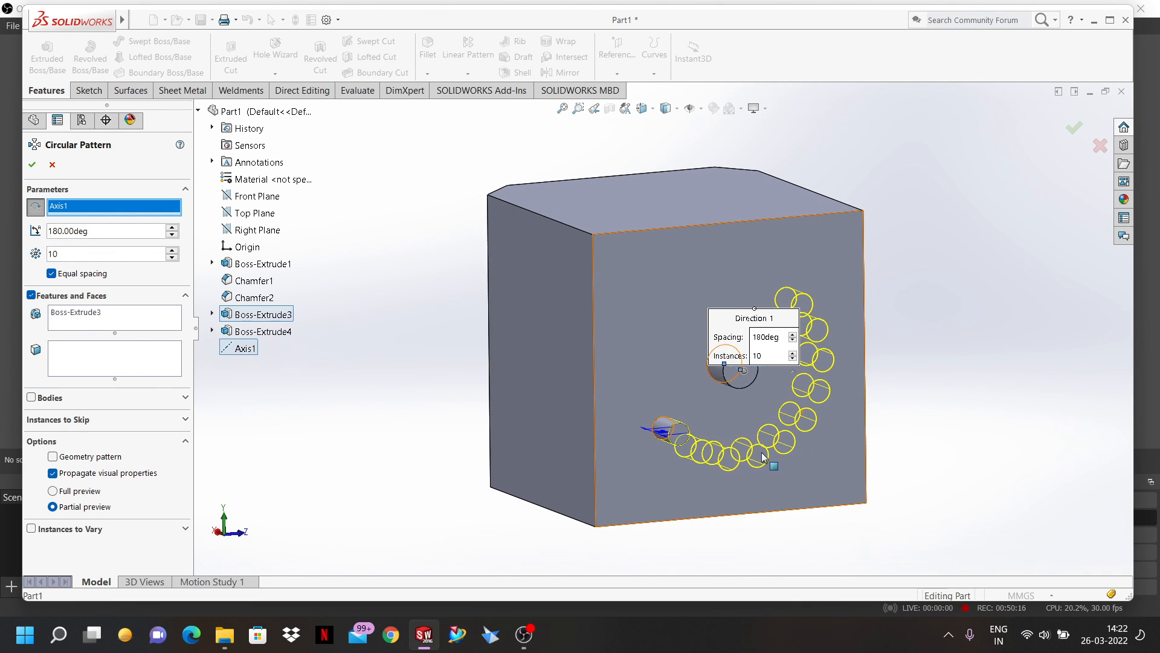
click(34, 211)
middle_drag(593, 393, 567, 361)
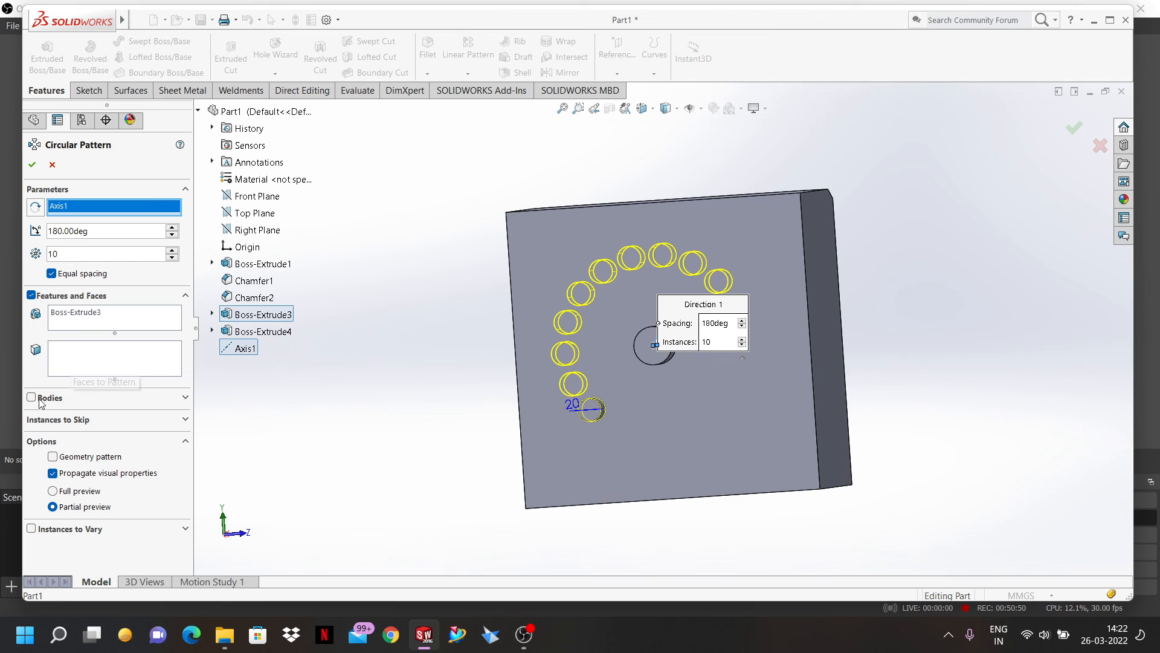
click(60, 400)
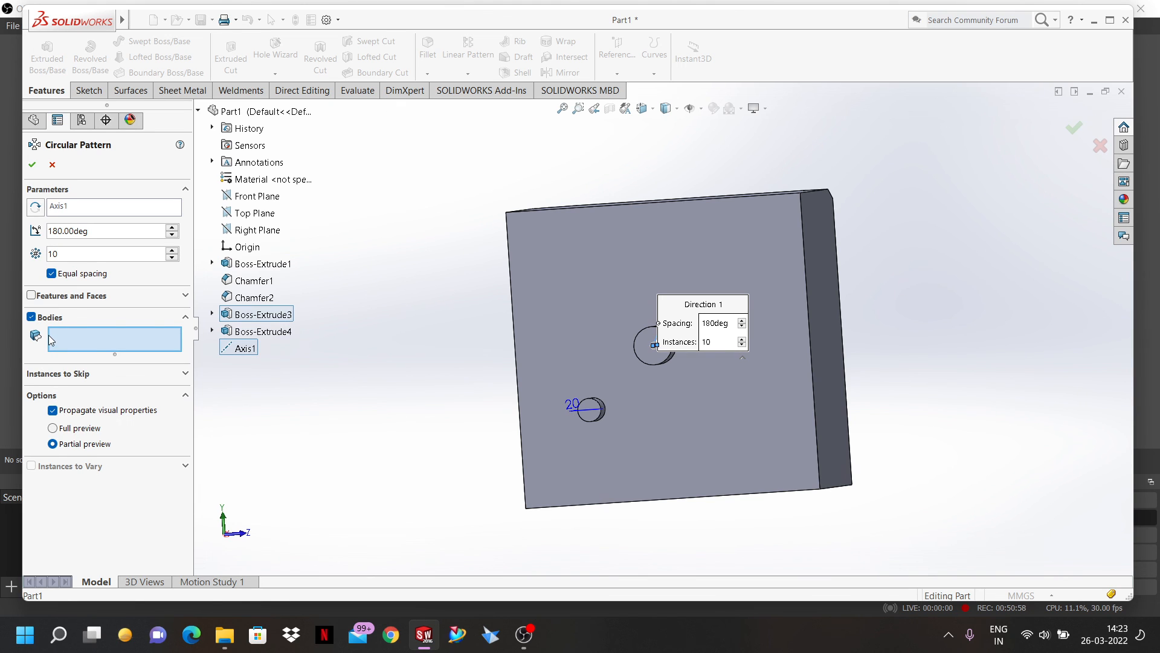
click(33, 297)
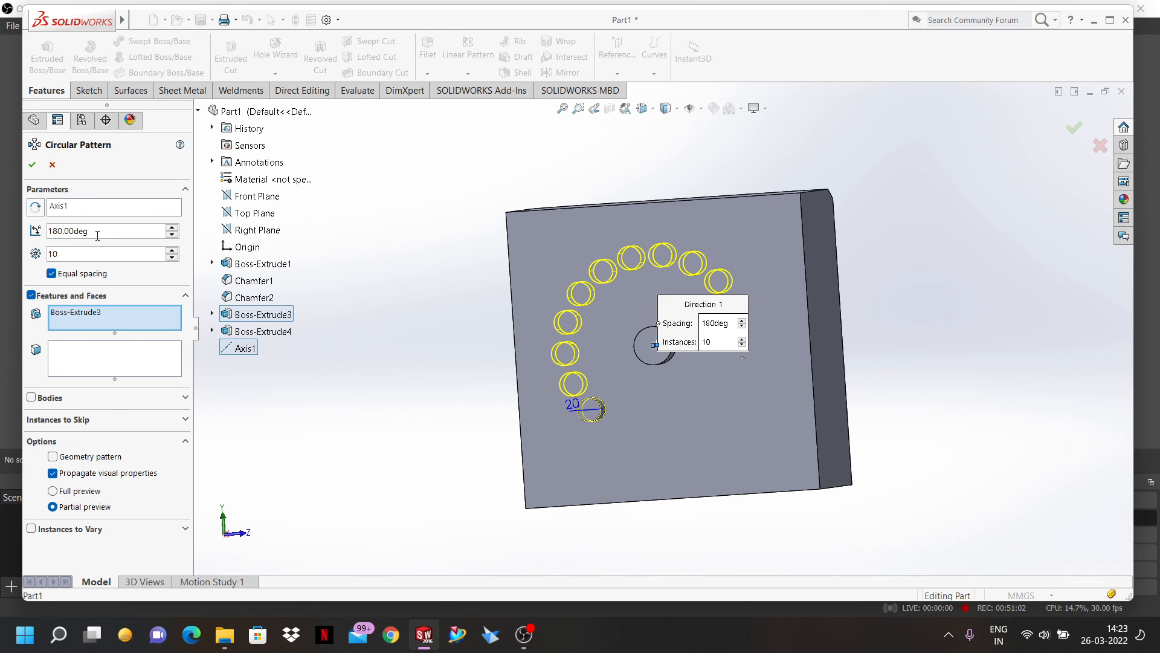
- Set the total pattern angle to 360 degrees and accept the circular pattern of the small boss
drag(98, 236, 41, 235)
text(3)
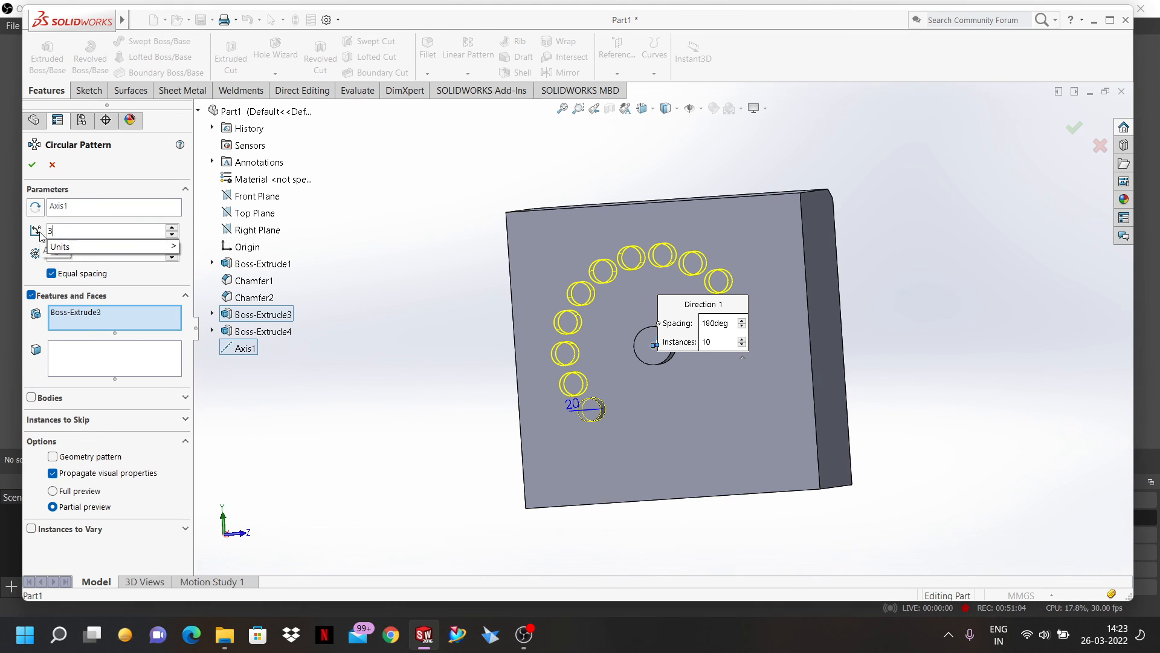
text(60)
key(Return)
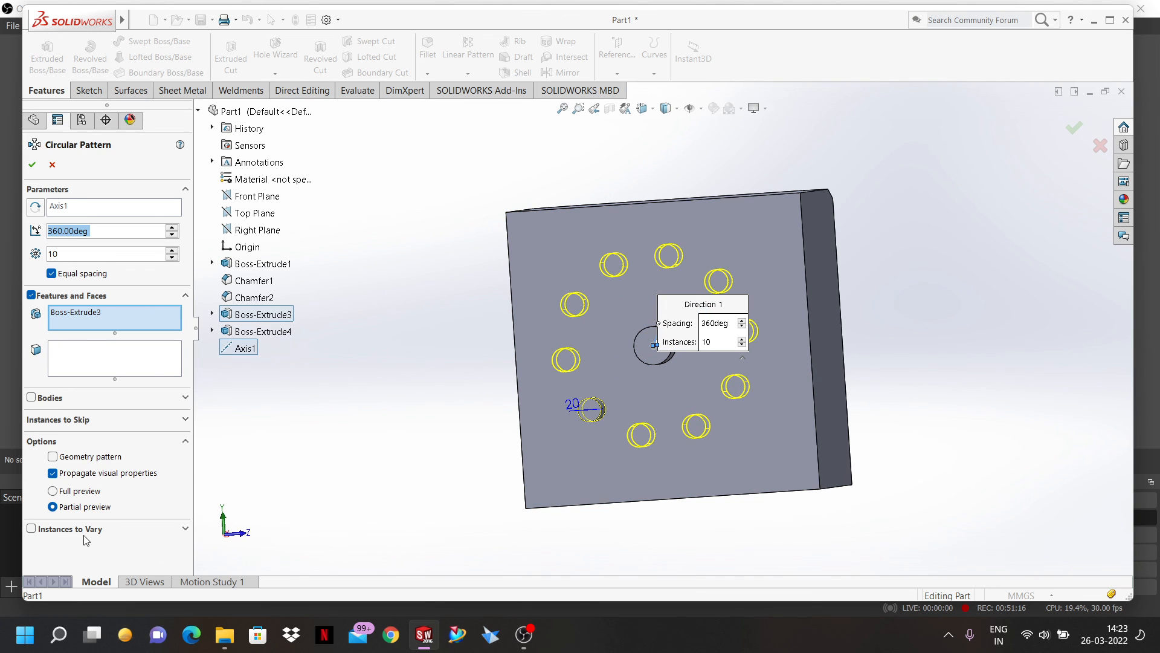
click(28, 169)
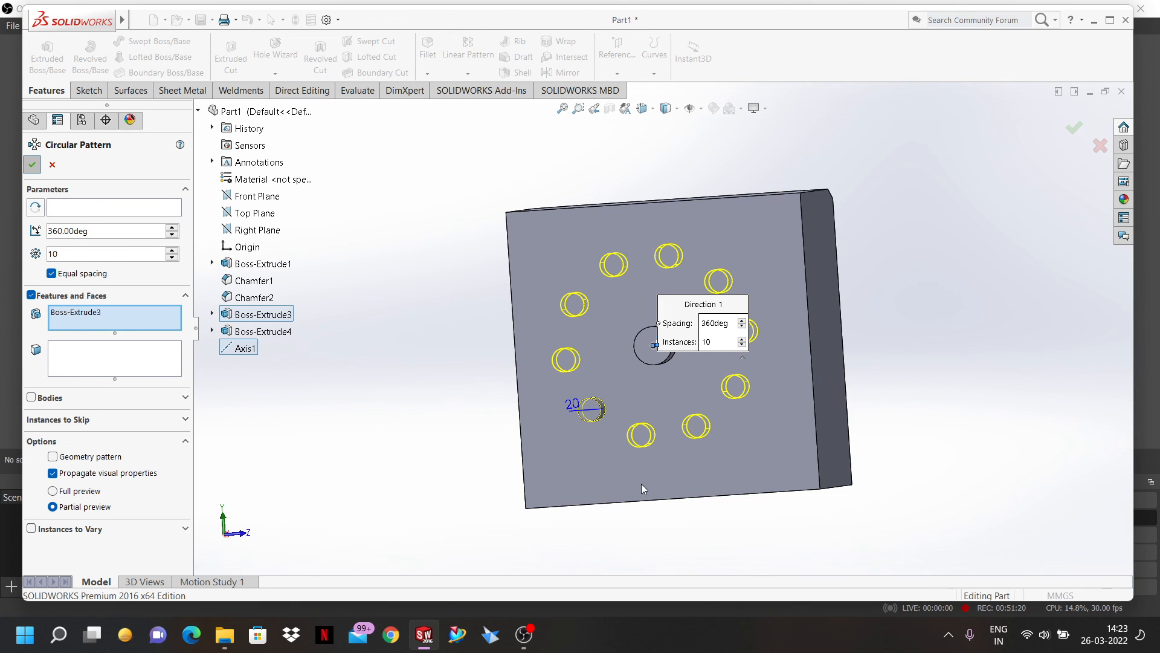
middle_drag(582, 370, 608, 374)
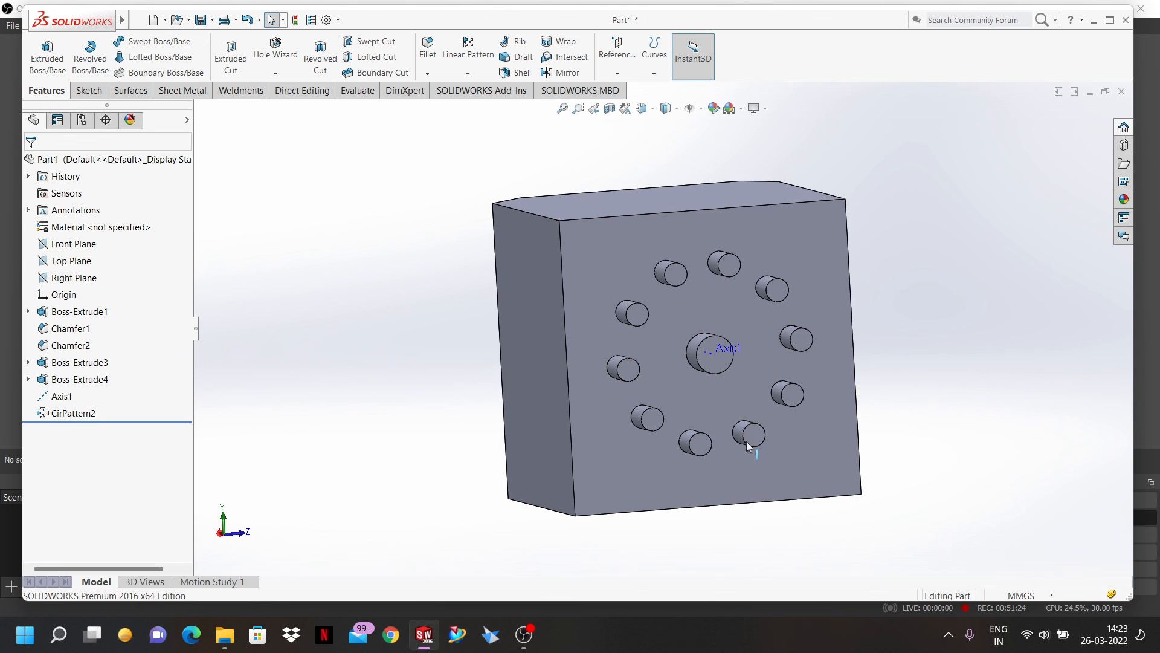
middle_drag(746, 441, 714, 393)
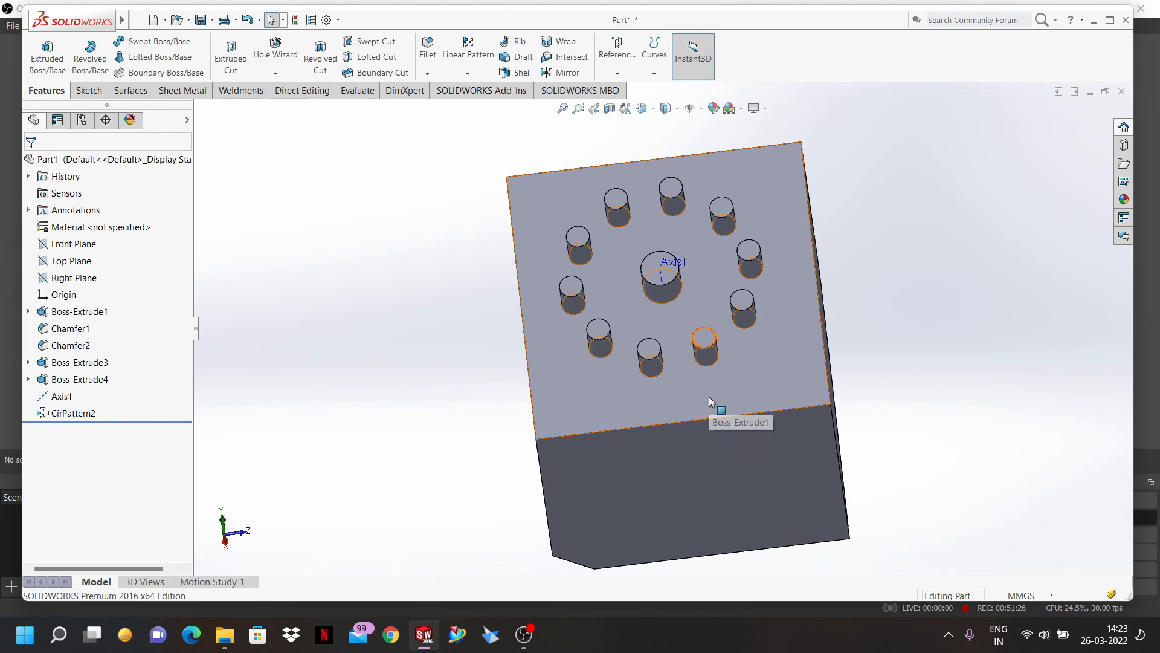
click(467, 73)
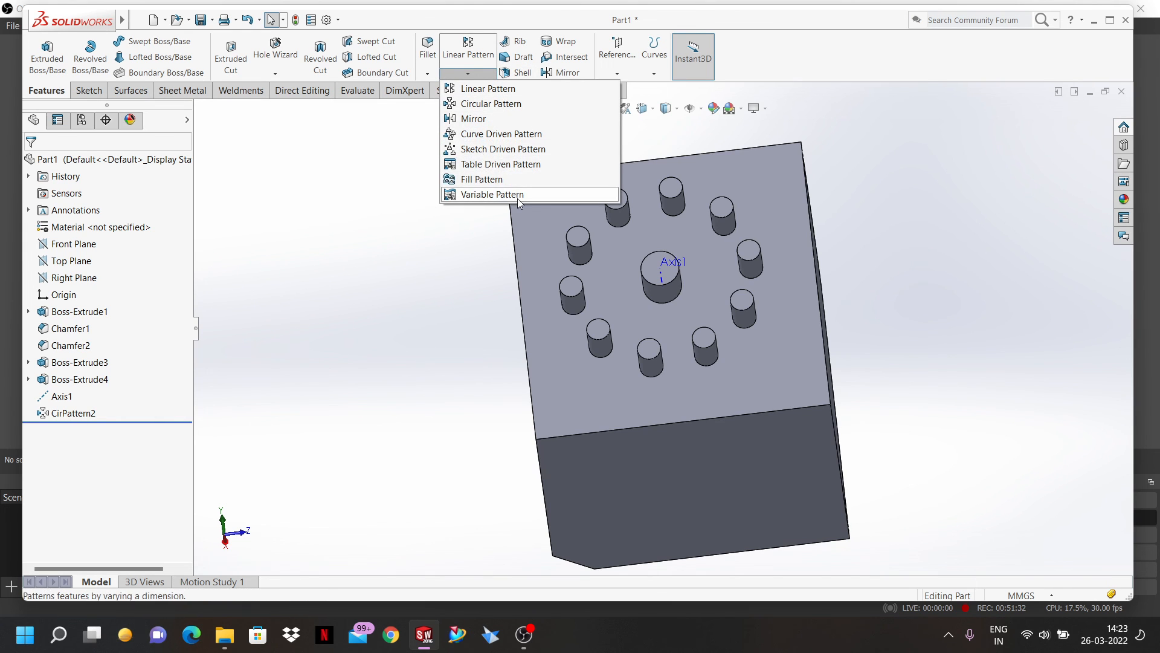
click(561, 378)
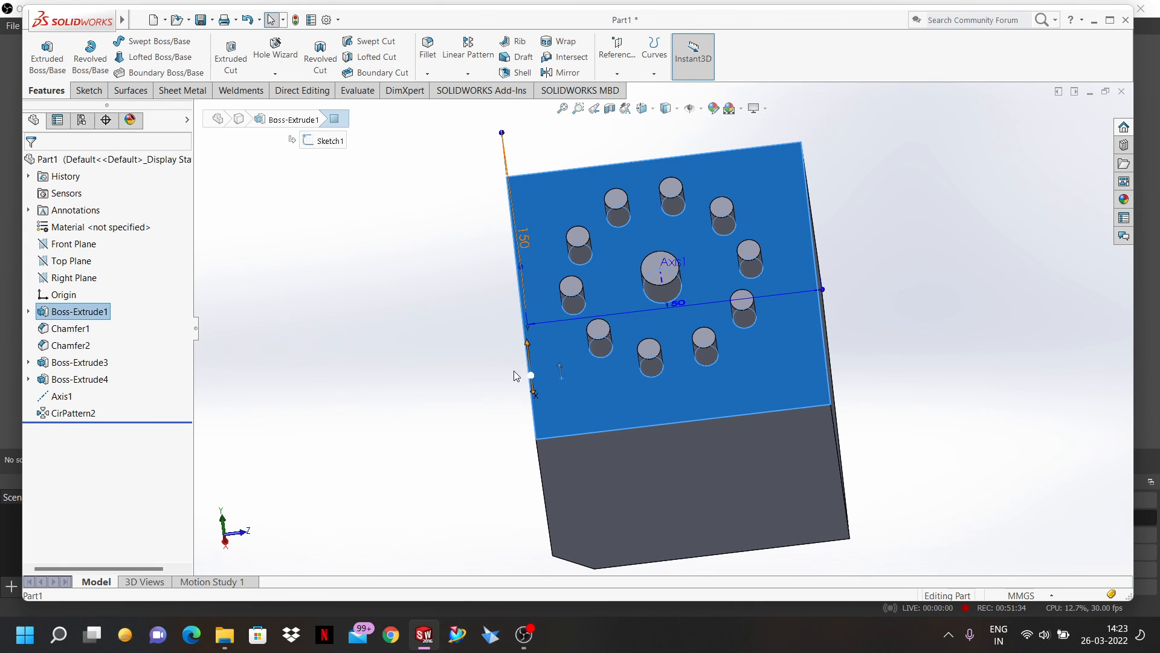
click(510, 369)
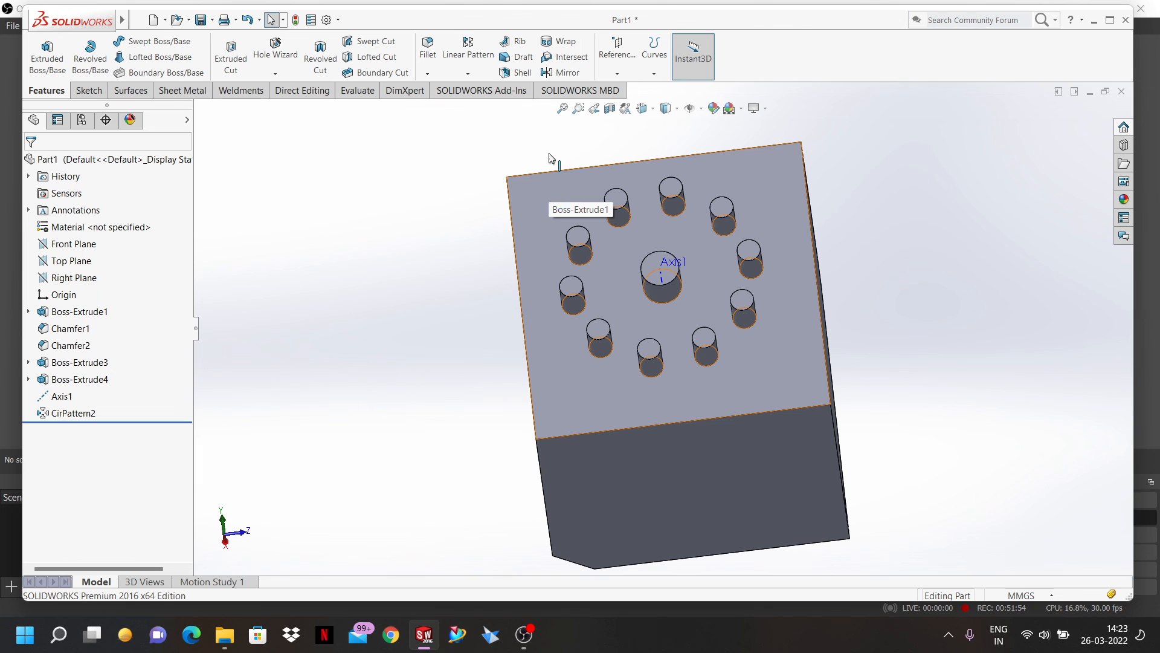
click(558, 77)
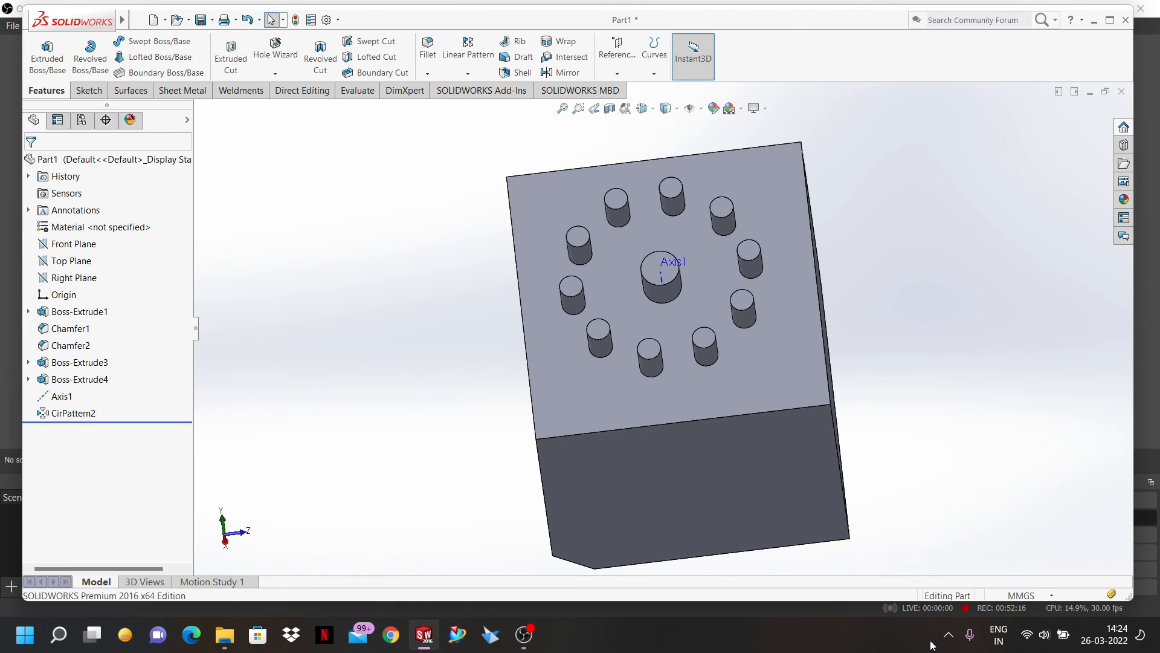
click(530, 641)
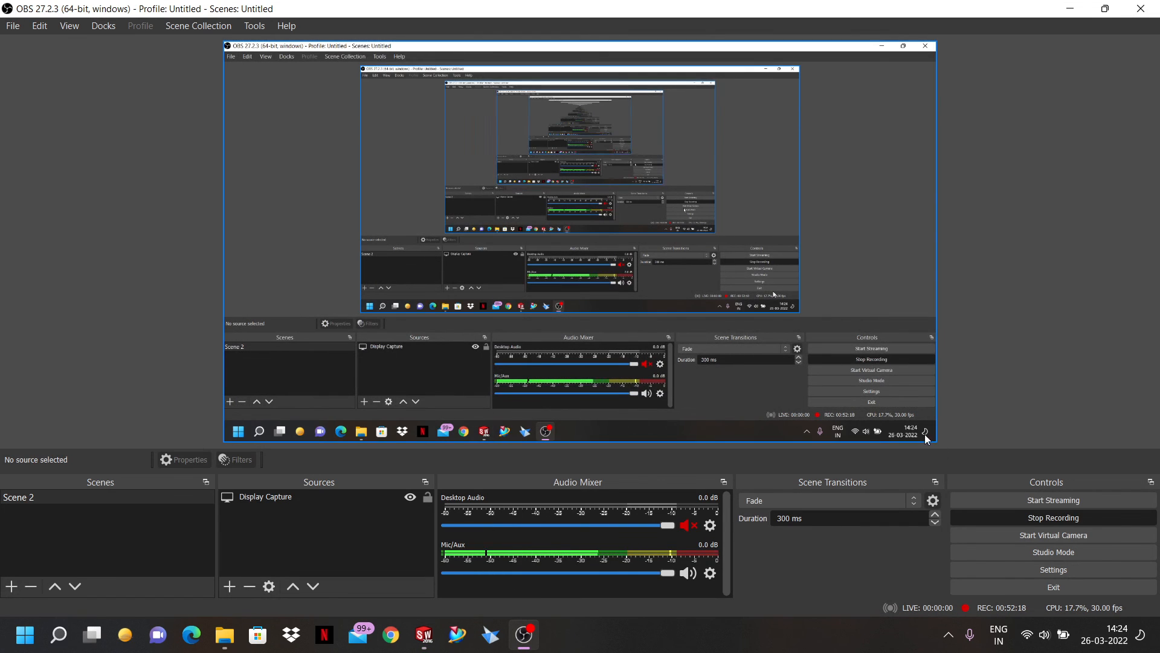